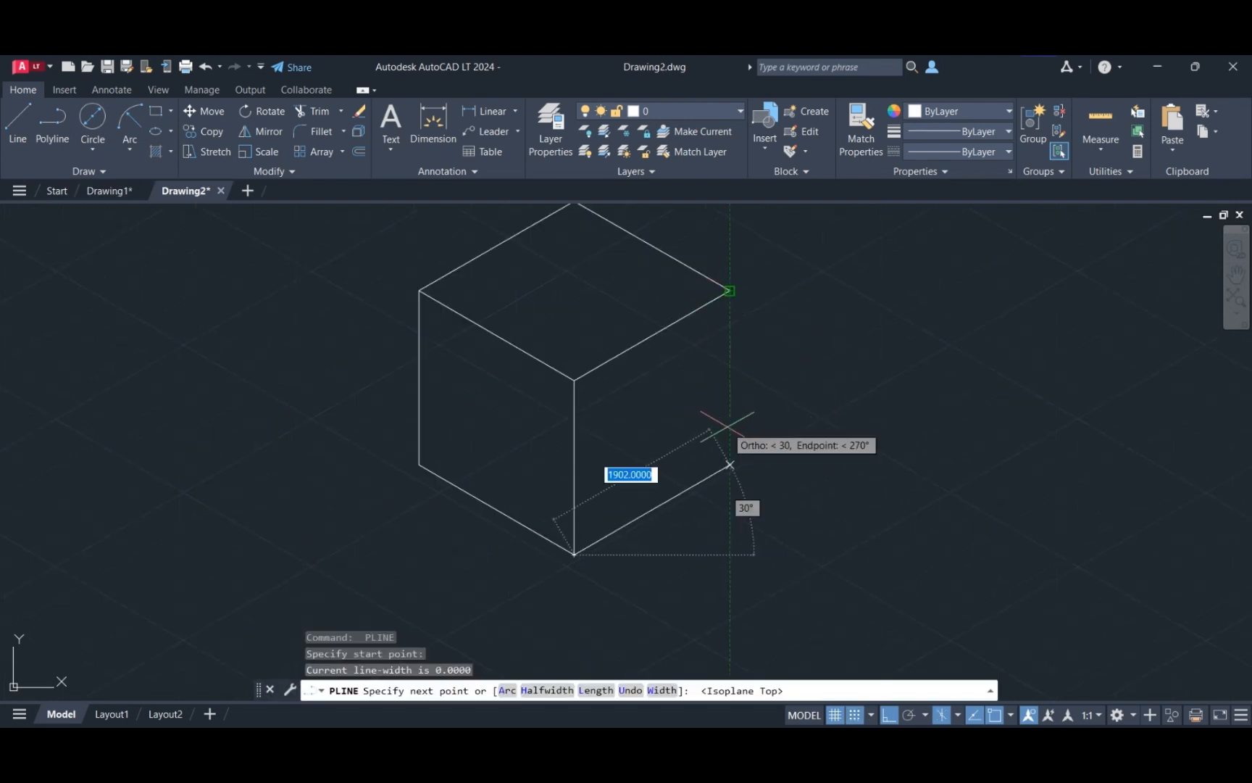
- Draw the isometric cube's last vertical edge as a polyline on the right isoplane, ending at the top face's corner
key("F5")
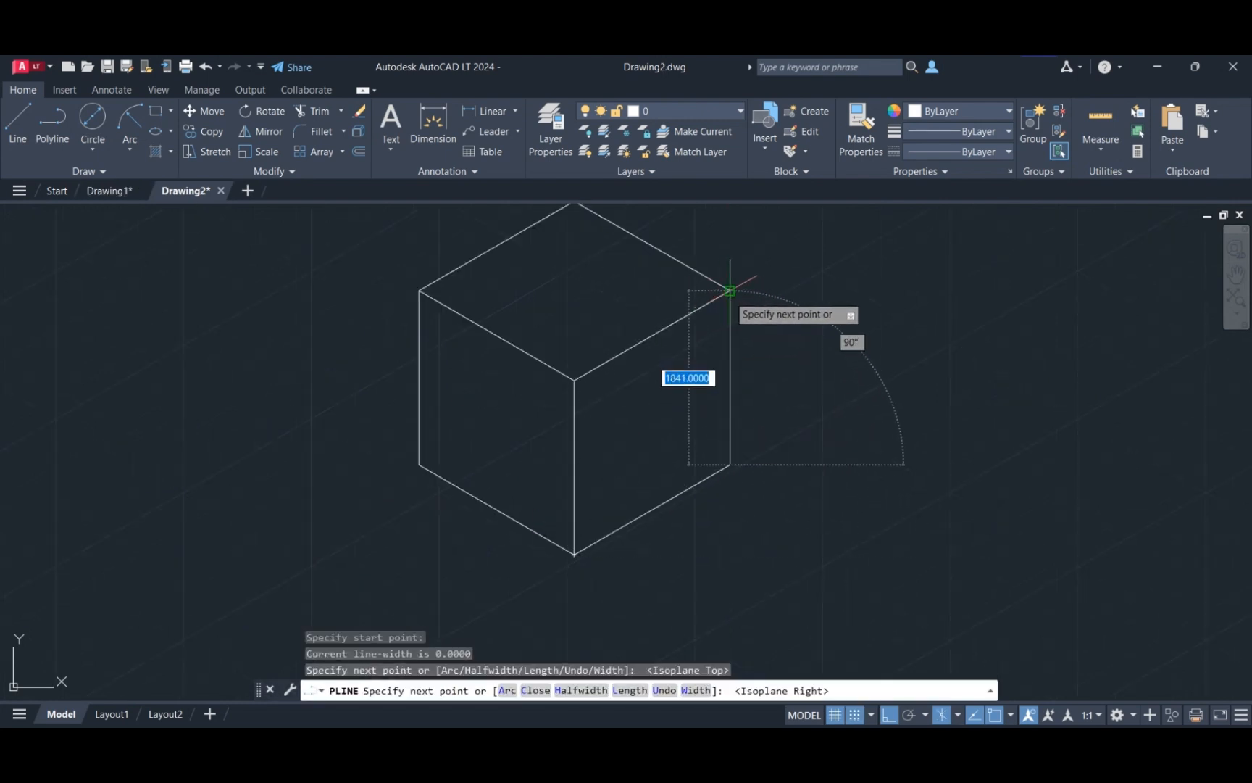
left_click_drag(583, 316, 604, 347)
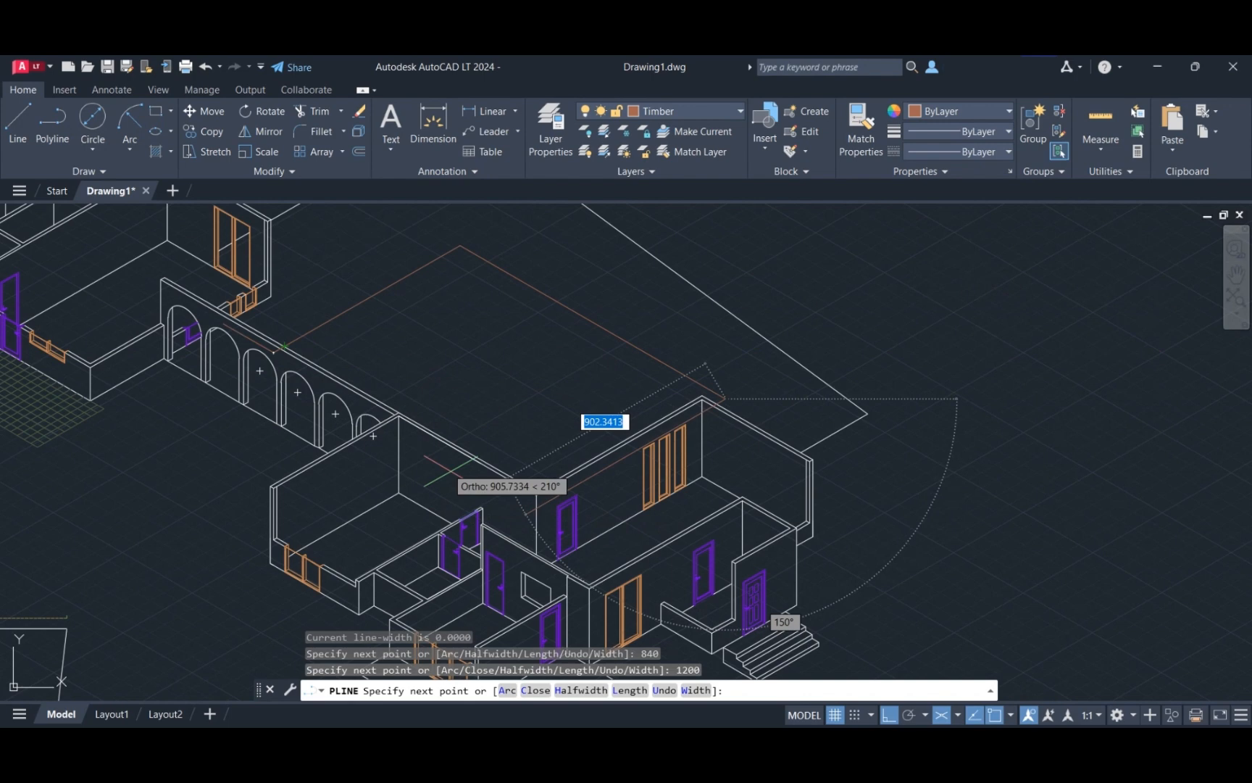
- Draw the pool deck's remaining 840 side as a polyline, and add timber plank lines alongside the arched wall
scroll(468, 416, "up", 2)
type("84")
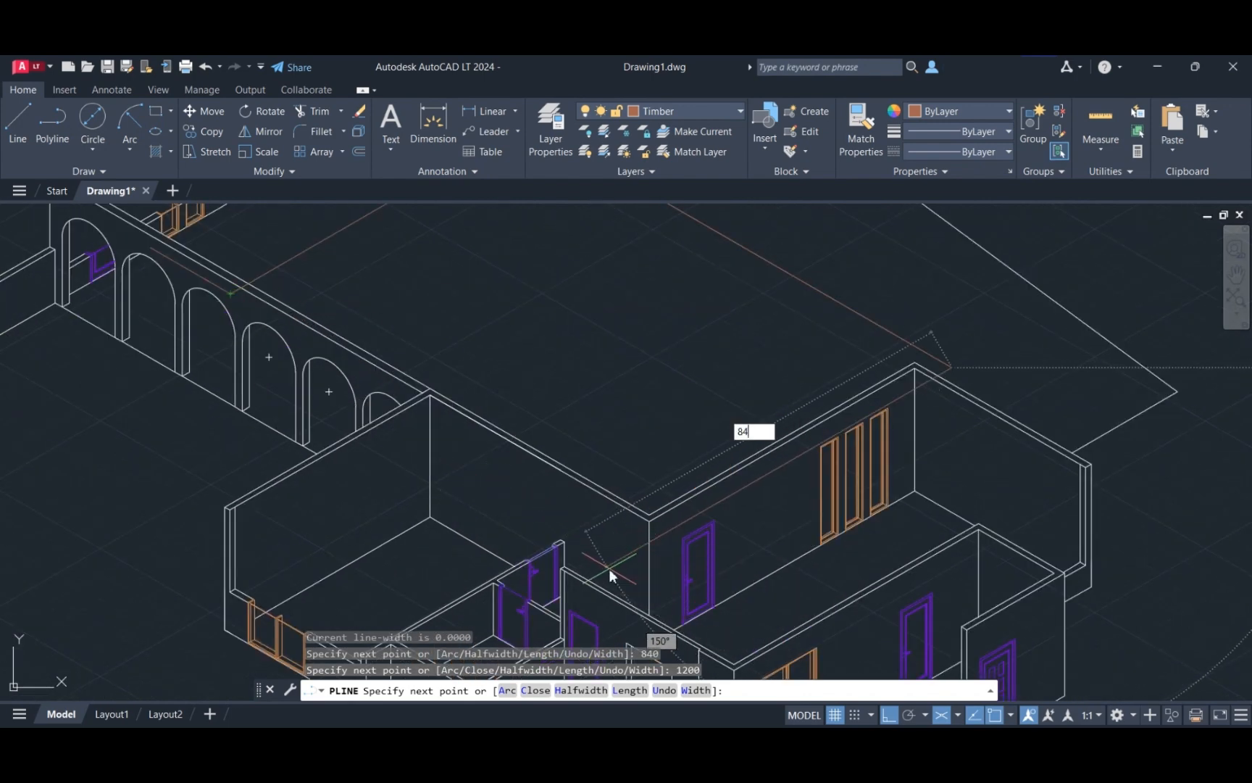
key("Return")
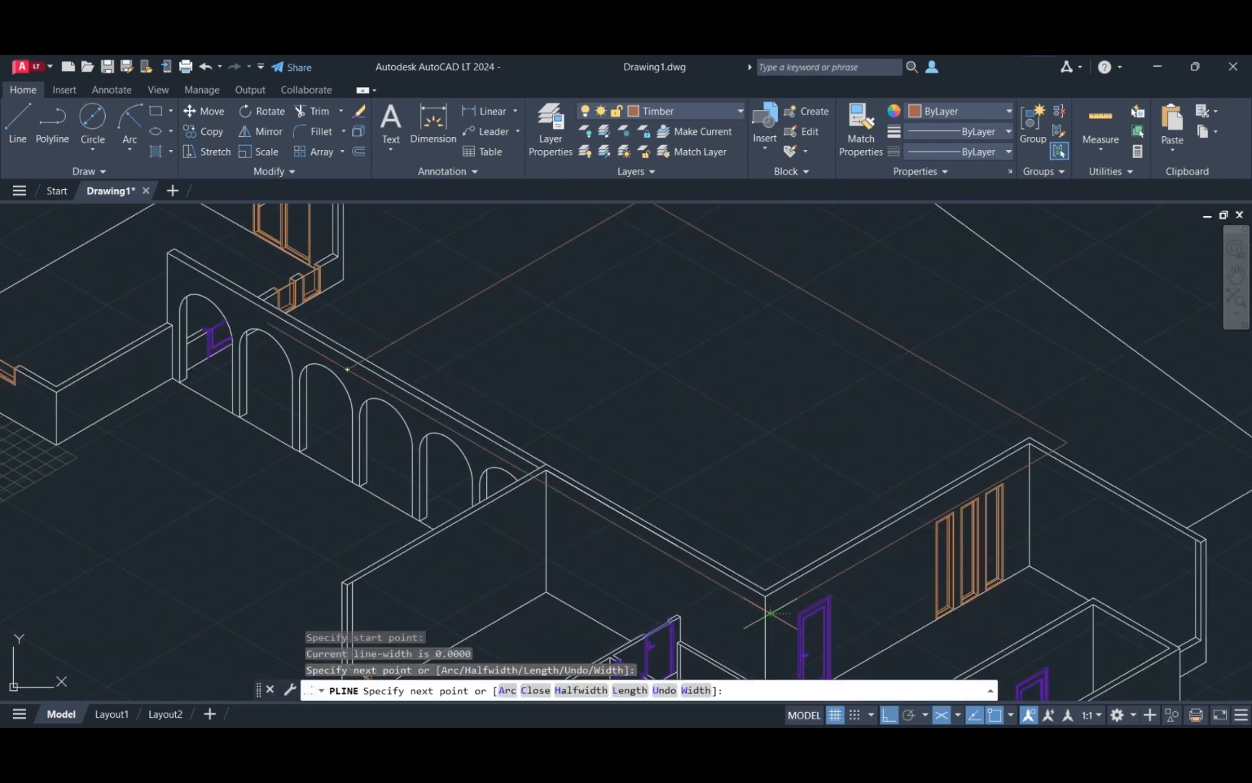
key("Return")
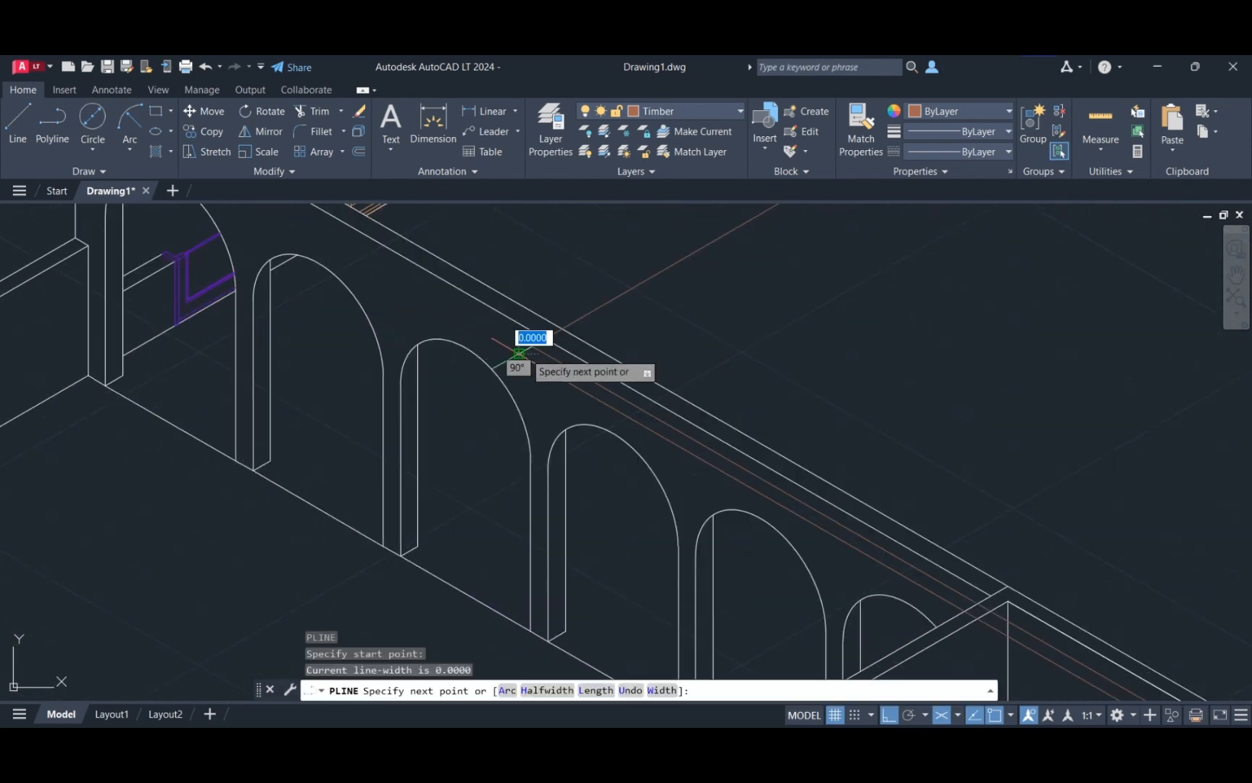
key("Return")
key("Return")
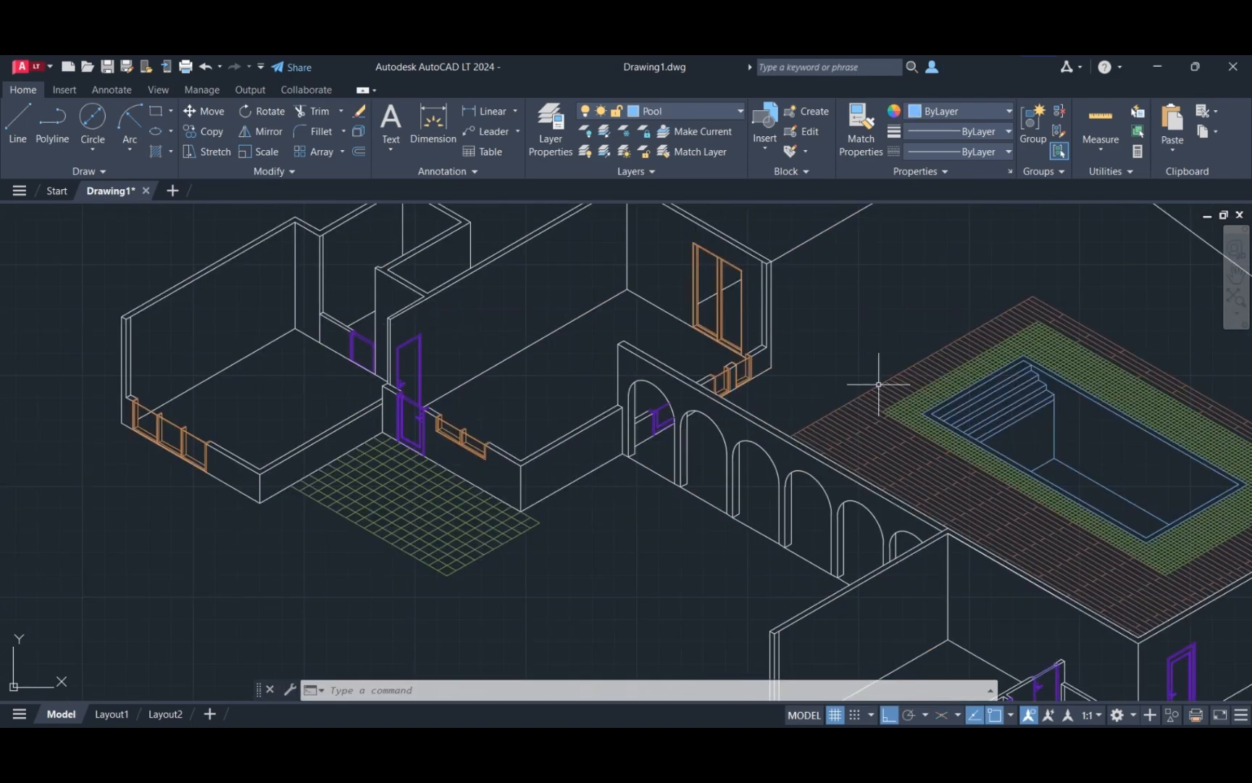
scroll(844, 375, "up", 5)
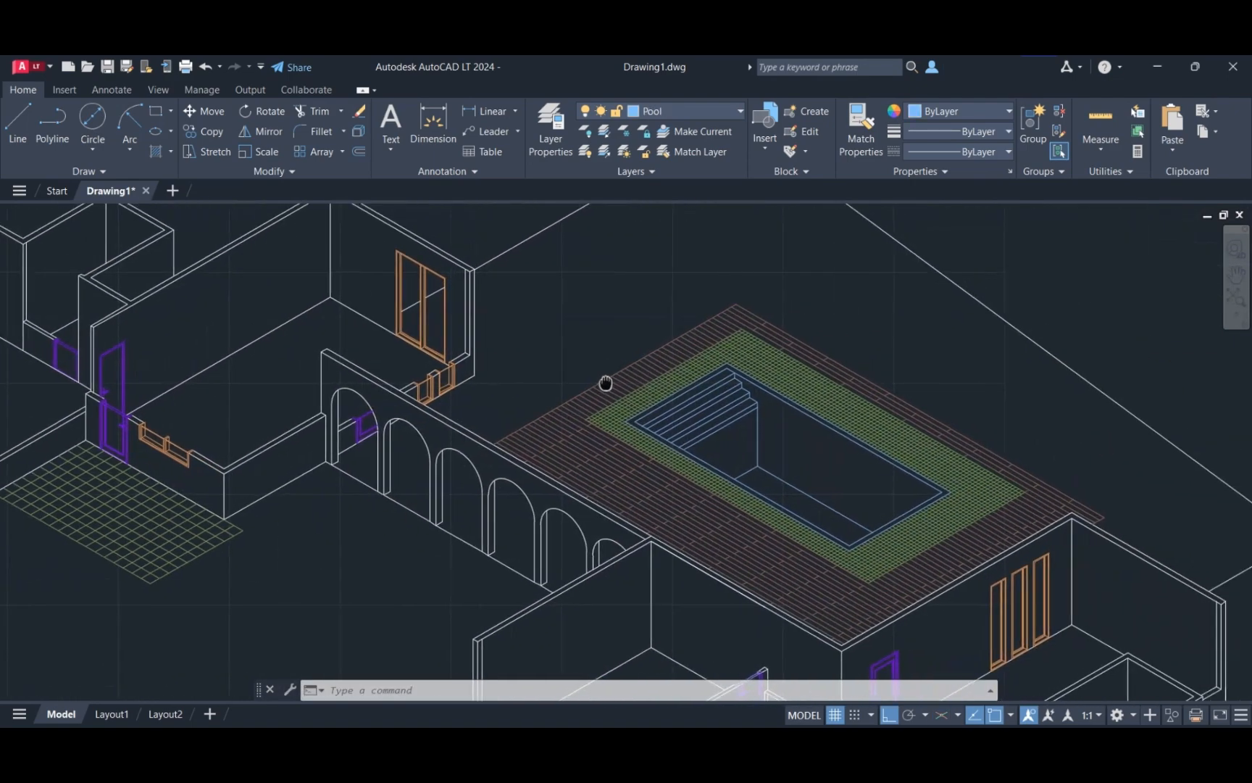
left_click_drag(605, 383, 428, 369)
left_click_drag(558, 619, 626, 470)
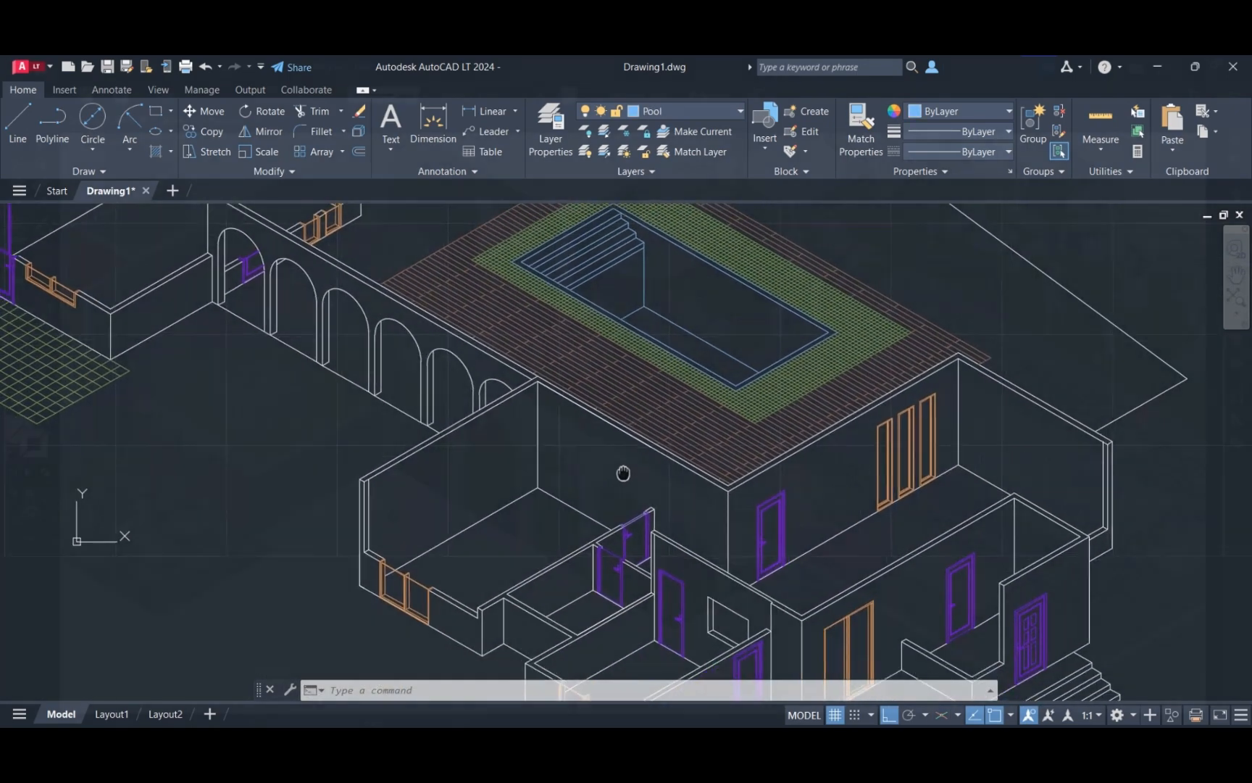
left_click_drag(226, 429, 193, 400)
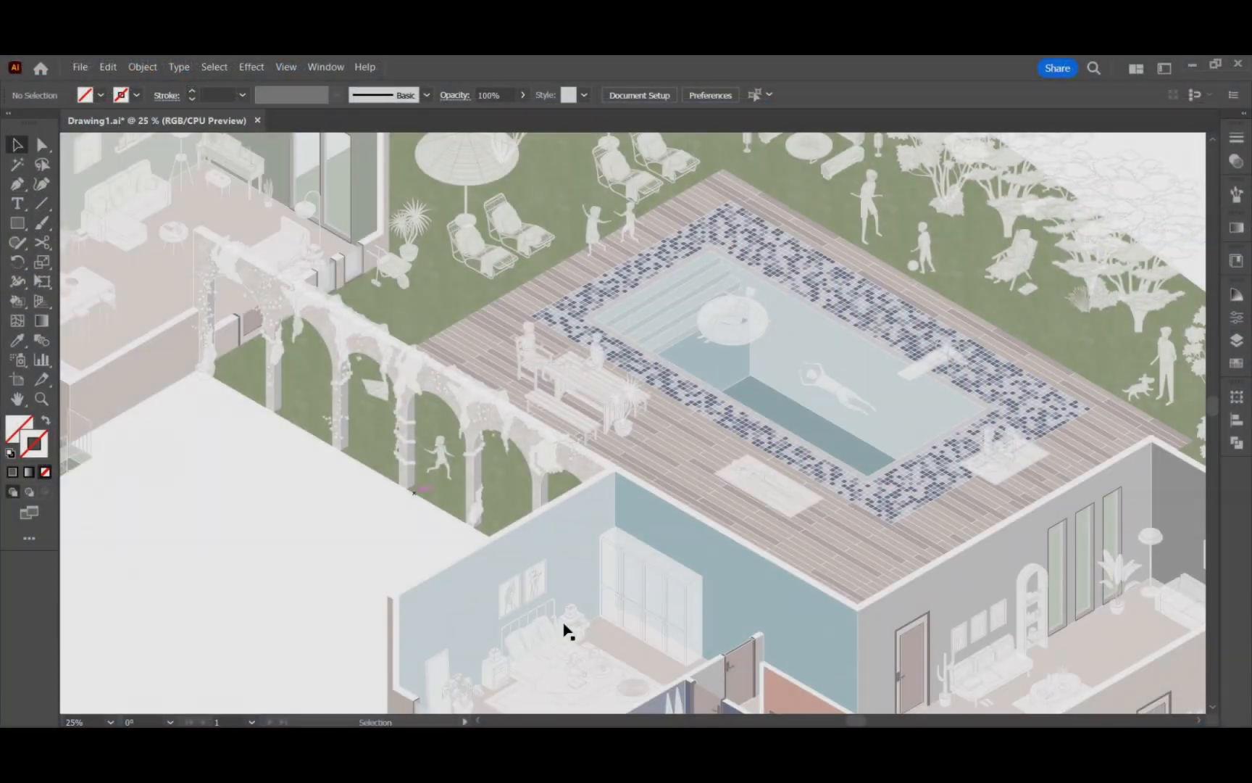
mouse_move(591, 600)
left_mouse_down()
mouse_move(610, 565)
mouse_move(576, 324)
left_mouse_up()
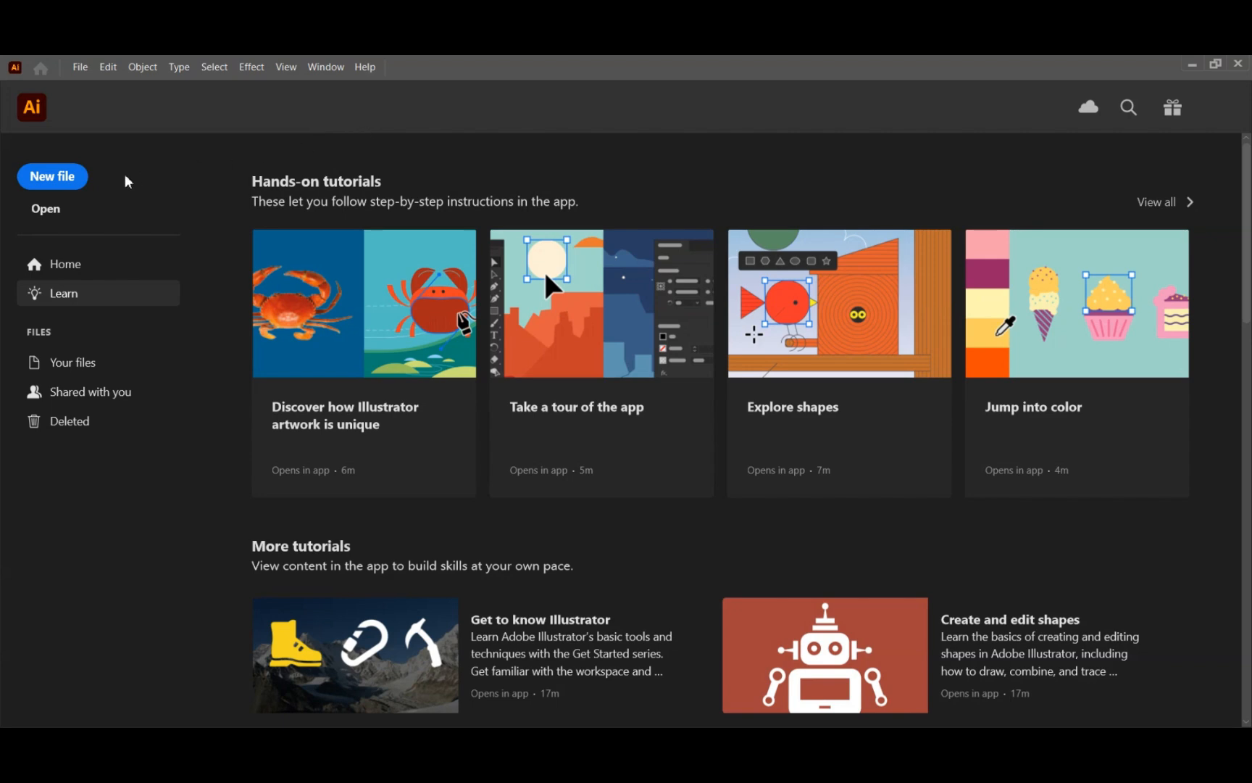
- Open Drawing1.dwg in Illustrator and choose the Scale by option for the artwork scale
left_click(48, 211)
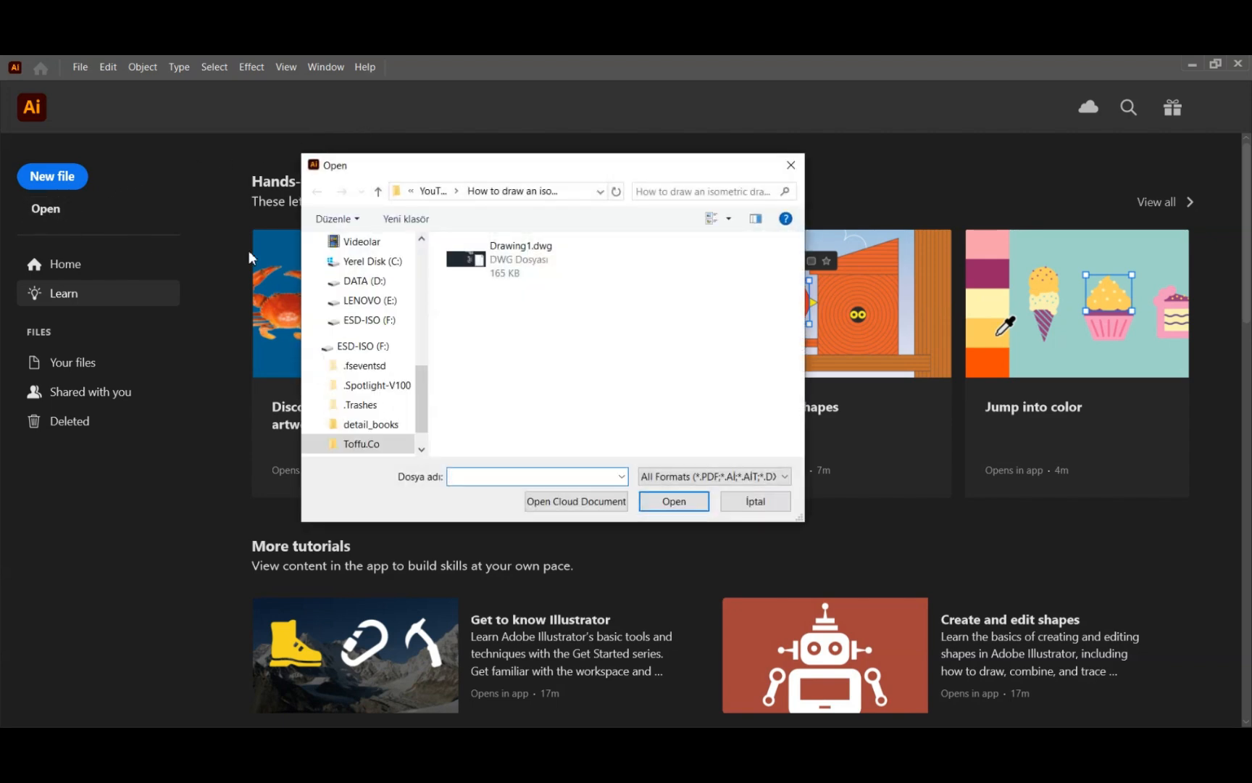
left_click(538, 262)
left_click(670, 502)
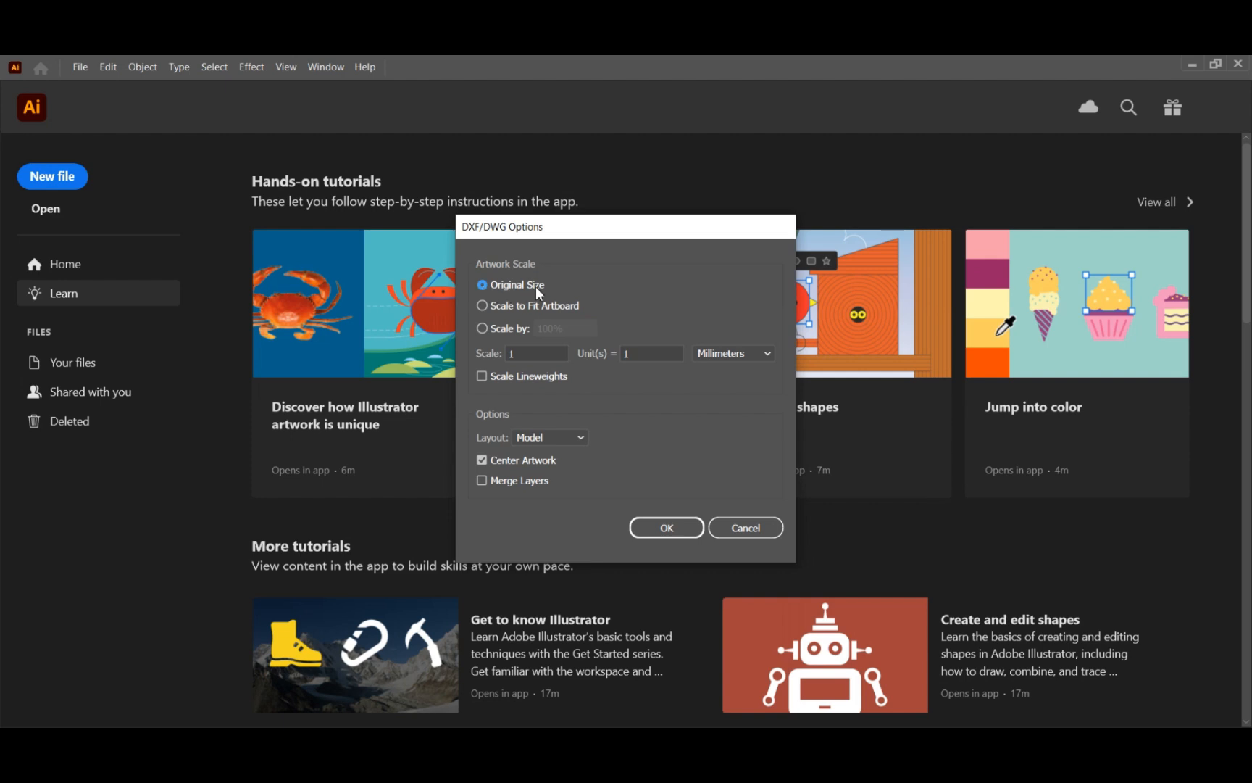
left_click(482, 306)
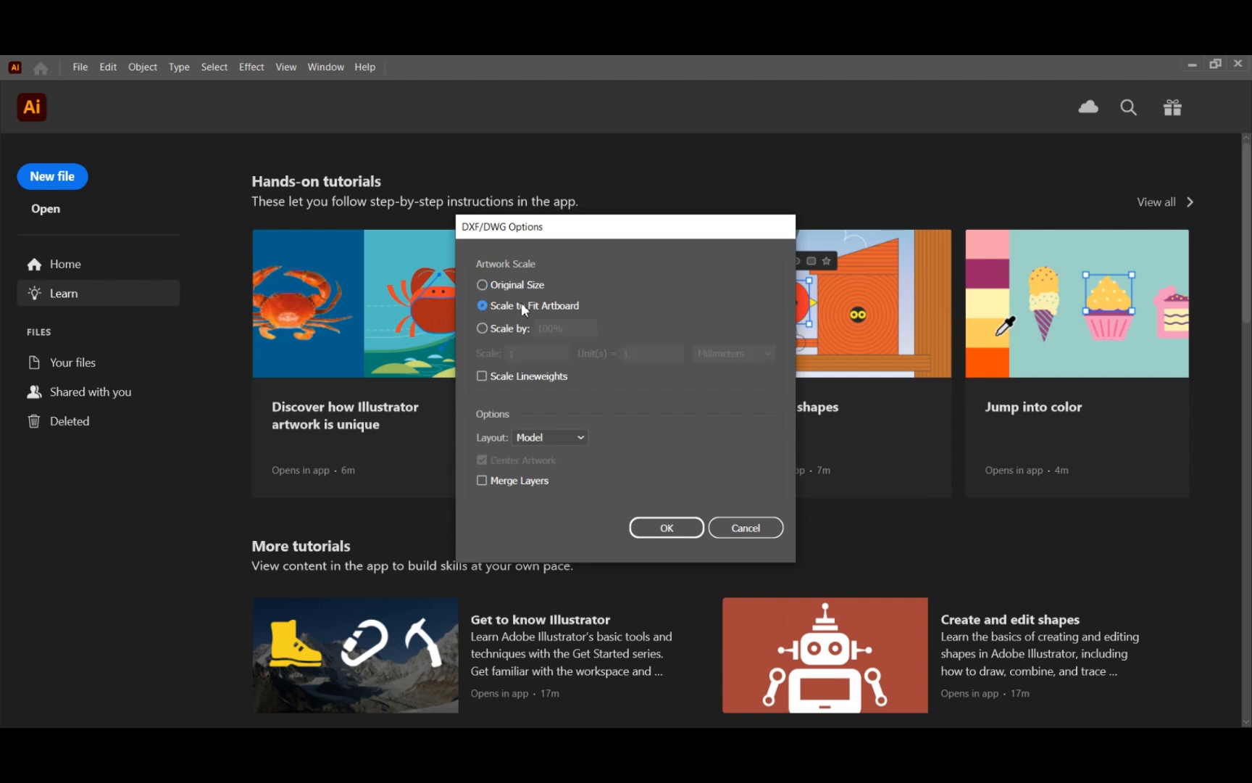
left_click(481, 328)
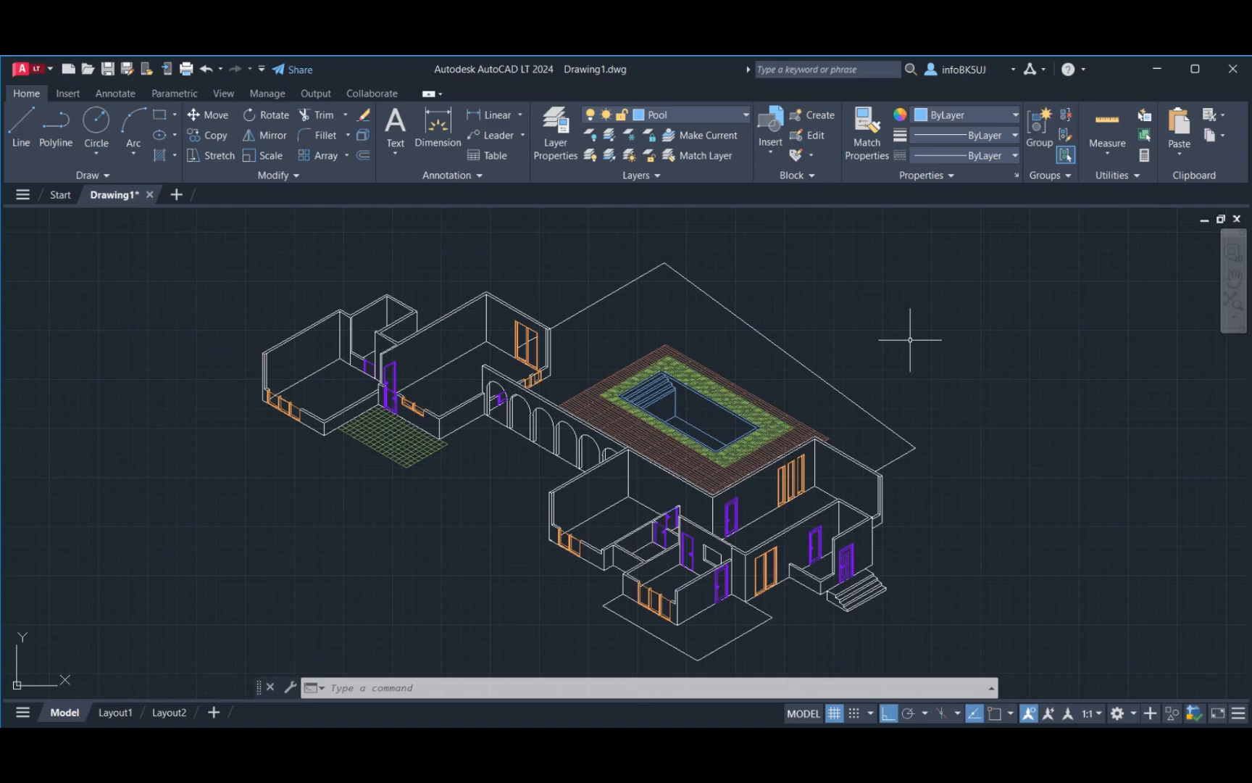
- Switch to AutoCAD and check the units used for the drawing's insertion scale
type("un")
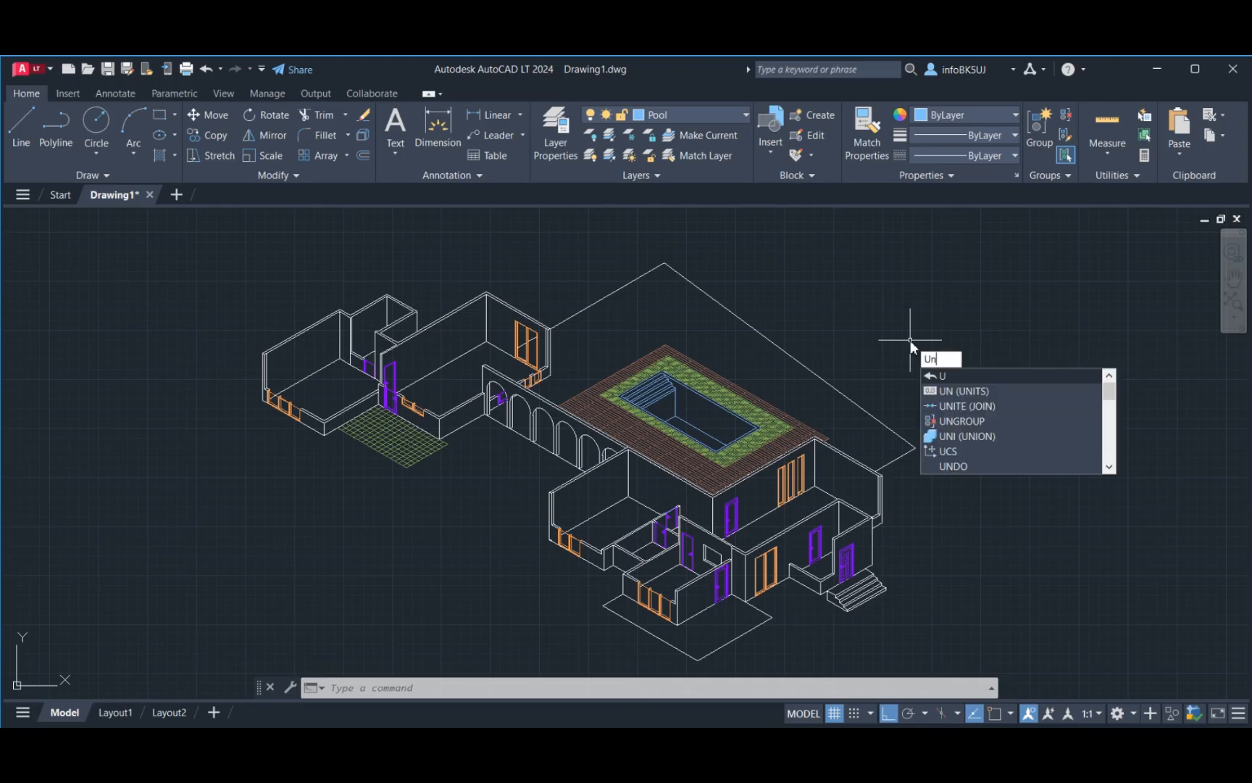
key("Return")
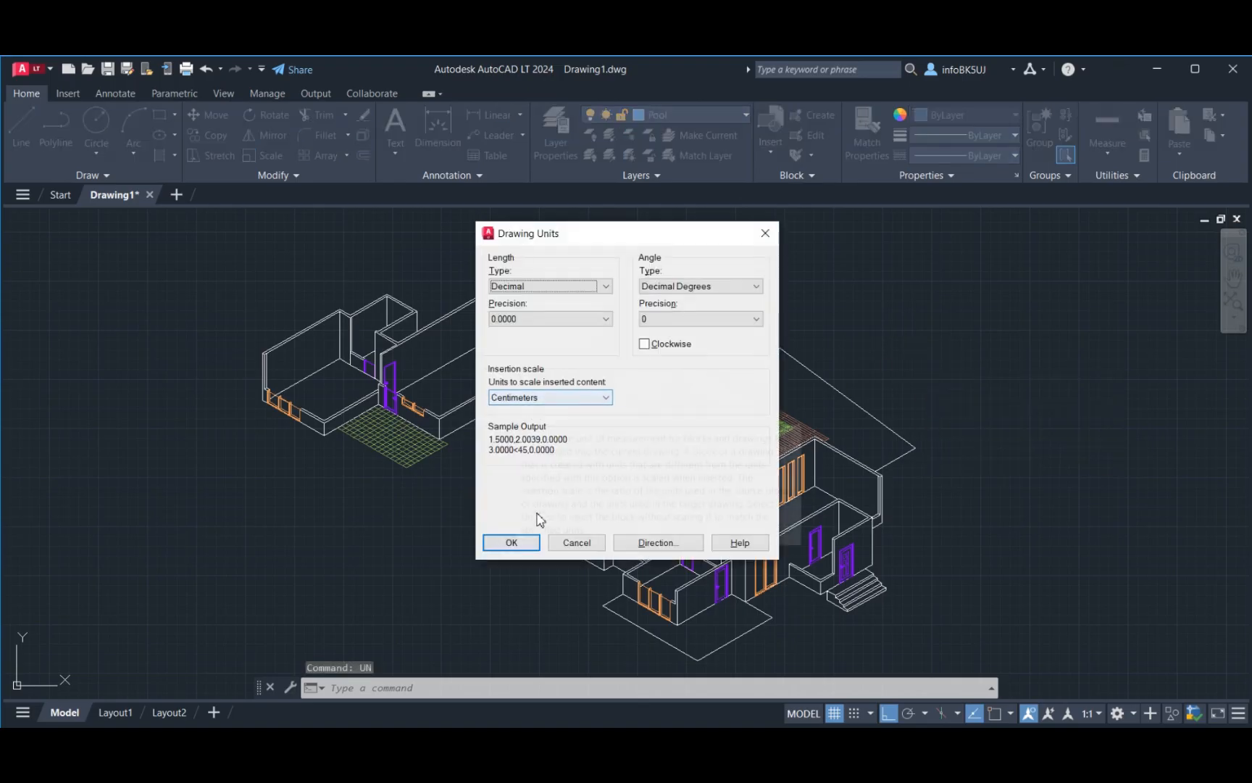
left_click(512, 544)
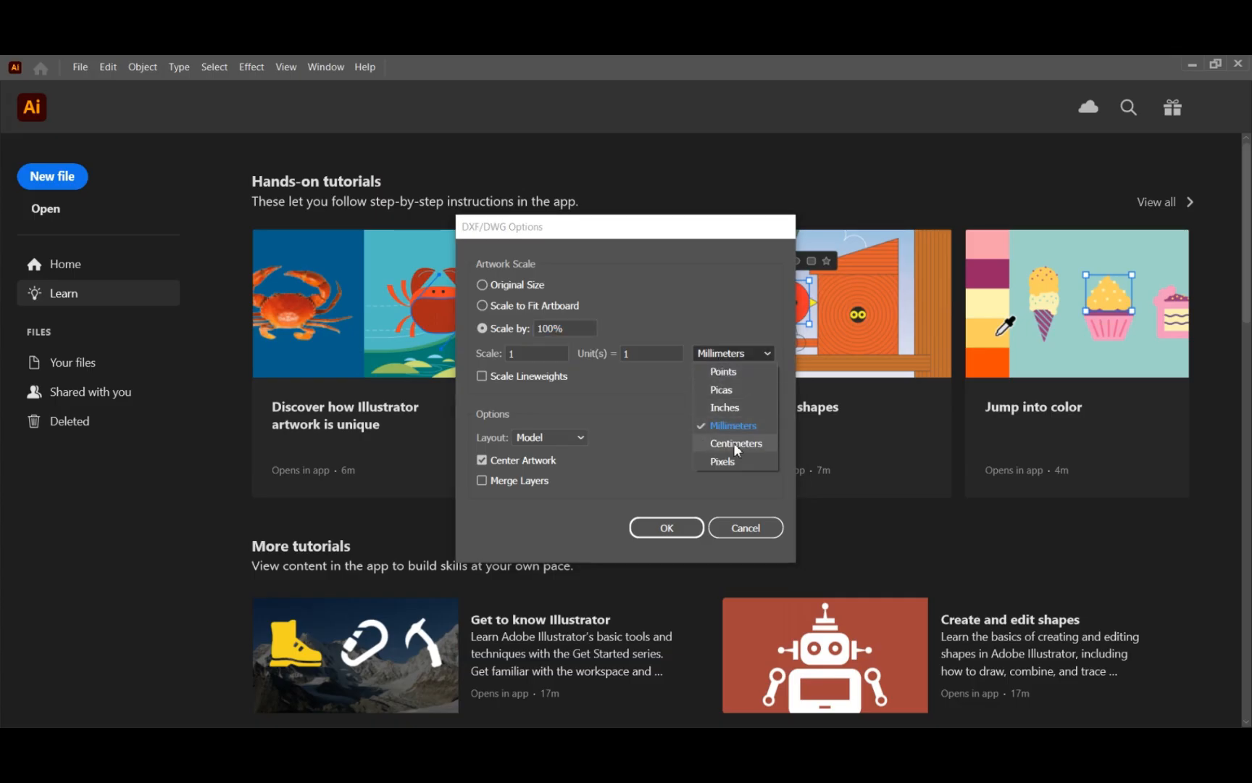
- Back in Illustrator, import the drawing scaled by 10% with one unit equal to 1 centimetre
left_click(734, 444)
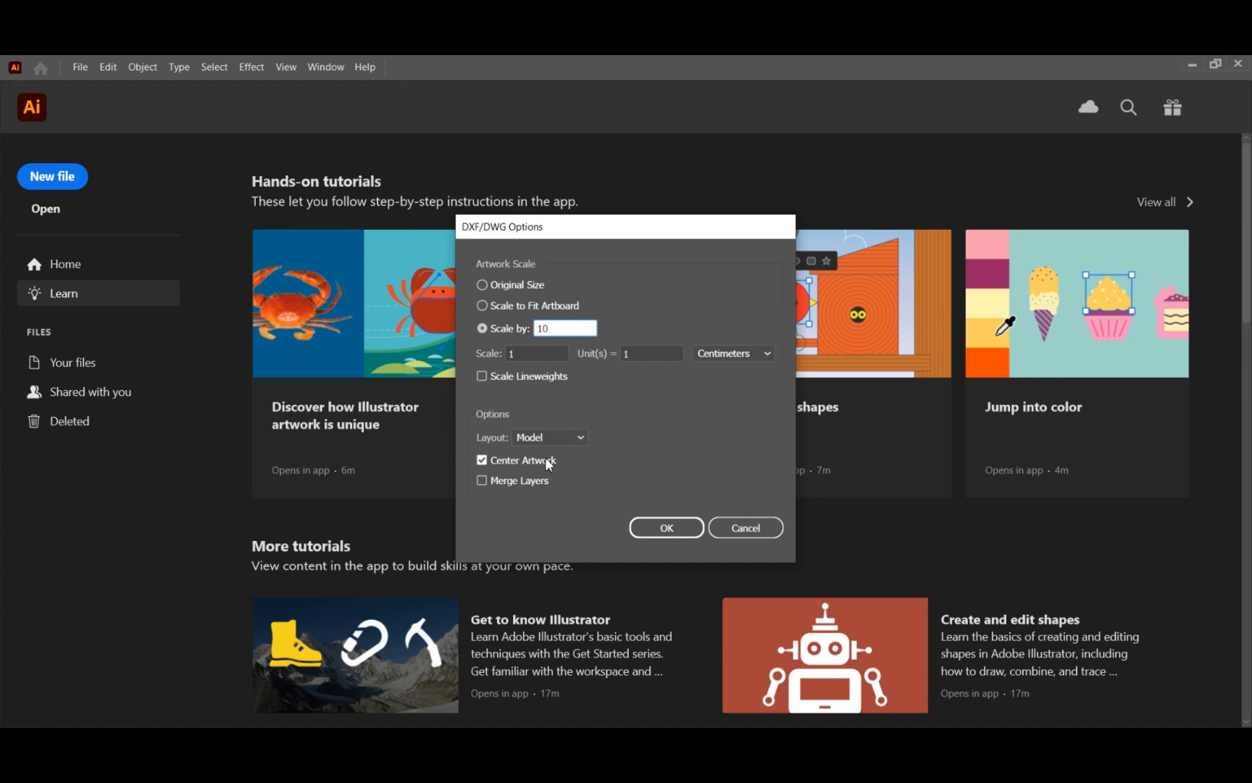
left_click(667, 528)
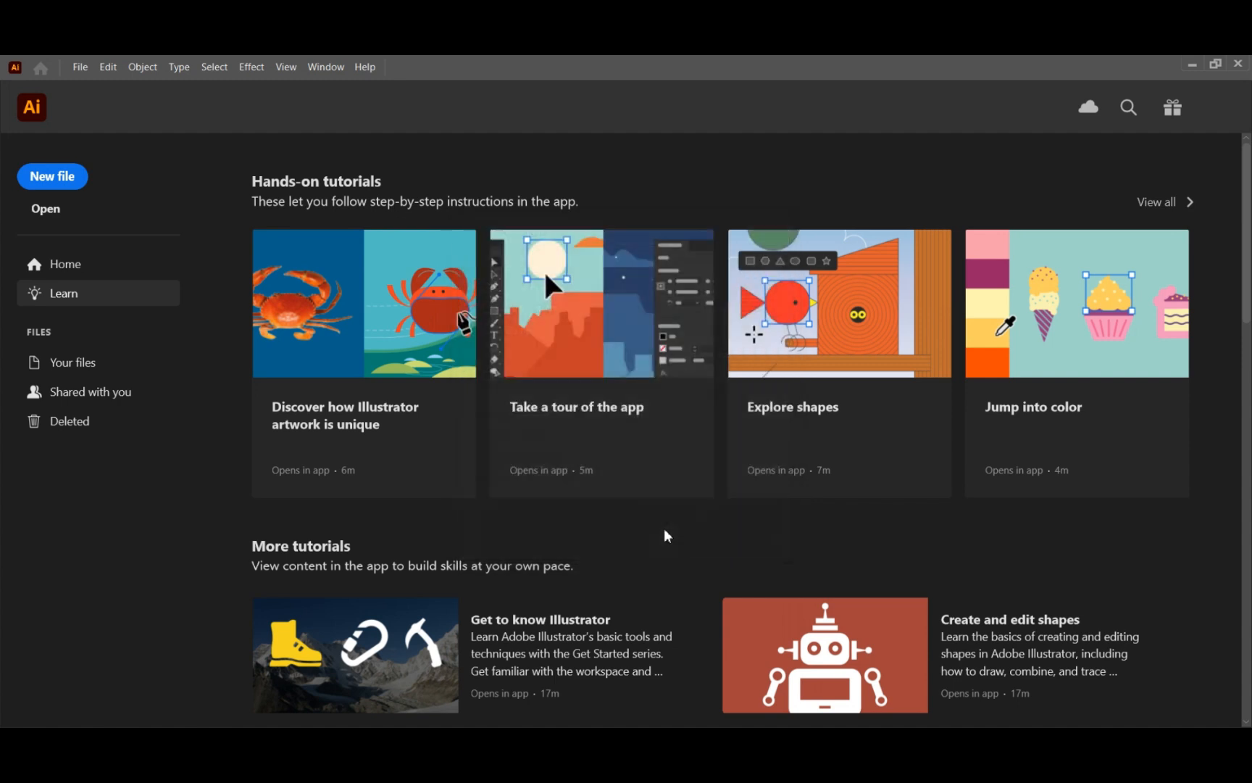
- Enlarge the artboard to about 4754 × 3037 mm so that it surrounds the whole house drawing
left_click(18, 381)
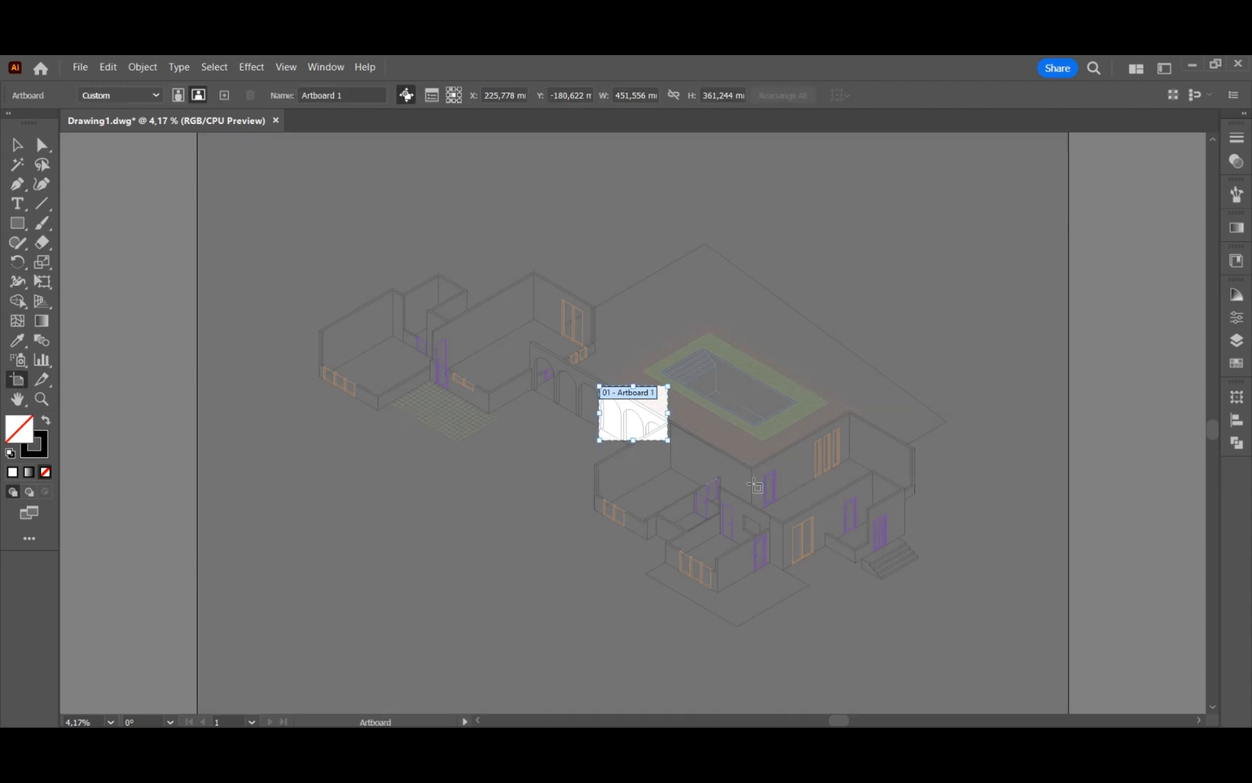
left_click_drag(667, 439, 995, 649)
left_click_drag(599, 386, 245, 192)
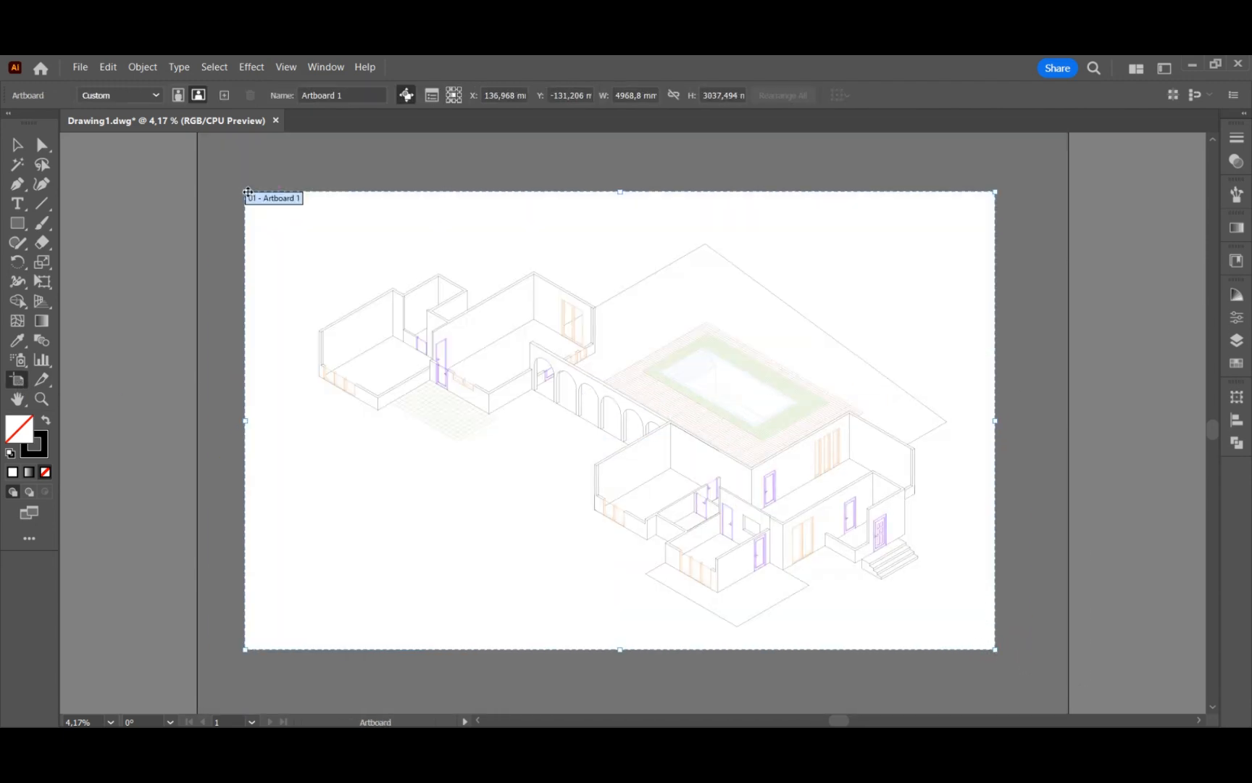
left_click_drag(248, 425, 278, 425)
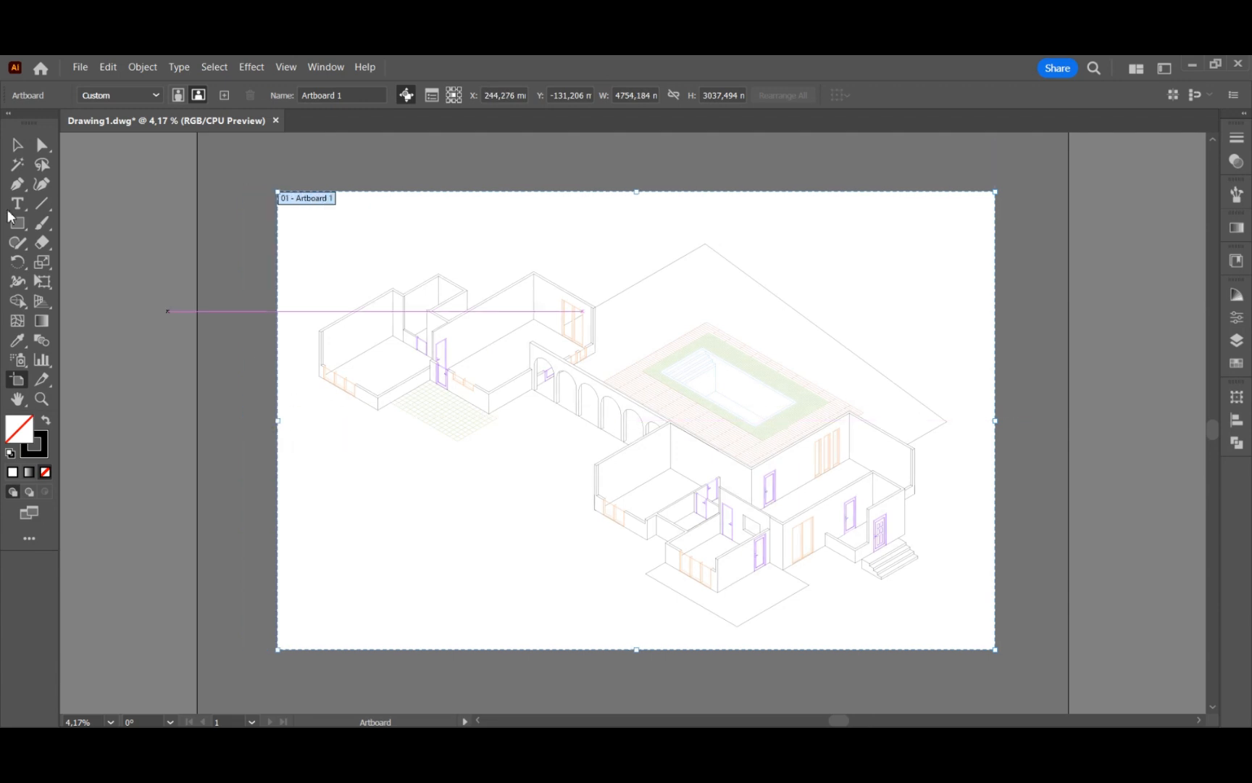
key("Escape")
key("ctrl+0")
- Set the stroke weight of the entire house drawing to 1.5 pt
left_click(1236, 340)
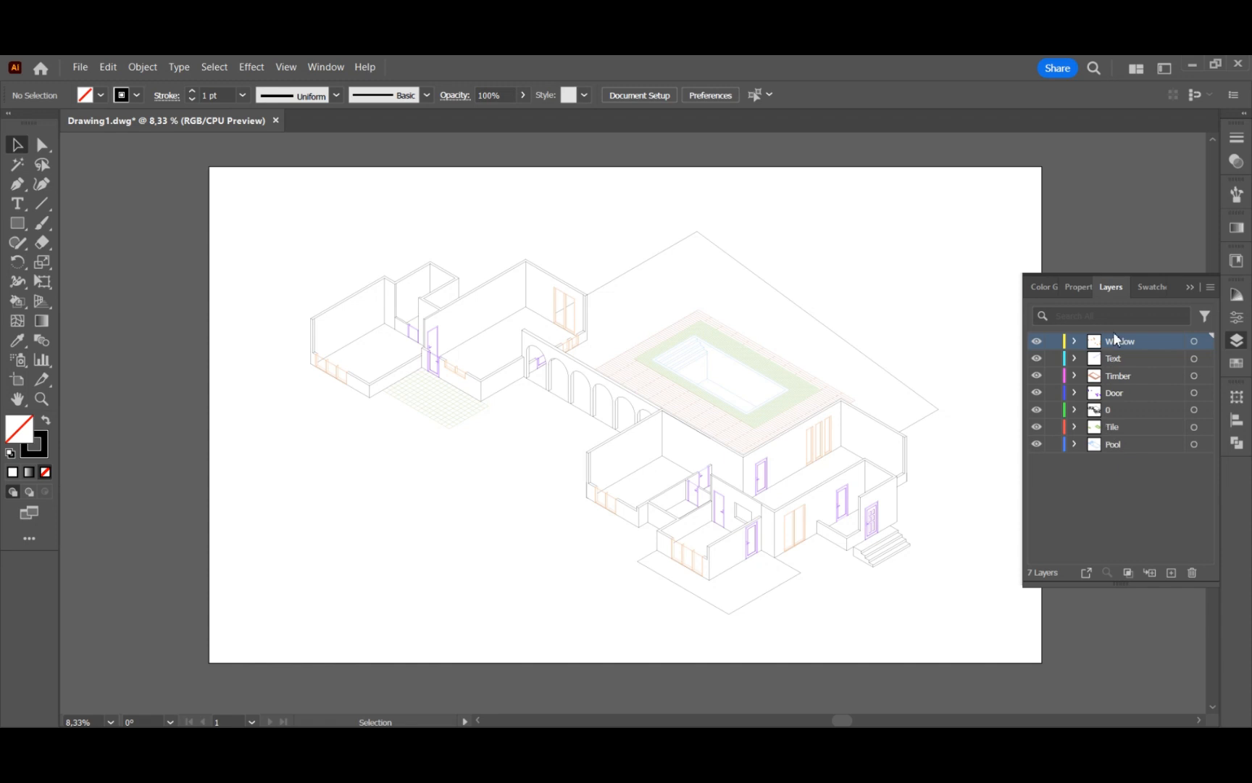
left_click(974, 396)
mouse_move(1000, 639)
left_mouse_down()
mouse_move(232, 252)
mouse_move(218, 199)
left_mouse_up()
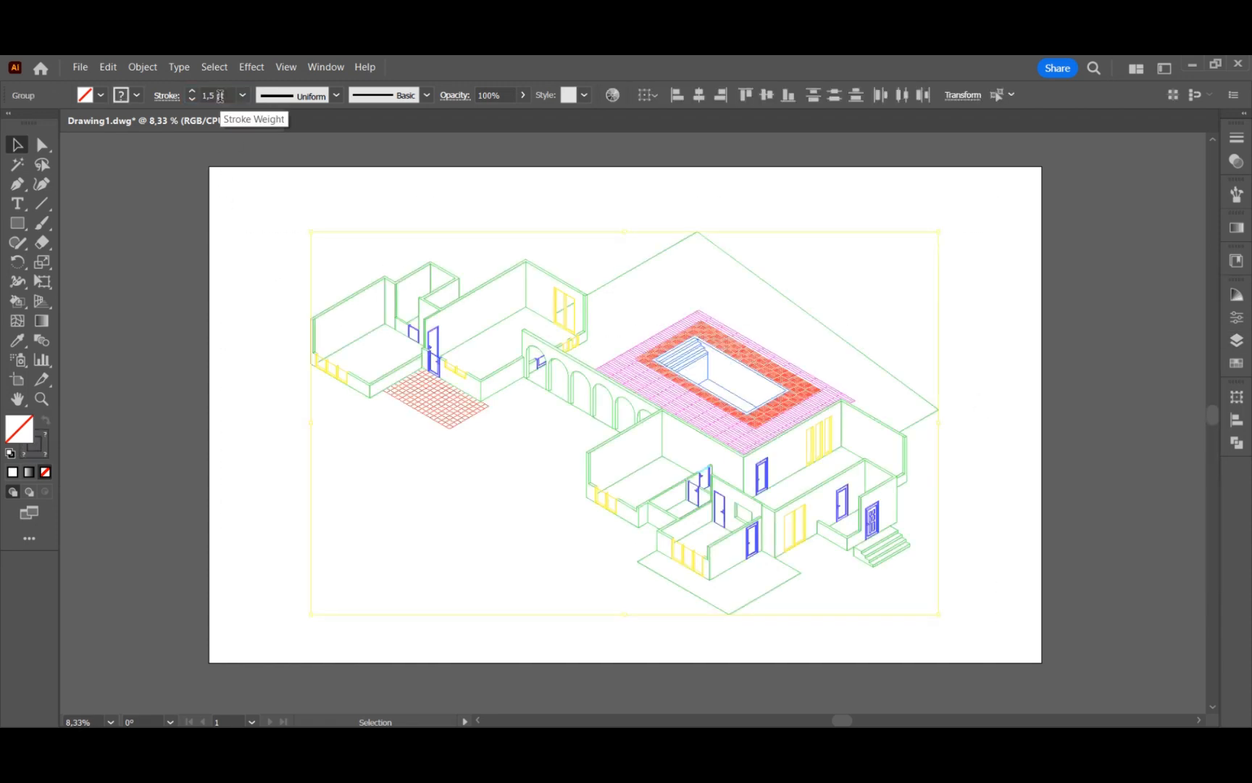
left_click(889, 304)
- Set the stroke weight of all artwork on the Door and Window layers to 0.75 pt
left_click(1234, 351)
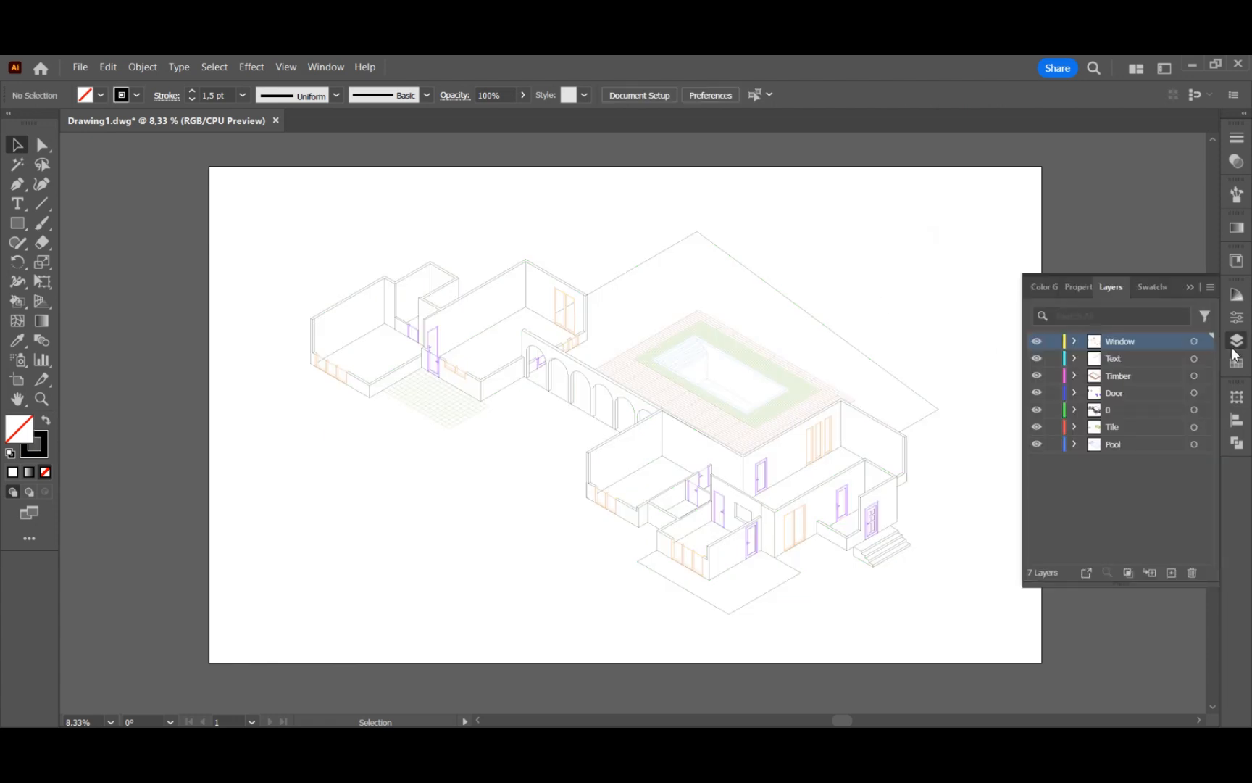
left_click(1207, 395)
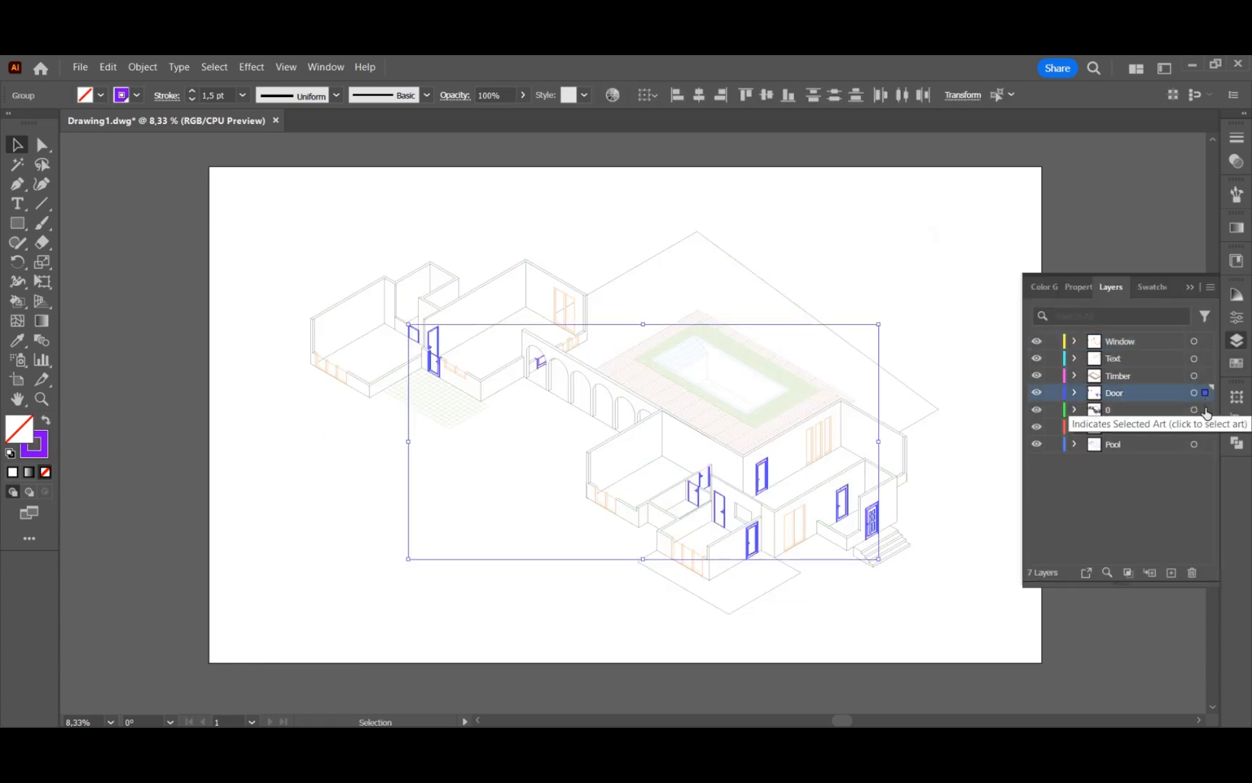
left_click(1204, 342, "shift")
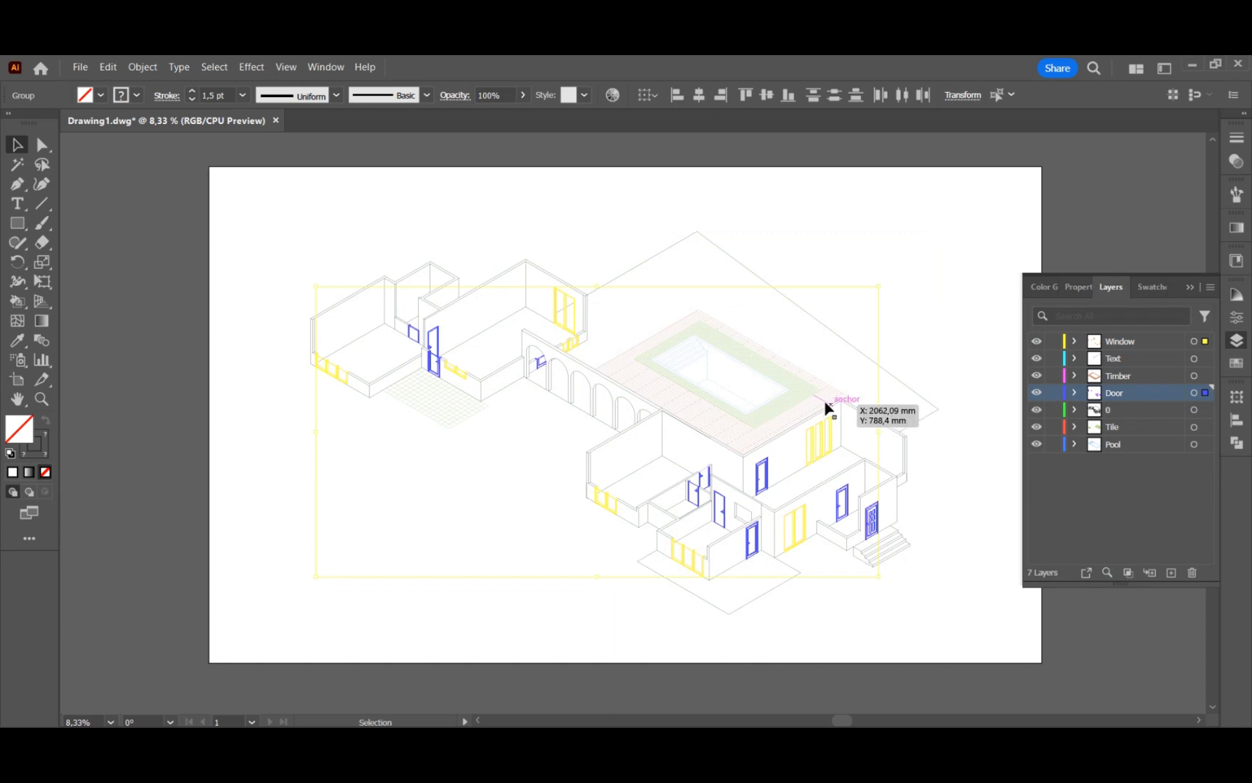
left_click(242, 95)
left_click(261, 148)
left_click(525, 239)
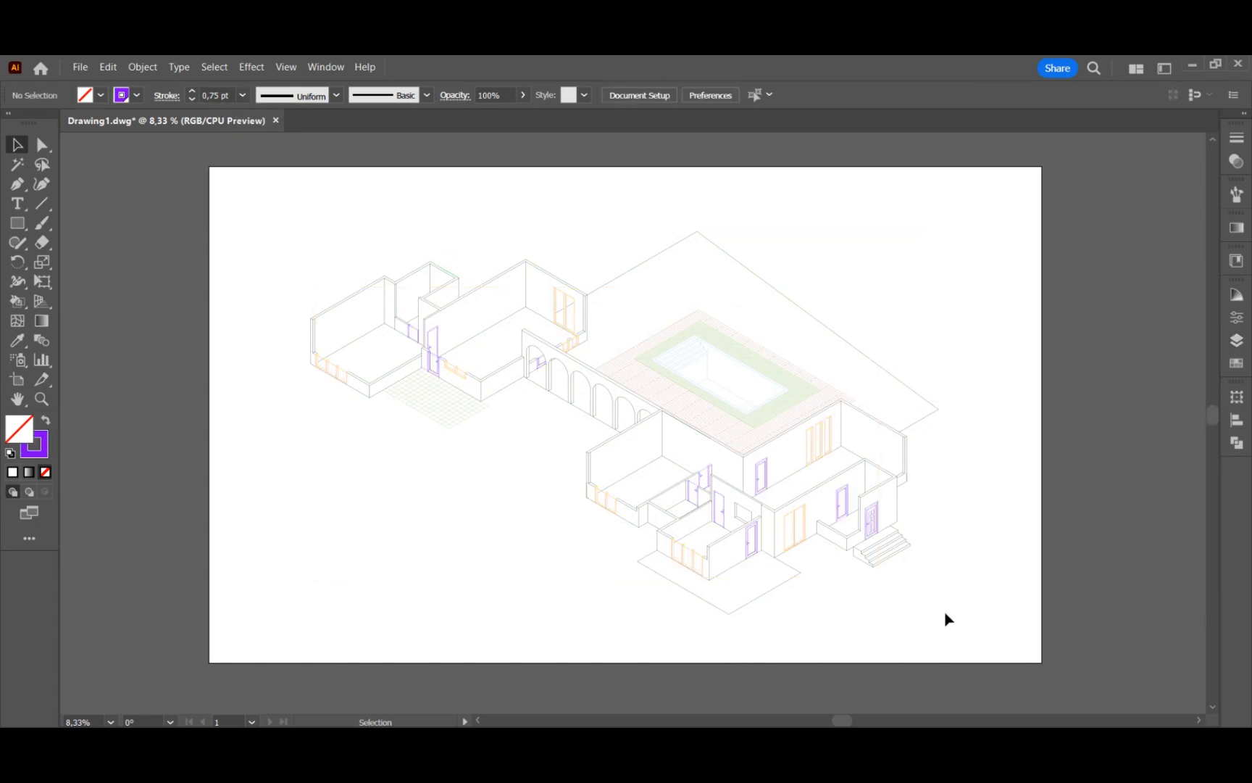
- Group the entire house drawing into a single group
left_click_drag(977, 639, 293, 217)
right_click(522, 288)
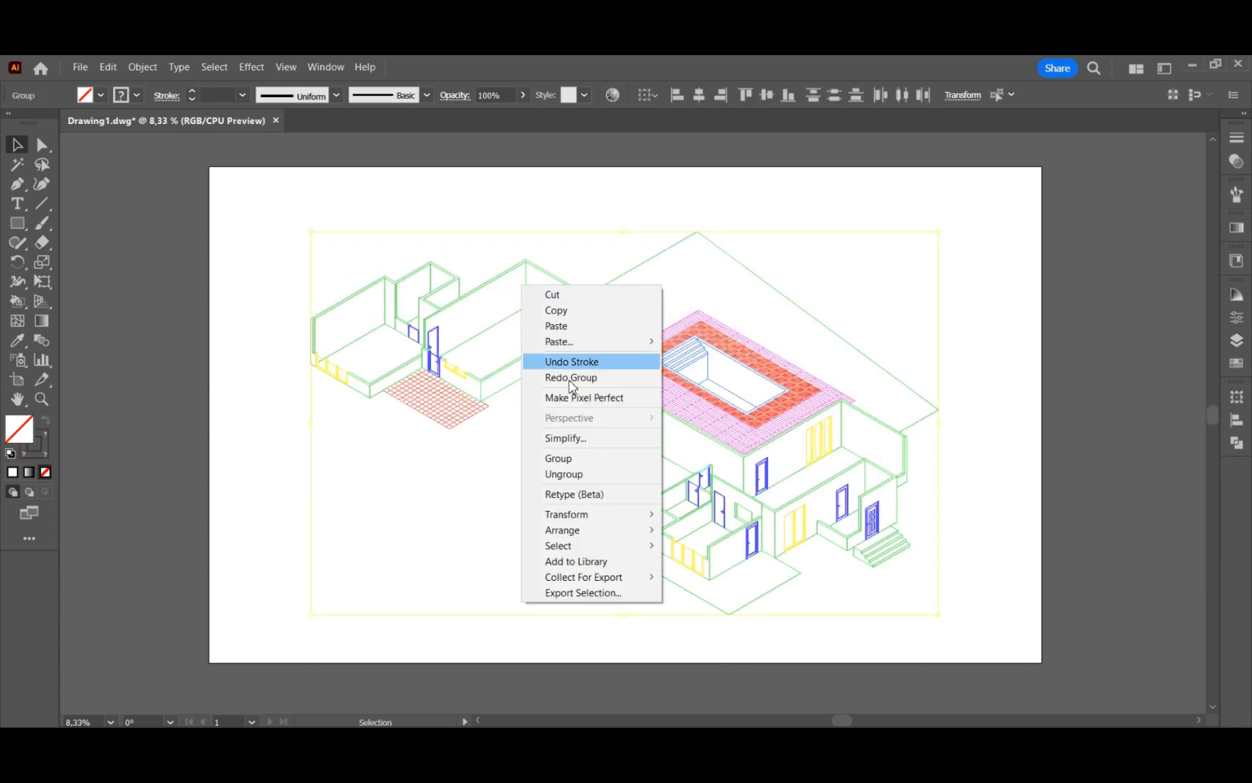
left_click(592, 460)
- Delete the empty Text, Timber, Door, 0, Tile and Pool layers and add three new layers above Window
left_click(1238, 341)
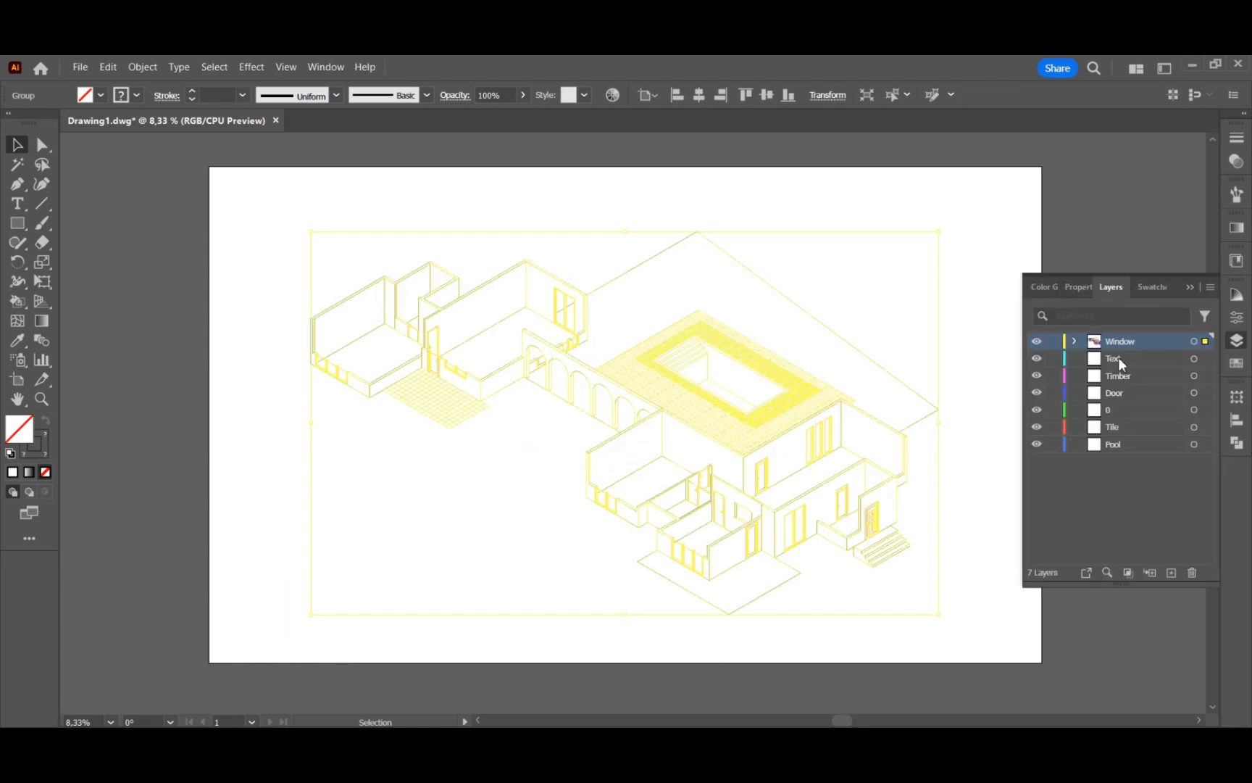
left_click(1118, 358)
left_click(1118, 448, "shift")
left_click(1192, 572)
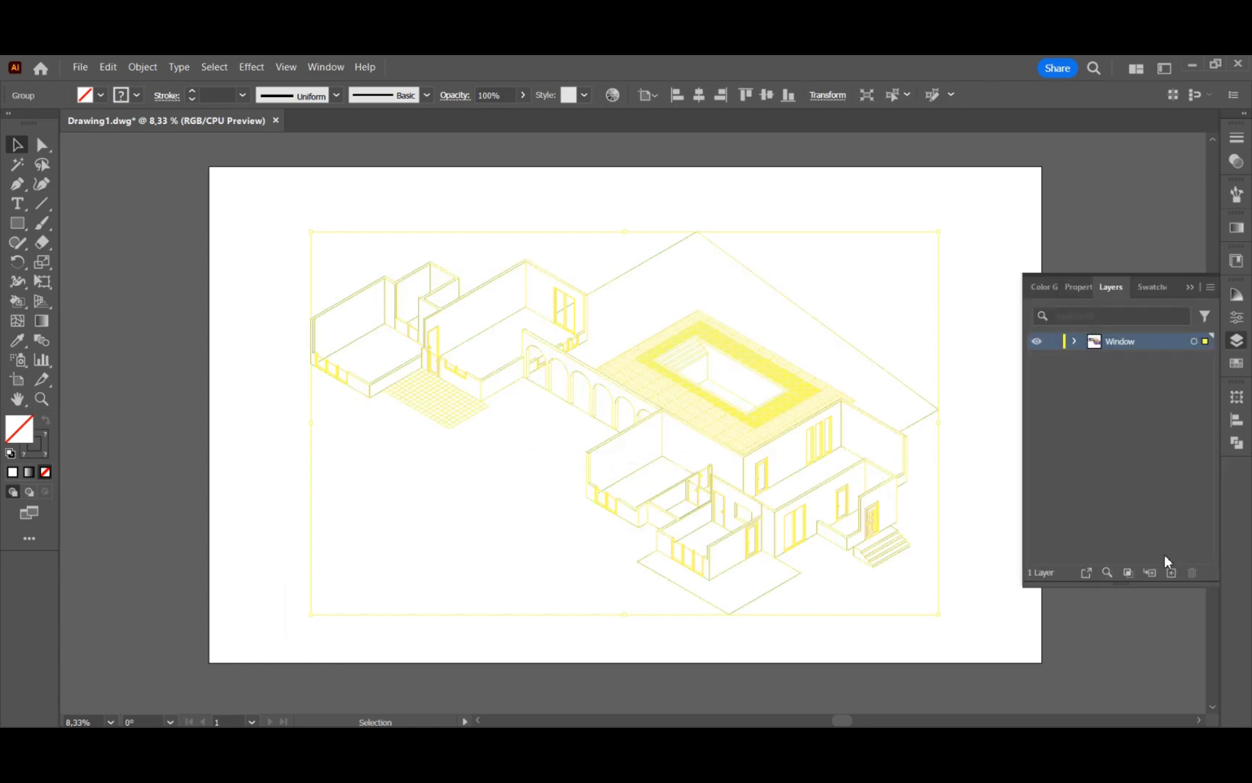
left_click(1171, 573)
left_click(1171, 572)
left_click(1171, 573)
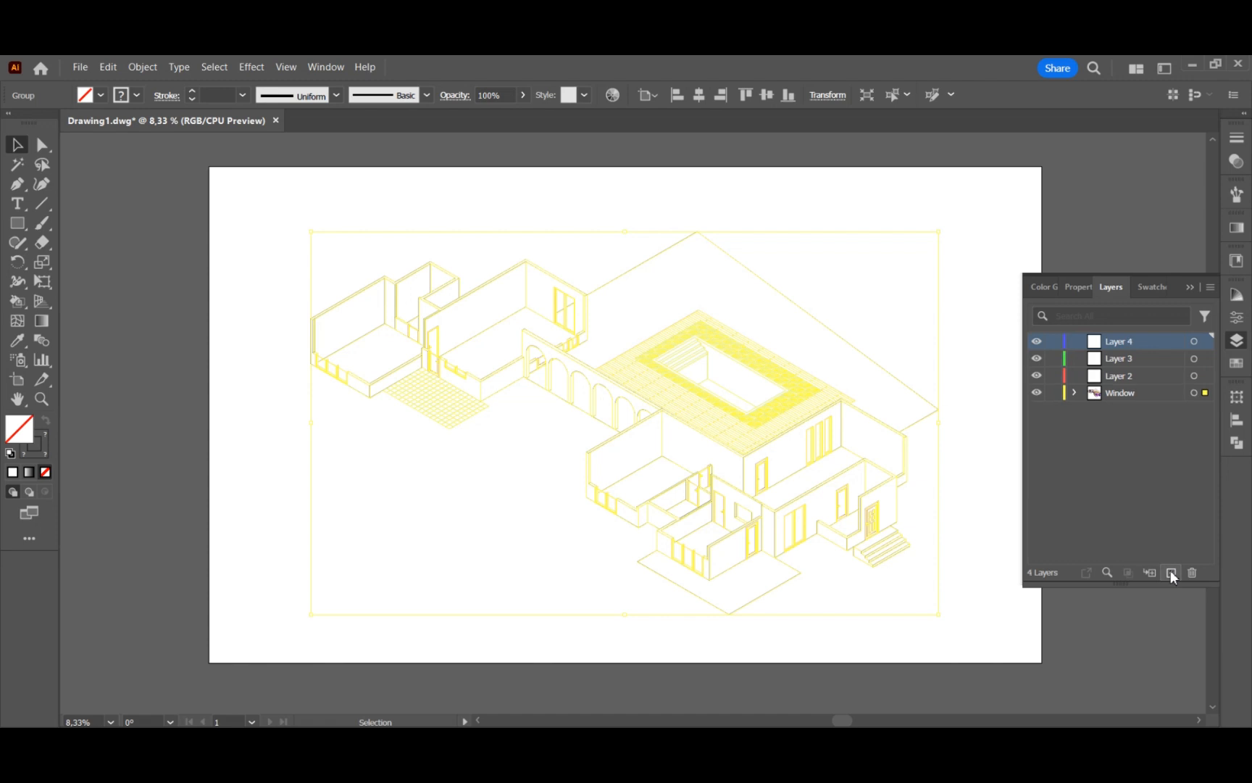
- Copy the grouped house drawing and paste it in place on Layer 2
right_click(678, 375)
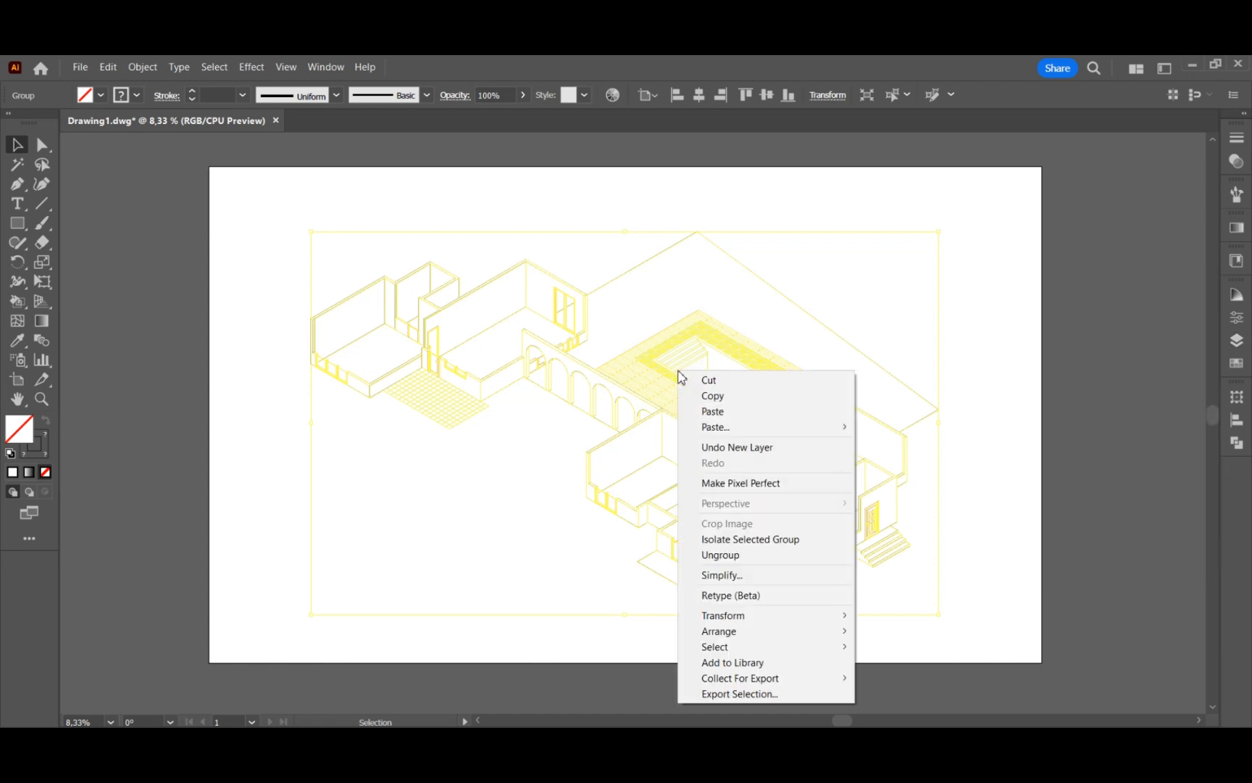
left_click(710, 395)
left_click(1237, 340)
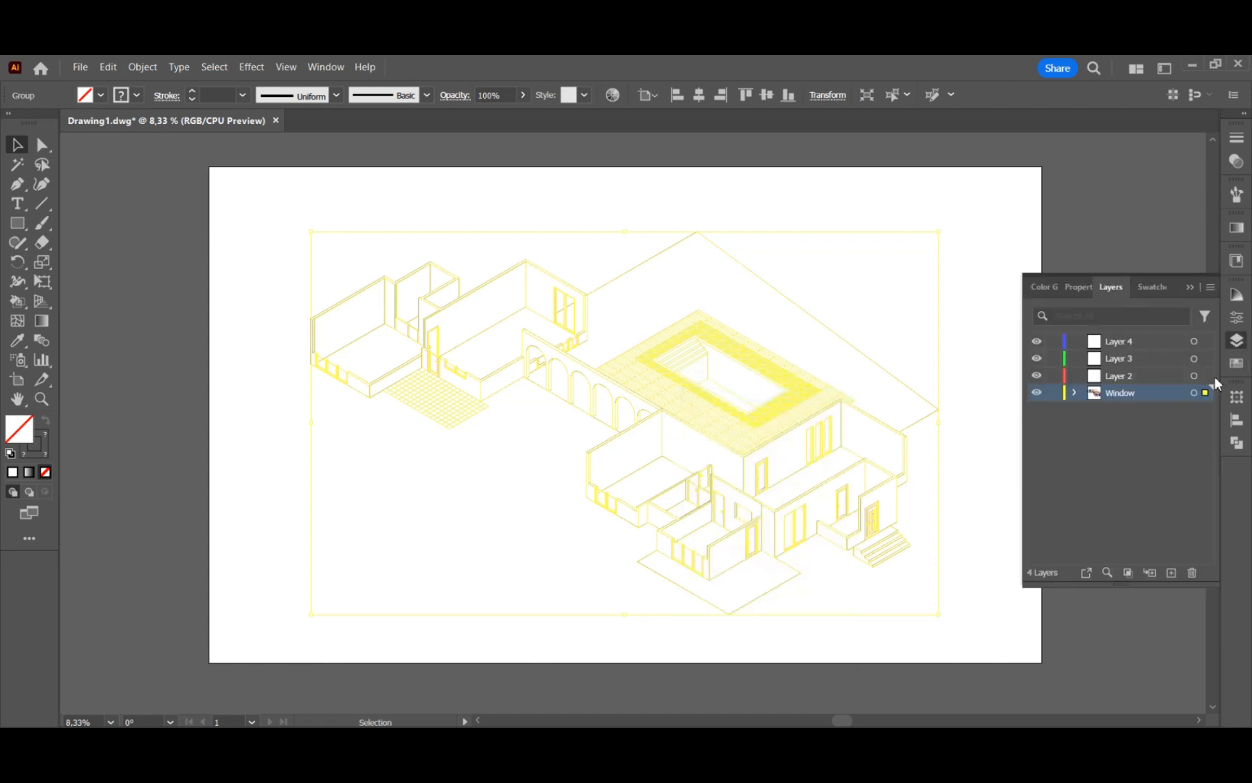
key("ctrl+shift+a")
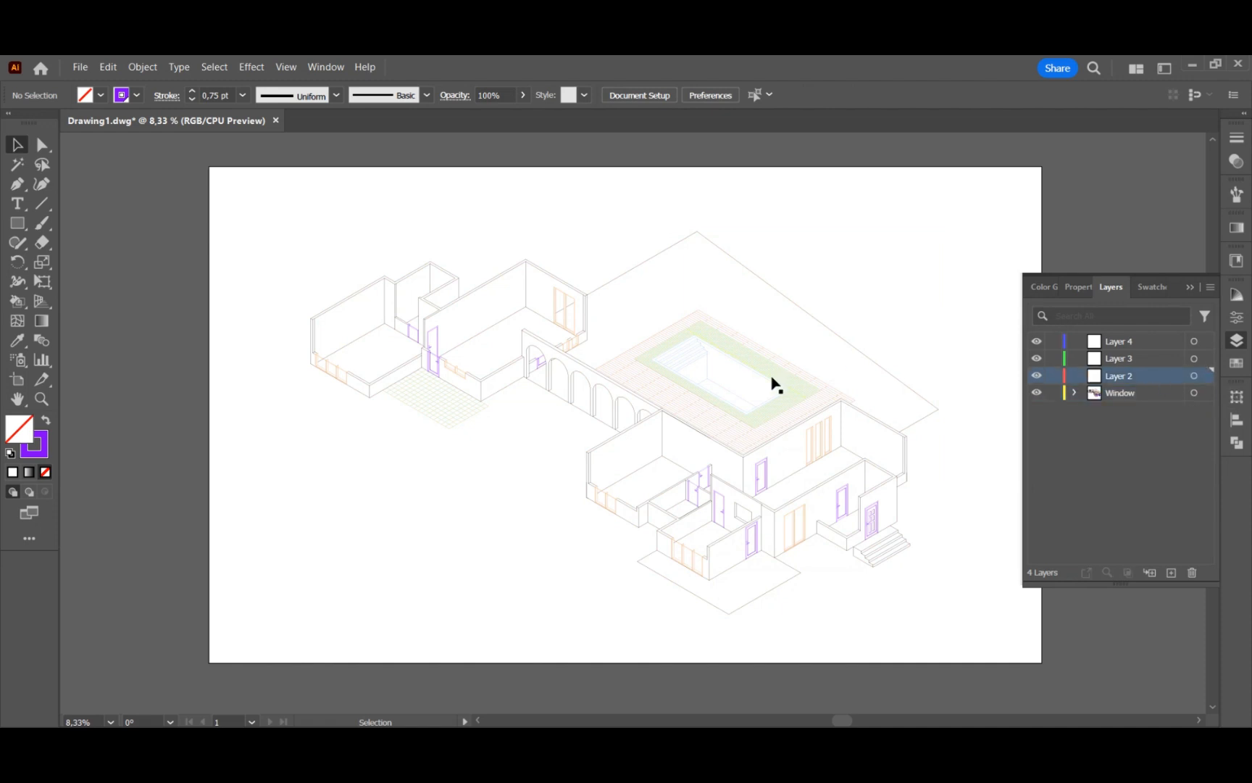
right_click(775, 383)
mouse_move(889, 434)
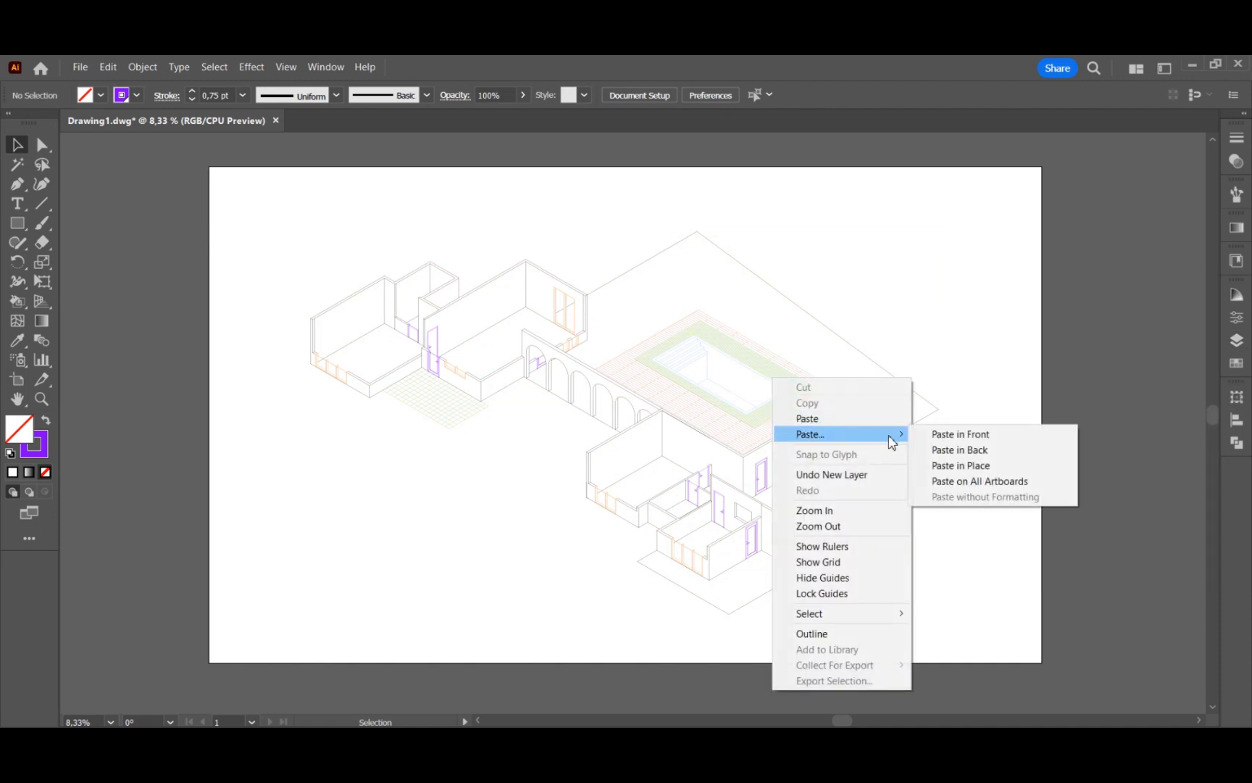
left_click(961, 468)
- Lock and hide Layer 2
left_click(1237, 347)
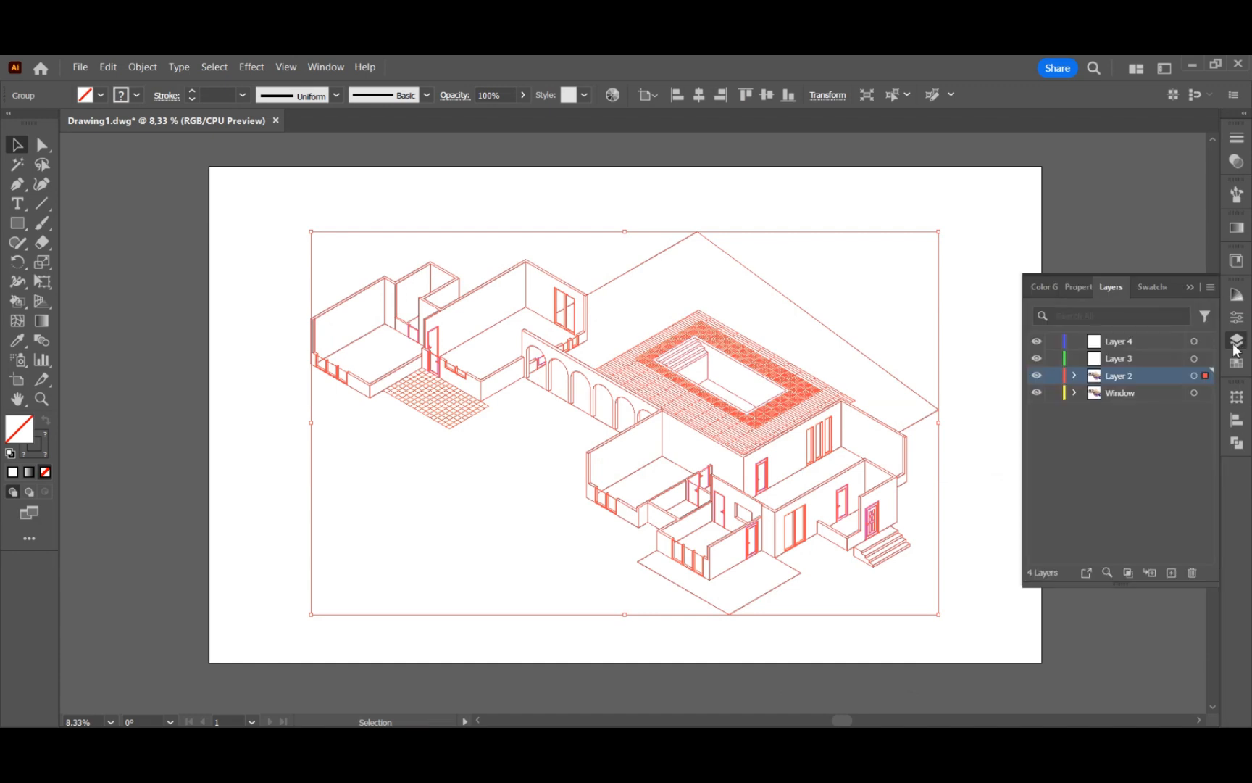
left_click(1053, 375)
left_click(1036, 375)
- Paste the copied house drawing in place on Layer 3 and lock that layer
left_click(1148, 359)
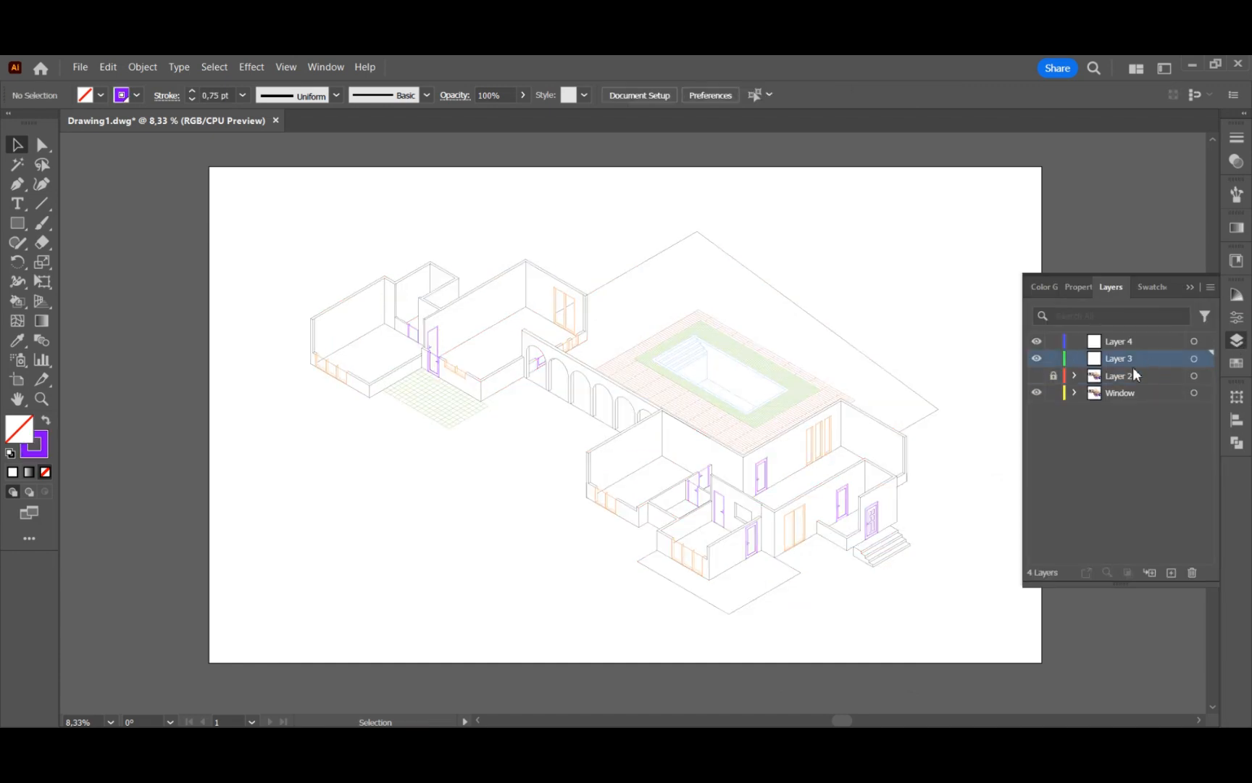
right_click(823, 382)
mouse_move(889, 434)
left_click(1042, 464)
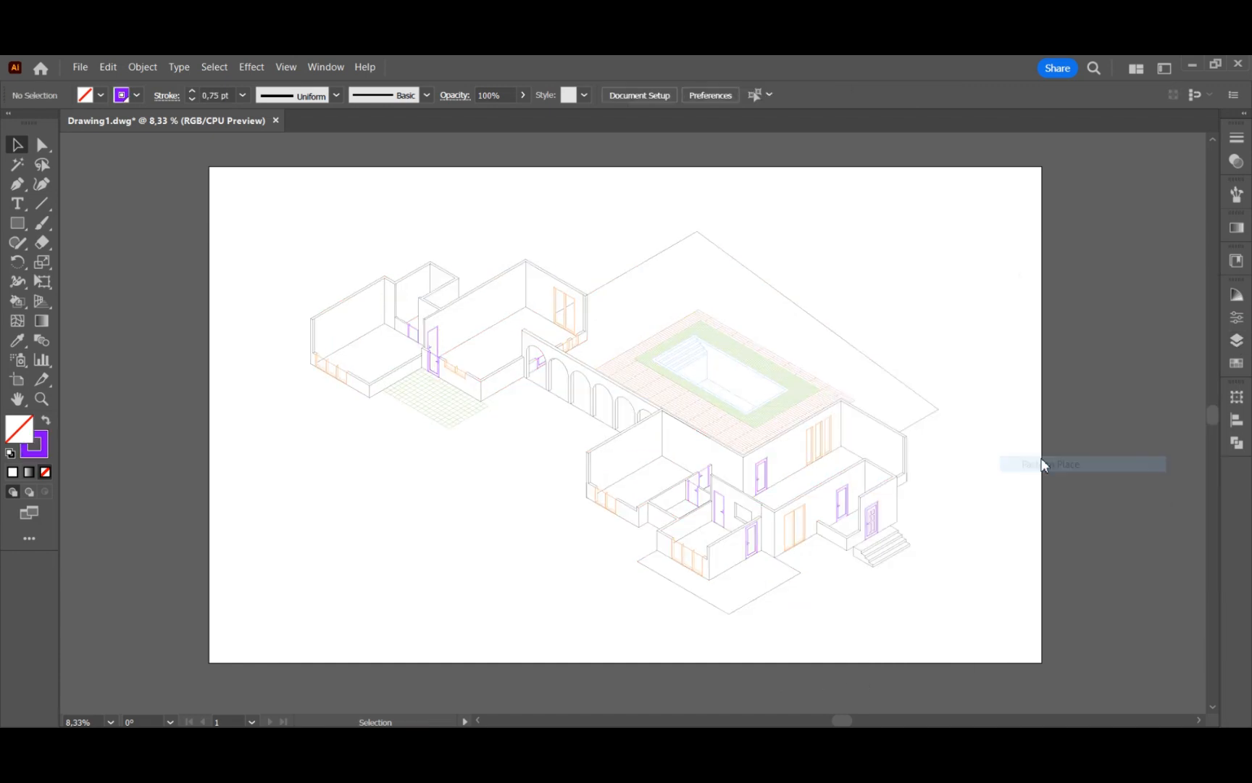
left_click(1237, 341)
left_click(1053, 360)
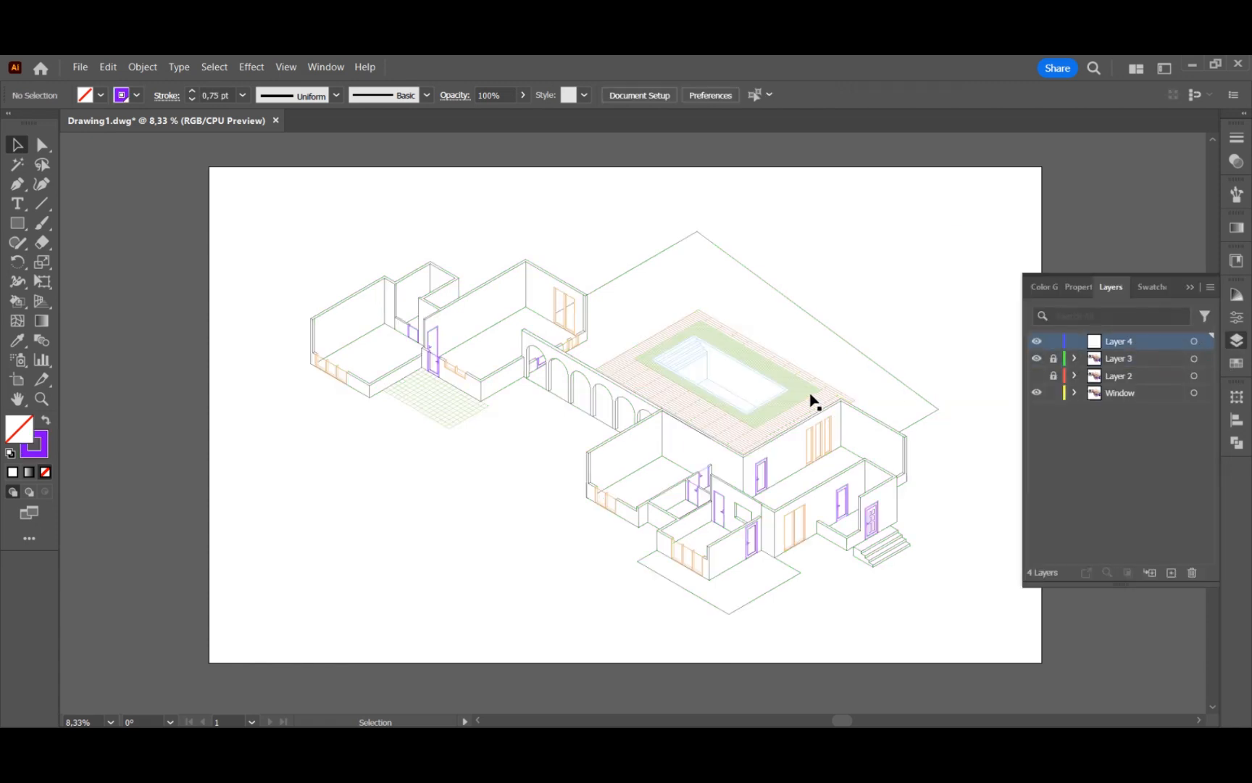
- Paste the copied house drawing in place on Layer 4 and hide Layer 3
right_click(827, 366)
mouse_move(911, 422)
left_click(1044, 455)
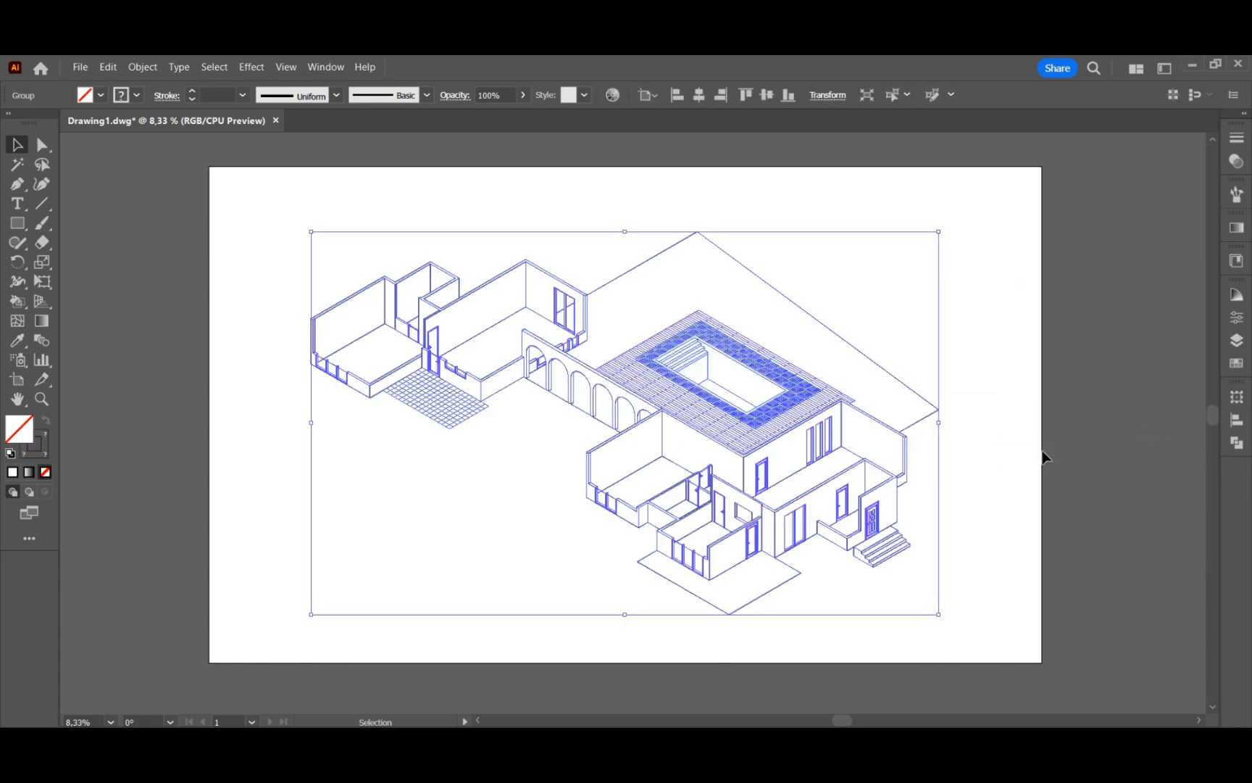
left_click(1236, 345)
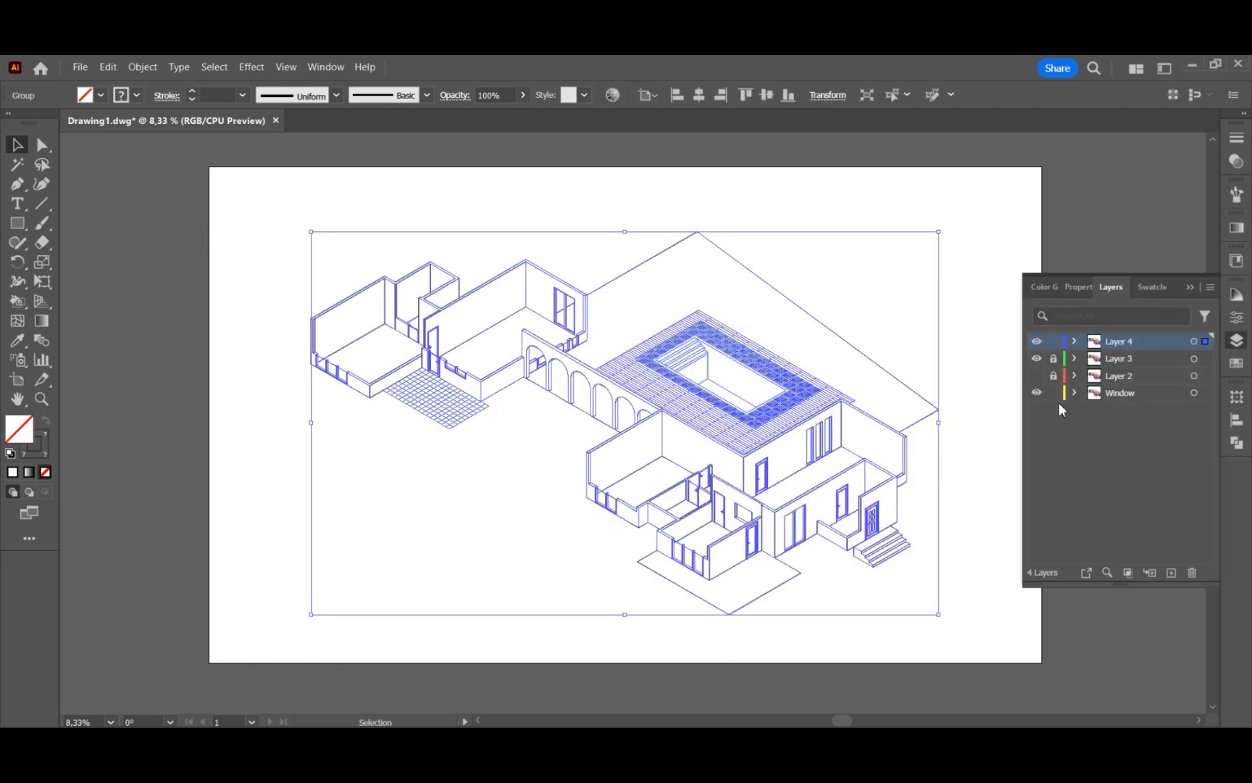
left_click(1036, 359)
- Paste the palette of round colour swatches and place it on the artboard to the left of the house
left_click(959, 430)
key("ctrl+v")
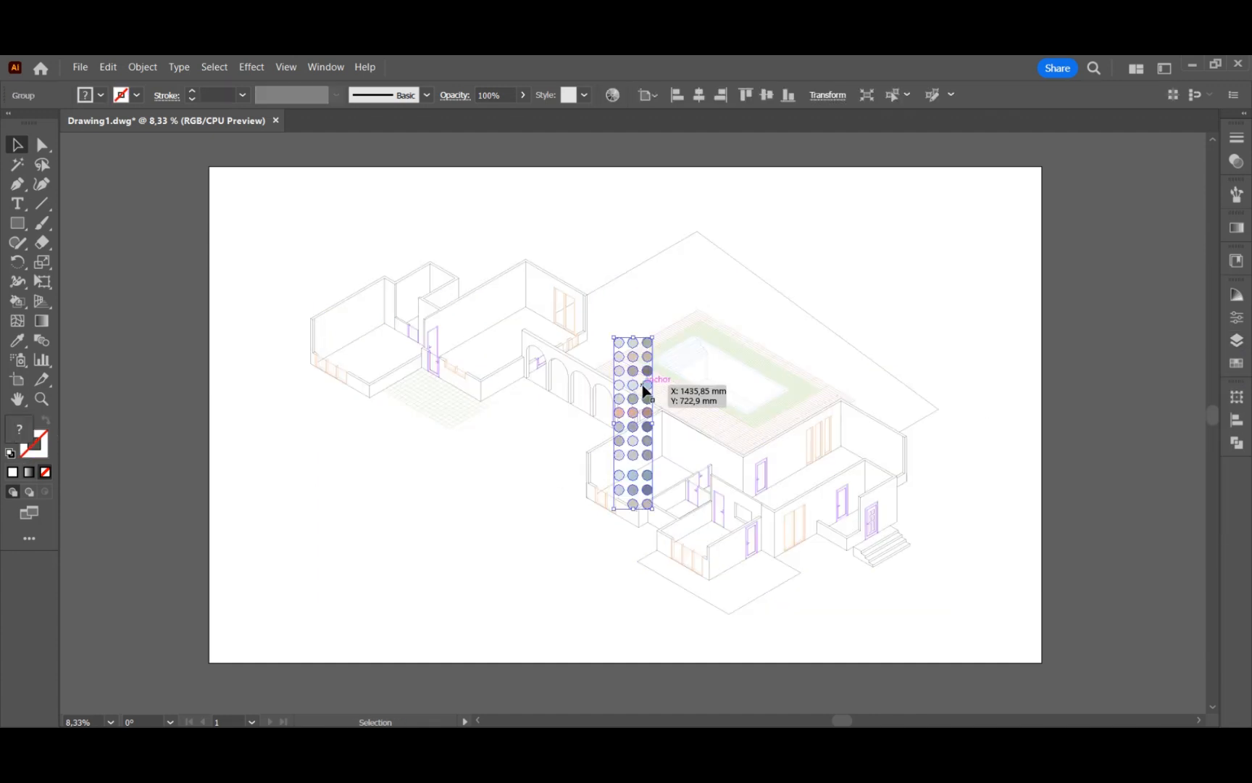
left_click_drag(649, 391, 274, 363)
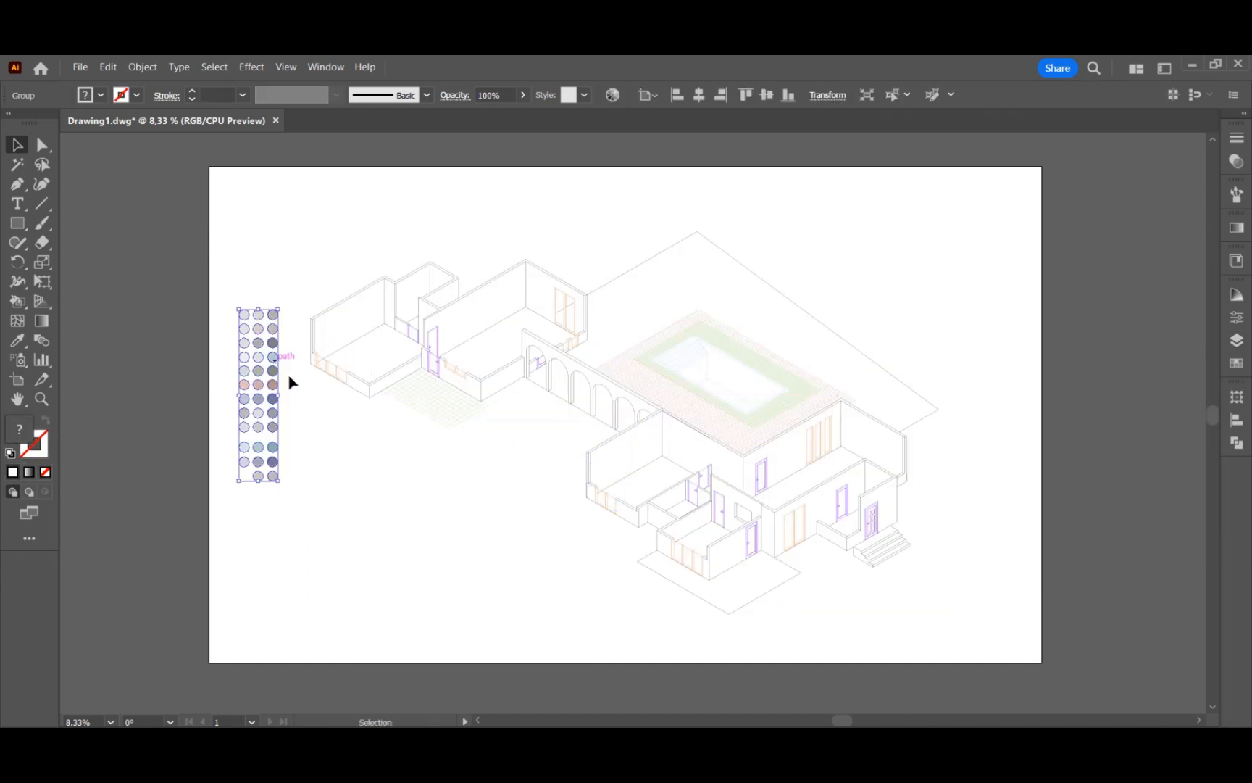
left_click(580, 475)
- Rename the four layers from the uppermost down as 1, 2, 3 and 4
left_click(1236, 341)
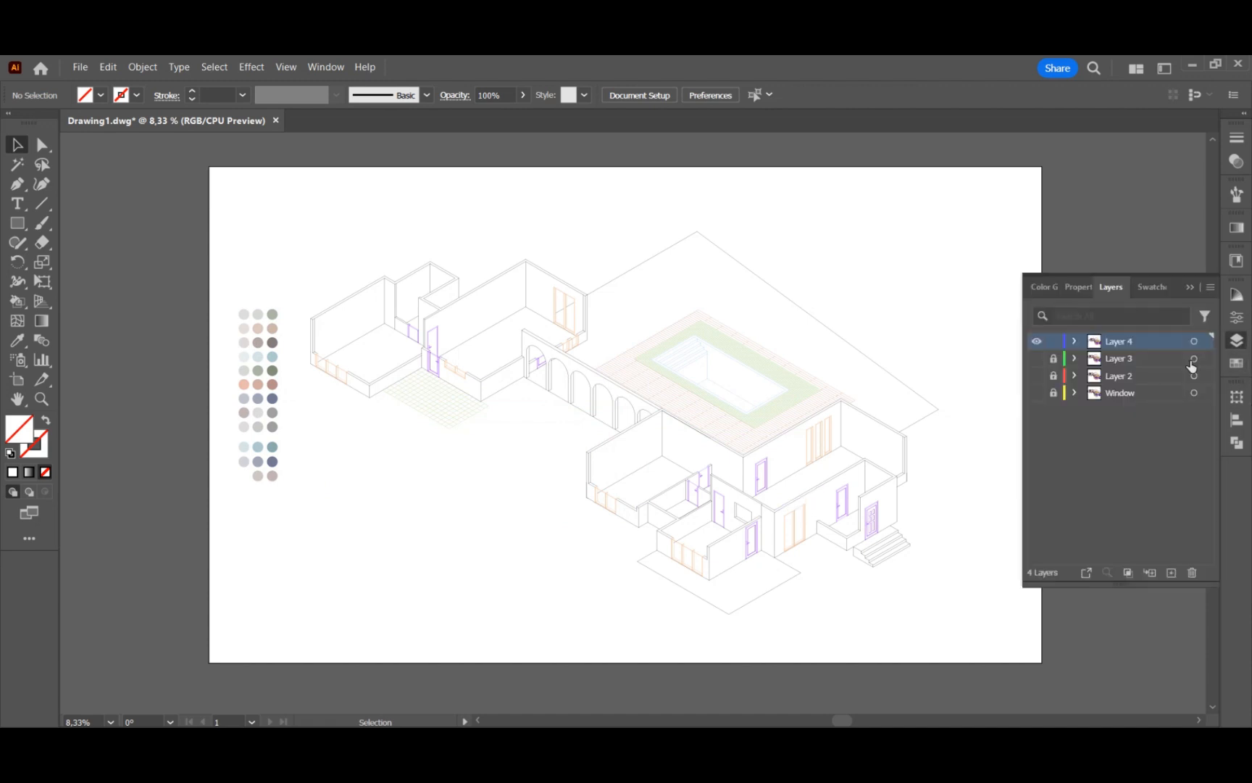
type("1")
double_click(1120, 357)
type("2")
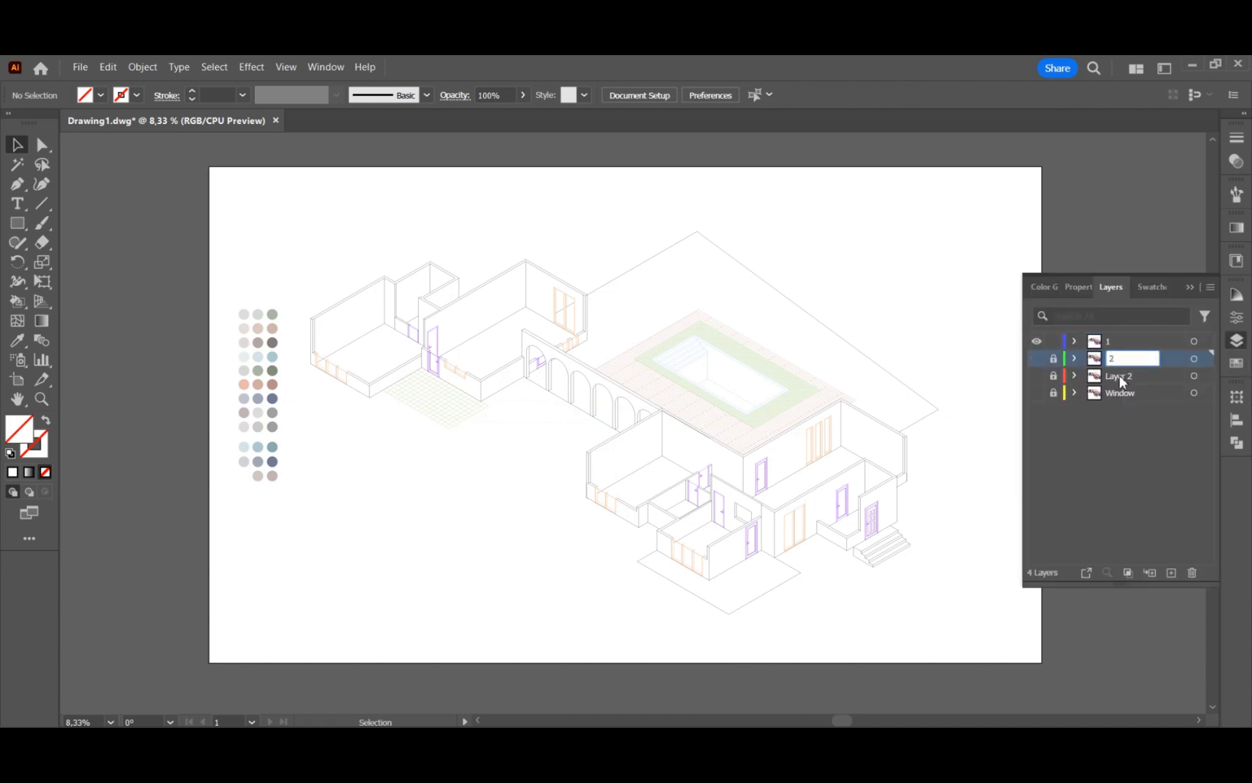
double_click(1119, 375)
type("3")
double_click(1117, 392)
key("Return")
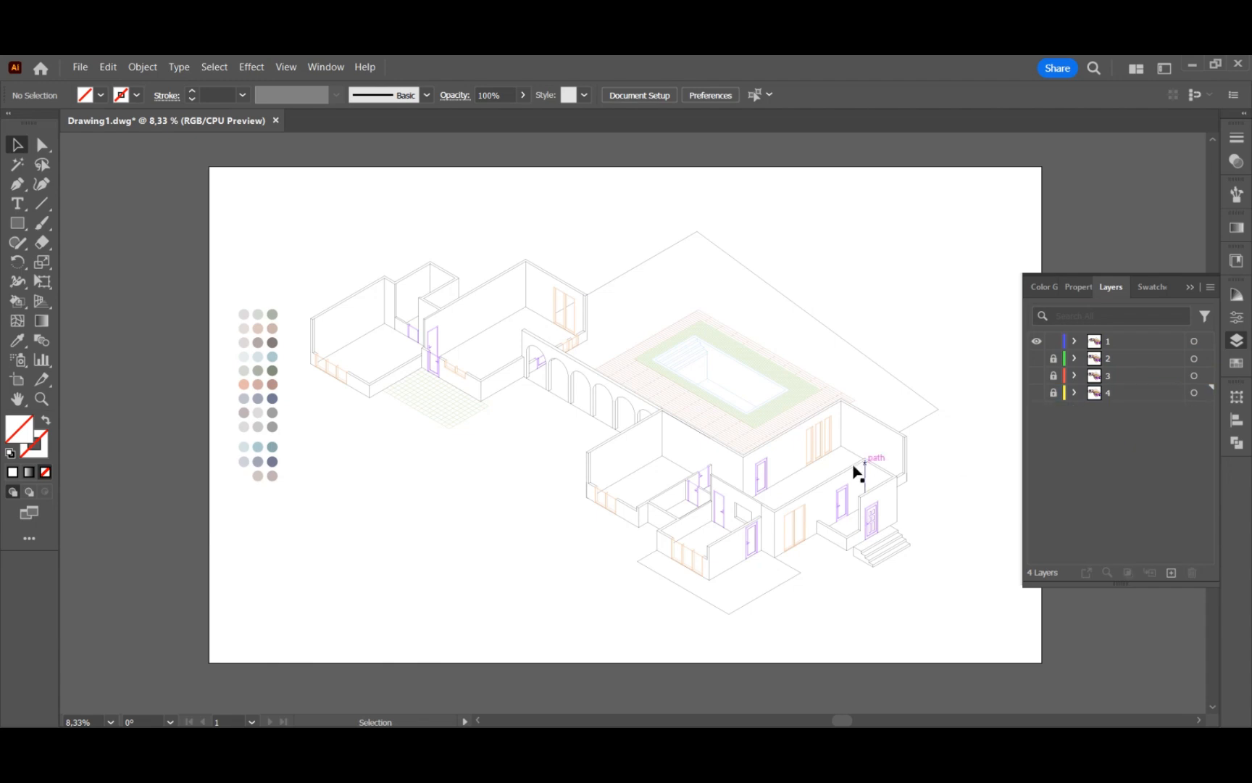
- Make the layer 1 house a Live Paint group and fill the floors of its upper-left rooms light beige from the palette
left_click_drag(970, 626, 303, 226)
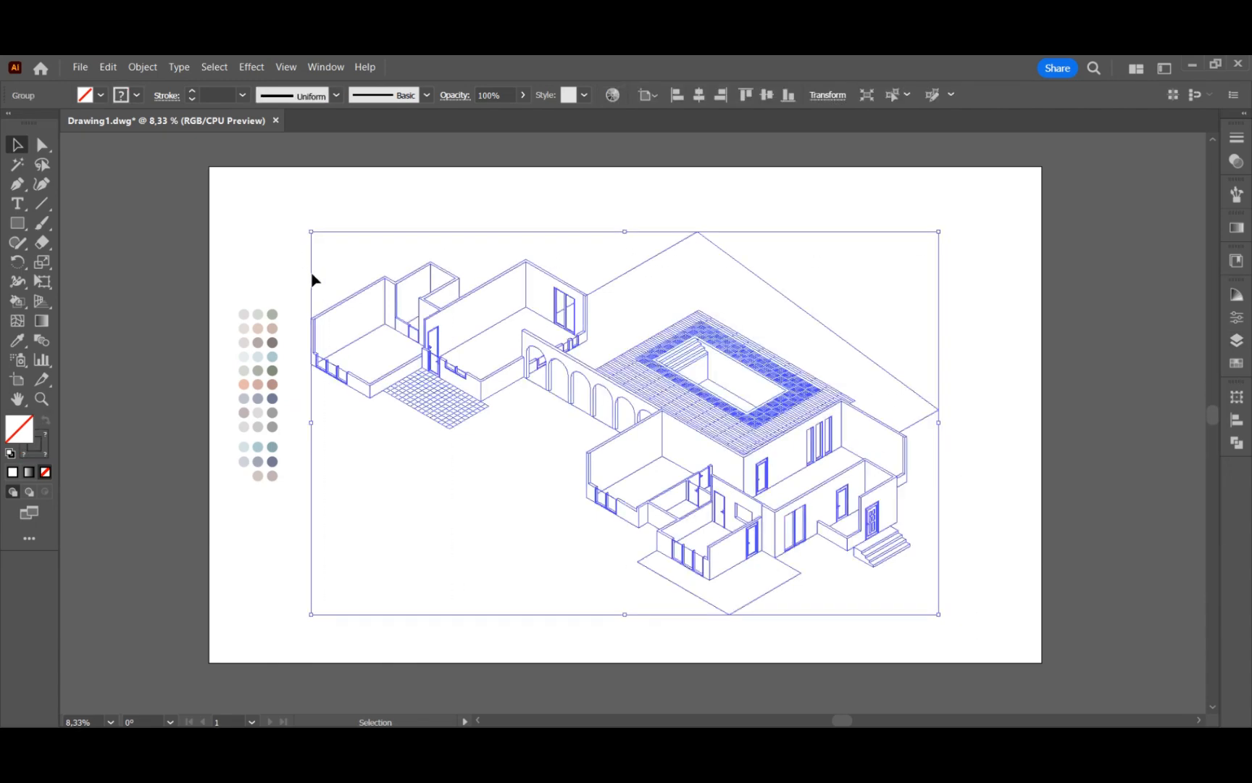
left_click(18, 304)
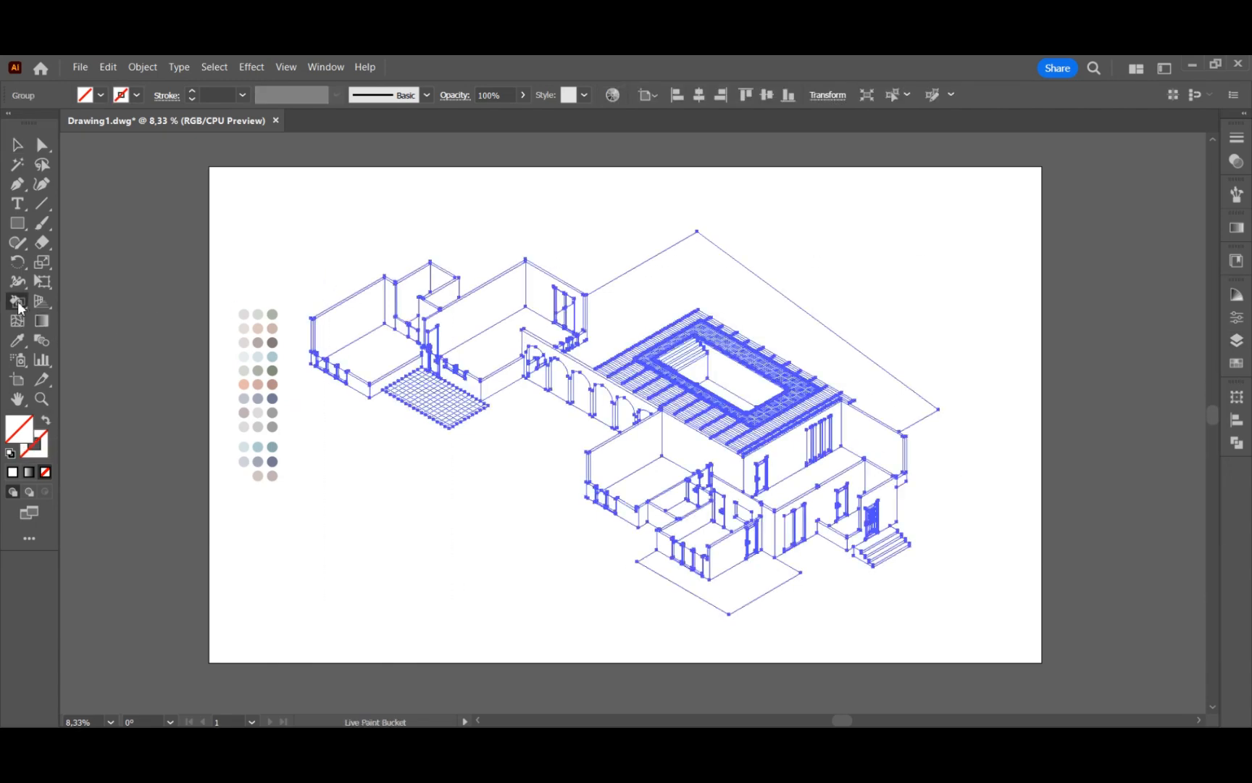
scroll(288, 316, "up", 3)
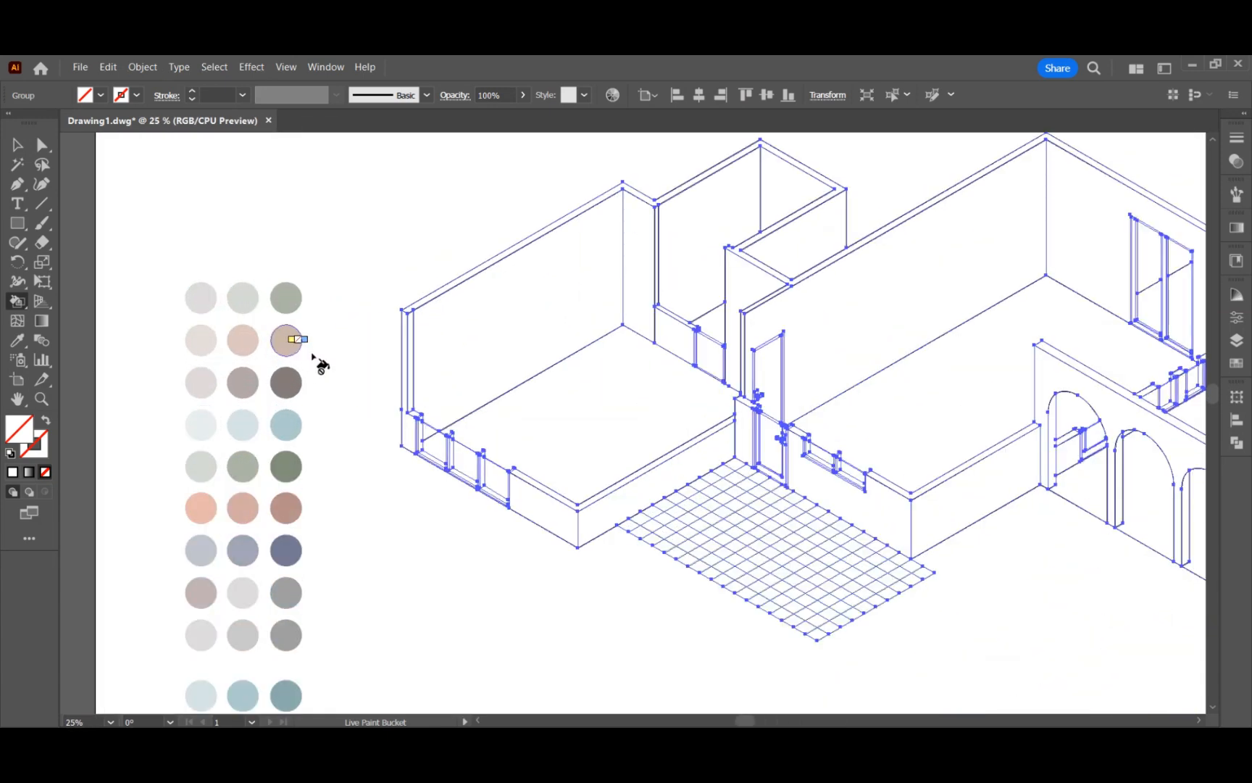
left_click(208, 344, "alt")
left_click(604, 414)
left_click(721, 330)
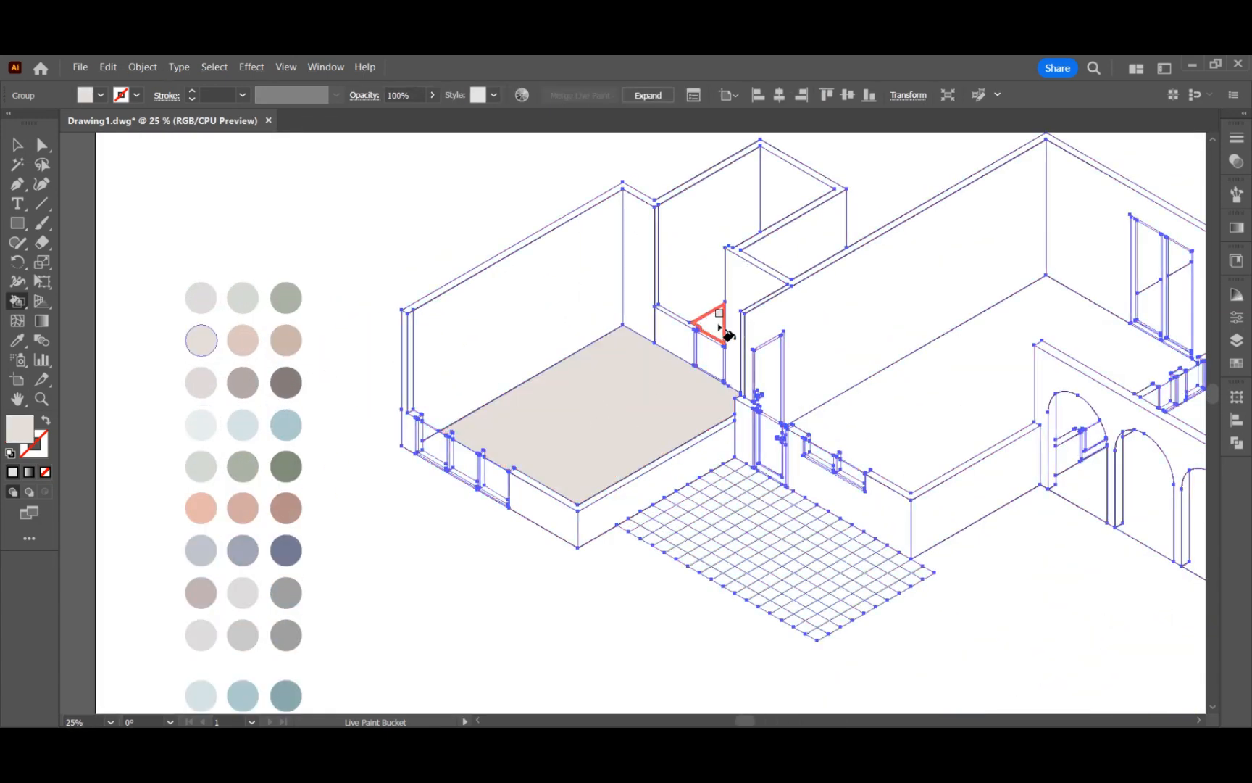
left_click(886, 433)
scroll(326, 416, "down", 1)
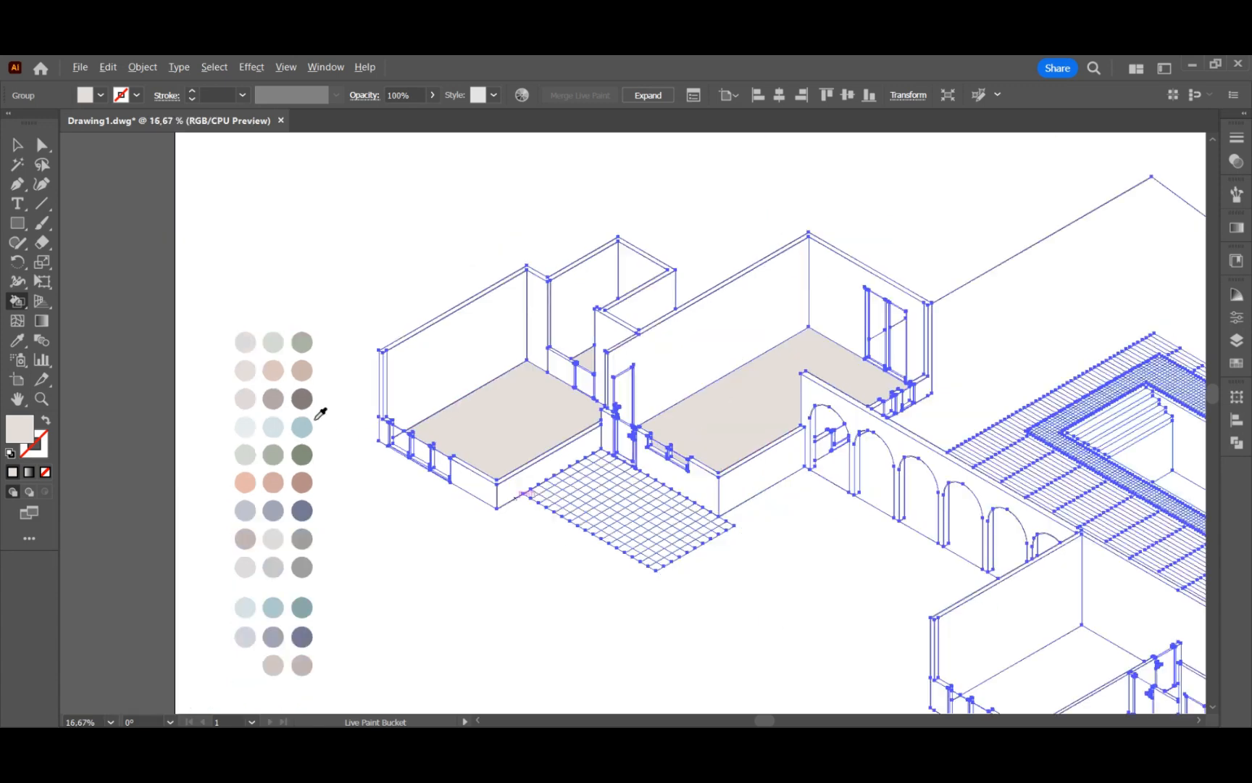
scroll(408, 440, "up", 1)
scroll(409, 450, "up", 1)
scroll(464, 464, "down", 1)
scroll(1079, 399, "right", 5)
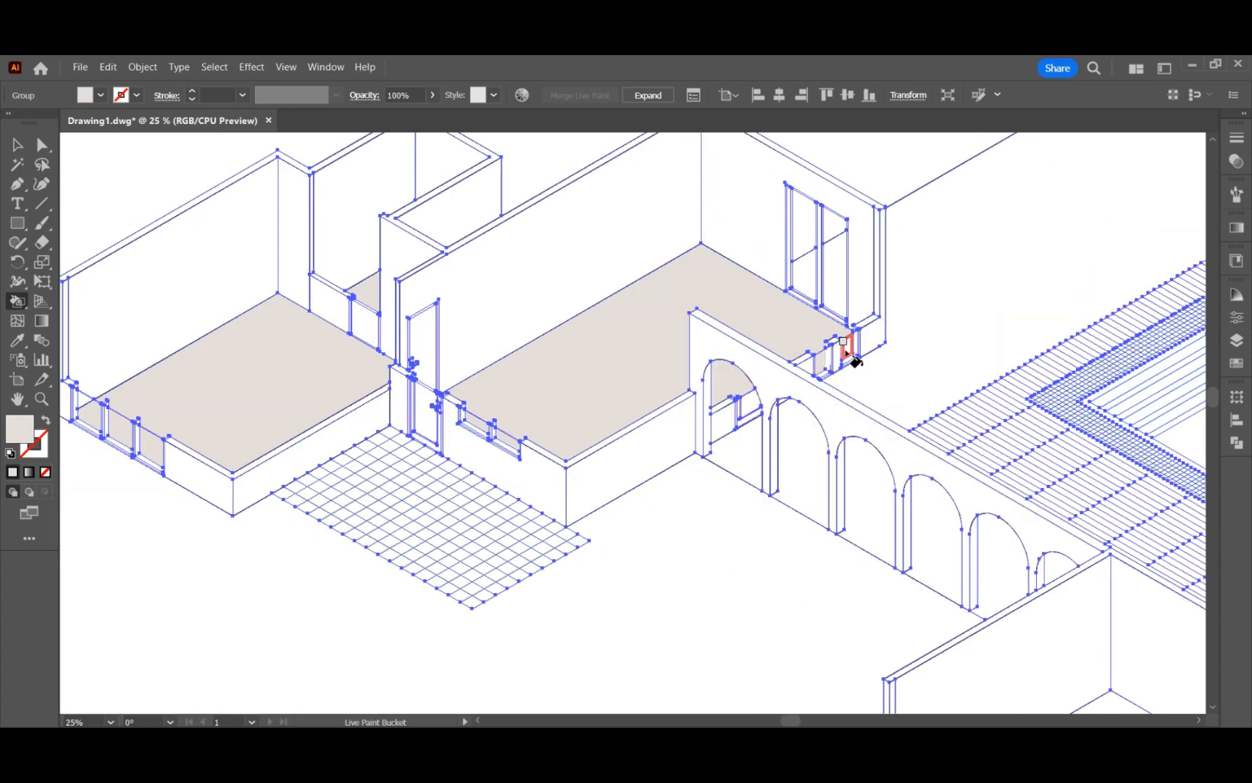
- Fill the floors of the lower rooms and the long hall beside the pool block with the same light beige
scroll(565, 261, "down", 2)
scroll(979, 641, "up", 2)
left_click(822, 558)
left_click(750, 474)
left_click(700, 392)
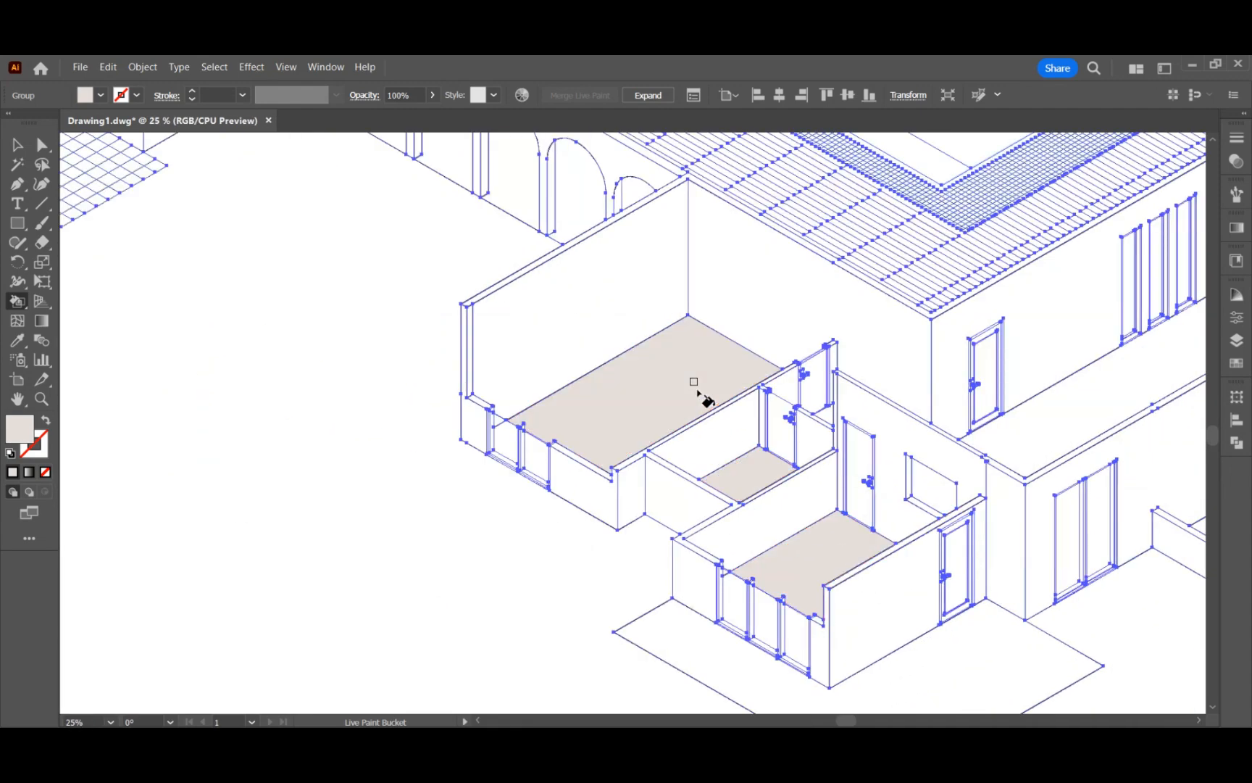
left_click(1036, 427)
- Fill the floor areas seen through the lower rooms' windows and the floor by the entrance stairs with the same beige
left_click(737, 616)
left_click(768, 627)
left_click(795, 637)
left_click(539, 461)
left_click(509, 442)
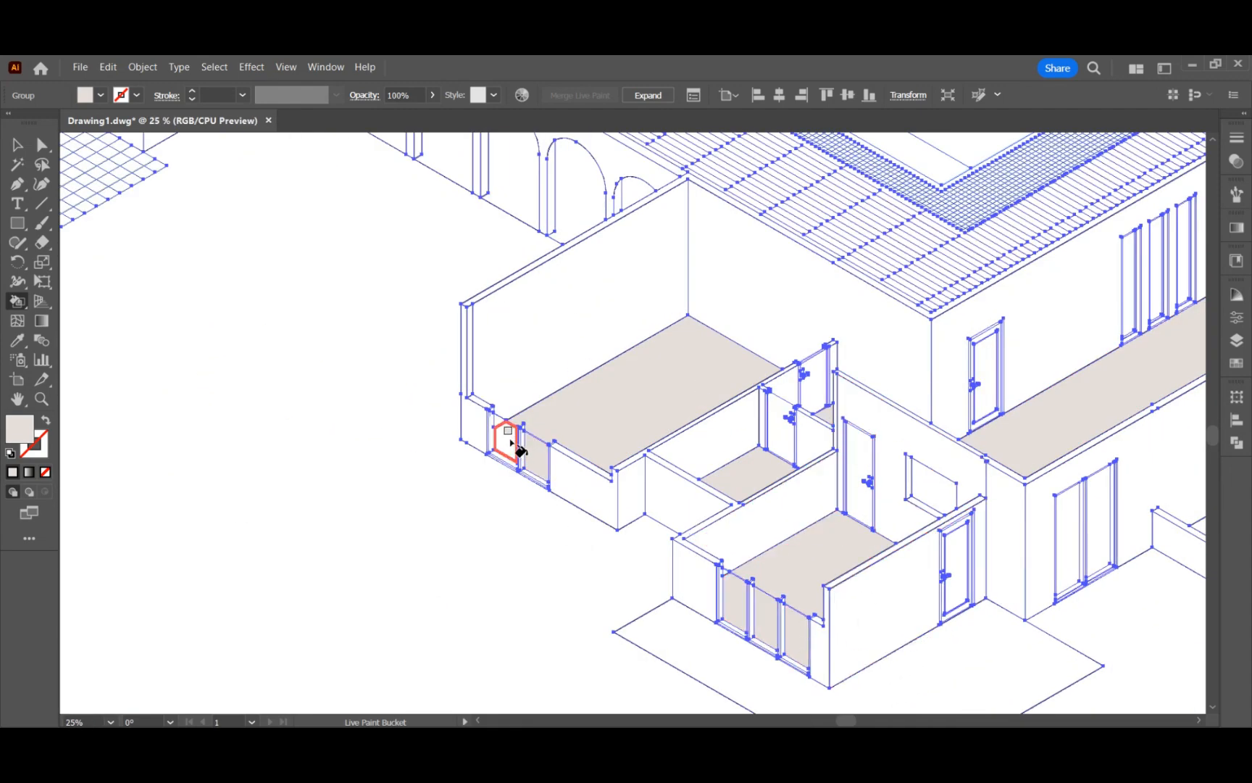
scroll(377, 505, "down", 1)
scroll(981, 526, "up", 1)
scroll(777, 511, "down", 1)
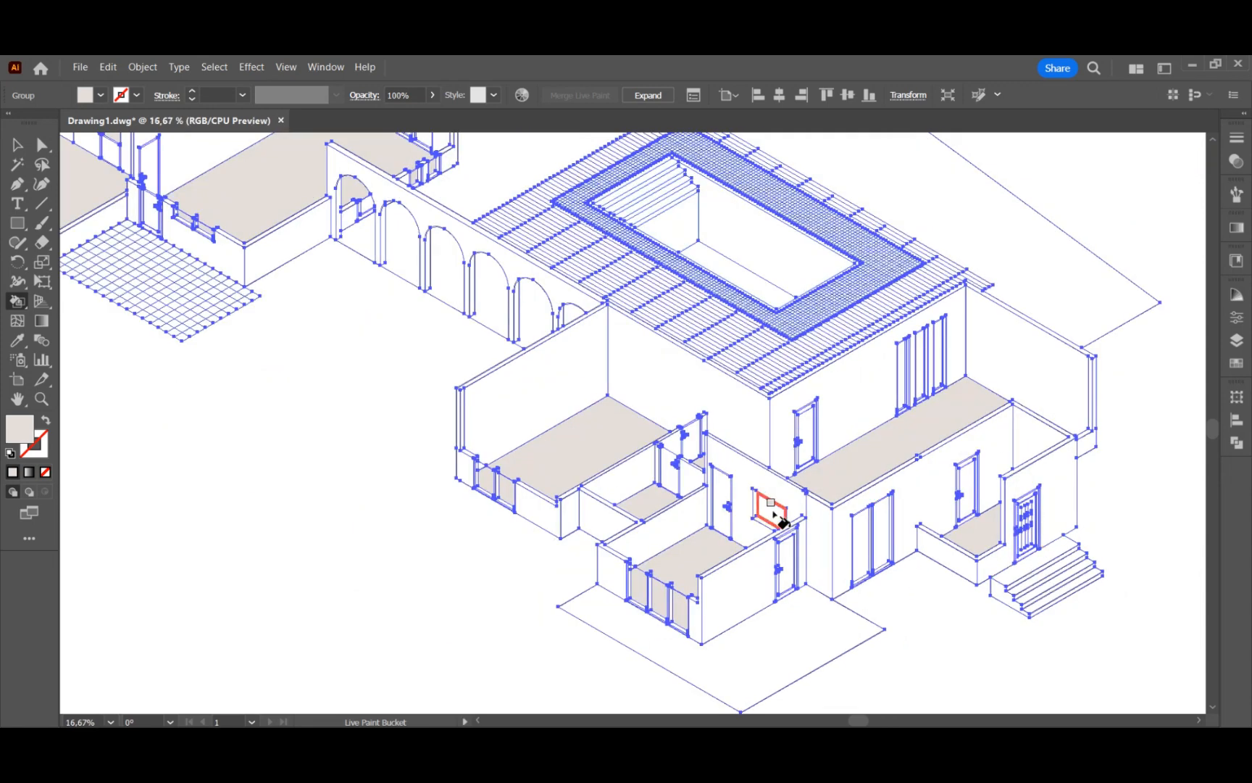
- Fill the small upper room's right wall with medium blue and its left wall with pale blue from the palette
scroll(441, 303, "down", 2)
scroll(426, 372, "up", 3)
scroll(431, 406, "up", 2)
left_click(397, 465, "alt")
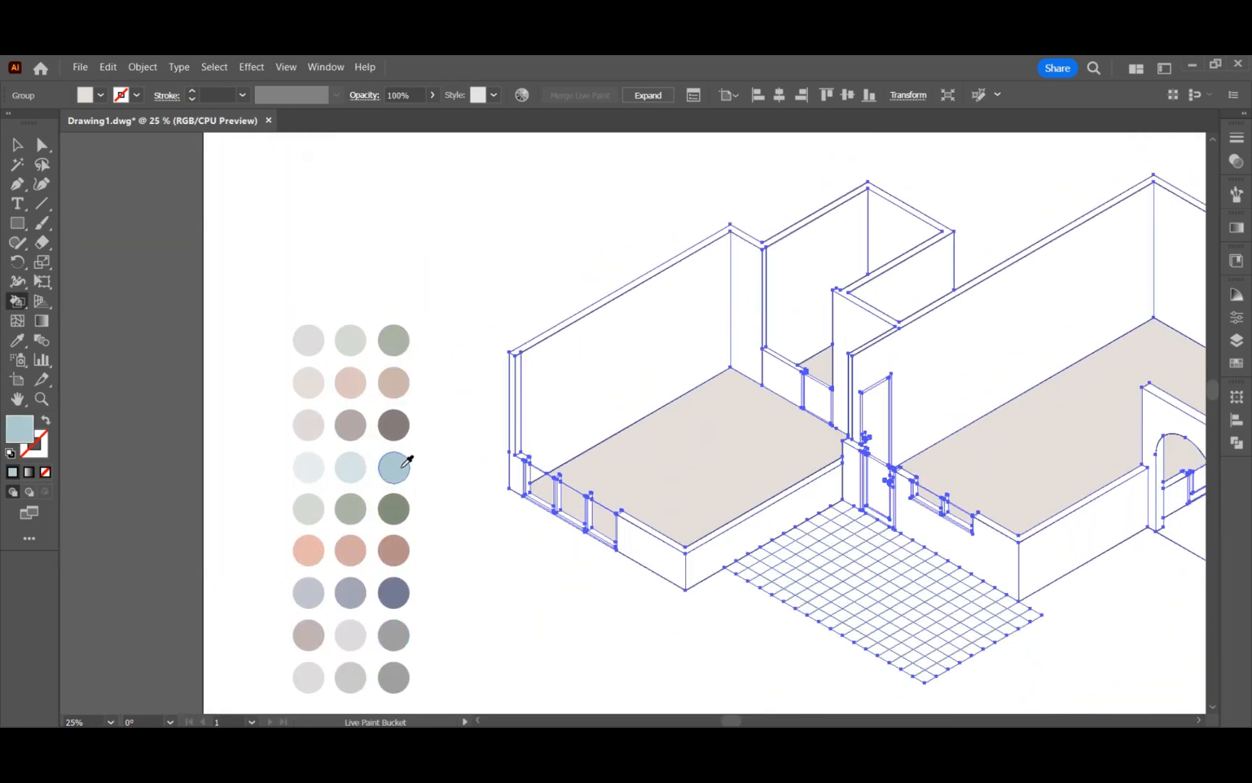
left_click(902, 214)
left_click(352, 470, "alt")
left_click(832, 259)
- Fill the far-left room's right-hand wall faces with tan and its long left wall with light pinkish beige
left_click(393, 382, "alt")
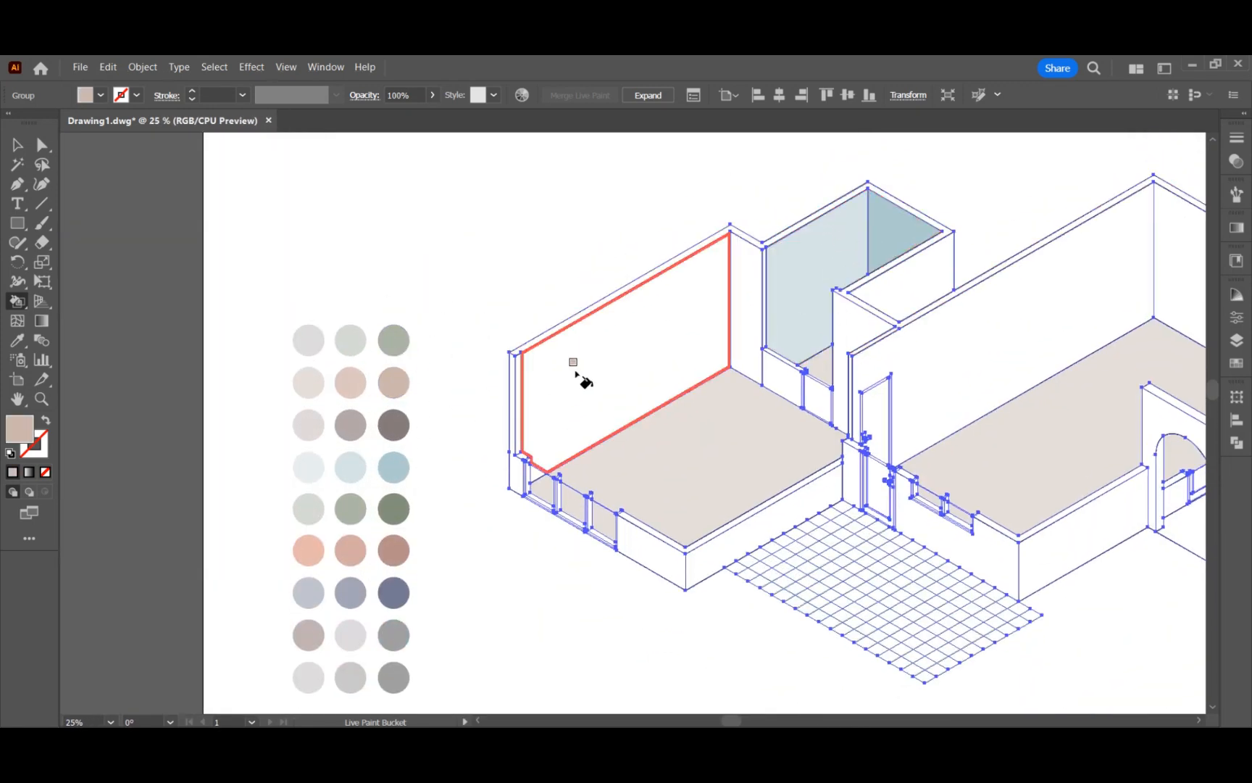
left_click(748, 350)
left_click(839, 410)
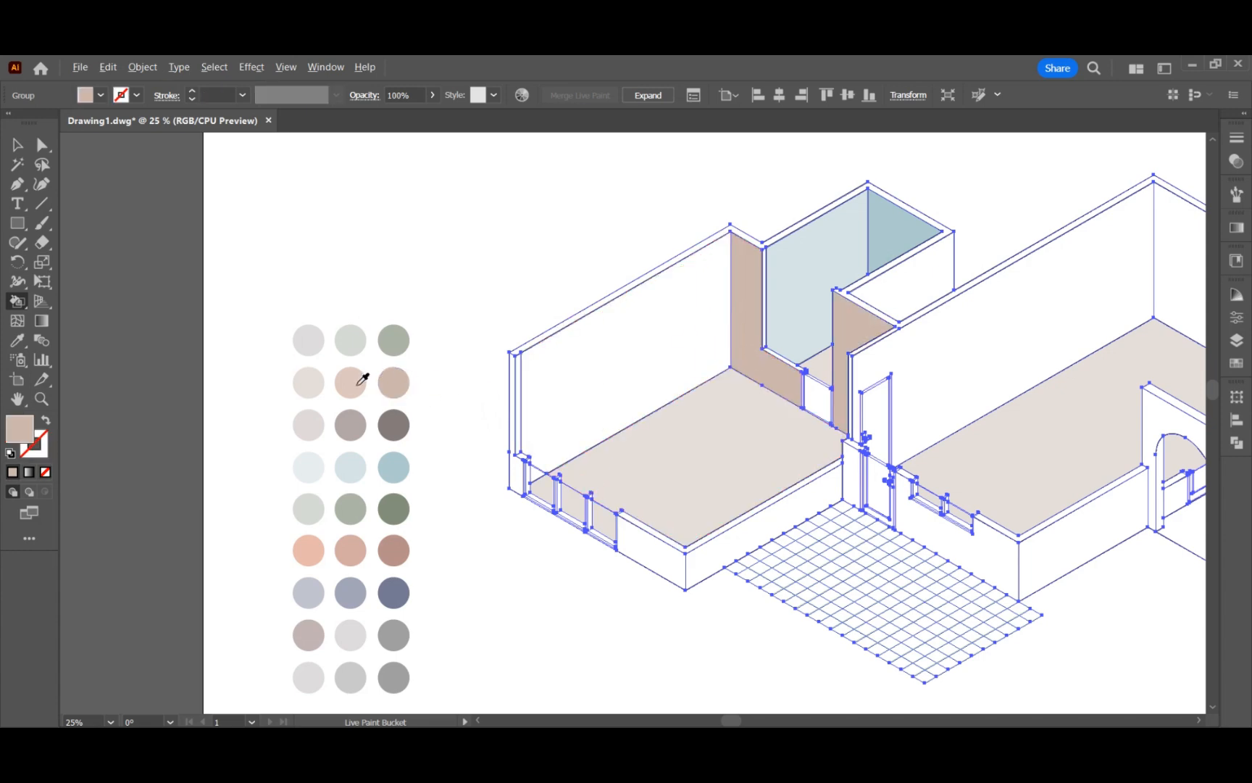
left_click(353, 384, "alt")
left_click(662, 390)
- Fill the large upper room's window wall with sage green and its long left wall with pale grey-green
left_click_drag(505, 558, 369, 518)
left_click(263, 301, "alt")
left_click(1055, 265)
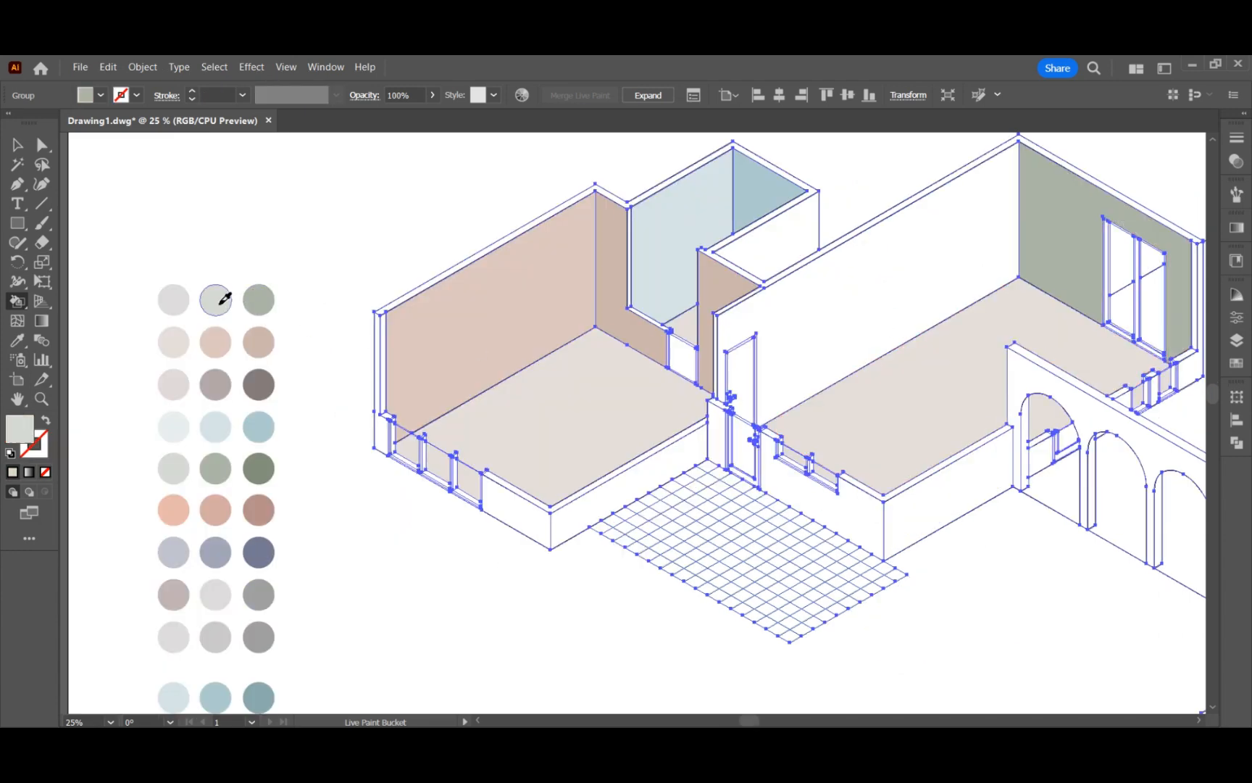
left_click(900, 274)
- Fill the lowest room's window reveal with dark rose, its window wall with medium rose and its left wall with light salmon
scroll(900, 447, "down", 1)
scroll(665, 405, "up", 1)
scroll(731, 461, "up", 1)
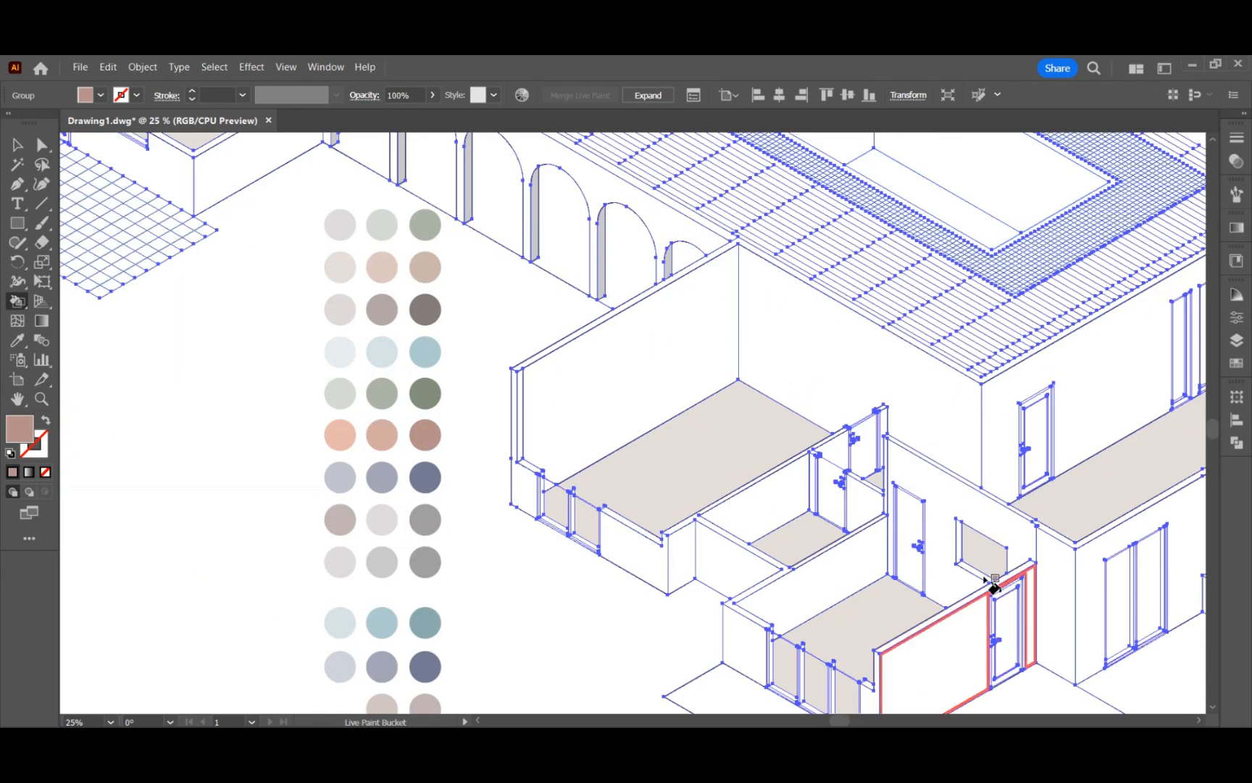
left_click(968, 566)
left_click(380, 439, "alt")
left_click(953, 509)
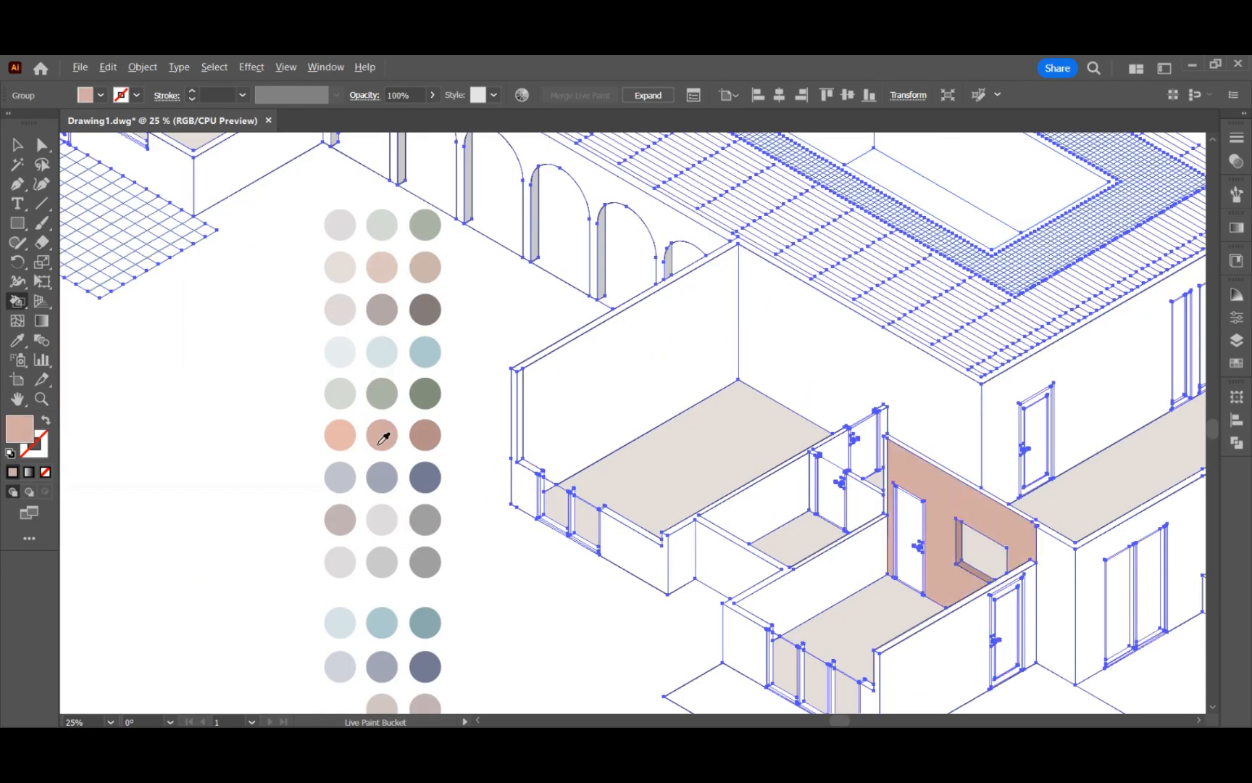
left_click(860, 552)
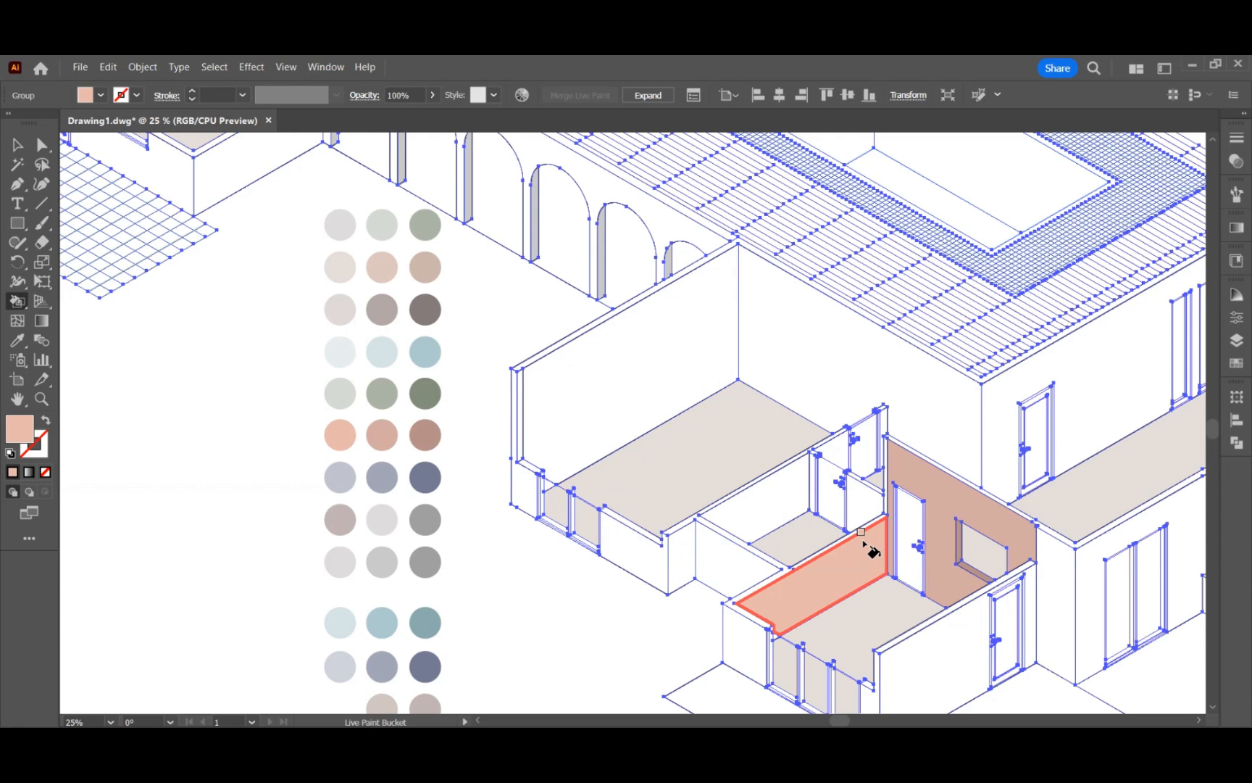
- Fill the large lower-left room's right wall with medium blue and its left wall with pale blue
left_click(424, 353, "alt")
left_click(757, 342)
left_click(377, 361, "alt")
left_click(640, 407)
- Fill the long hall's wall below the pool terrace with light grey and its adjoining right wall with darker grey
left_click(382, 562, "alt")
left_click(1087, 399)
left_click_drag(415, 543, 234, 529)
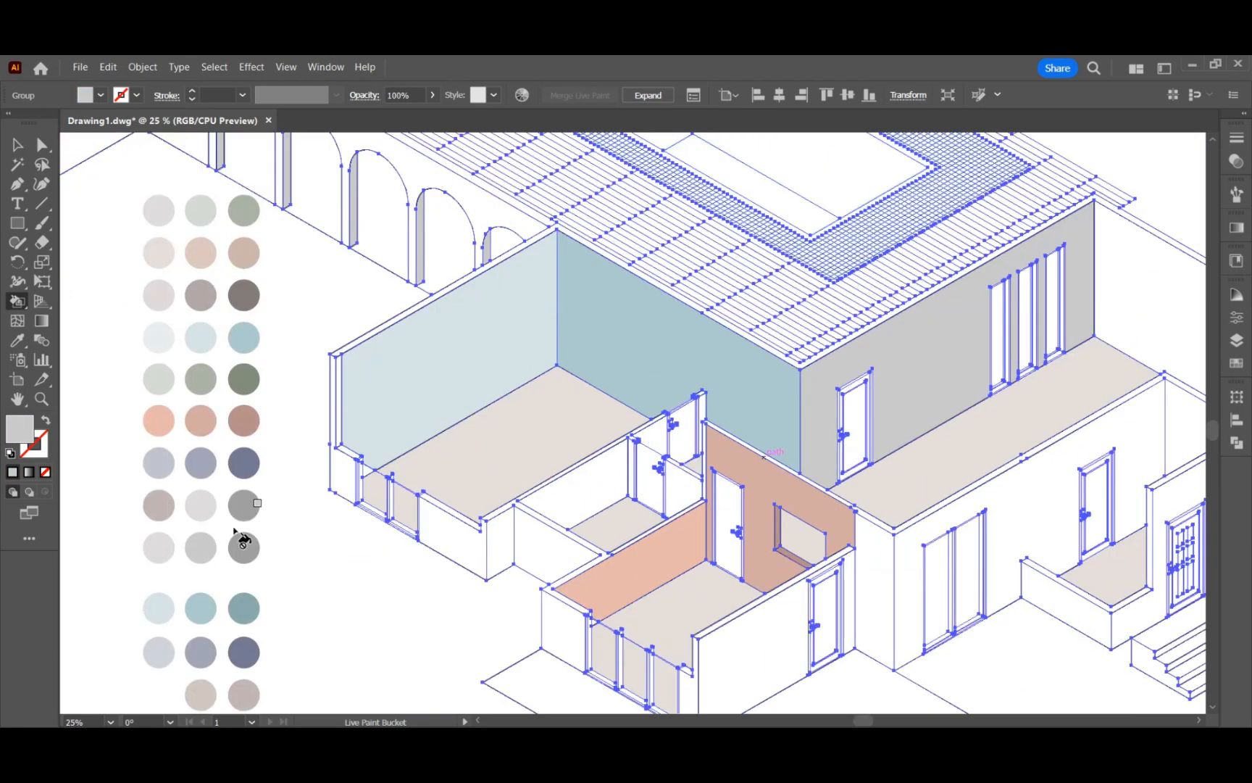
left_click(1126, 277)
- Sample the hall wall's light grey and fill the narrow wall faces around the middle rooms' doors with it
left_click(849, 366, "alt")
left_click(701, 408)
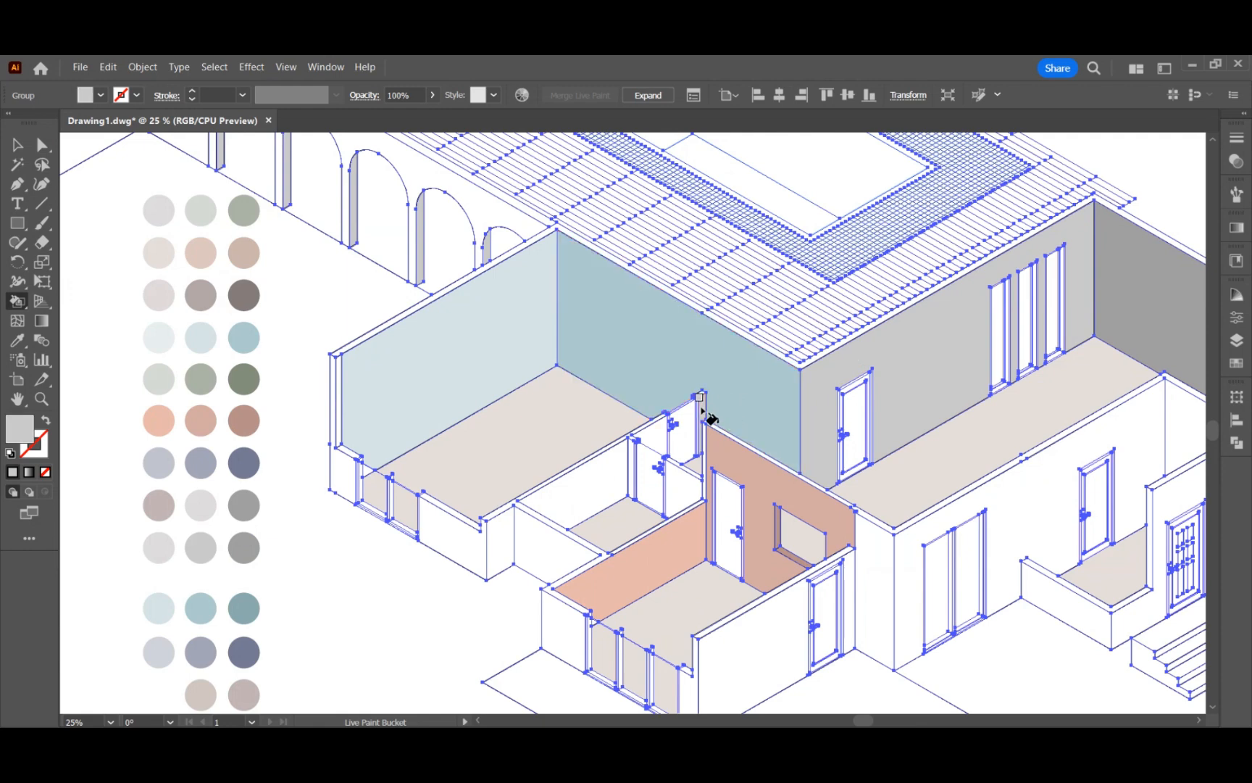
left_click(654, 437)
- Fill the narrow middle room's right wall with dark slate blue and its left wall with medium slate blue
scroll(676, 449, "down", 1)
scroll(685, 457, "down", 1)
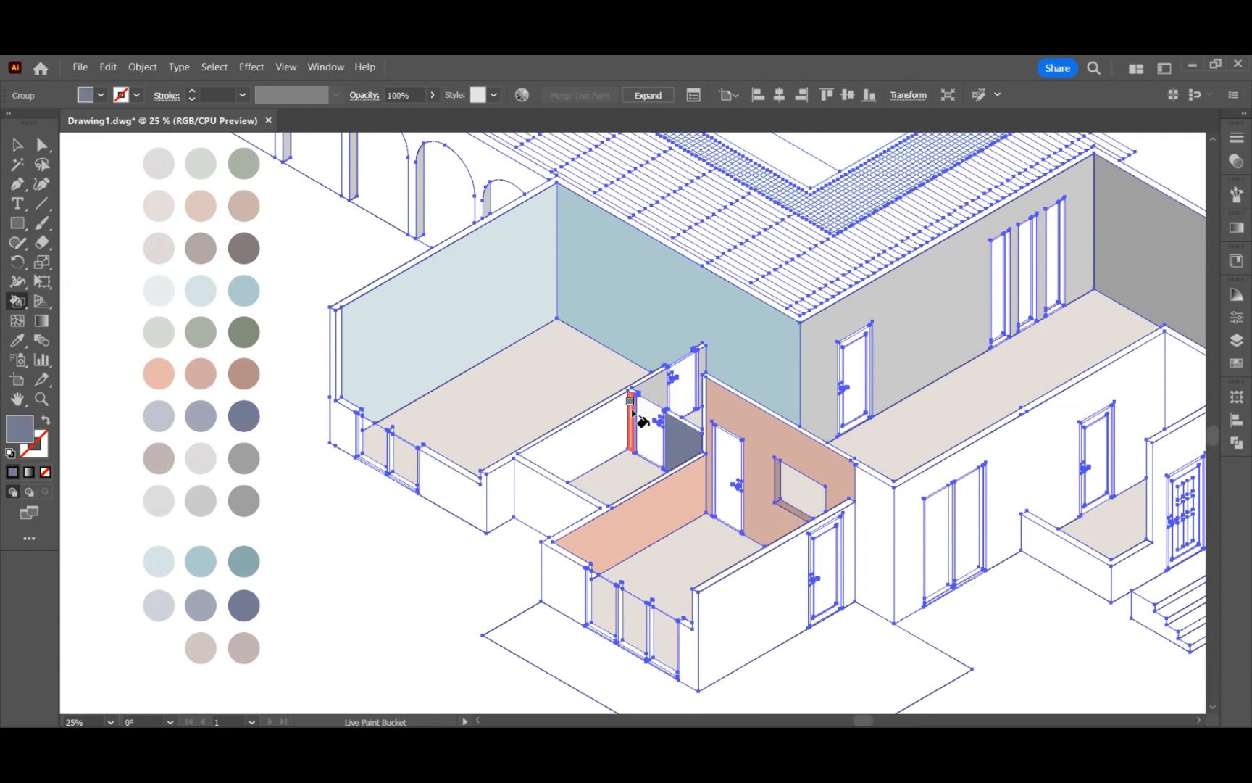
left_click(202, 422, "alt")
left_click(566, 453)
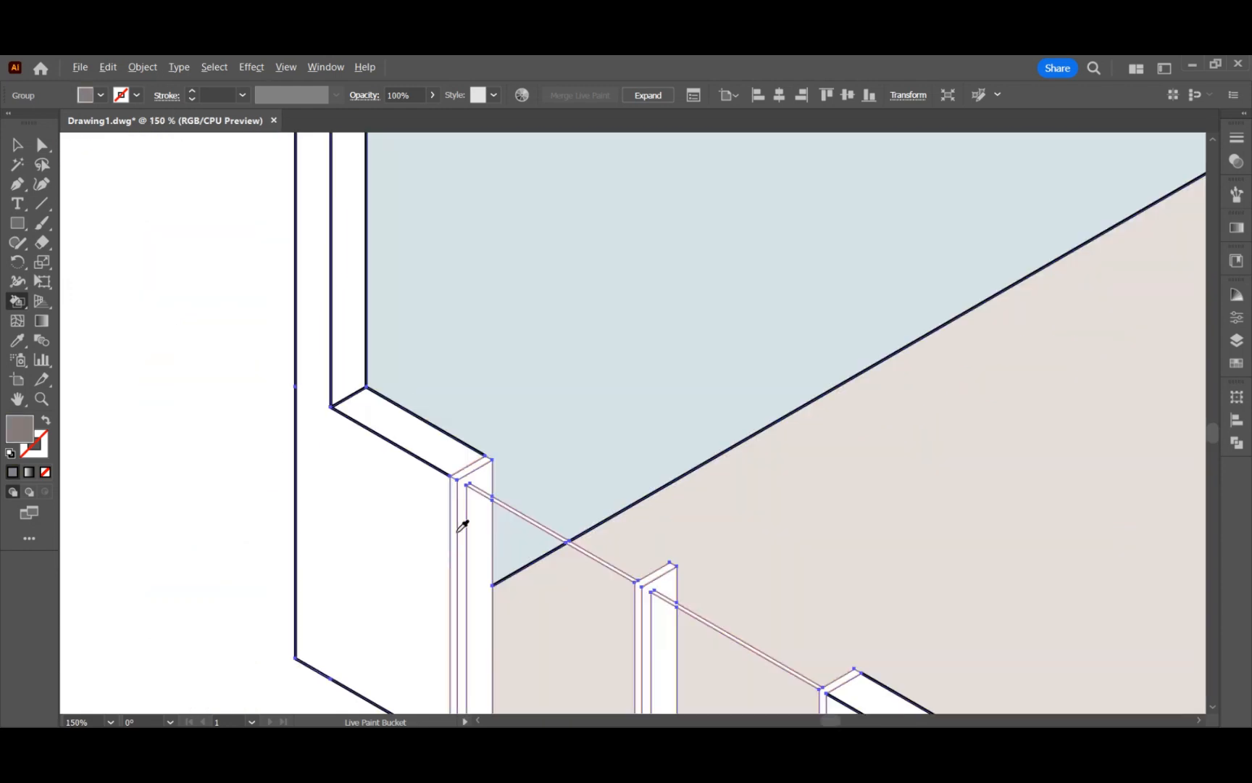
- Fill the top and front edges of the pale blue room's window frame posts with dark taupe
left_click(475, 468)
left_click(656, 575)
left_click(641, 645)
left_click_drag(768, 666, 644, 573)
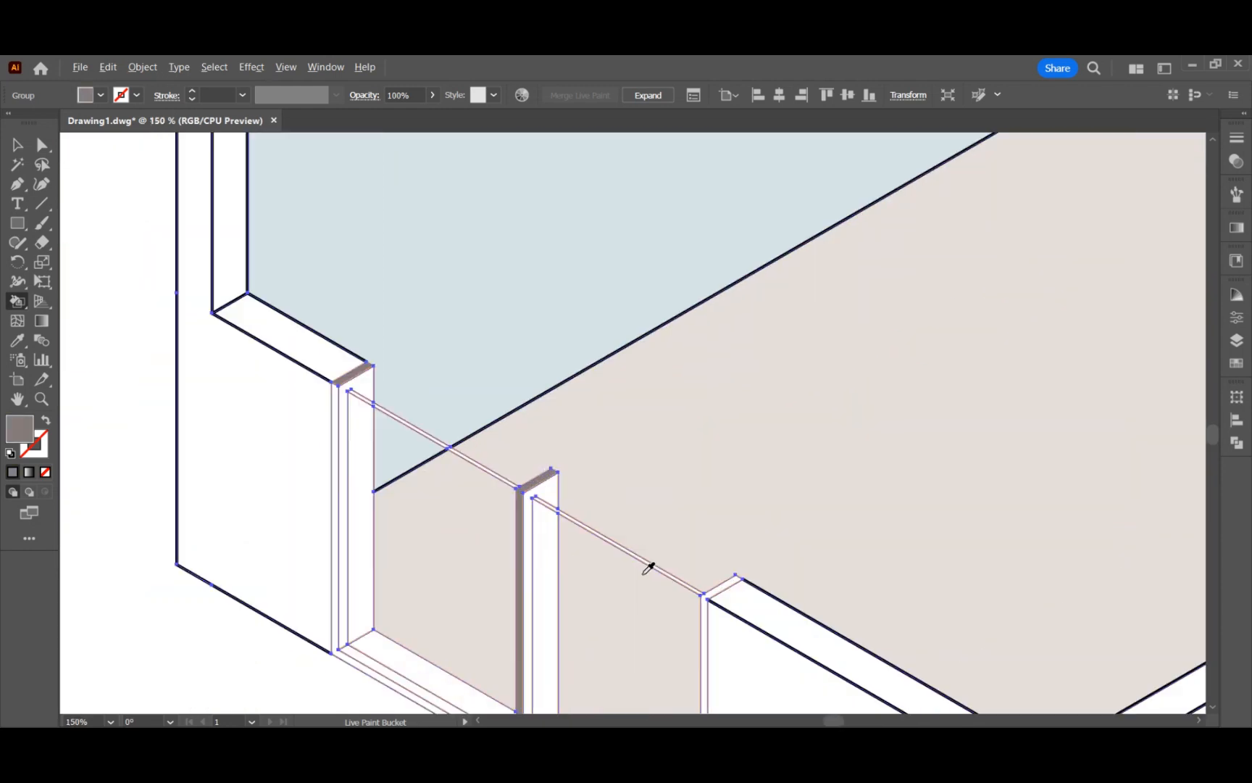
scroll(638, 570, "up", 1)
left_click(727, 625)
left_click(736, 601)
scroll(367, 354, "down", 1)
- Try the medium taupe swatch on the sill and inner post faces of the pale blue room's window
scroll(645, 519, "down", 3)
scroll(593, 579, "up", 3)
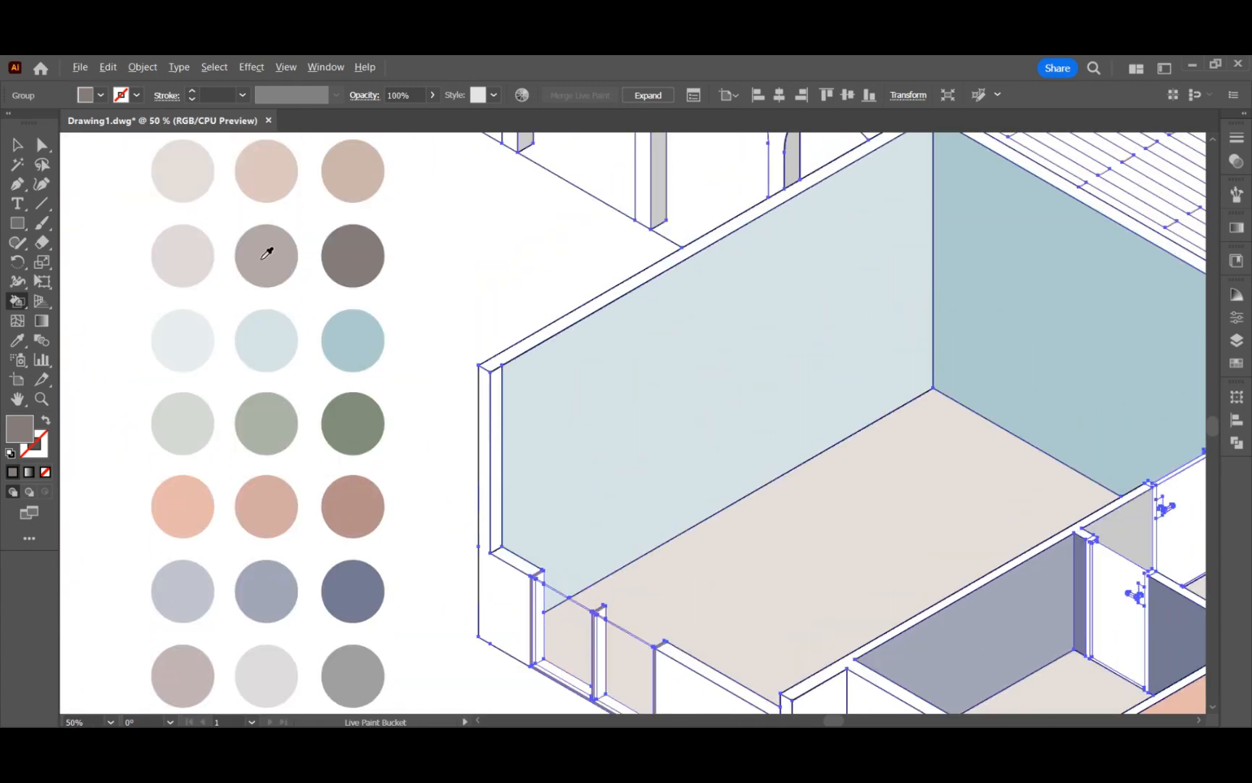
left_click(262, 259, "alt")
scroll(583, 700, "down", 1)
scroll(584, 681, "up", 4)
left_click(537, 566)
scroll(533, 629, "down", 2)
left_click(475, 547)
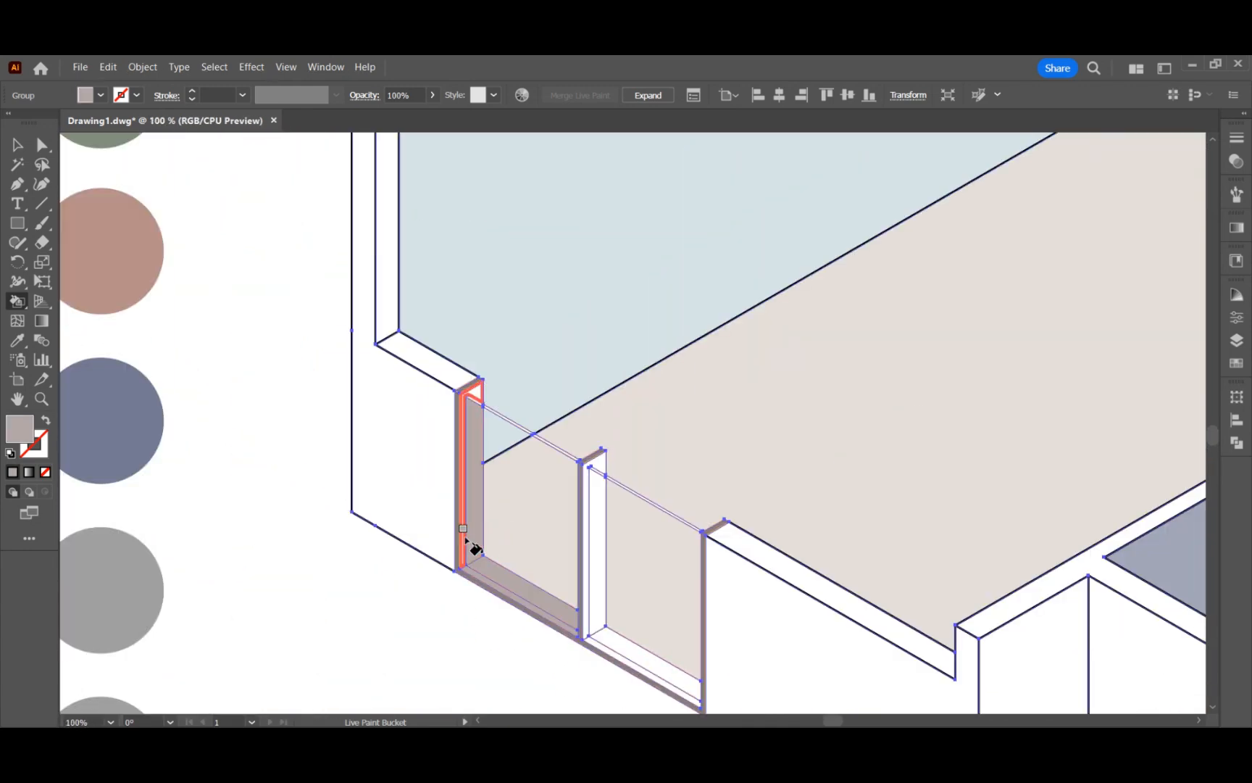
left_click(466, 539)
- Try the pale mauve-grey swatch on the same window's sill and inner post faces
scroll(600, 630, "down", 2)
scroll(604, 635, "up", 2)
left_click(176, 265, "alt")
scroll(576, 652, "down", 2)
scroll(576, 644, "up", 3)
left_click_drag(567, 585, 554, 562)
left_click_drag(462, 492, 448, 499)
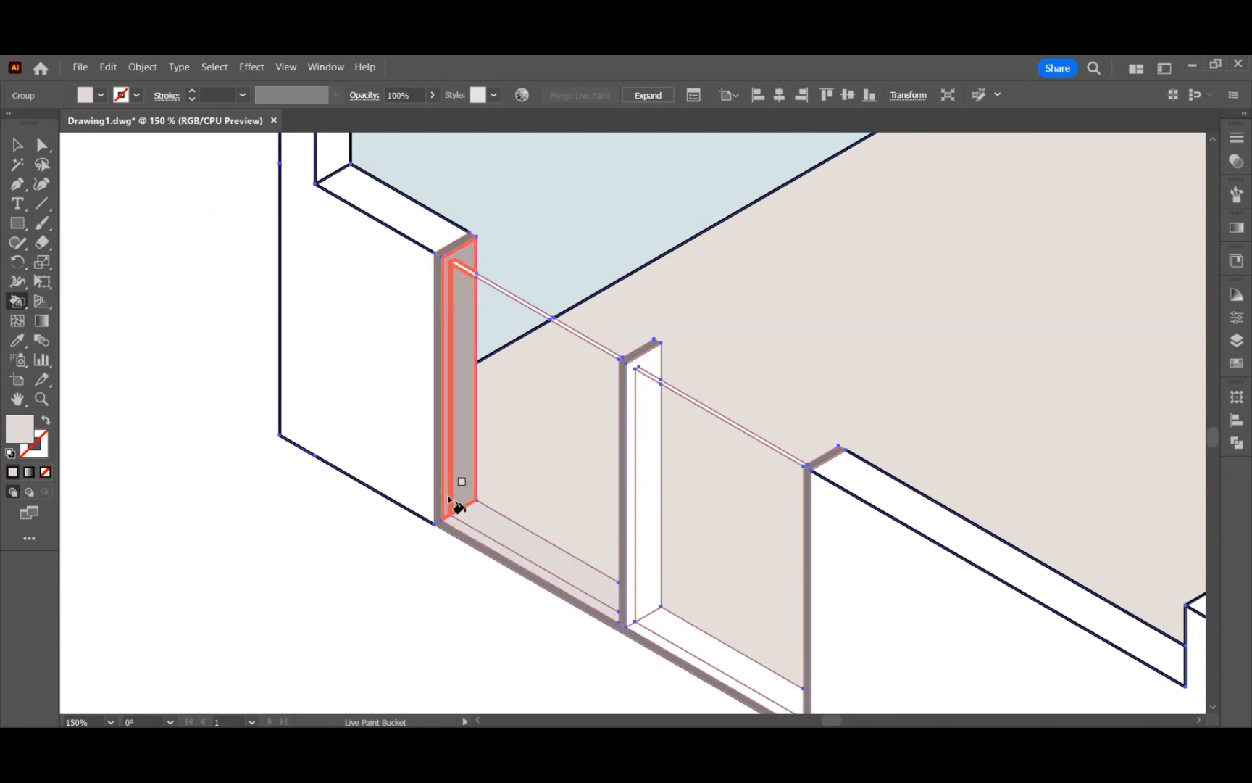
left_click(456, 506)
scroll(580, 613, "down", 1)
- Mix a greyer light taupe in the Color Picker and fill the pale blue room's window sills and inner post faces
double_click(17, 429)
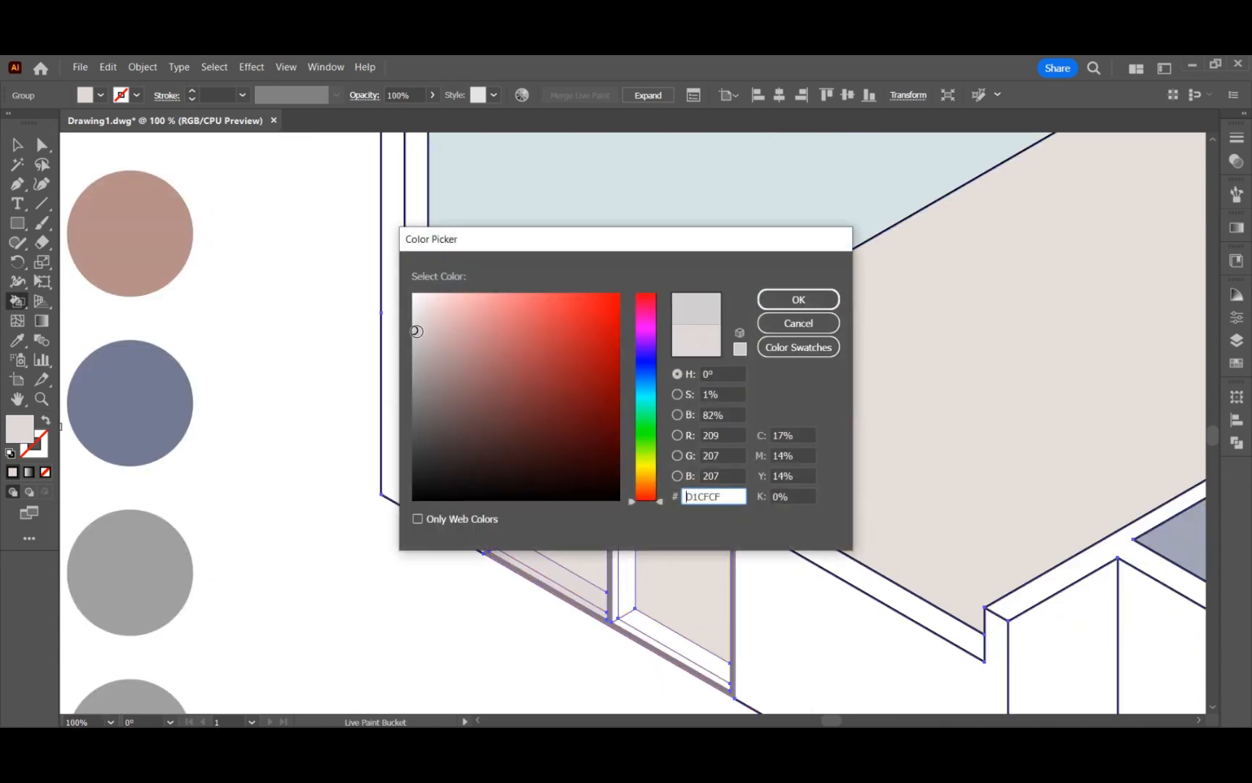
left_click(798, 301)
left_click_drag(497, 525, 507, 529)
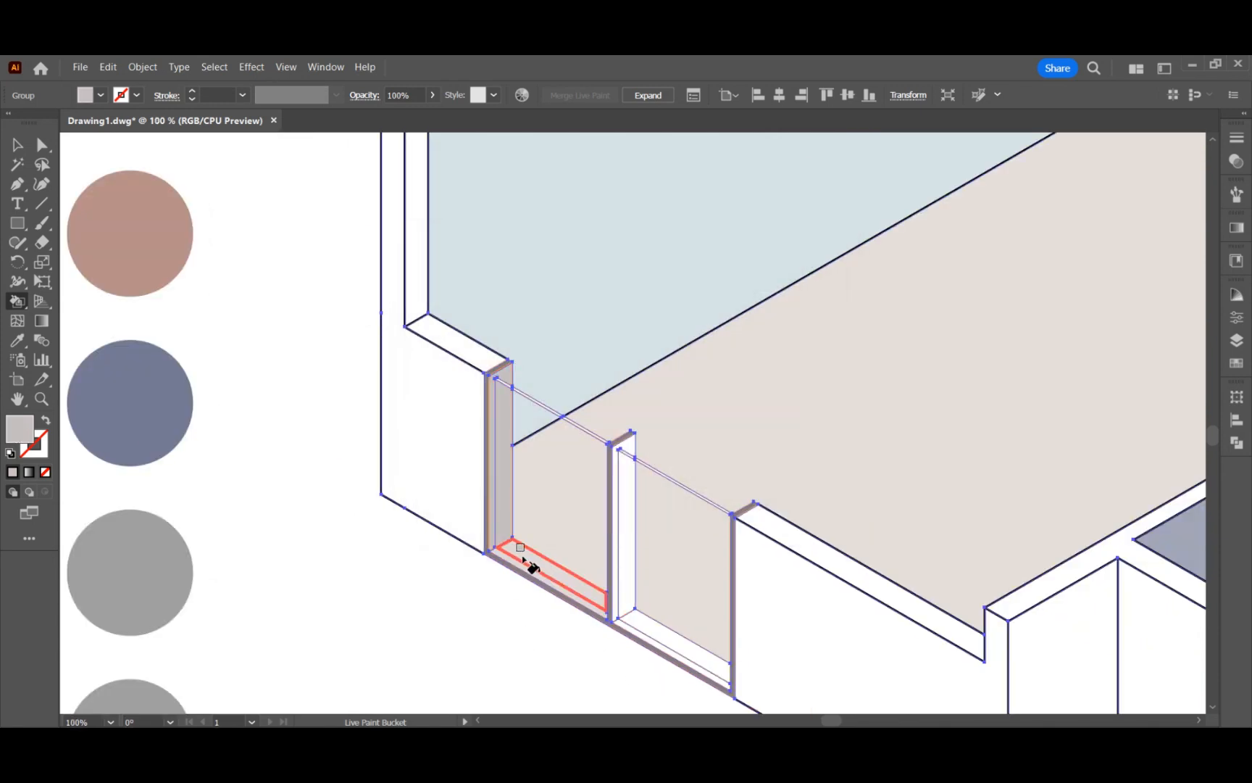
left_click(520, 554)
left_click(537, 576)
scroll(654, 606, "up", 1)
left_click_drag(641, 625, 615, 605)
left_click(599, 613)
- Sample the medium blue swatch and fill the thin glass top edges of the pale blue and coral rooms' windows
scroll(449, 527, "down", 1)
scroll(746, 590, "down", 1)
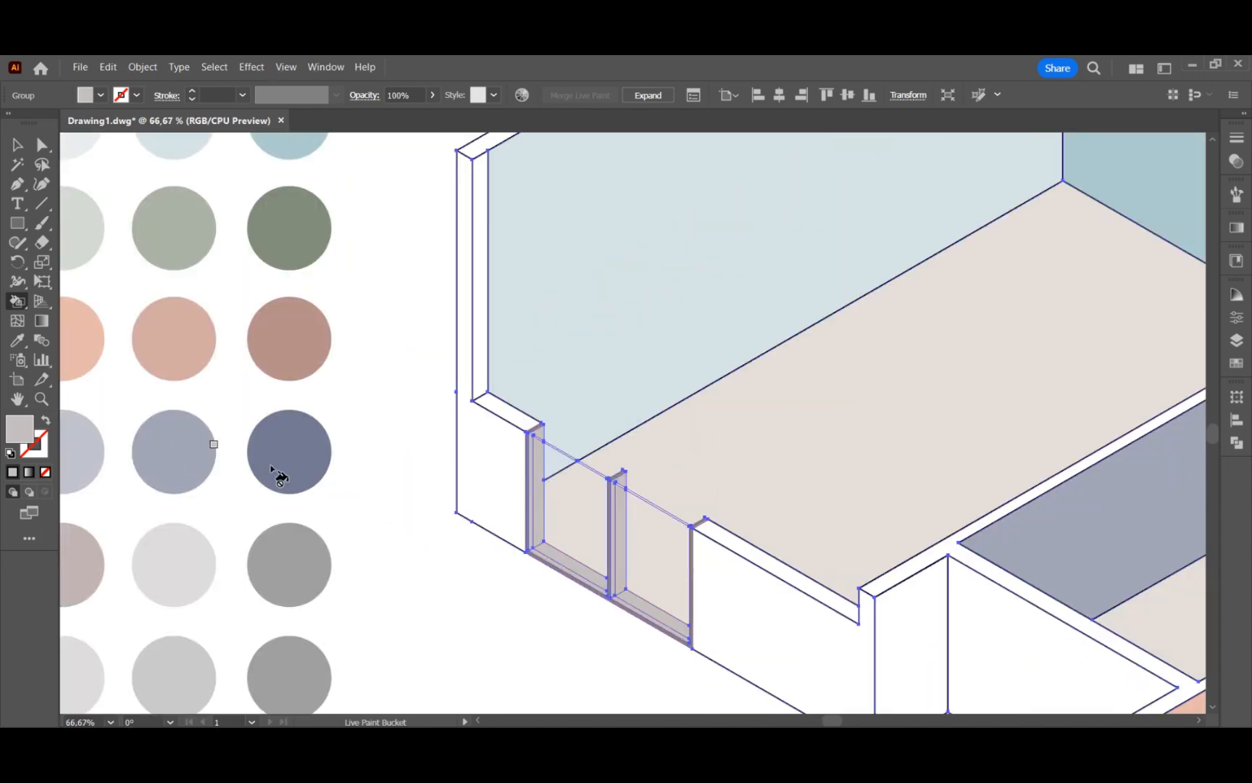
scroll(282, 435, "up", 2)
left_click(305, 174, "alt")
scroll(578, 482, "up", 4)
left_click(584, 474)
left_click(797, 599)
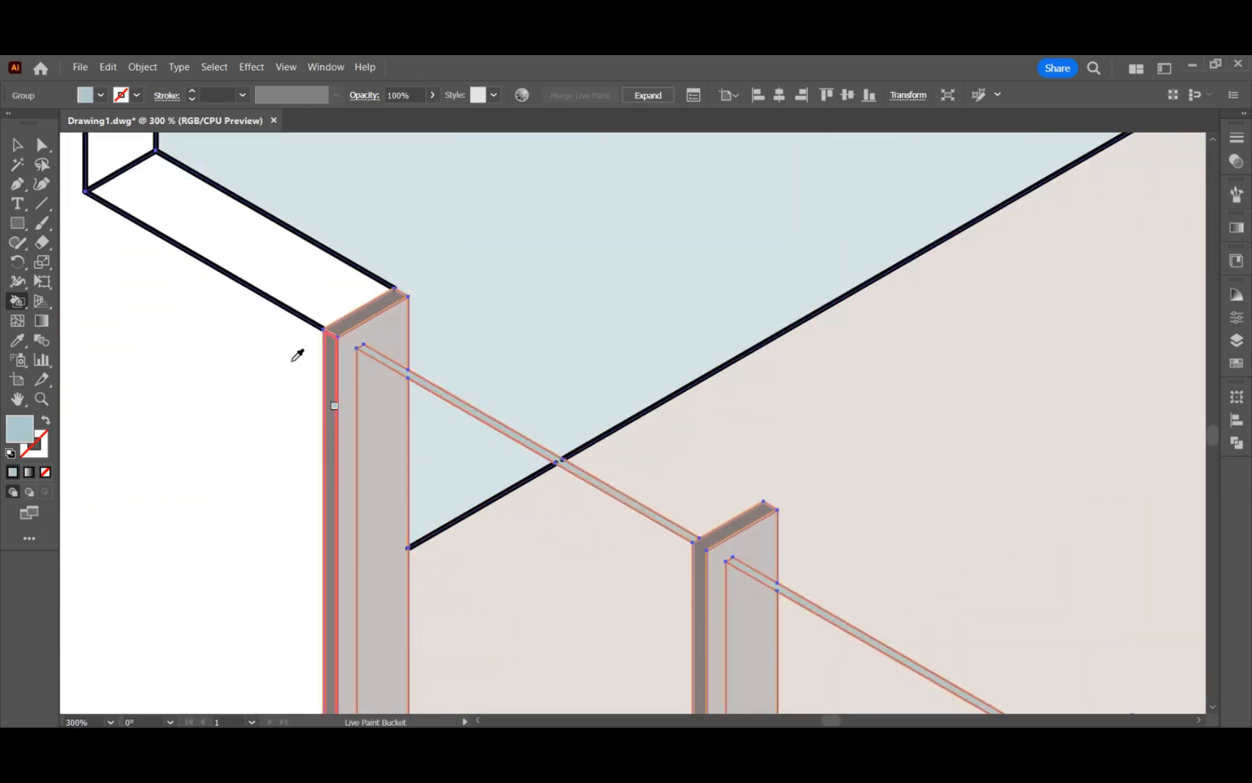
scroll(297, 354, "down", 5)
scroll(841, 667, "up", 4)
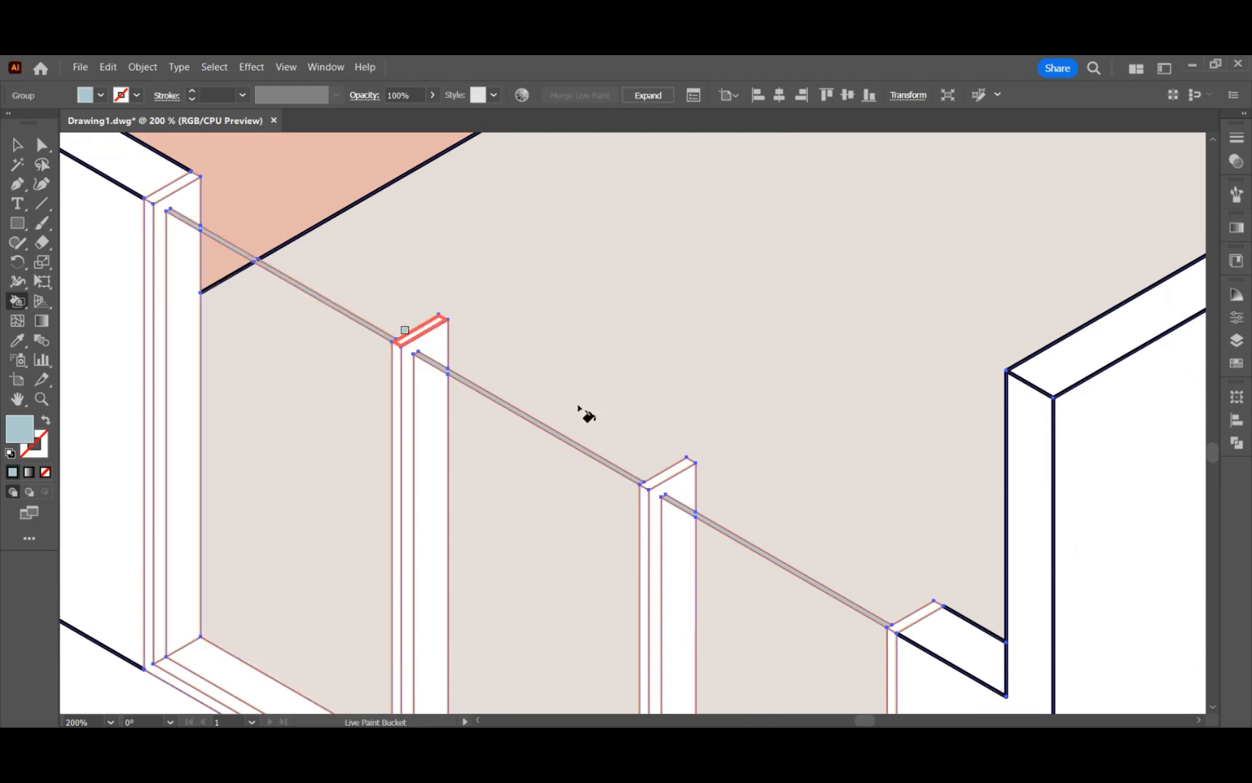
- Sample the dark taupe from the finished window frame and fill the coral room's first window mullion edges with it
scroll(859, 508, "down", 3)
left_click(182, 189, "alt")
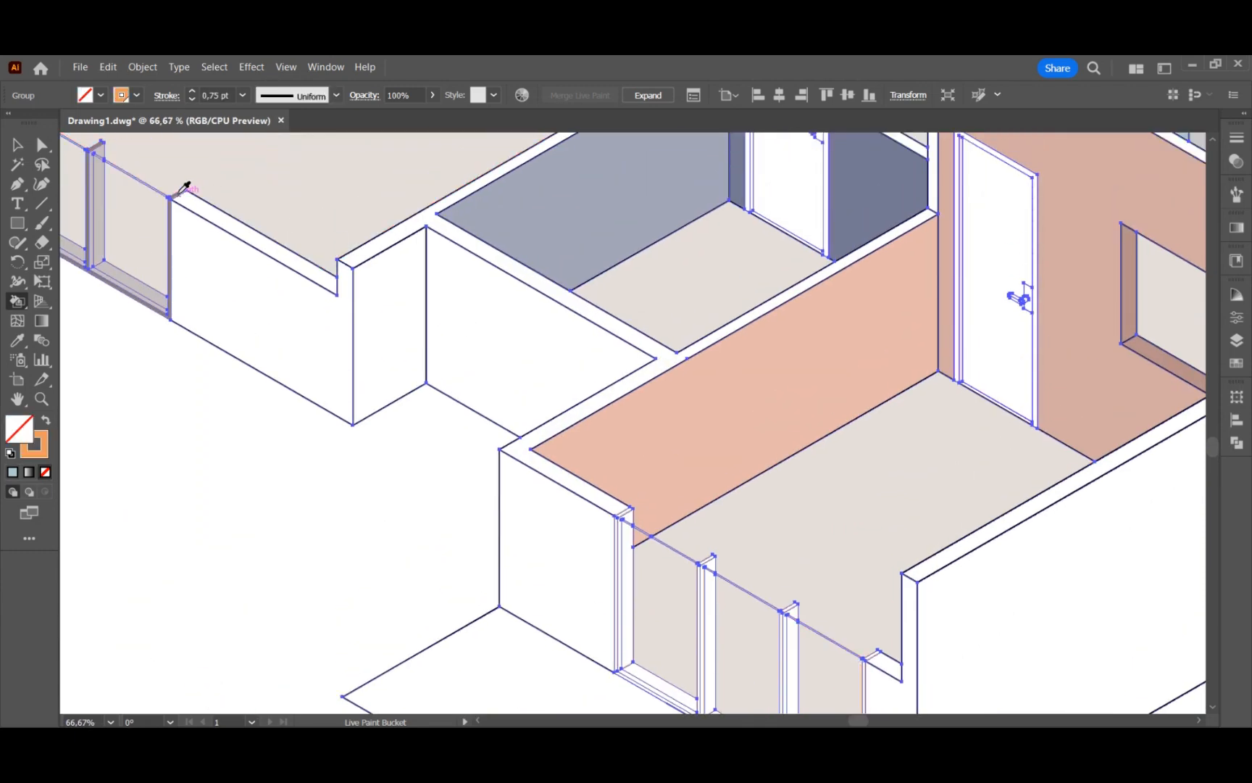
scroll(178, 195, "up", 5)
left_click(313, 210, "alt")
scroll(313, 210, "down", 5)
scroll(813, 562, "up", 2)
left_click(679, 393)
left_click(664, 427)
left_click(656, 464)
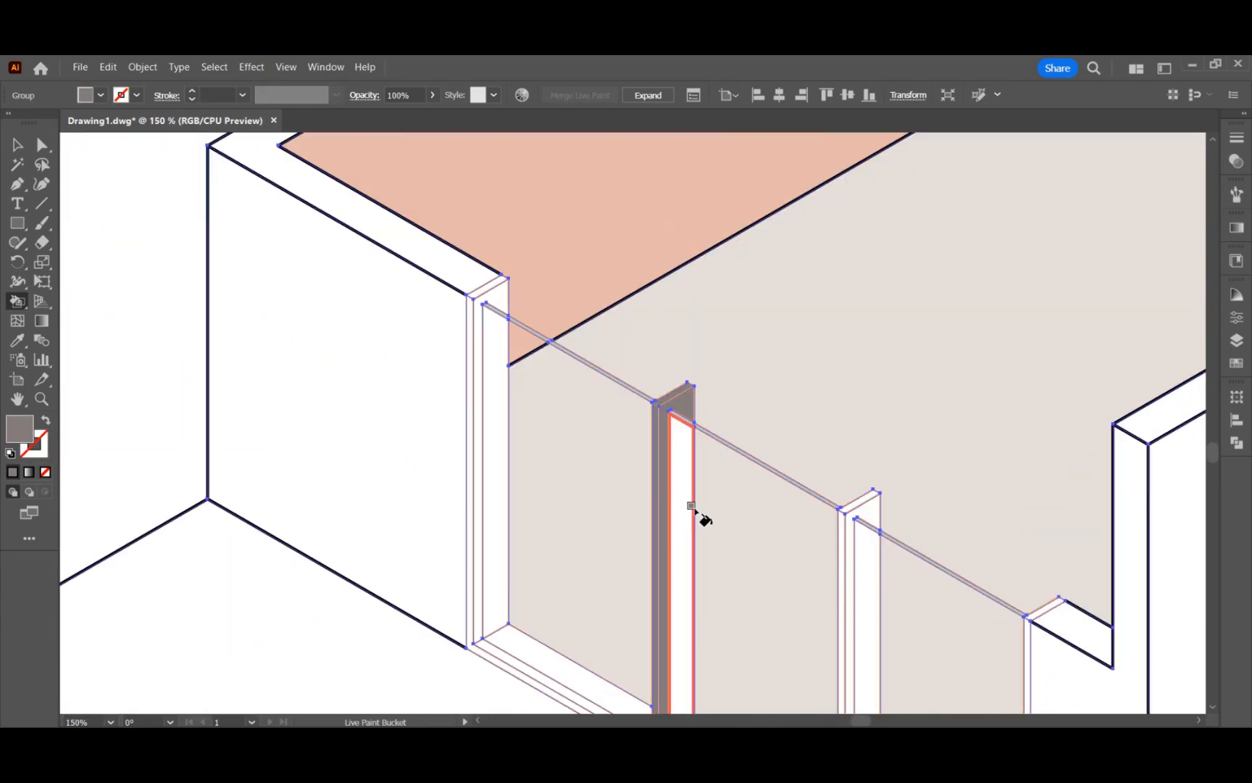
- Fill the coral room's remaining window mullion edges and outer frame edges with dark taupe
scroll(694, 509, "down", 1)
left_click(855, 437)
left_click(842, 478)
scroll(879, 551, "down", 2)
left_click(1041, 406)
left_click(1028, 427)
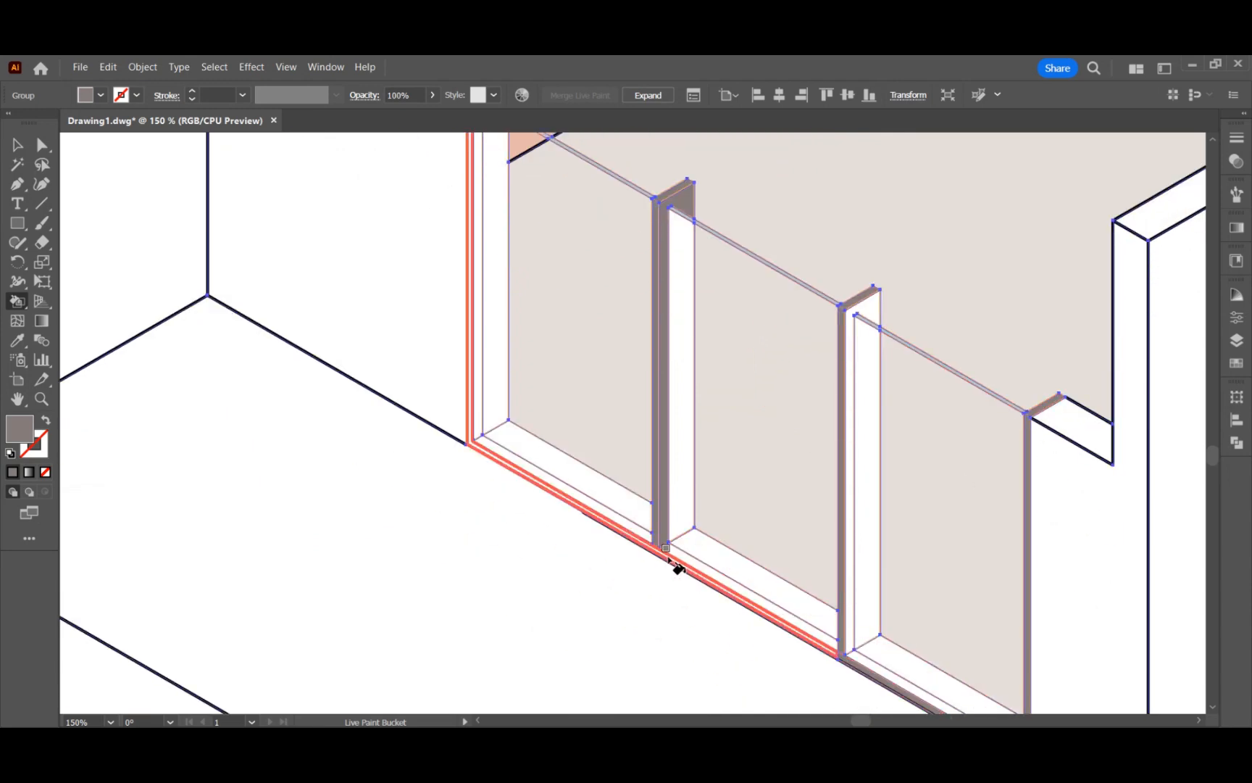
left_click(668, 560)
scroll(668, 559, "up", 3)
left_click(490, 206)
- Sample the greyish light taupe from the finished window and fill the coral room's window sills and inner post faces
scroll(872, 508, "down", 3)
scroll(872, 509, "up", 3)
left_click(285, 225, "alt")
scroll(811, 571, "down", 2)
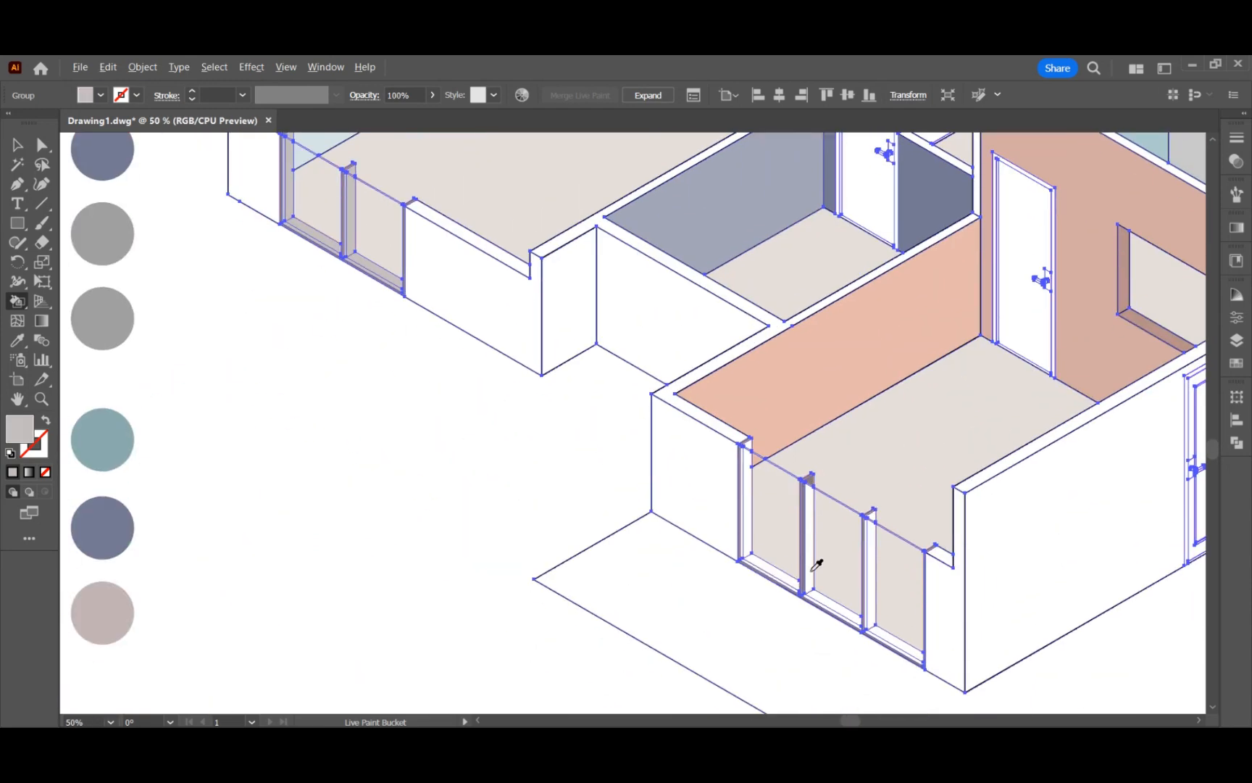
scroll(810, 571, "up", 4)
left_click(805, 628)
left_click(785, 651)
left_click_drag(821, 670, 536, 507)
scroll(682, 571, "down", 2)
scroll(868, 667, "up", 1)
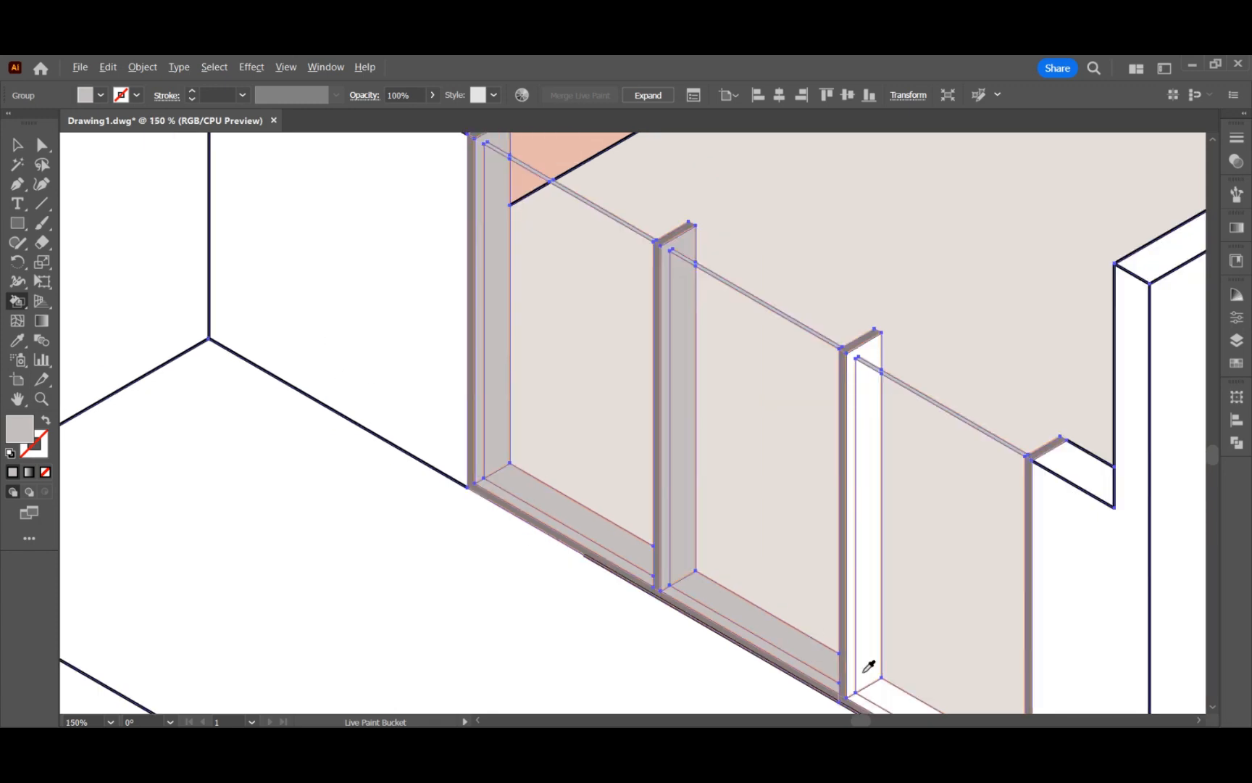
scroll(545, 315, "down", 4)
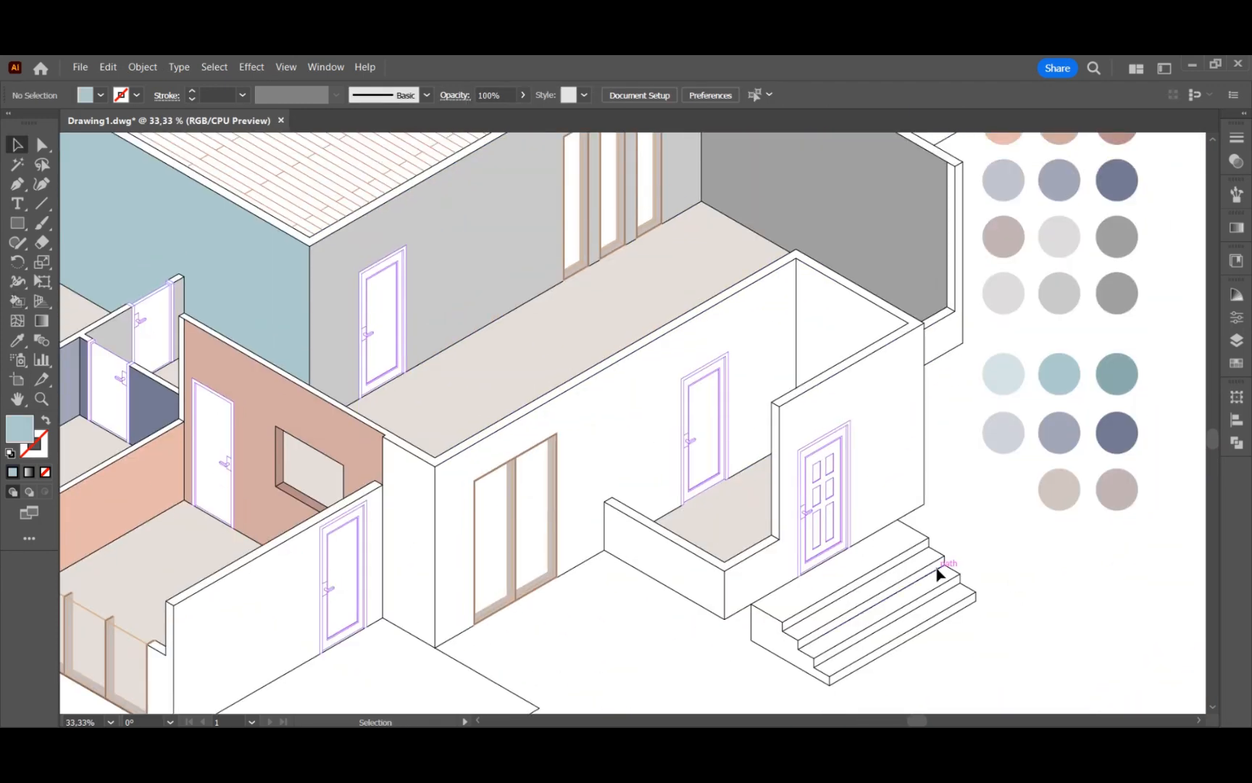
- Set the Live Paint fill to light grey and fill the risers of the entrance stairs with it
left_click(938, 568)
key("k")
scroll(810, 632, "down", 1)
scroll(1029, 465, "up", 1)
left_click(983, 358, "alt")
scroll(870, 521, "down", 2)
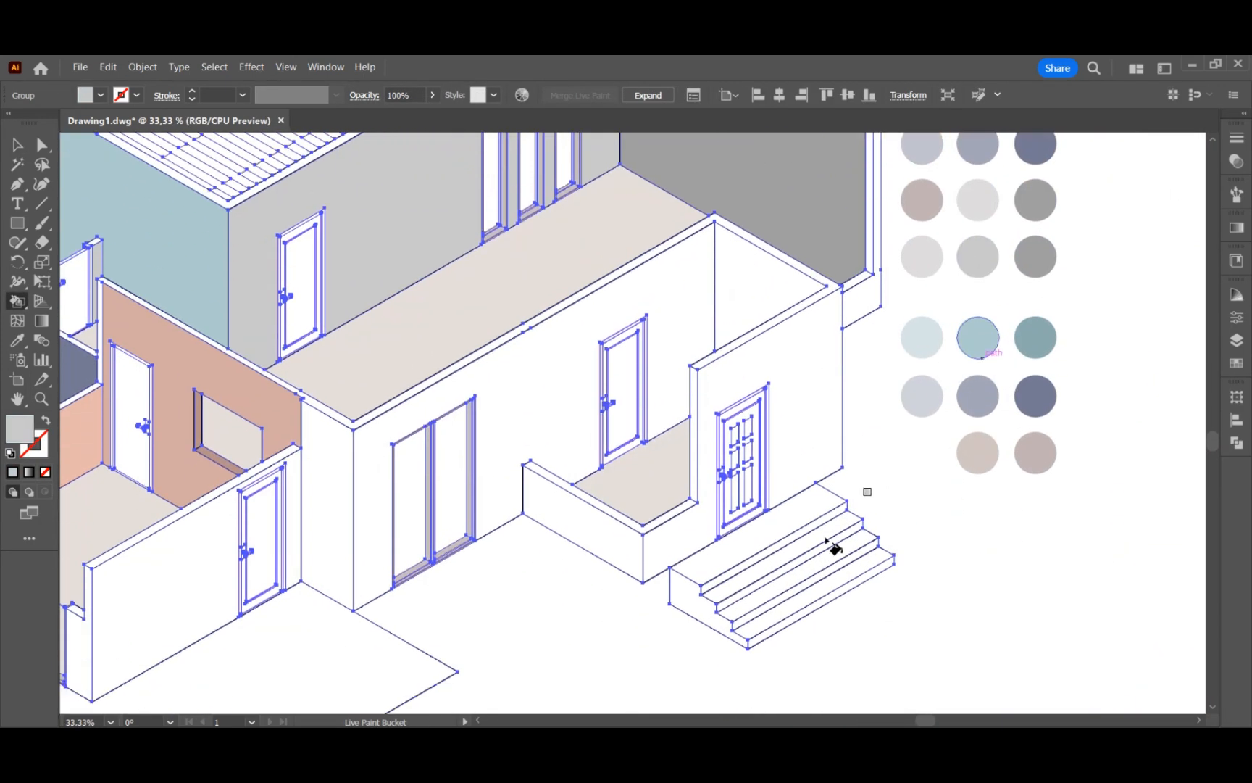
scroll(789, 579, "up", 1)
left_click(727, 536)
key("ctrl+z")
left_click(733, 548)
left_click(735, 585)
left_click(762, 613)
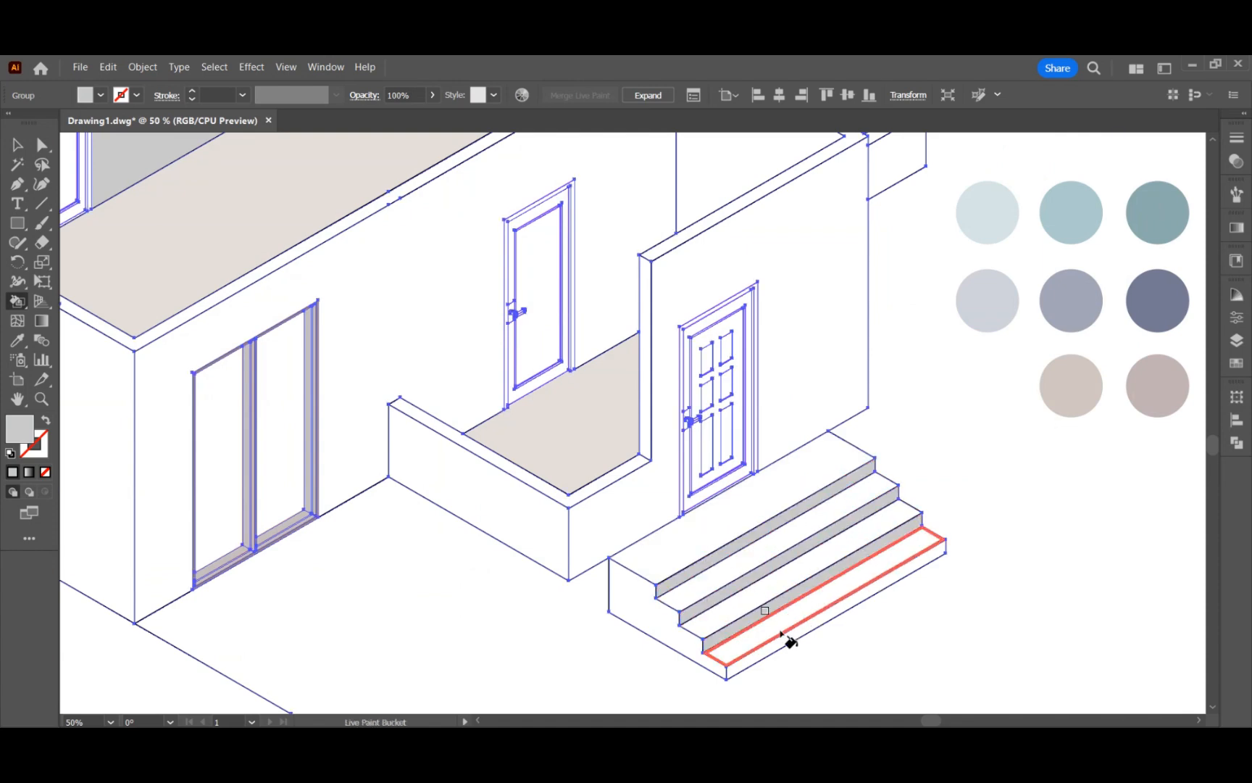
left_click(779, 641)
- Fill the side face of the entrance stairs with a slightly lightened dark grey
scroll(578, 666, "down", 1)
left_click(637, 649)
double_click(20, 428)
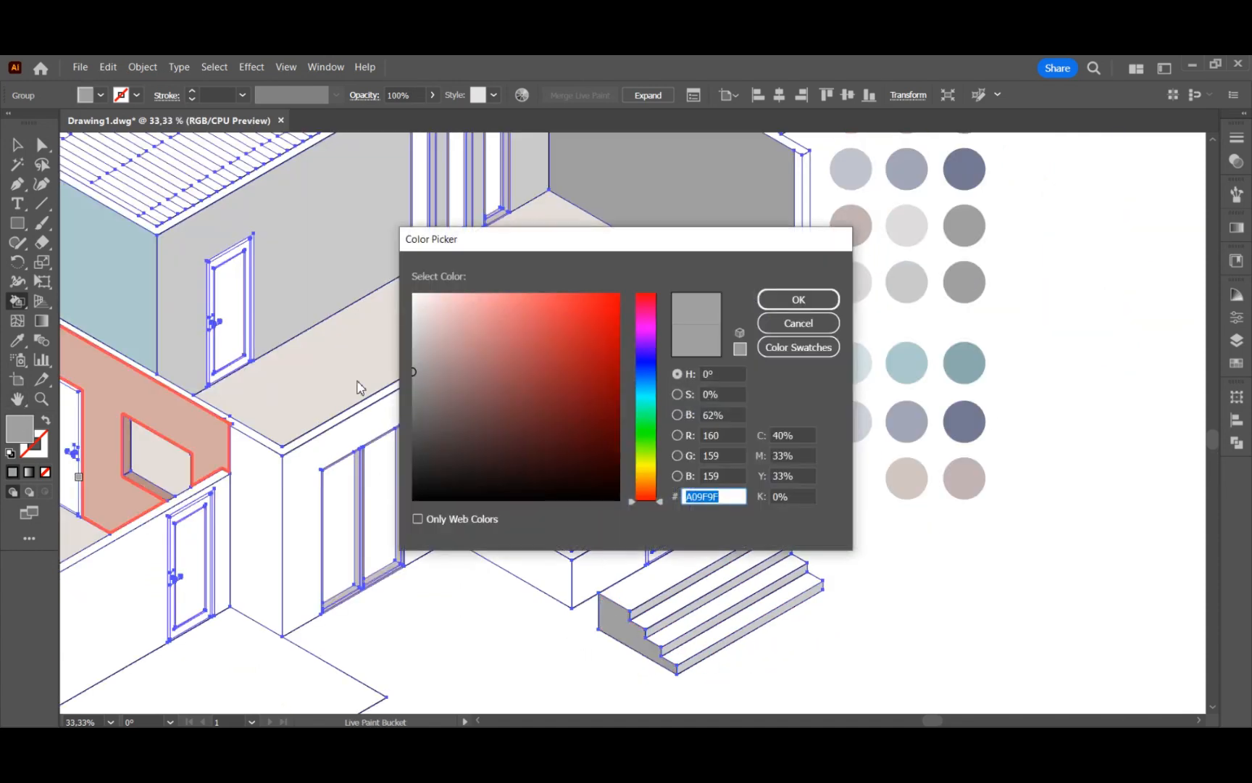
key("Return")
scroll(825, 637, "up", 1)
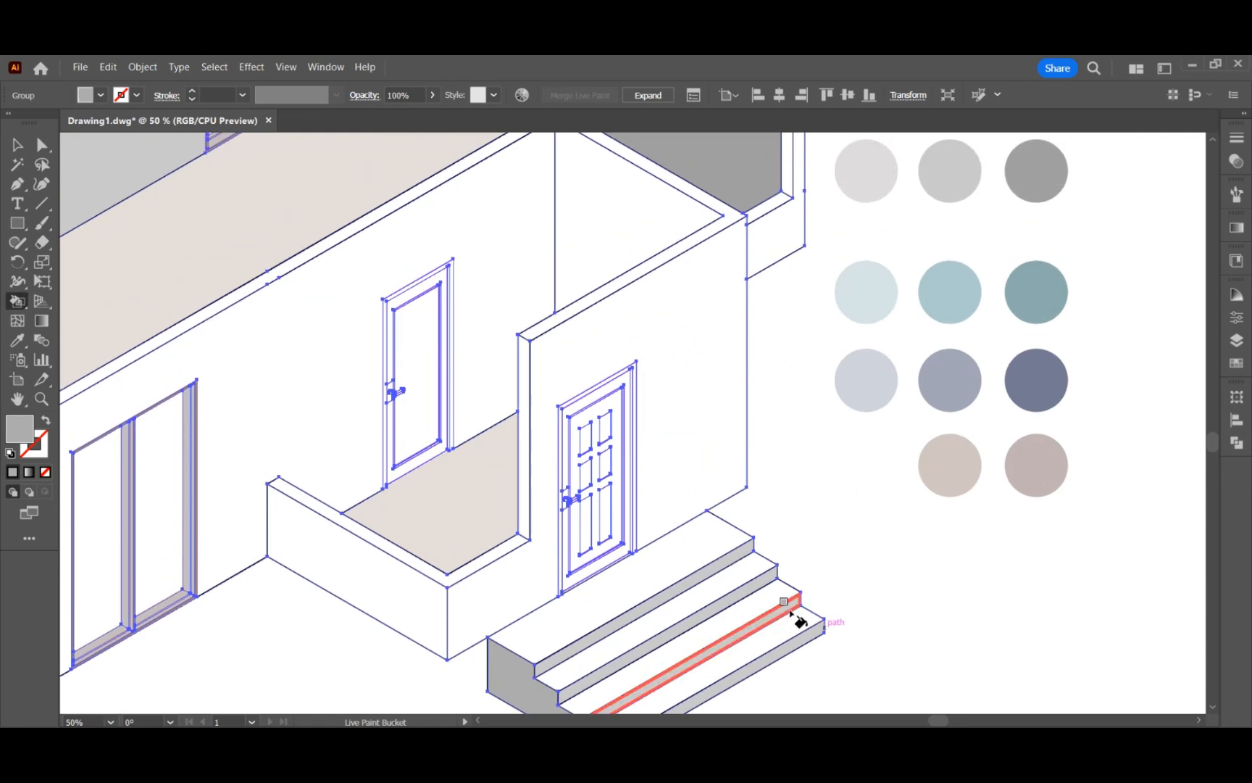
- Mix a lighter warm grey in the Color Picker and fill the landing and treads of the entrance stairs
left_click(721, 558)
double_click(20, 428)
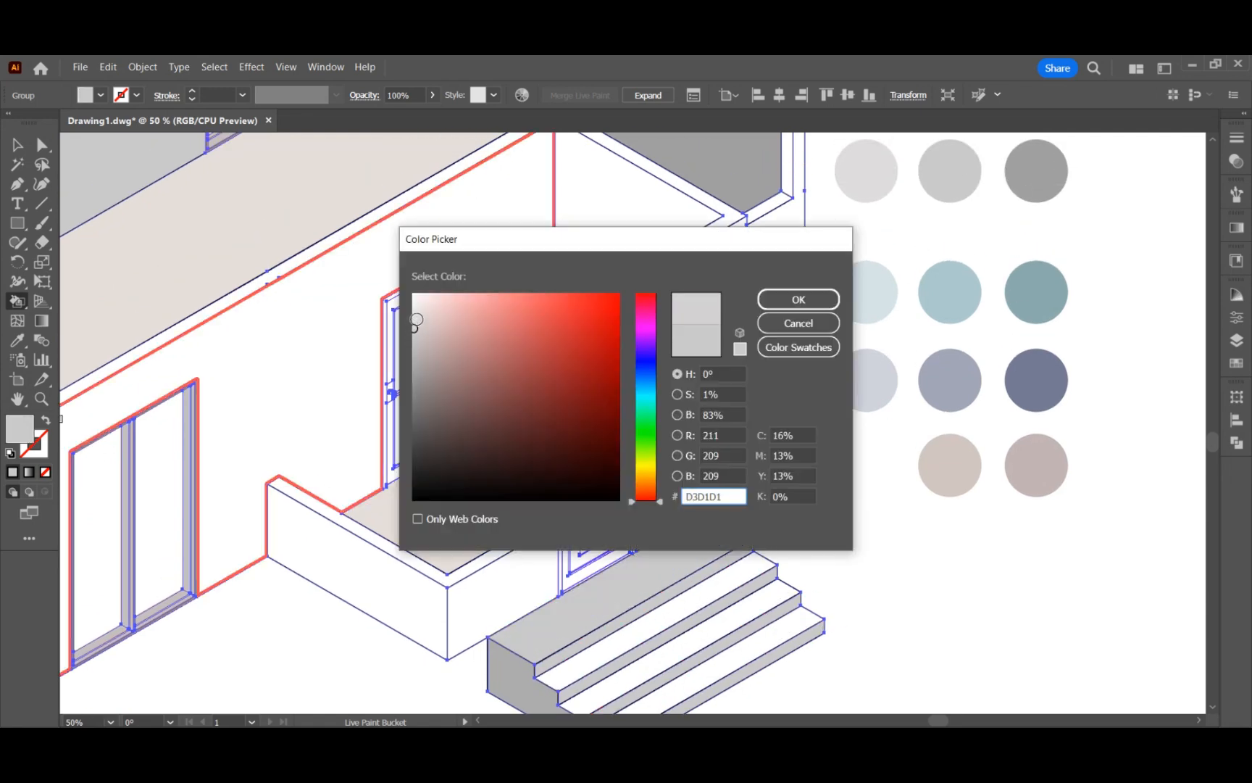
left_click(417, 318)
left_click(798, 299)
left_click(730, 538)
left_click(740, 574)
left_click(757, 603)
left_click(779, 629)
scroll(758, 477, "down", 1)
key("v")
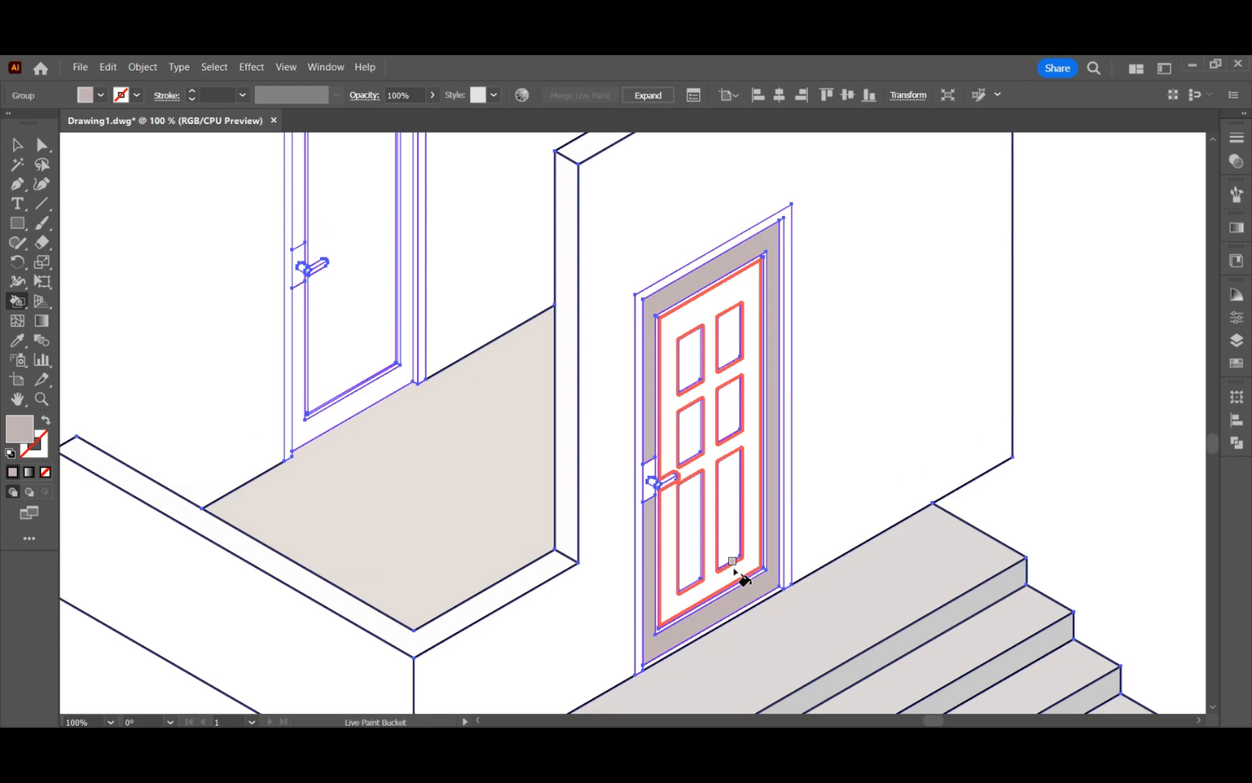
- Fill the six recessed panels of the front door with dusty mauve
left_click(728, 525)
left_click(690, 543)
left_click(725, 417)
left_click(690, 433)
left_click(691, 363)
left_click(727, 334)
scroll(464, 615, "down", 2)
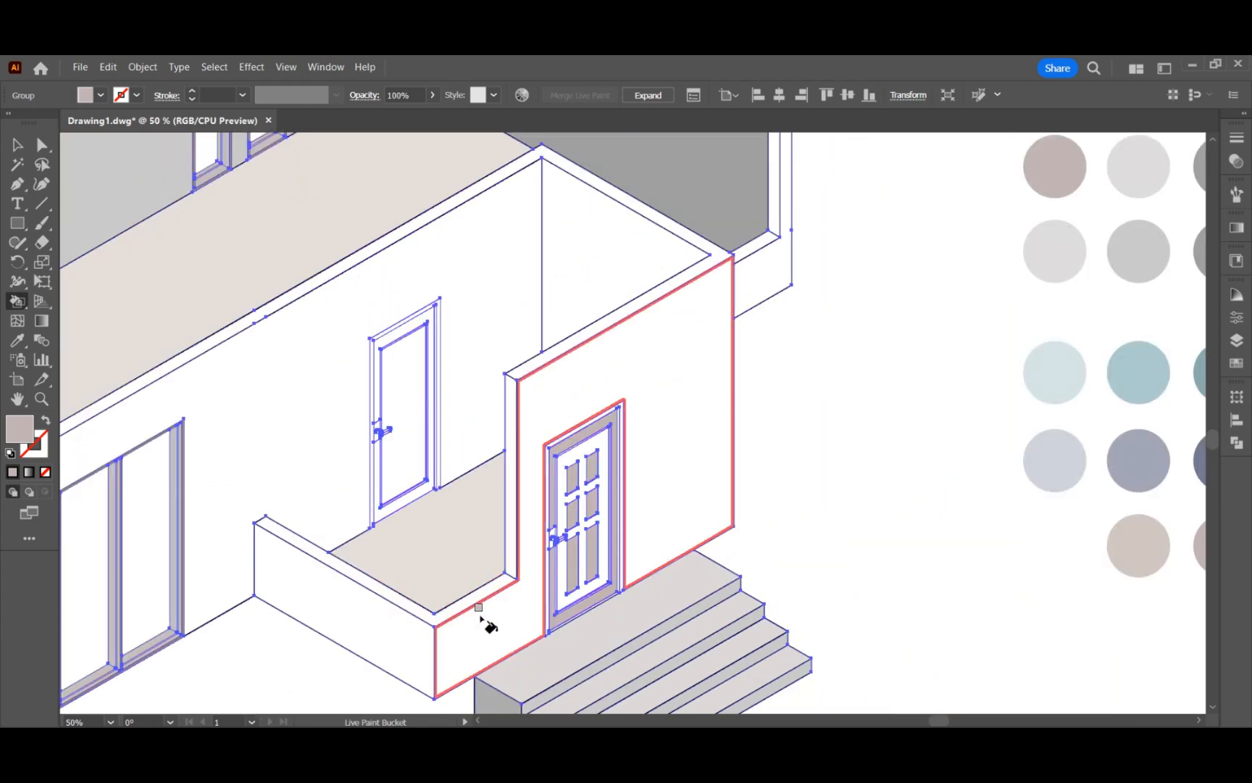
- Try a slightly lighter mauve on the front door leaf around the panels, and undo that fill
scroll(490, 625, "up", 4)
double_click(20, 427)
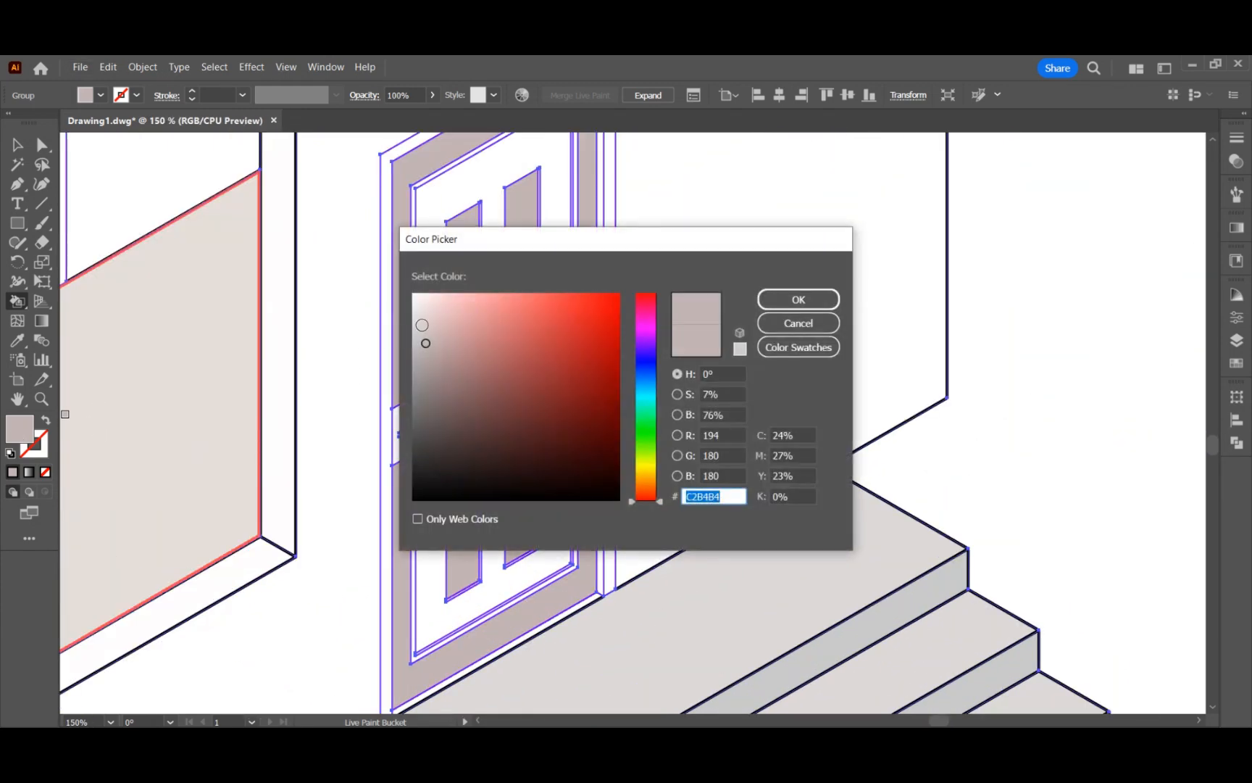
left_click(798, 299)
left_click(781, 297)
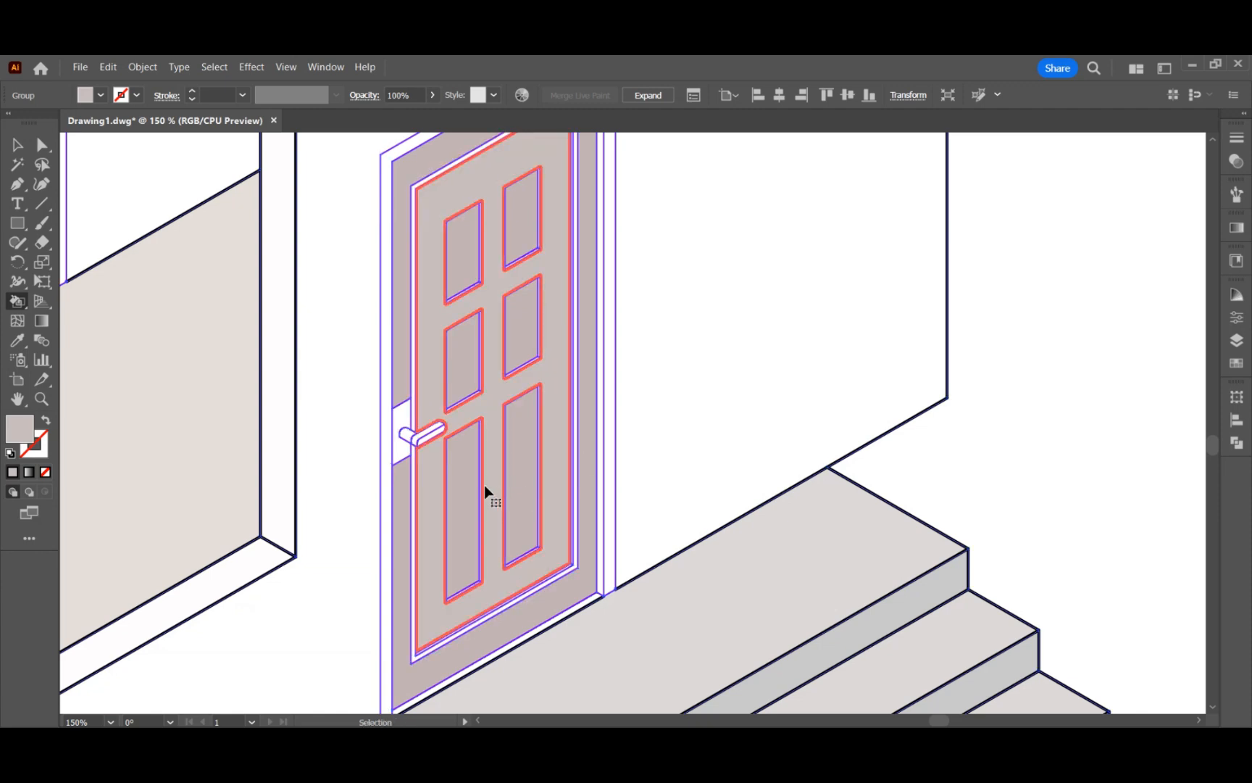
key("ctrl+z")
- Mix a pale warm grey in the Color Picker and fill the front door leaf around the panels
double_click(20, 429)
left_click(418, 317)
left_click(798, 300)
left_click(495, 293)
scroll(495, 293, "up", 2)
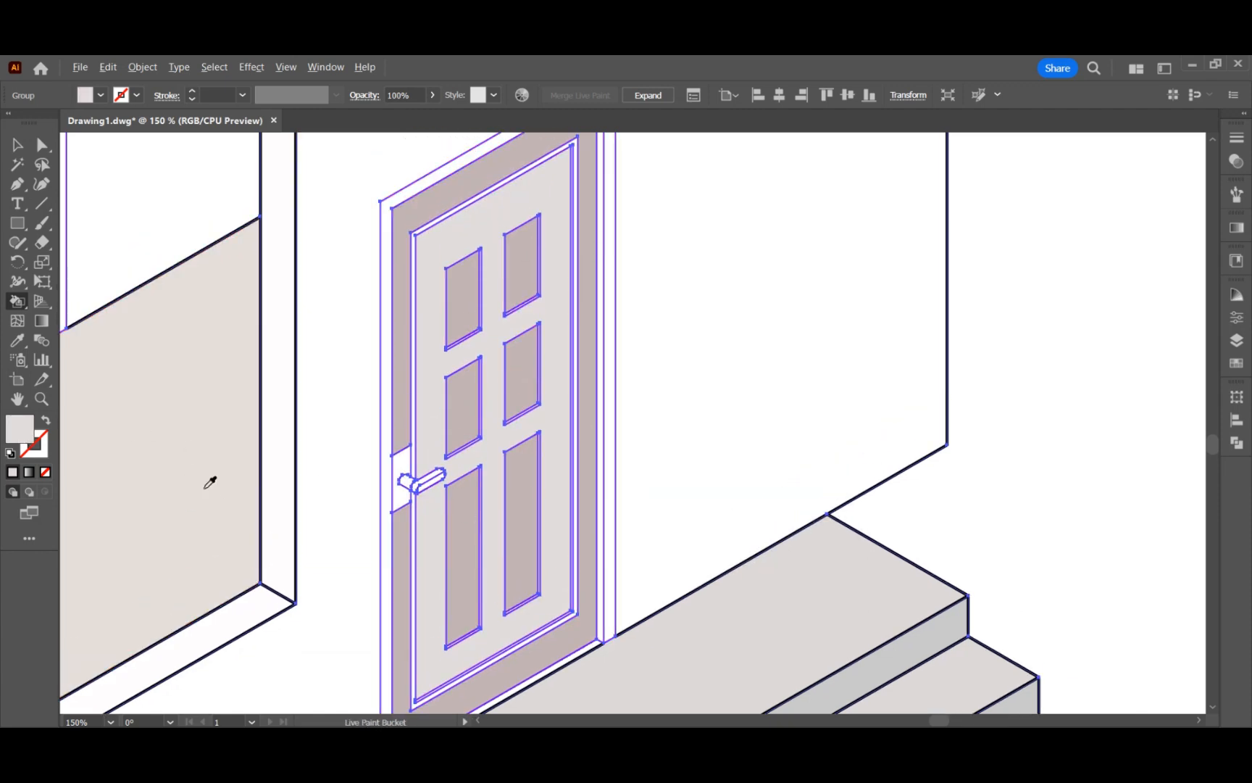
- Sample the dark taupe and fill the front door's outer frame, inner border and handle with it
scroll(425, 257, "up", 1)
scroll(378, 507, "down", 4)
scroll(489, 573, "up", 3)
left_click(359, 681, "alt")
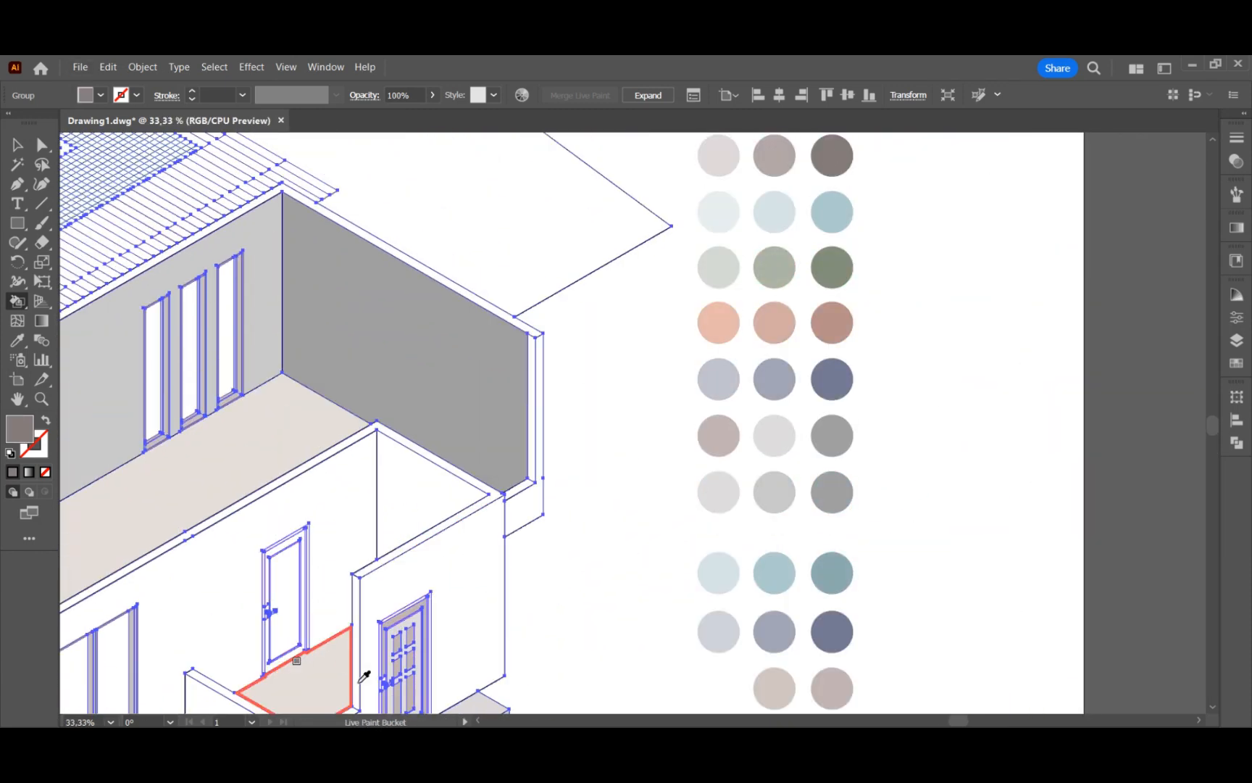
scroll(365, 676, "up", 7)
left_click(470, 562)
scroll(475, 609, "down", 2)
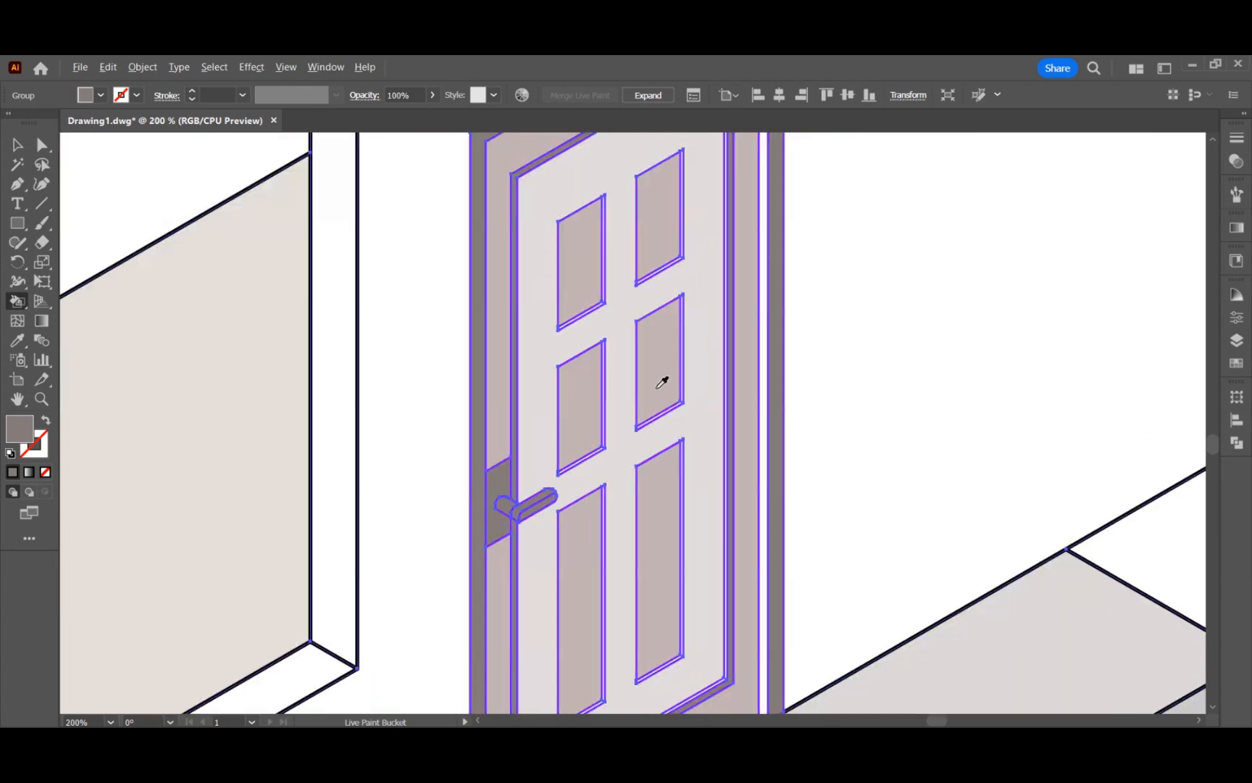
- Fill the thin bevel edges of the front door's upper panels with dark taupe
scroll(670, 507, "down", 3)
scroll(827, 475, "up", 2)
scroll(819, 666, "down", 3)
scroll(786, 325, "up", 3)
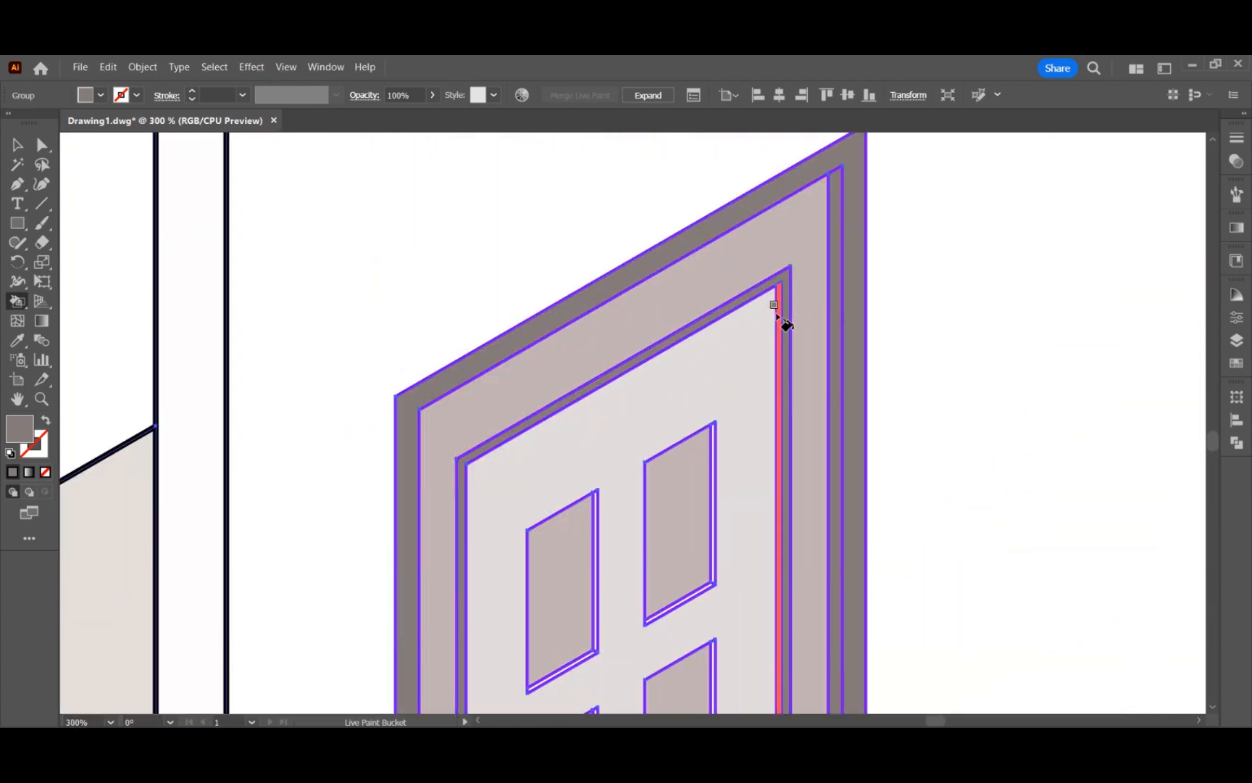
scroll(601, 623, "up", 3)
left_click(587, 609)
scroll(888, 493, "down", 4)
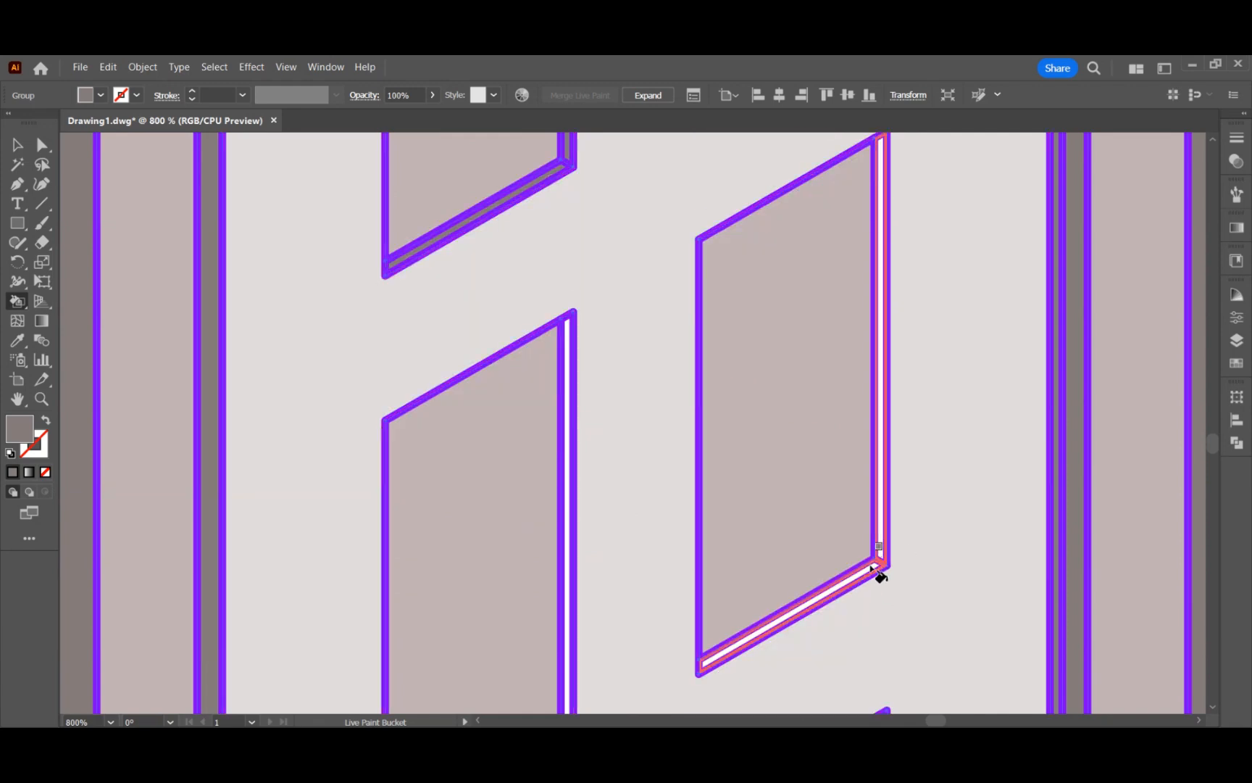
left_click_drag(871, 568, 855, 577)
scroll(797, 572, "down", 4)
- Fill the thin bevel edges of the front door's lower panels and the leaf's bottom edge with dark taupe
left_click_drag(626, 456, 619, 471)
left_click(859, 491)
scroll(852, 500, "down", 4)
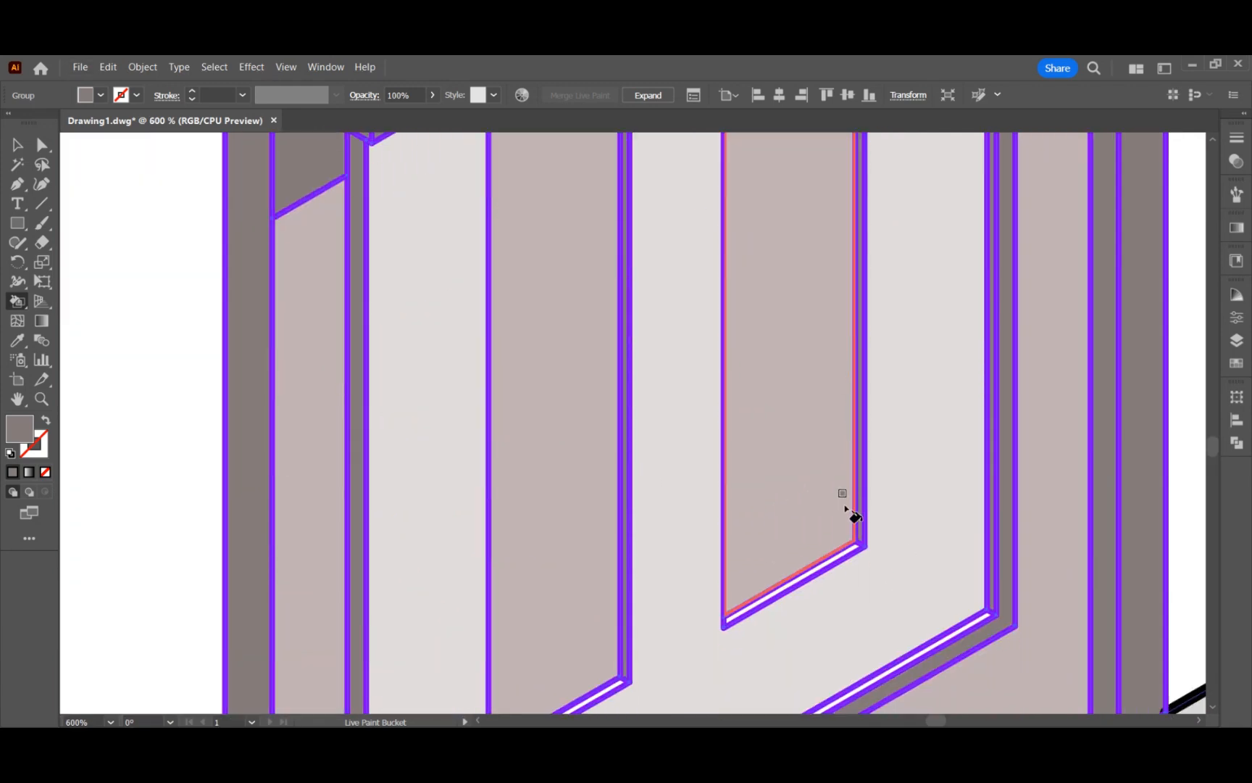
scroll(845, 508, "down", 2)
left_click(841, 619)
left_click(616, 607)
left_click(743, 537)
- Sample the front door frame's dark taupe and fill the outer frame of the neighbouring terrace door
scroll(816, 593, "down", 6)
left_click_drag(601, 225, 727, 275)
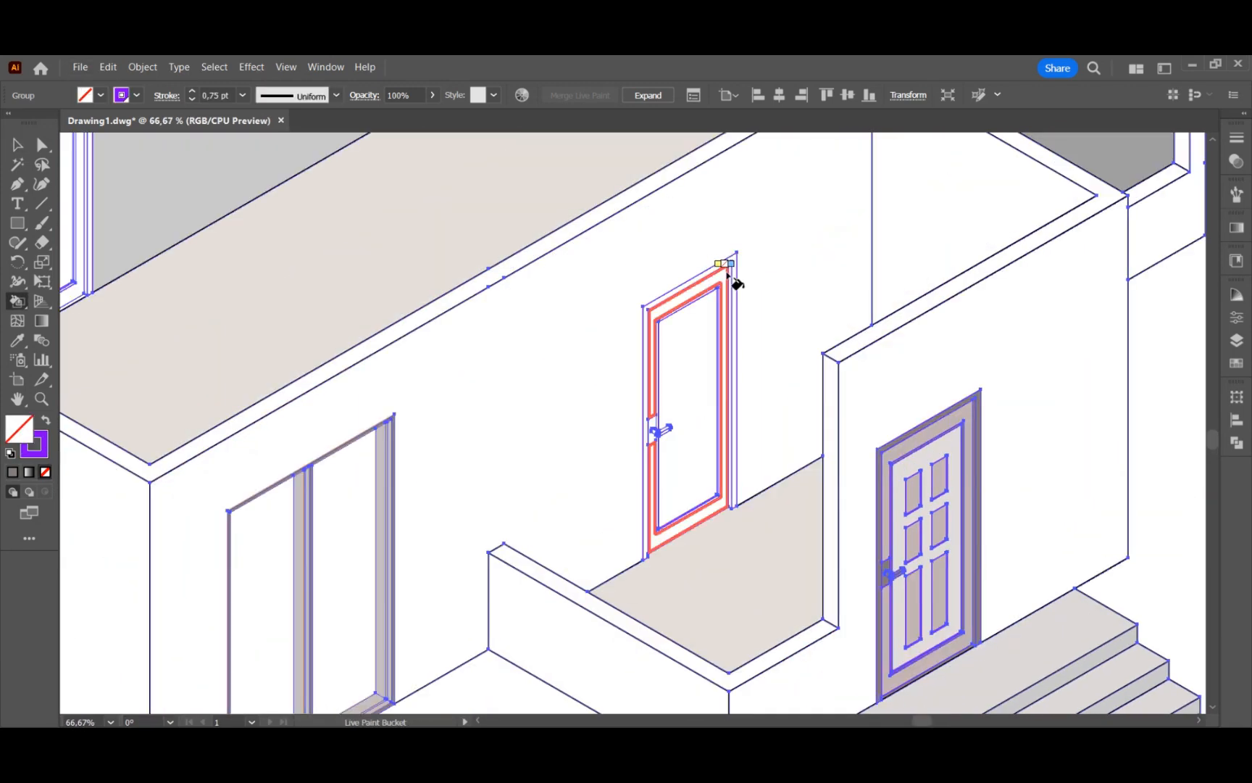
scroll(982, 404, "up", 2)
left_click(978, 422, "alt")
scroll(978, 419, "down", 2)
scroll(753, 268, "up", 3)
left_click_drag(673, 239, 660, 252)
scroll(698, 238, "down", 2)
- Fill the terrace door's inner border, handle plate and handle with dark taupe
scroll(493, 286, "up", 3)
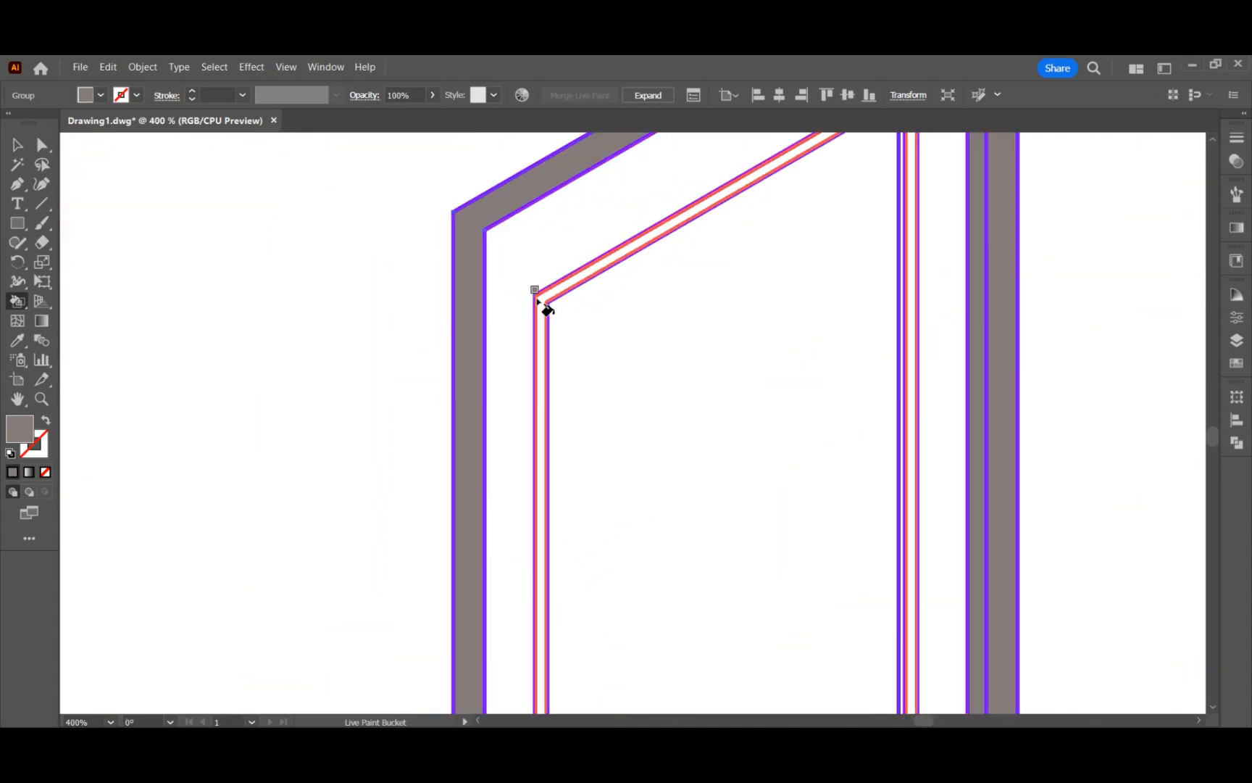
left_click(537, 301)
scroll(645, 289, "down", 5)
scroll(624, 428, "up", 1)
left_click_drag(593, 431, 558, 398)
left_click(840, 435)
scroll(729, 300, "down", 1)
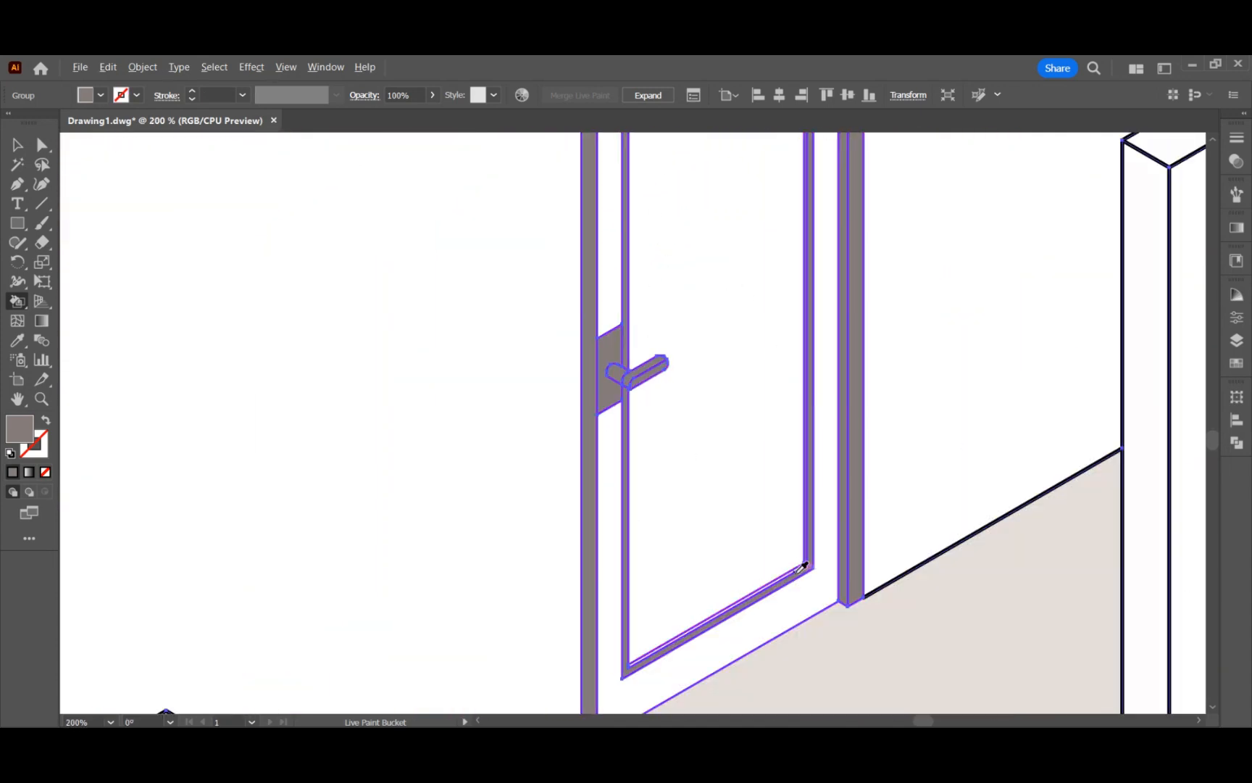
- Fill the pool's floor with dark teal and its walls with mid blue from the colour palette
scroll(798, 571, "up", 1)
scroll(552, 455, "down", 3)
left_click(957, 414, "alt")
left_click(645, 406)
left_click(1010, 500, "alt")
left_click(623, 427)
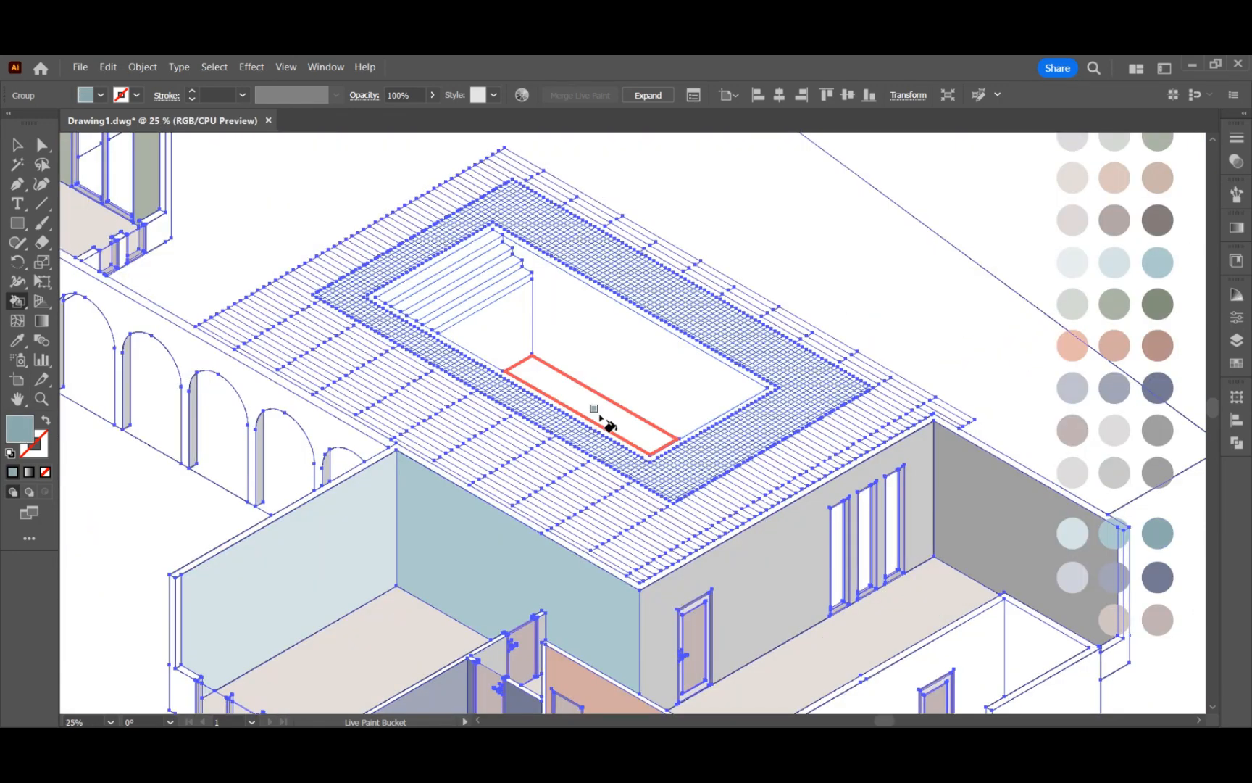
left_click(600, 419)
left_click(1114, 533, "alt")
left_click(657, 385)
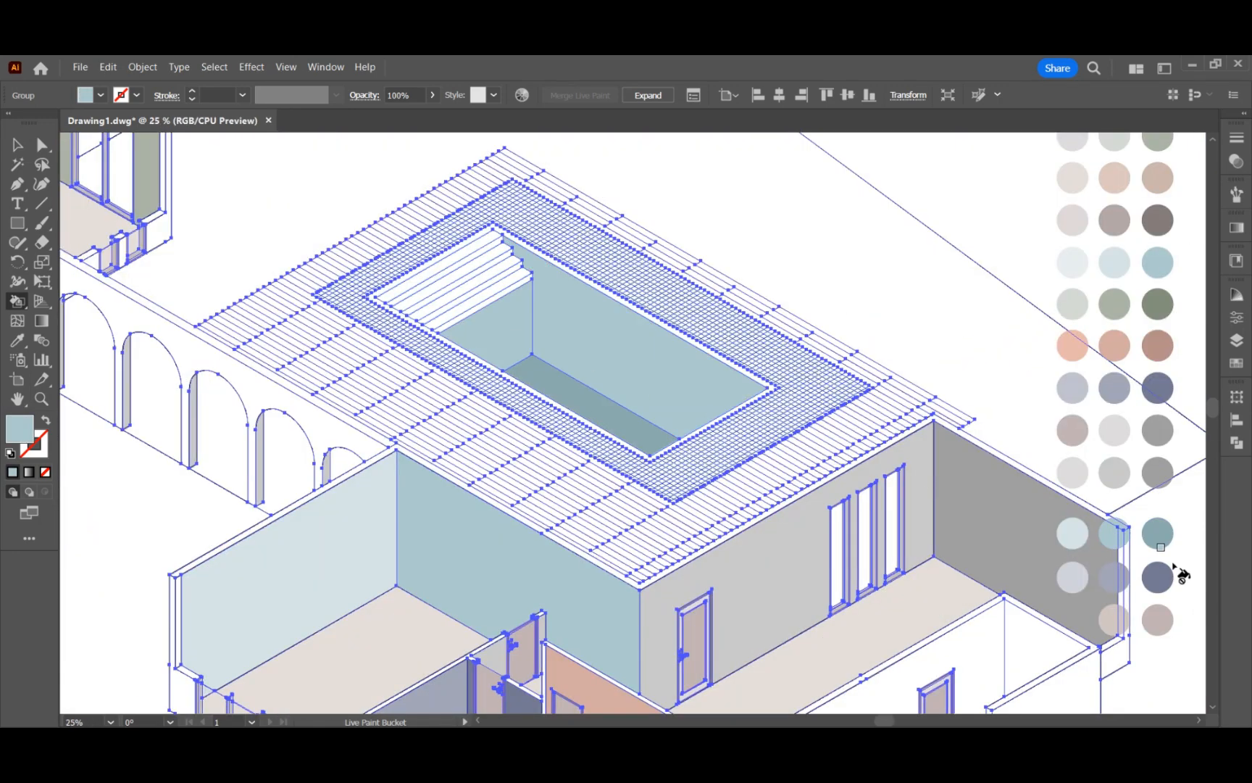
- Sample pale blue from the palette and fill the pool's long wall and the treads of the pool steps
left_click(1072, 534, "alt")
left_click(661, 388)
scroll(492, 327, "up", 2)
left_click(479, 277)
left_click(487, 293)
left_click(504, 309)
left_click(518, 323)
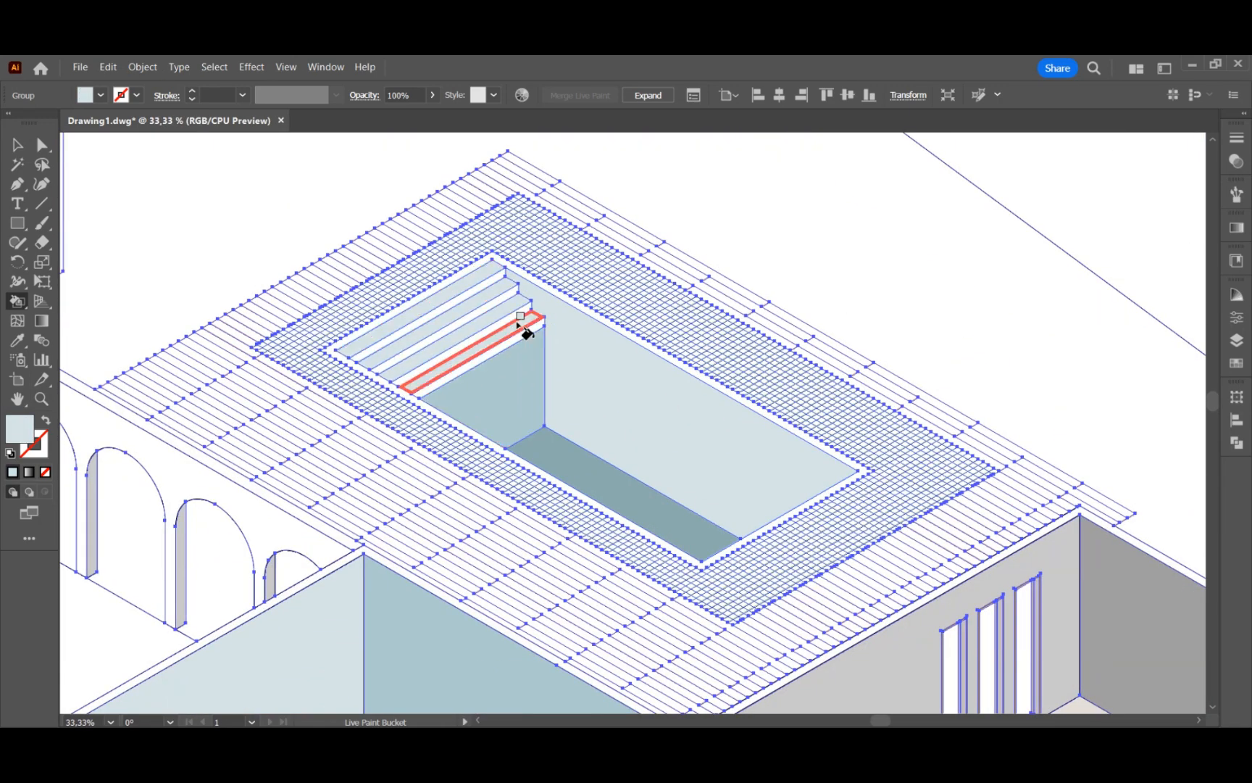
- Pick a slightly darker, greyer pale blue and fill the risers of the pool steps
double_click(19, 428)
left_click(426, 324)
left_click(798, 299)
left_click(489, 282)
left_click(500, 297)
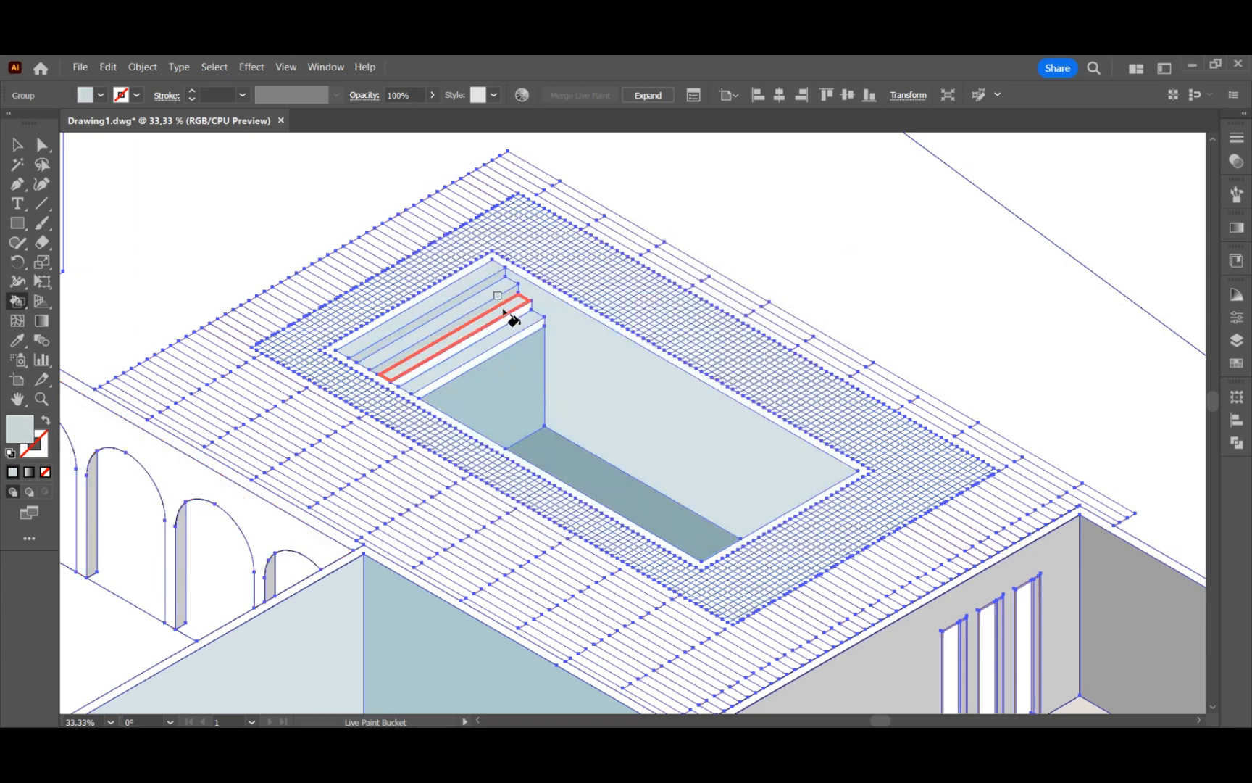
left_click(522, 332)
- Sample the palette's lightest grey and fill the narrow rim around the pool
scroll(294, 319, "down", 1)
scroll(283, 319, "up", 1)
left_click(1030, 200, "alt")
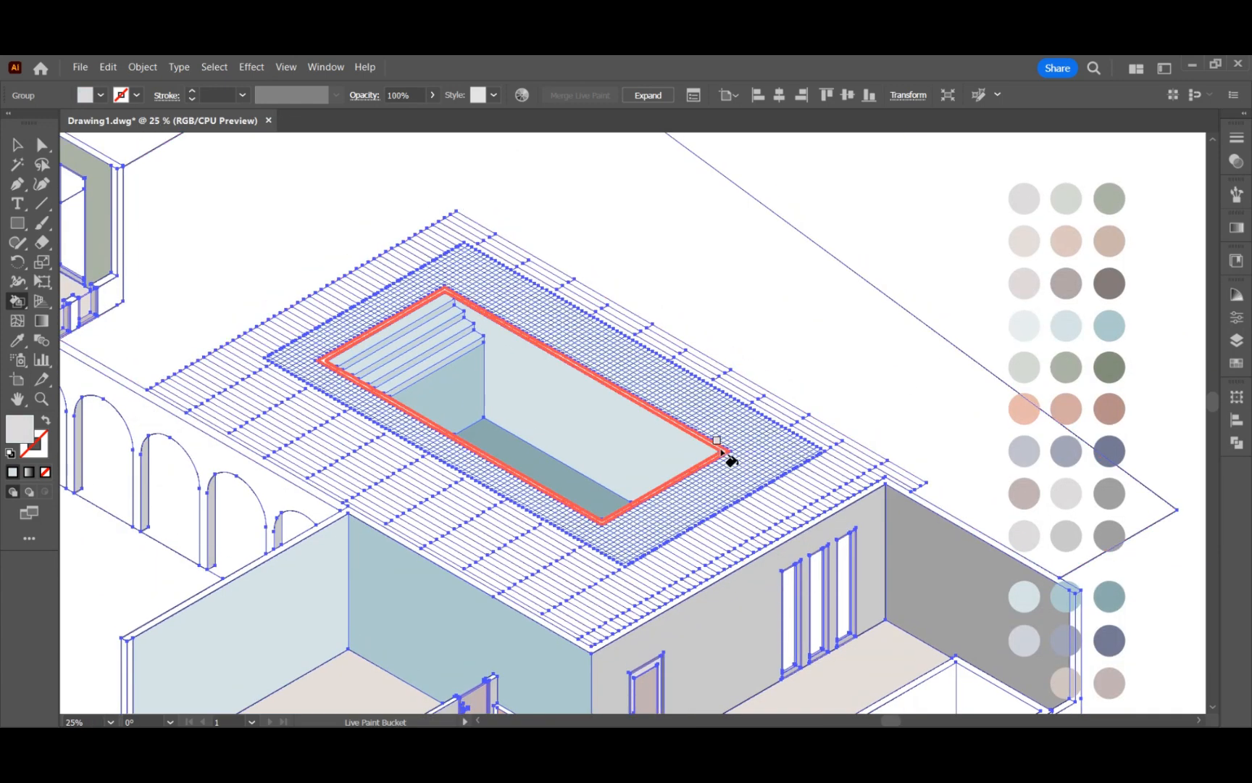
left_click(721, 447)
- Fill all planks of the wooden deck around the pool with light beige taupe
scroll(723, 458, "down", 3)
scroll(576, 545, "up", 1)
mouse_move(593, 612)
left_mouse_down()
mouse_move(990, 377)
mouse_move(553, 586)
mouse_move(476, 528)
mouse_move(559, 471)
mouse_move(427, 494)
left_mouse_up()
scroll(891, 455, "up", 3)
mouse_move(855, 427)
left_mouse_down()
mouse_move(420, 179)
mouse_move(318, 246)
mouse_move(205, 400)
left_mouse_up()
mouse_move(423, 518)
left_mouse_down()
mouse_move(257, 422)
mouse_move(308, 525)
mouse_move(394, 536)
mouse_move(298, 560)
mouse_move(283, 527)
mouse_move(229, 529)
mouse_move(104, 439)
mouse_move(99, 400)
mouse_move(79, 417)
left_mouse_up()
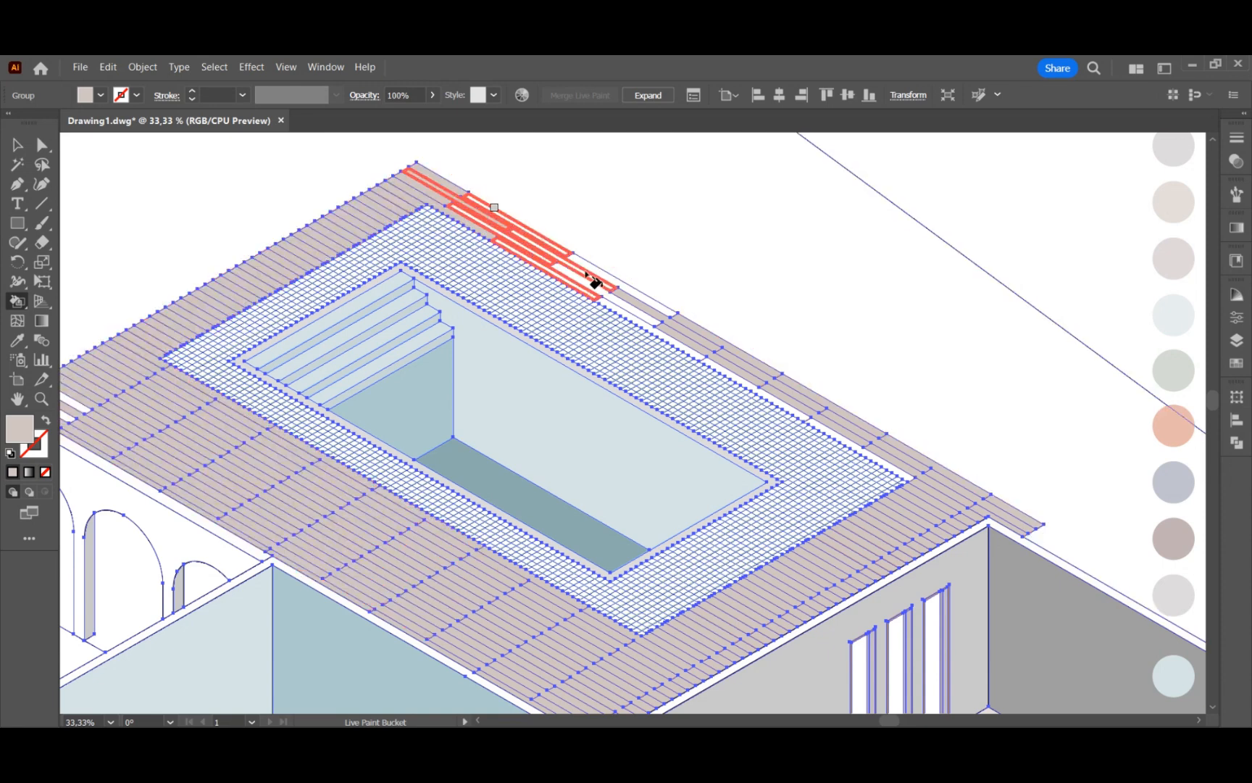
left_click_drag(649, 307, 707, 357)
left_click_drag(806, 416, 826, 428)
scroll(942, 471, "down", 1)
scroll(255, 412, "up", 1)
left_click_drag(272, 429, 293, 414)
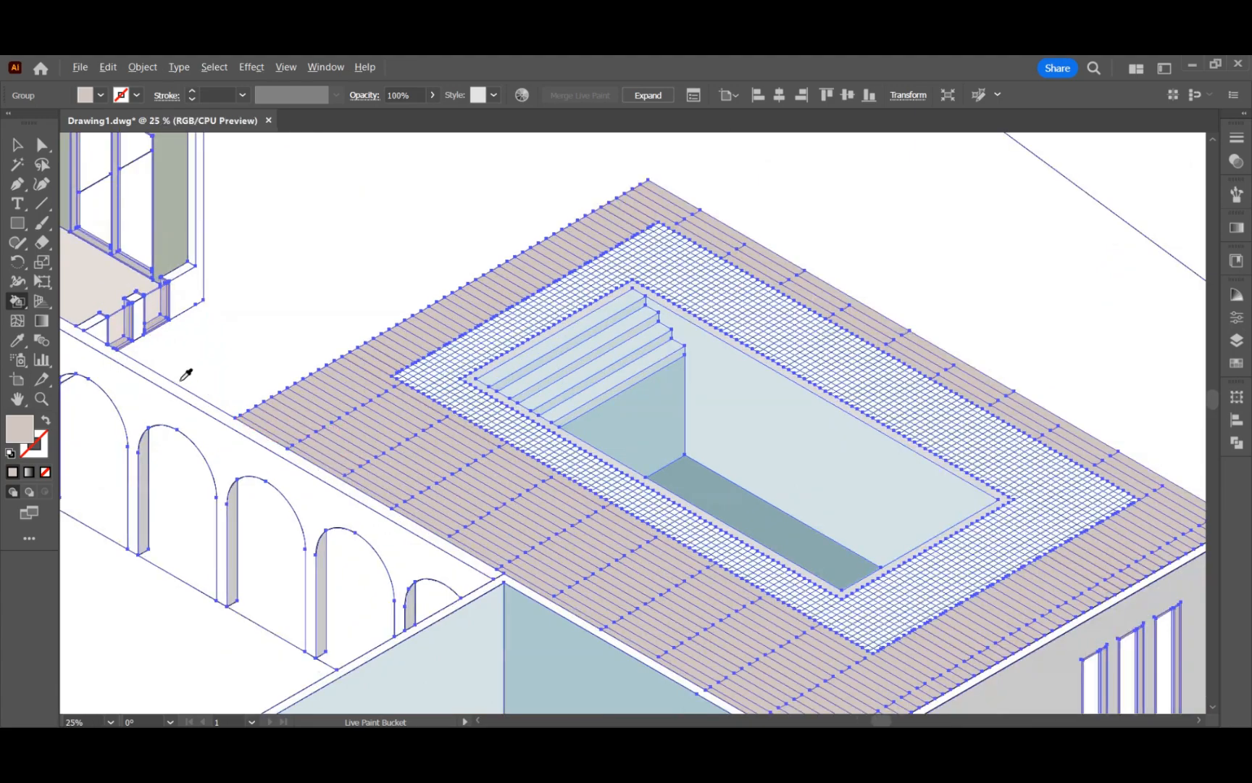
- Sample a slightly darker taupe and fill scattered planks across the pool deck for variation
scroll(183, 372, "down", 2)
left_click(852, 592, "alt")
scroll(319, 382, "up", 3)
scroll(564, 578, "down", 2)
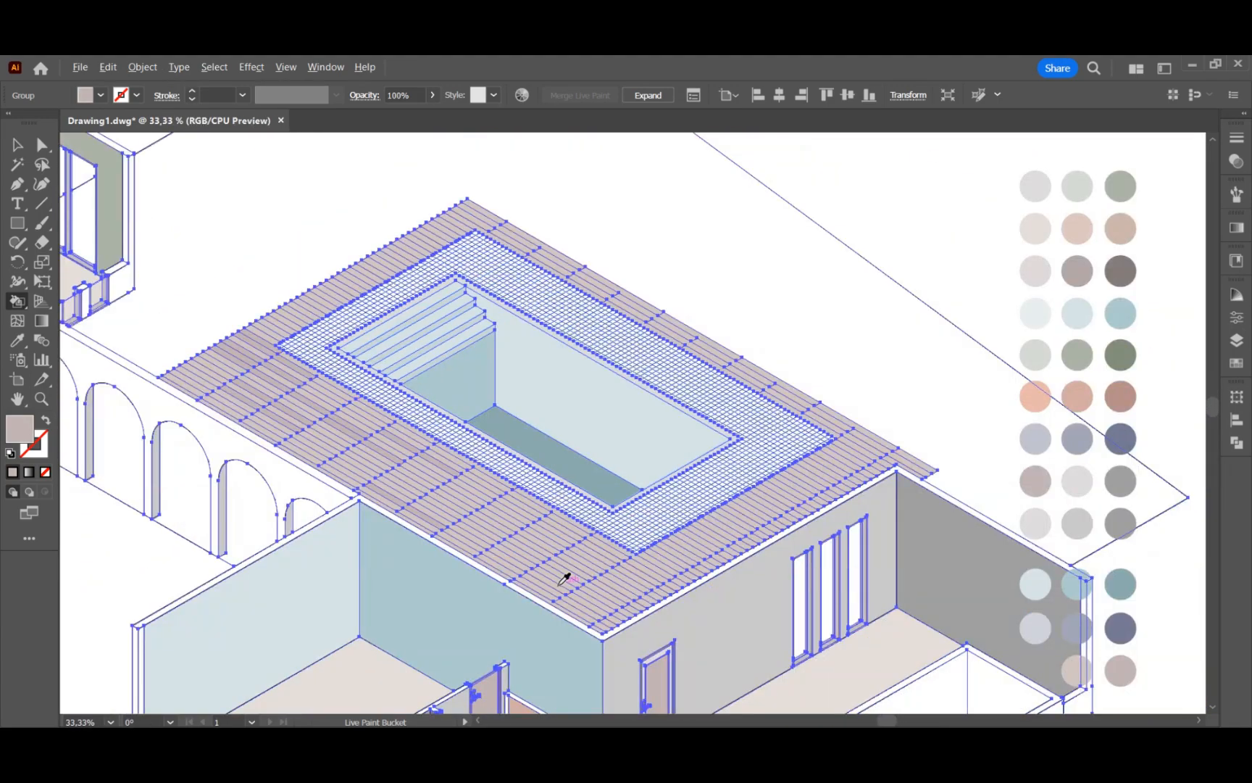
scroll(529, 551, "up", 1)
scroll(529, 551, "up", 1)
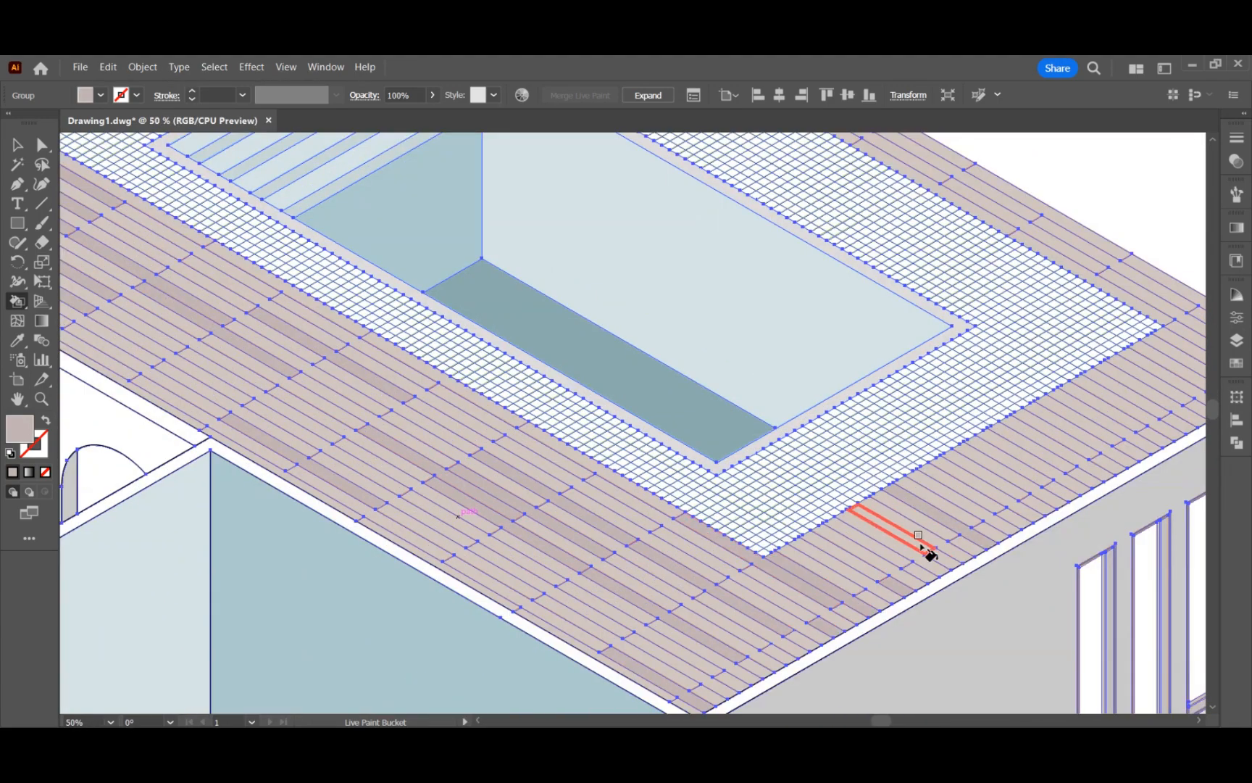
left_click(1033, 457)
left_click(1068, 442)
left_click(1129, 408)
left_click(1151, 395)
- Sample slate blue and fill scattered mosaic tiles in the band around the pool
scroll(584, 528, "down", 3)
left_click(1048, 216, "alt")
scroll(682, 501, "up", 4)
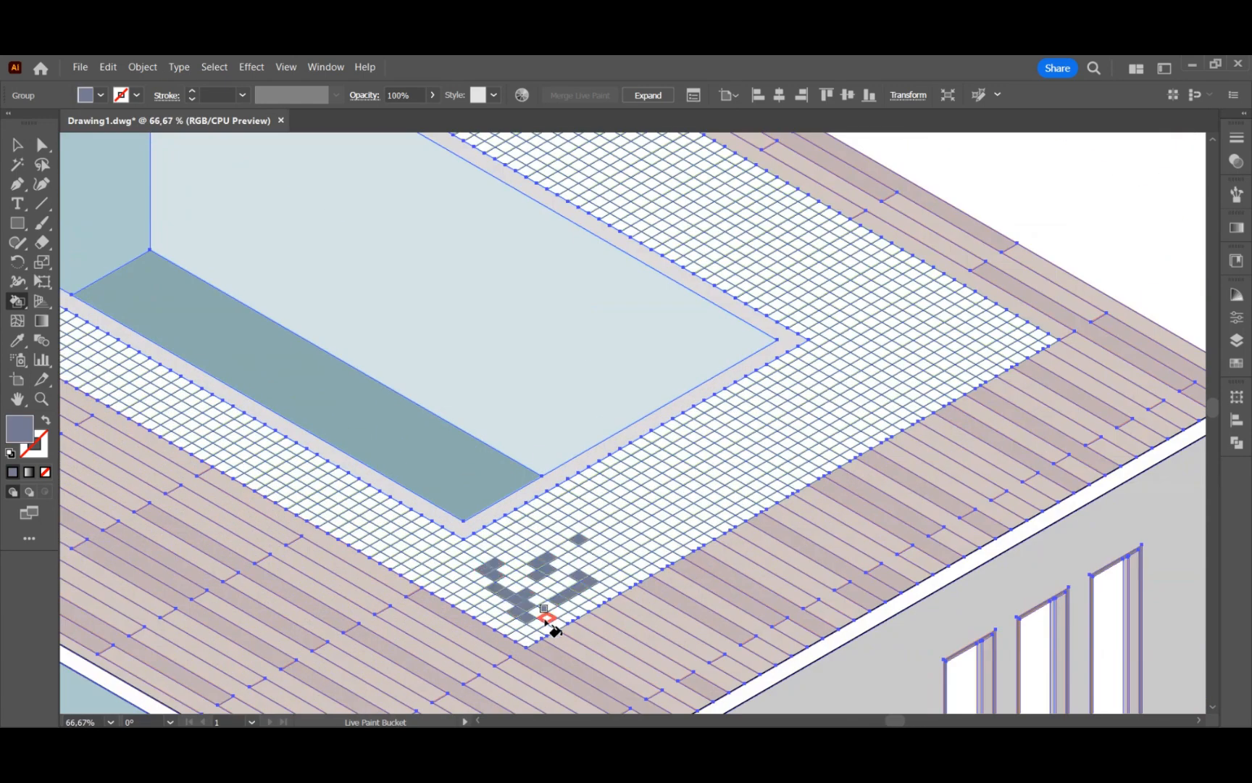
scroll(545, 619, "up", 1)
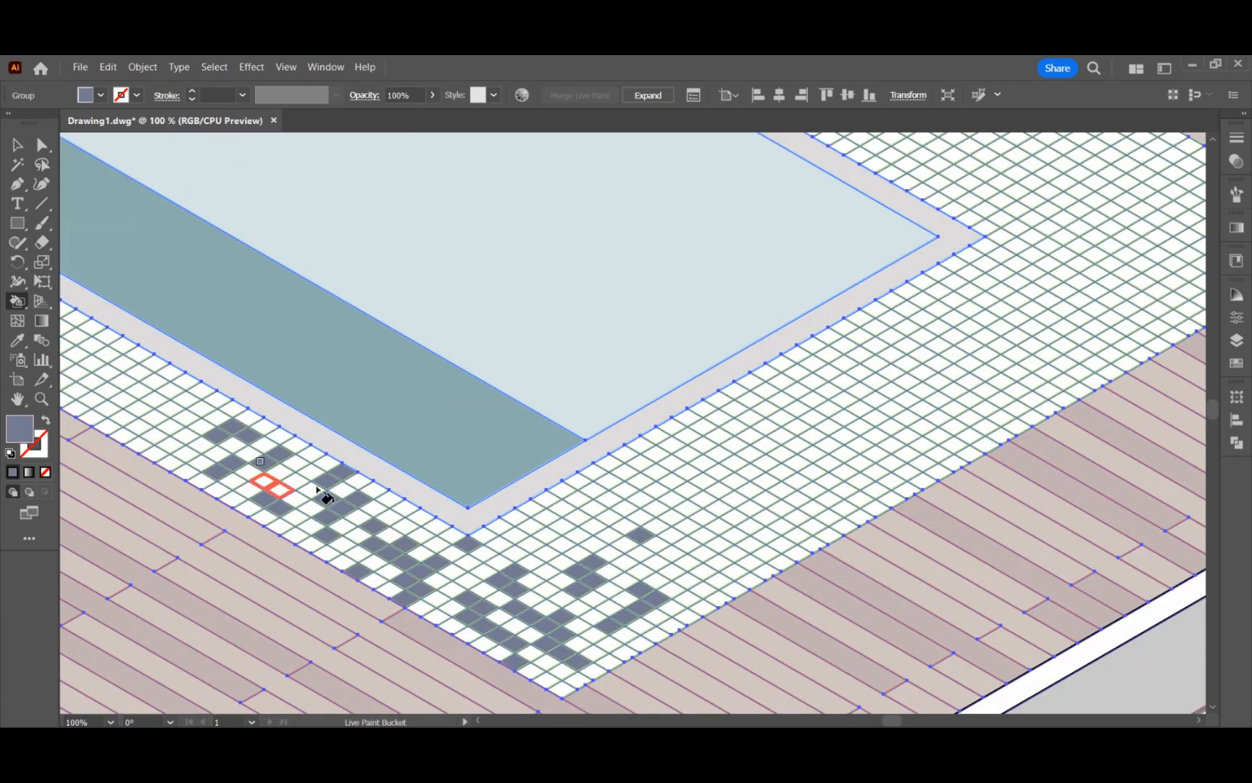
left_click_drag(625, 471, 684, 456)
left_click_drag(728, 518, 704, 568)
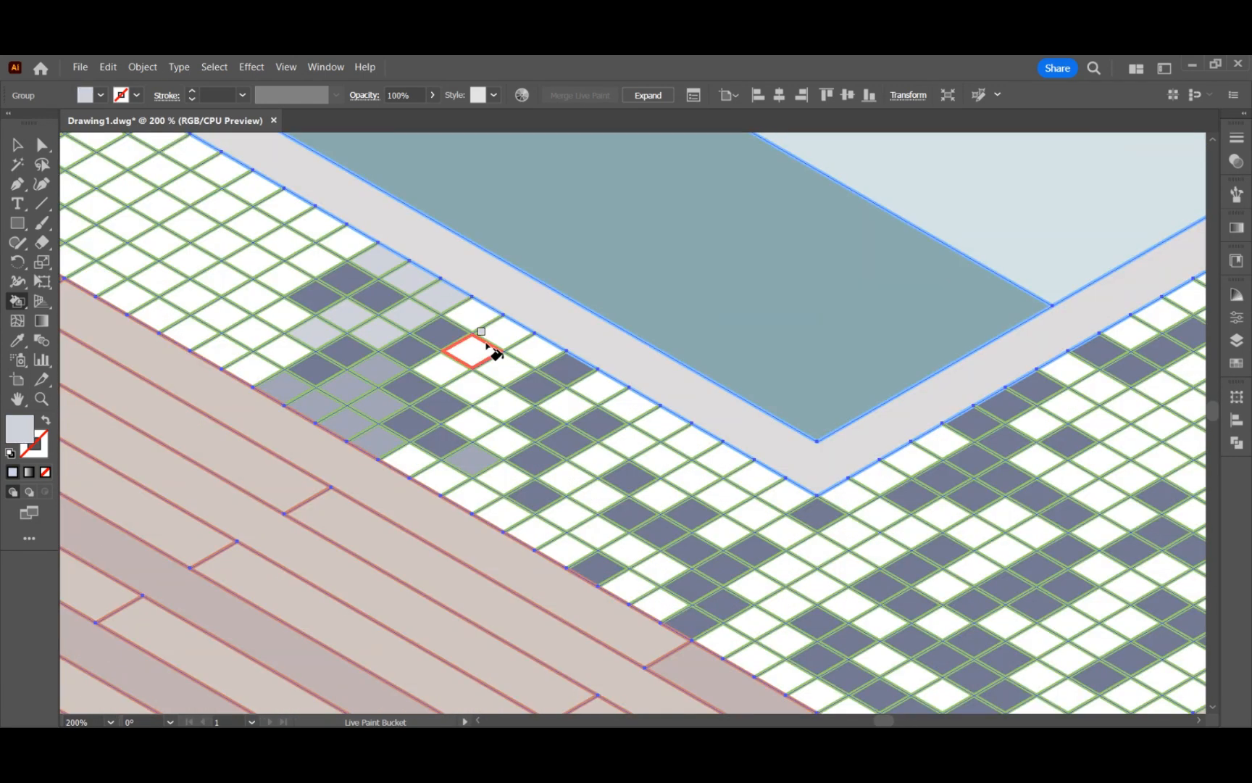
- Fill scattered white mosaic tiles near the pool's front corner with pale grey-lavender
left_click_drag(484, 348, 503, 440)
mouse_move(496, 516)
left_mouse_down()
mouse_move(561, 542)
mouse_move(588, 530)
left_mouse_up()
left_click_drag(689, 477, 785, 496)
left_click_drag(787, 532, 816, 550)
left_click(811, 585)
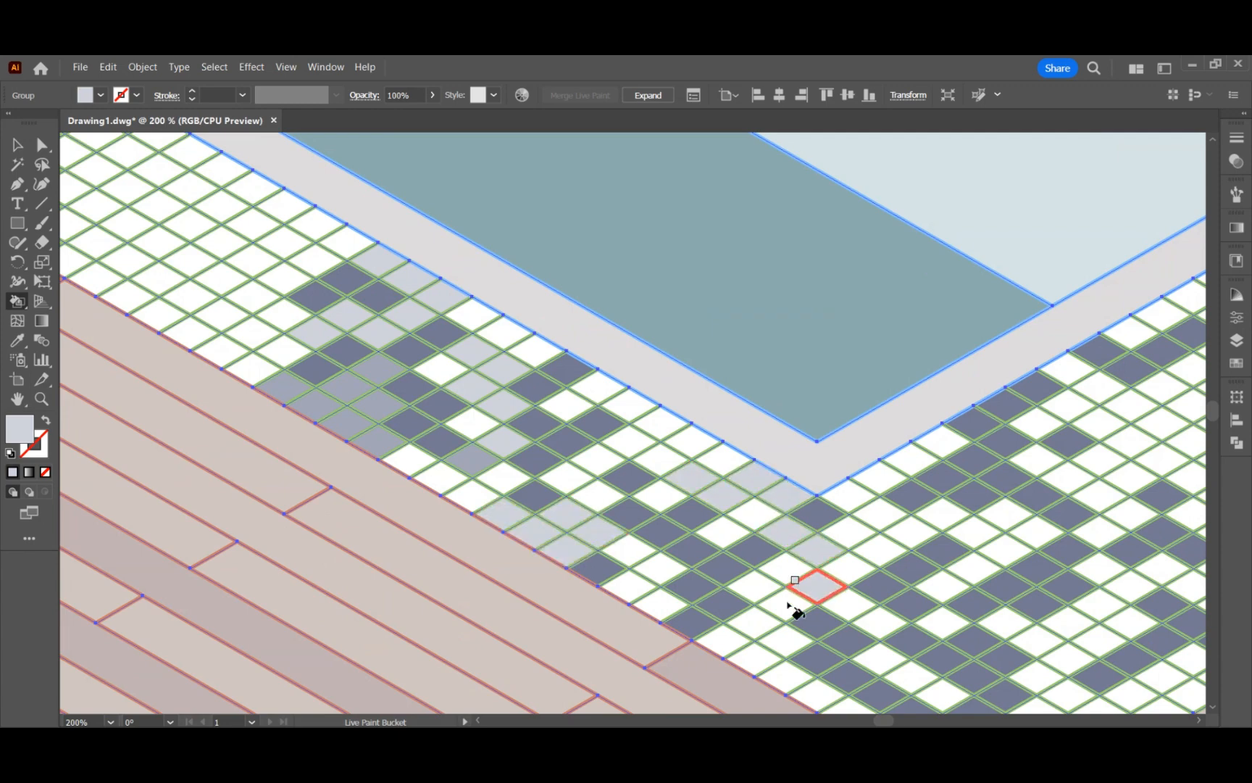
left_click_drag(788, 605, 786, 677)
- Fill the remaining white mosaic tiles along the pool's long side with grey-lavender
left_click_drag(221, 310, 252, 328)
left_click_drag(475, 511, 506, 494)
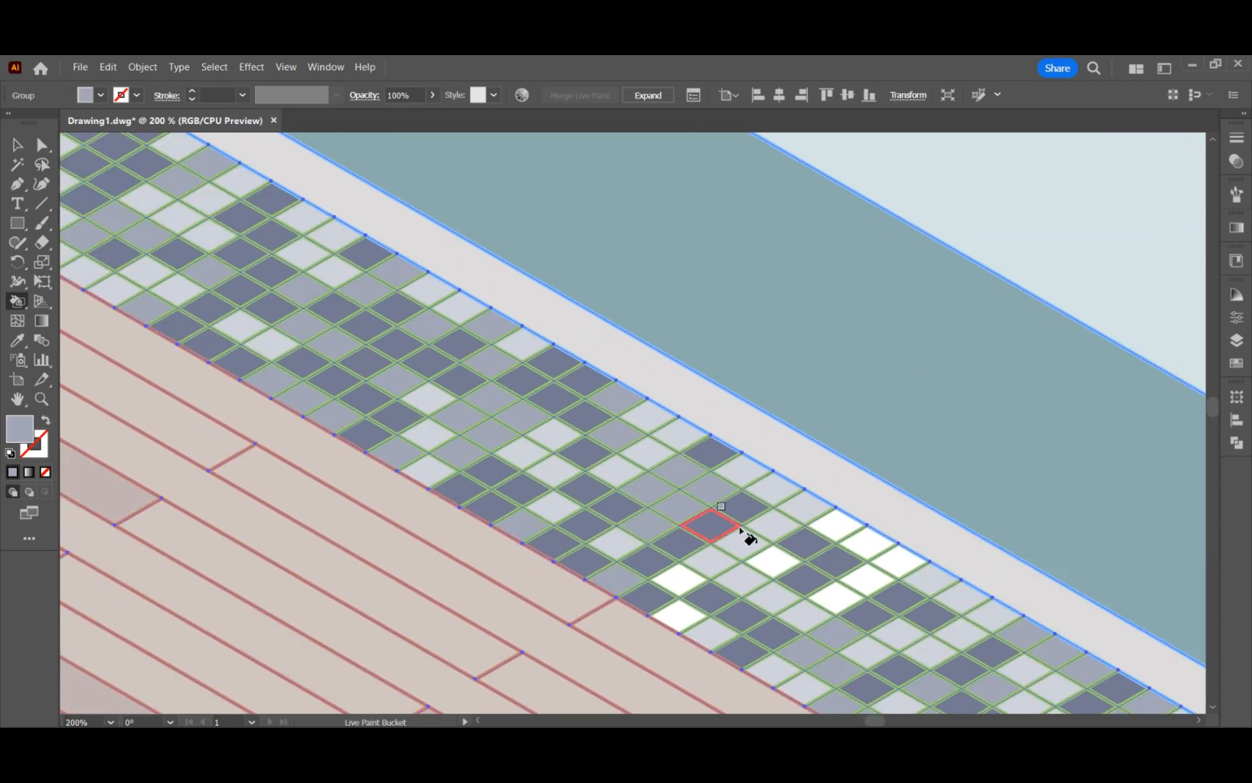
scroll(749, 537, "down", 1)
left_click(780, 557)
left_click_drag(812, 544, 899, 536)
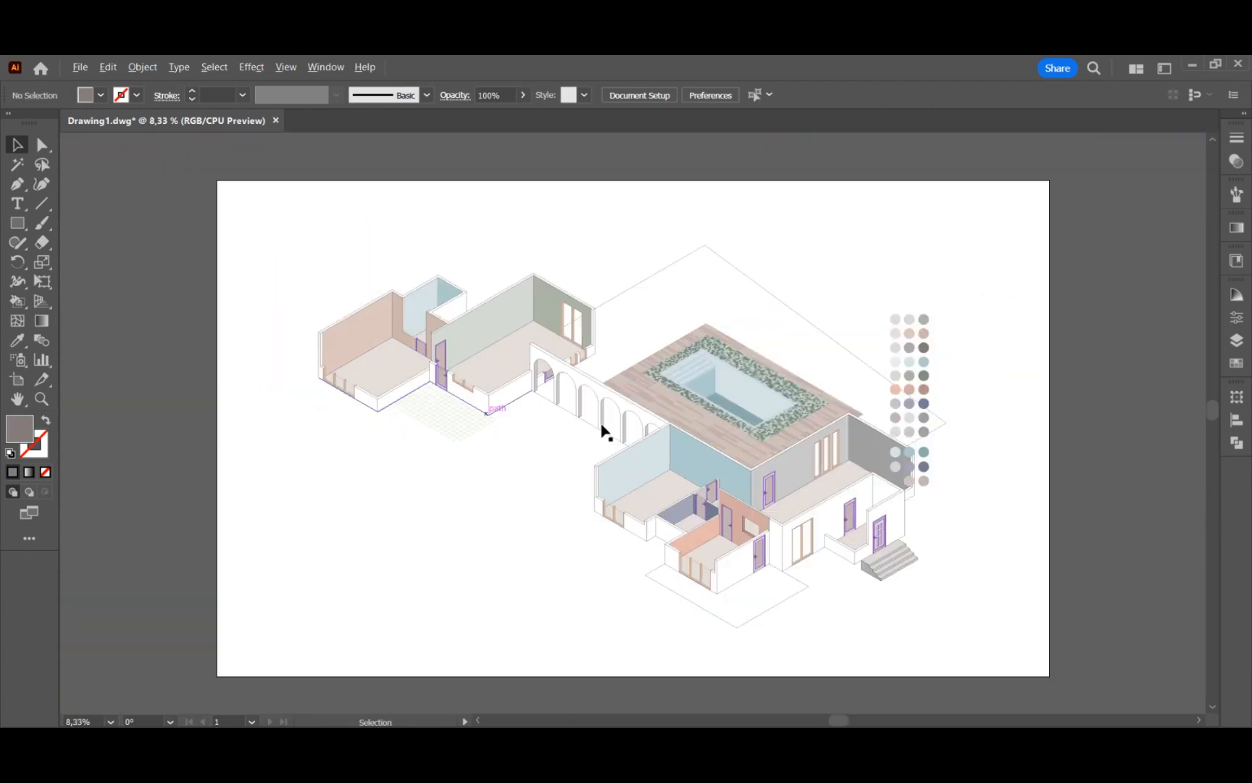
scroll(602, 431, "up", 1)
left_click_drag(1018, 453, 1105, 455)
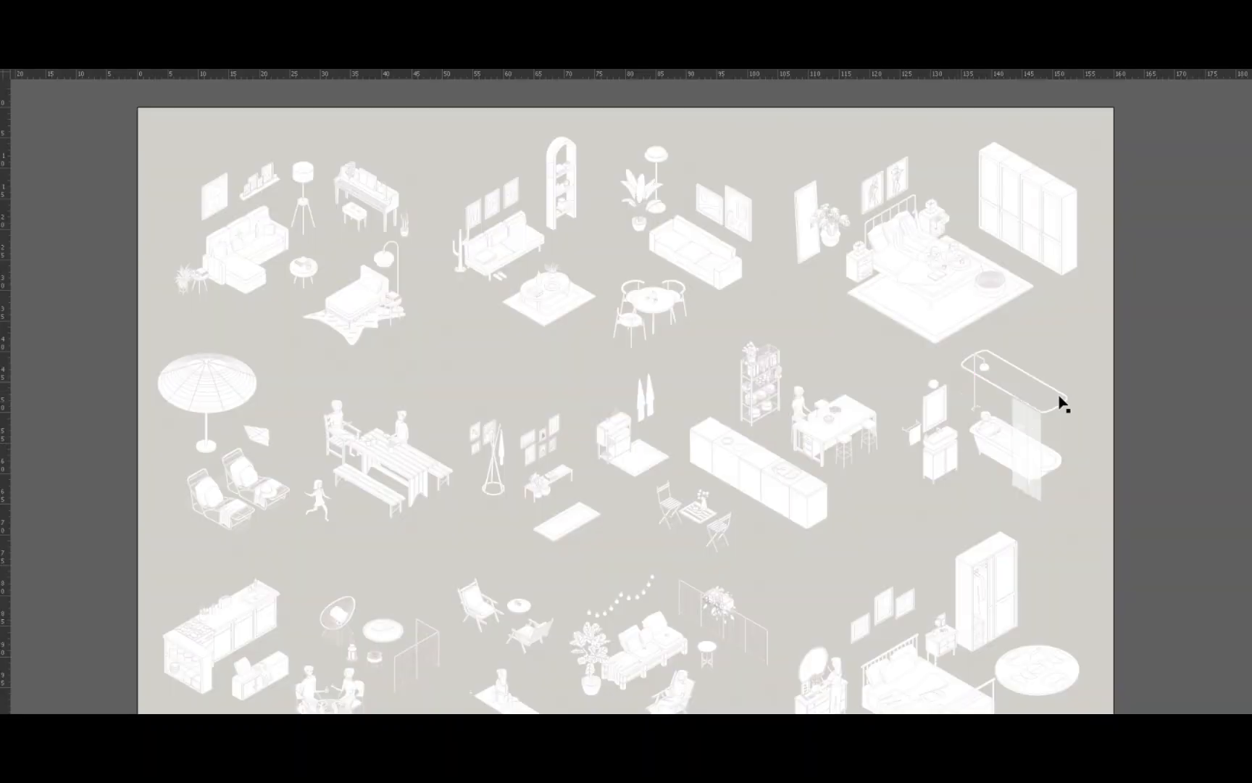
- Bring the white plaster, green grass and beige texture swatches from the asset library into the house drawing, placing them below the arcade
scroll(1222, 386, "down", 2)
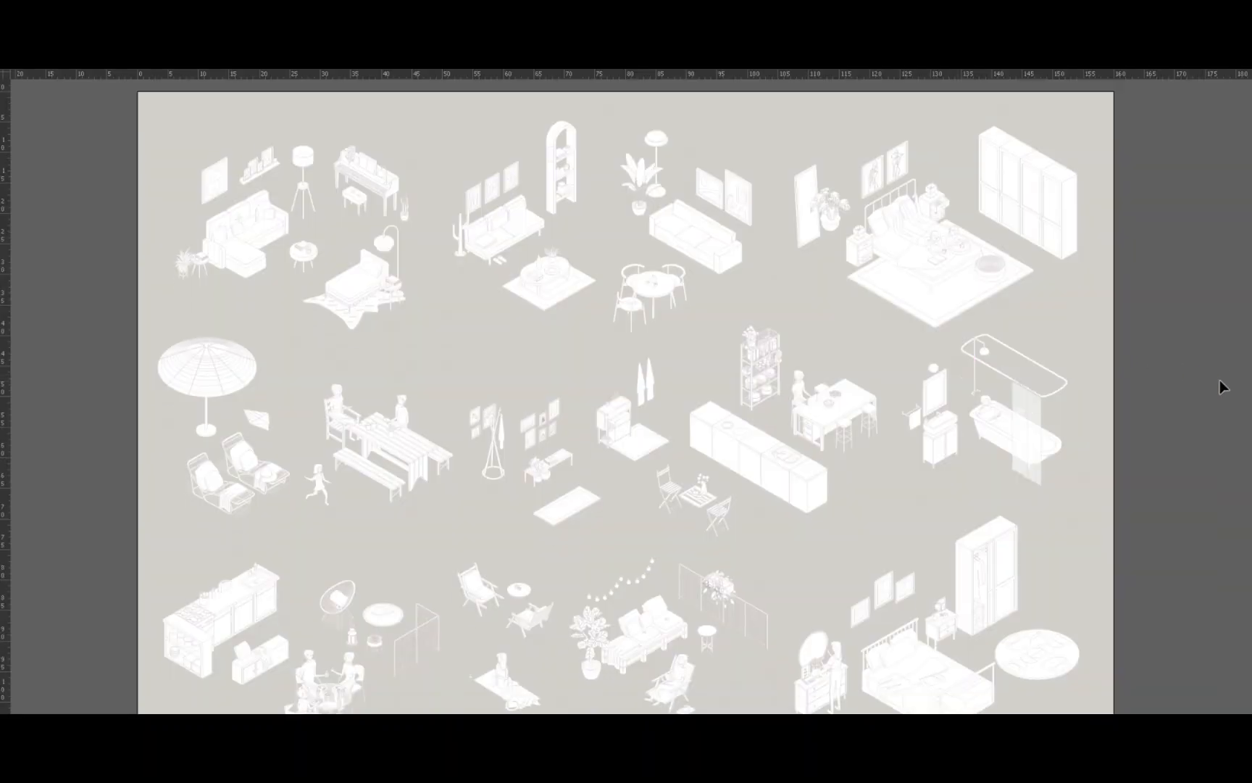
scroll(1187, 416, "down", 5)
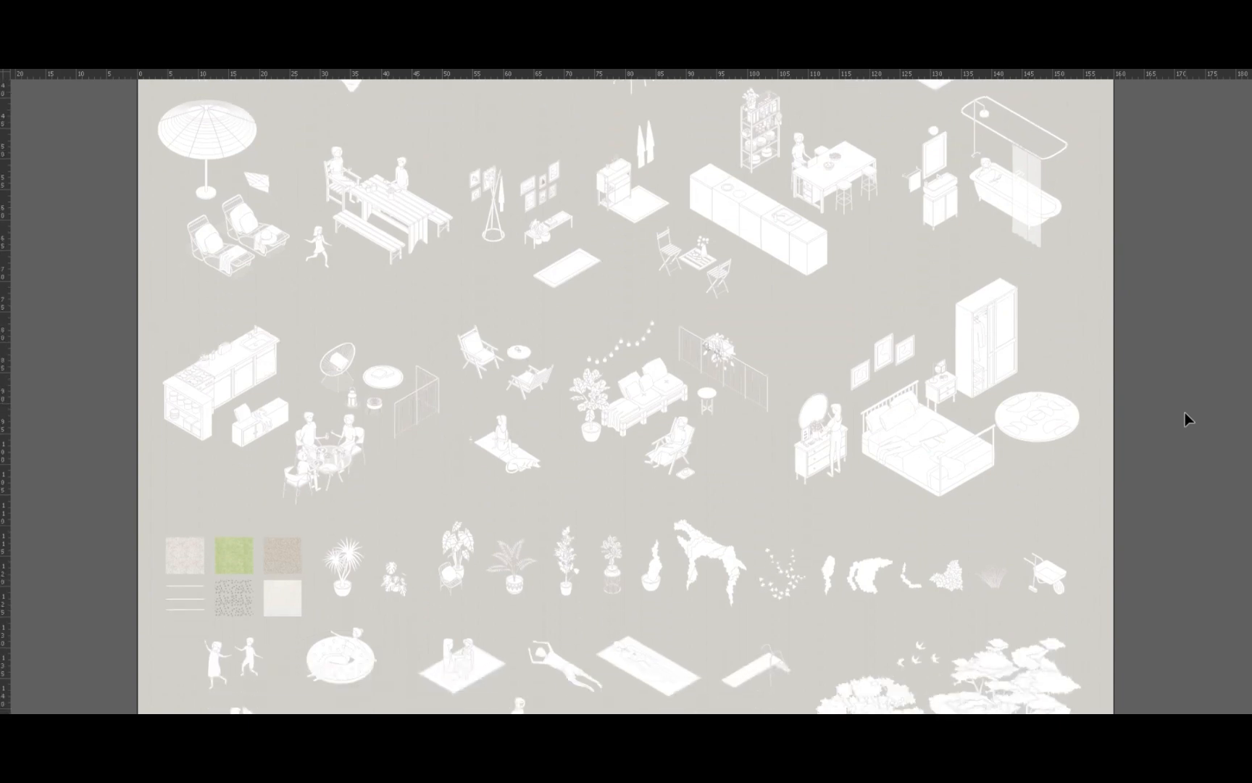
scroll(1185, 412, "down", 2)
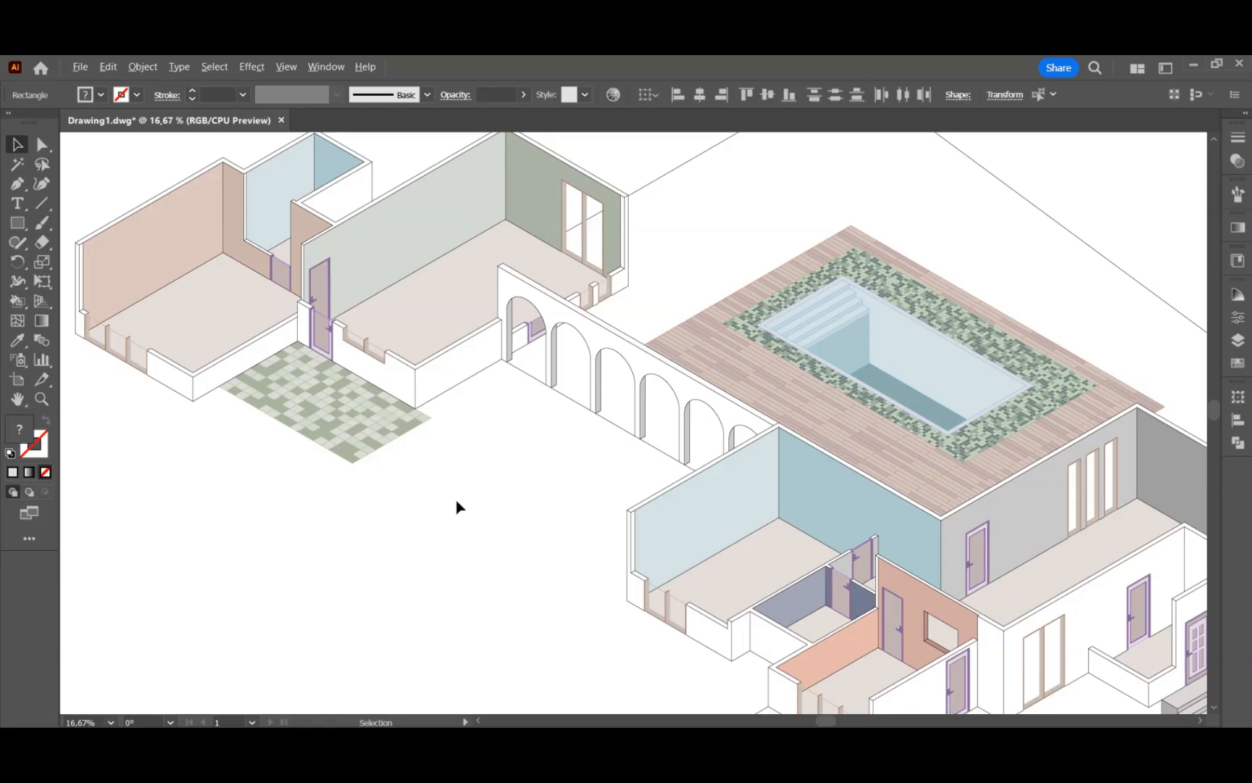
key("ctrl+v")
left_click_drag(630, 426, 502, 484)
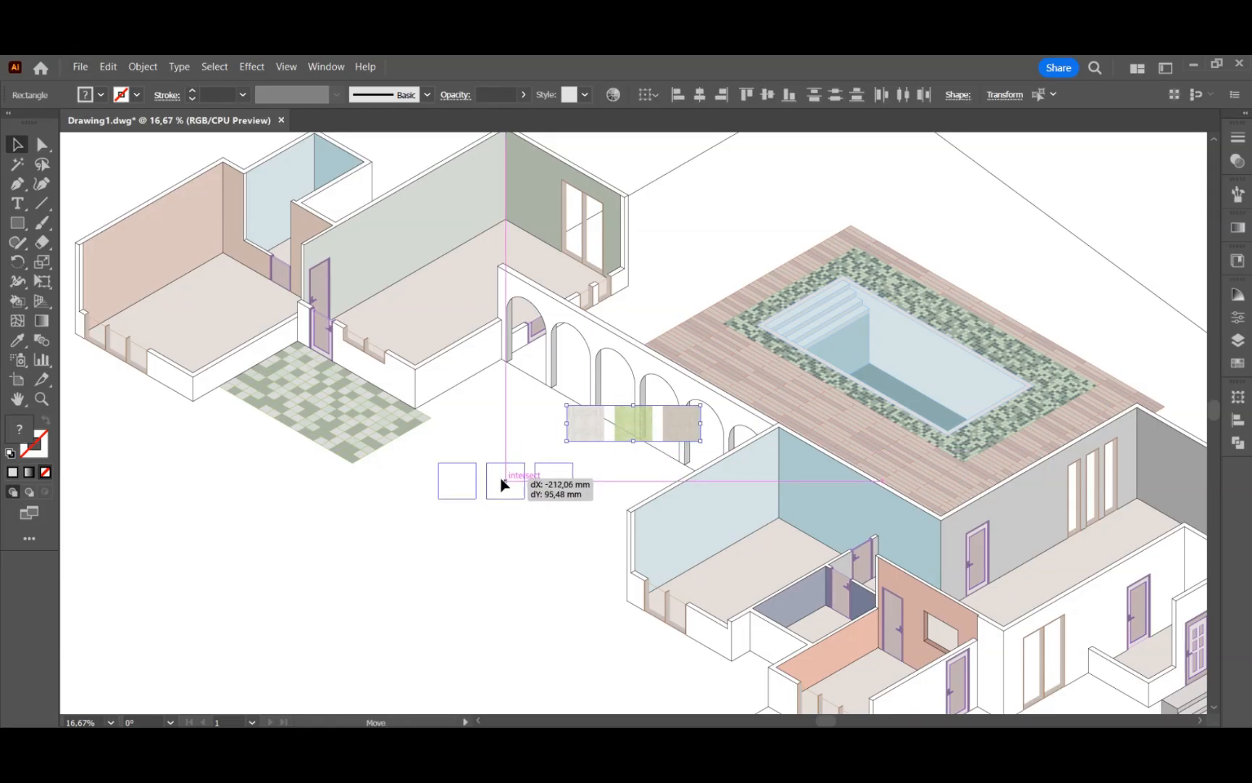
left_click_drag(619, 522, 628, 520)
- Fill the face of the arcade wall with the white plaster texture using the Live Paint Bucket
key("ctrl+a")
key("k")
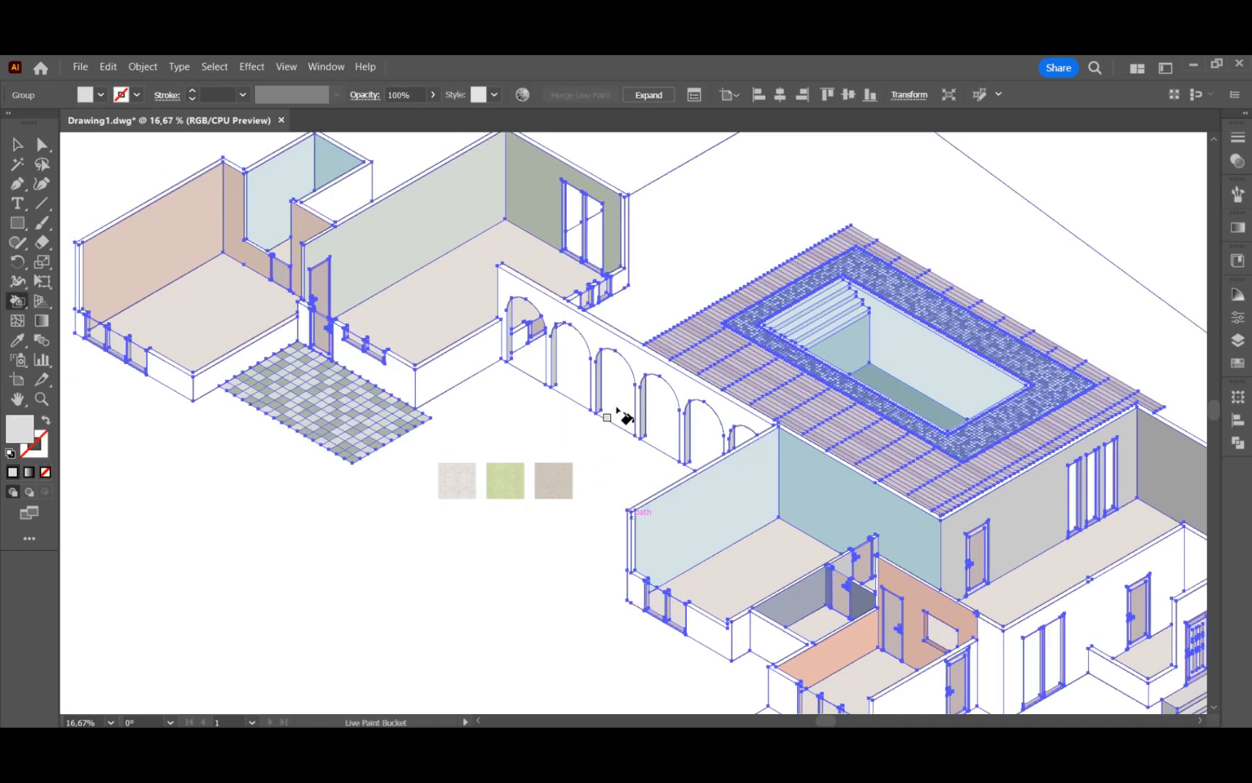
scroll(612, 397, "up", 2)
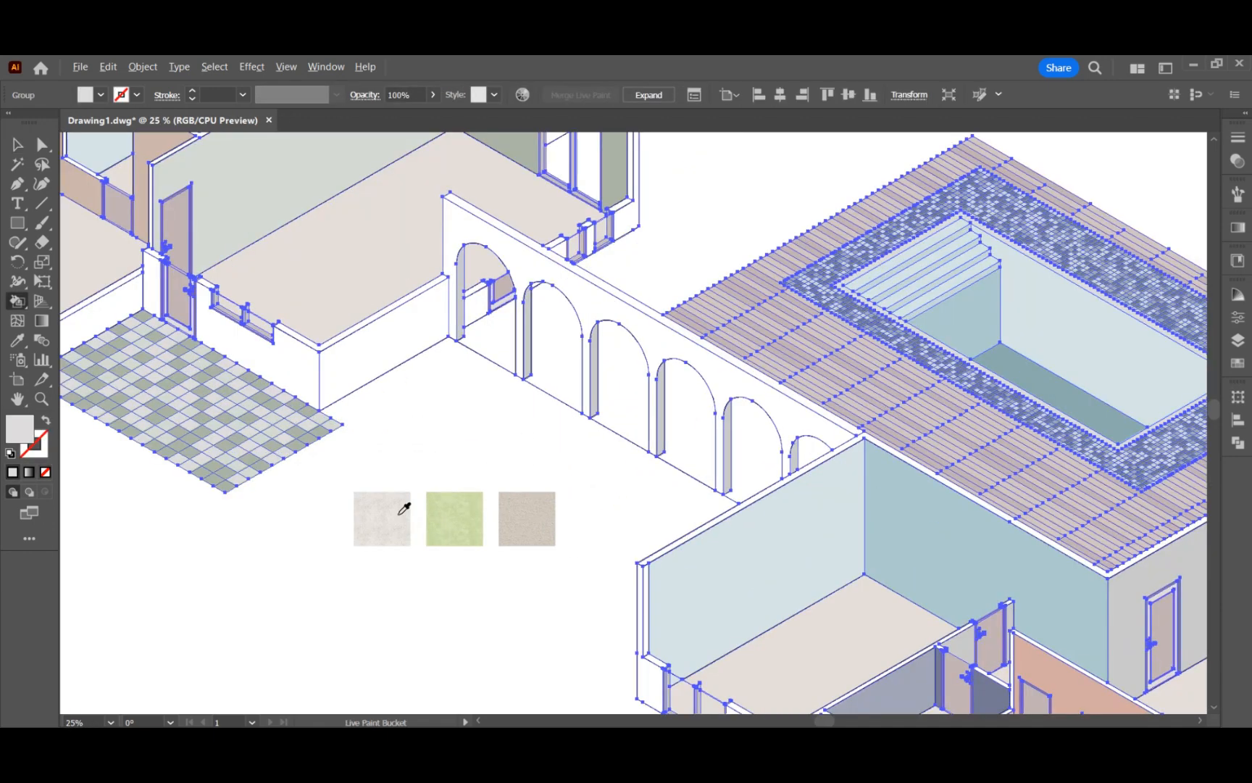
left_click(598, 299)
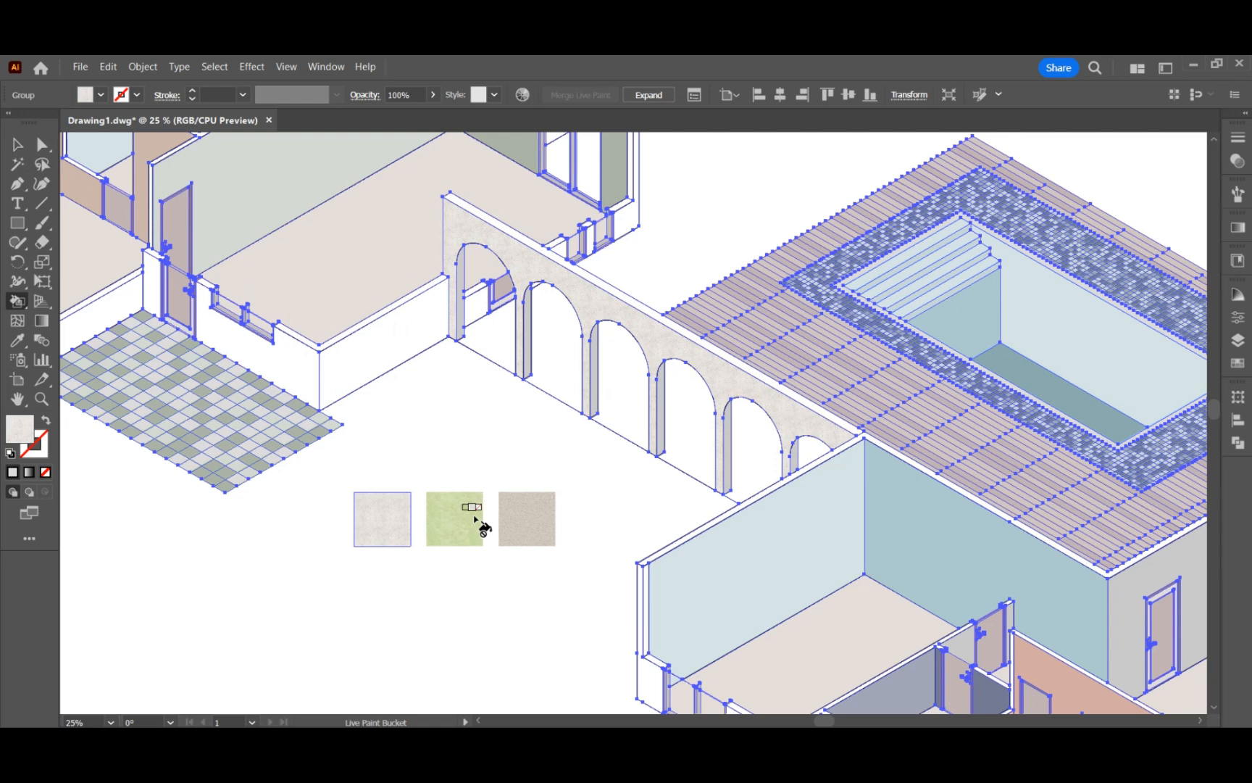
- Fill the openings of the arcade and the garden behind the pool with the green grass texture
left_click(627, 374)
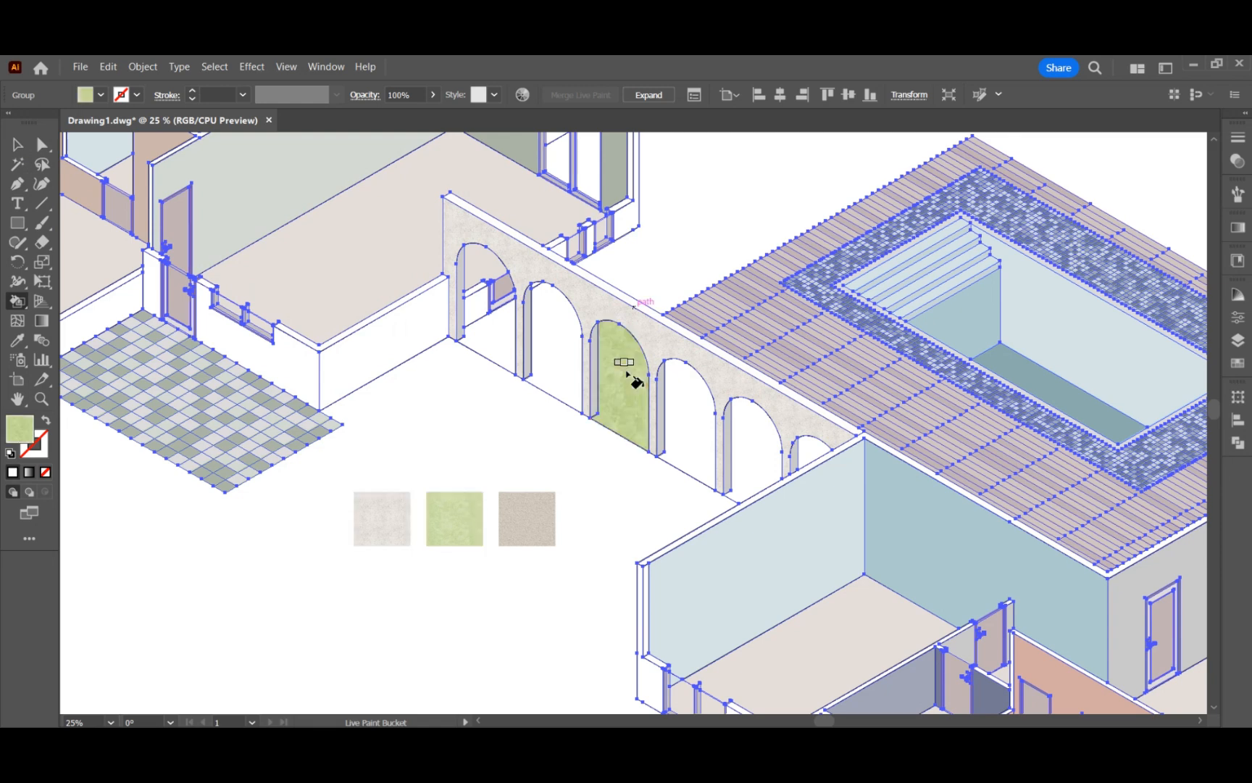
left_click(551, 365)
left_click(496, 339)
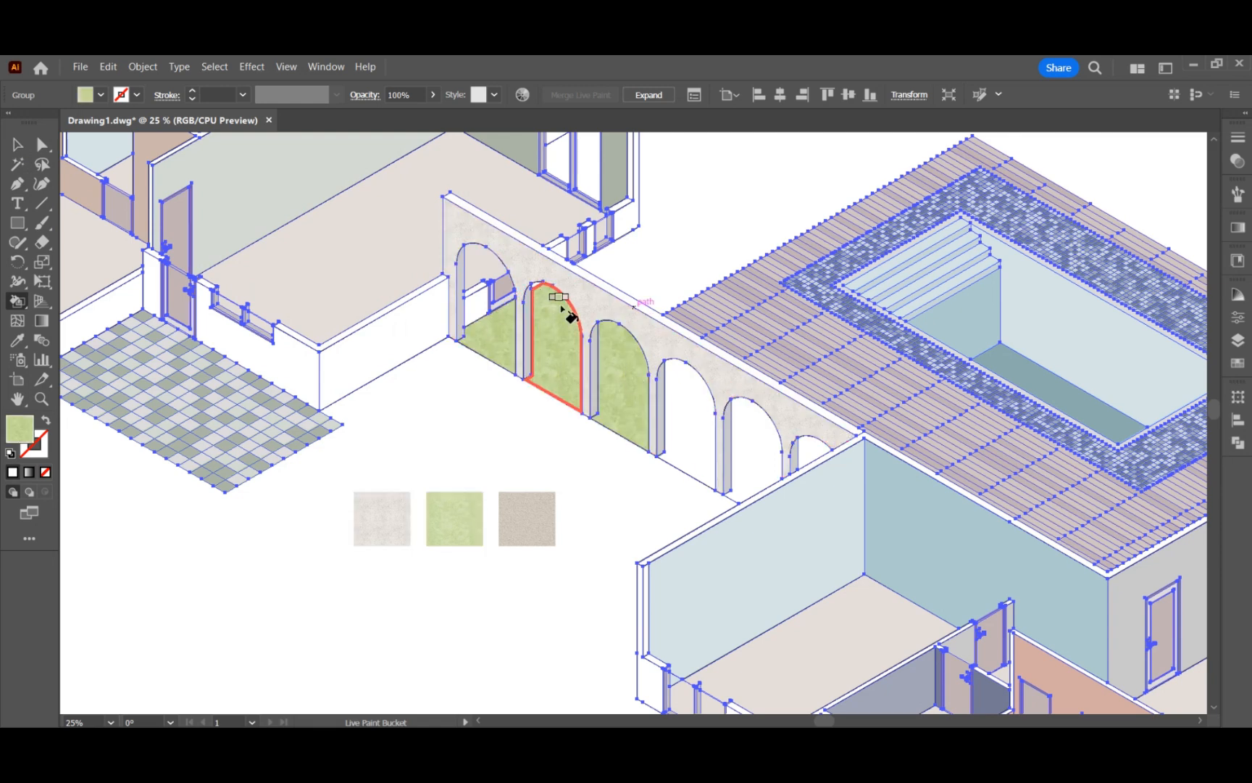
left_click(647, 281)
left_click(694, 412)
left_click(757, 443)
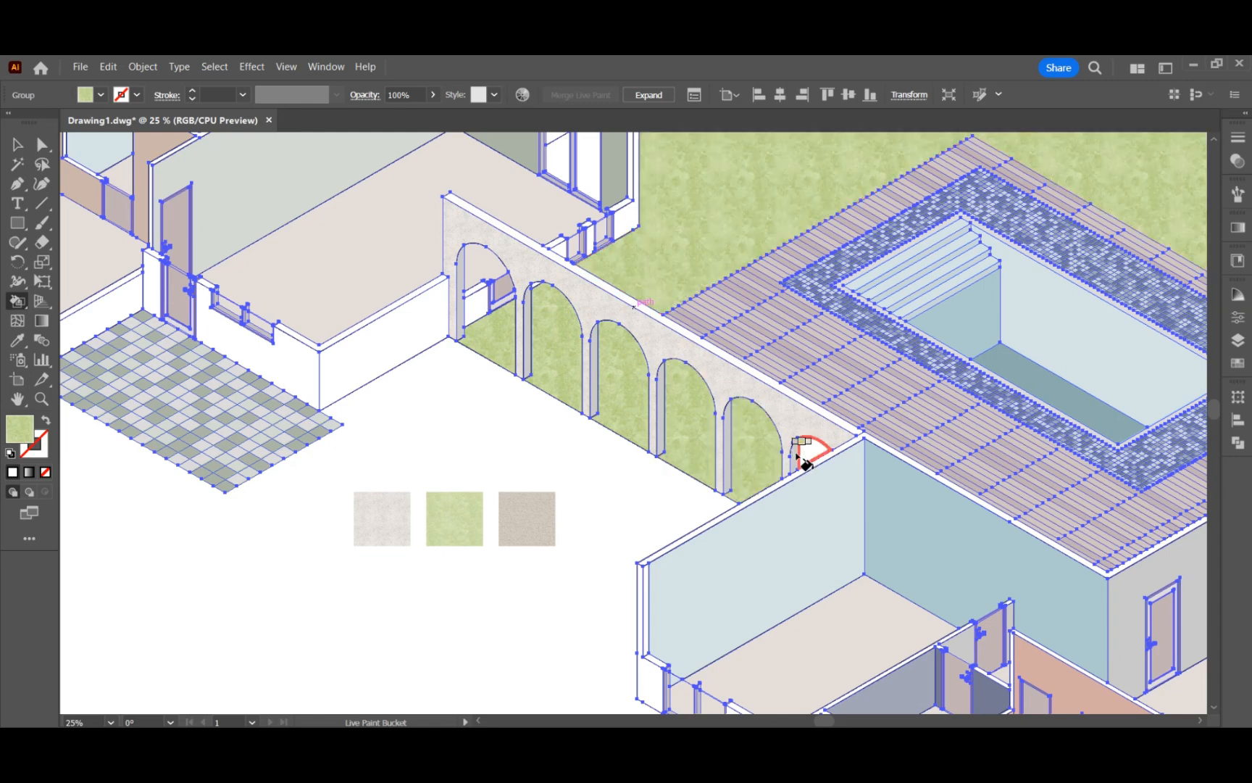
- Fill the small plot in front of the lowest room with the green grass texture and deselect the drawing
scroll(321, 600, "down", 3)
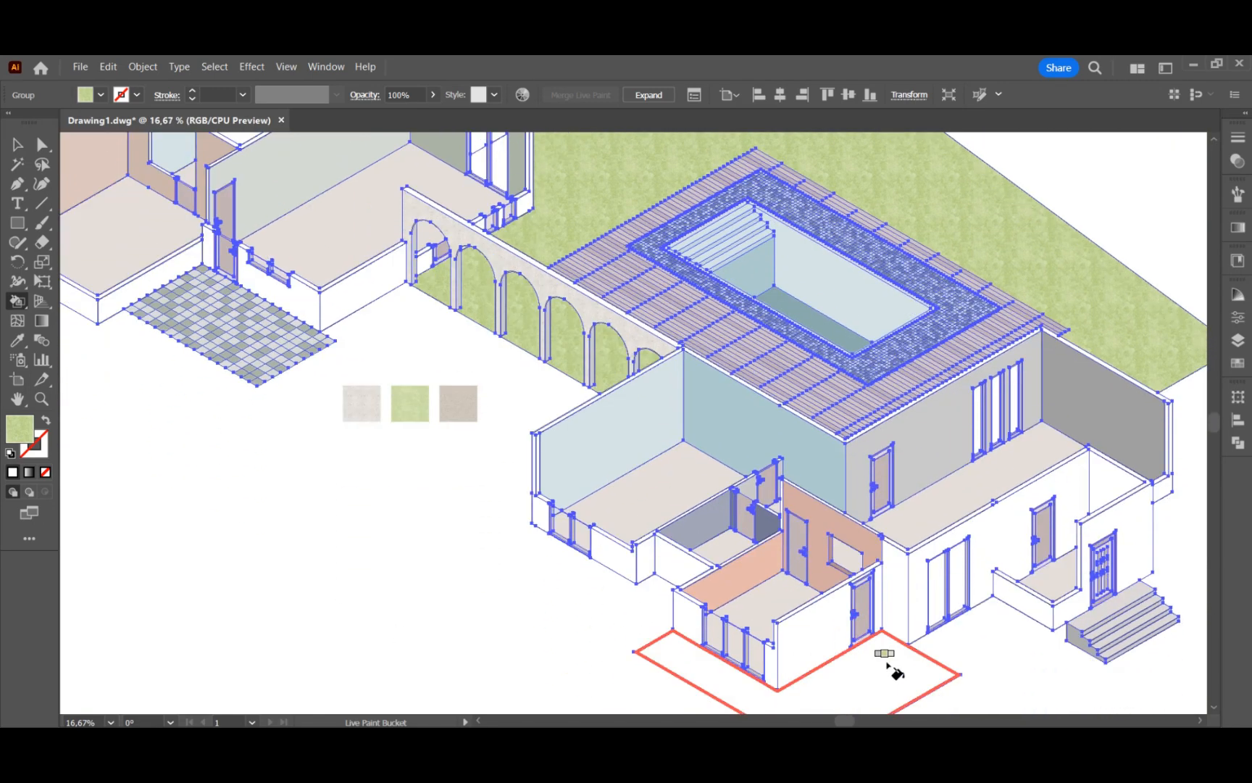
left_click(889, 671)
scroll(889, 671, "up", 1)
left_click(16, 144)
left_click(349, 547)
scroll(347, 551, "down", 1)
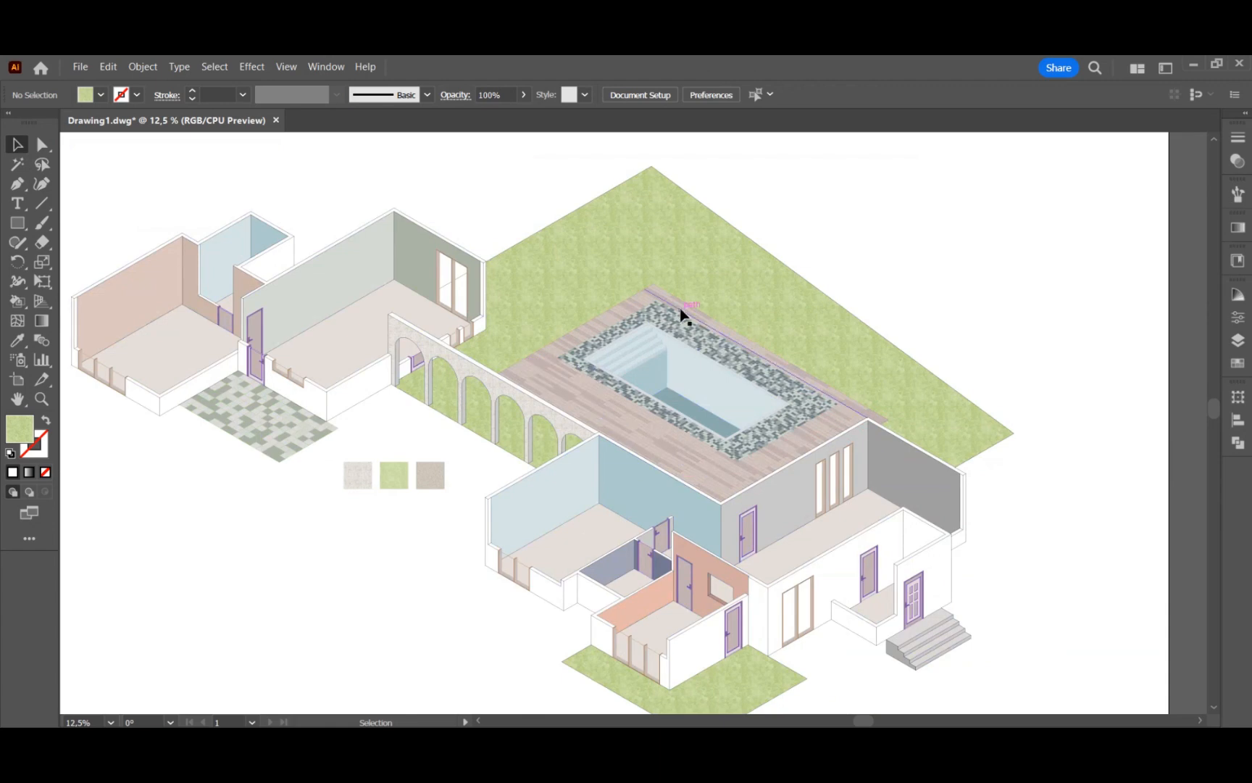
- Lock layer 1, make layer 2 visible and unlocked, and move layer 2 above layer 1
left_click(1238, 340)
left_click(1055, 340)
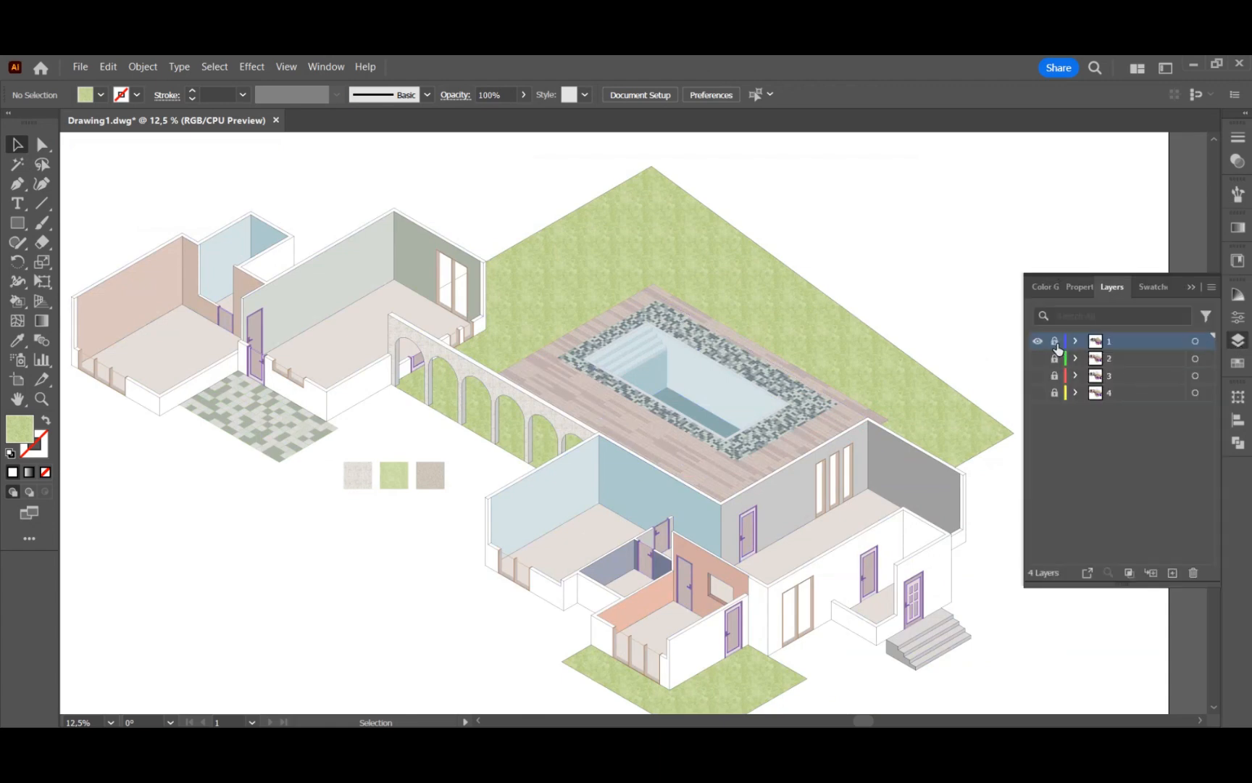
left_click(1038, 358)
mouse_move(1115, 358)
left_mouse_down()
mouse_move(1132, 361)
mouse_move(1133, 342)
left_mouse_up()
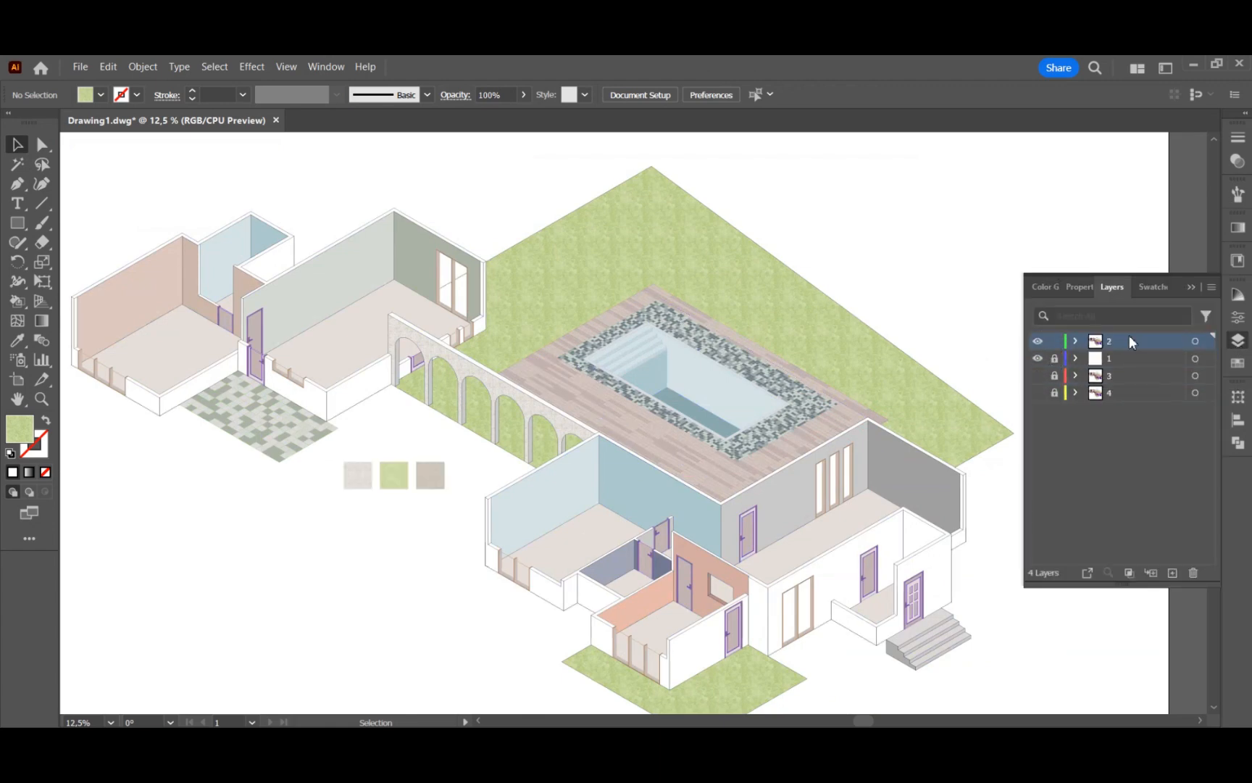
- Select layer 2's artwork and fill its garden area and arcade openings with the palette's dark sage green
left_click(1195, 341)
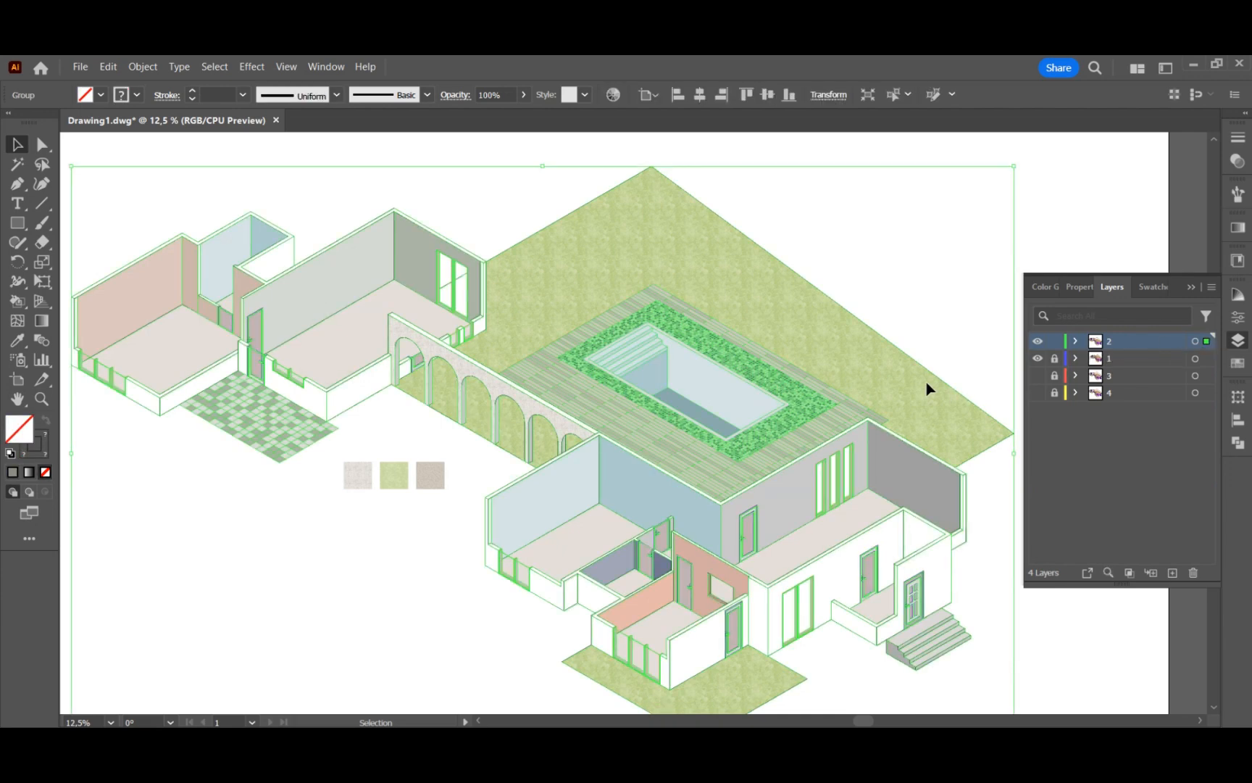
key("k")
scroll(796, 434, "down", 1)
left_click(278, 436, "alt")
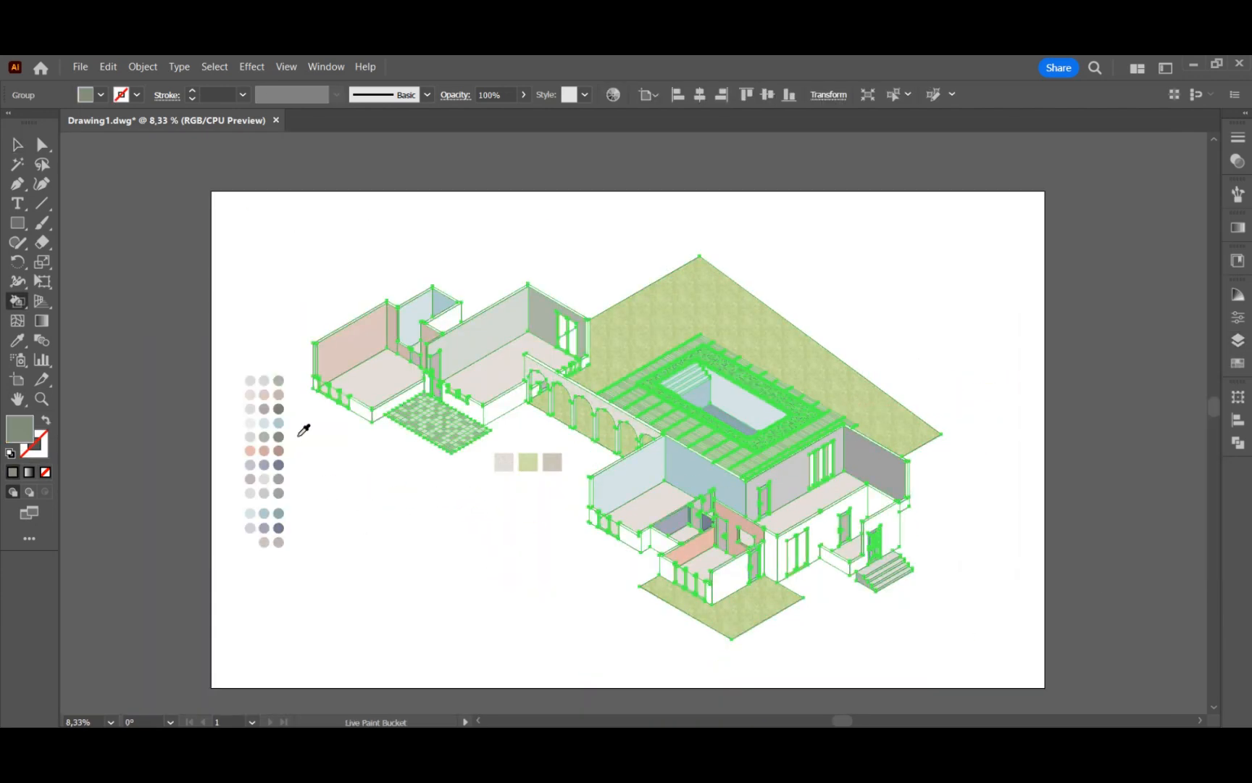
scroll(710, 314, "up", 1)
left_click(700, 316)
scroll(514, 384, "up", 1)
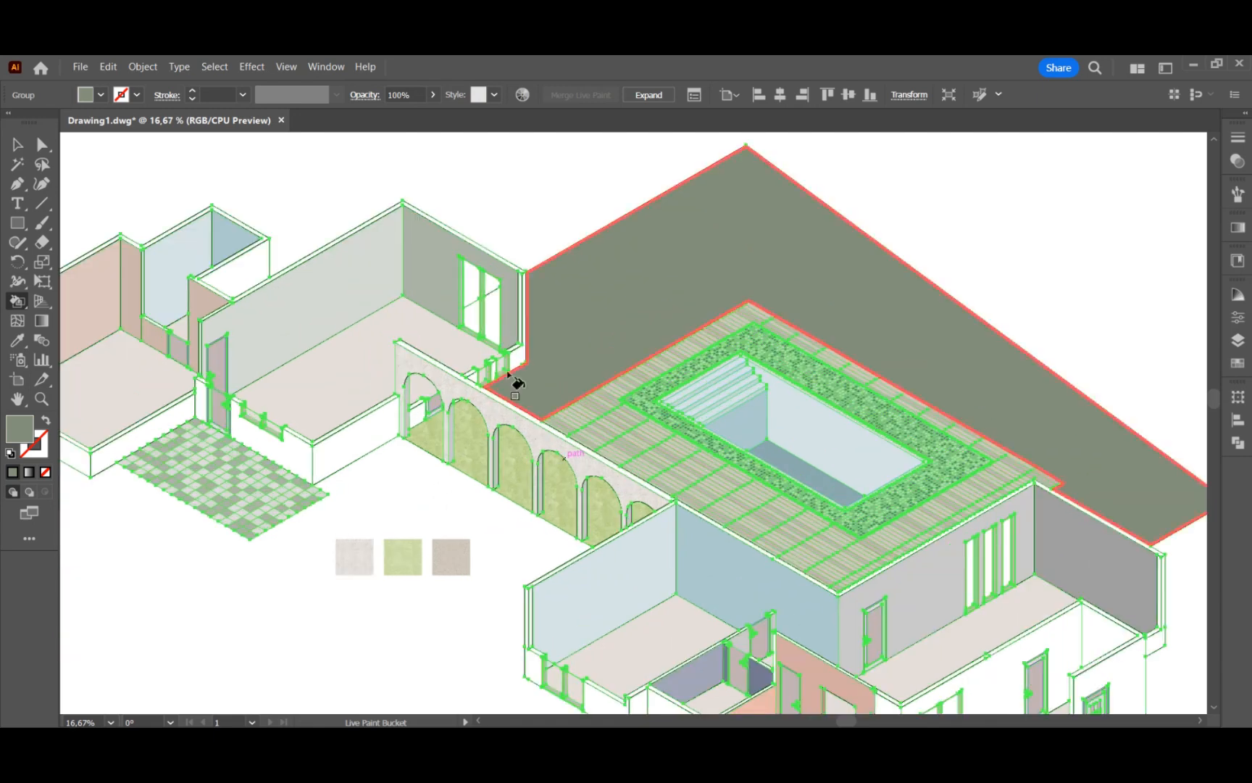
left_click_drag(484, 463, 614, 522)
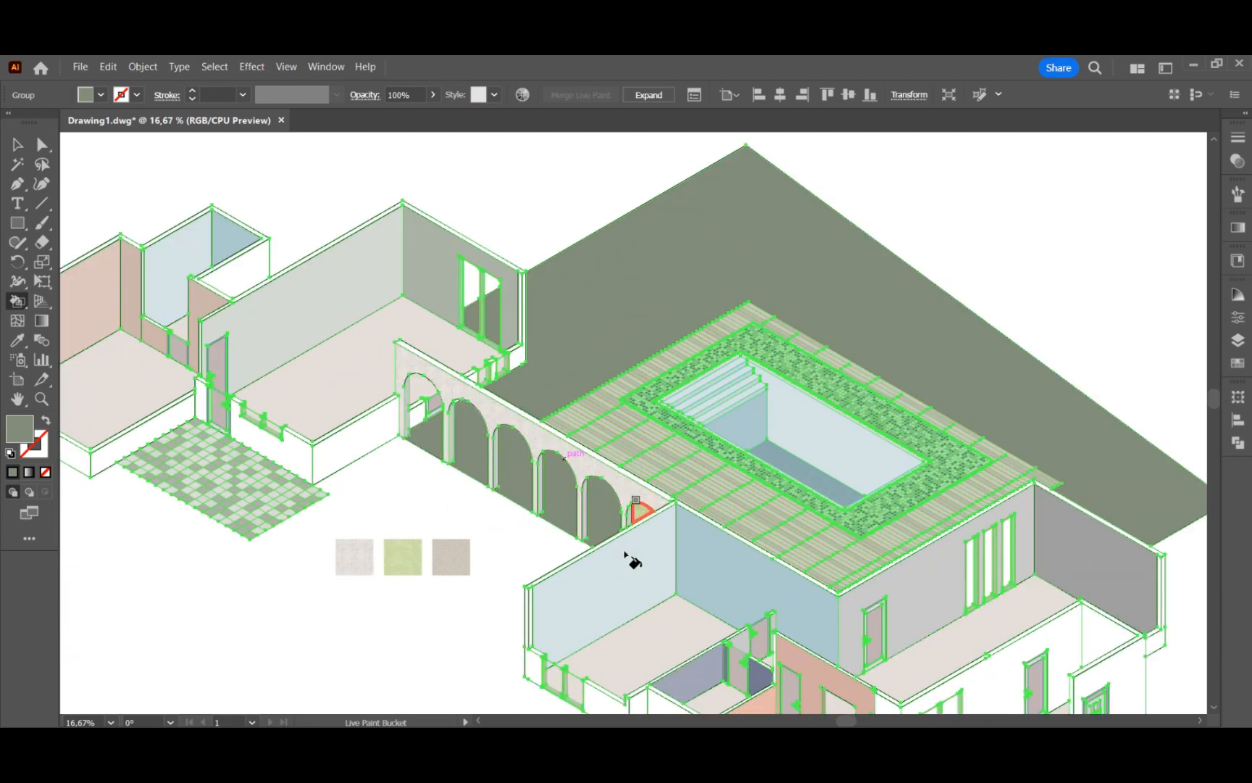
- Set the opacity of layer 2's sage green fills to 60% and deselect the artwork
key("v")
left_click(1237, 161)
left_click(1146, 163)
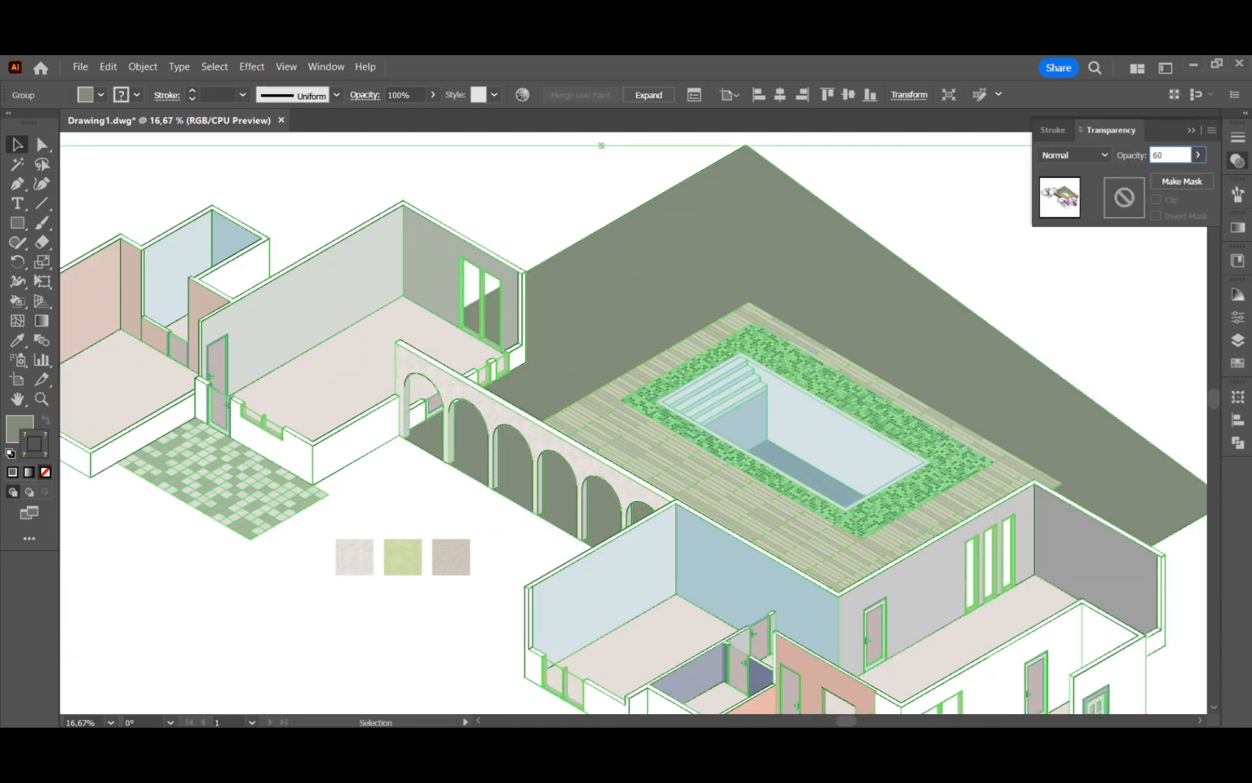
key("Return")
left_click(329, 545)
key("F7")
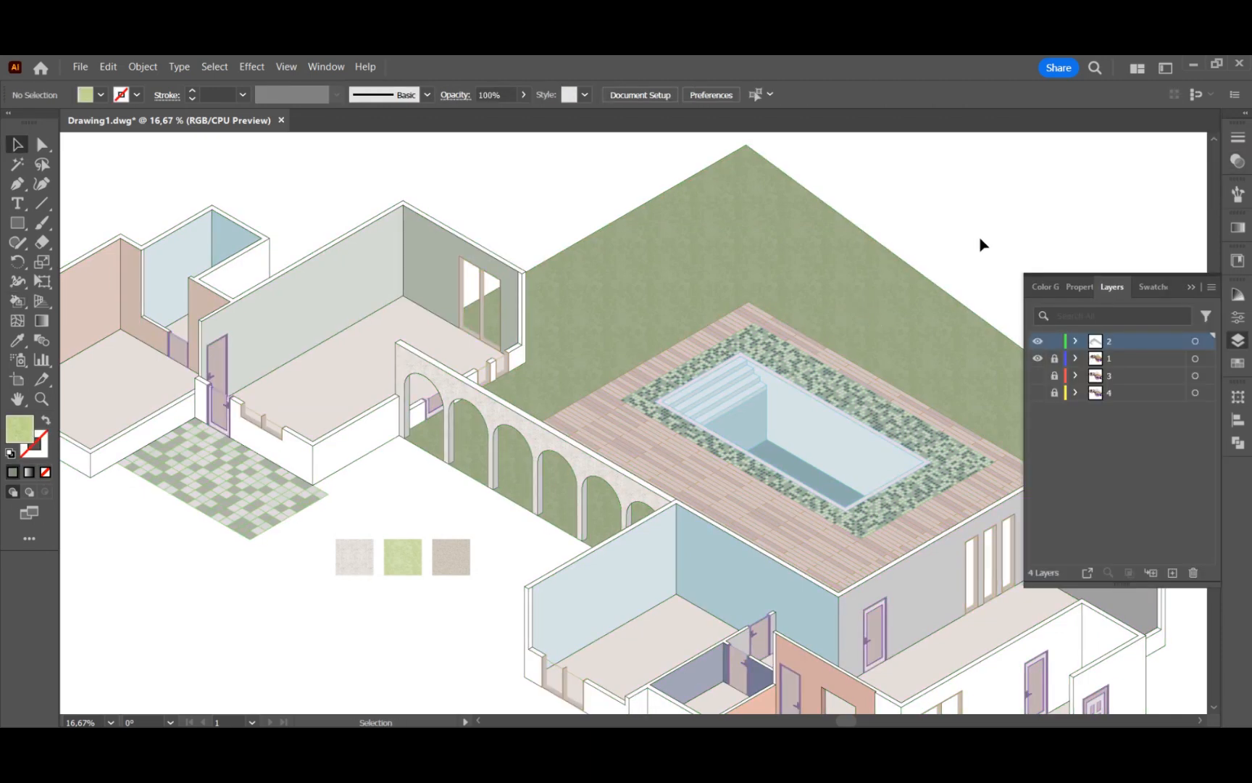
left_click(1191, 289)
- Create a new layer and trace the pool's inner outline on it with the Pen tool as a solid blue shape
left_click(19, 185)
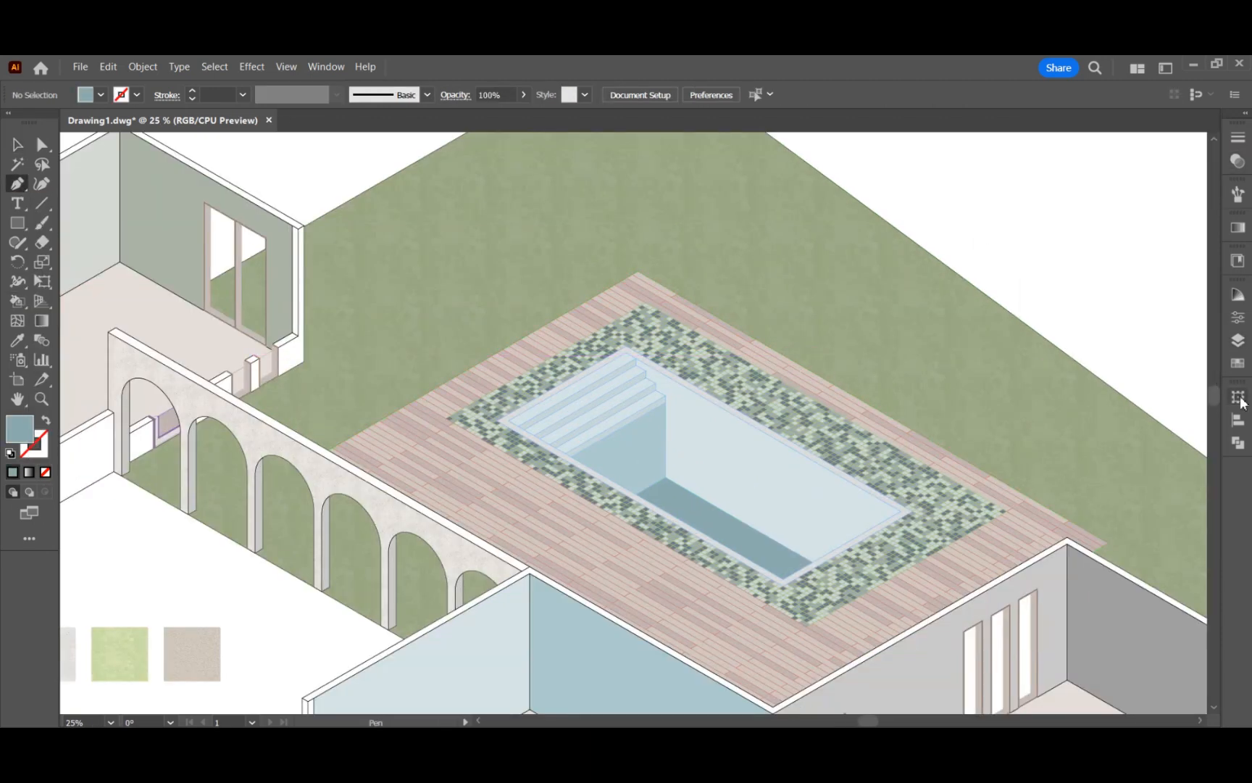
left_click(1238, 341)
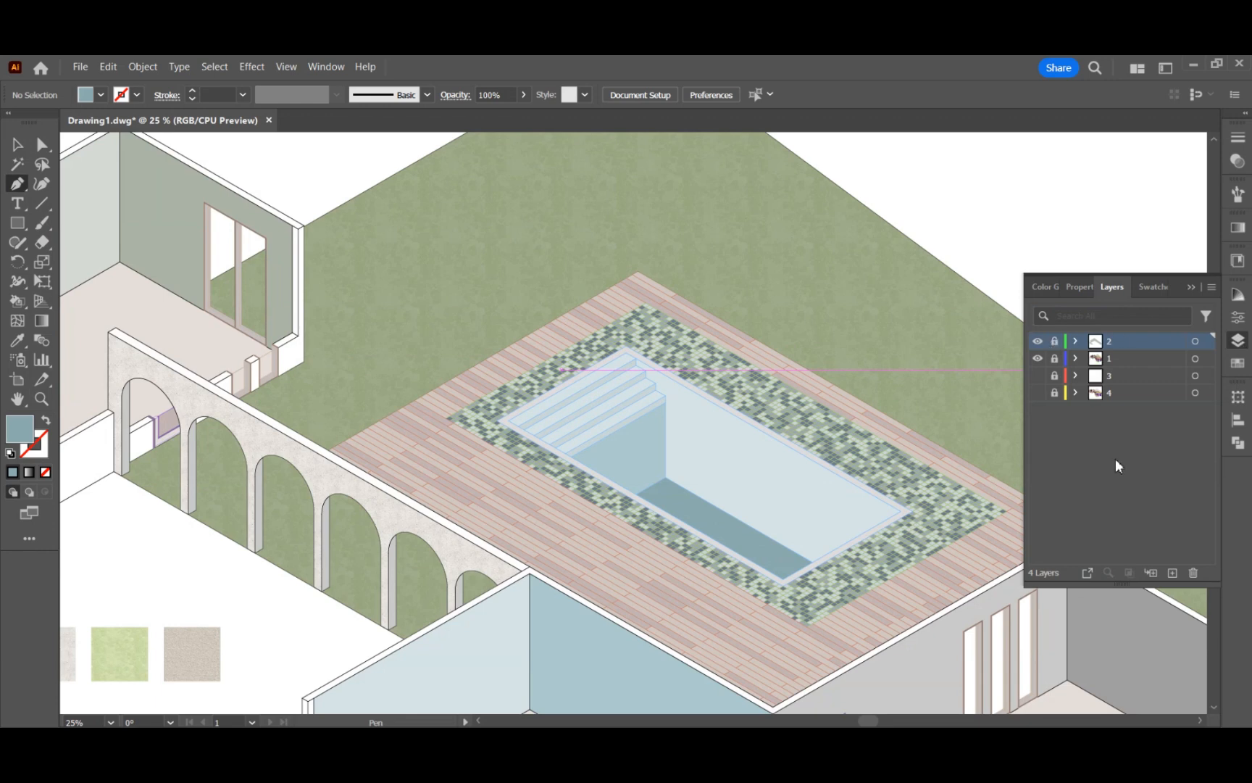
left_click(1173, 572)
left_click(510, 421)
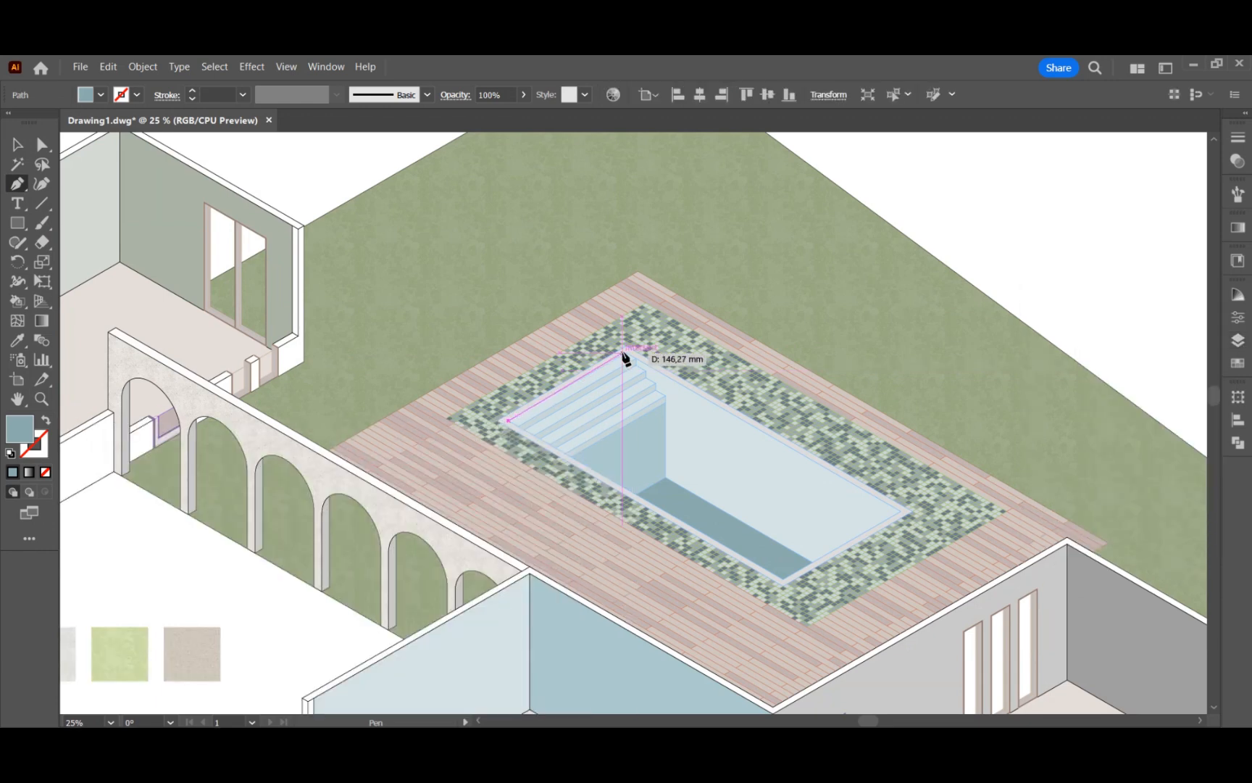
left_click(626, 352)
left_click(782, 580)
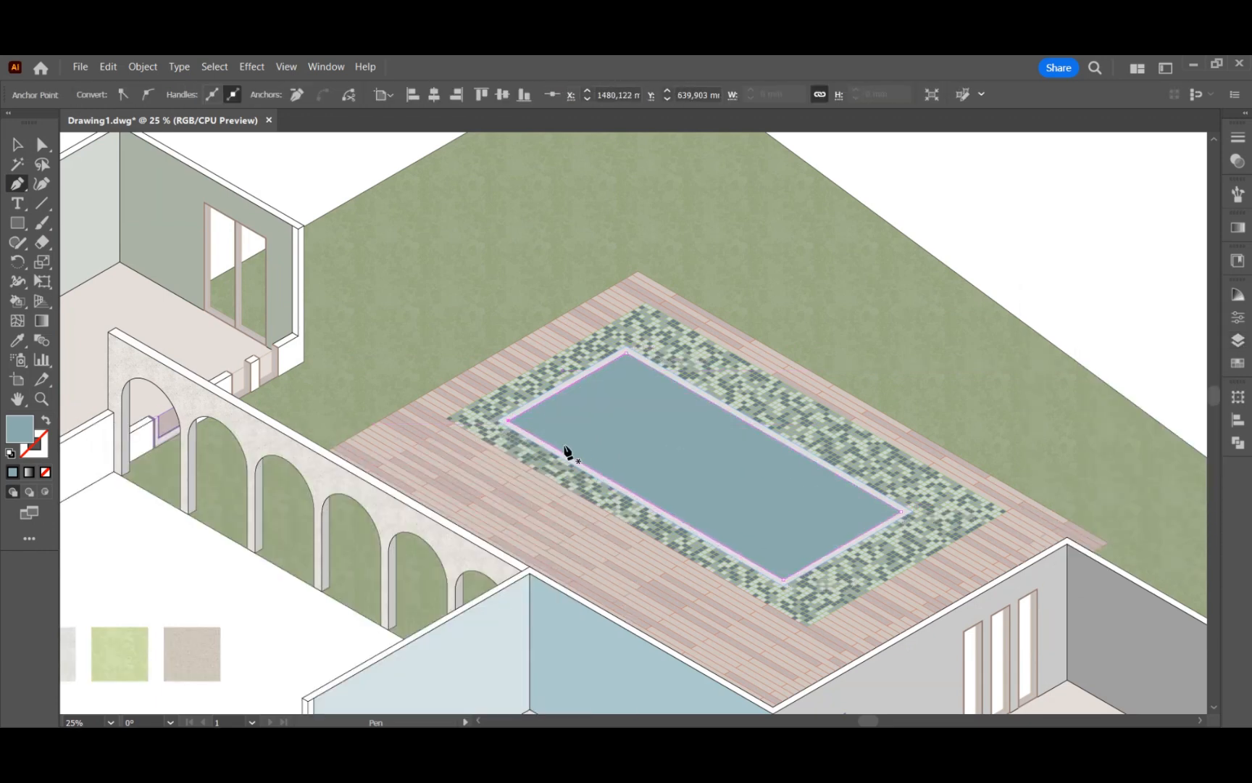
- Lower the opacity of the blue pool shape to 28% and deselect it
left_click(1237, 223)
left_click(1198, 154)
left_click_drag(1203, 175, 1153, 178)
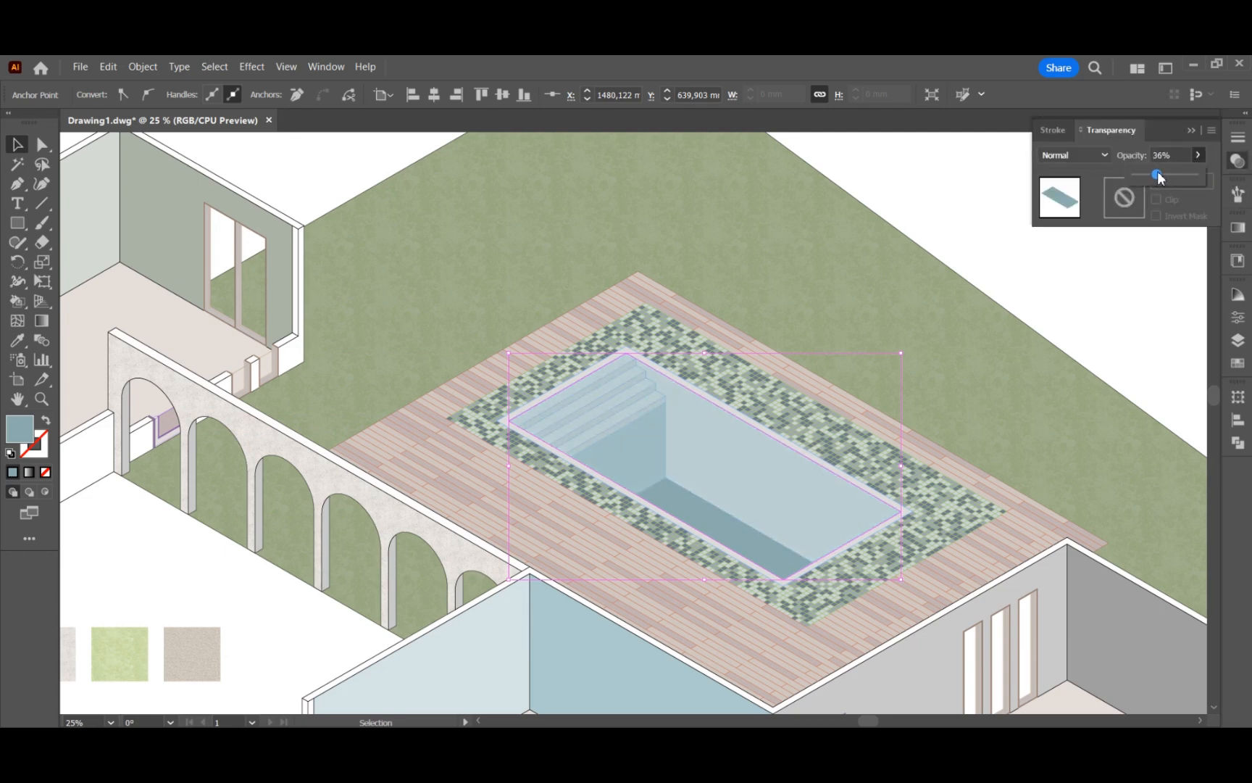
left_click(1030, 335)
scroll(897, 416, "down", 1)
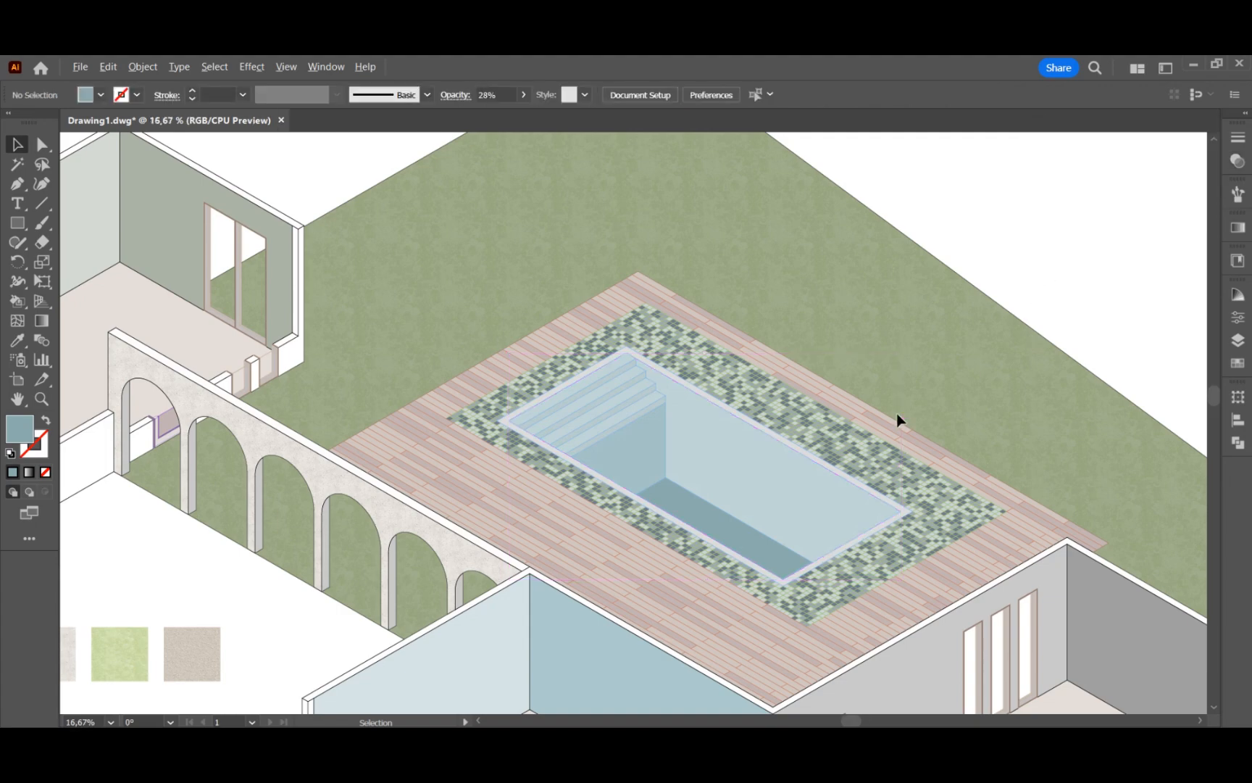
- Change the fill of the semi-transparent pool shape to a paler blue using the colour picker
left_click(804, 413)
double_click(19, 429)
left_click(419, 303)
left_click_drag(725, 234, 508, 272)
left_click(594, 330)
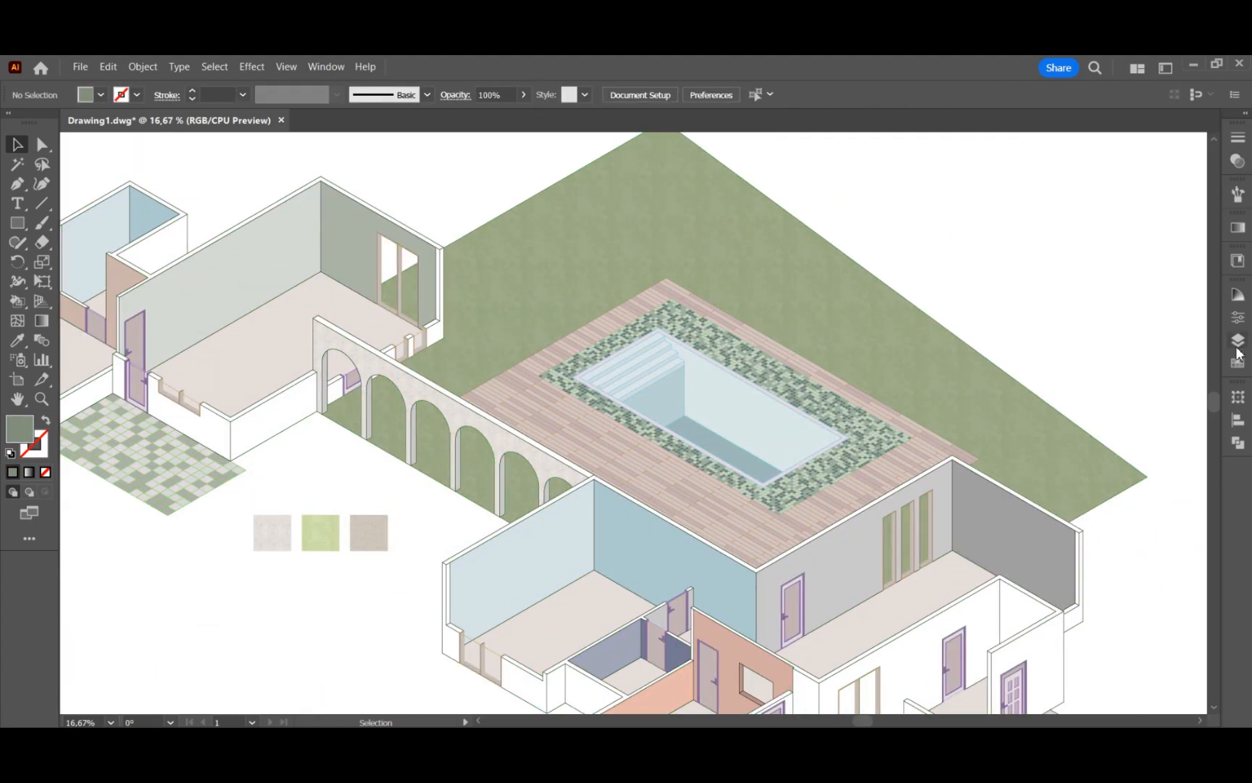
- Unlock Layer 5 and make it the active layer, then lock layer 2
left_click(1236, 342)
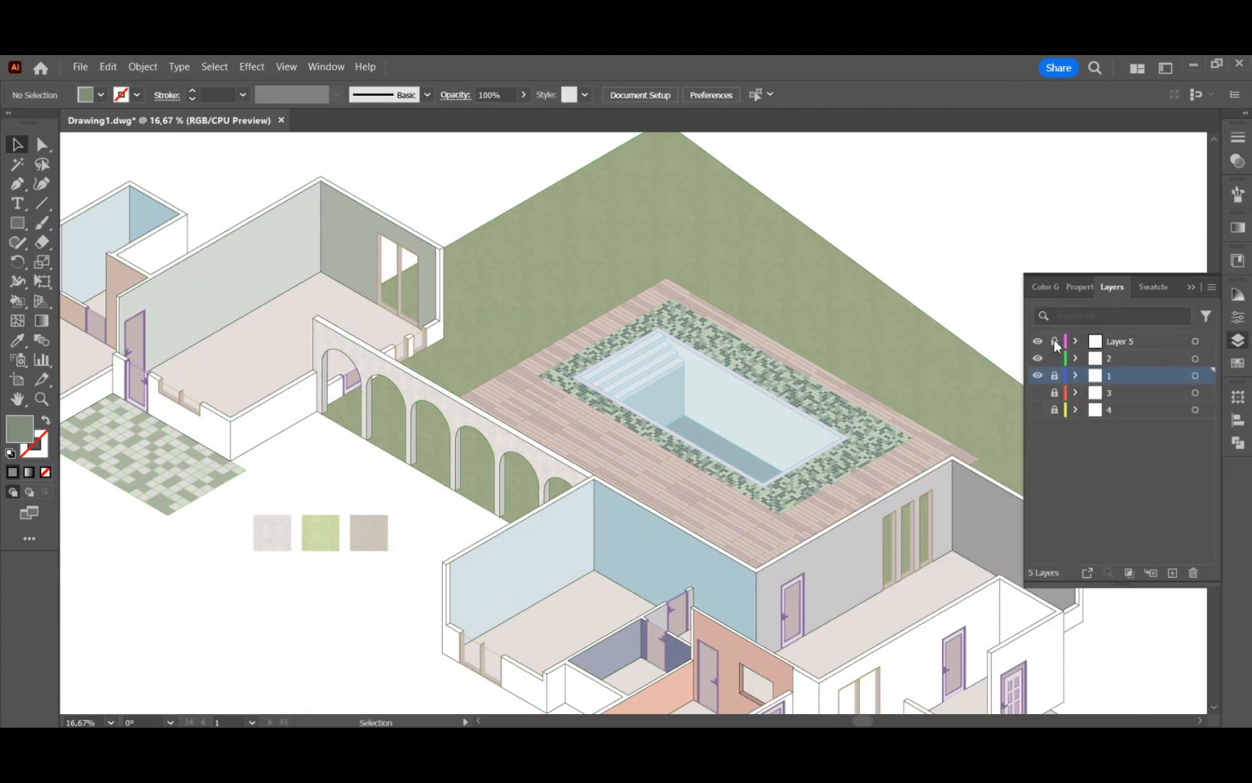
left_click(1128, 343)
left_click(1054, 358)
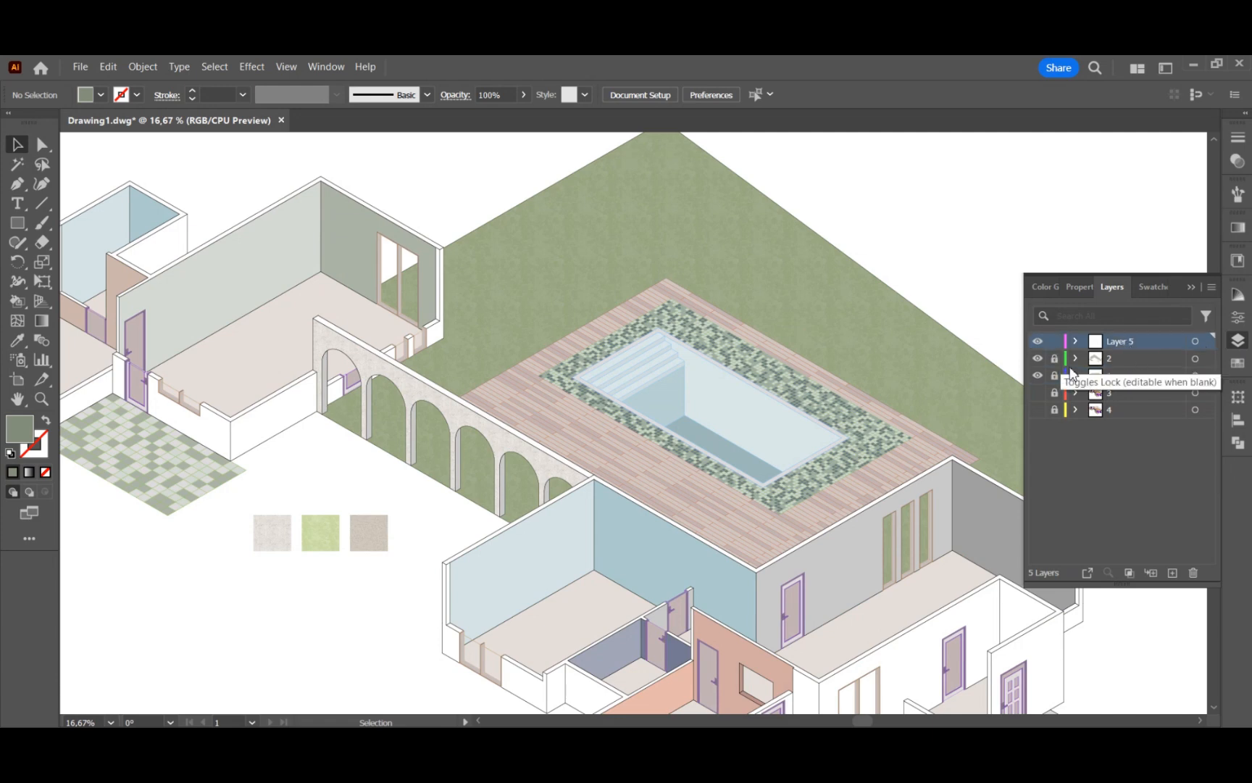
- Sample a very pale blue with the Eyedropper as the fill colour for the window glass
scroll(332, 276, "up", 4)
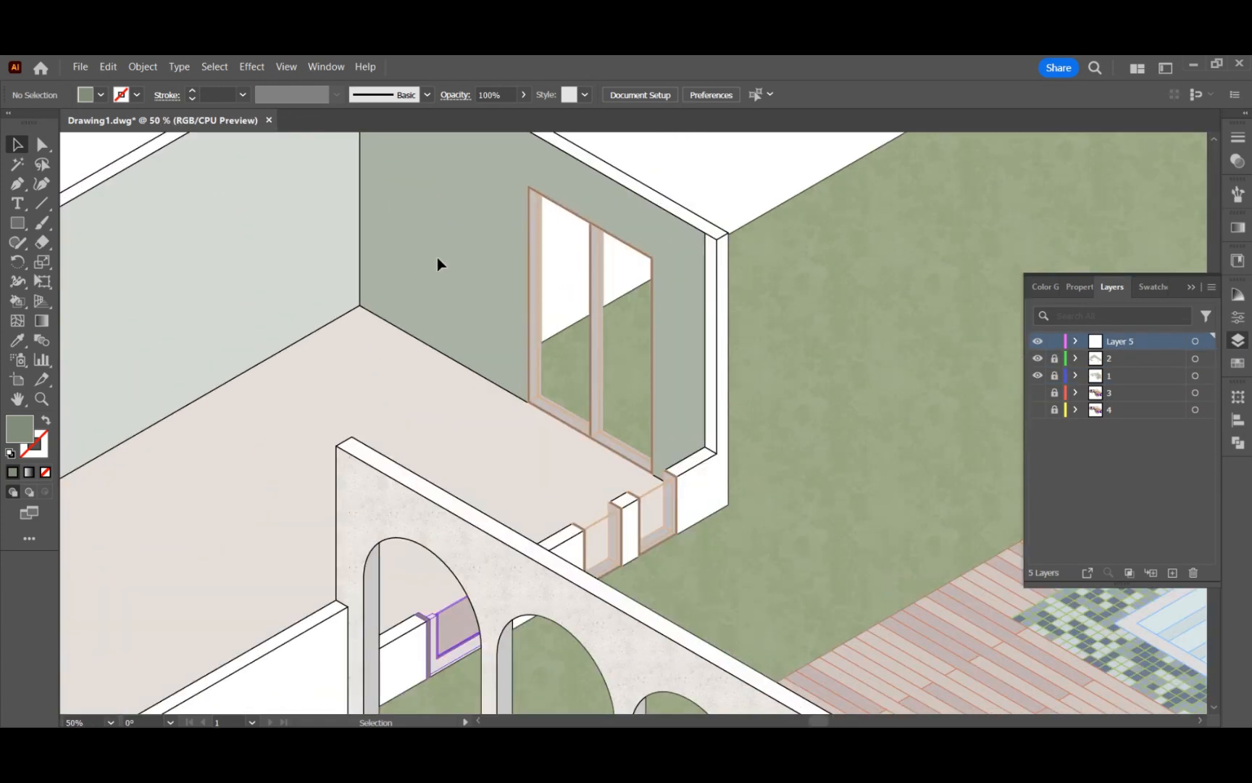
left_click(17, 339)
scroll(432, 304, "down", 1)
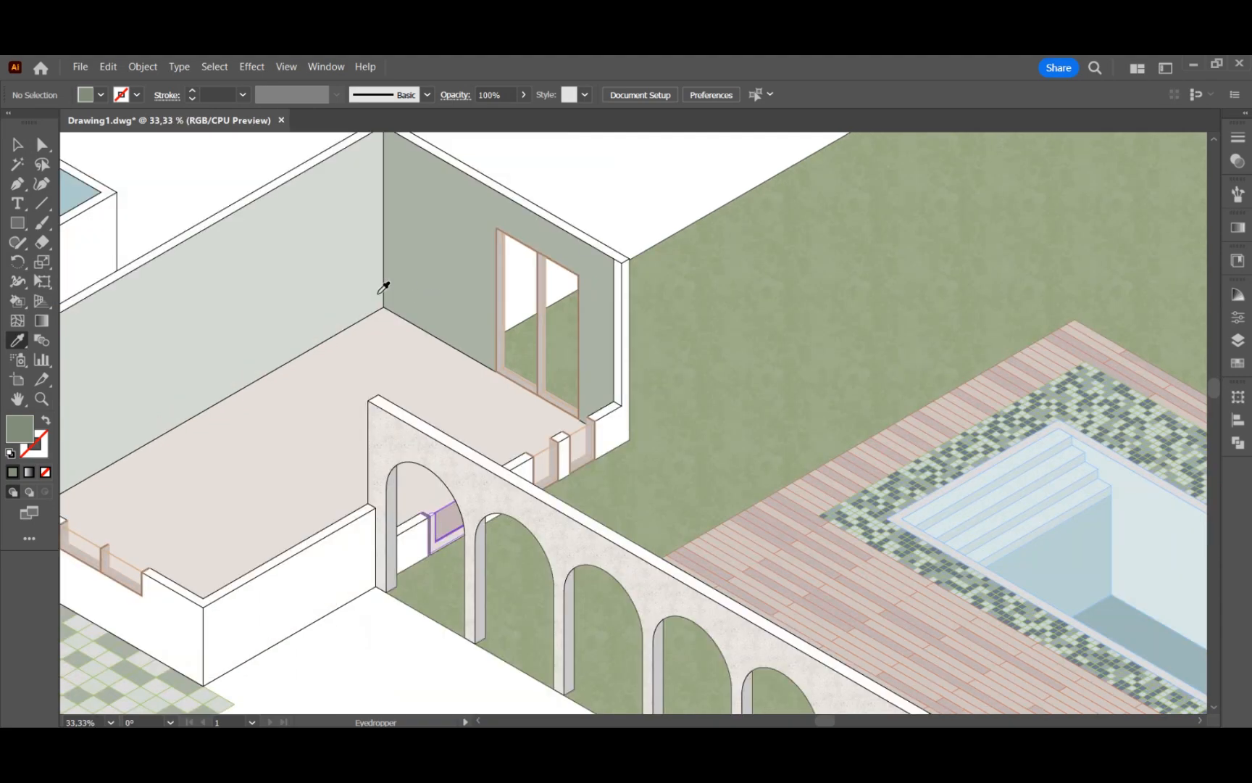
scroll(457, 228, "up", 2)
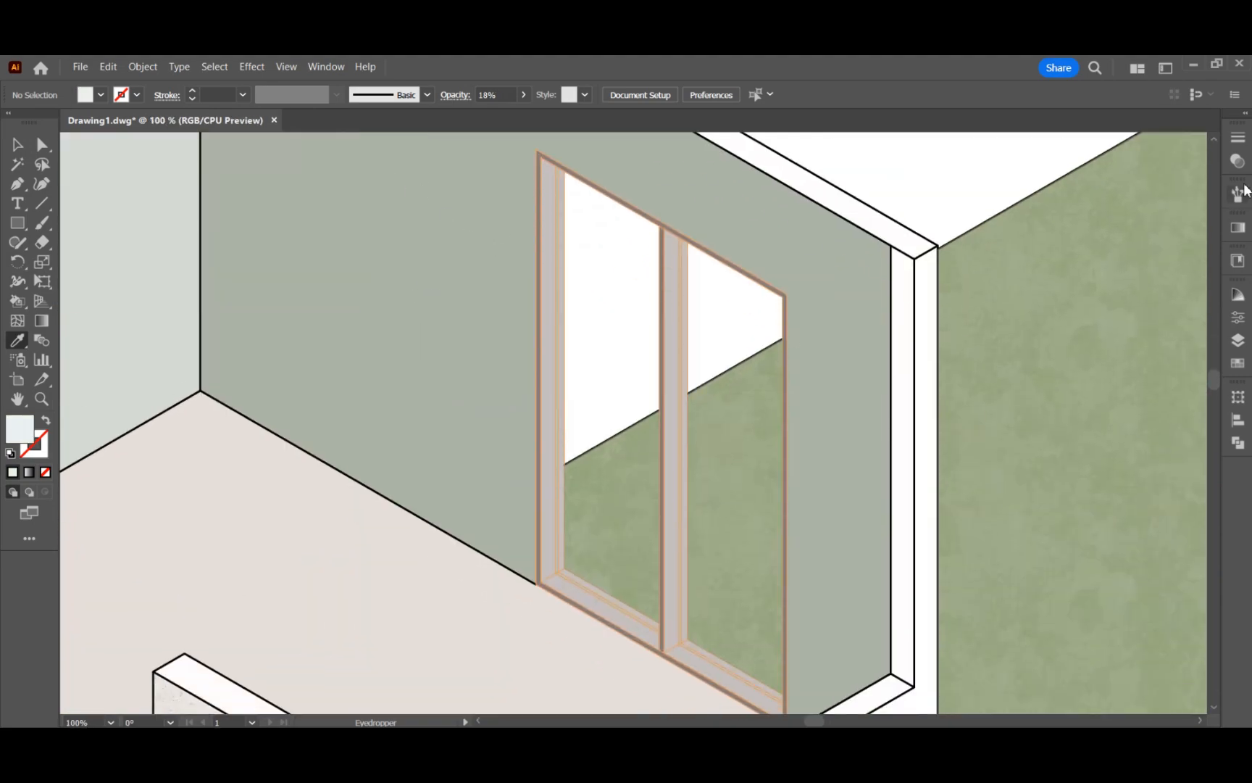
left_click(1237, 161)
- Trace the first pane of the green room's tall window with the Pen tool as a closed pale blue shape
left_click(18, 183)
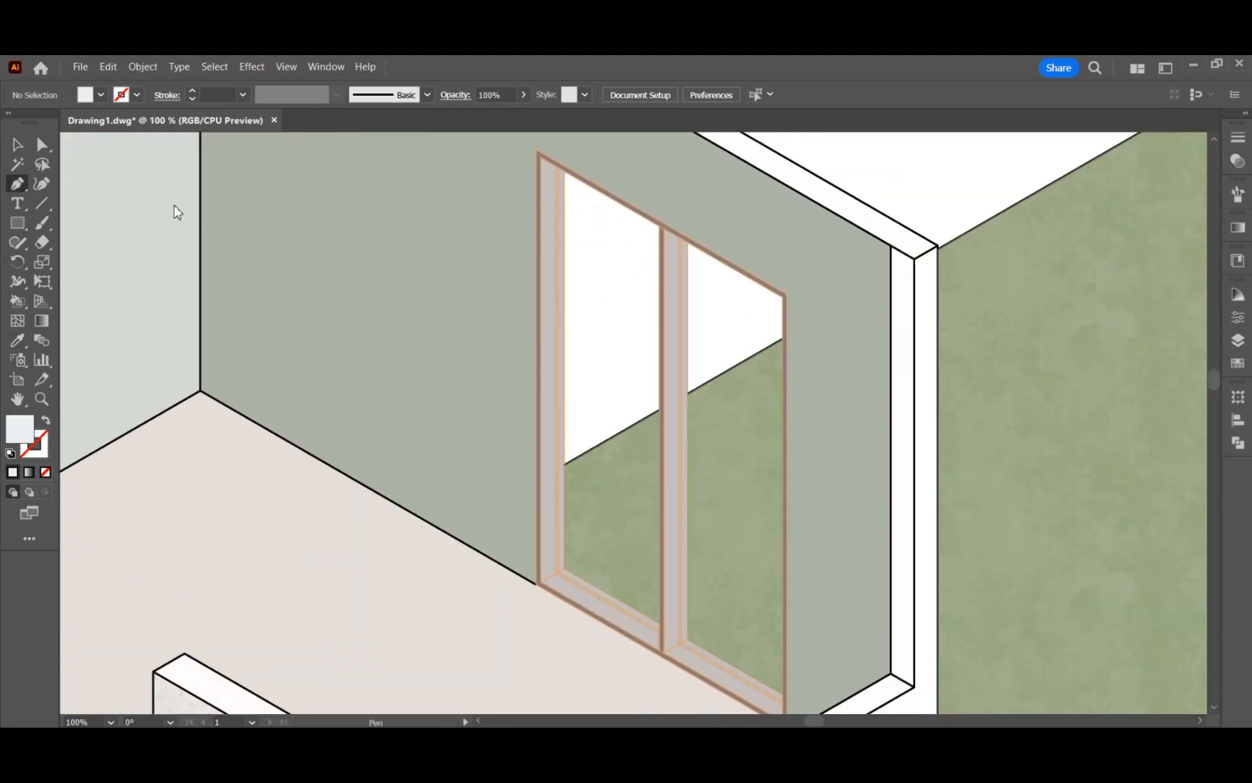
left_click(556, 166)
left_click(557, 574)
left_click(659, 632)
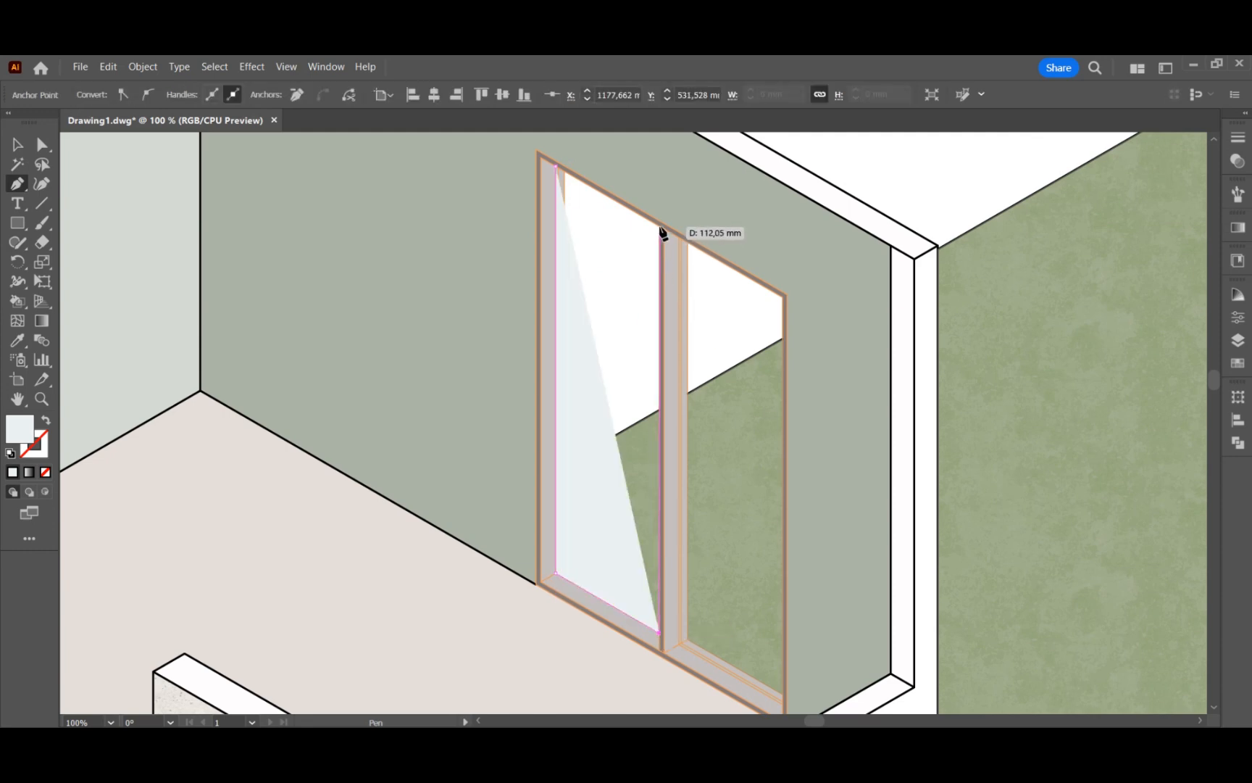
left_click(659, 226)
left_click(556, 166)
scroll(556, 166, "down", 1)
scroll(773, 654, "up", 1)
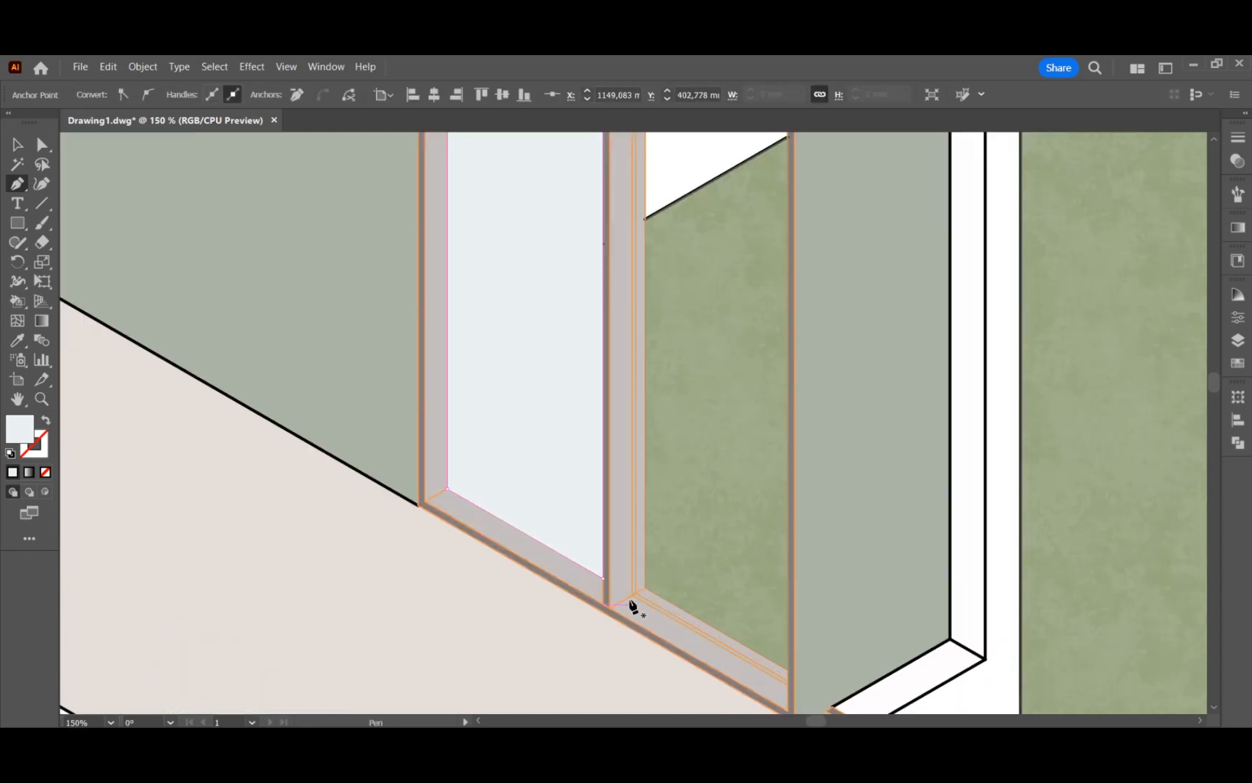
- Trace the second pane of the green room's tall window as a closed pale blue shape
left_click(631, 594)
scroll(777, 697, "up", 3)
left_click(787, 259)
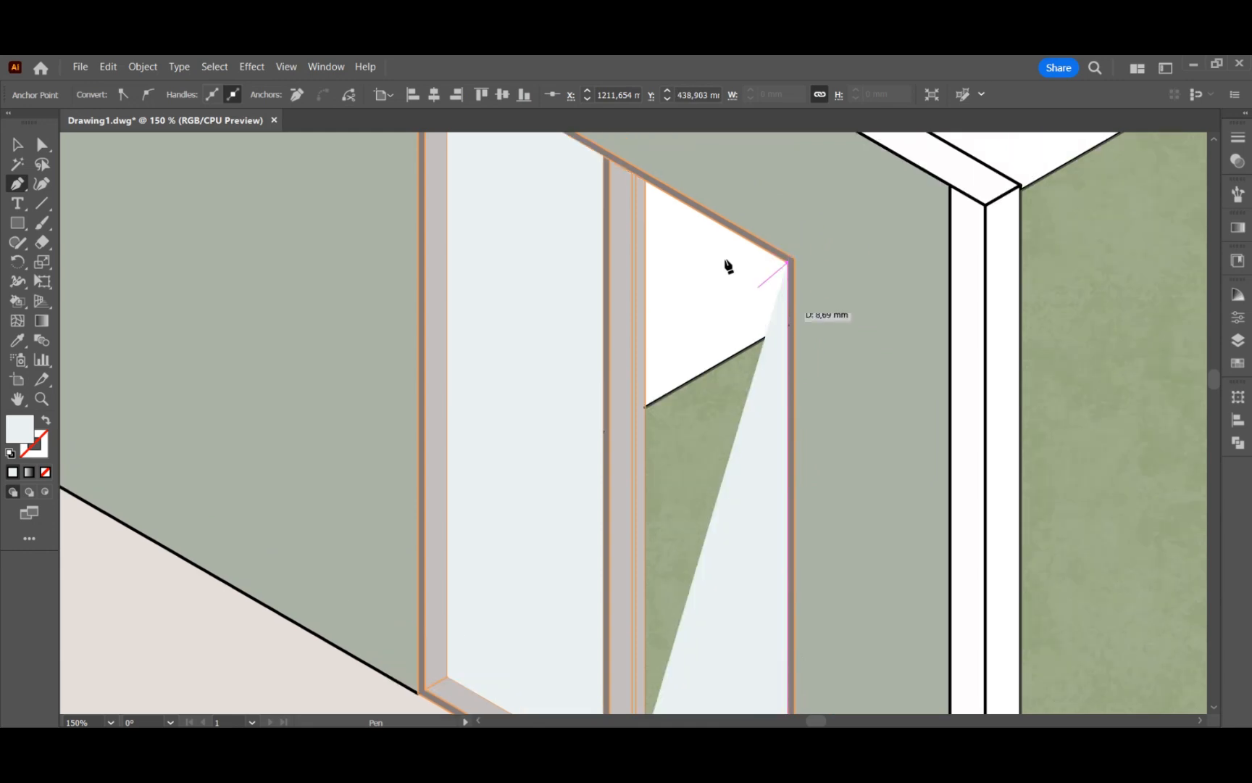
left_click(633, 173)
scroll(636, 435, "down", 2)
left_click(634, 672)
scroll(507, 435, "down", 1)
scroll(480, 373, "down", 3)
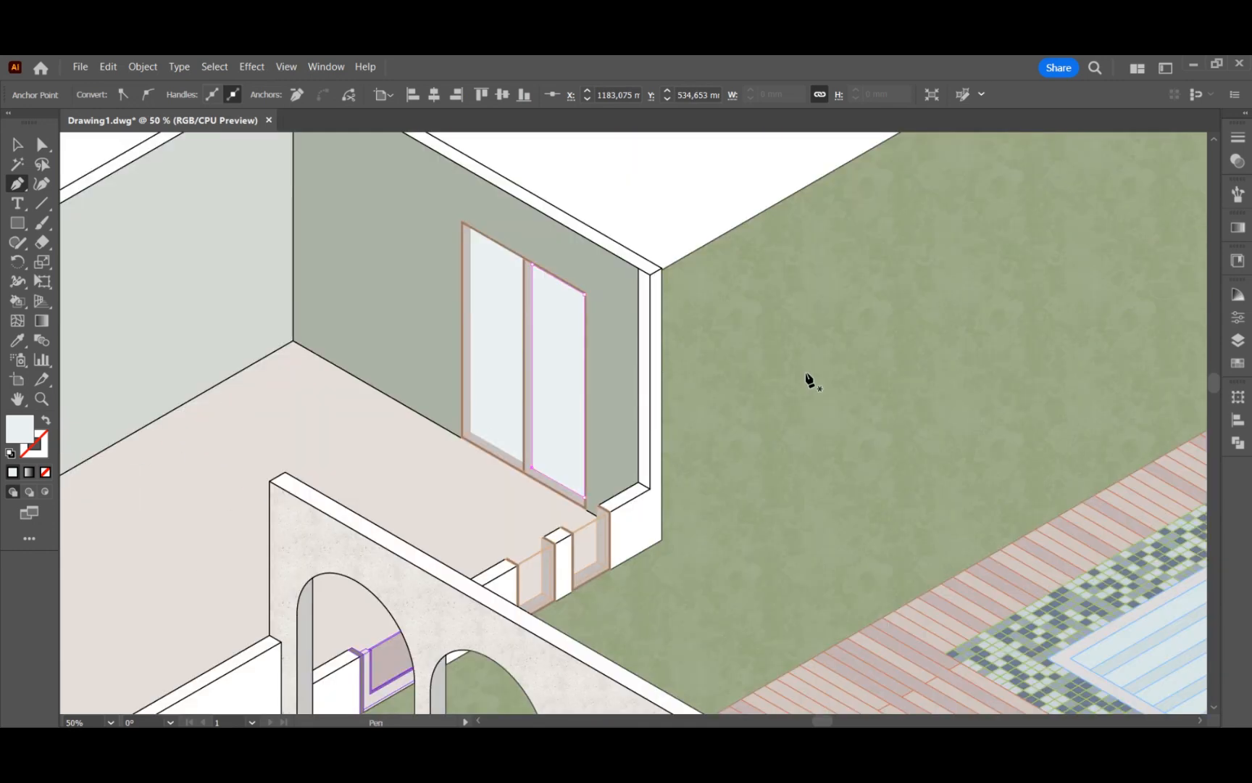
- Trace the pane nearer the porch in the white front wall's tall window as a closed pale blue shape
scroll(959, 371, "down", 1)
left_click(690, 553)
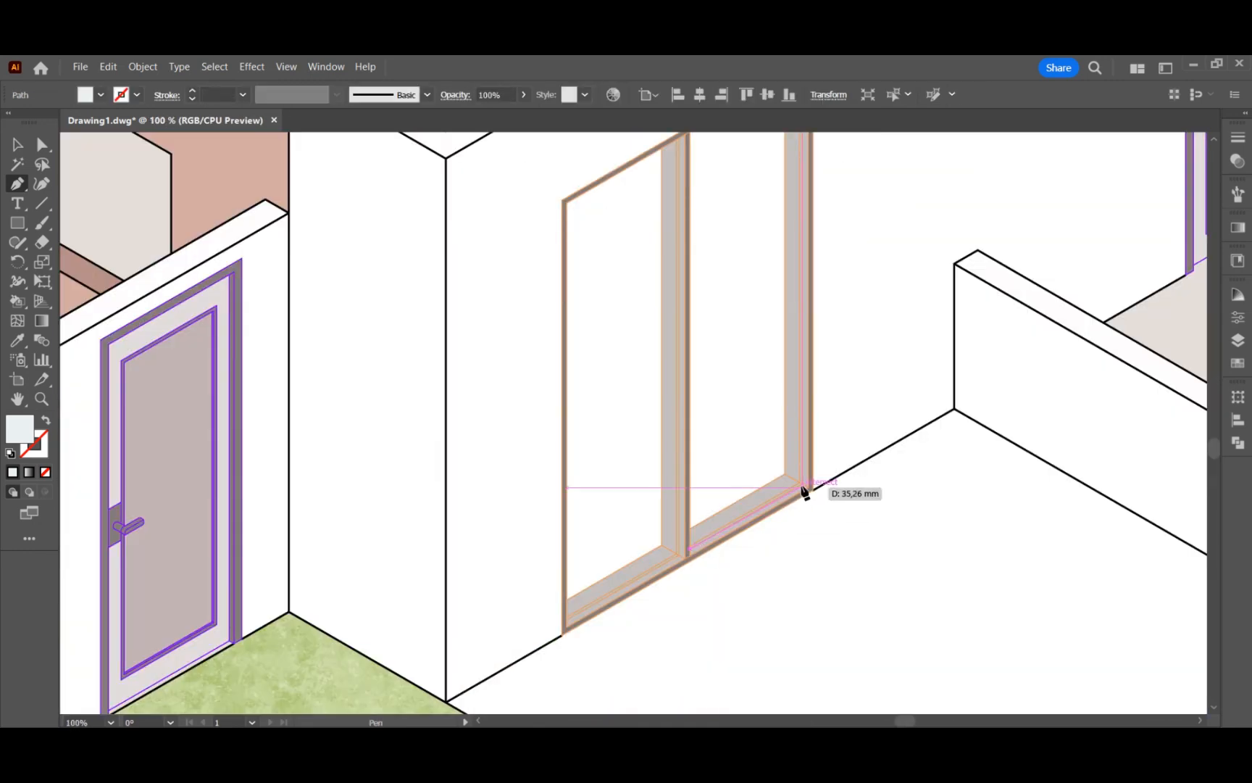
left_click(802, 488)
scroll(804, 490, "up", 2)
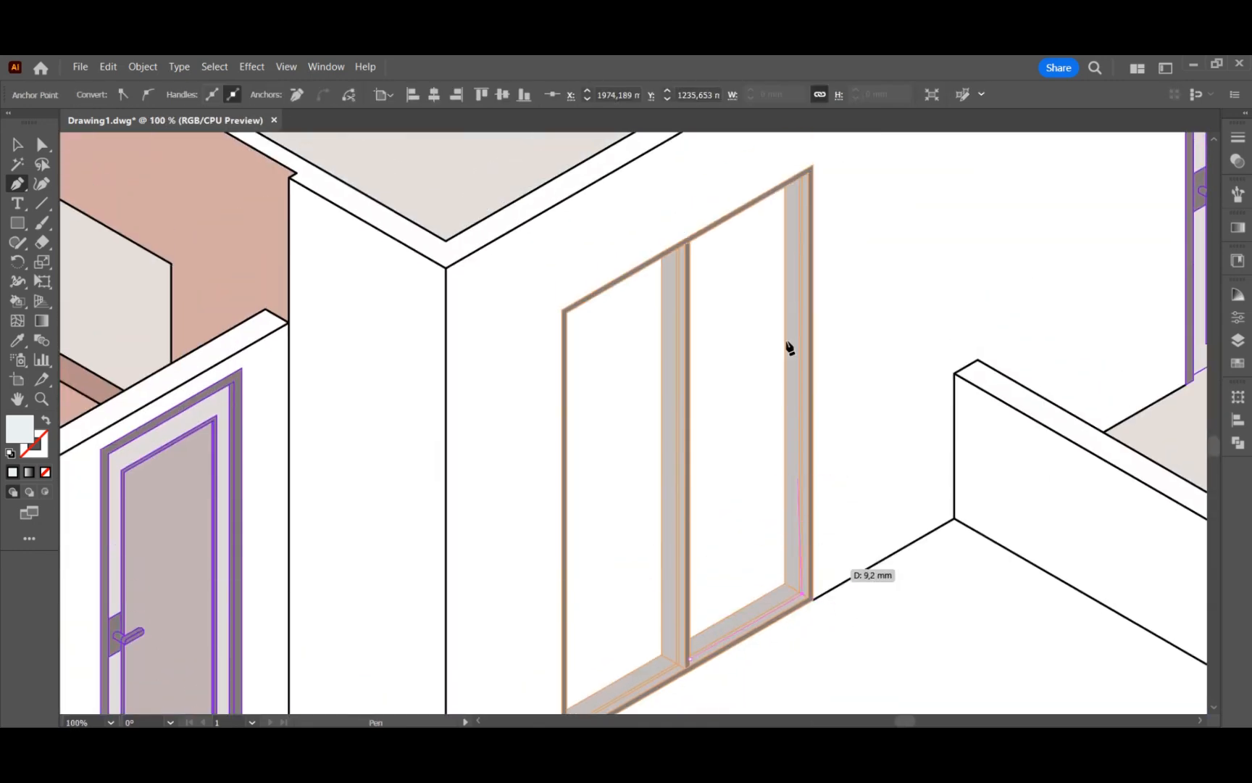
left_click(802, 176)
left_click(691, 244)
left_click(690, 658)
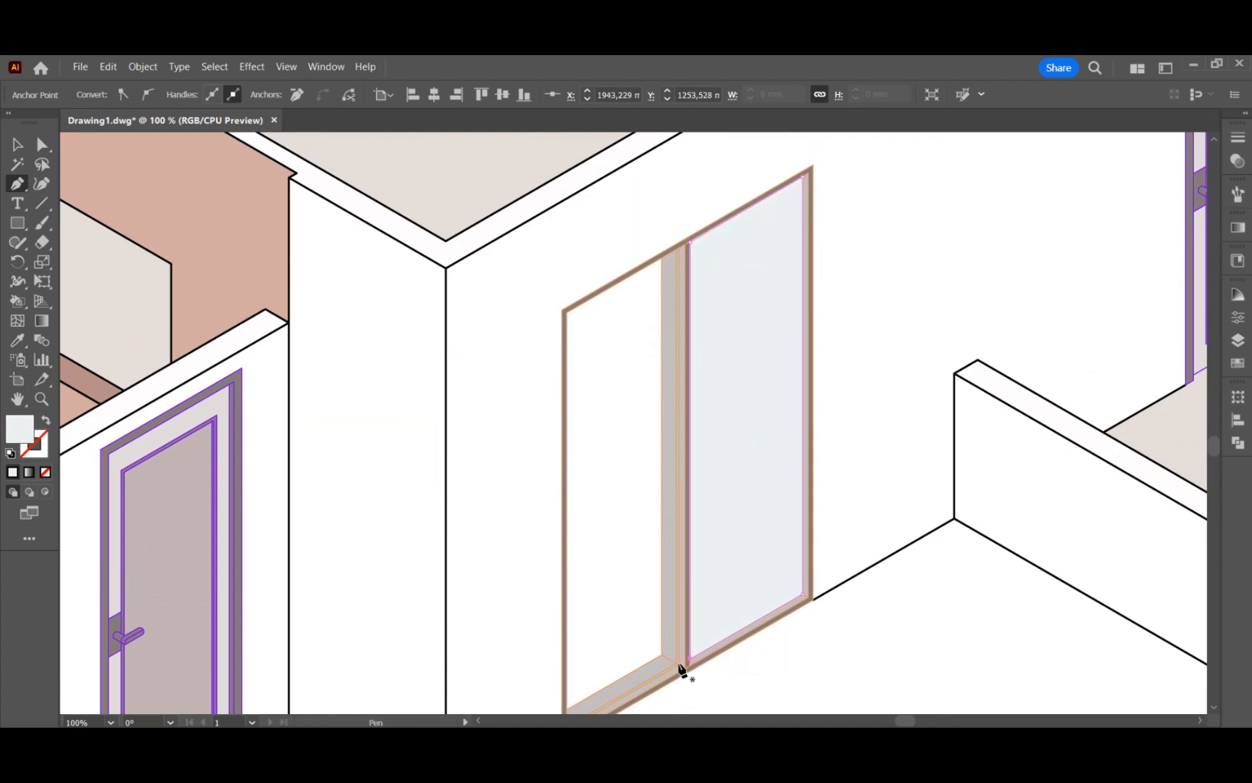
- Trace the front window's other pane and the remaining window openings with pale blue glass shapes
left_click(679, 664)
left_click(678, 248)
left_click(564, 311)
scroll(573, 662, "down", 2)
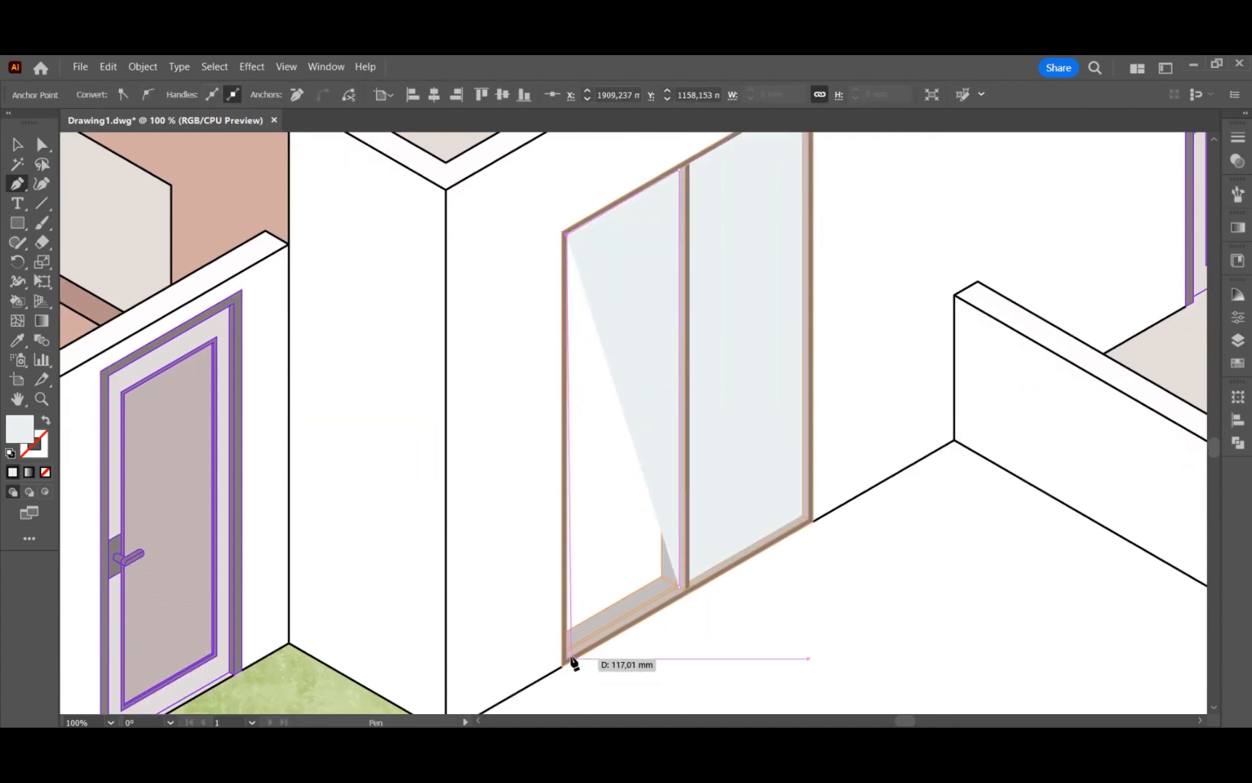
scroll(591, 673, "up", 2)
left_click(542, 629)
left_click(763, 500)
scroll(763, 500, "down", 7)
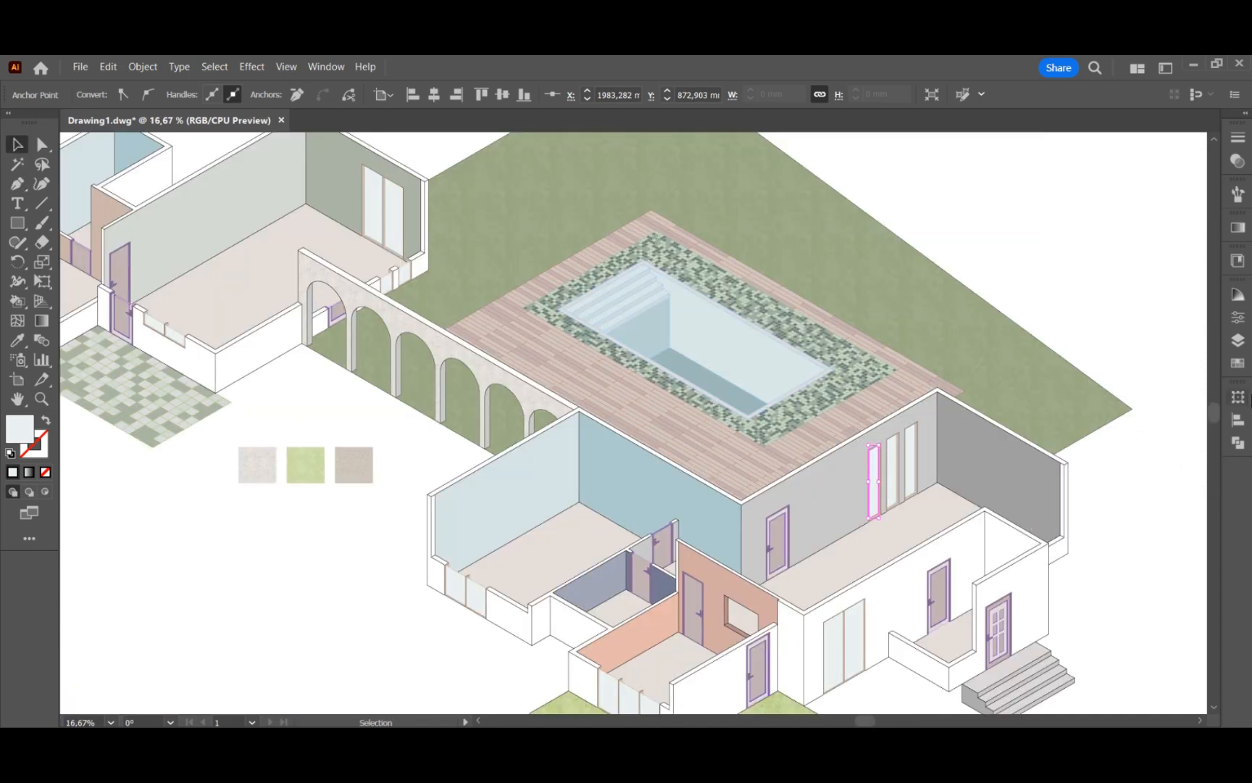
- Select all the glass shapes on Layer 5, set their opacity to 62%, and deselect them
left_click(1237, 341)
left_click(1206, 341)
key("F7")
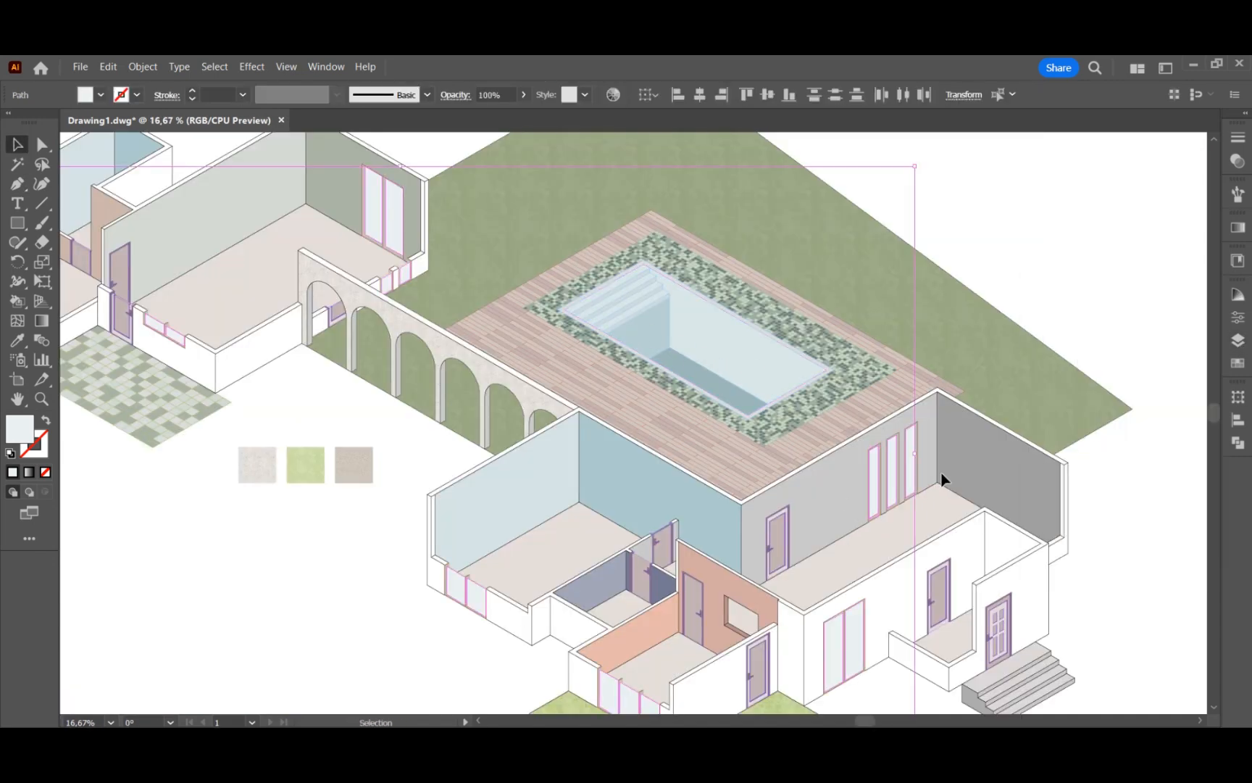
scroll(939, 472, "up", 1)
scroll(925, 482, "up", 2)
left_click(1237, 161)
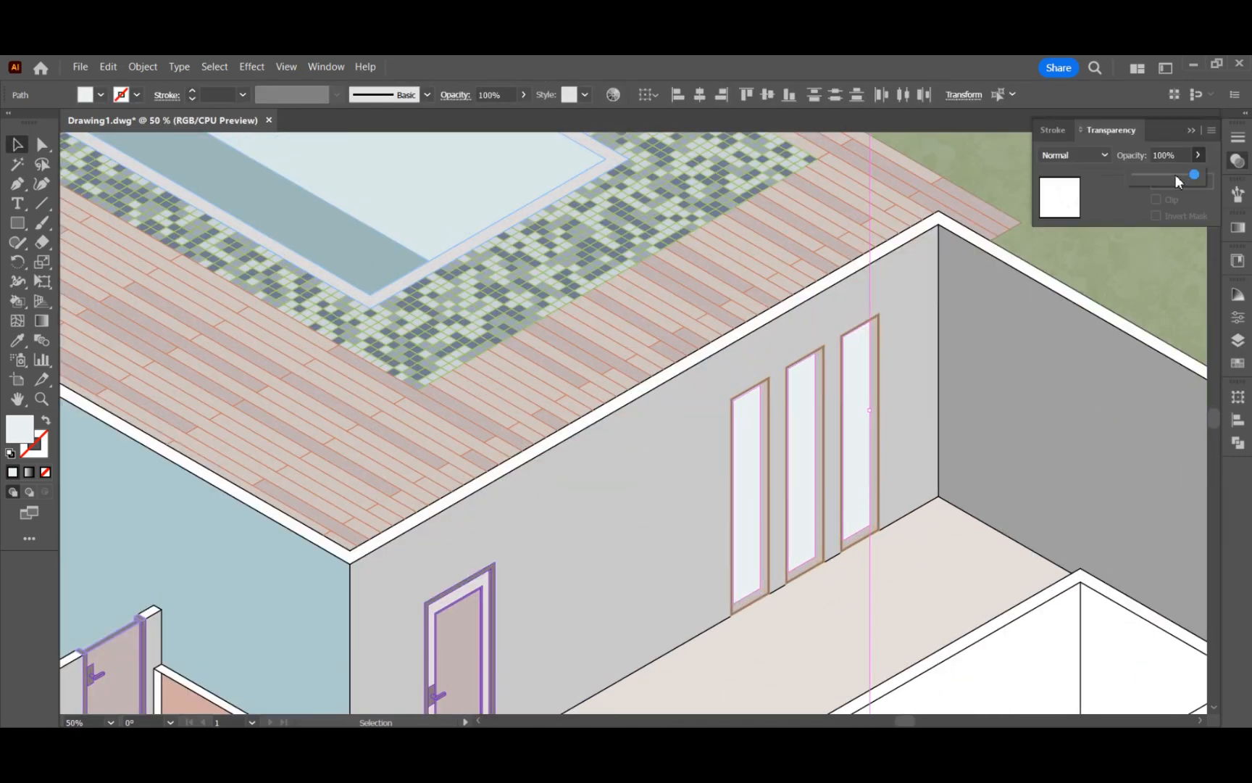
left_click(1178, 181)
scroll(898, 380, "up", 1)
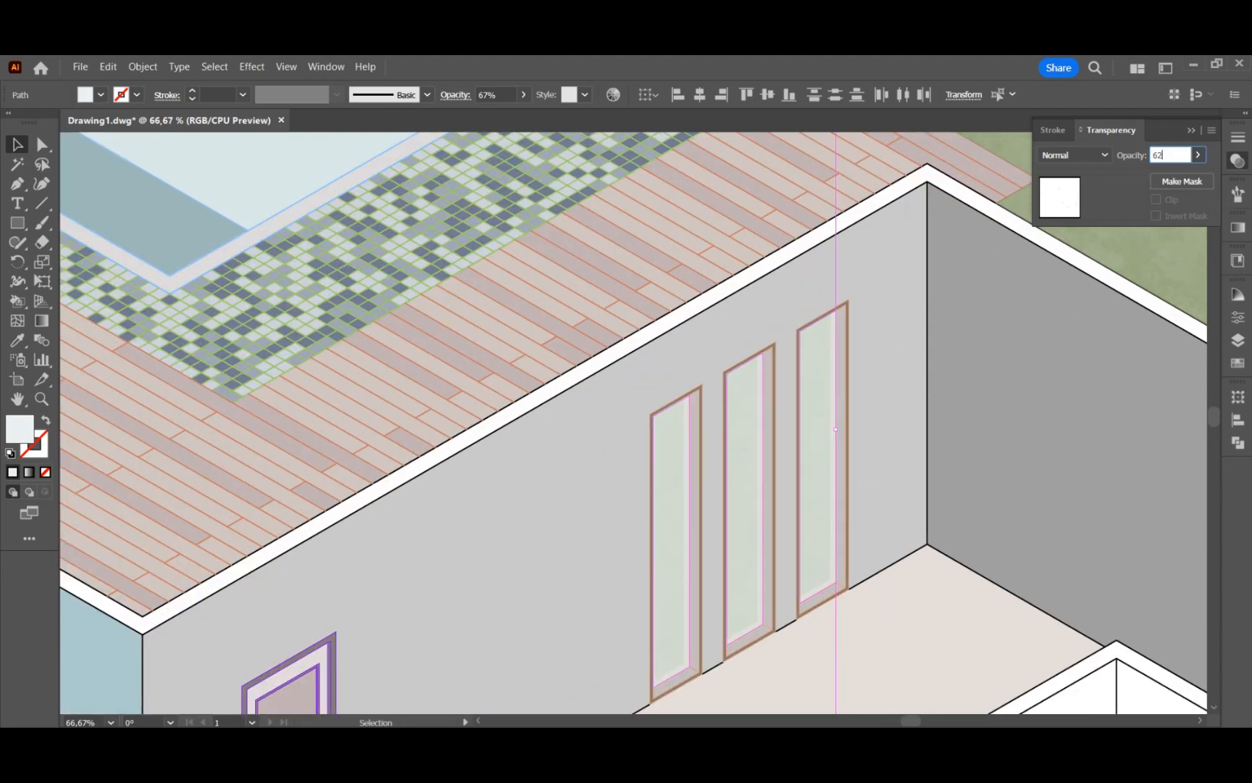
left_click(903, 609)
scroll(840, 368, "up", 2)
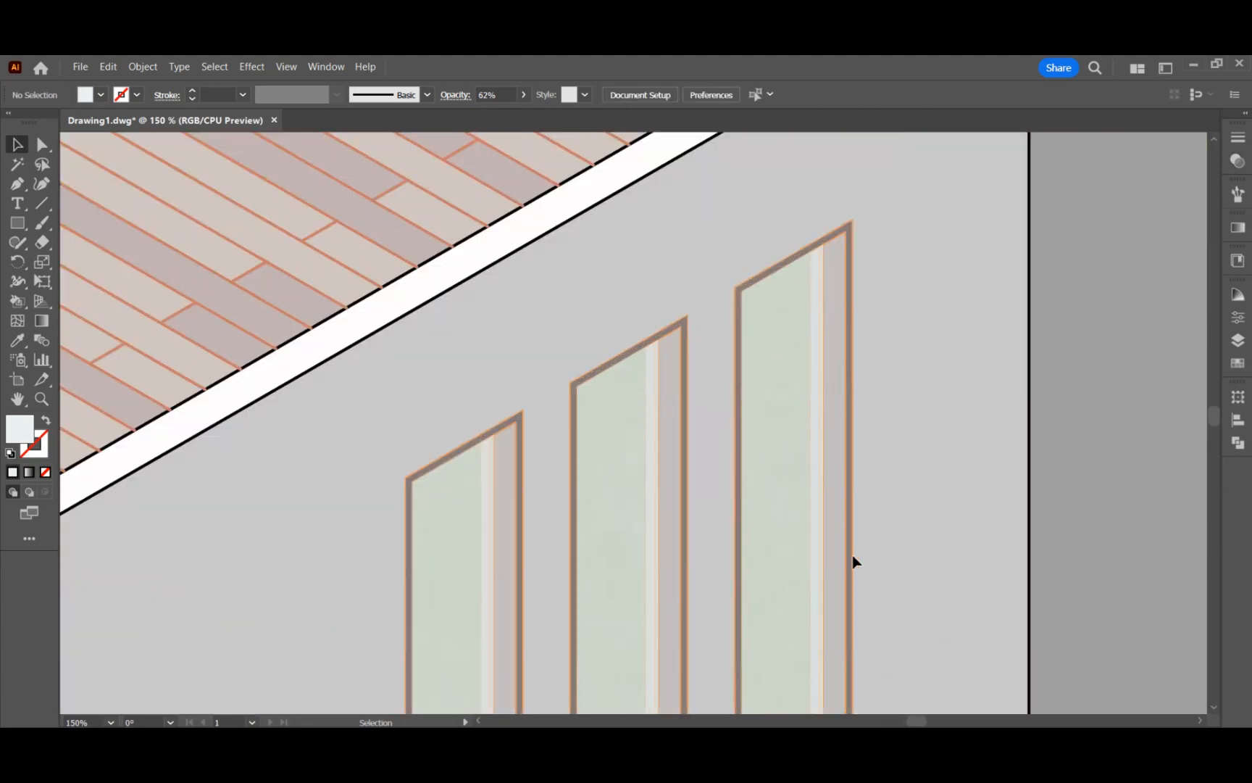
scroll(805, 369, "down", 2)
scroll(1006, 460, "down", 3)
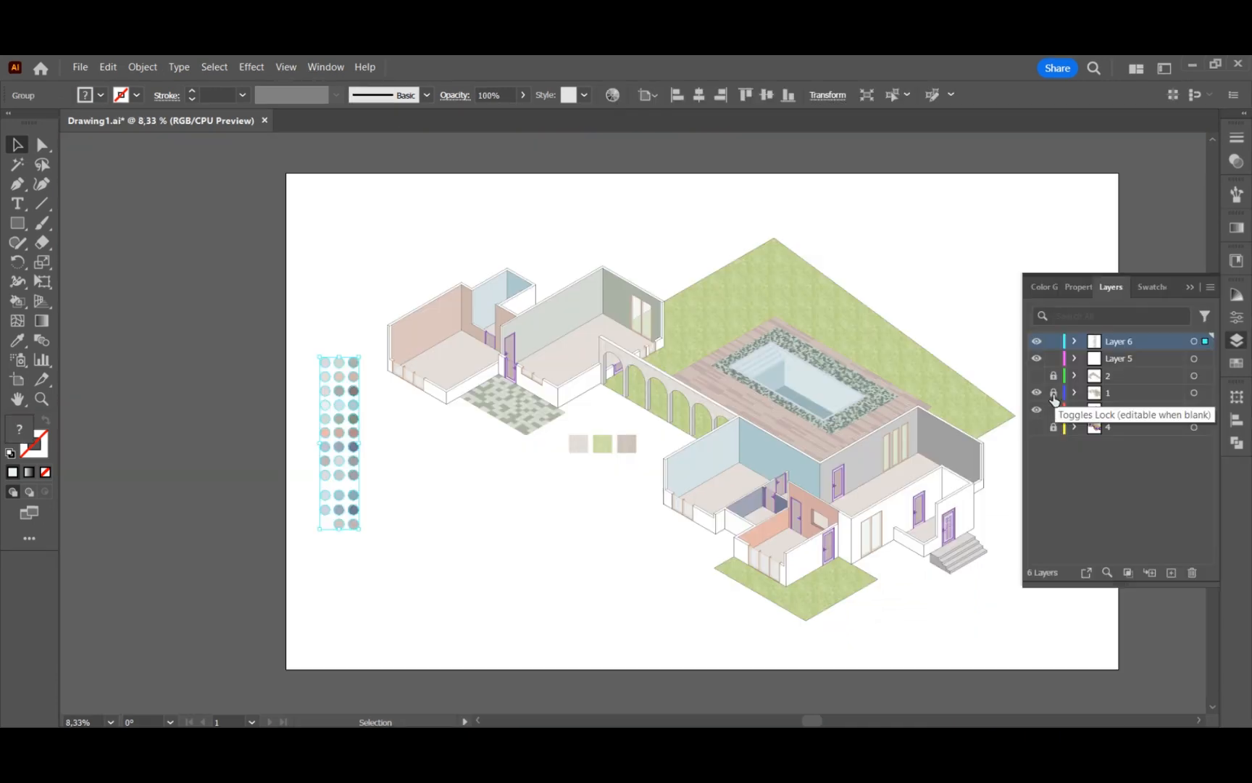
- Hide layer 1, select layer 3's line artwork, and sample the palette's pale pinkish grey for the Live Paint Bucket
left_click(1037, 392)
left_click(1207, 411)
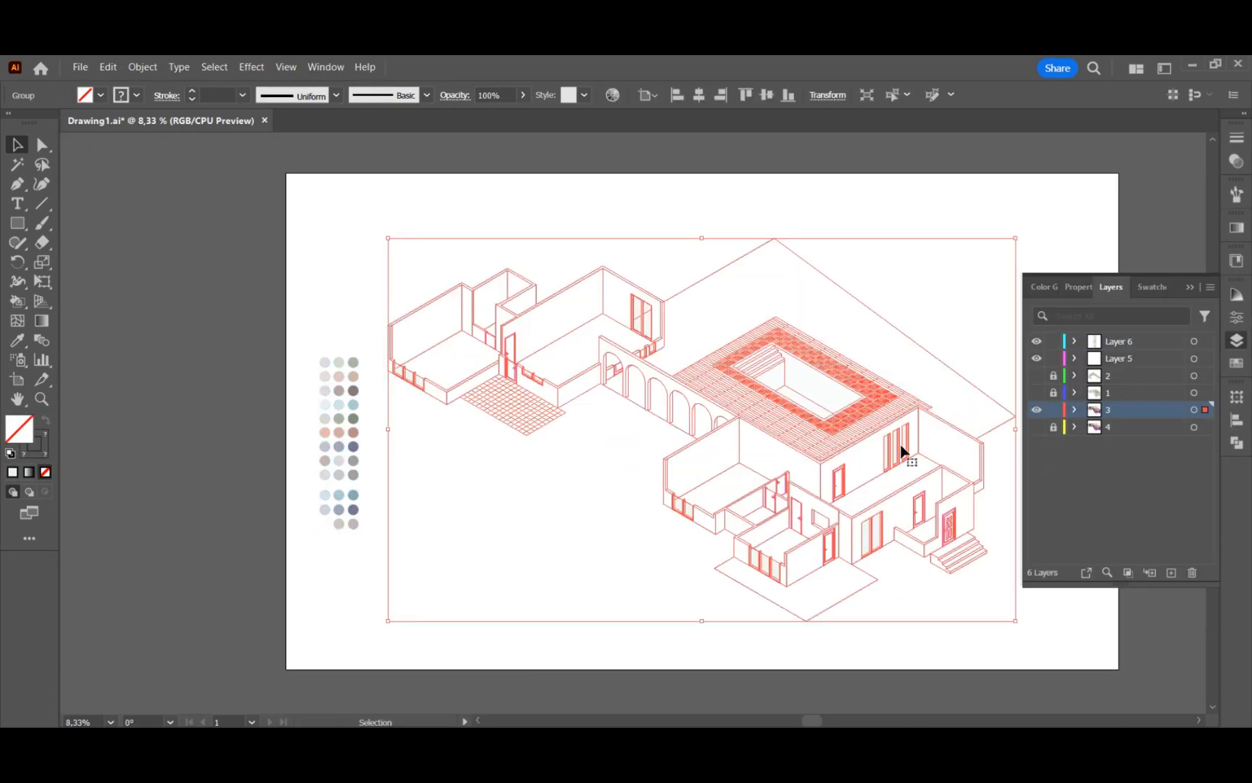
key("k")
scroll(357, 386, "up", 1)
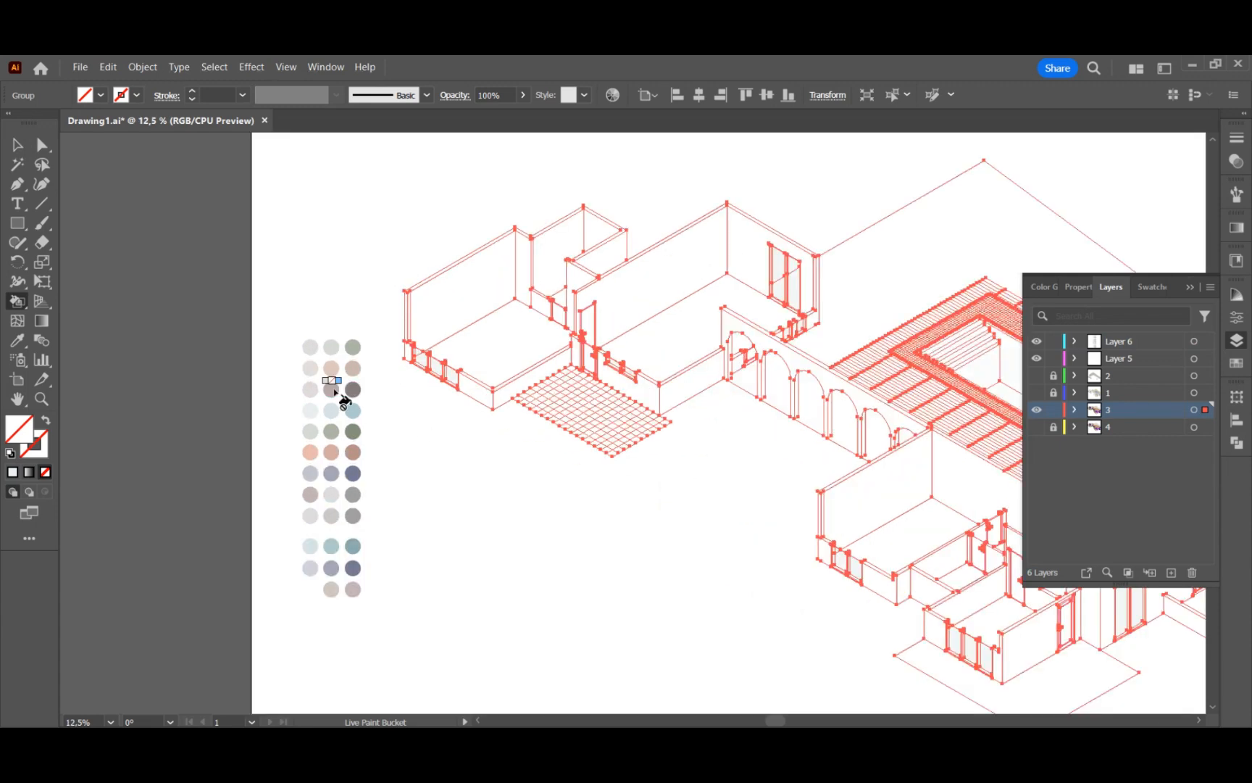
scroll(336, 392, "up", 2)
left_click(312, 392, "alt")
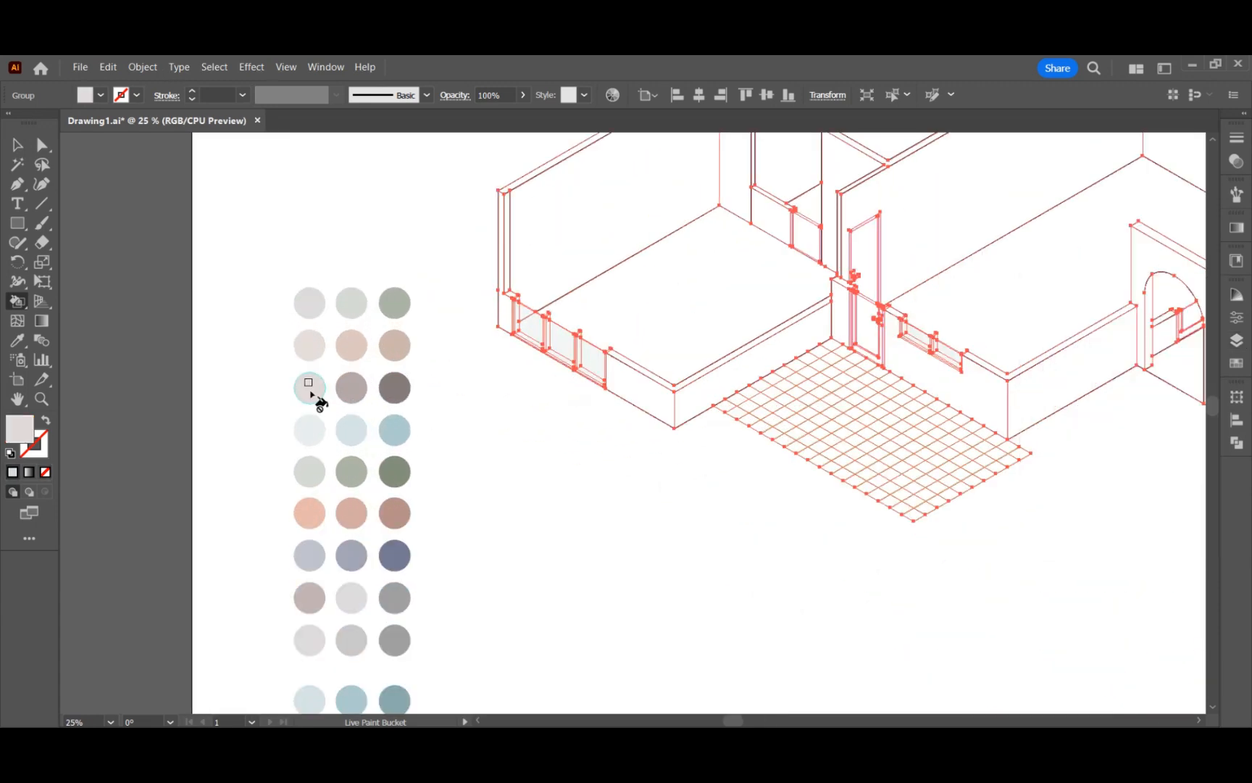
- Fill the outer side walls of the two rooms flanking the tiled patio with the pale pinkish grey
scroll(370, 481, "down", 1)
left_click(616, 405)
scroll(849, 426, "up", 1)
left_click(821, 418)
scroll(405, 499, "down", 1)
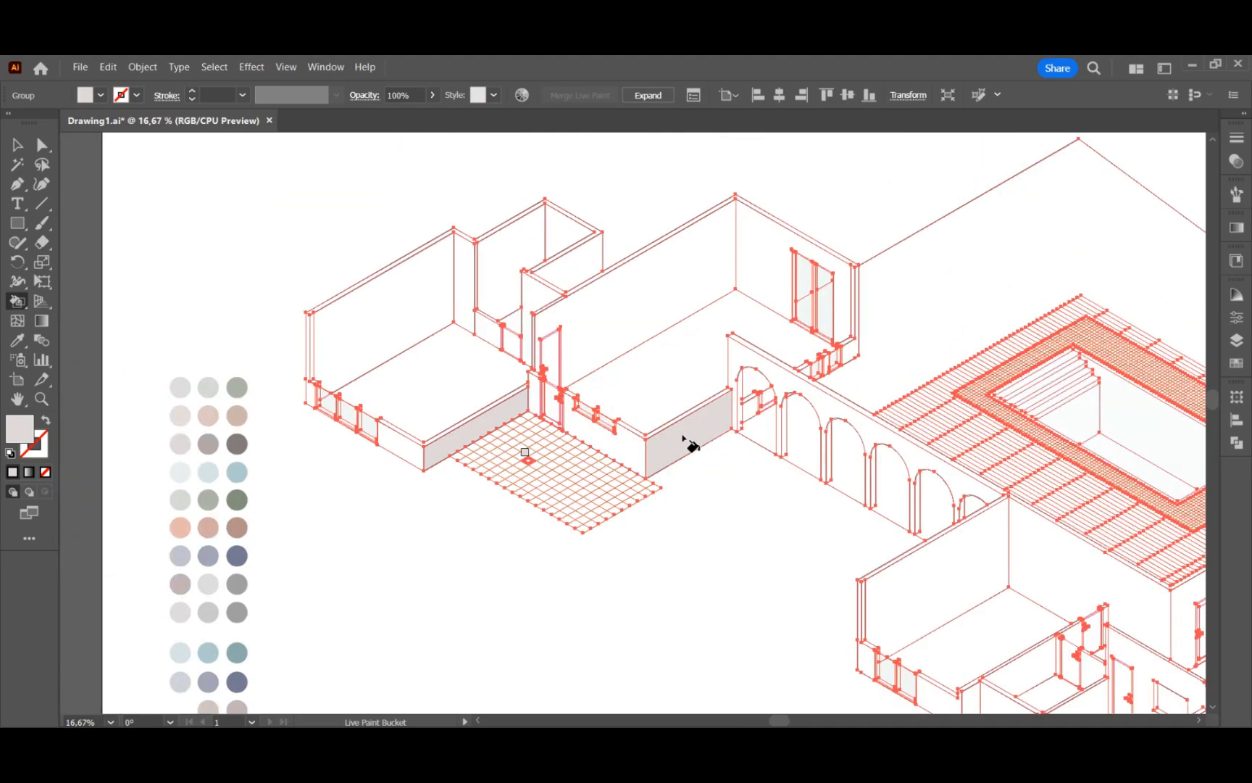
- Fill the low wall seen through the first arch and the short outer wall beside the blue room with pale pinkish grey
scroll(845, 352, "up", 2)
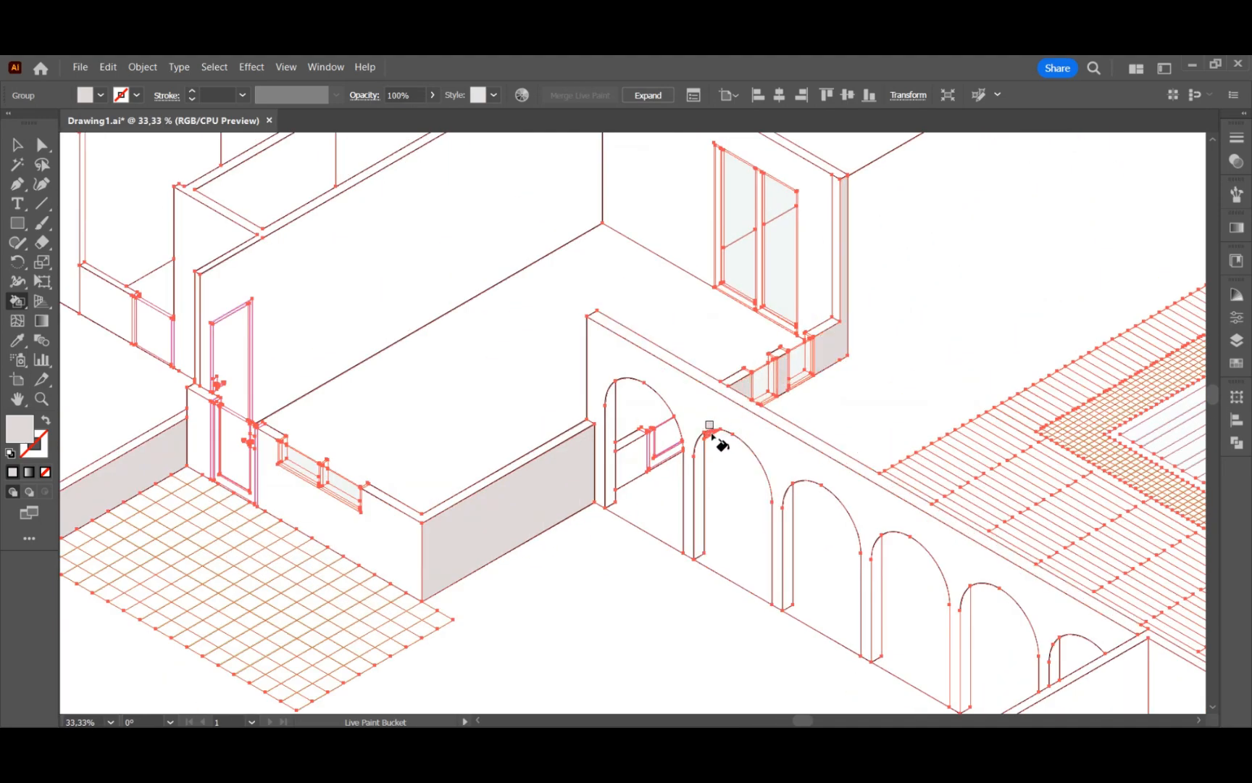
left_click(627, 467)
scroll(350, 287, "down", 2)
scroll(350, 287, "down", 2)
scroll(734, 615, "up", 1)
scroll(734, 615, "up", 1)
left_click(680, 590)
scroll(472, 363, "down", 1)
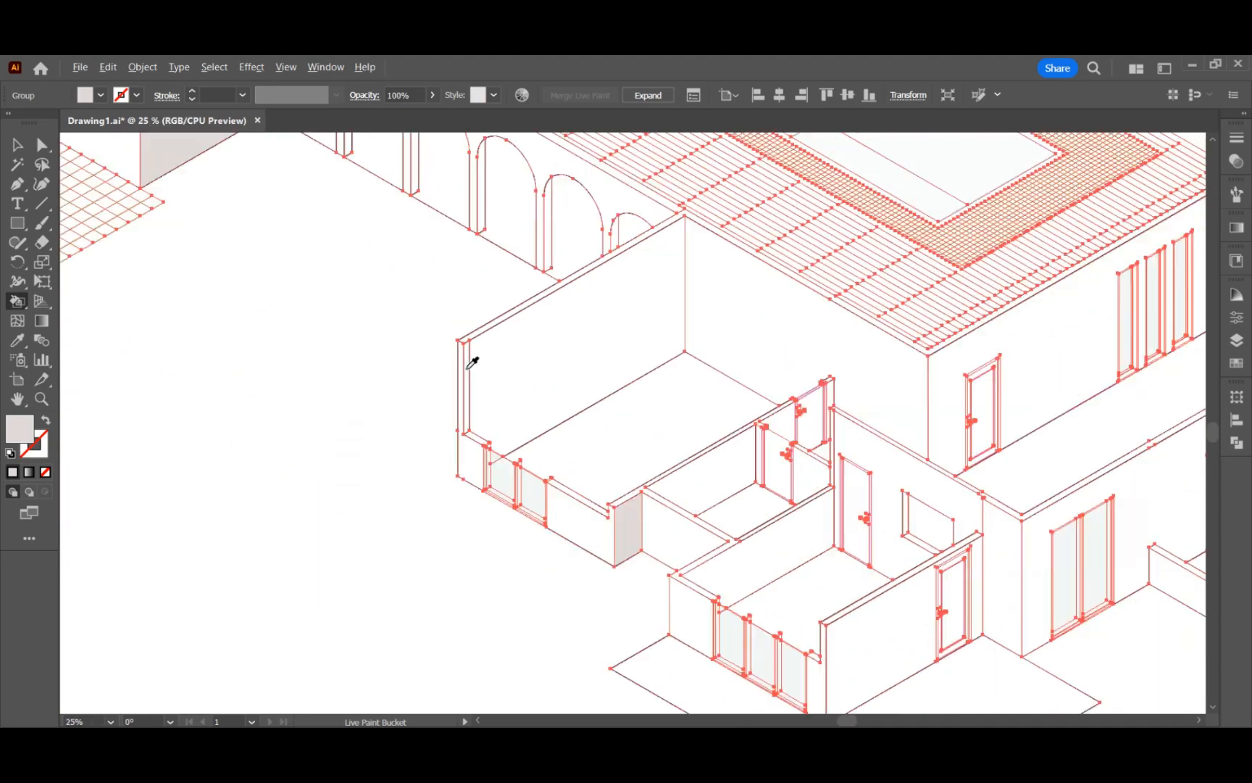
- Fill the front room's side wall, the long entrance-side facade, and the small back room's outer wall with pale pinkish grey
left_click(887, 630)
left_click(1039, 609)
scroll(512, 431, "down", 1)
scroll(1114, 424, "up", 1)
scroll(989, 603, "down", 2)
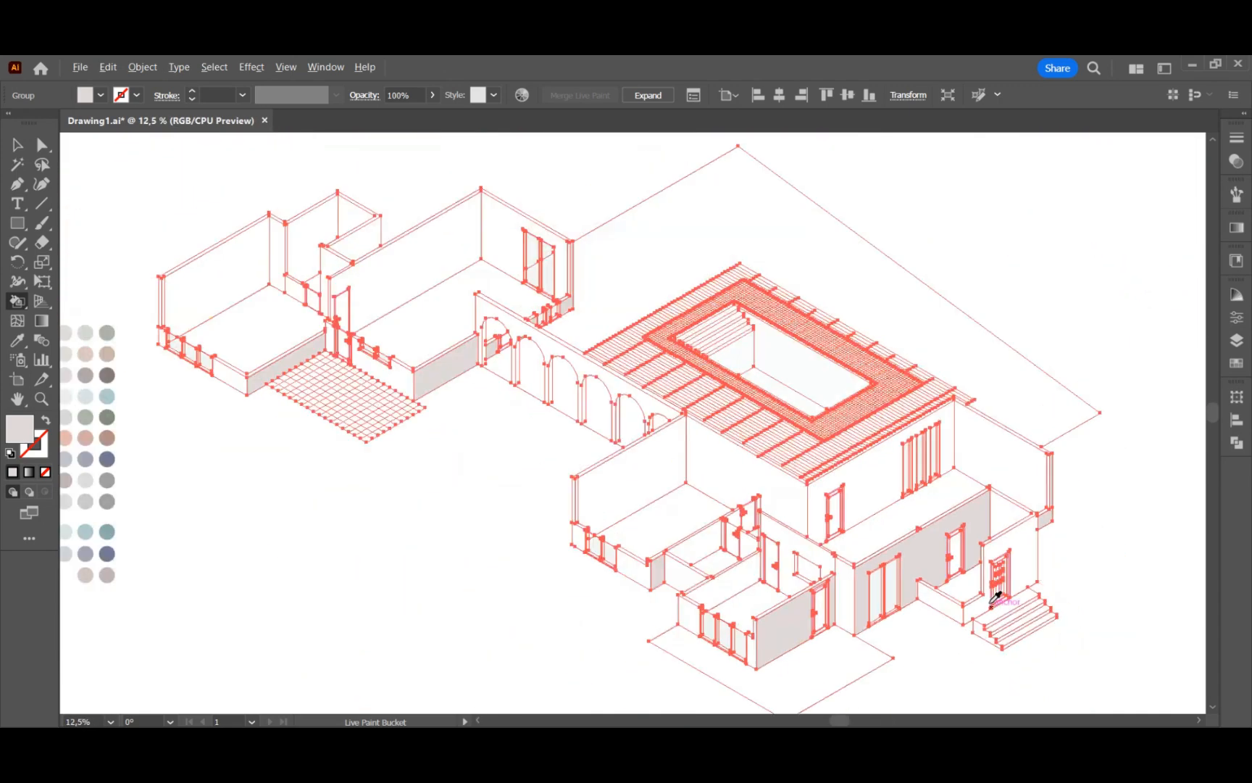
scroll(435, 208, "up", 2)
left_click(361, 245)
- Sample the palette's darker pinkish grey and fill the front walls of the two rooms flanking the tiled patio
scroll(757, 277, "down", 1)
scroll(763, 288, "down", 1)
left_click(151, 677, "alt")
scroll(213, 346, "up", 2)
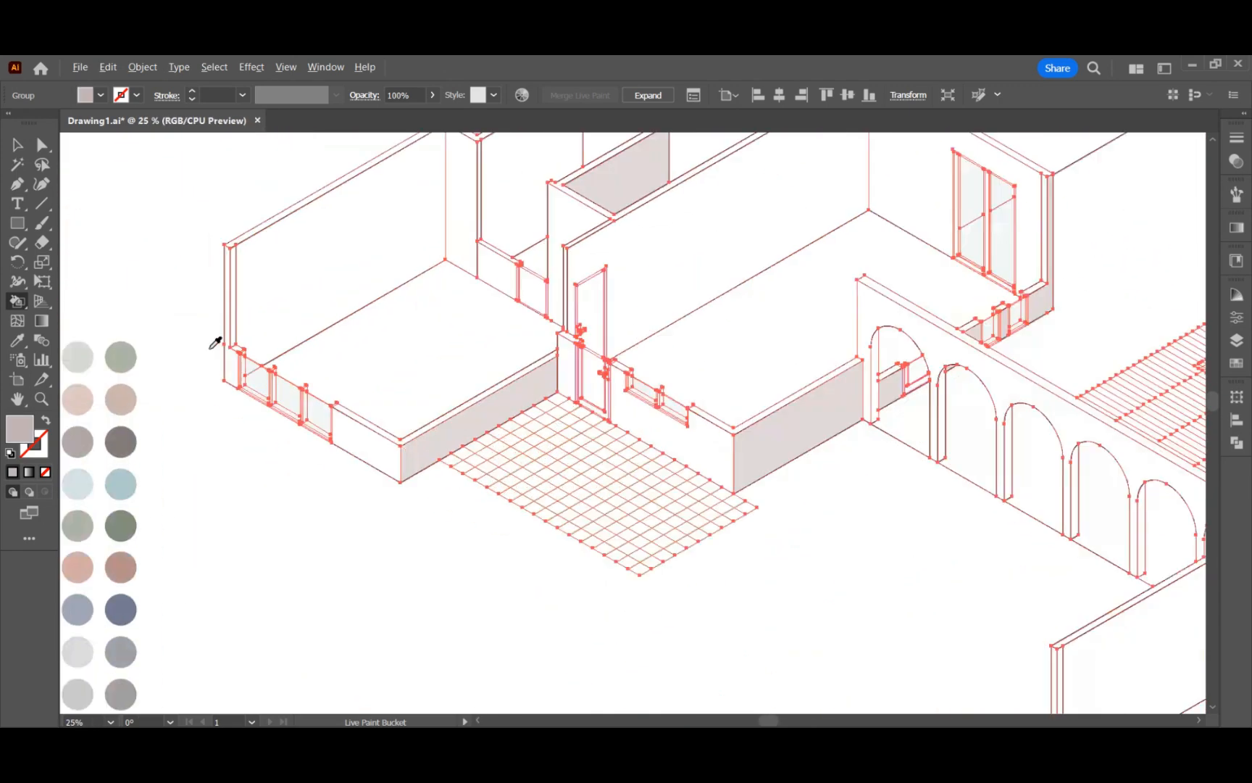
left_click(236, 381)
left_click(409, 479)
scroll(244, 408, "down", 1)
left_click(621, 426)
scroll(591, 397, "up", 2)
left_click(564, 380)
scroll(246, 335, "down", 3)
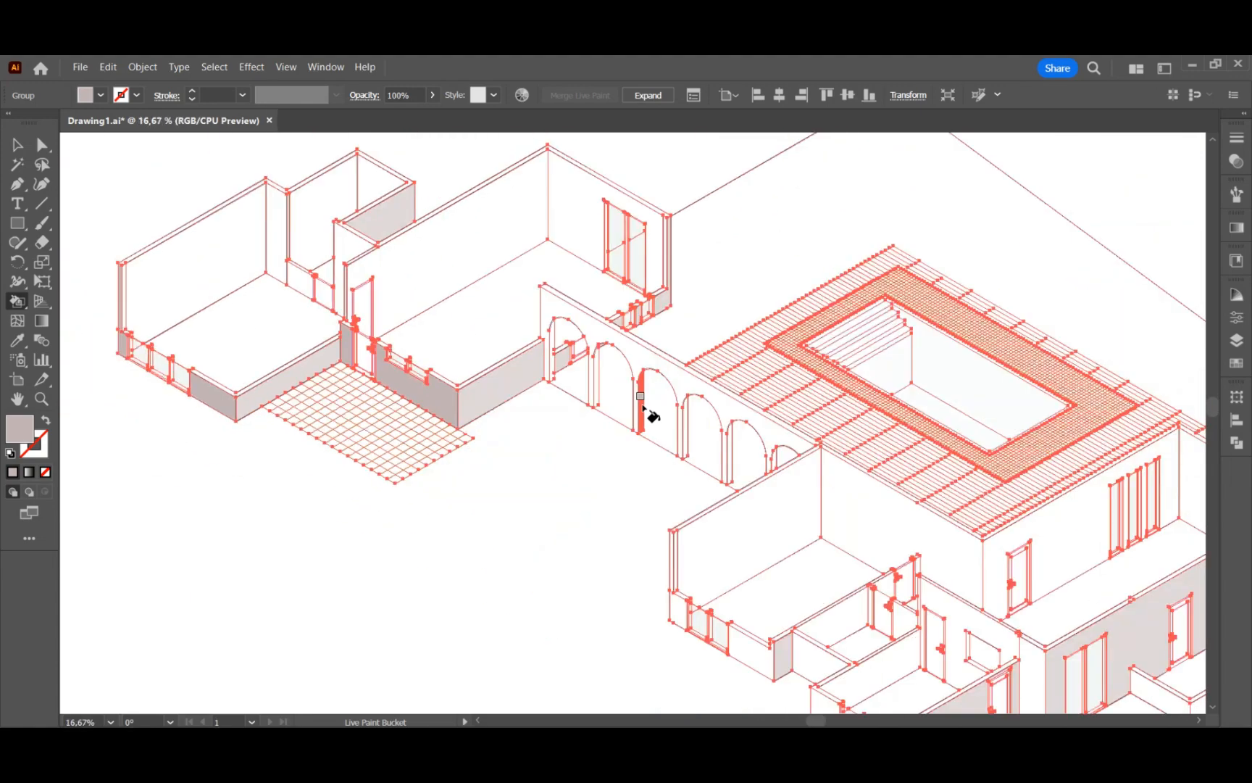
- Fill the front walls of the two window-fronted rooms below the arcade and the recessed wall between them with darker pinkish grey
scroll(652, 417, "down", 1)
scroll(759, 605, "up", 2)
left_click(744, 591)
left_click(590, 500)
scroll(384, 355, "down", 1)
scroll(755, 553, "up", 1)
left_click(755, 549)
left_click(754, 620)
scroll(407, 399, "down", 1)
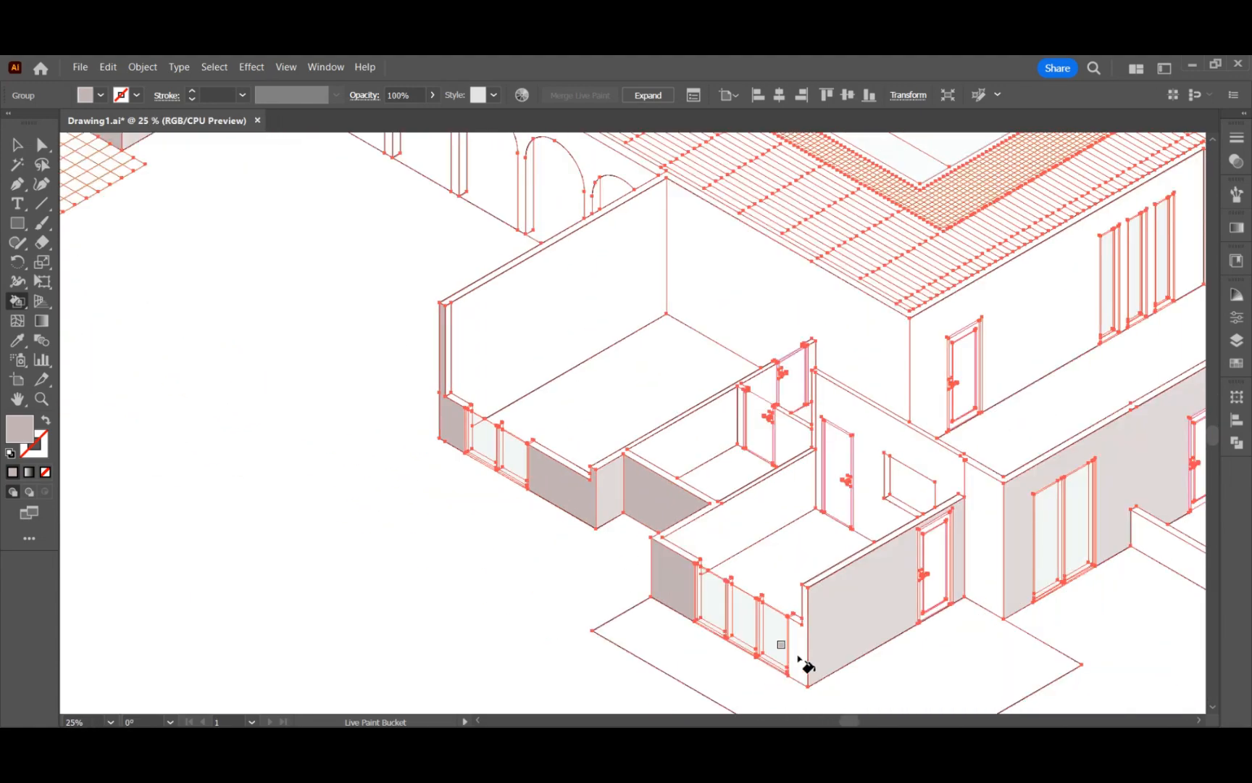
left_click(799, 660)
- Fill the main block's end wall, the low porch wall, and the porch's inner wall with darker pinkish grey
scroll(437, 548, "down", 1)
scroll(944, 560, "up", 2)
left_click(942, 560)
left_click(645, 580)
scroll(869, 551, "down", 1)
scroll(1092, 435, "up", 1)
left_click(907, 348)
- Sample the pale pinkish grey from the facade and fill the entrance door's wall with it
left_click(845, 358, "alt")
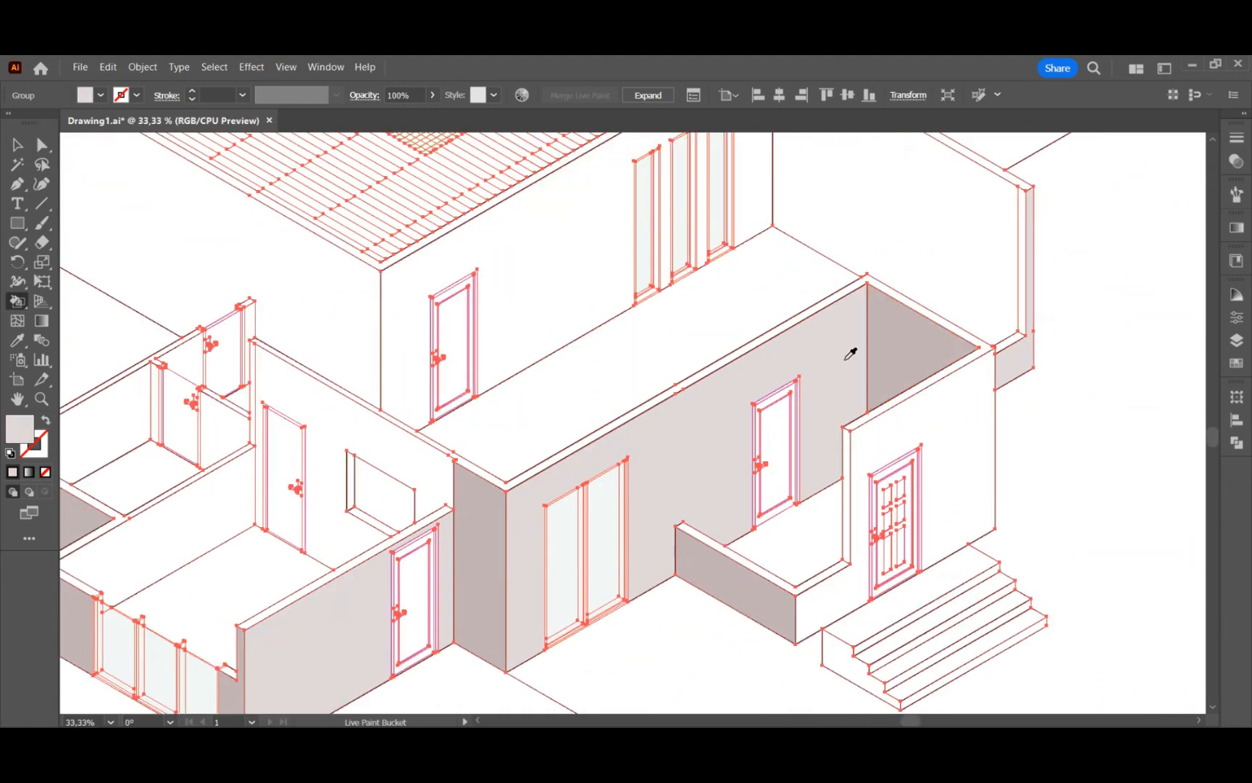
left_click(972, 435)
scroll(1043, 597, "down", 1)
scroll(1093, 593, "down", 1)
scroll(1094, 601, "up", 1)
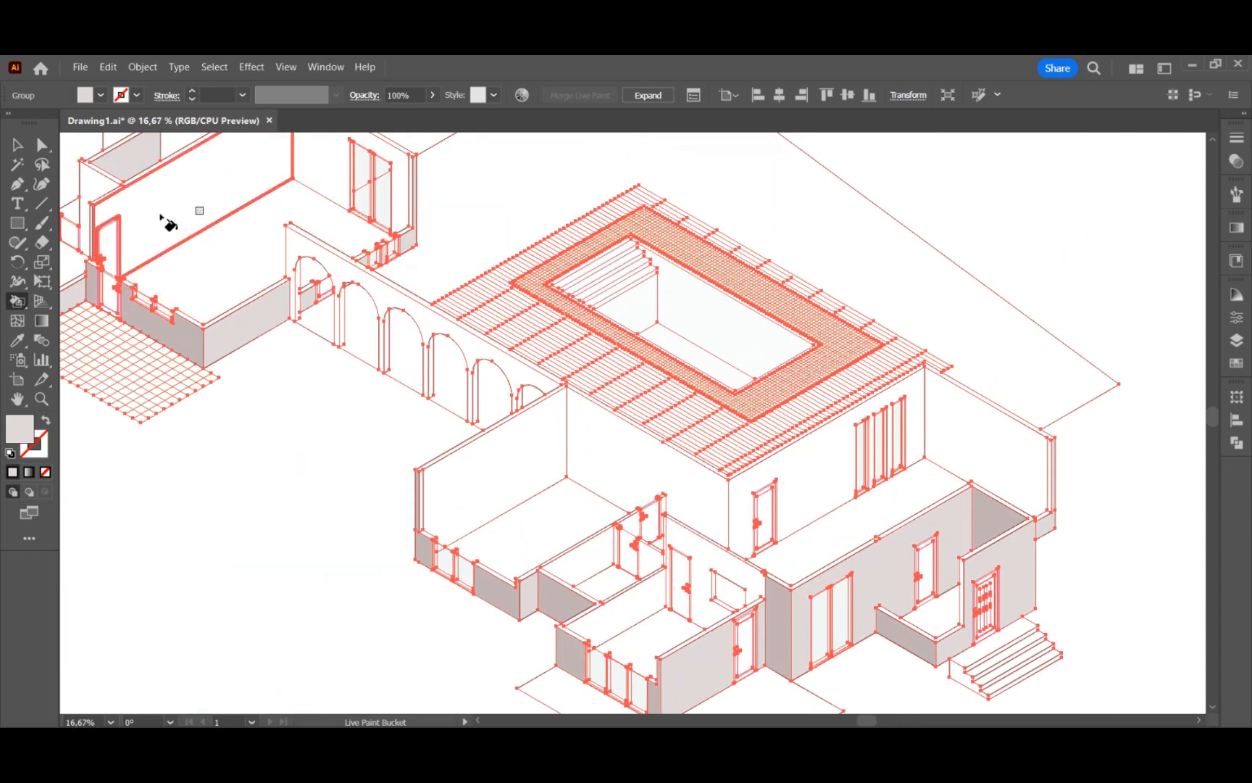
- Remove the stroke from layer 3's Live Paint artwork and deselect it
left_click(18, 145)
left_click(348, 449)
scroll(1049, 524, "down", 1)
left_click(1040, 556)
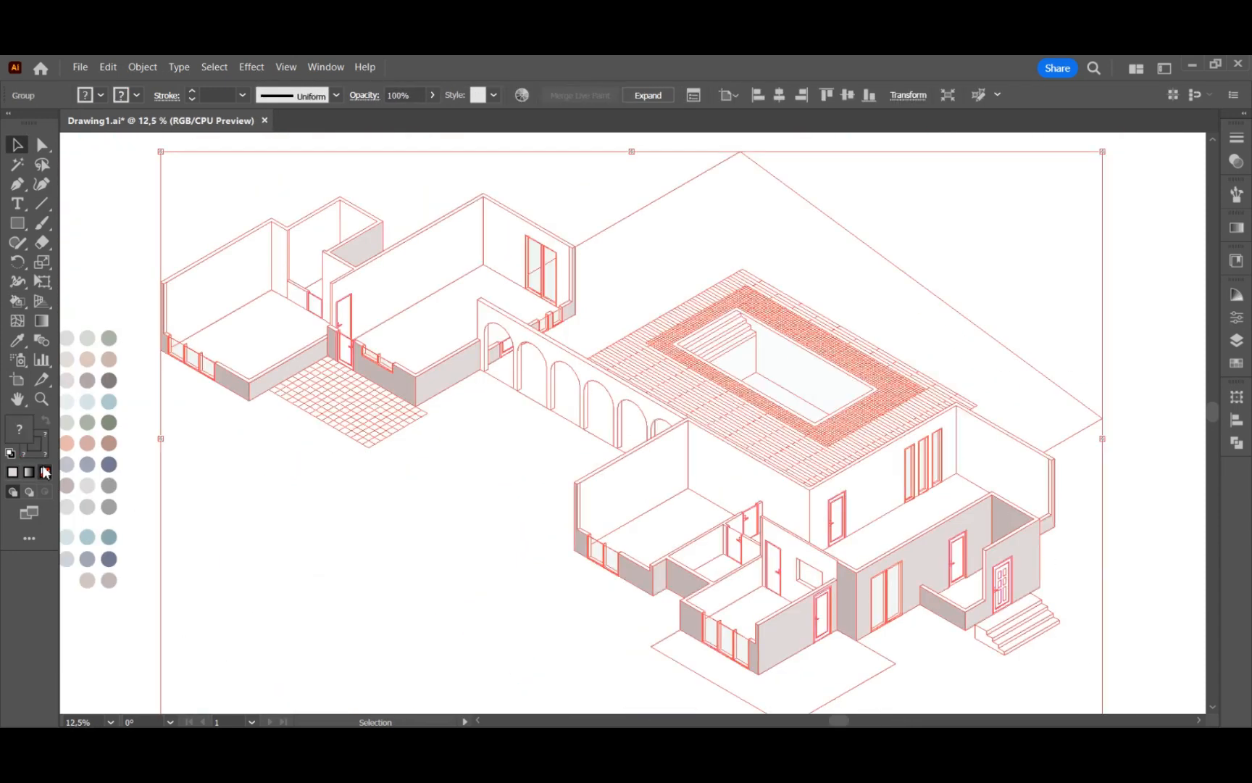
left_click(41, 452)
left_click(998, 601)
left_click(999, 602)
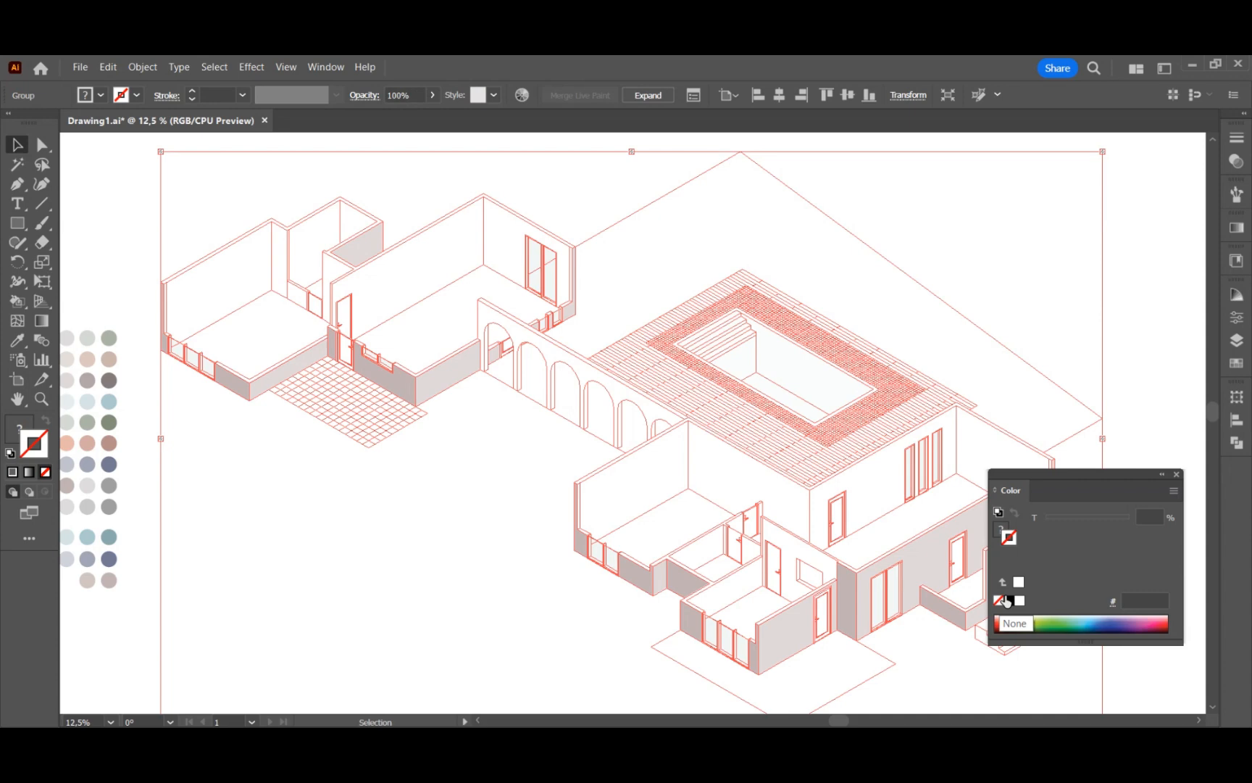
left_click(1177, 475)
left_click(1165, 540)
- Hide and lock layer 3, show and unlock layer 4, and select its line artwork for the Live Paint Bucket
left_click(1236, 340)
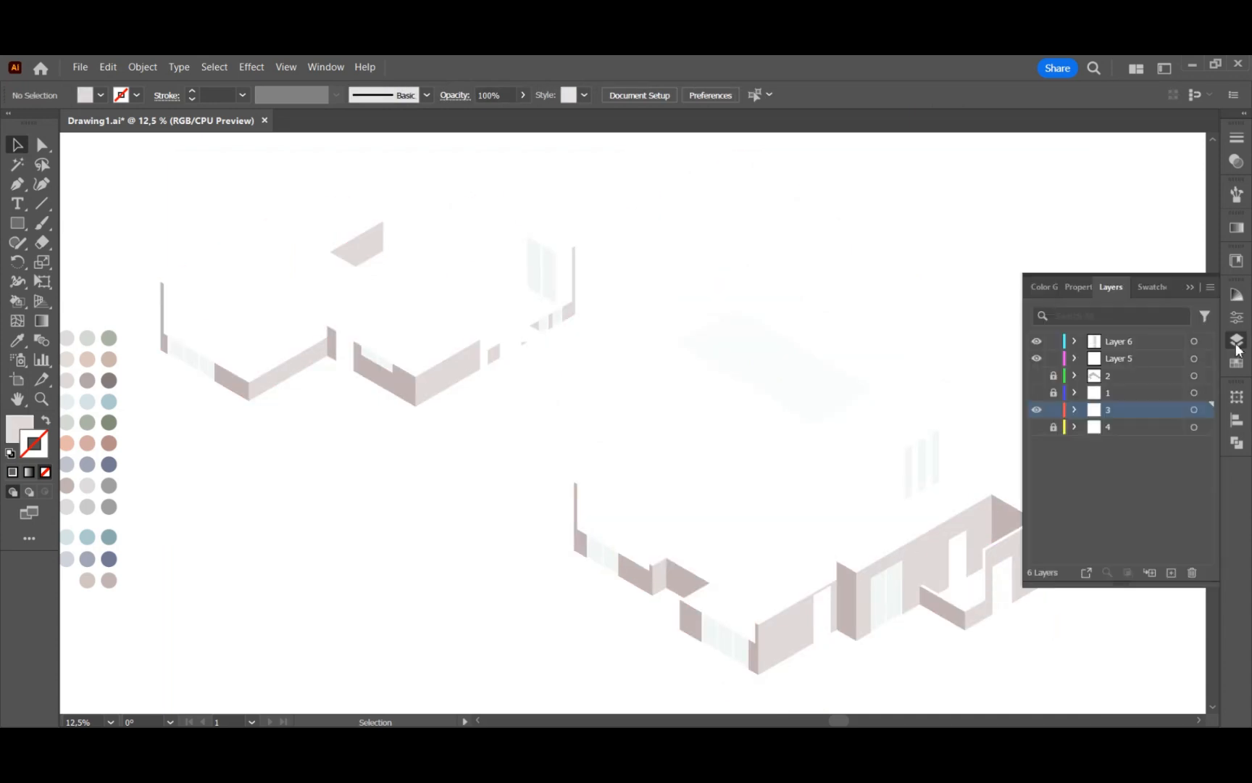
left_click(1036, 410)
left_click(1036, 426)
left_click(1053, 427)
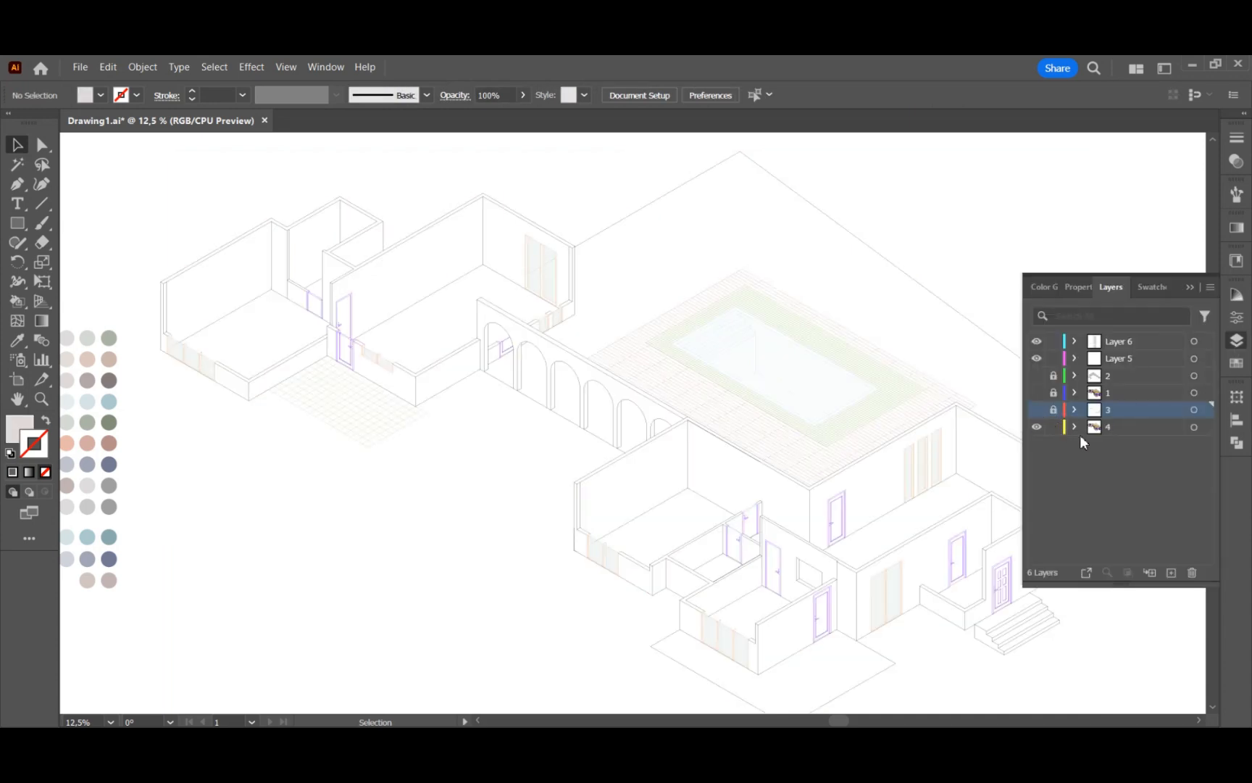
key("ctrl+a")
key("k")
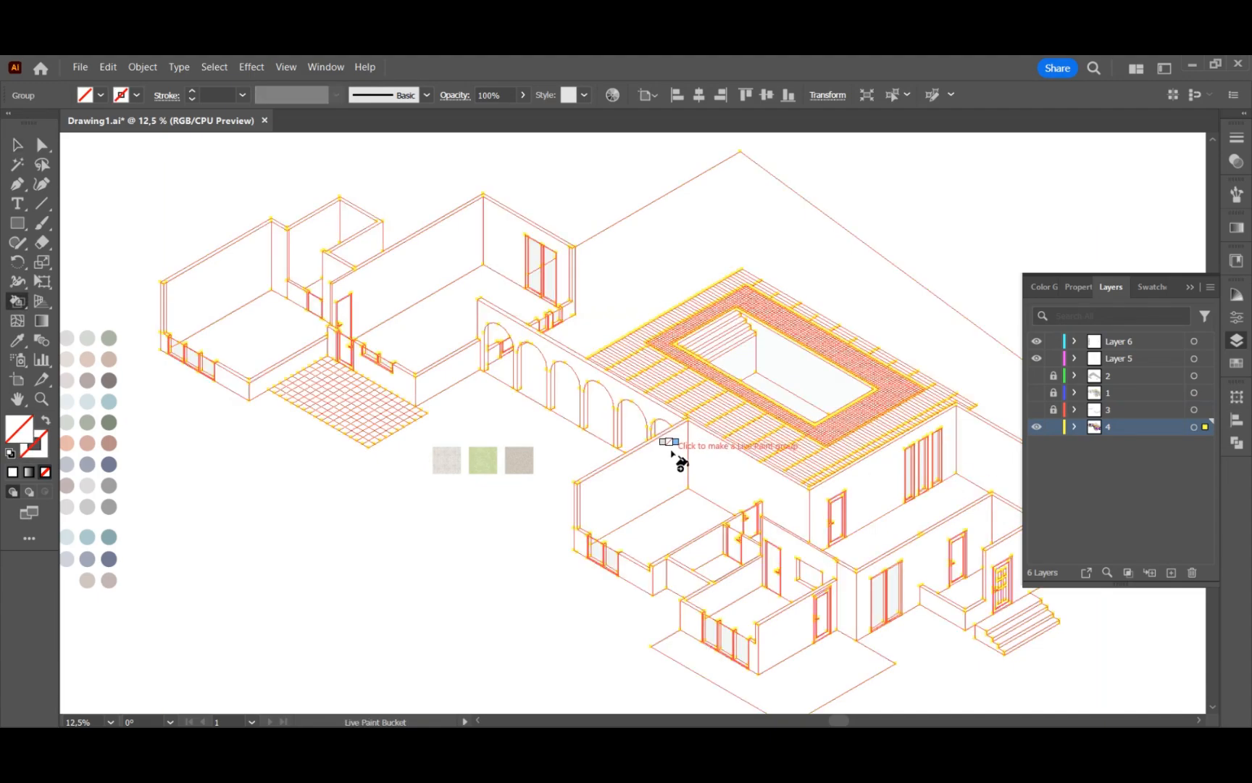
- Sample the beige plaster texture and fill the outer walls of the room below the arcade and its adjoining recess
scroll(471, 457, "up", 3)
scroll(640, 463, "up", 1)
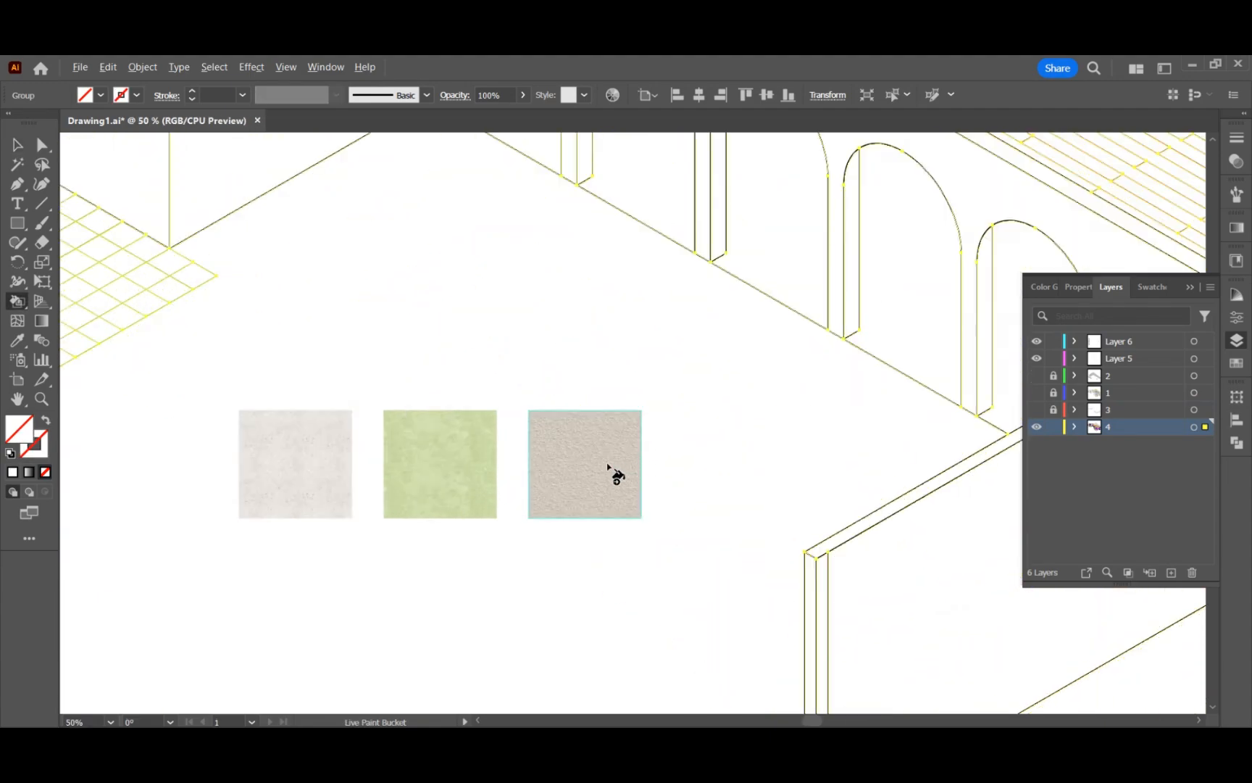
scroll(409, 386, "down", 1)
scroll(425, 399, "down", 2)
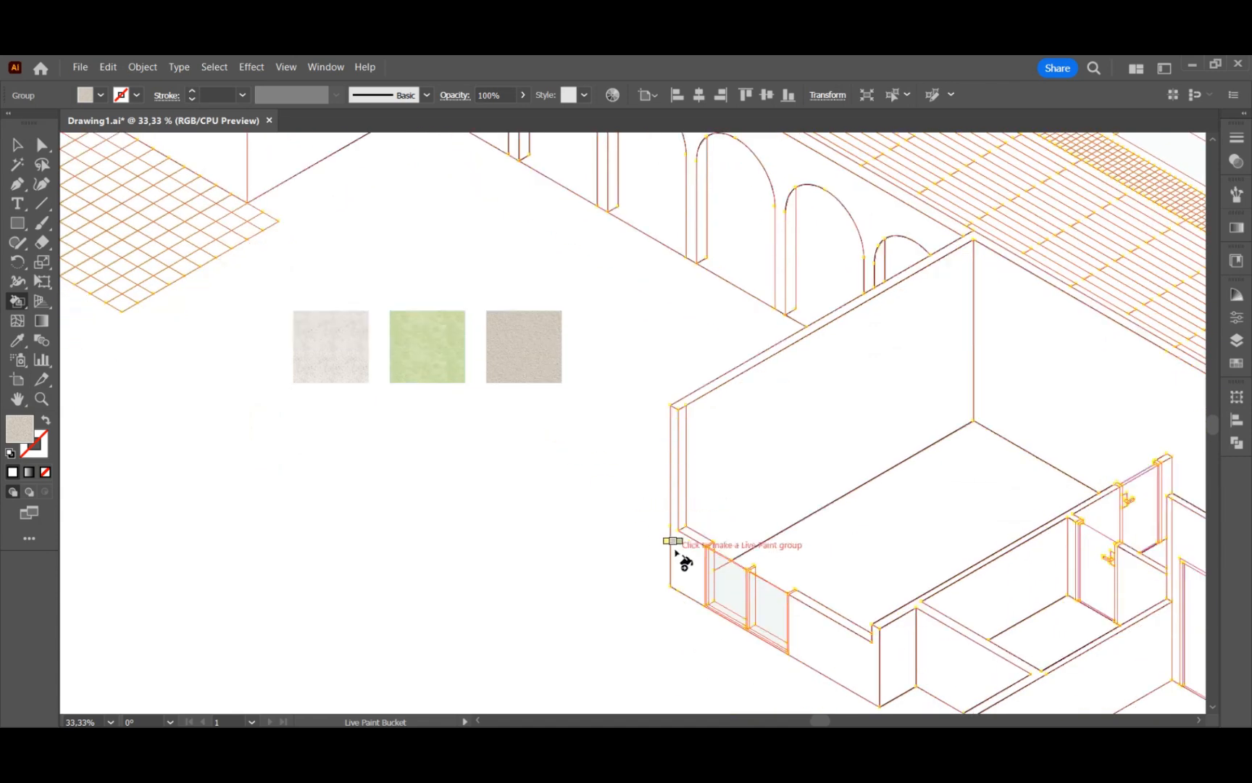
left_click(680, 557)
left_click(834, 627)
left_click_drag(910, 663, 941, 662)
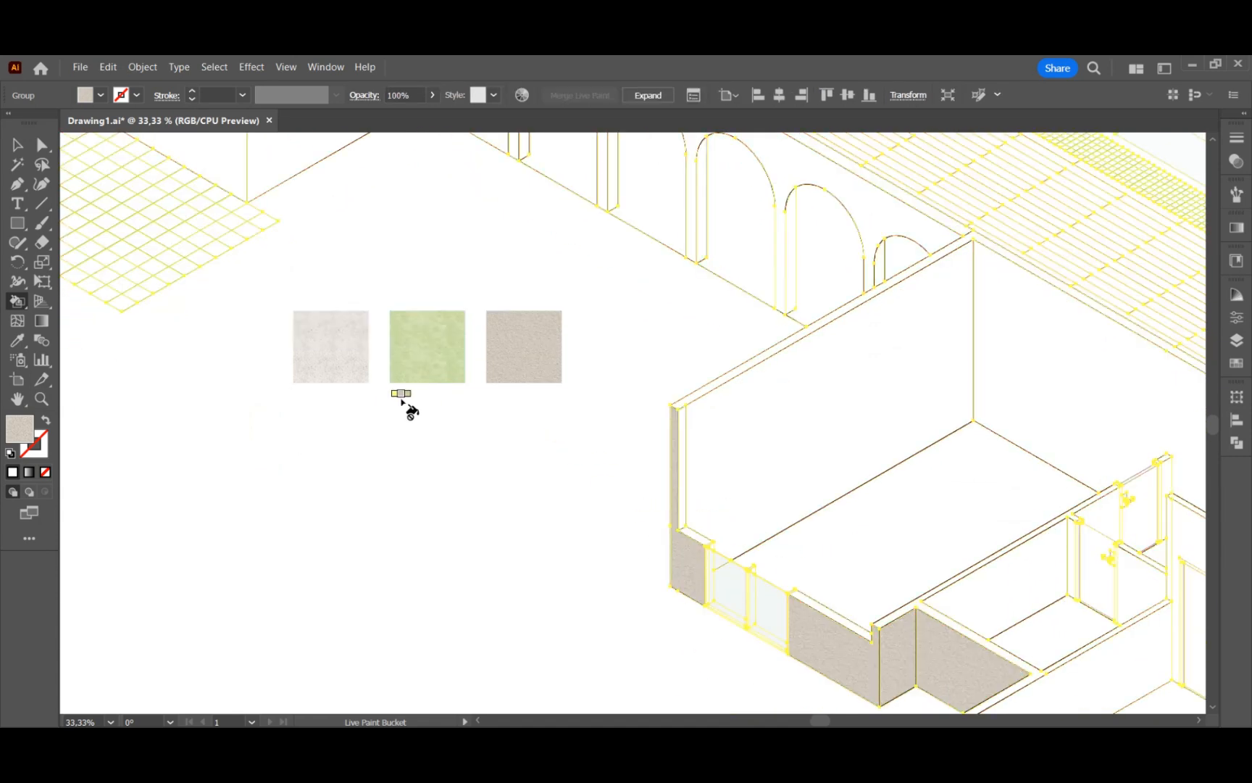
- Fill the small front room's outer walls, the main block's end wall and facade, and the porch walls with the beige texture
scroll(329, 304, "down", 1)
scroll(953, 640, "down", 1)
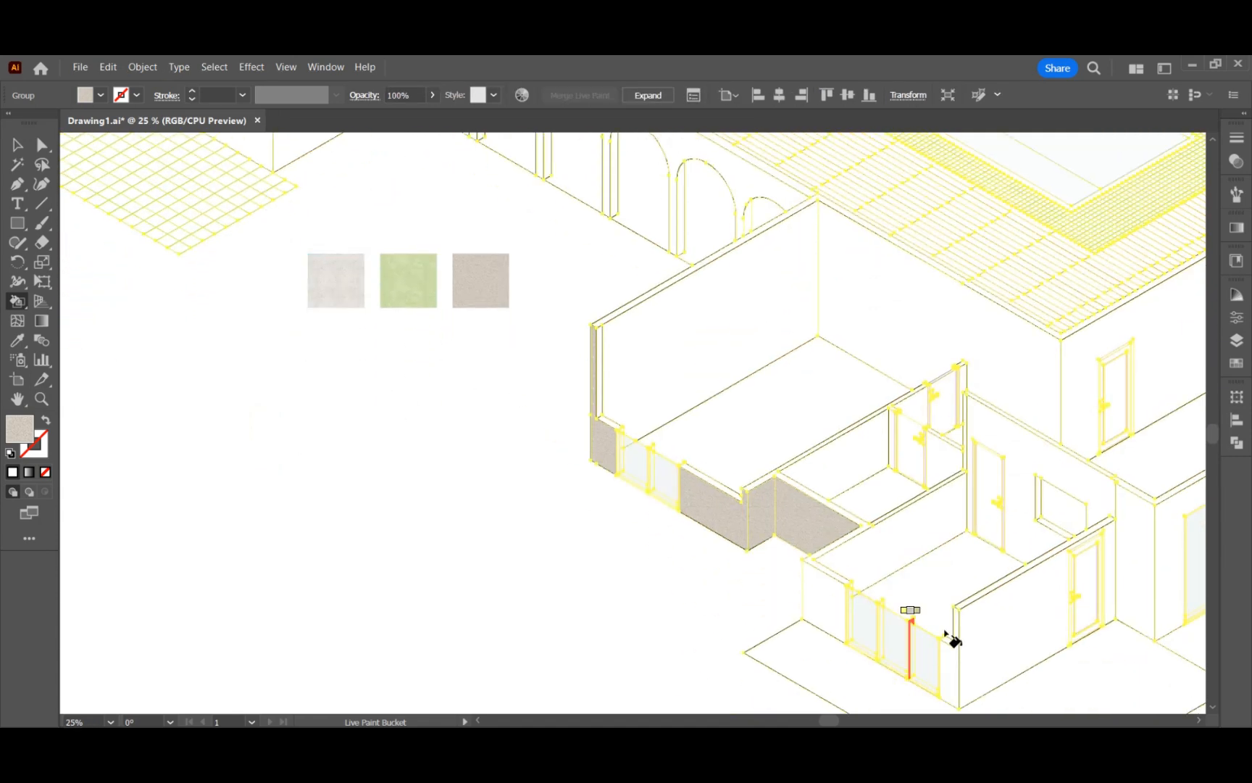
left_click(1023, 658)
left_click(827, 613)
scroll(359, 471, "down", 1)
scroll(1079, 509, "up", 2)
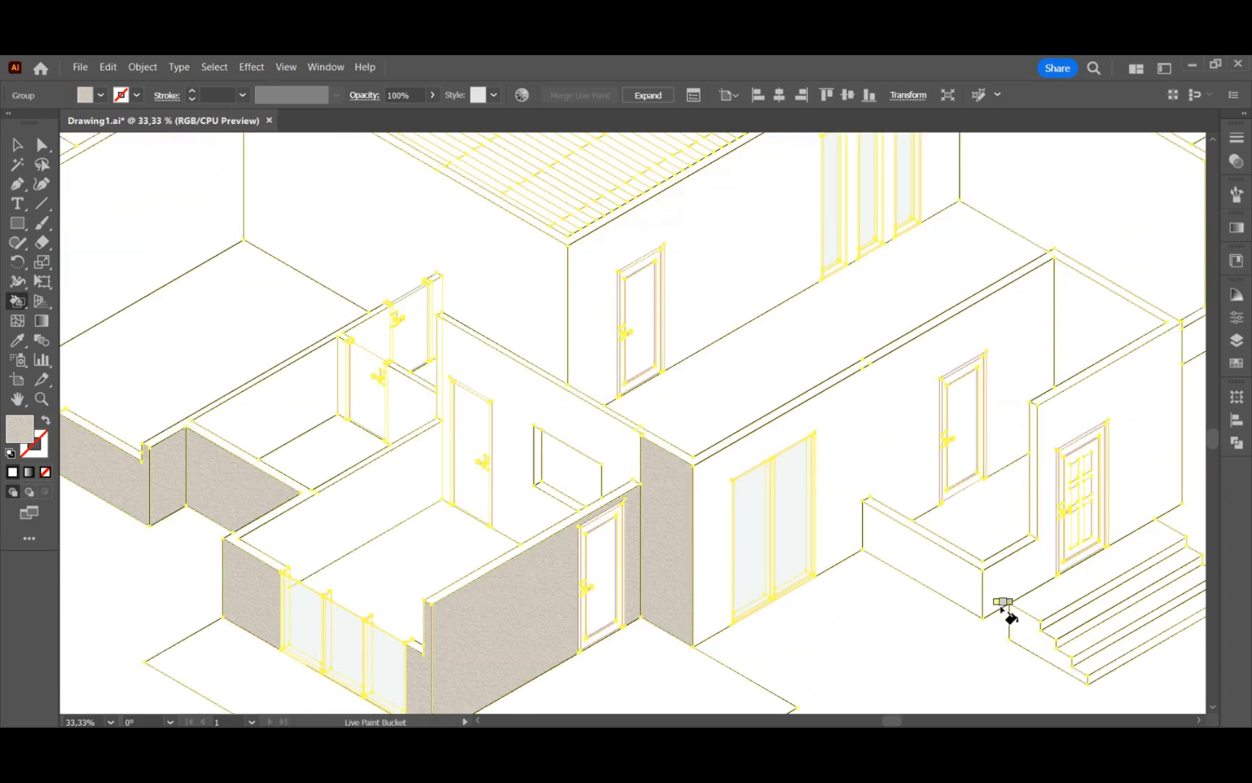
left_click(1002, 608)
left_click(839, 531)
left_click(1122, 337)
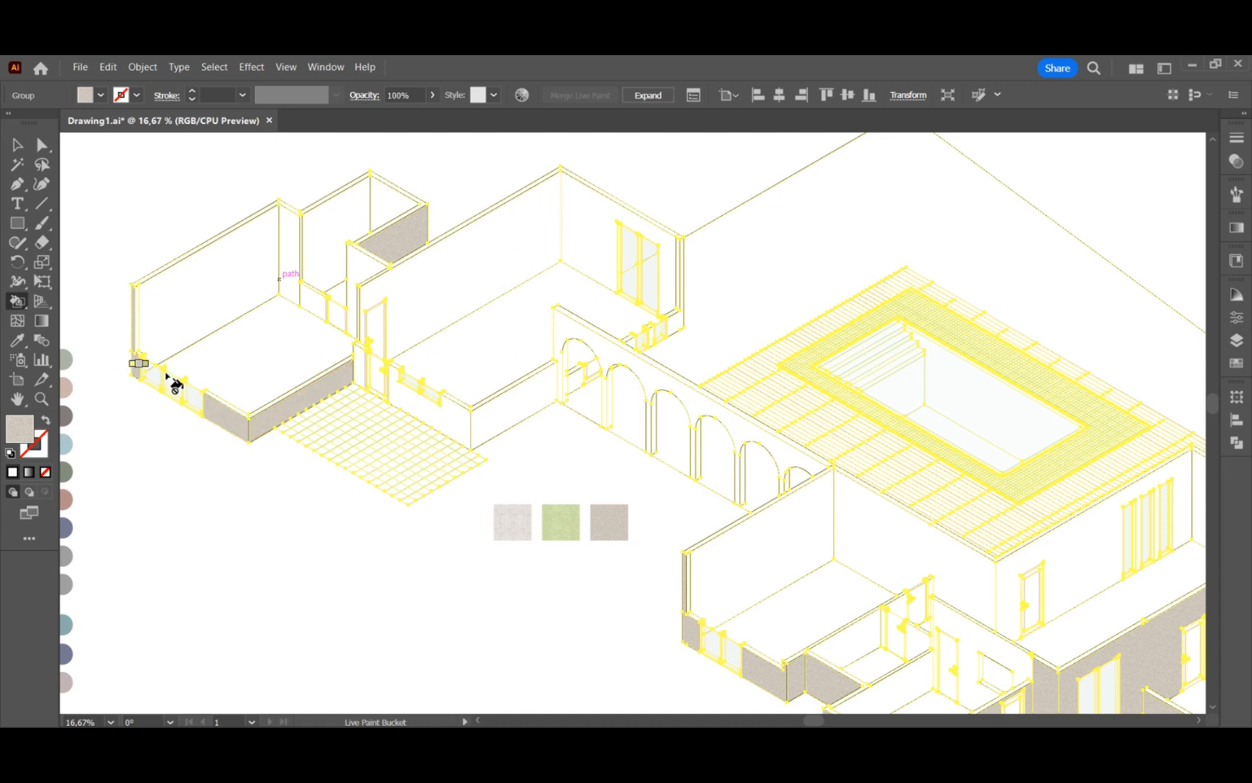
- Fill the outer walls of the rooms around the tiled patio and the low wall behind the arches with the beige texture
left_click(443, 373)
left_click_drag(654, 495, 886, 404)
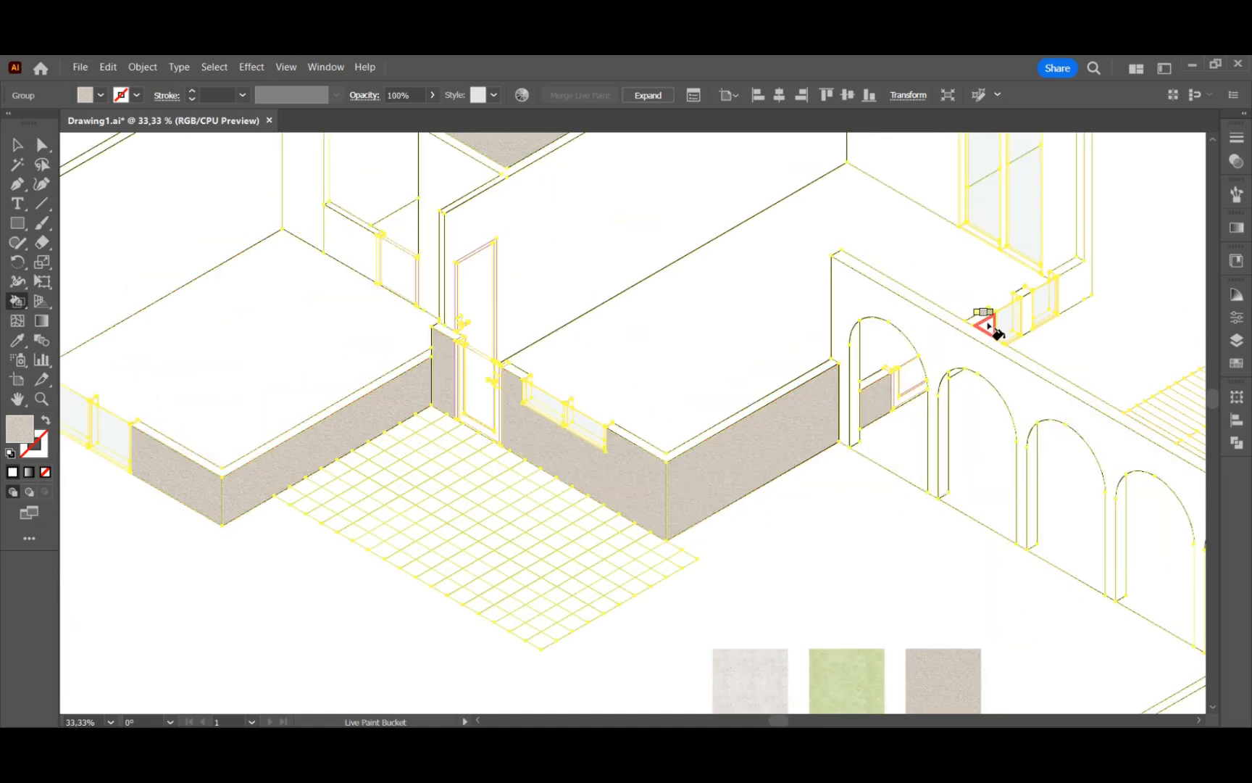
scroll(650, 606, "down", 1)
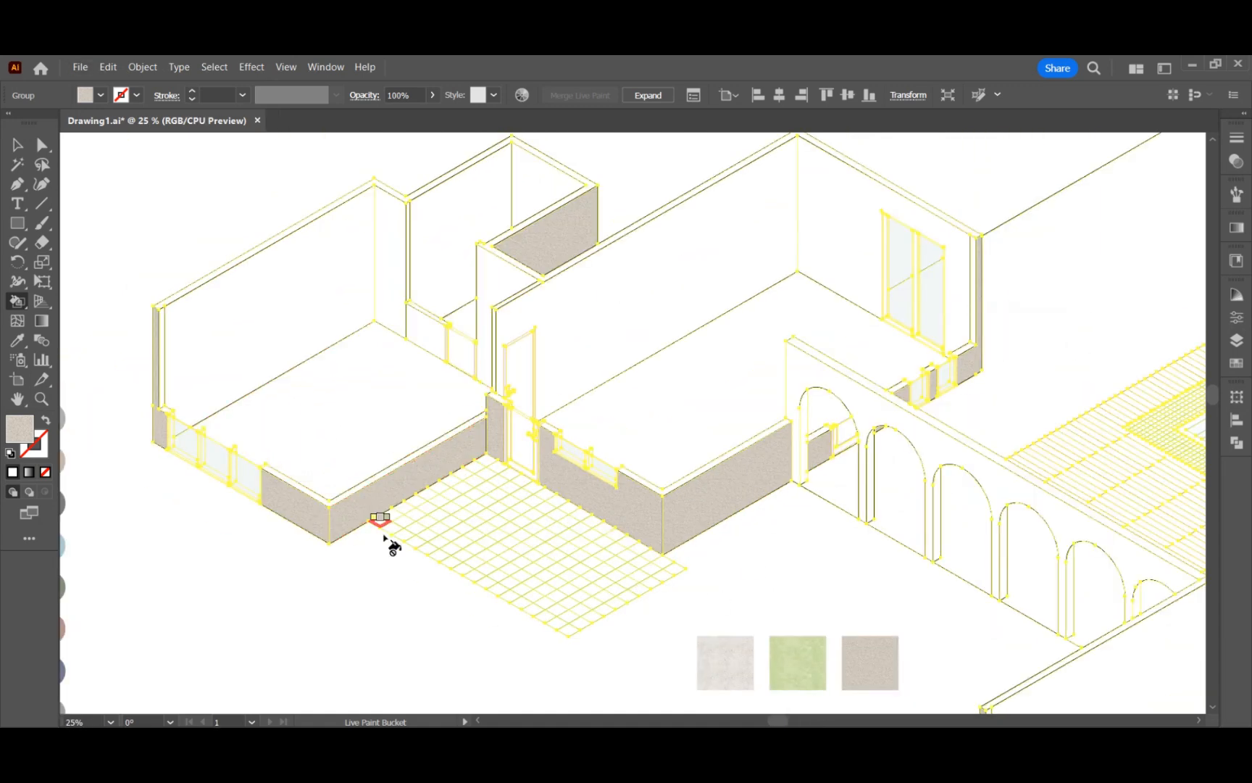
- Remove the stroke from layer 4's textured Live Paint artwork and deselect it
key("v")
scroll(123, 366, "down", 1)
scroll(543, 500, "down", 1)
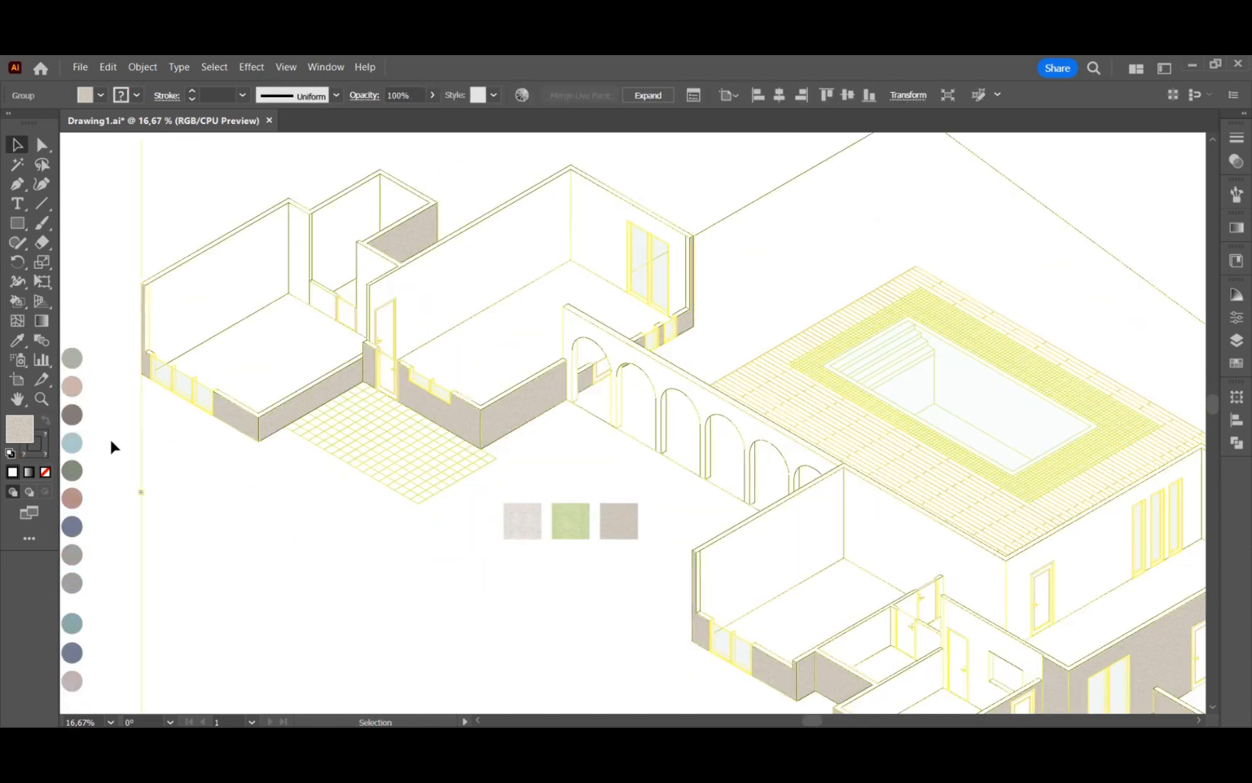
left_click(34, 443)
left_click(998, 600)
left_click(569, 621)
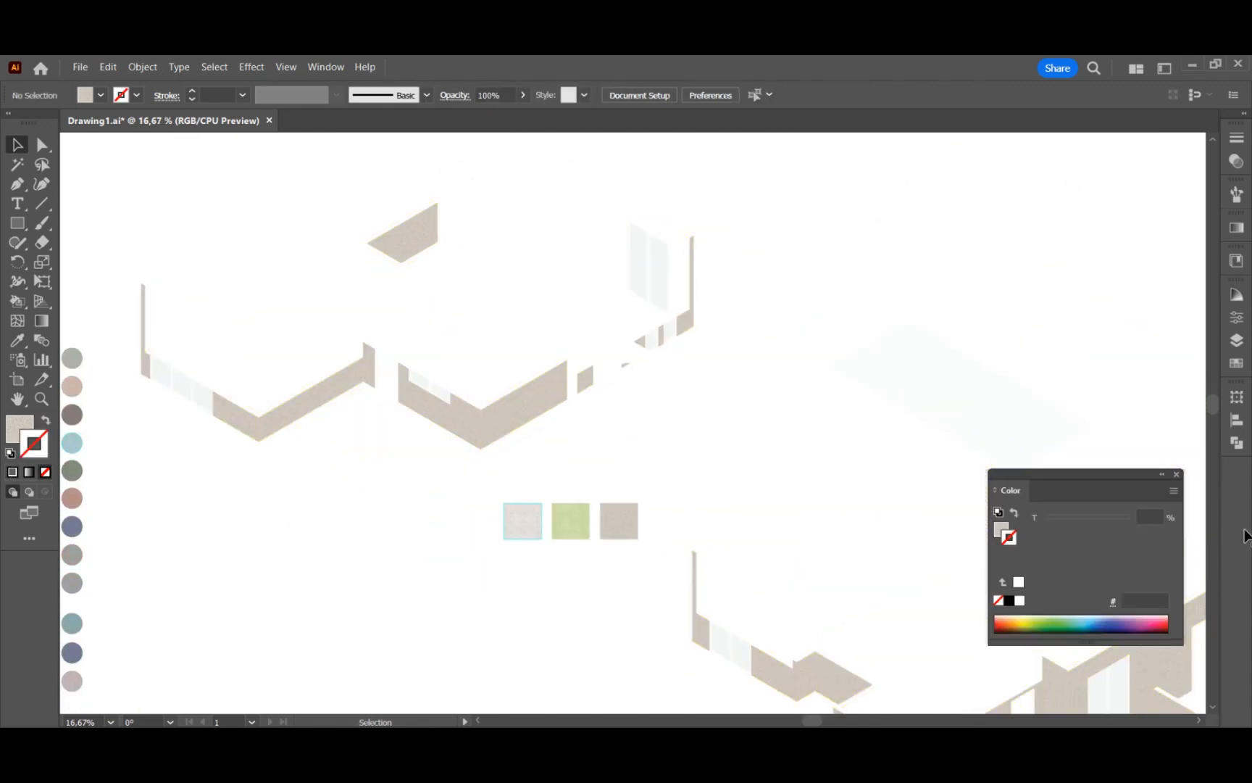
- Show layers 2, 1 and 3, lock layer 4, and select layer 3's artwork
left_click(1237, 340)
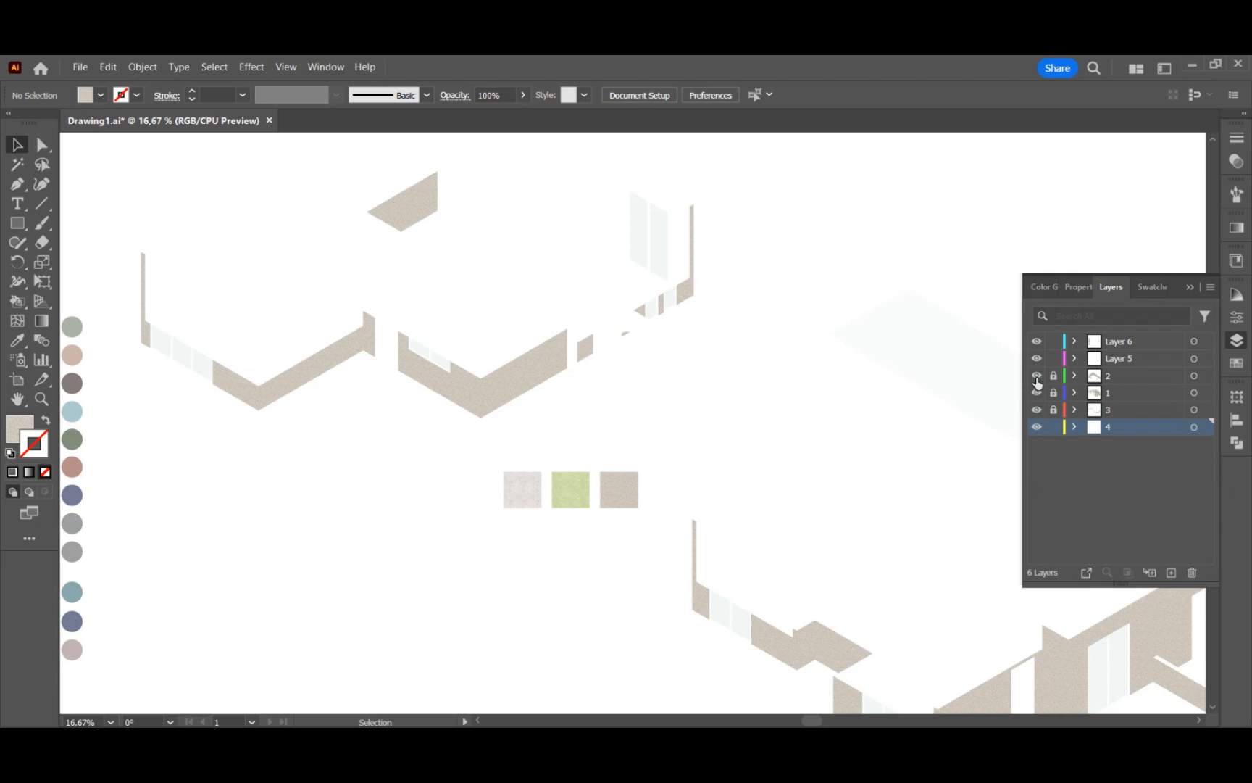
left_click(1053, 427)
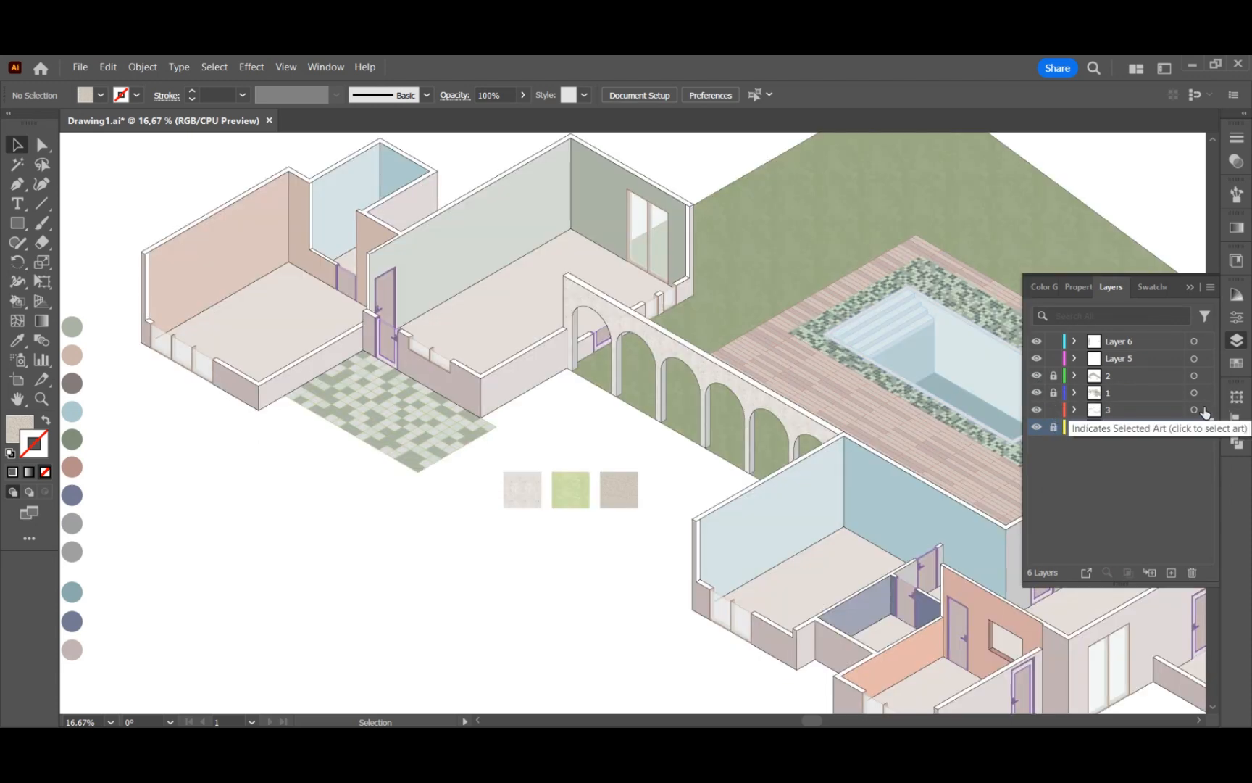
left_click(1205, 411)
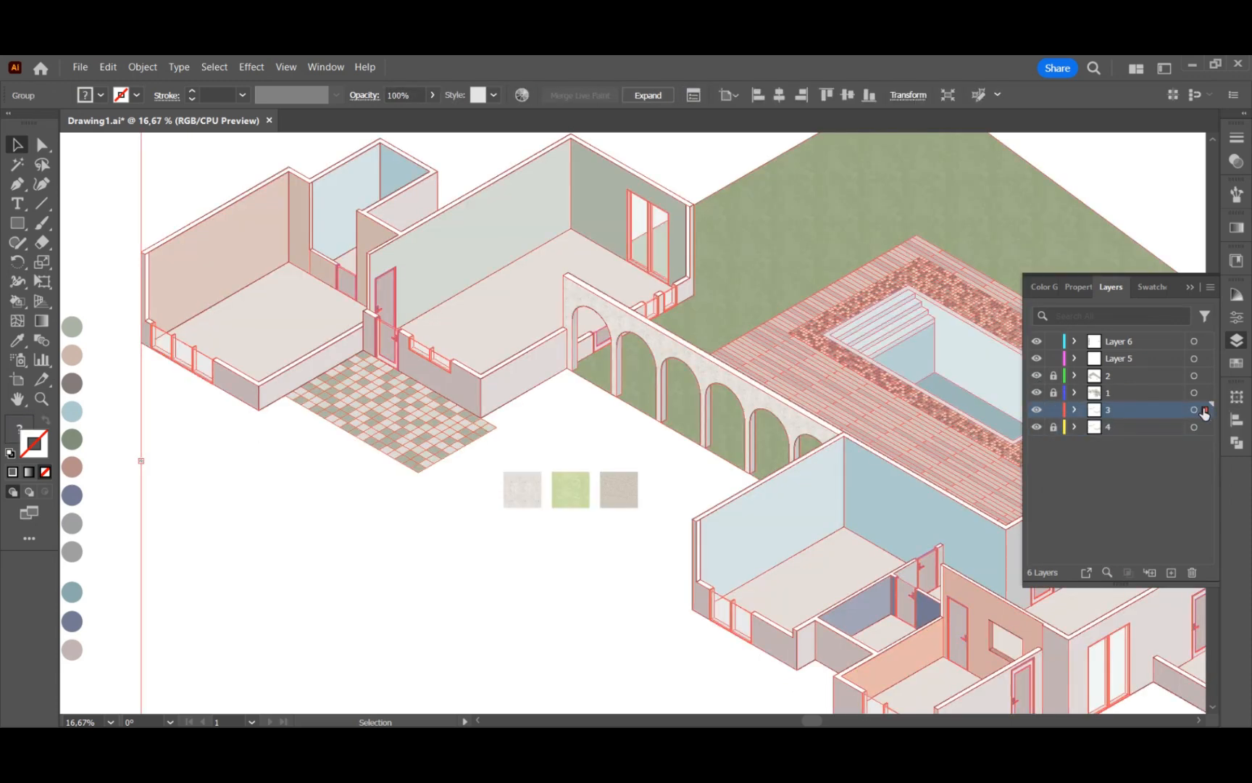
scroll(808, 698, "up", 3)
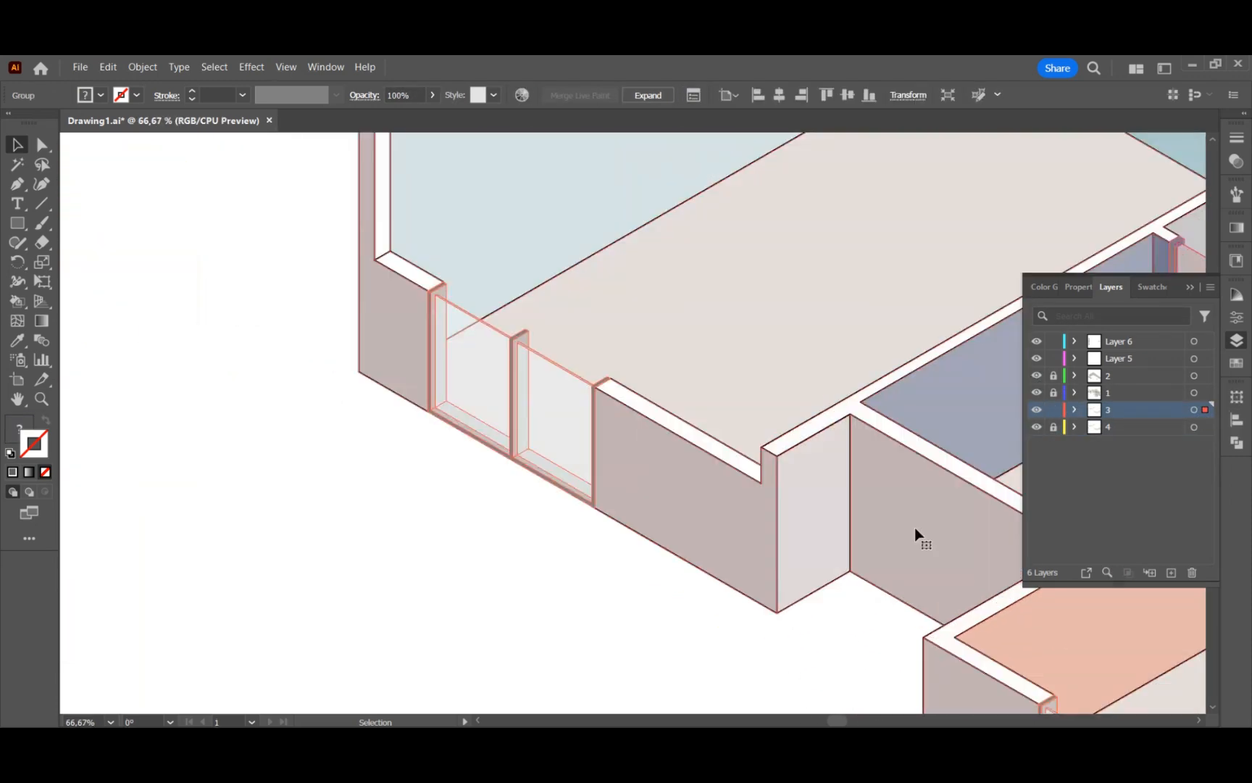
- Set the opacity of layer 3's wall colours to 64% and deselect the artwork
left_click(1036, 410)
left_click(1205, 411)
left_click(1235, 162)
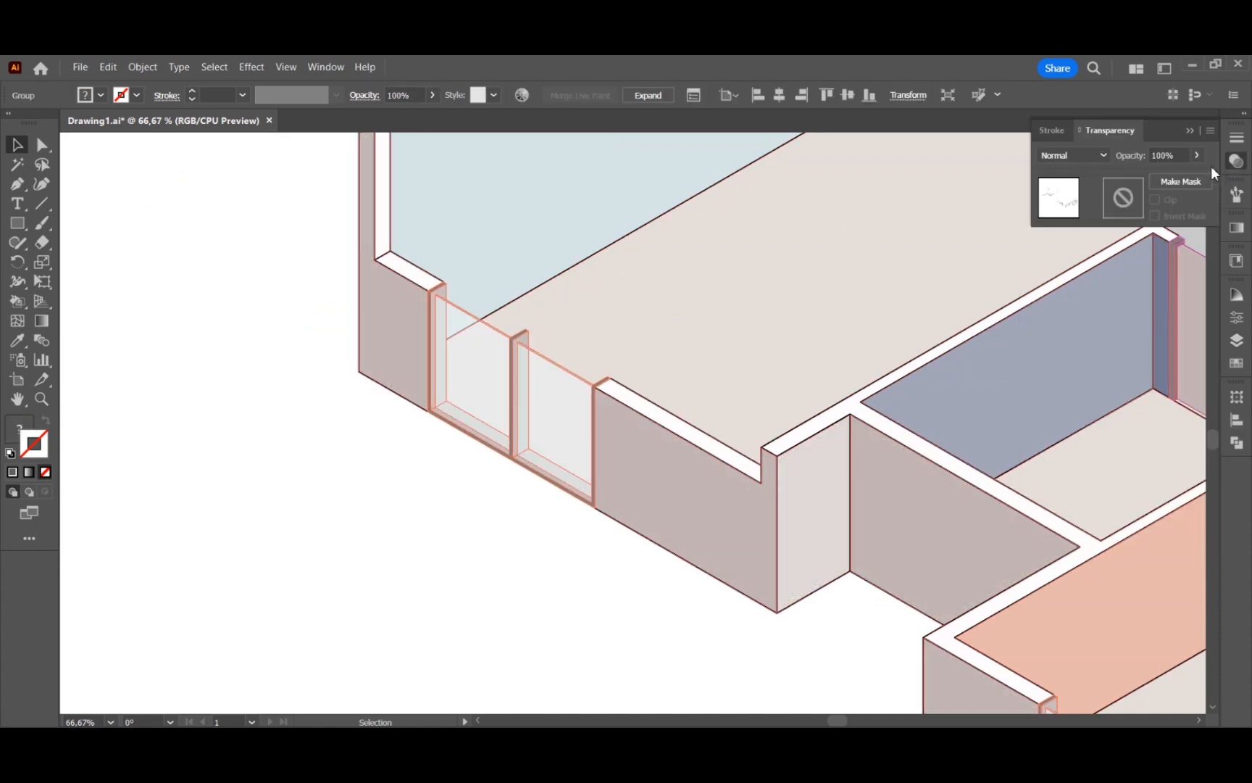
left_click_drag(1157, 176, 1171, 175)
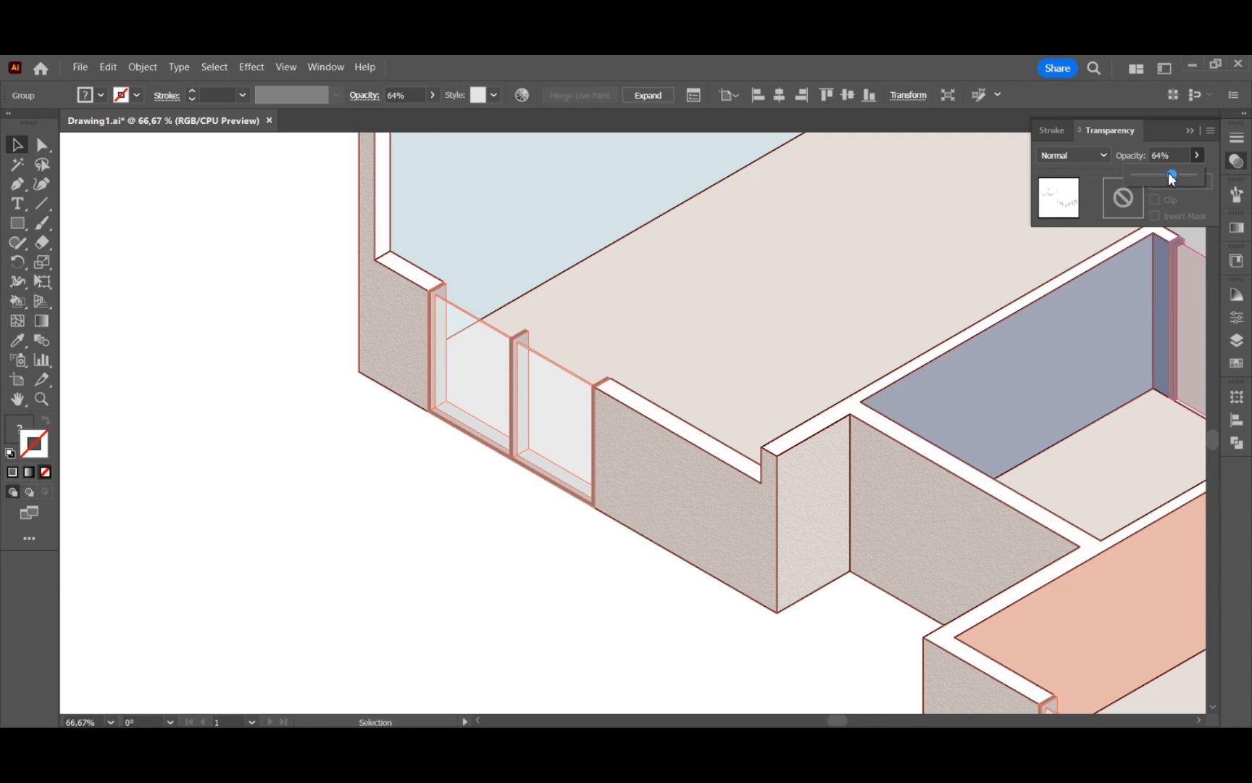
left_click(824, 687)
- Select layer 1's artwork and set its stroke colour to white
key("ctrl+0")
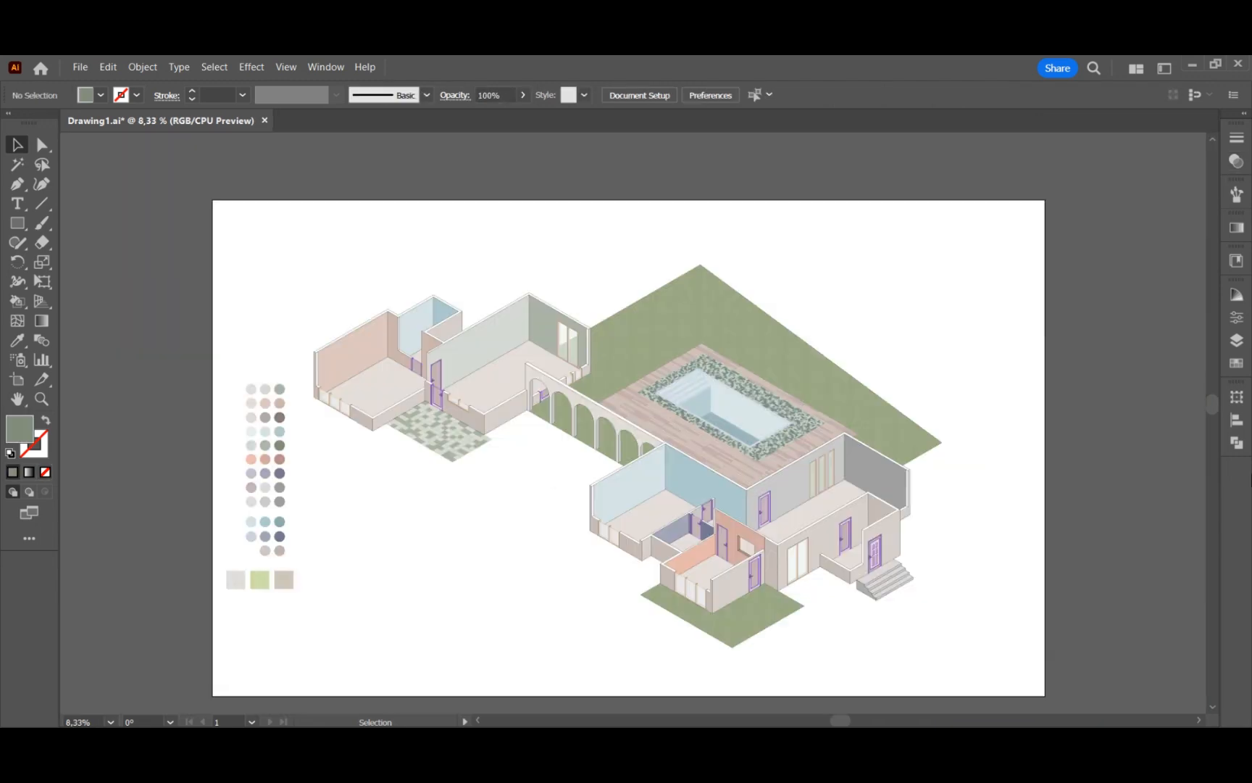
left_click(1236, 340)
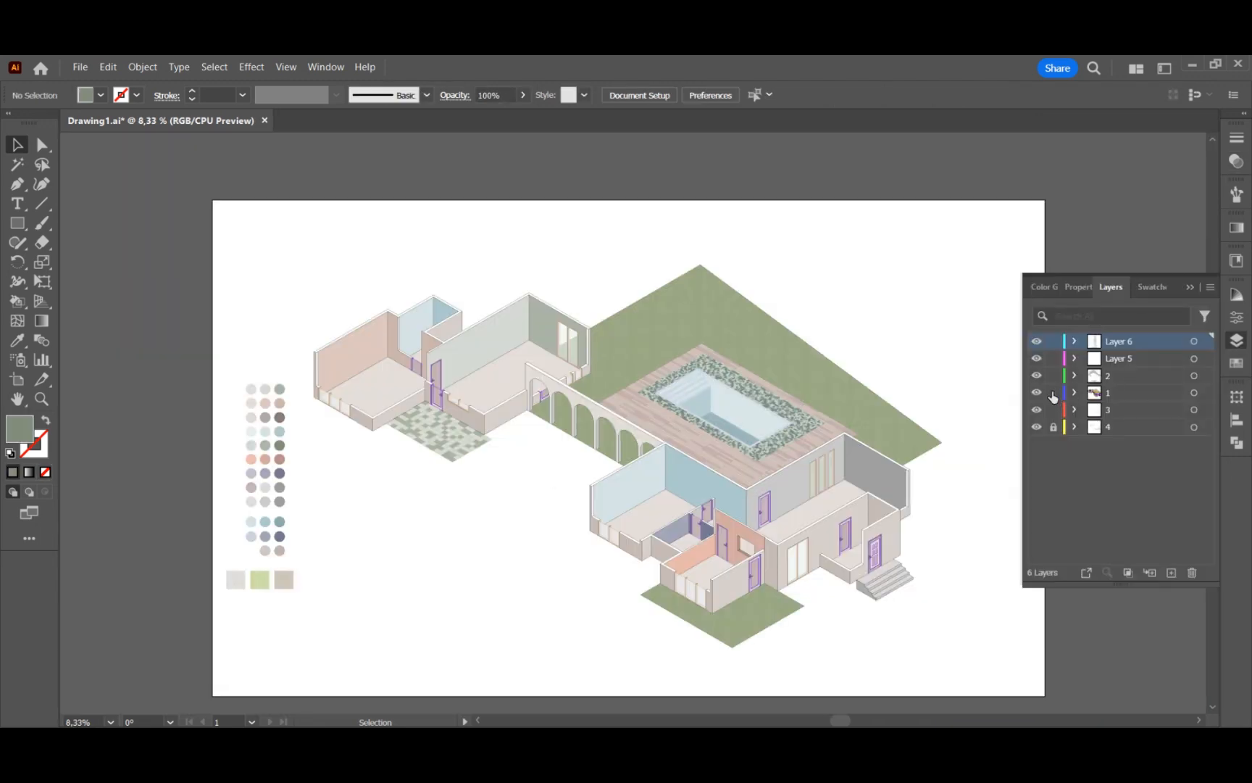
left_click(1194, 392)
left_click(44, 457)
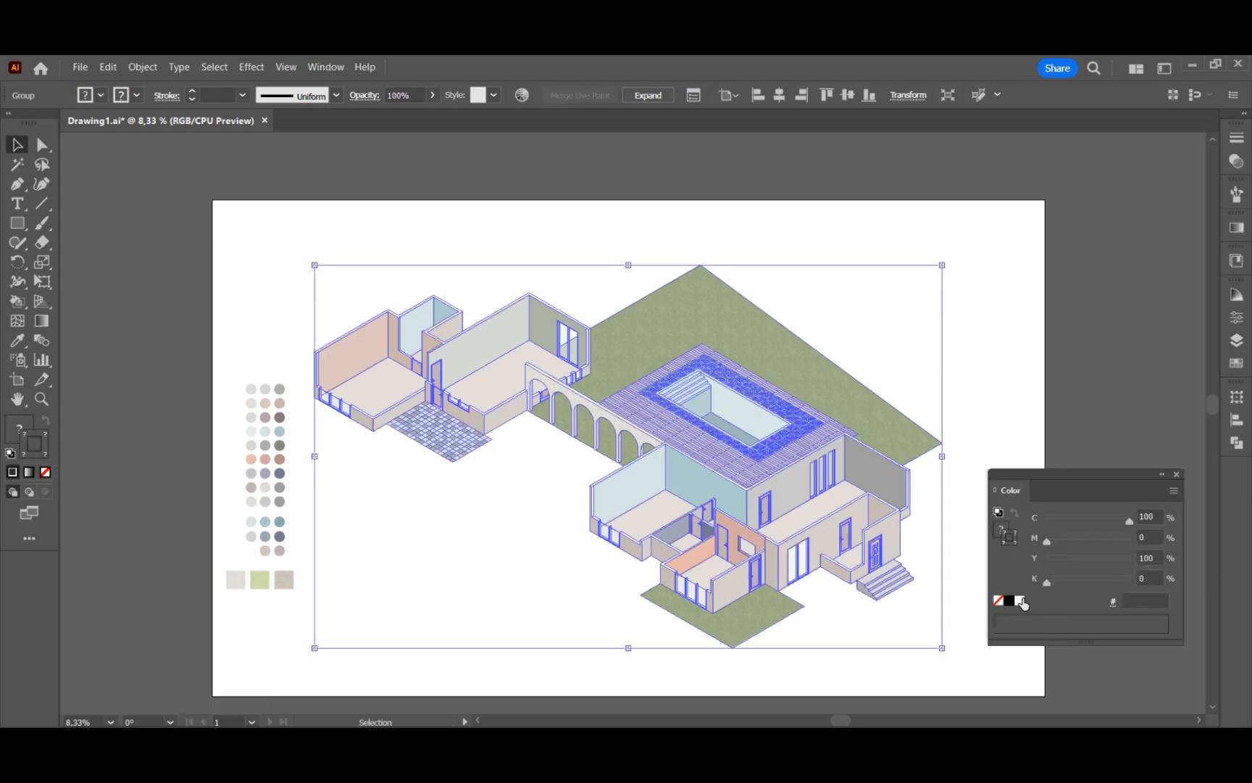
left_click(1021, 602)
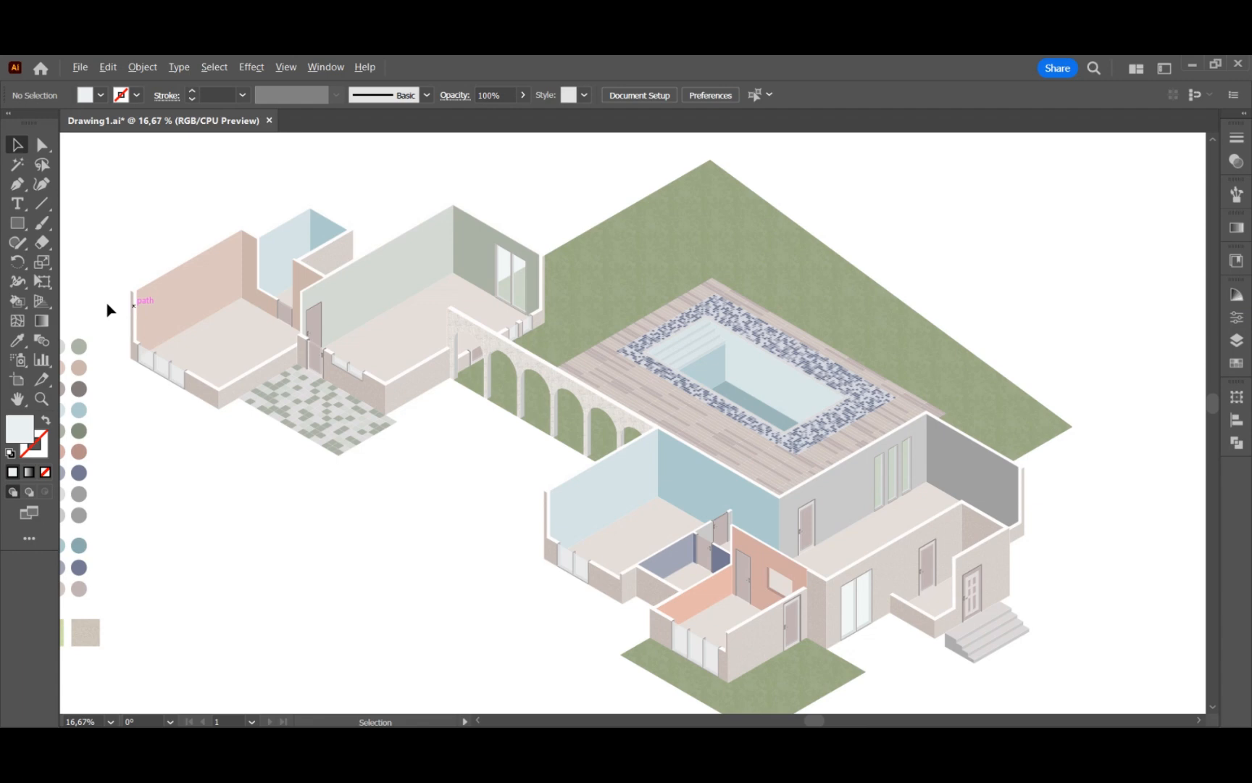
- Paste the vanity with standing figure, wall pictures, bed, nightstand, wardrobe and round rug drawings into the peach bedroom
scroll(105, 297, "up", 1)
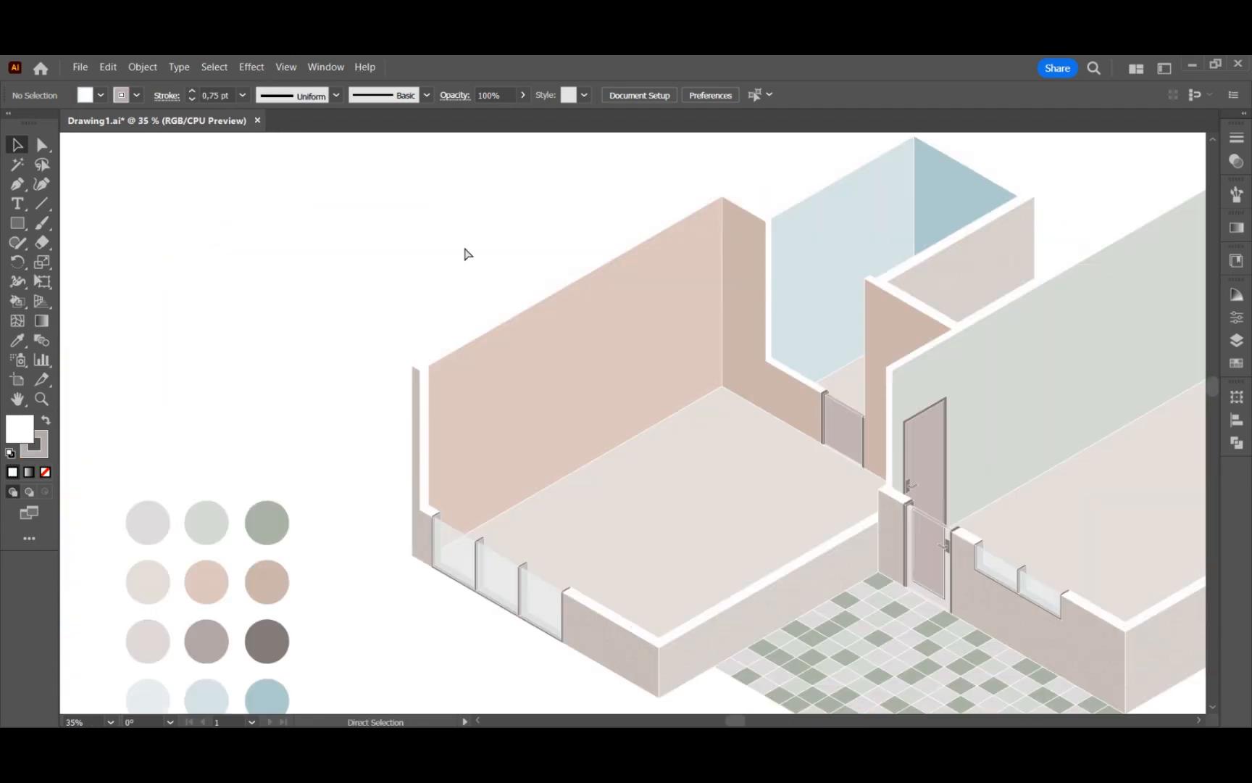
key("ctrl+v")
key("ctrl+z")
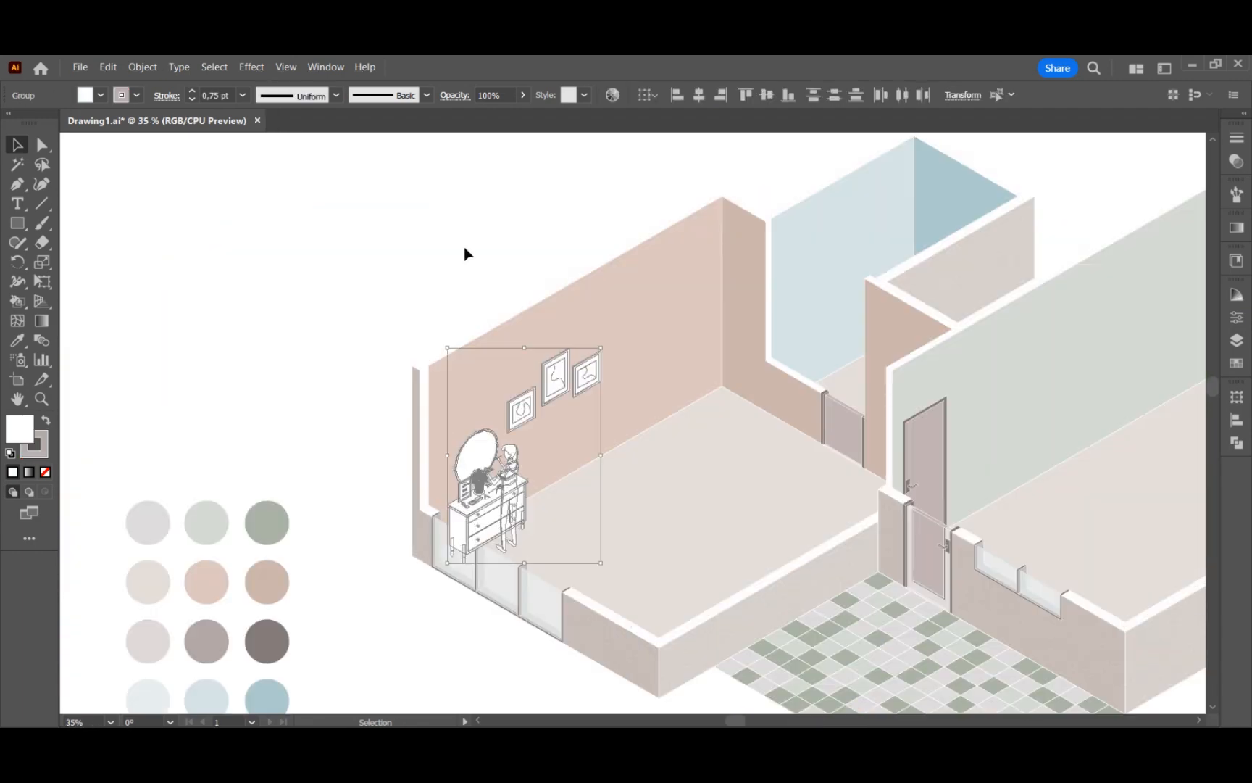
left_click(466, 253)
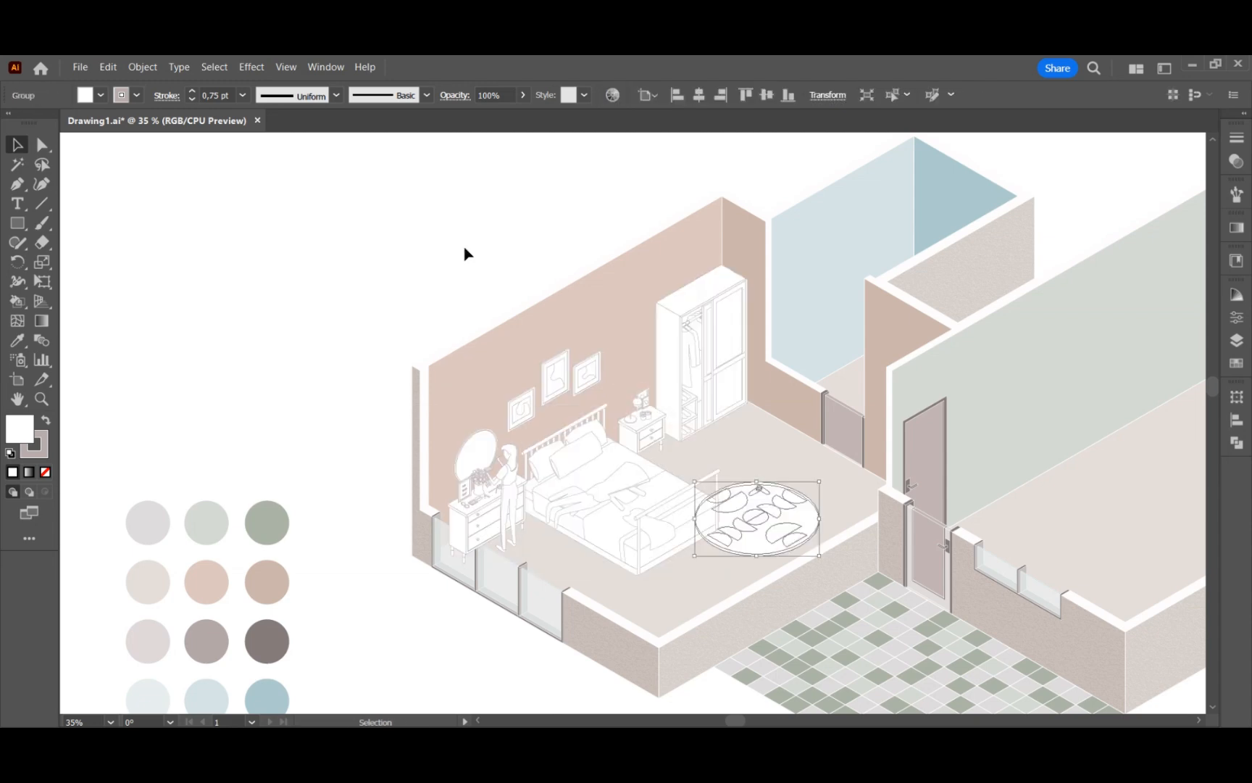
left_click(466, 254)
scroll(449, 578, "up", 2)
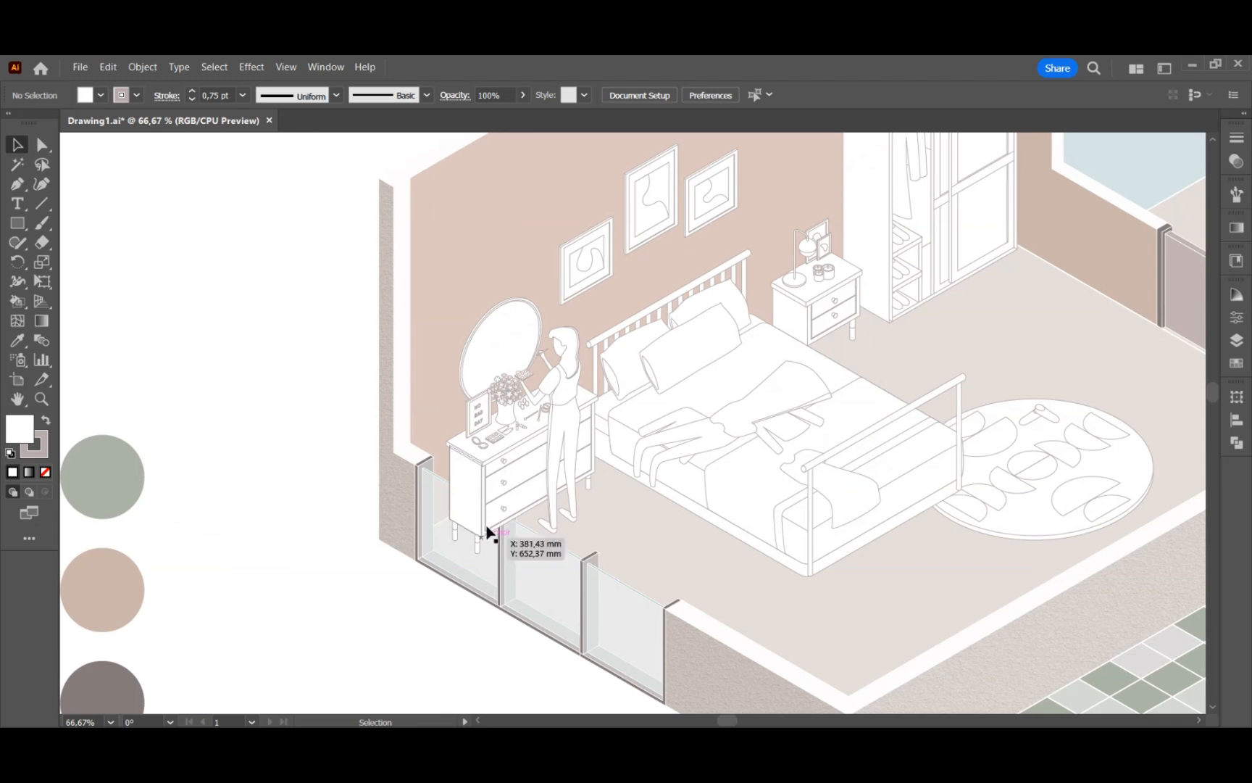
- Move Layer 5 above Layers 7 and 6 in the stacking order and make Layer 7 the active layer
left_click(1237, 340)
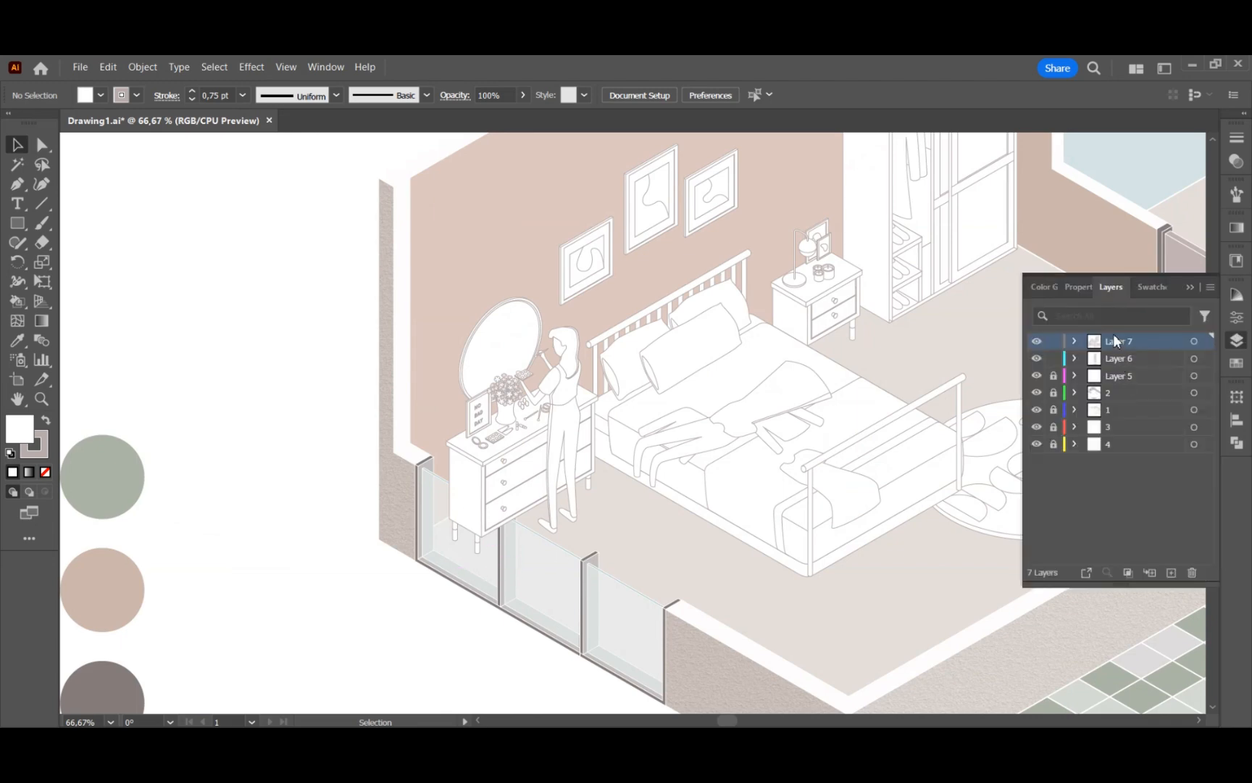
scroll(434, 637, "up", 2)
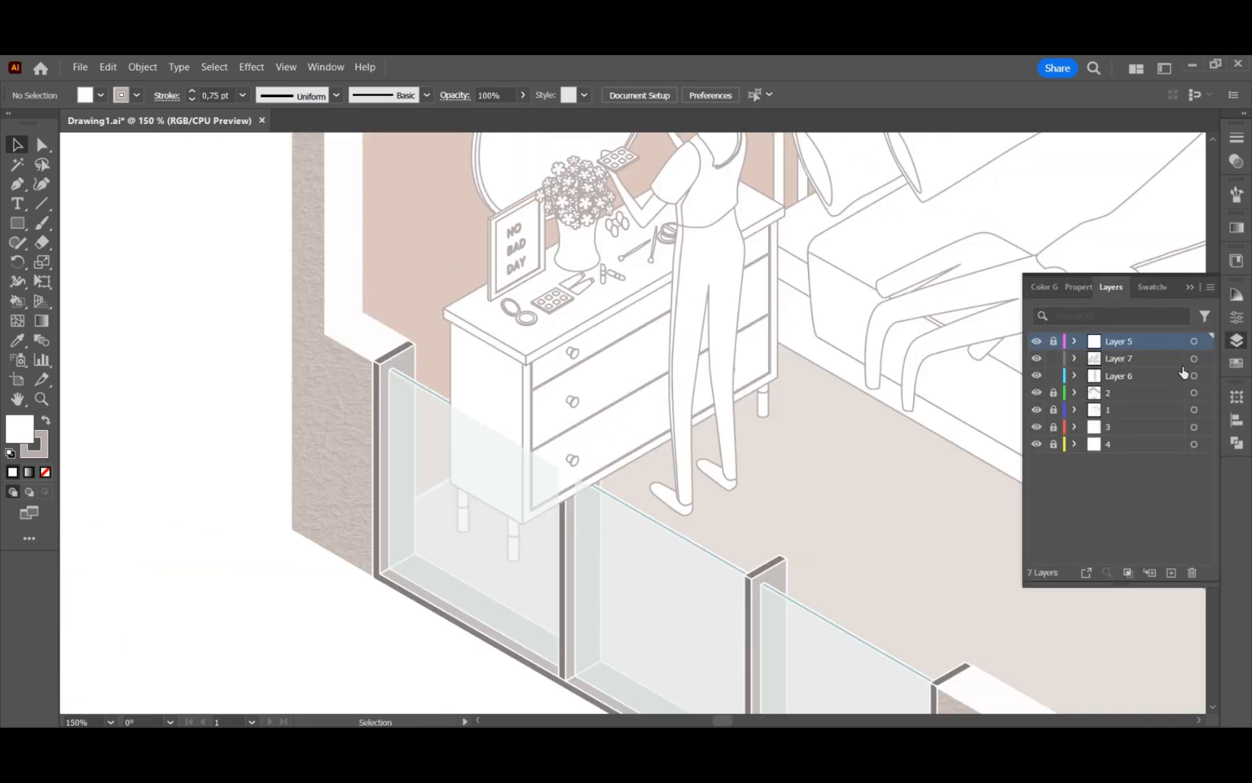
left_click(20, 187)
left_click(1237, 340)
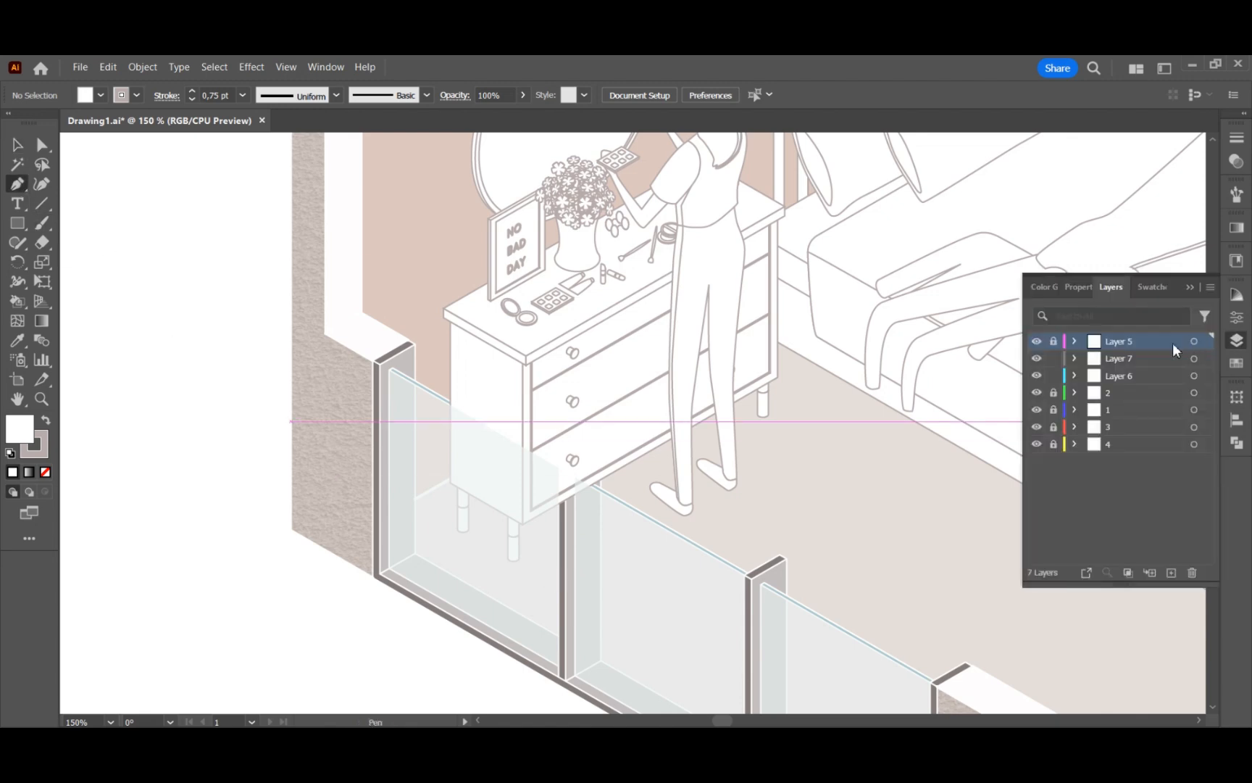
left_click(1131, 358)
left_click(41, 223)
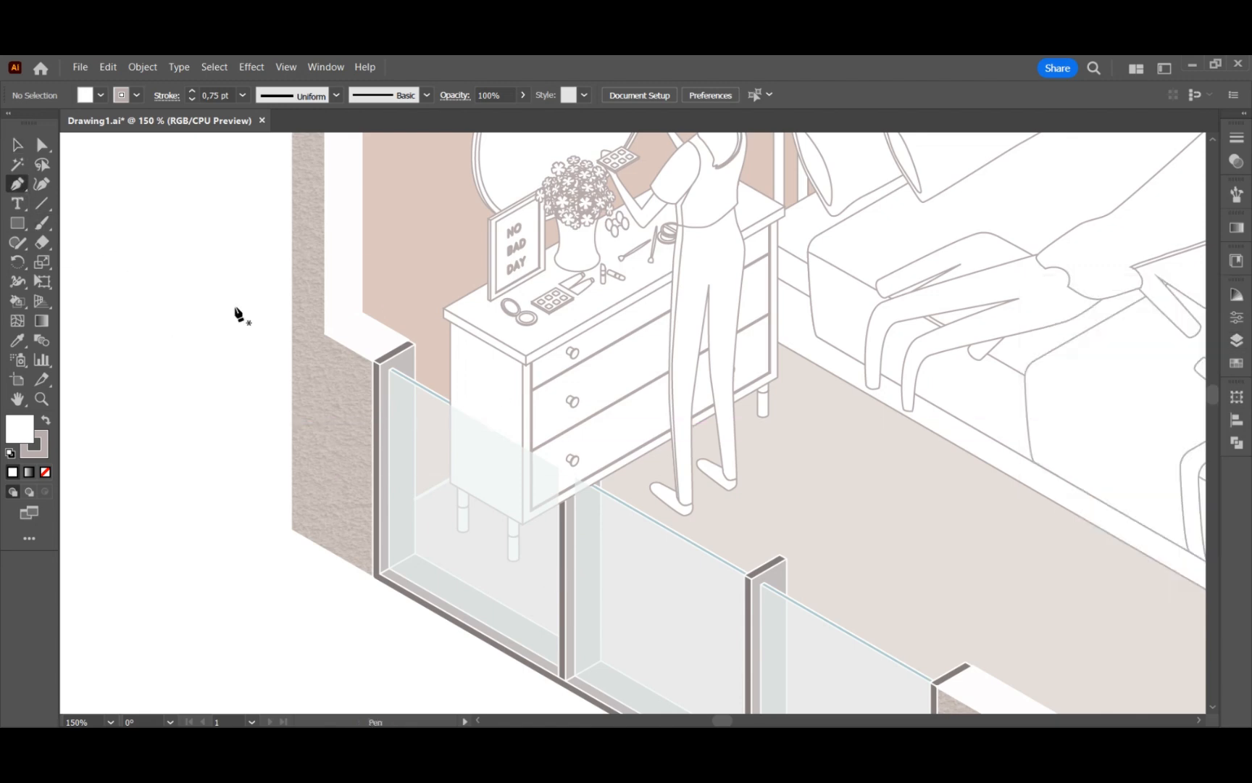
- Lower the opacity of the vanity and standing figure group, and set both fill and stroke to none for drawing
key("v")
left_click(675, 341)
left_click(1237, 161)
left_click(1197, 155)
left_click_drag(1197, 175, 1167, 177)
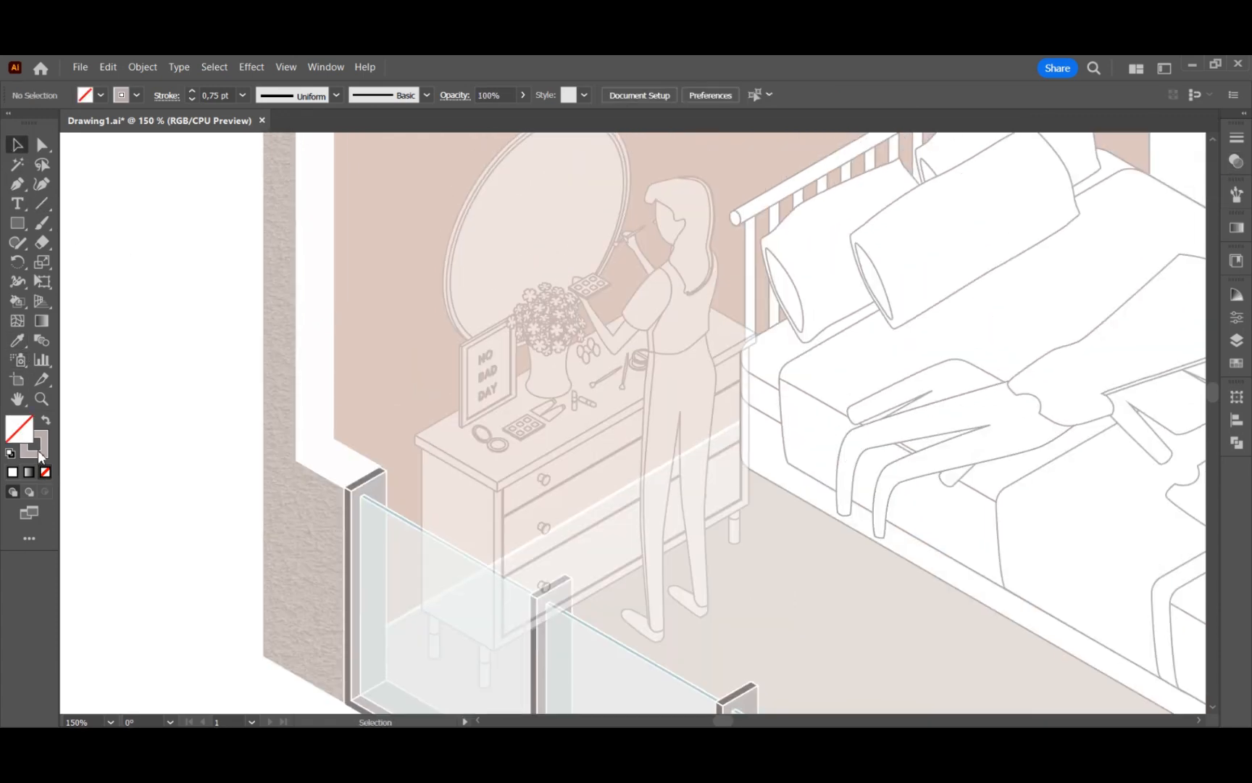
left_click(38, 452)
left_click(45, 472)
- Draw a closed Pen outline around the vanity, mirror and standing figure that leaves out the window frame post
left_click(17, 183)
scroll(414, 475, "down", 1)
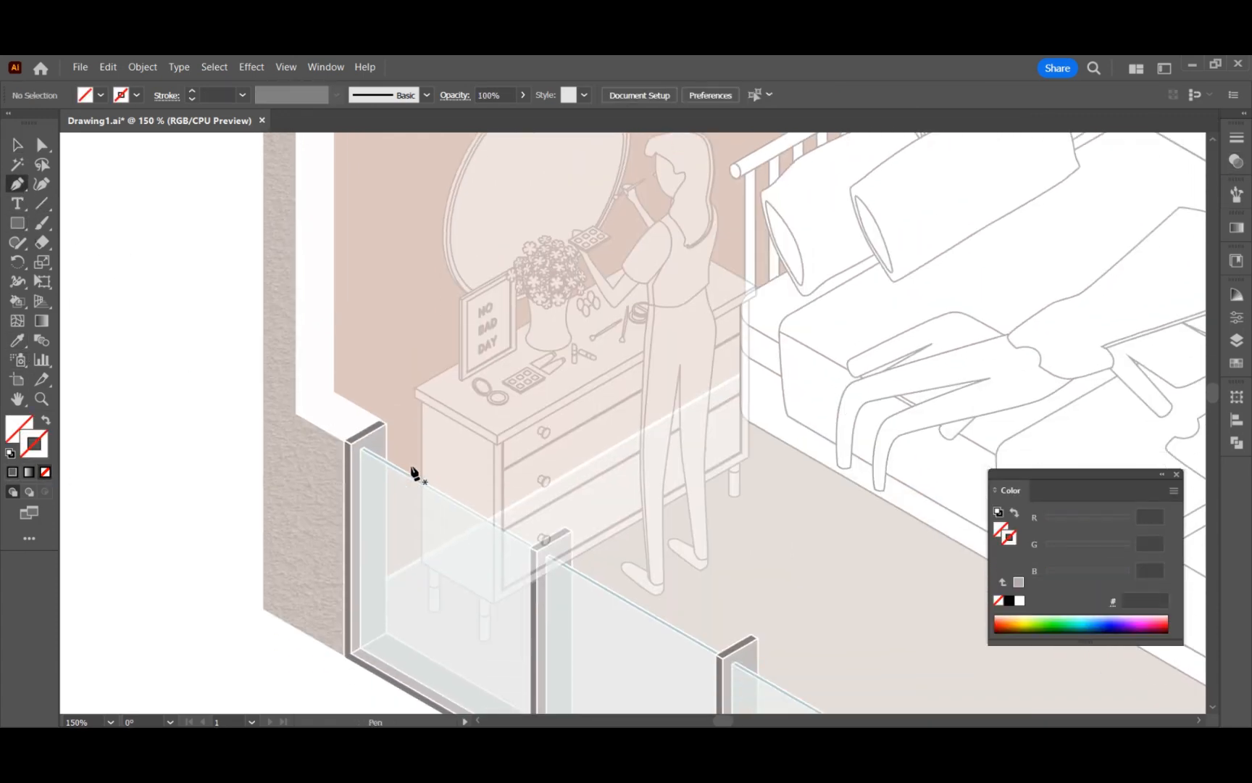
left_click(411, 613)
left_click(518, 678)
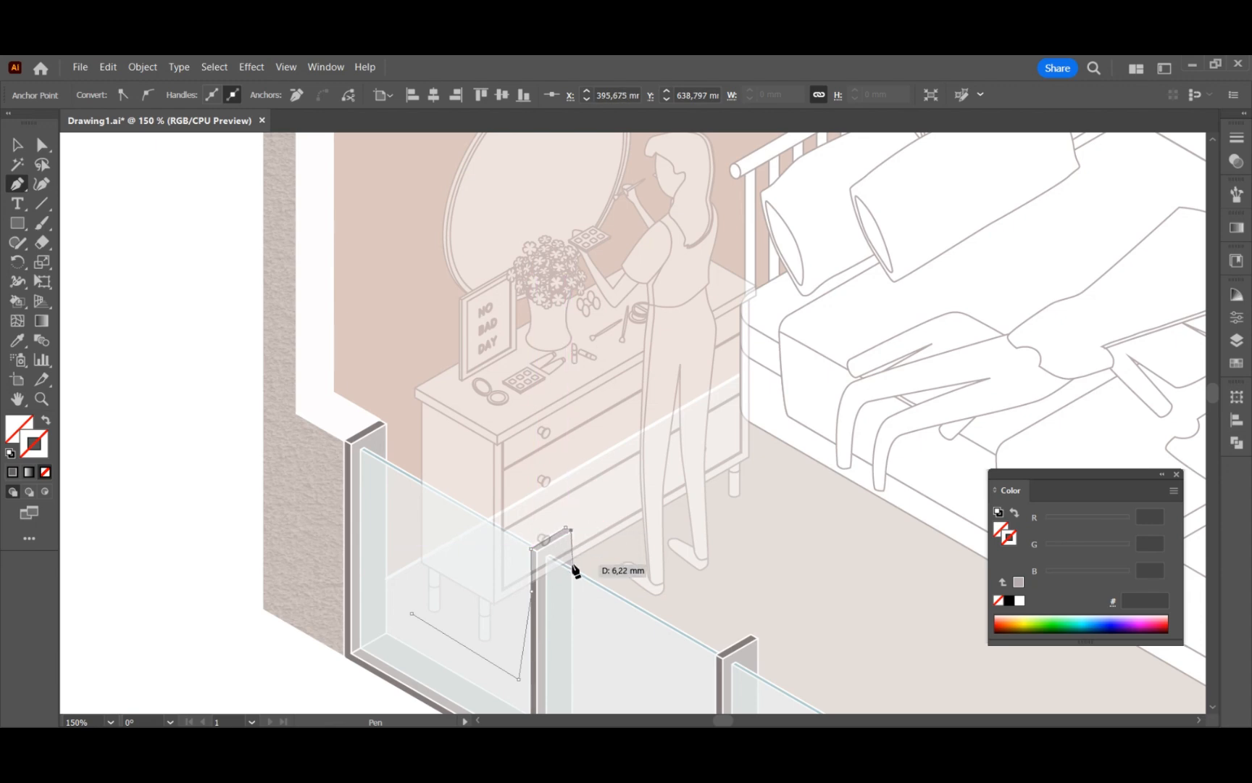
left_click(716, 635)
scroll(782, 601, "up", 1)
scroll(782, 600, "down", 1)
left_click(800, 555)
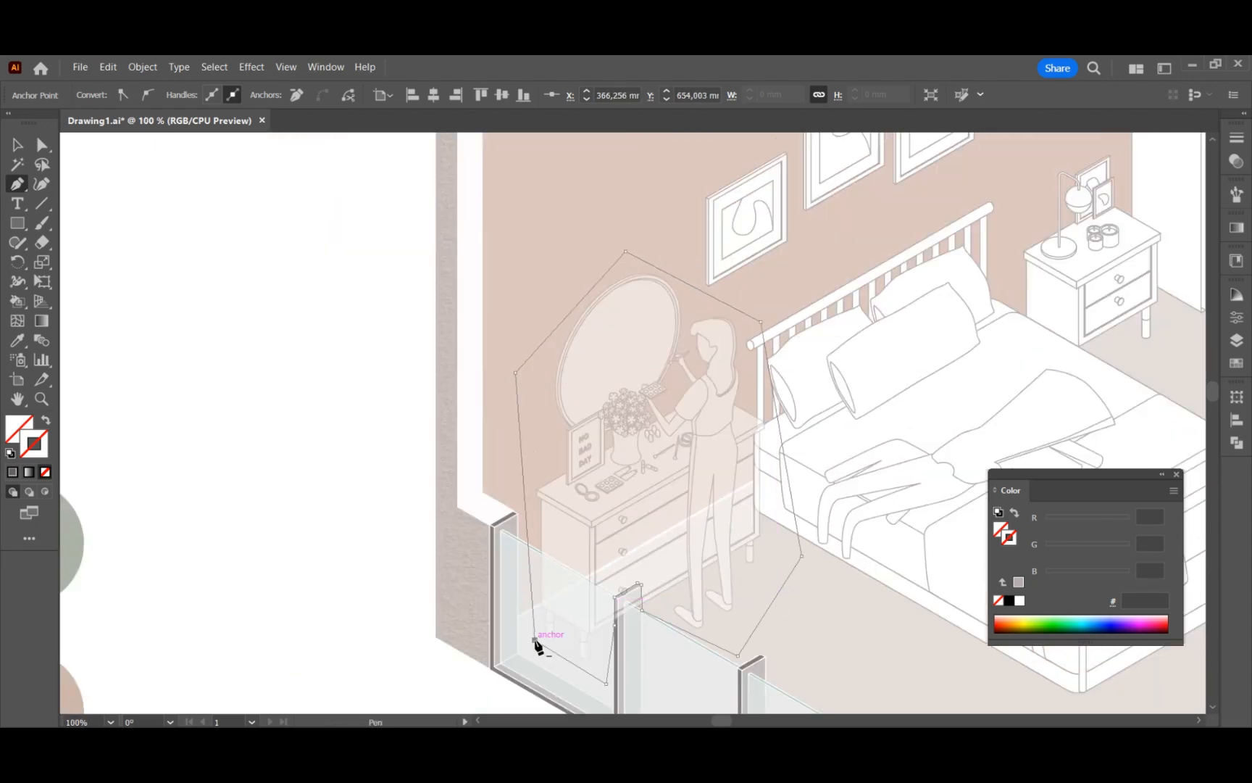
- Restore the vanity group's opacity to 100% and clip the group with the drawn outline using a clipping mask
key("v")
left_click(600, 523)
left_click(1236, 161)
left_click(1197, 156)
left_click_drag(1165, 174, 1194, 174)
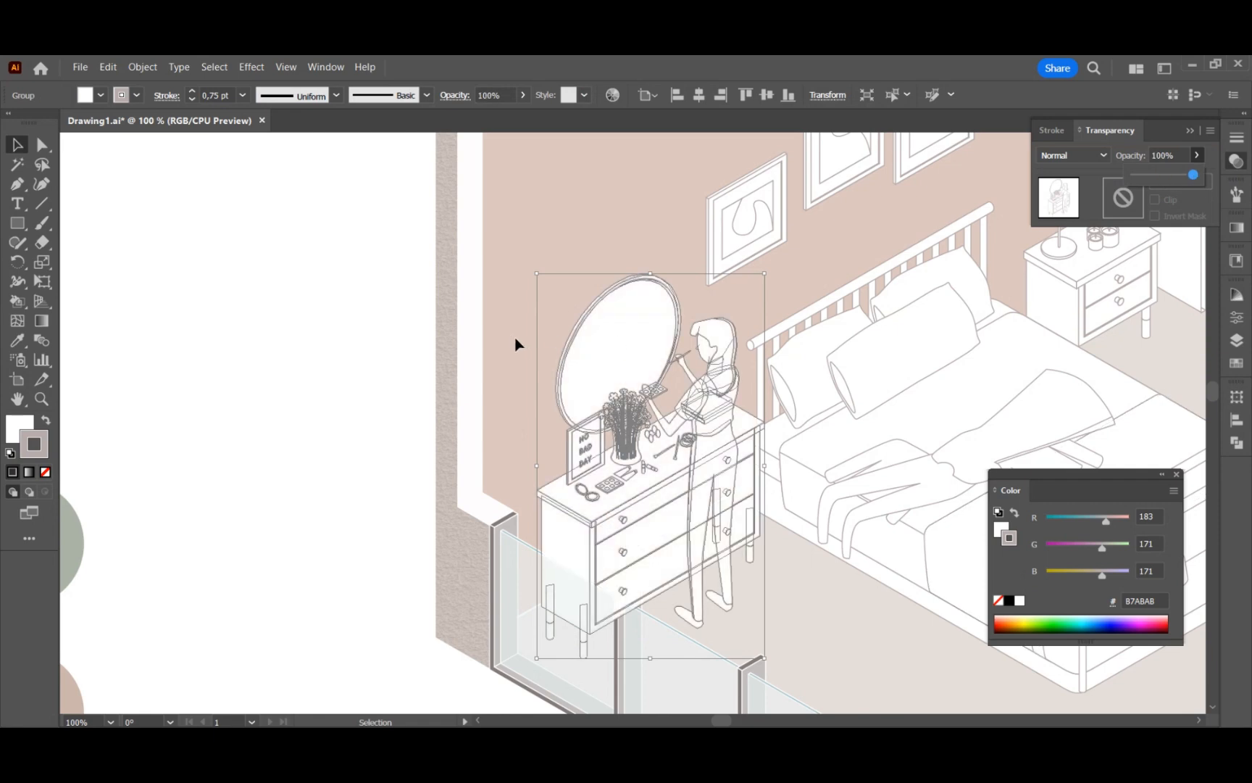
right_click(621, 390)
left_click(688, 581)
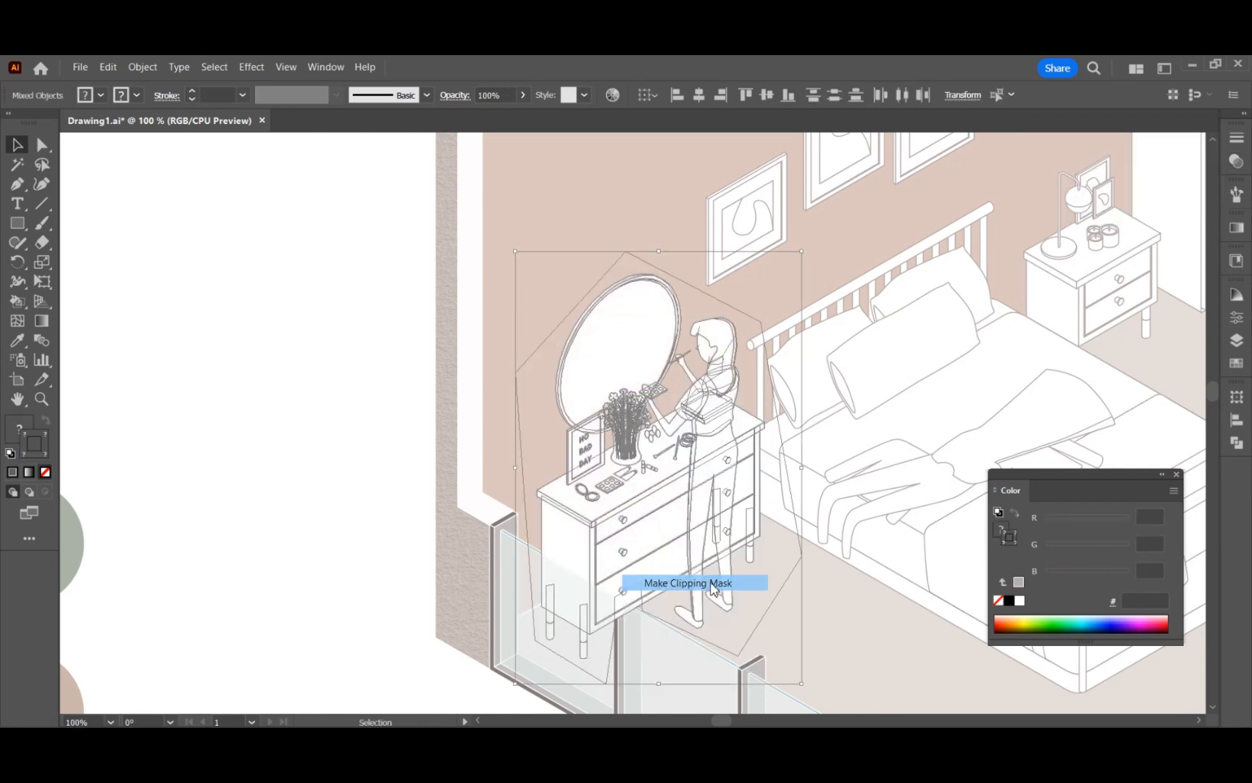
left_click(360, 578)
left_click(1176, 475)
- Draw a closed Pen outline without fill or stroke around the shower area above the blue bathroom's front wall
key("ctrl+minus")
key("ctrl+minus")
key("ctrl+minus")
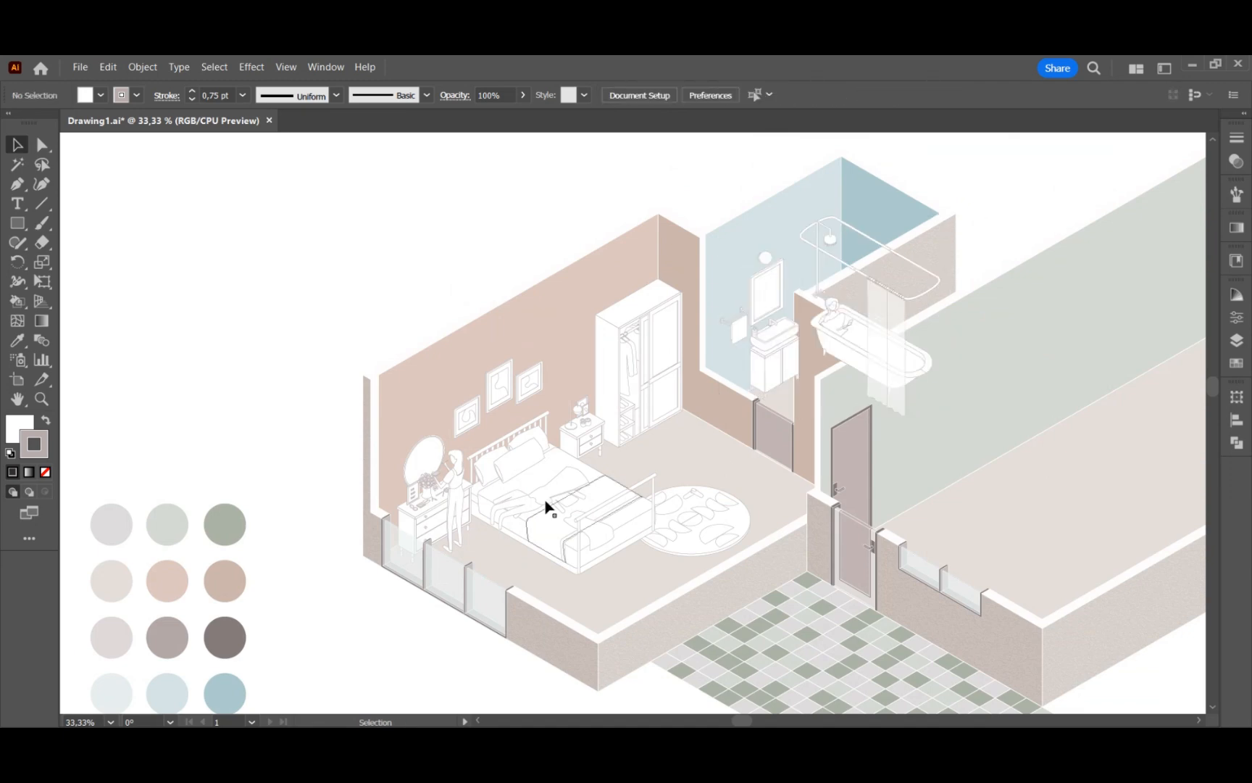
scroll(766, 421, "up", 3)
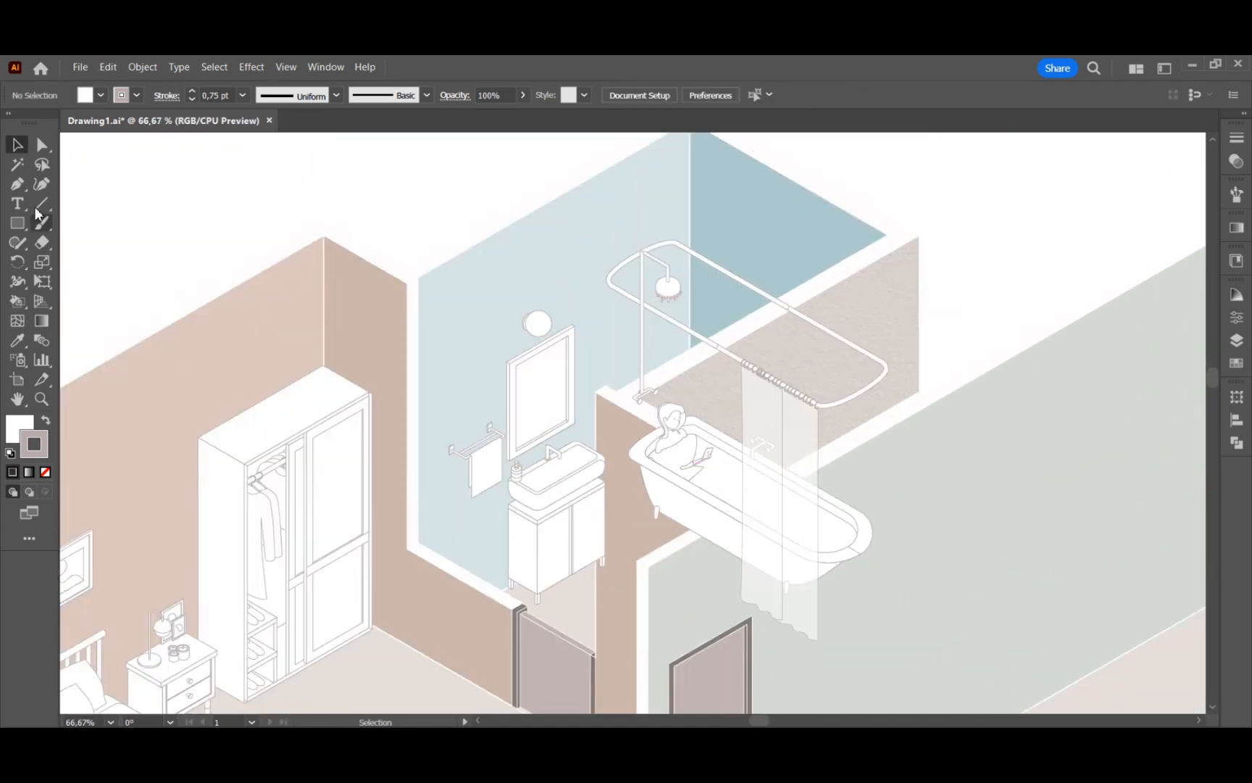
left_click(887, 234)
left_click(733, 147)
left_click(575, 276)
left_click(616, 391)
key("slash")
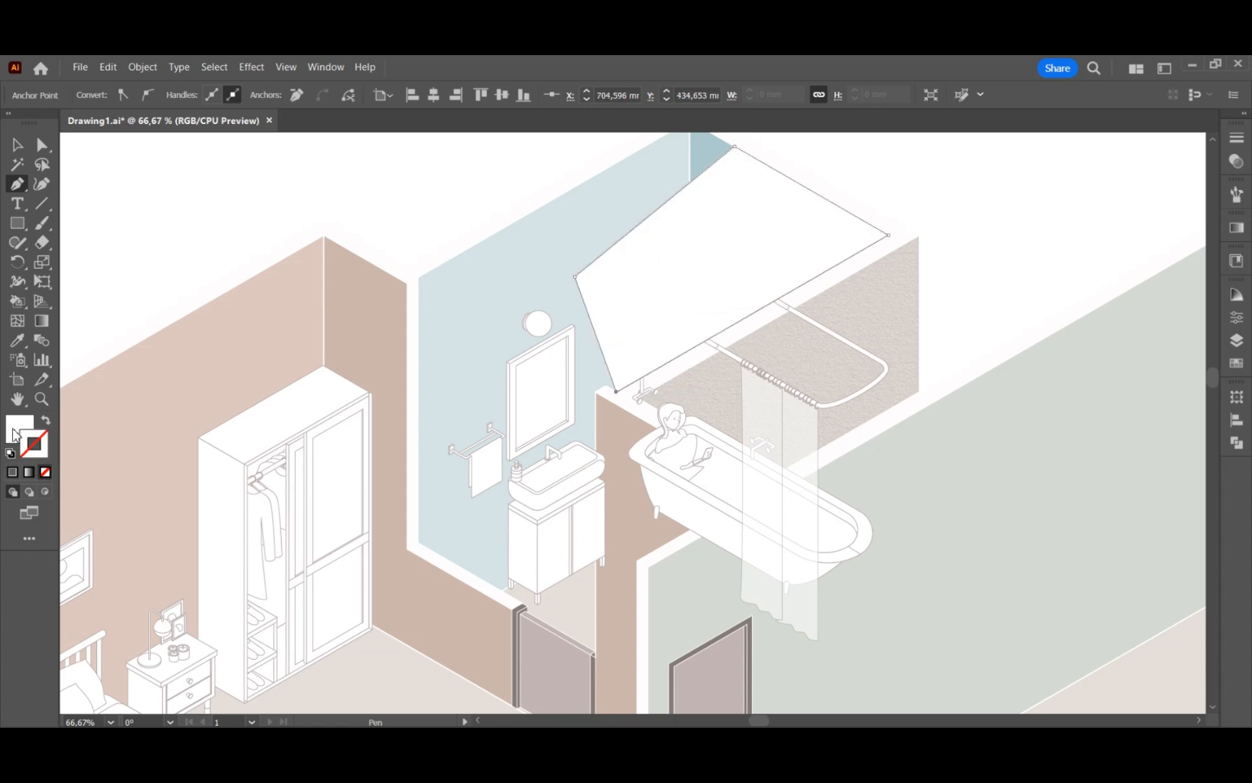
key("x")
key("slash")
- Clip the bathtub and shower group with the drawn outline using a clipping mask
key("v")
left_click(687, 439, "shift")
right_click(687, 439)
left_click(760, 344)
left_click(1011, 274)
left_click(1175, 474)
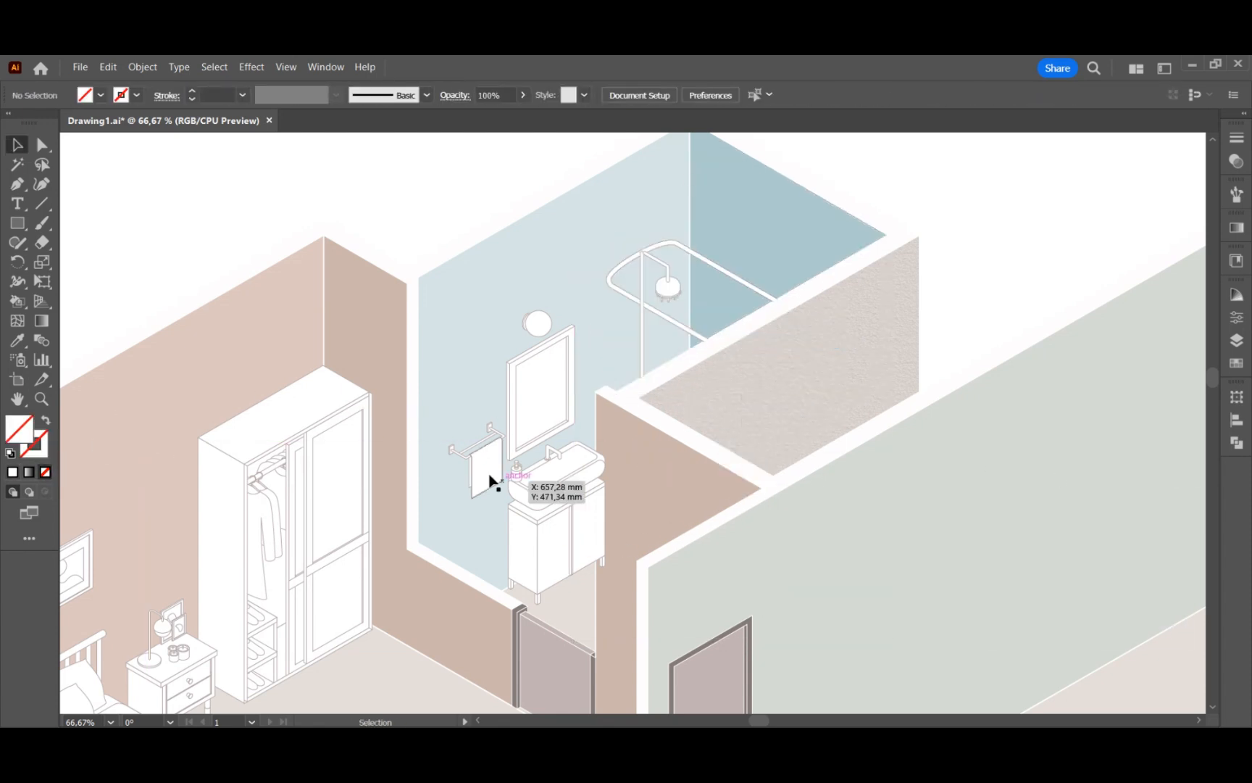
- Draw a Pen outline around the washbasin, mirror and towel along the wall edge, and adjust its upper corner point
left_click(596, 619)
left_click(595, 392)
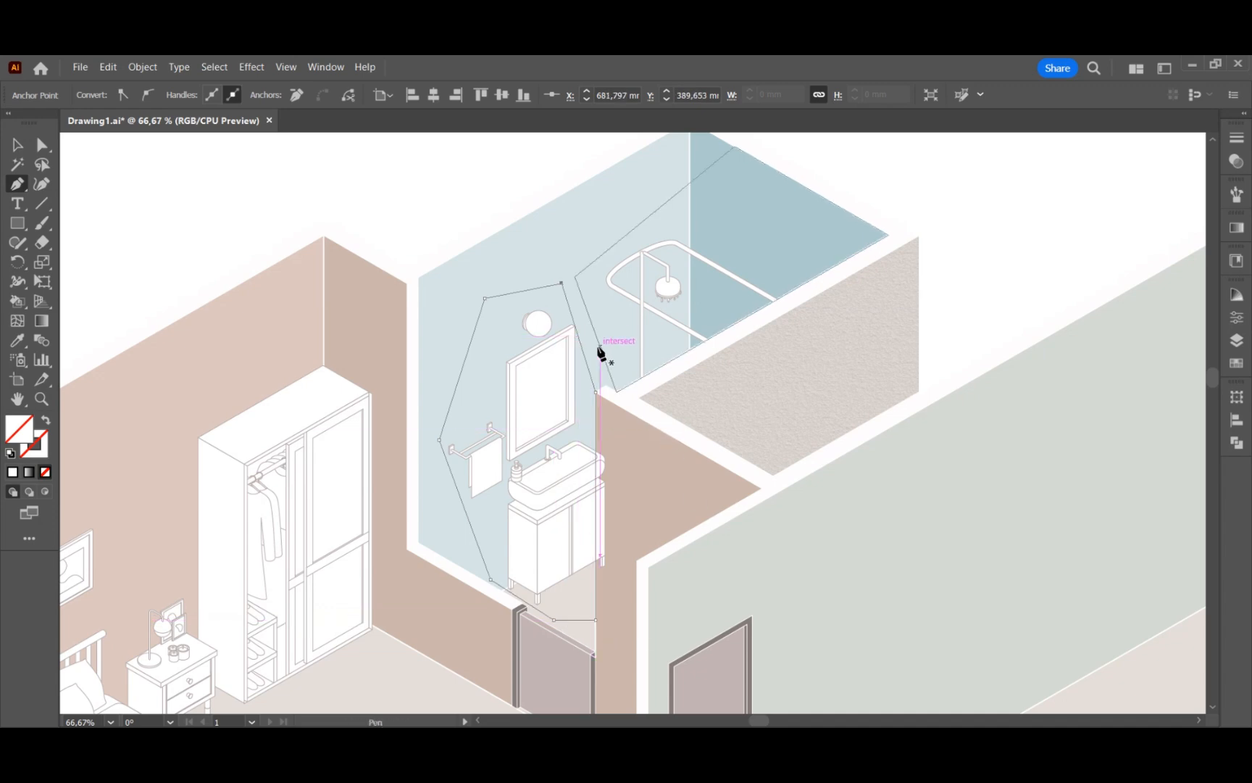
key("a")
left_click_drag(561, 283, 574, 277)
- Clip the washbasin, mirror and towel group with the new outline using a clipping mask
key("v")
left_click(557, 390, "shift")
right_click(556, 388)
left_click(629, 550)
left_click(950, 305)
- Place the sofa, piano, dining and other furniture drawings in the green room and restack the plant group beside the sofa
scroll(473, 350, "down", 1)
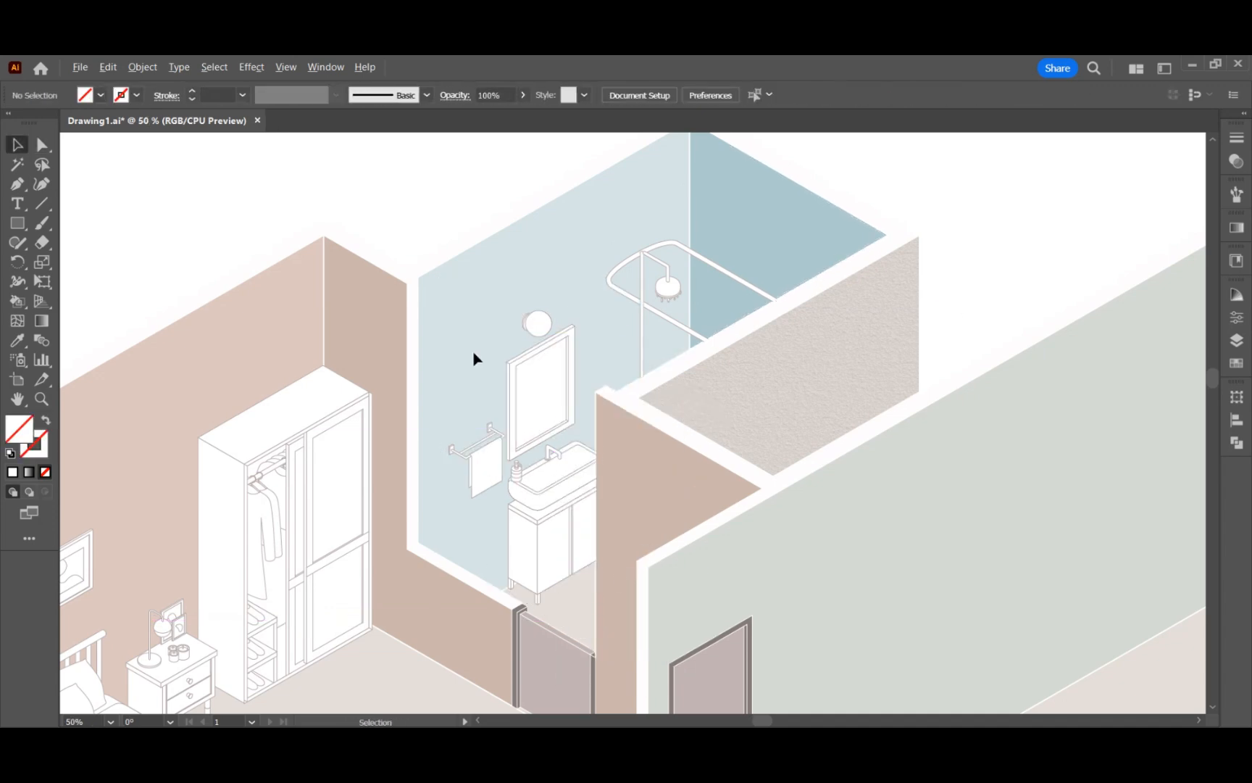
scroll(473, 350, "down", 1)
scroll(616, 405, "right", 5)
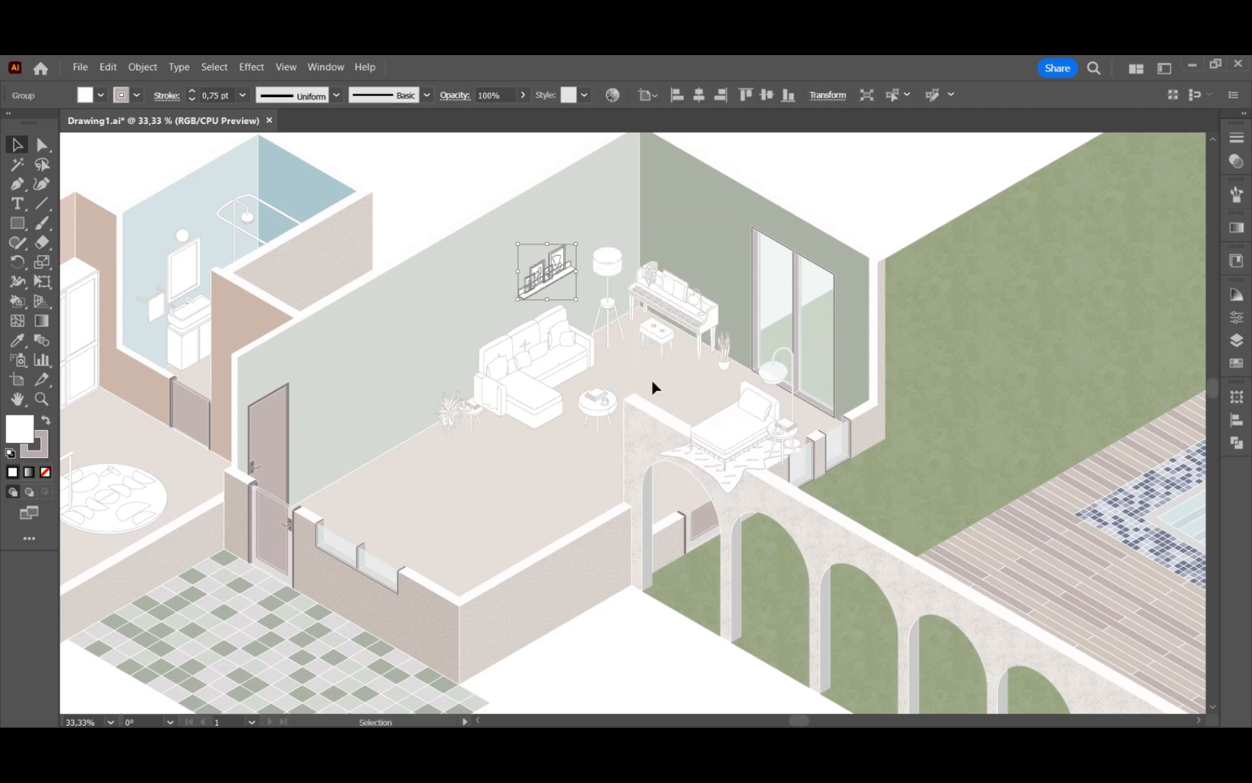
right_click(478, 418)
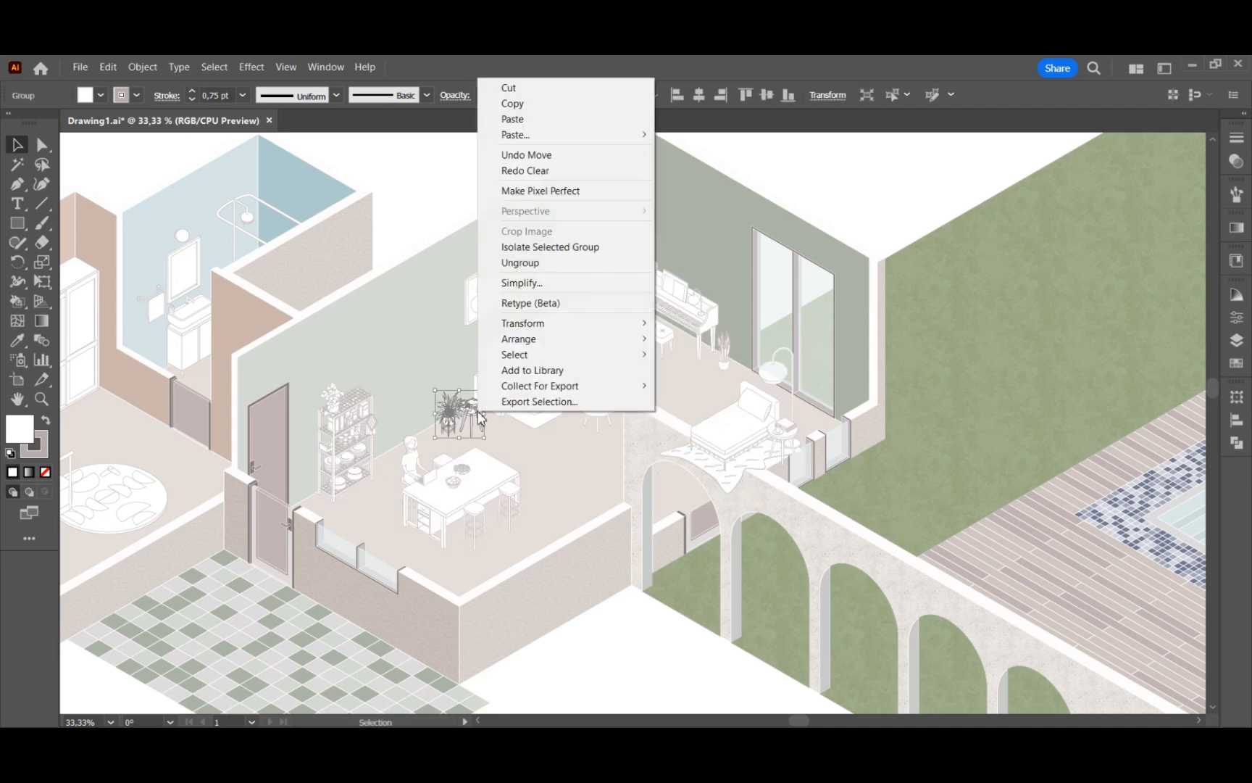
mouse_move(519, 339)
left_click(692, 342)
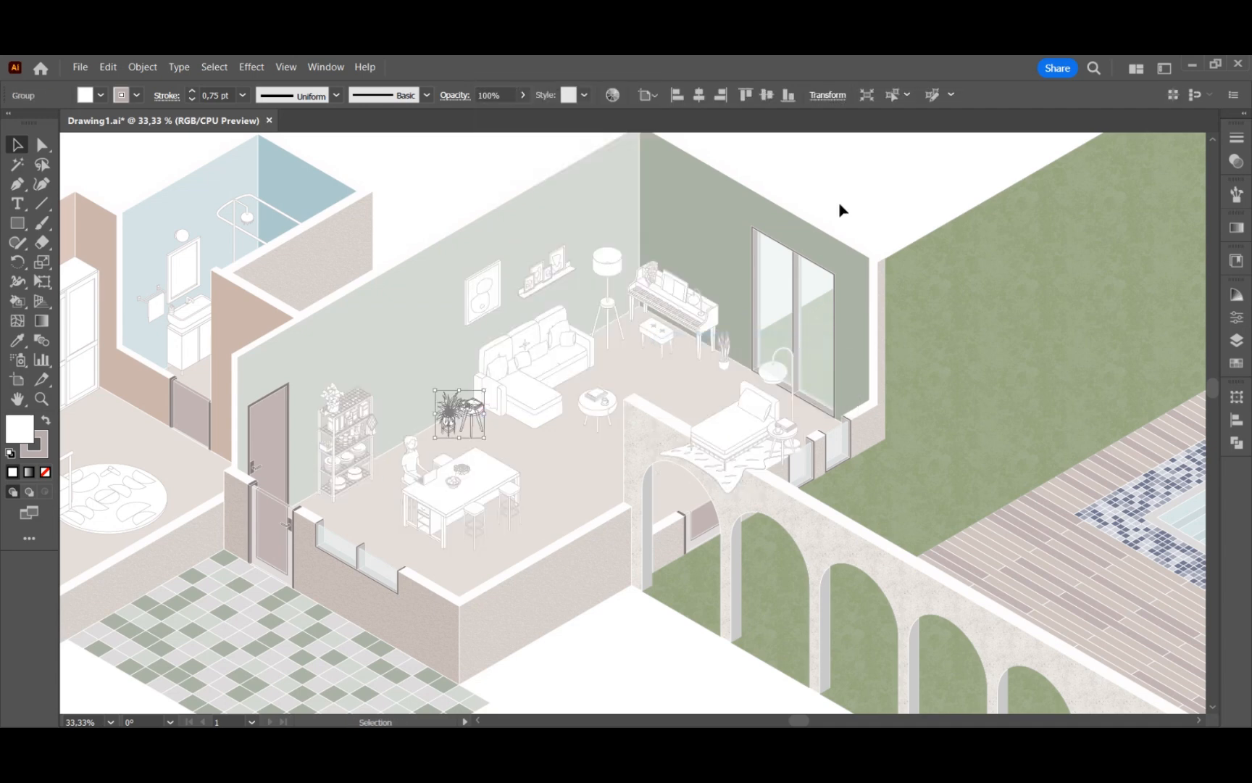
left_click(838, 209)
- Place furniture and figure drawings in the blue bedroom, navy bathroom, coral kitchen, grey living room and entrance
scroll(778, 479, "down", 1)
left_click_drag(888, 558, 539, 241)
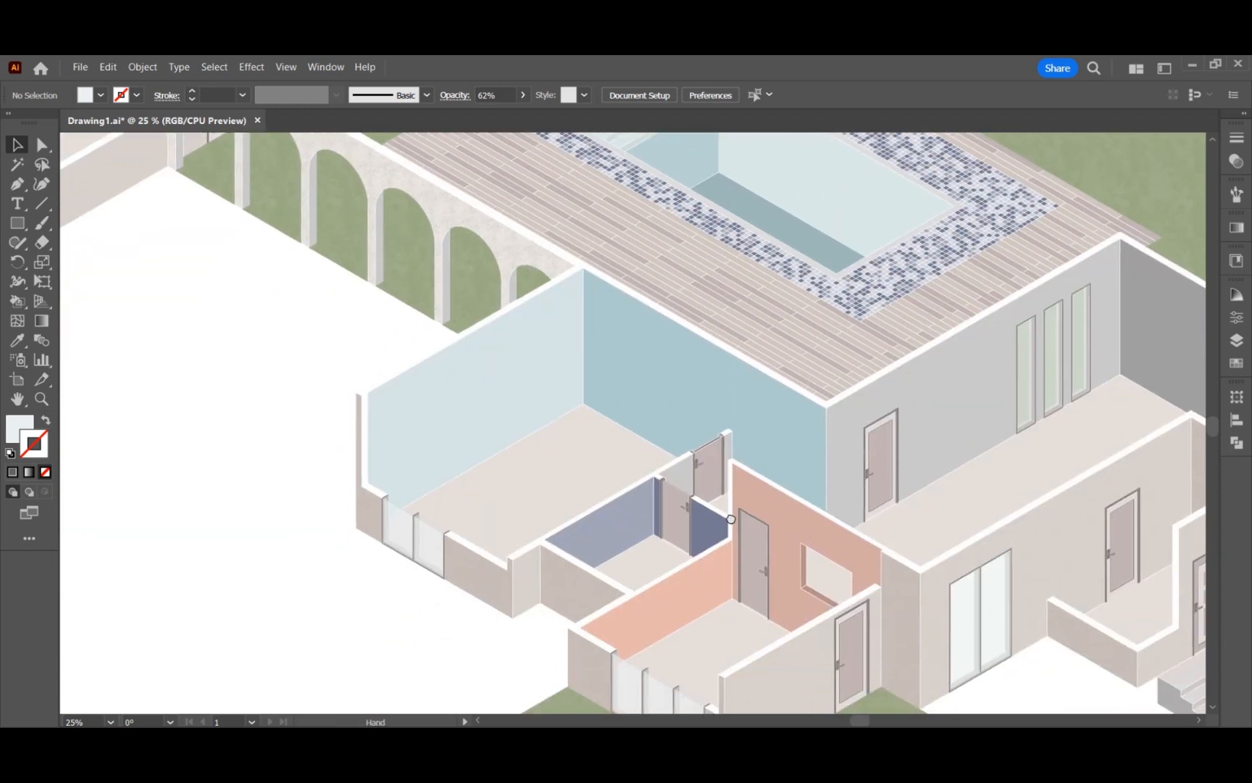
left_click_drag(755, 579, 712, 478)
scroll(672, 508, "up", 1)
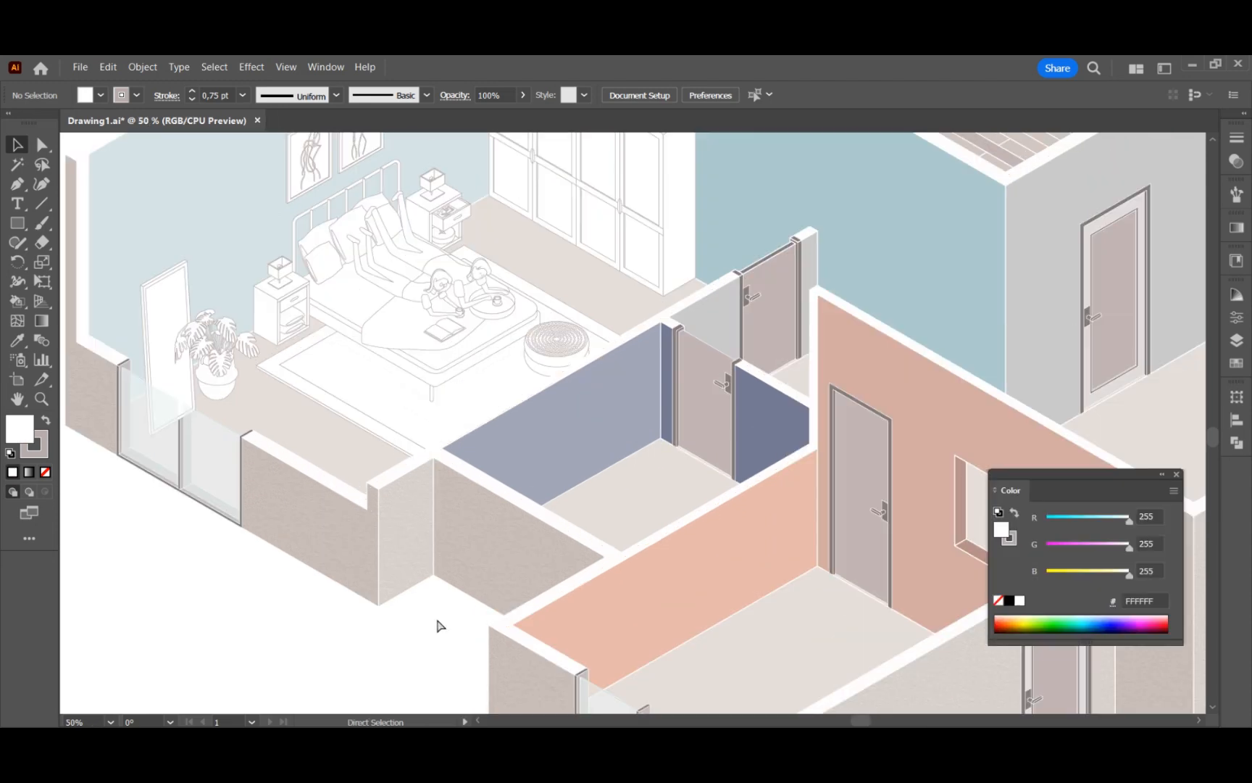
scroll(478, 473, "up", 1)
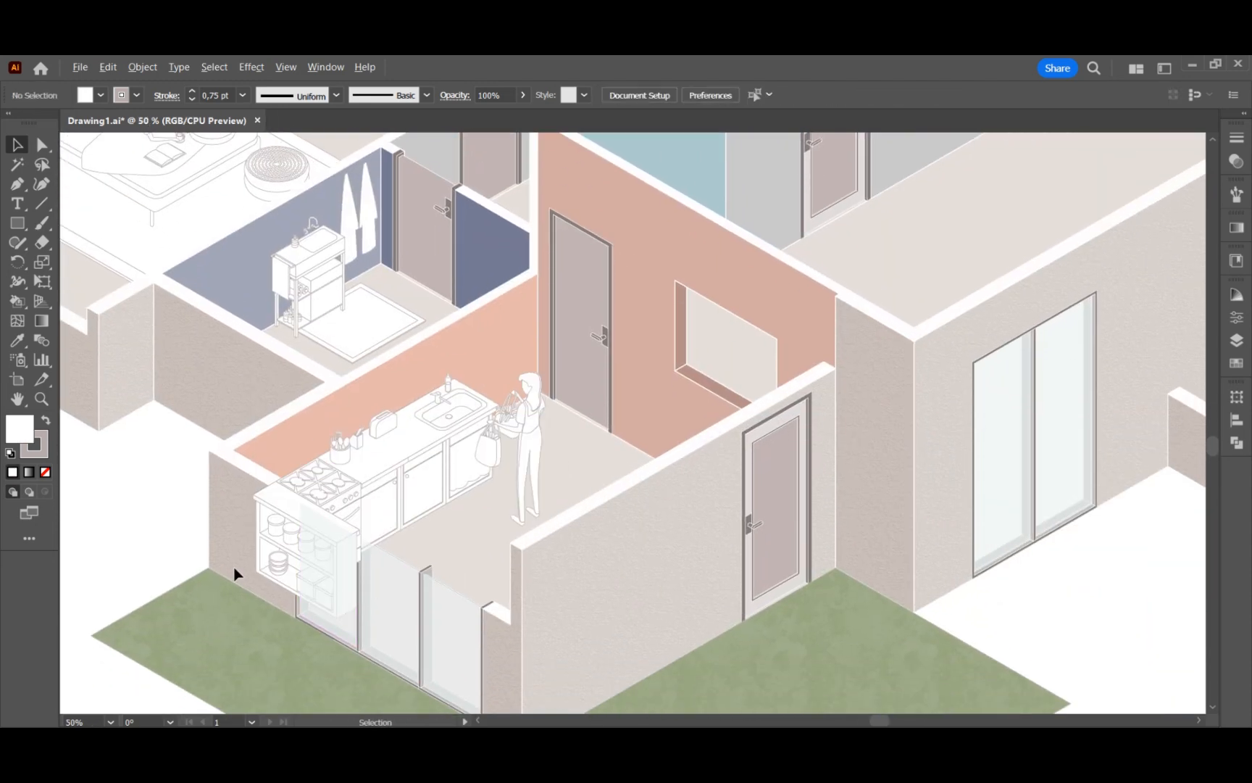
scroll(460, 464, "down", 1)
scroll(962, 478, "up", 1)
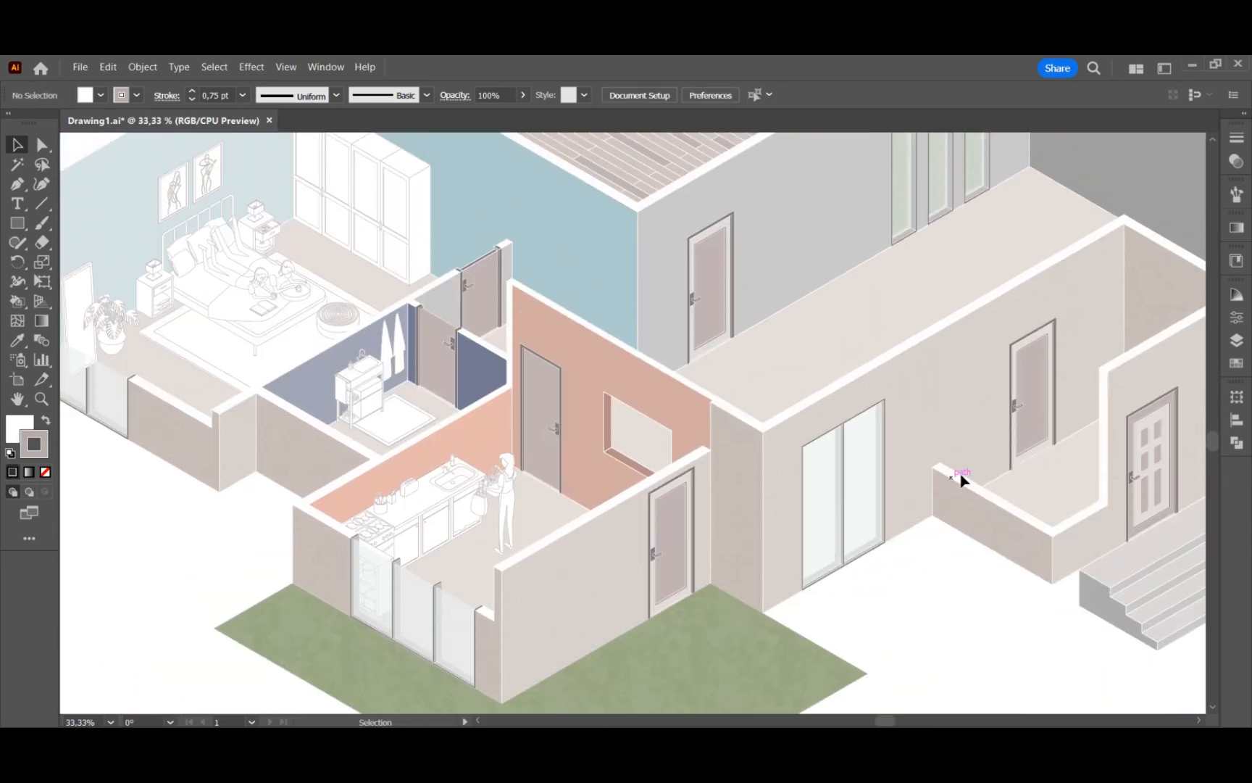
left_click_drag(1059, 333, 751, 418)
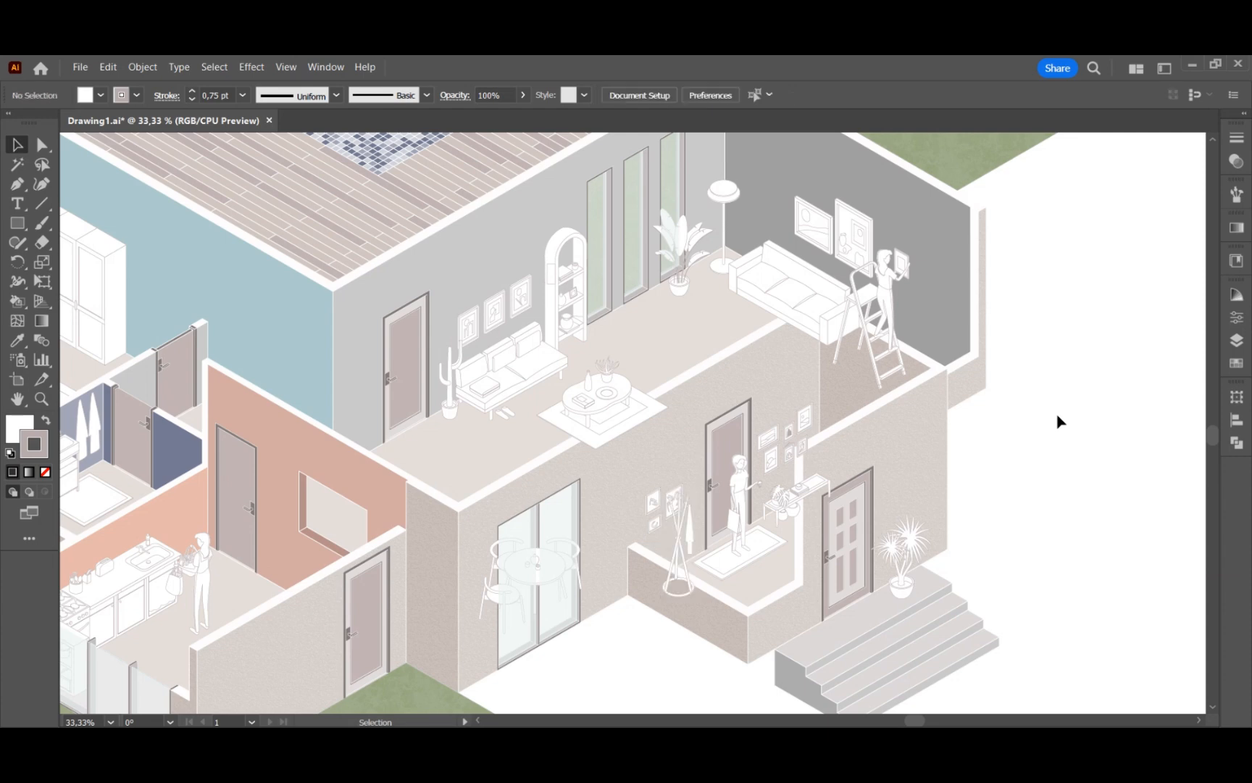
- Draw a closed Pen outline around the parts of the dining table and chairs visible through the glass sliding door
scroll(411, 651, "up", 3)
key("p")
left_click(467, 629)
left_click(468, 340)
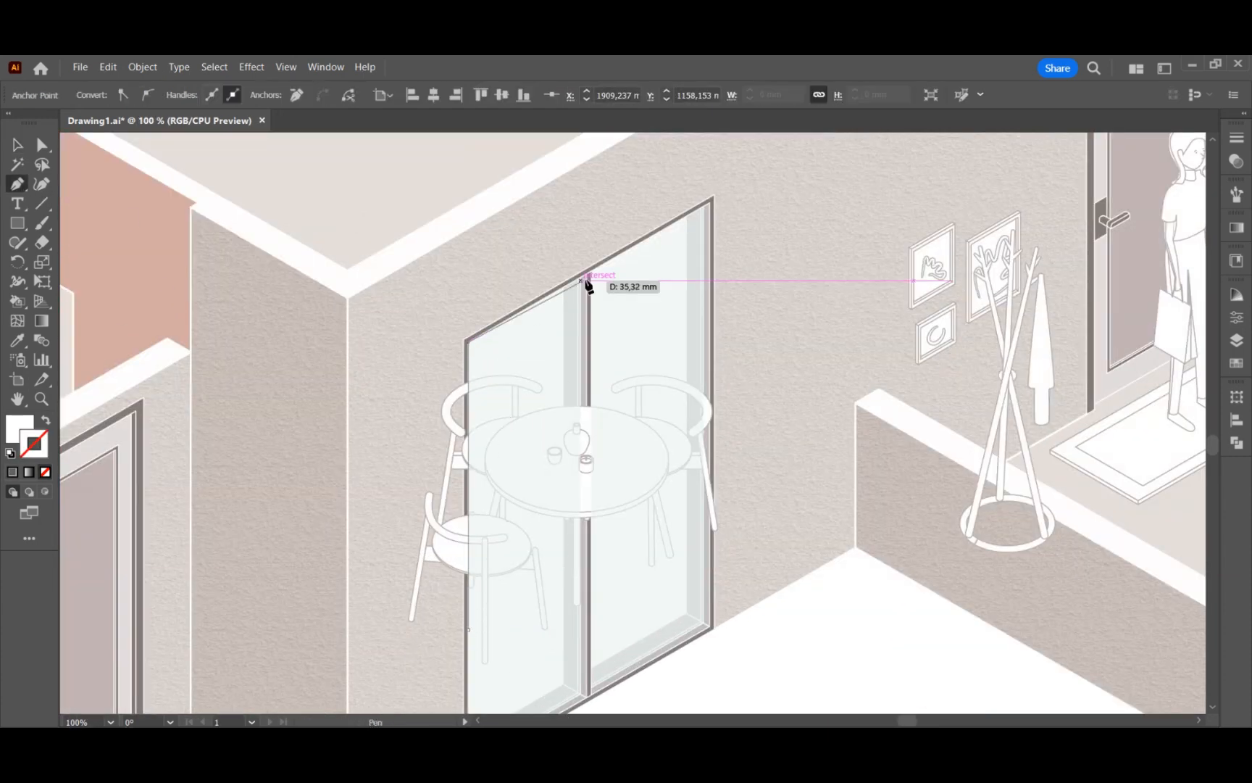
left_click(587, 276)
left_click(585, 656)
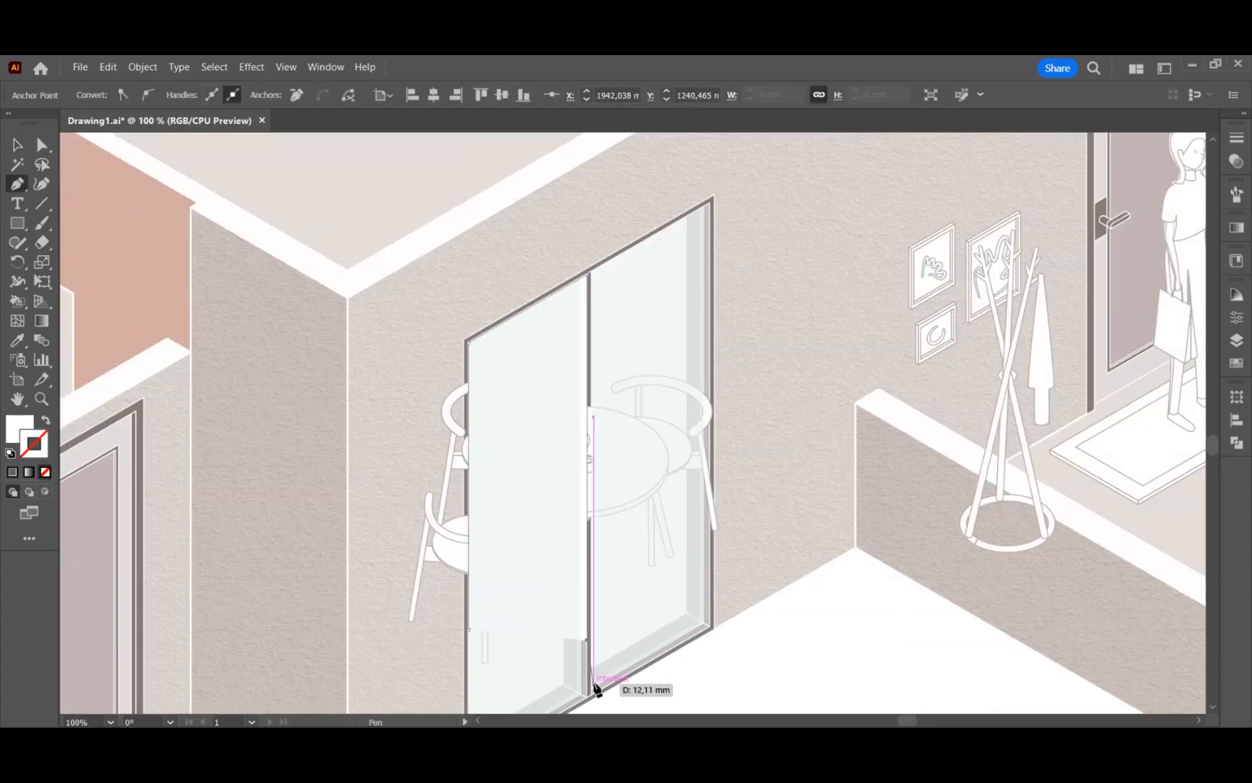
left_click(594, 684)
left_click(592, 274)
left_click(686, 216)
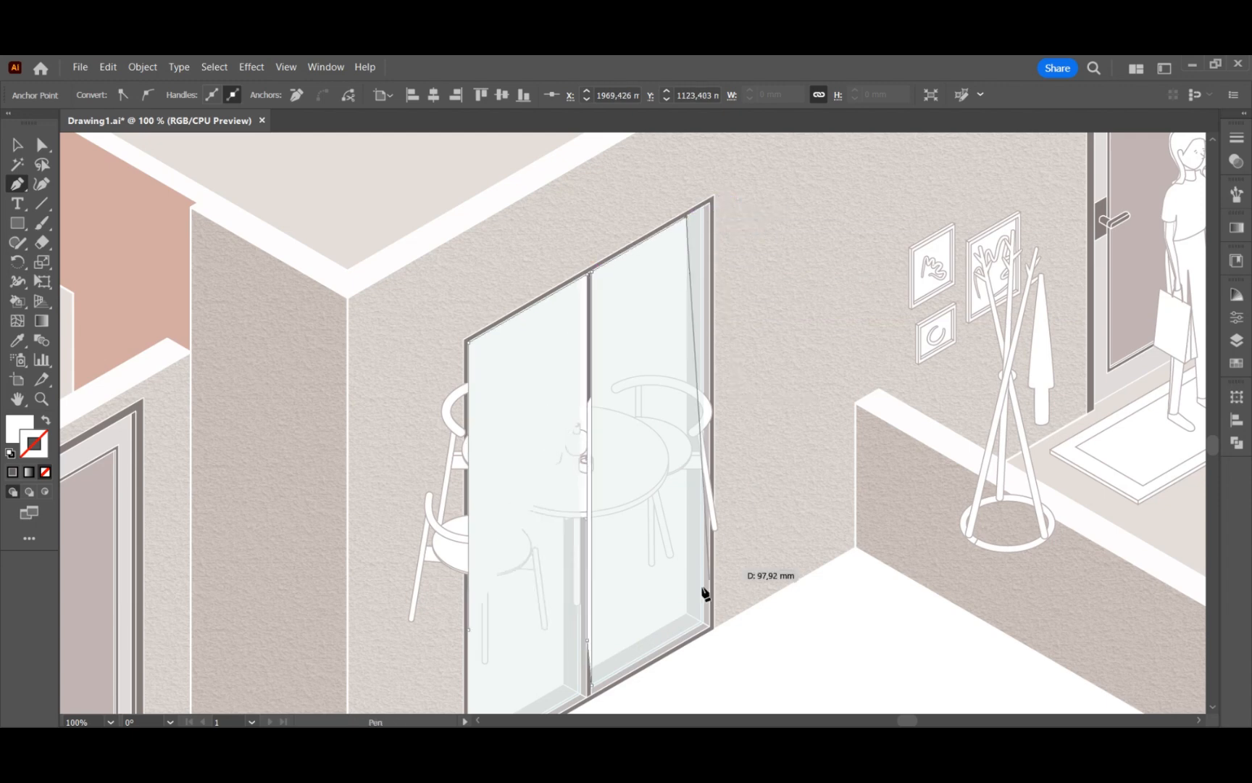
left_click(686, 616)
left_click(690, 665)
scroll(690, 666, "down", 1)
left_click(561, 687)
left_click(468, 632)
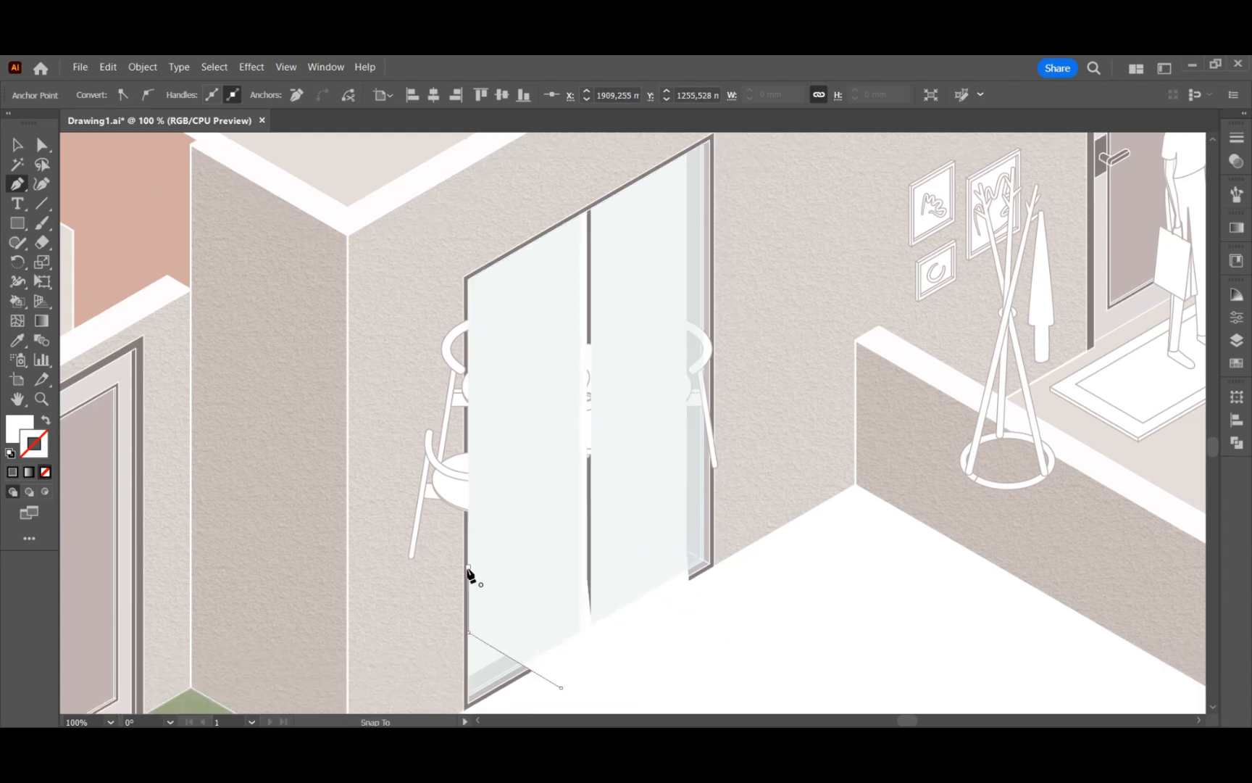
left_click(468, 568)
- Remove the outline's fill and use it as a clipping mask on the dining table and chairs group
key("v")
key("slash")
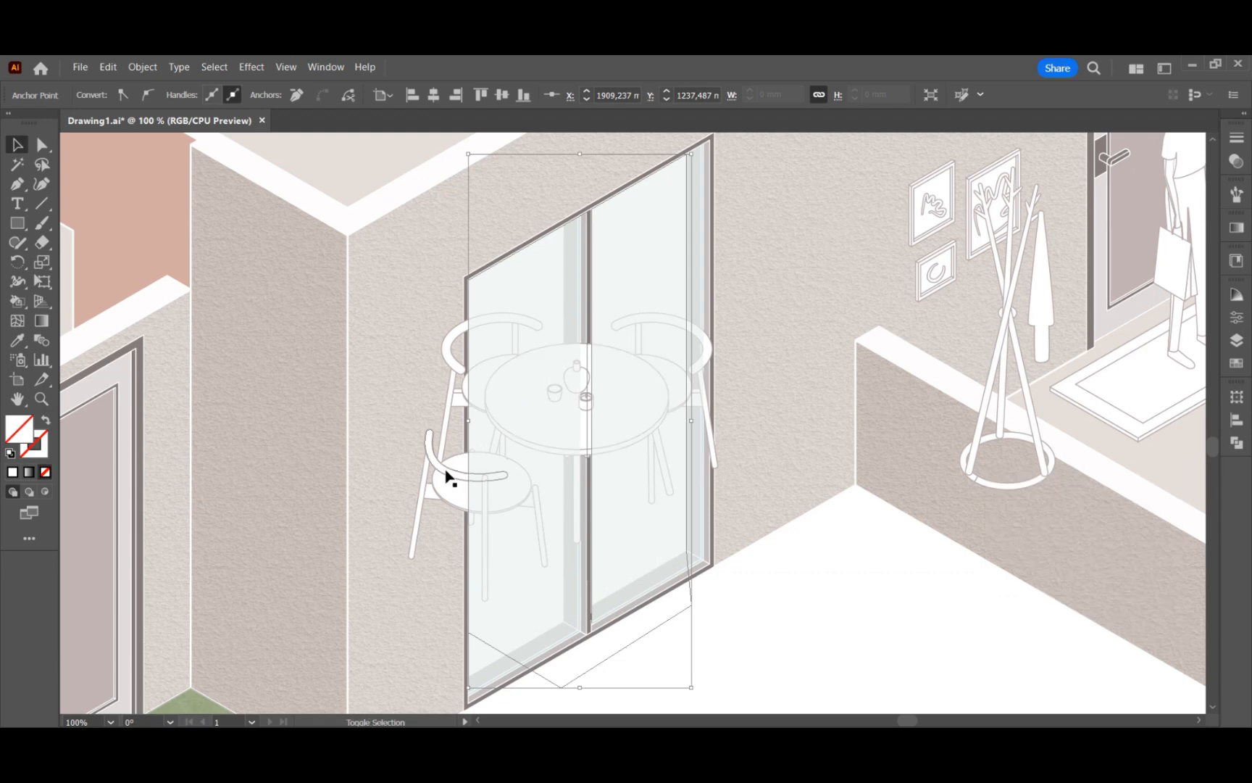
right_click(550, 447)
left_click(601, 333)
left_click(869, 594)
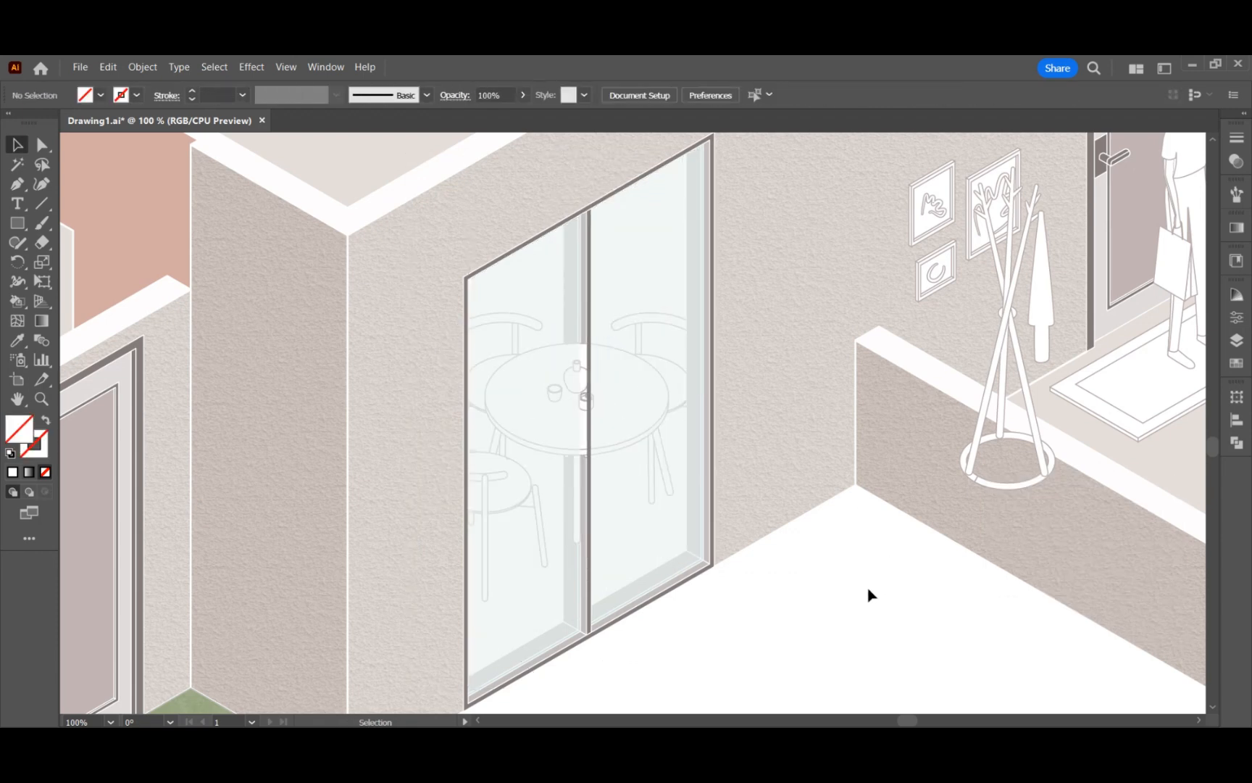
- Move the dining set mask's central anchor points to the inner edge of the glass door's middle frame
left_click(590, 632)
left_click_drag(589, 634, 563, 621)
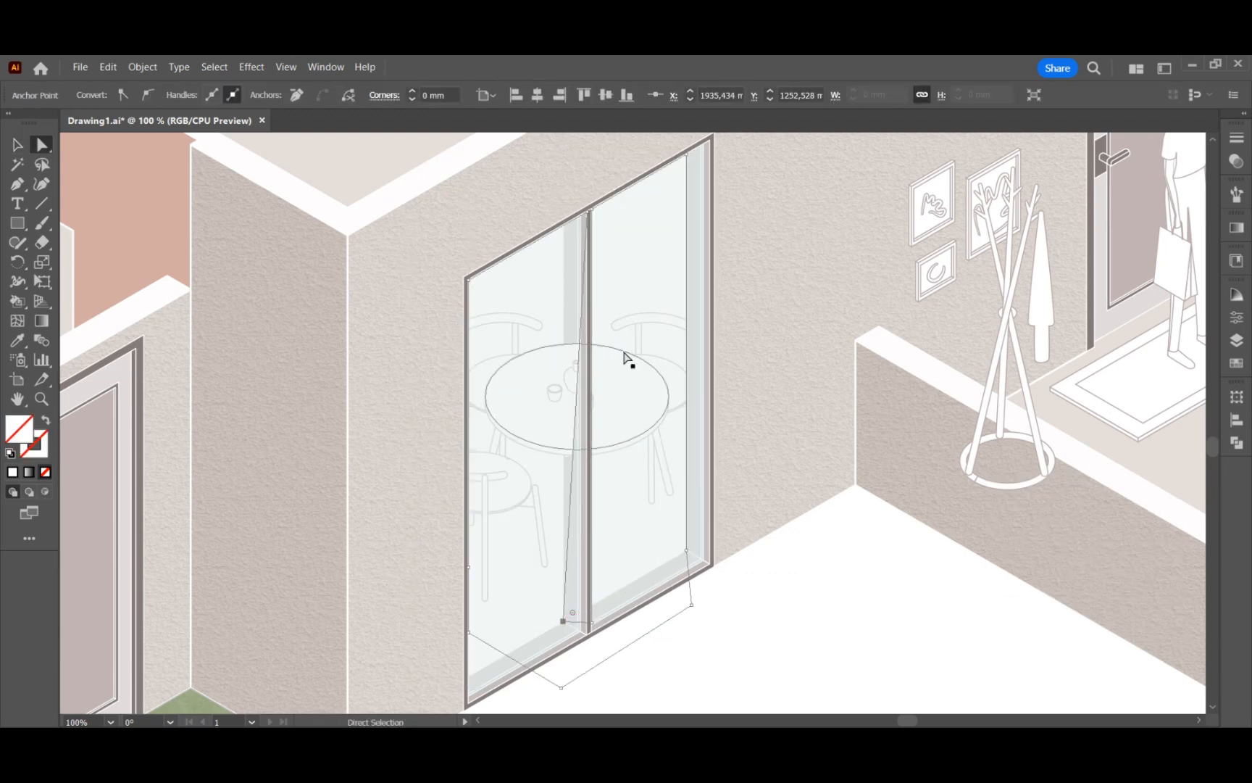
left_click_drag(589, 211, 564, 226)
left_click(727, 601)
scroll(621, 513, "down", 1)
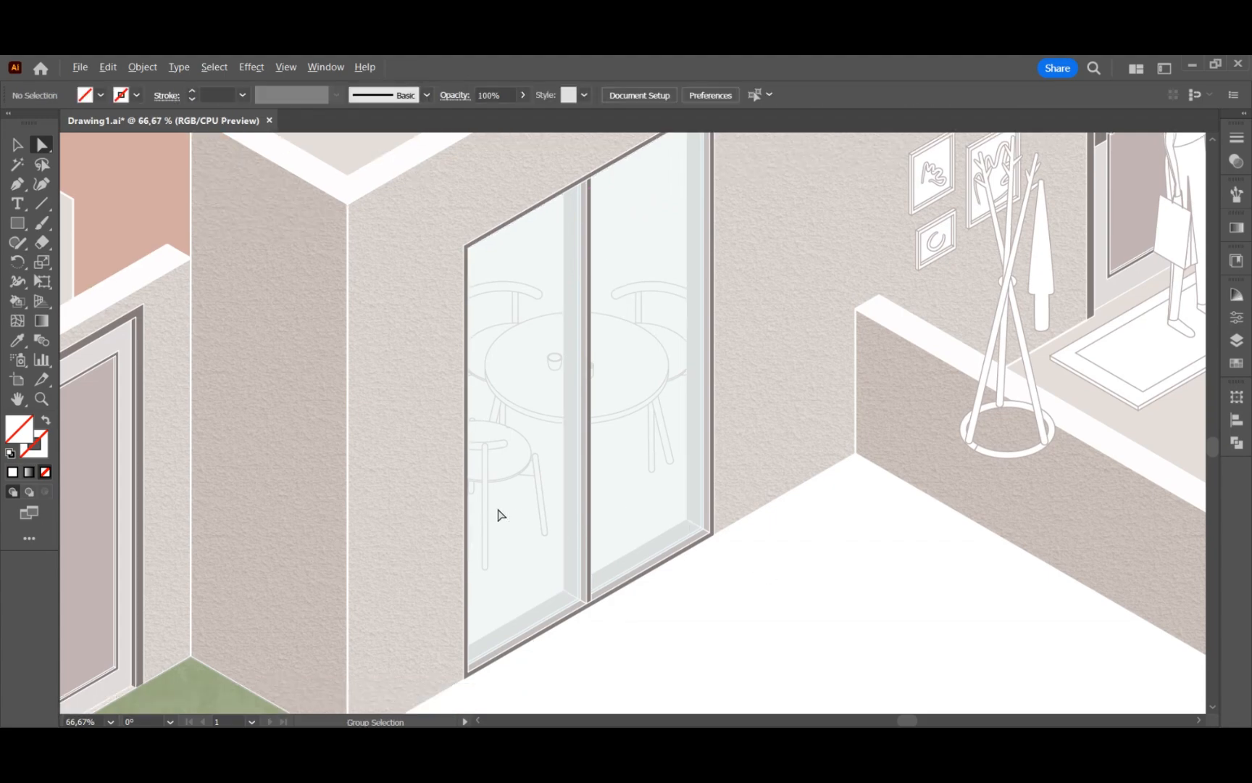
- Draw a closed Pen outline around the grey living room's coffee table and rug, following the white wall edge
scroll(562, 580, "down", 2)
scroll(774, 265, "up", 3)
scroll(707, 239, "up", 1)
left_click(17, 183)
scroll(677, 363, "up", 2)
left_click(425, 561)
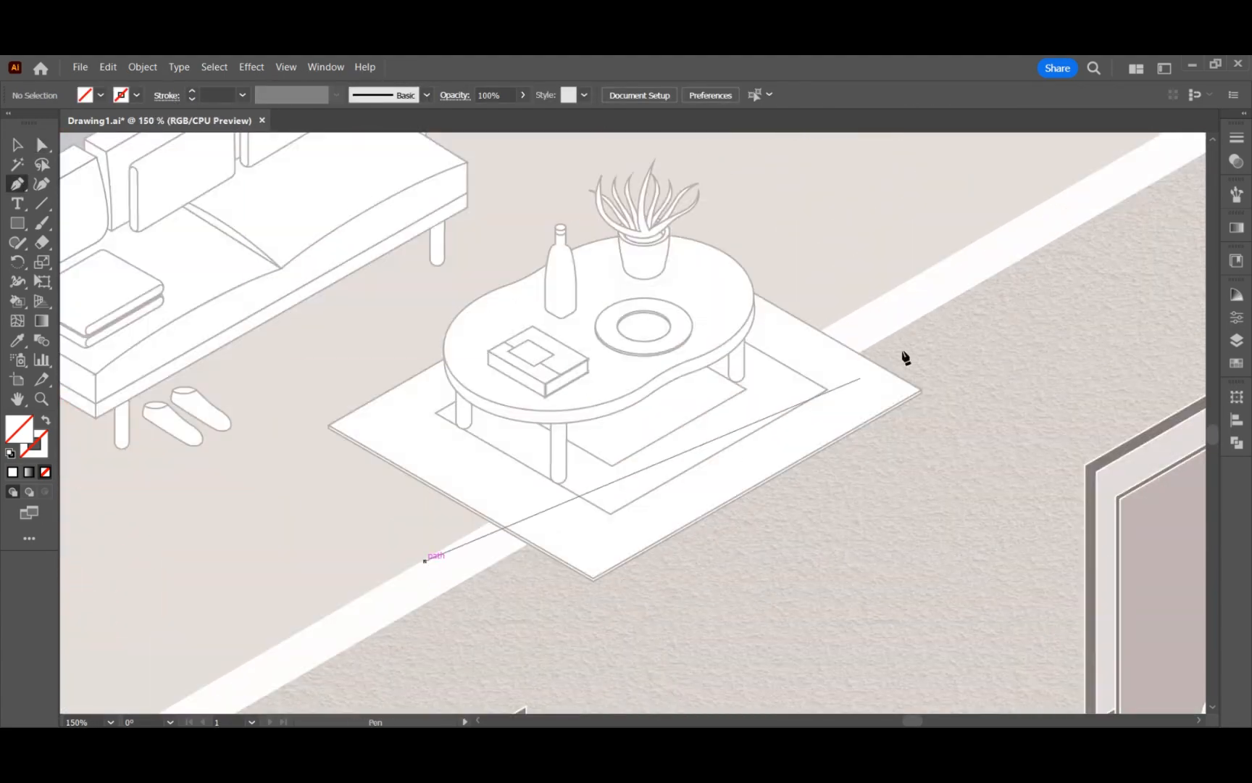
left_click(905, 280)
scroll(670, 169, "up", 1)
left_click(422, 609)
- Clip the coffee table and rug group with the outline using a clipping mask and deselect it
key("v")
left_click(519, 432, "shift")
right_click(519, 427)
left_click(573, 594)
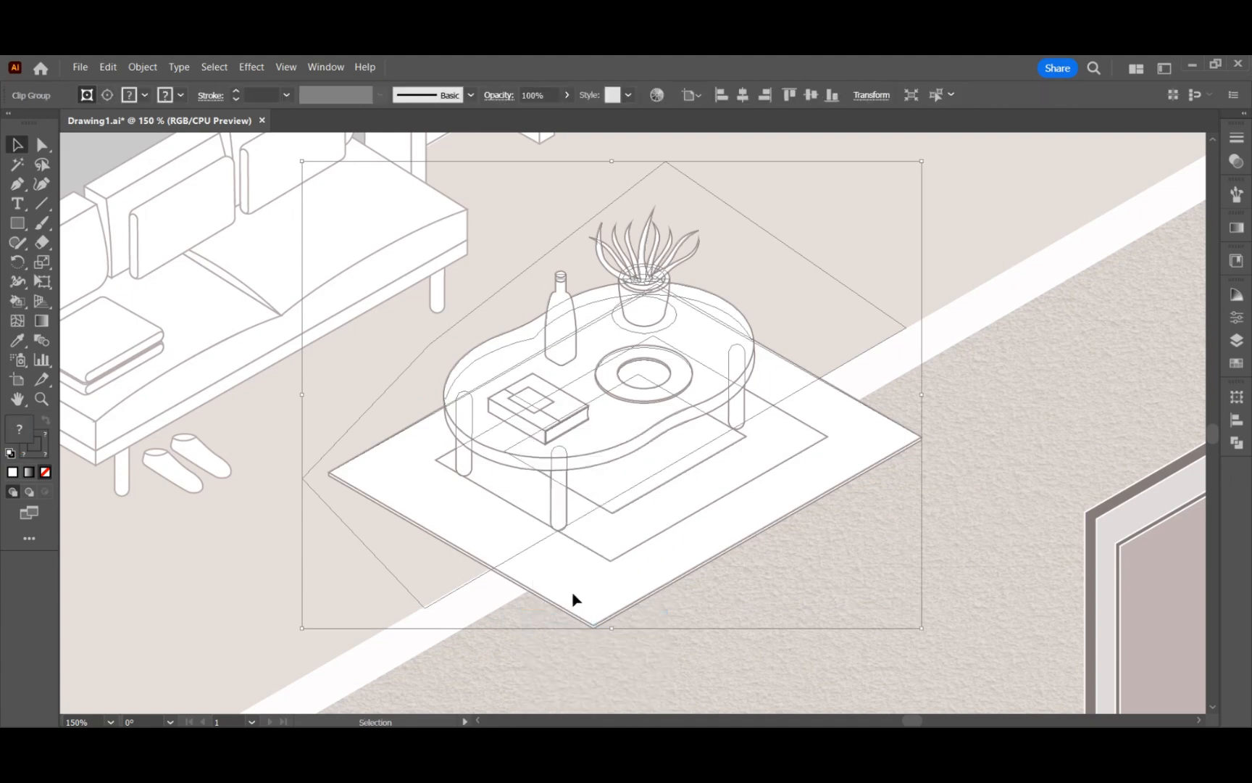
left_click(500, 318)
scroll(500, 319, "down", 5)
scroll(1057, 486, "down", 2)
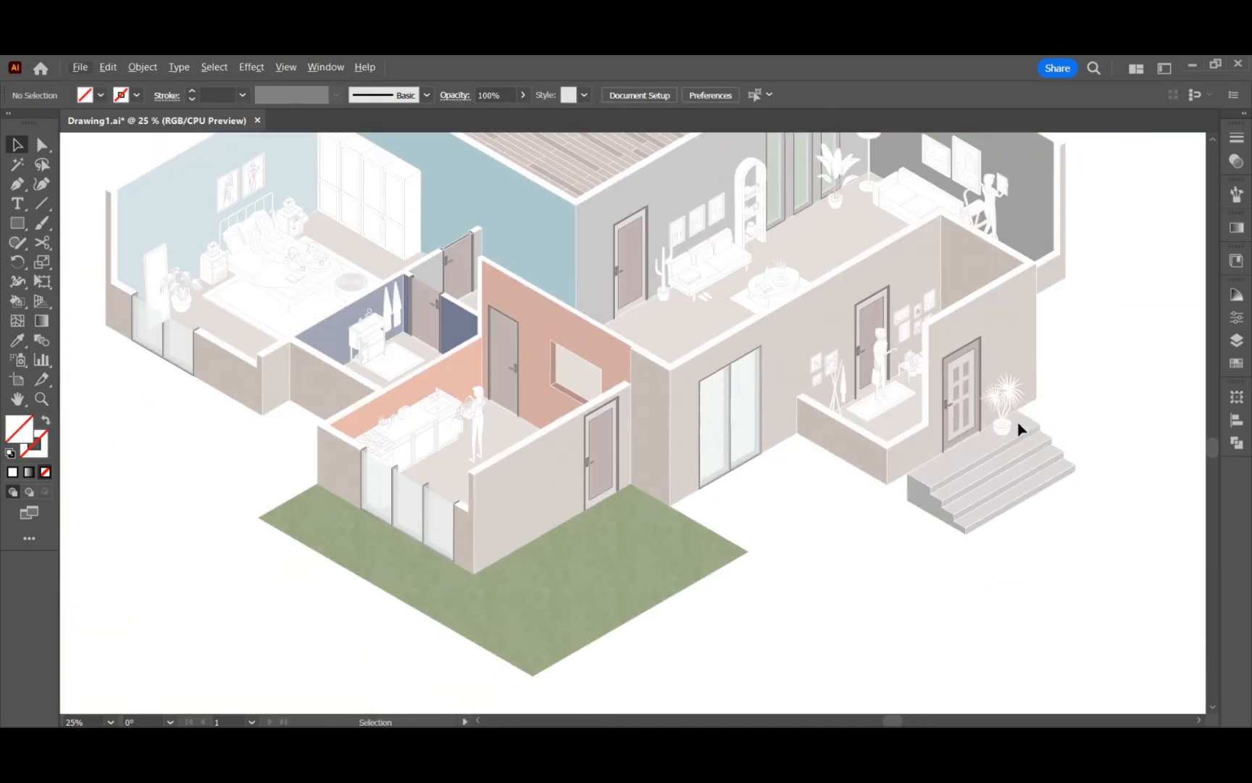
- Undo the removal of the round table with seated people and the lantern on the lawn beside the kitchen
left_click(1016, 425)
left_click(1035, 637)
scroll(307, 647, "down", 1)
scroll(201, 605, "up", 1)
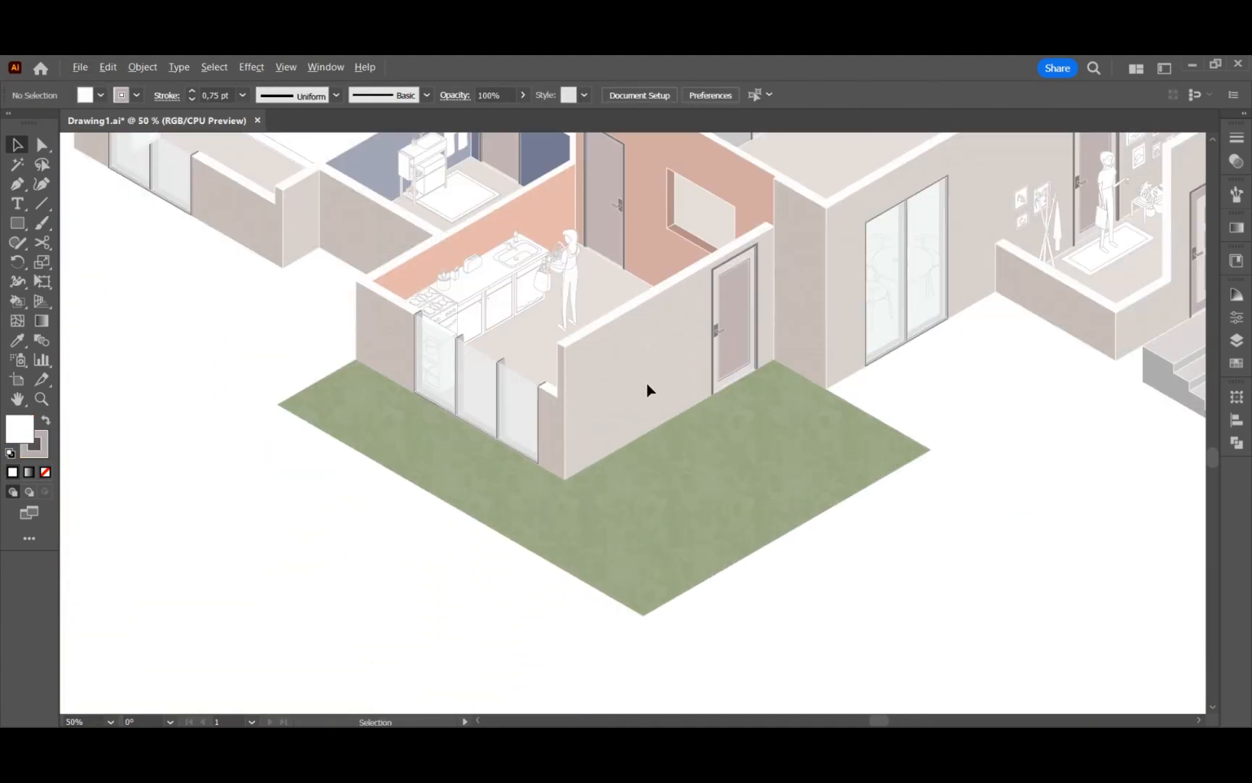
scroll(652, 391, "down", 2)
key("ctrl+z")
key("ctrl+z")
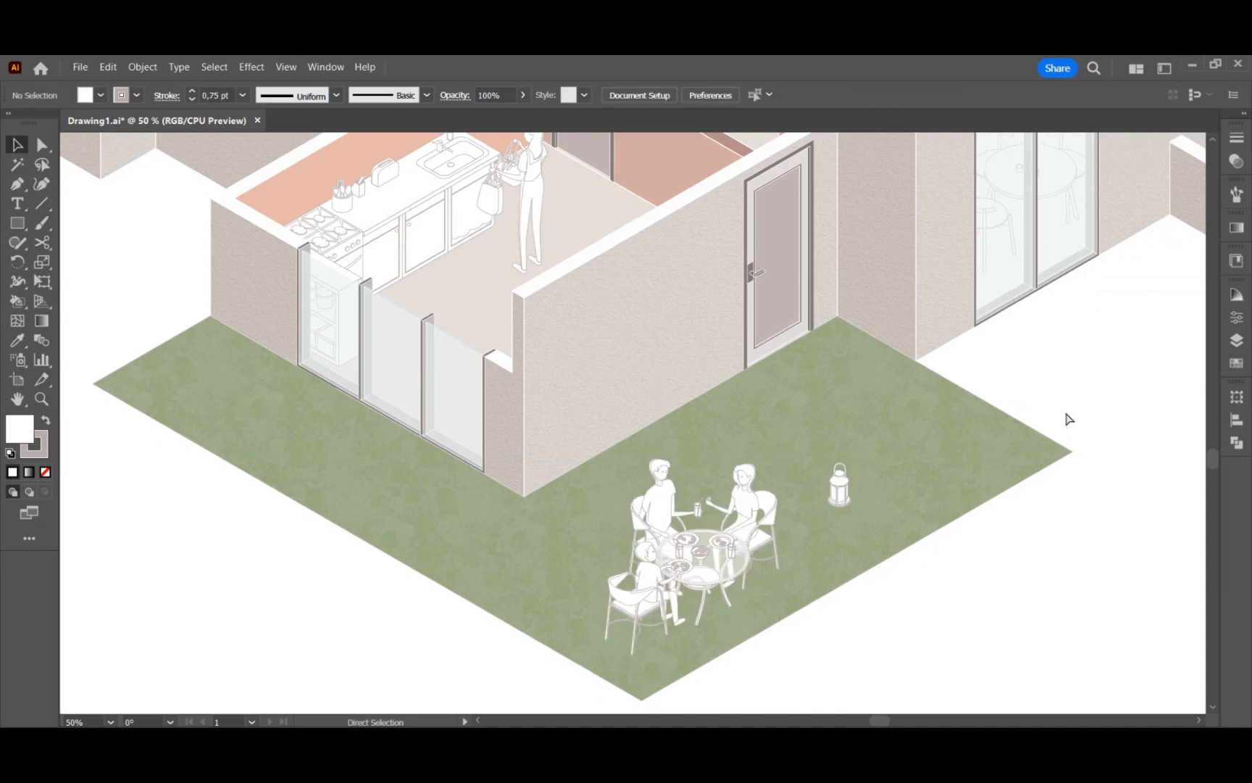
- Bring back the pallet sofa, string lights, side table and potted plants along the lawn's outer wall by undoing their removal
key("ctrl+z")
key("ctrl+z")
key("ctrl+z")
key("ctrl+z")
key("ctrl+z")
key("ctrl+z")
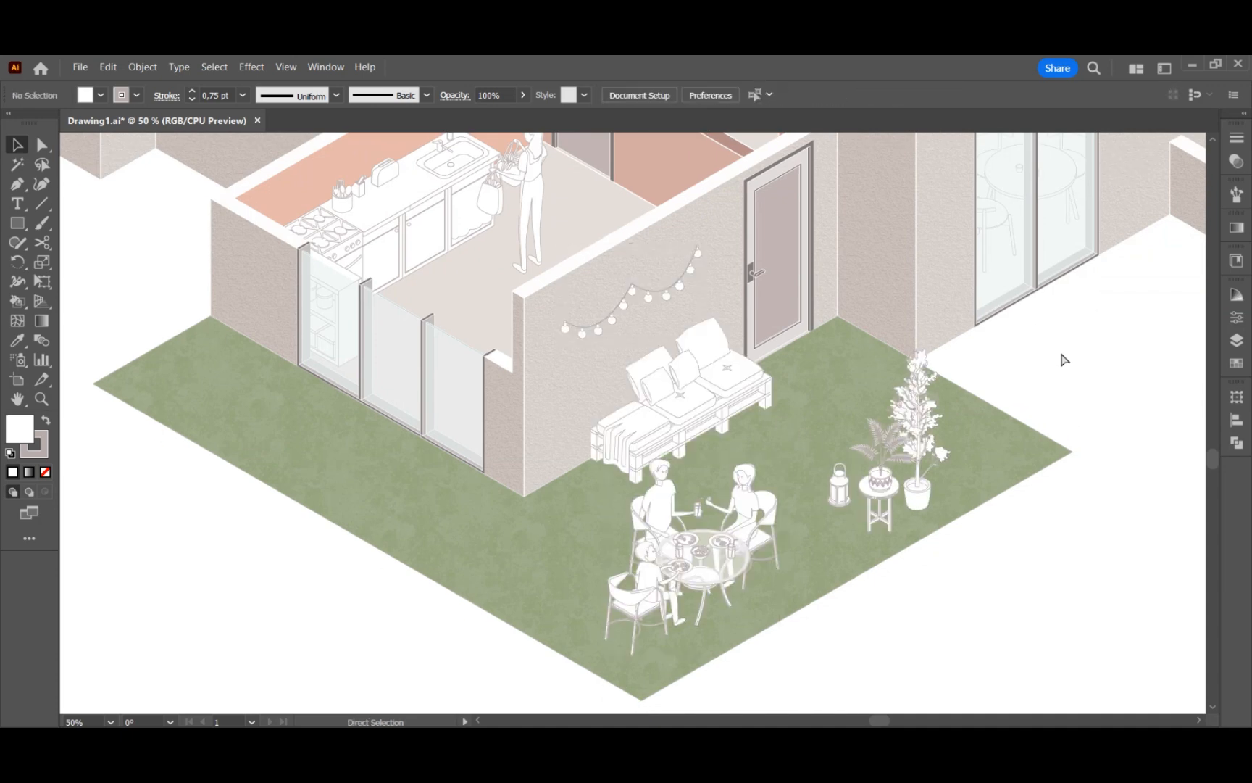
- Undo further removals to restore the garden armchairs, coffee table, railing, second lantern and remaining potted plants on the lawn
key("ctrl+z")
key("ctrl+z")
key("ctrl+z")
key("ctrl+z")
key("ctrl+z")
key("ctrl+z")
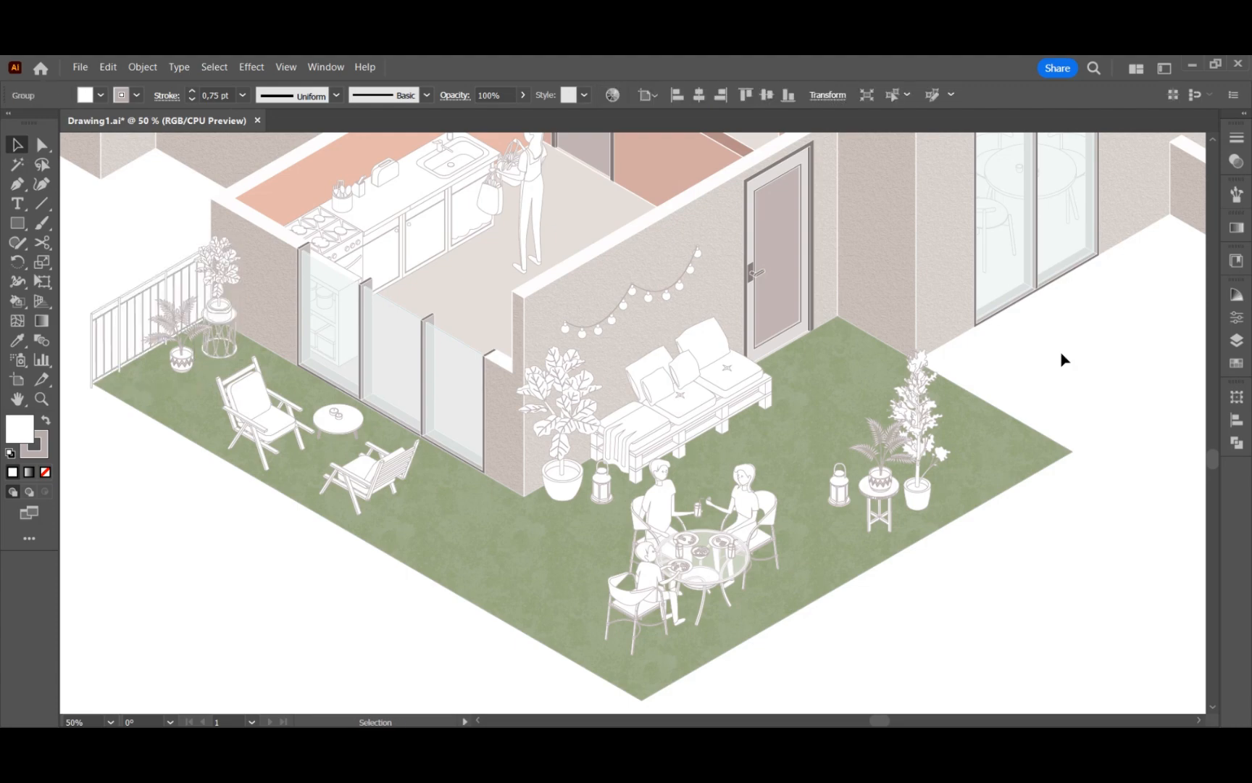
- Restore the potted climbing plant at the arcade's first column and the foliage on the fourth and fifth columns by undoing their removal
key("ctrl+z")
key("ctrl+z")
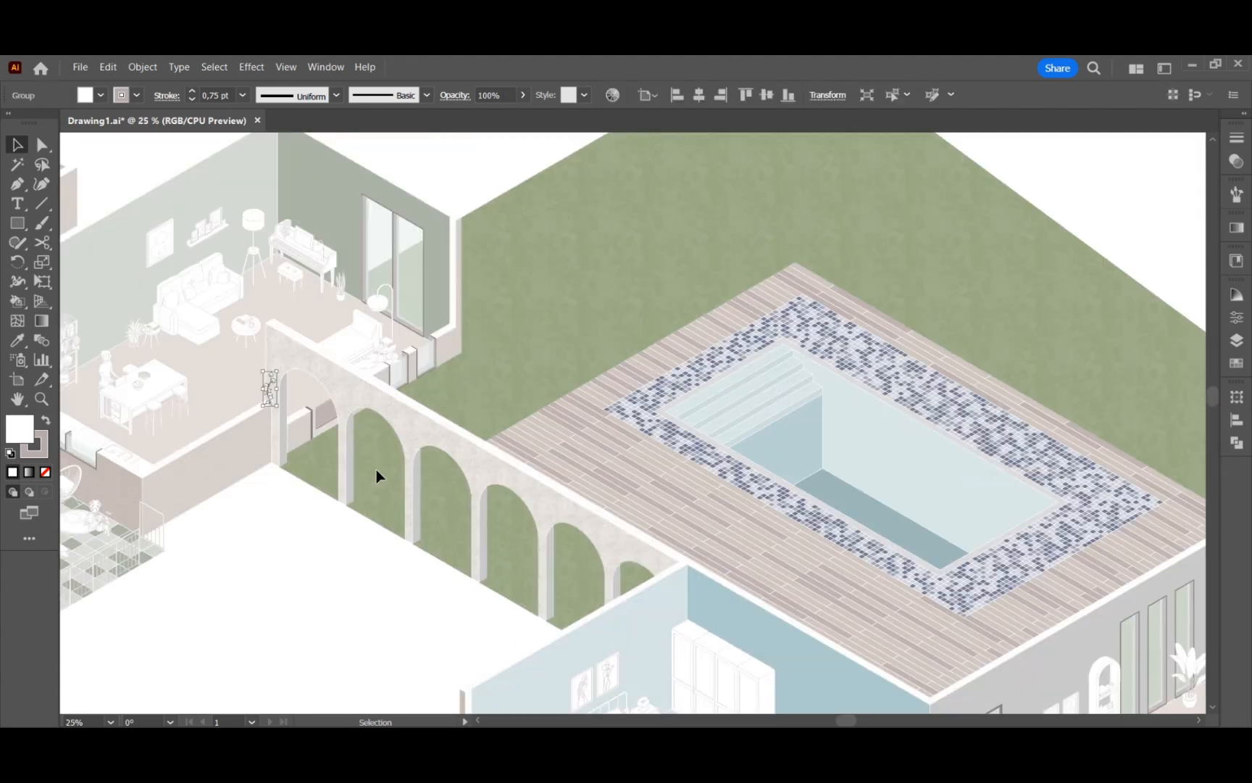
scroll(393, 621, "down", 1)
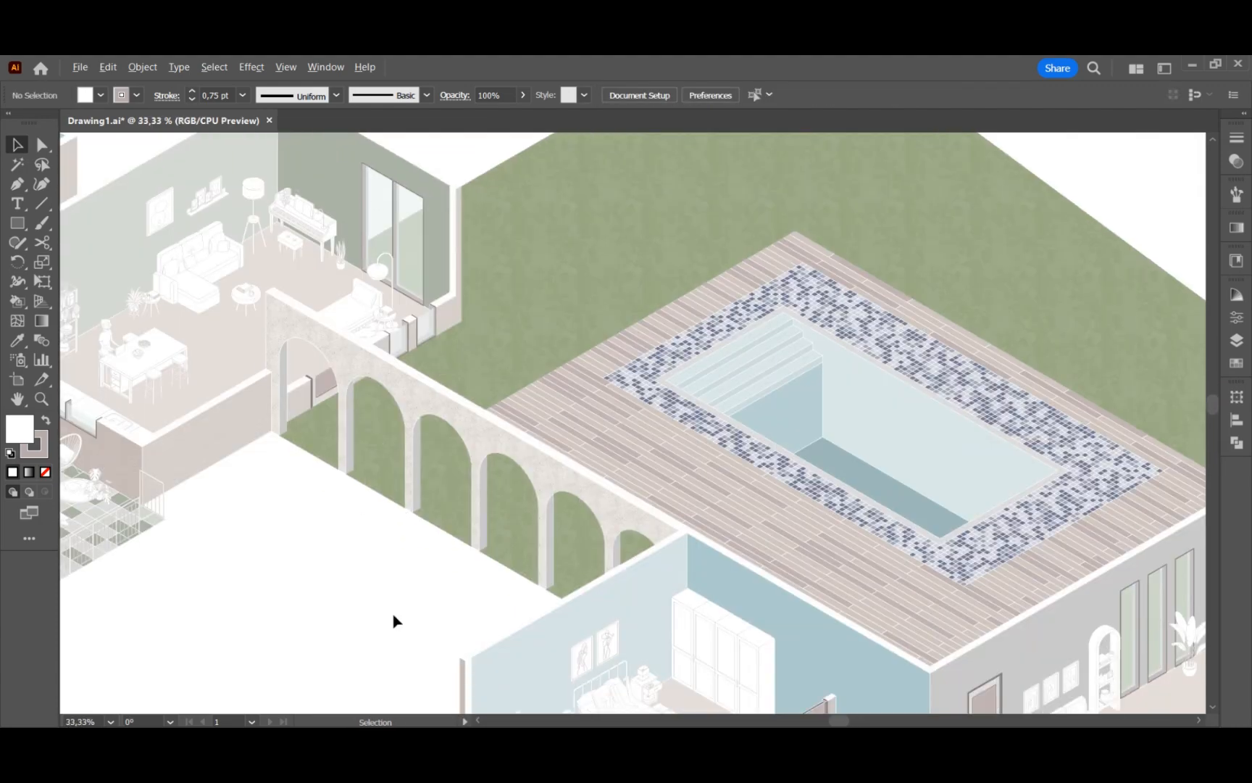
left_click_drag(279, 485, 321, 501)
key("ctrl+z")
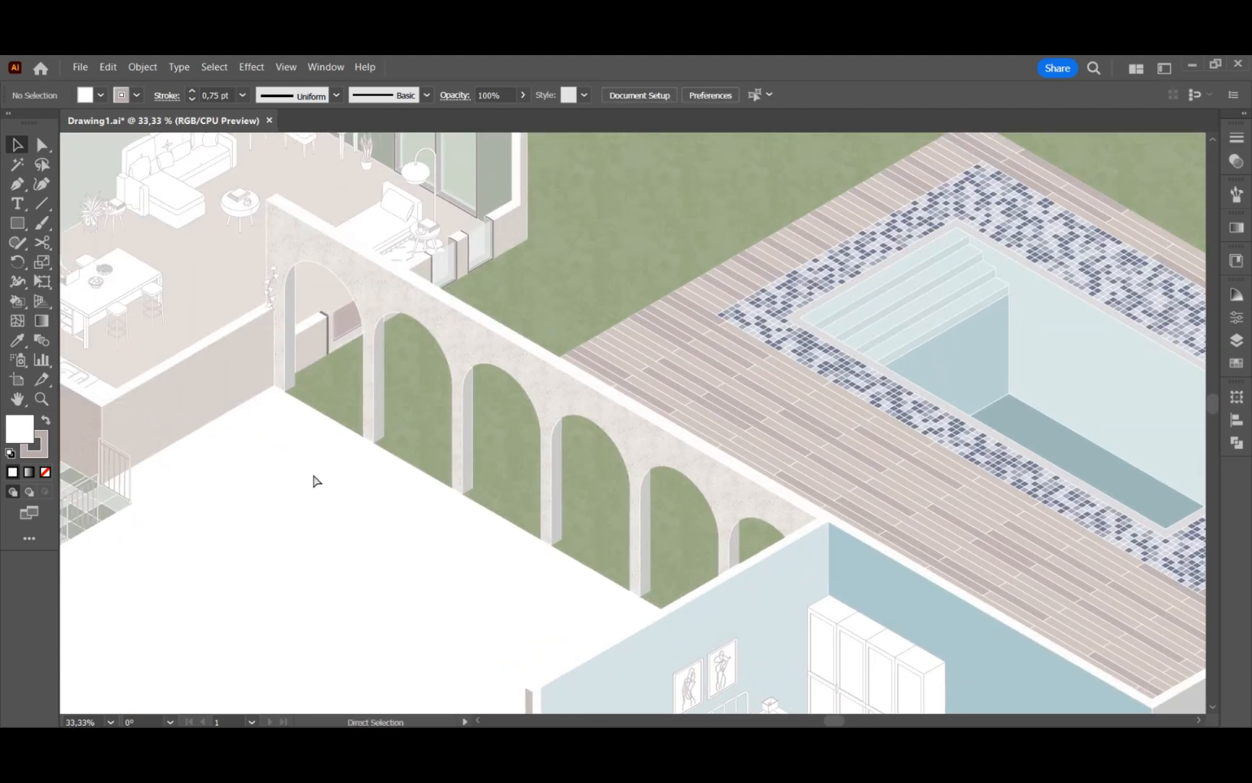
key("ctrl+z")
key("ctrl+z")
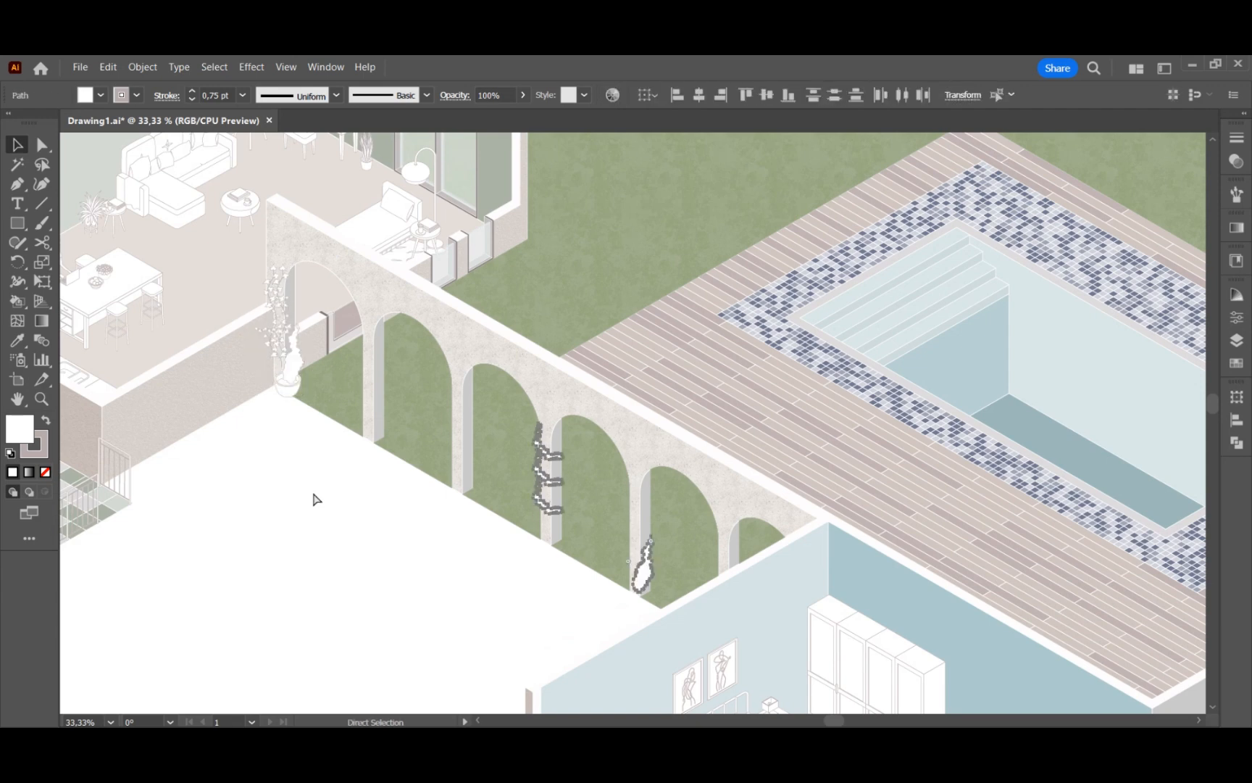
- Undo more removals to bring back the running child, the kite and the climbing vines on the arcade's second and third columns
key("ctrl+z")
key("ctrl+z")
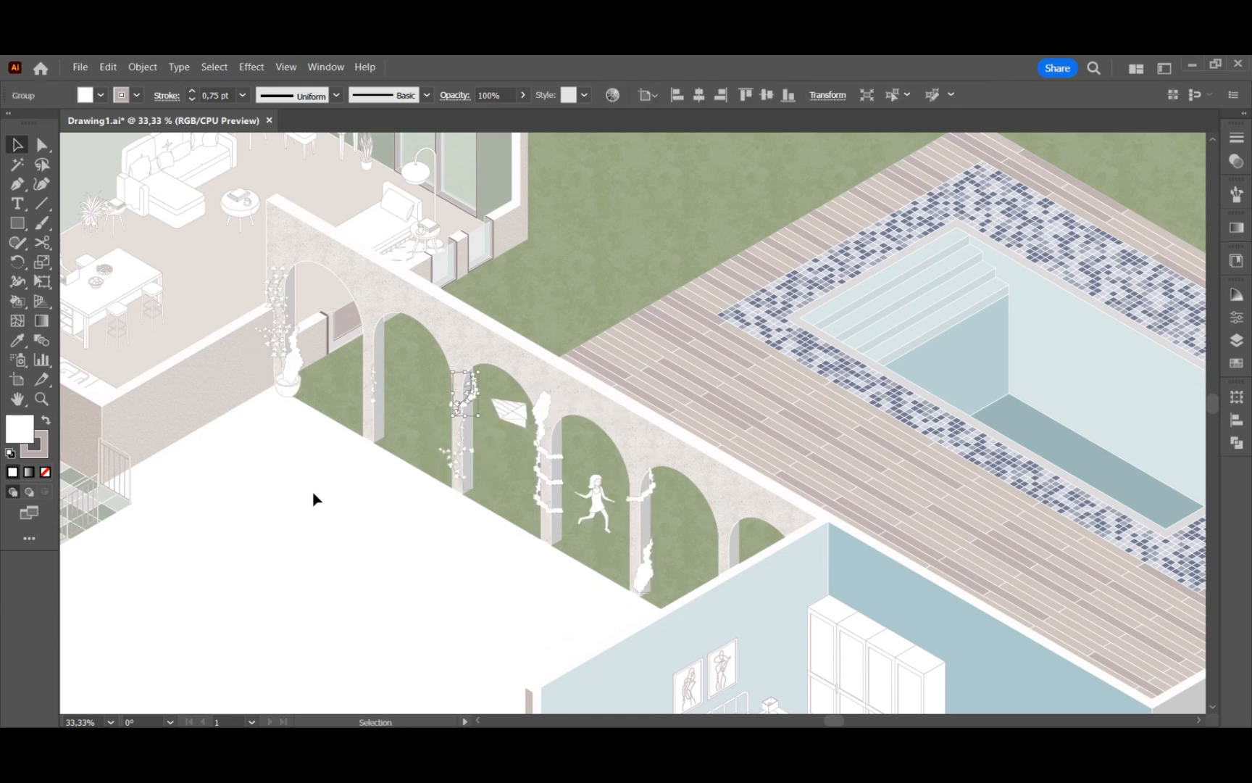
key("ctrl+z")
key("ctrl+z")
key("ctrl+z")
key("ctrl+z")
key("ctrl+z")
key("ctrl+z")
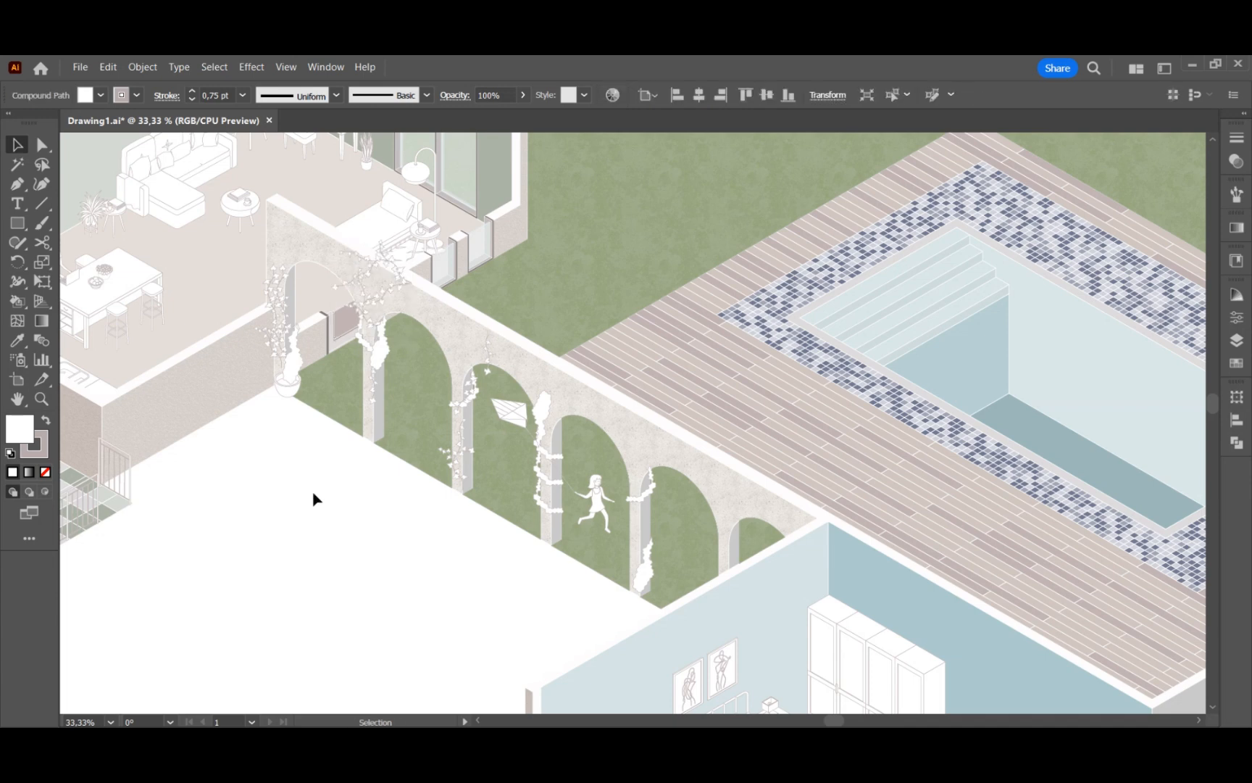
- Restore the ivy groups draped over the top of the arcade wall by undoing their removal
key("ctrl+z")
key("ctrl+z")
key("ctrl+z")
key("ctrl+z")
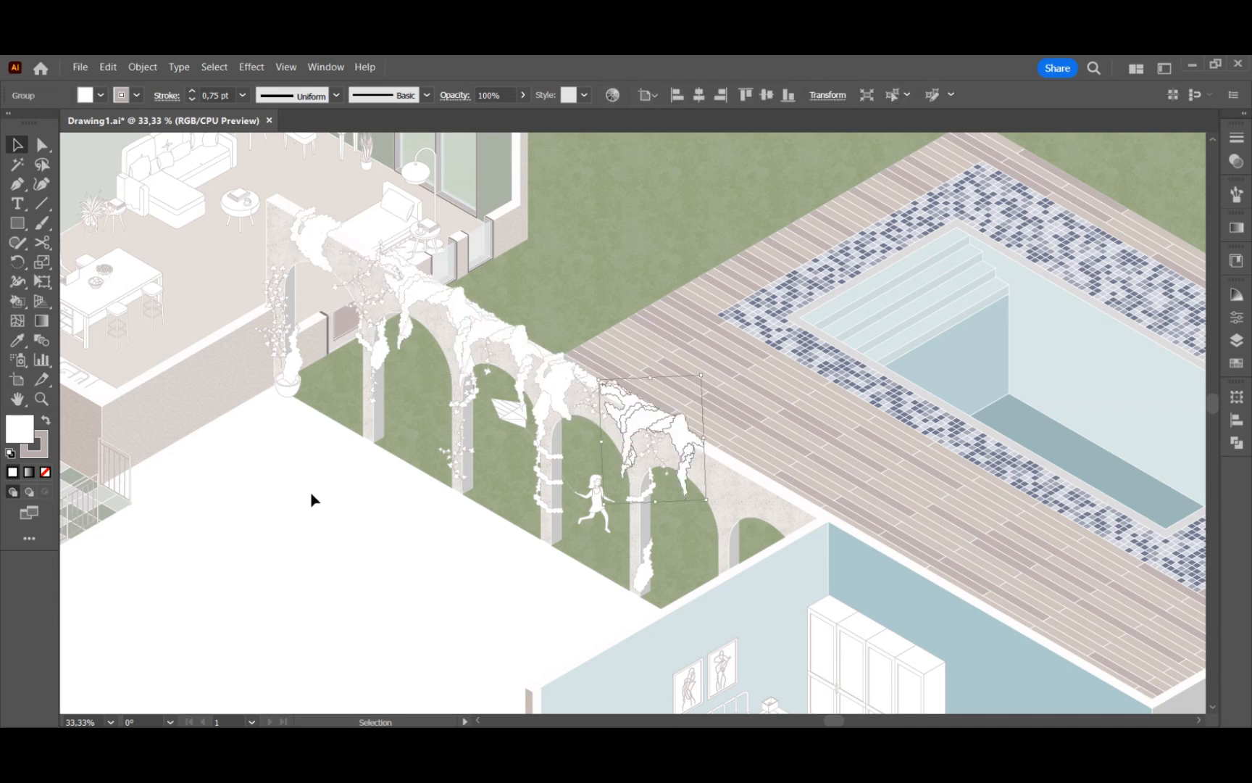
- Undo the last two vine edits and reposition the ivy strands along the first arch column above the pot
key("ctrl+z")
key("ctrl+z")
scroll(266, 340, "up", 1)
scroll(305, 359, "up", 1)
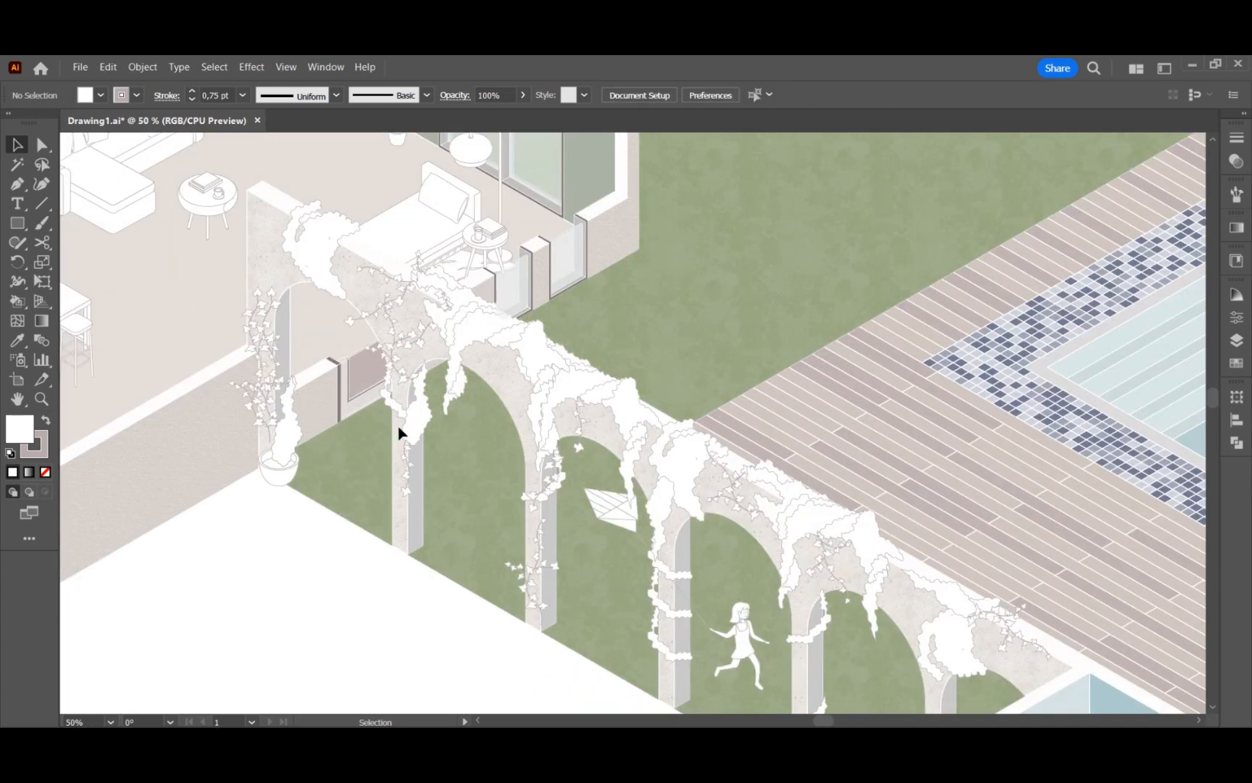
left_click_drag(258, 371, 277, 267)
left_click(339, 469)
scroll(225, 308, "up", 1)
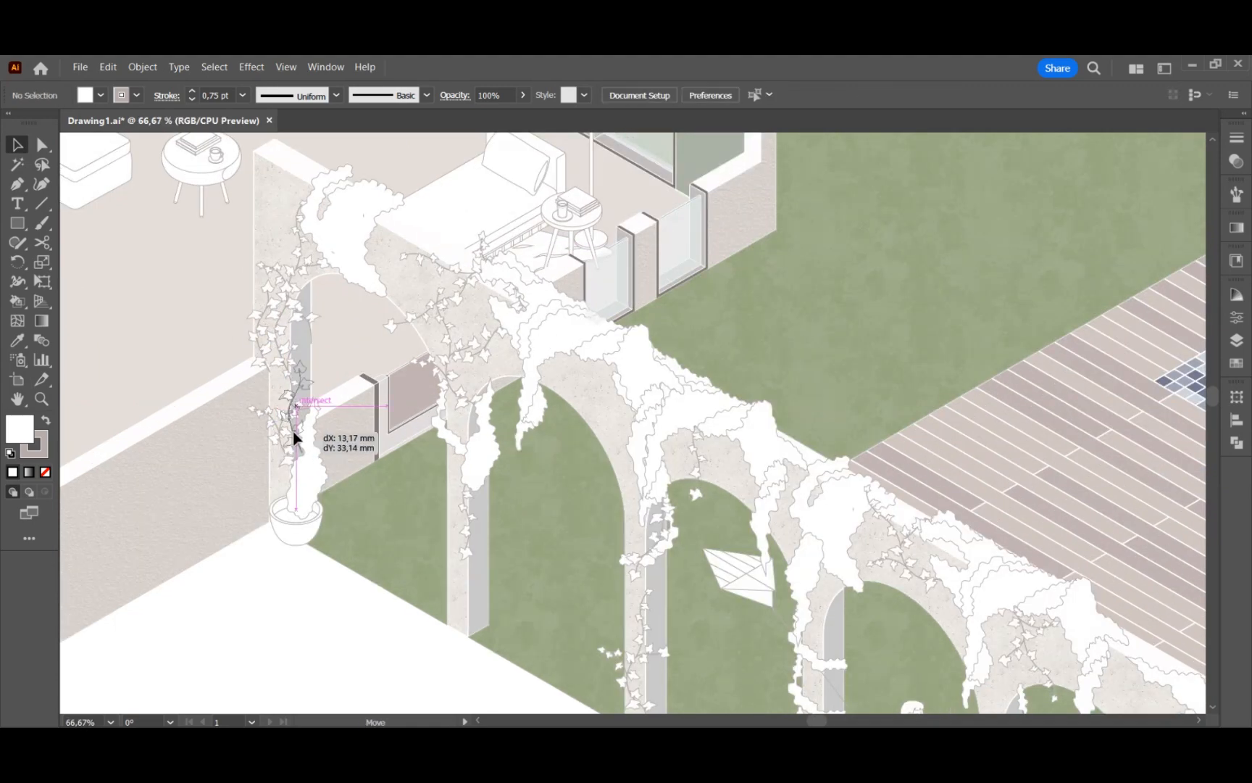
left_click_drag(293, 431, 291, 473)
left_click(342, 629)
- Reposition the climbing vine foliage on the second arch column
scroll(190, 525, "down", 1)
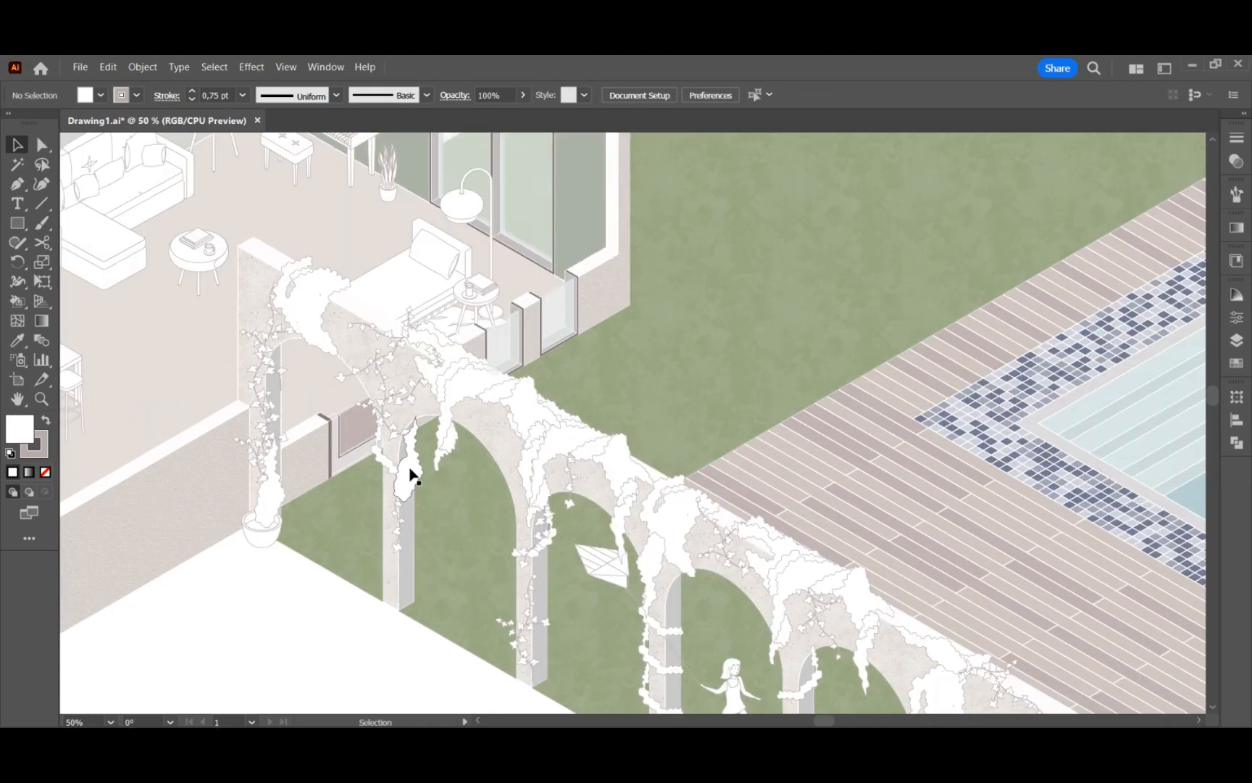
left_click_drag(409, 475, 392, 539)
left_click(435, 484)
left_click(484, 360)
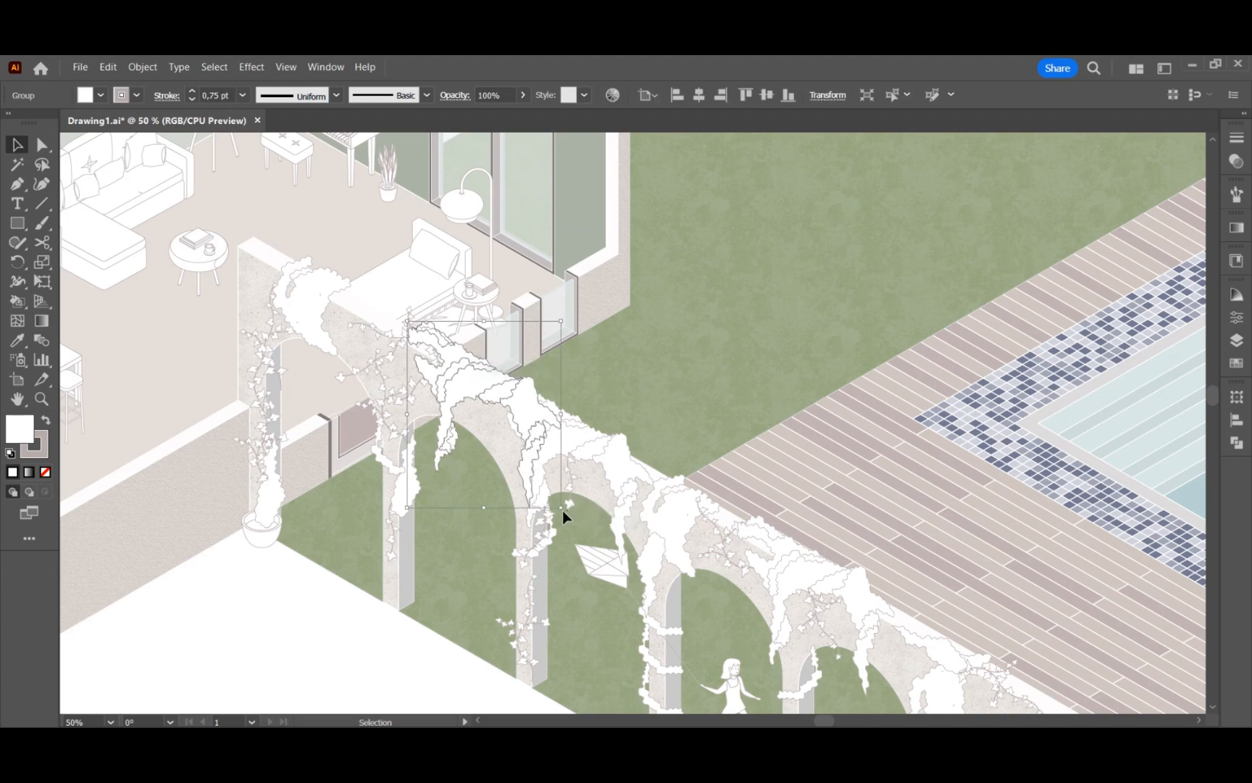
left_click(394, 627)
- Draw a closed Pen path around the kite and running girl, following the edges of the column between them
scroll(397, 429, "down", 2)
scroll(344, 408, "down", 1)
scroll(547, 583, "up", 1)
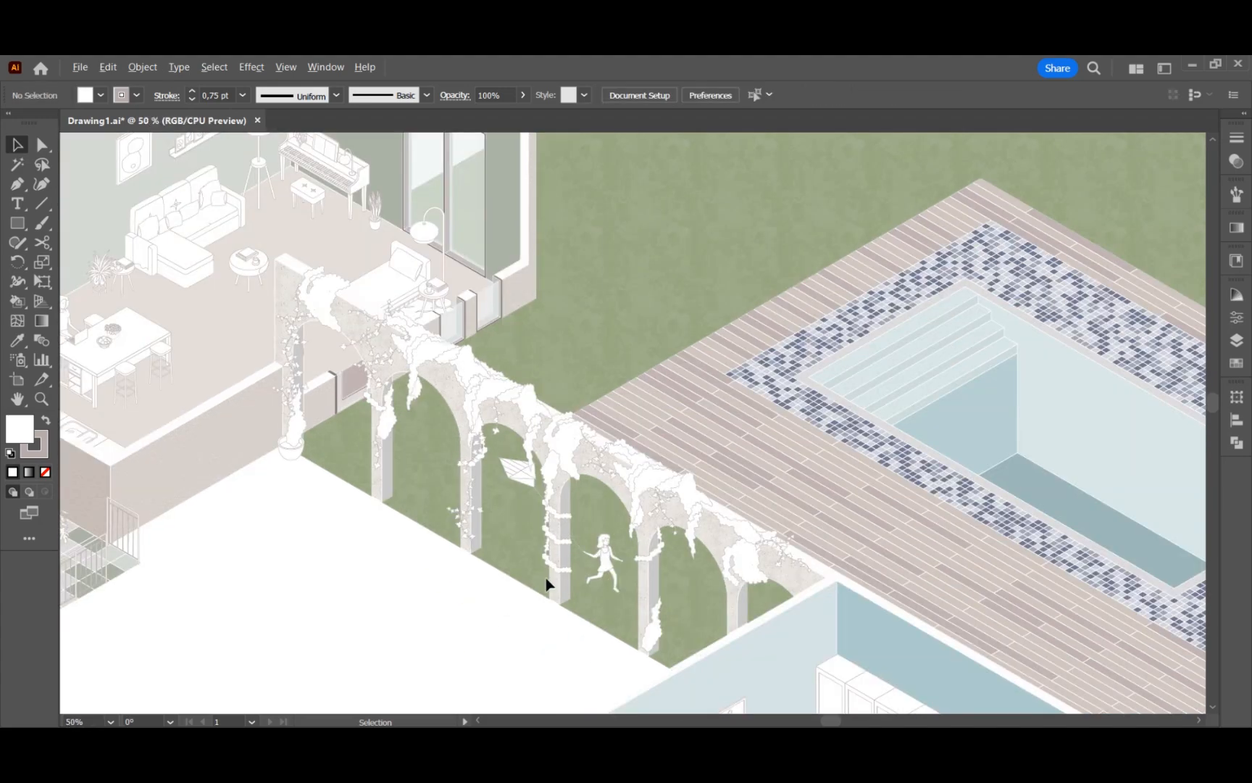
scroll(547, 584, "up", 2)
left_click(367, 255)
left_click(491, 270)
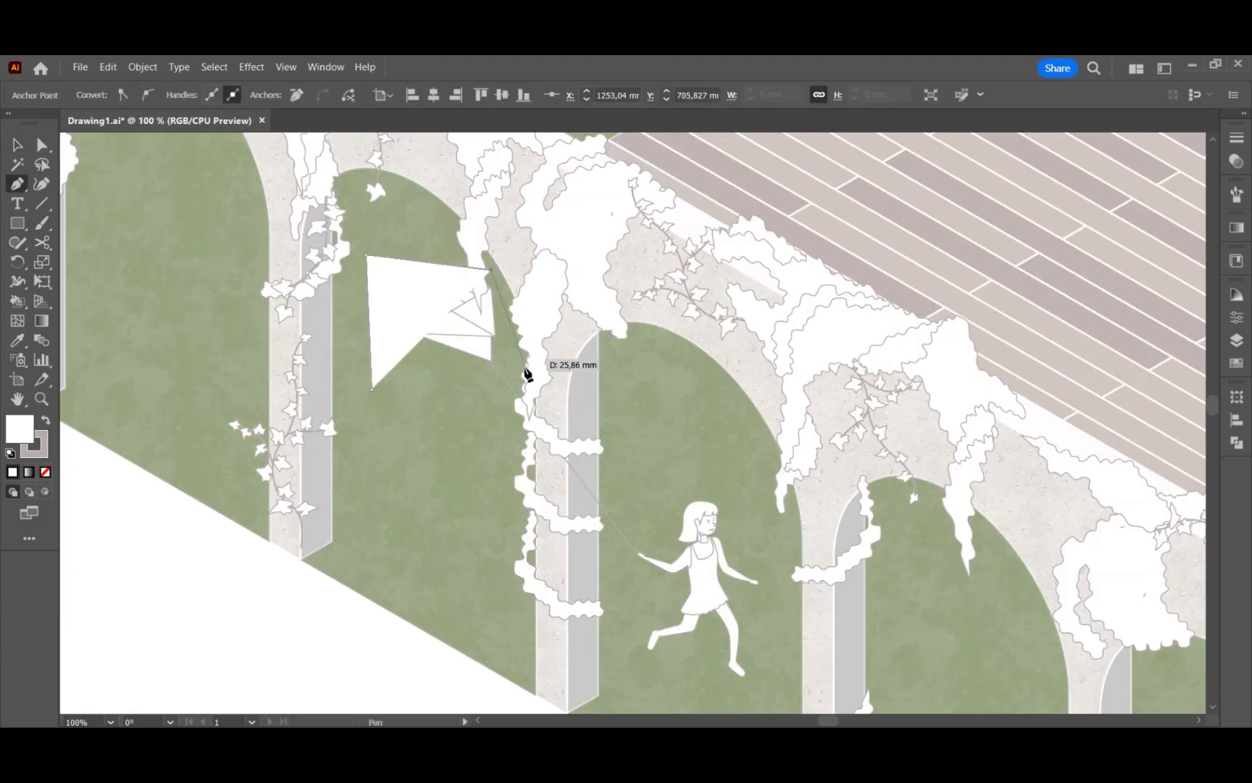
left_click(538, 401)
left_click(537, 640)
left_click(599, 636)
left_click(598, 389)
left_click(748, 497)
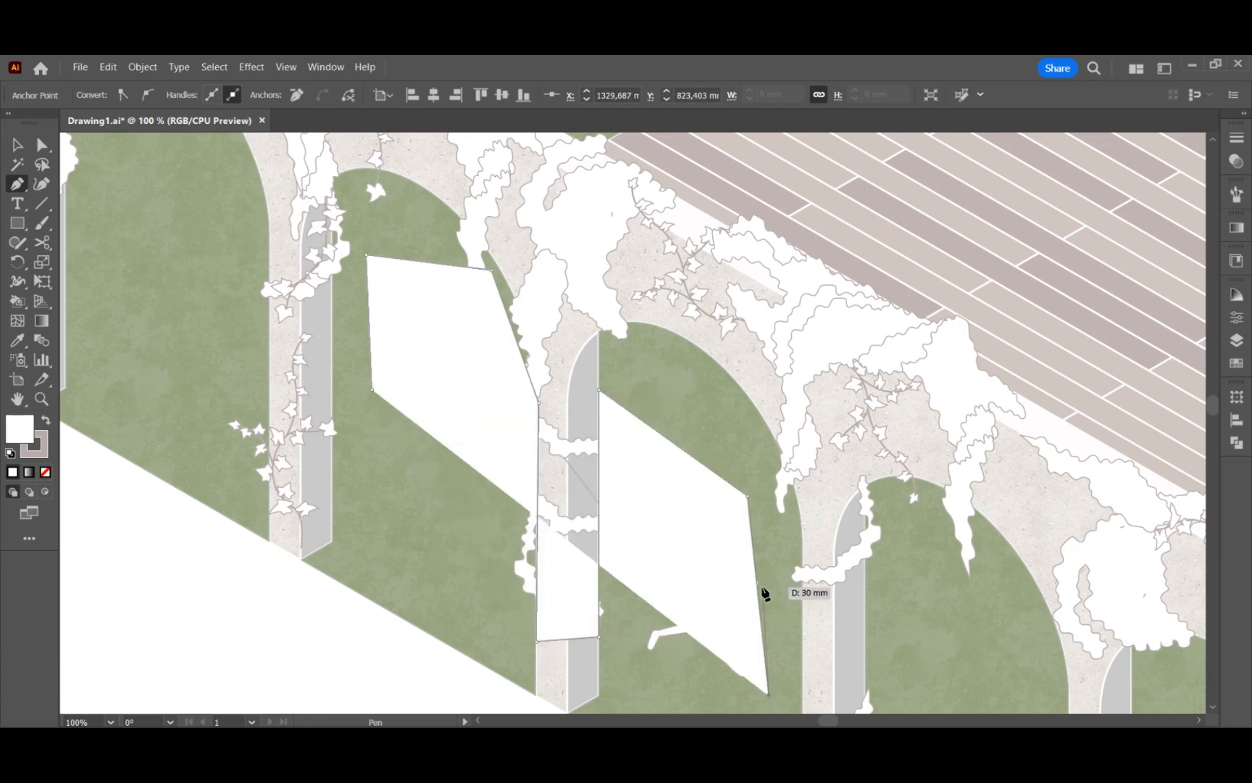
left_click(772, 573)
left_click(783, 699)
left_click(464, 691)
left_click(371, 389)
- Remove the path's fill and use it as a clipping mask for the kite and girl drawing
left_click(45, 471)
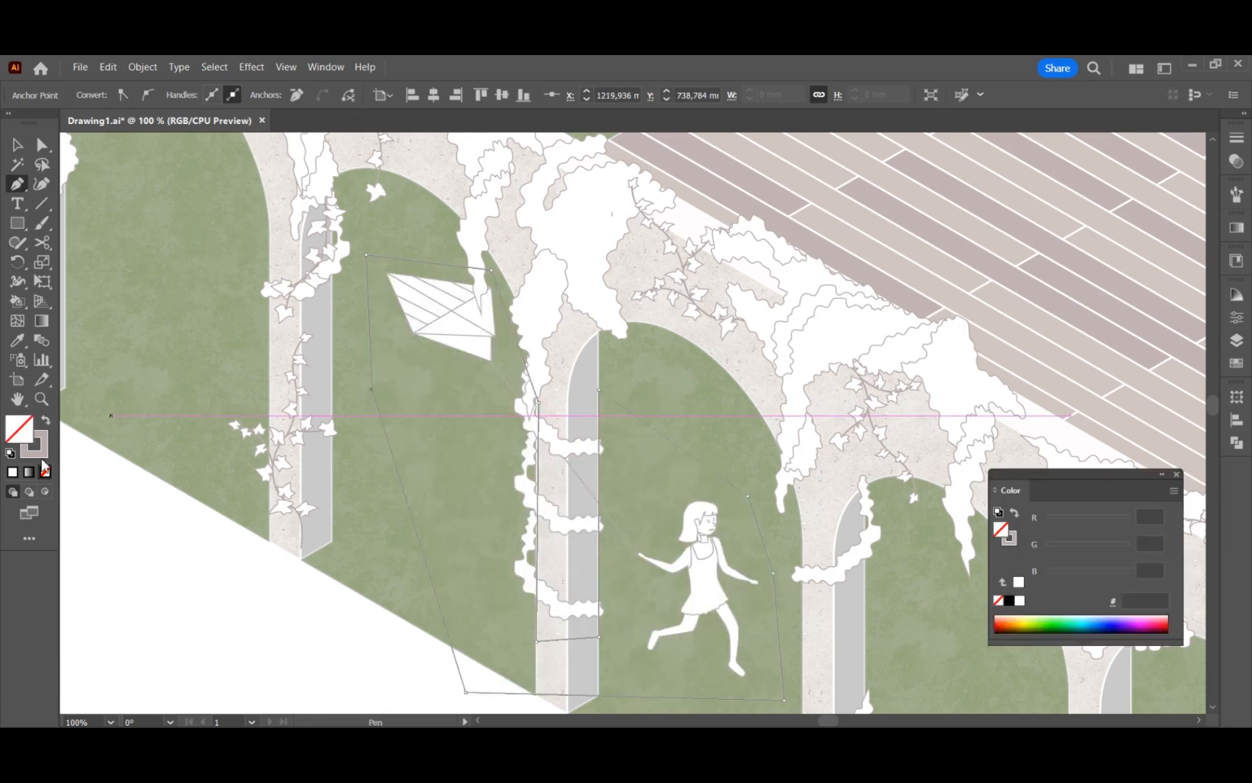
key("v")
left_click(696, 590, "shift")
right_click(695, 591)
left_click(754, 475)
left_click(731, 403)
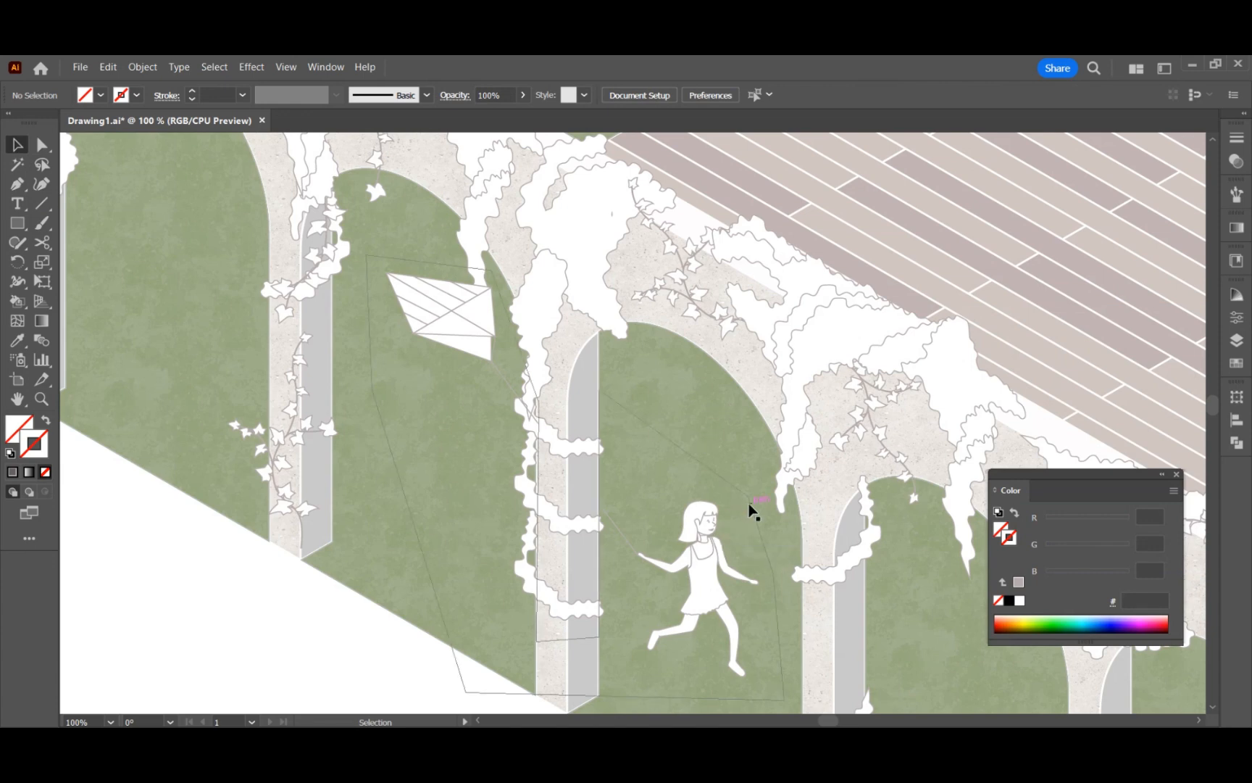
- Move the clipping path's anchor beside the column slightly outward, toward the kite
key("a")
mouse_move(534, 404)
left_mouse_down()
mouse_move(525, 395)
mouse_move(520, 407)
left_mouse_up()
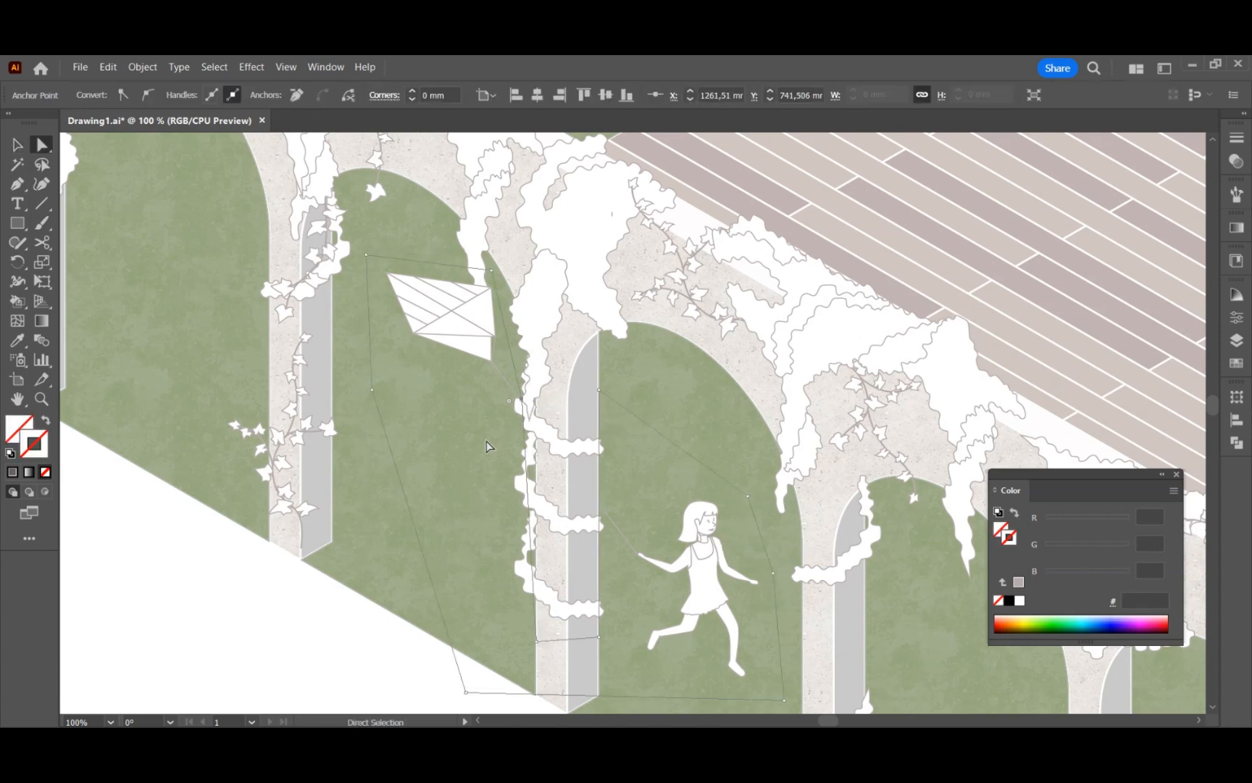
left_click(513, 446)
- Bring the hanging vine group on the arches to the front and close the color settings
scroll(526, 465, "down", 1)
left_click(18, 145)
left_click(487, 257)
right_click(487, 257)
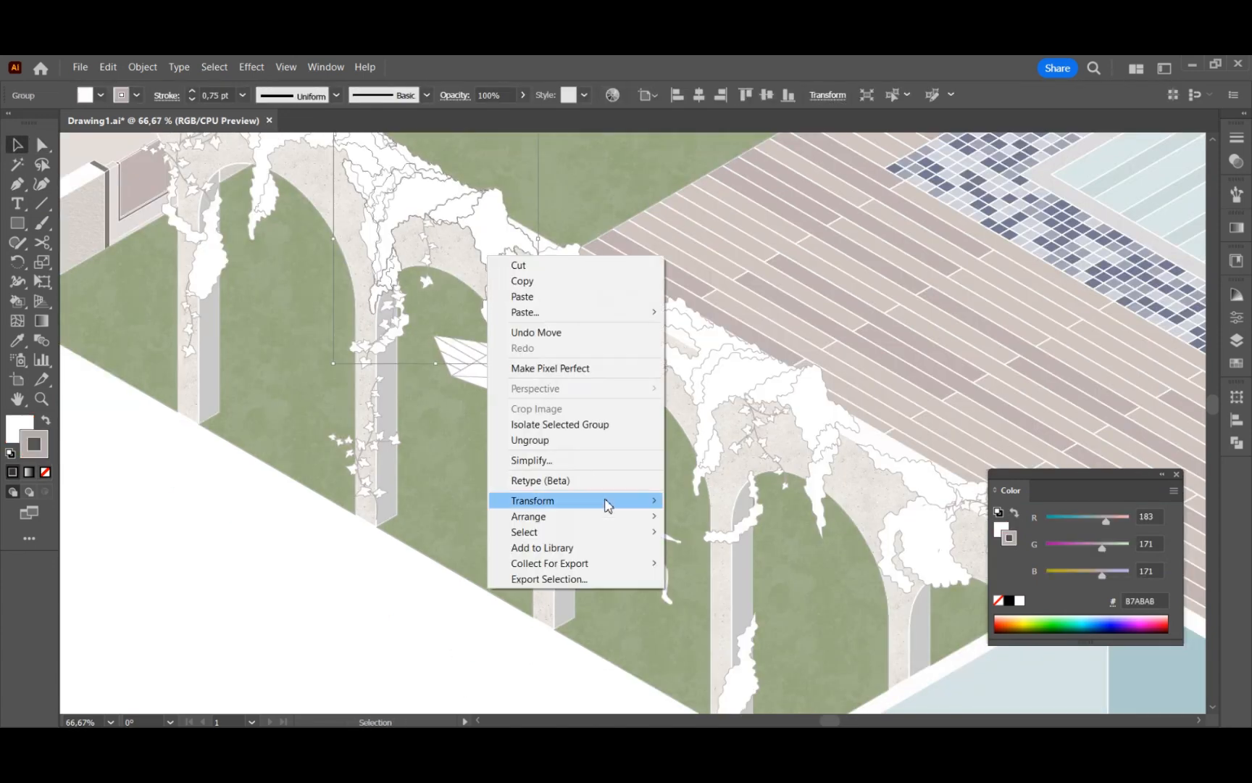
mouse_move(608, 515)
left_click(678, 517)
left_click(202, 567)
scroll(202, 569, "down", 1)
left_click(1176, 475)
scroll(329, 562, "down", 1)
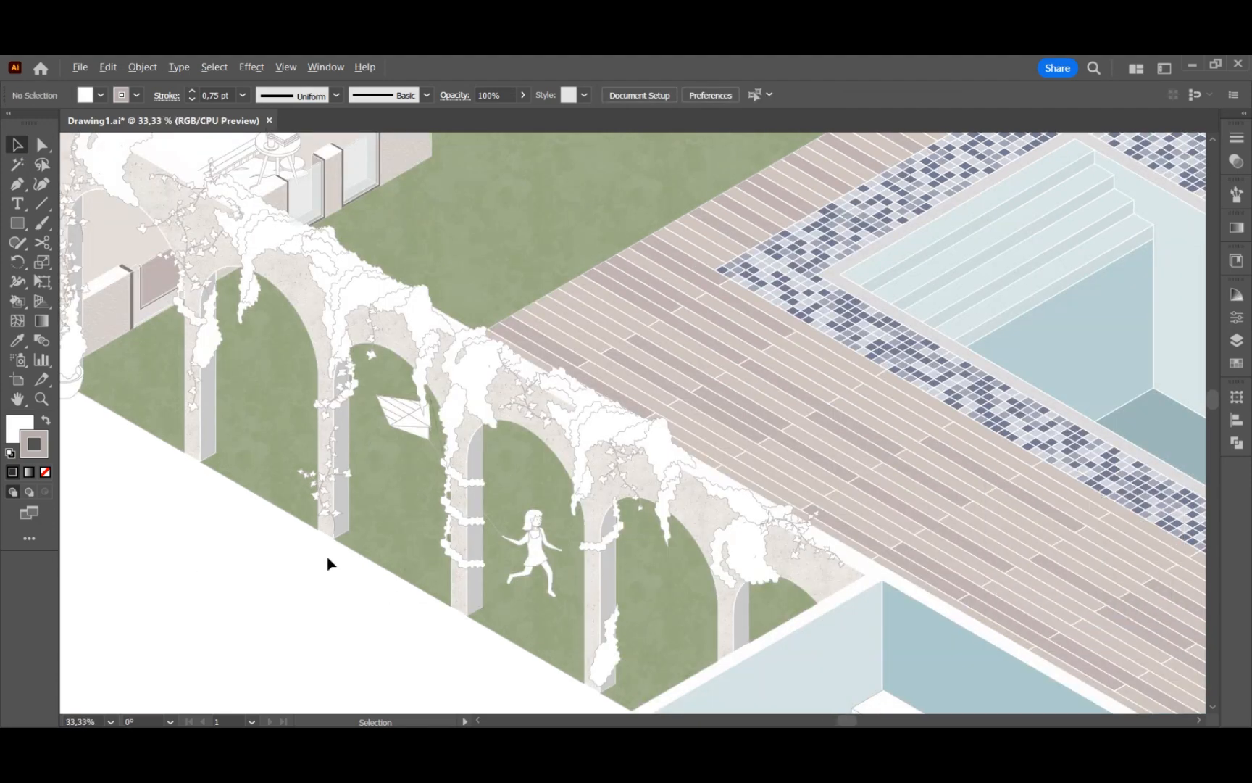
left_click_drag(978, 464, 652, 436)
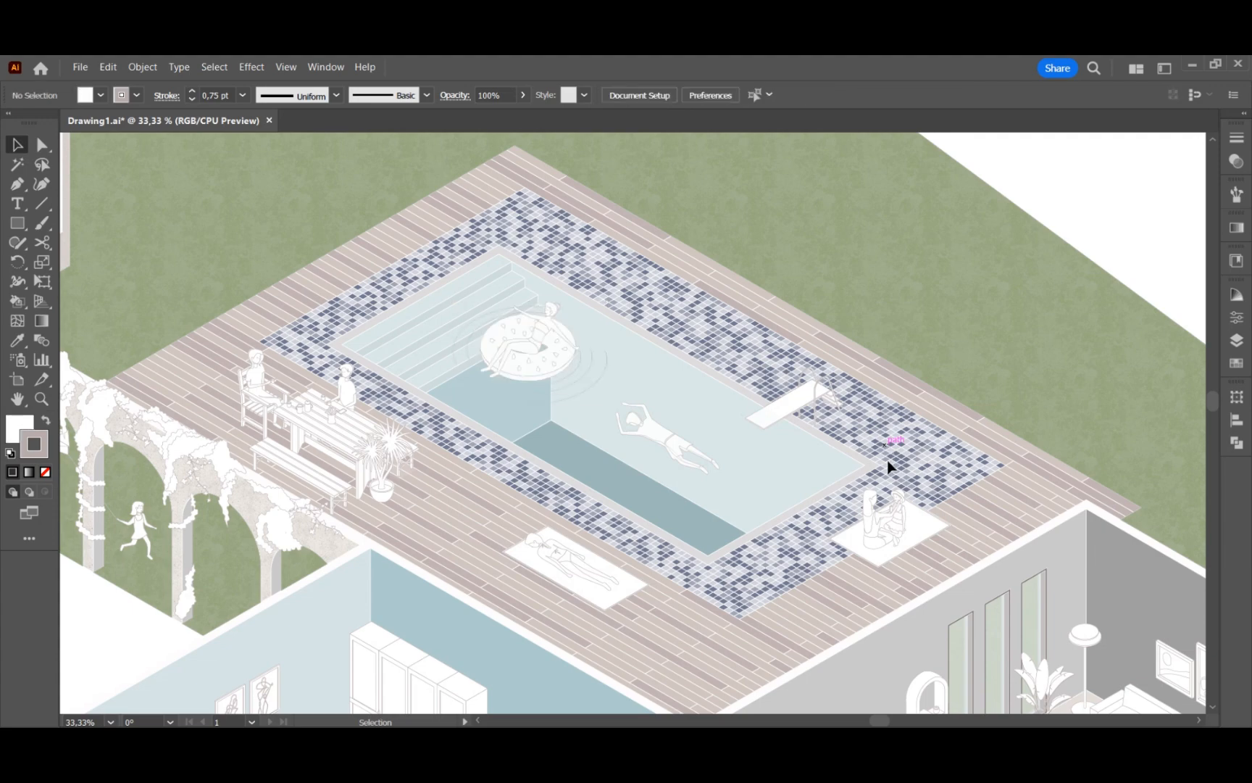
scroll(492, 505, "up", 5)
scroll(492, 506, "left", 5)
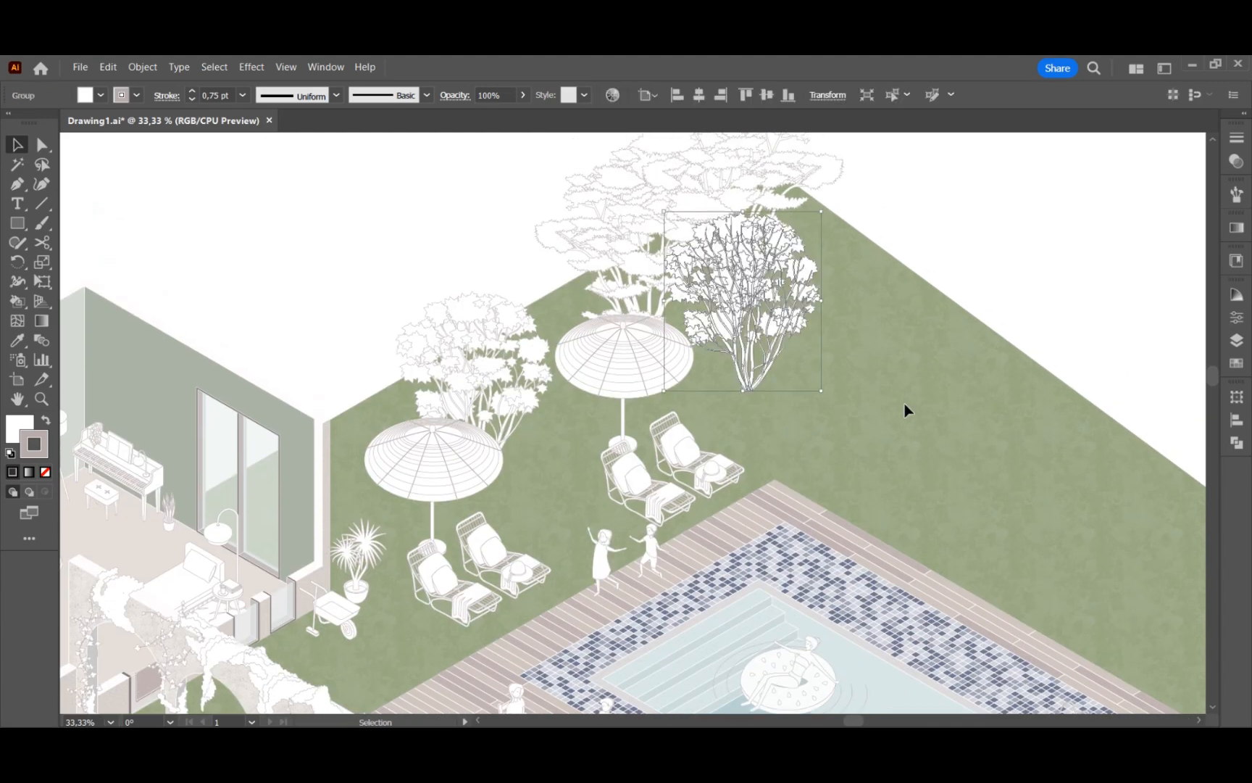
scroll(505, 420, "right", 5)
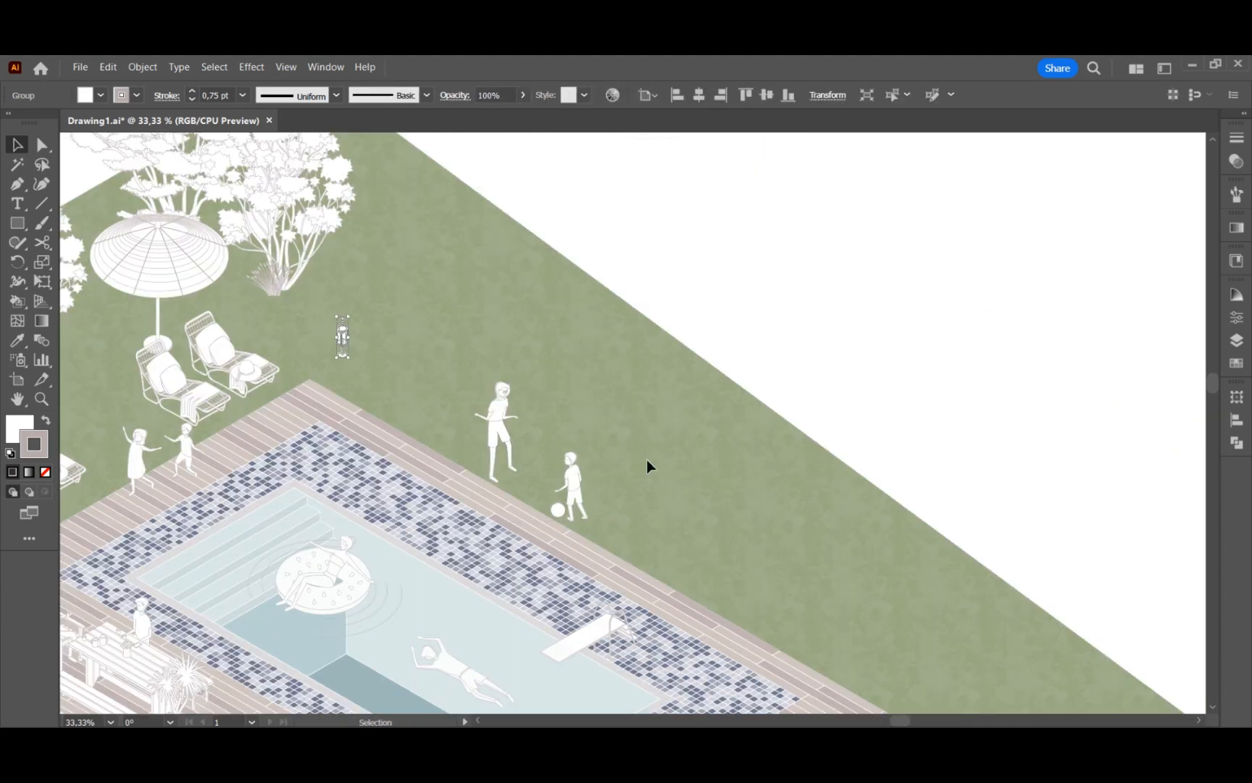
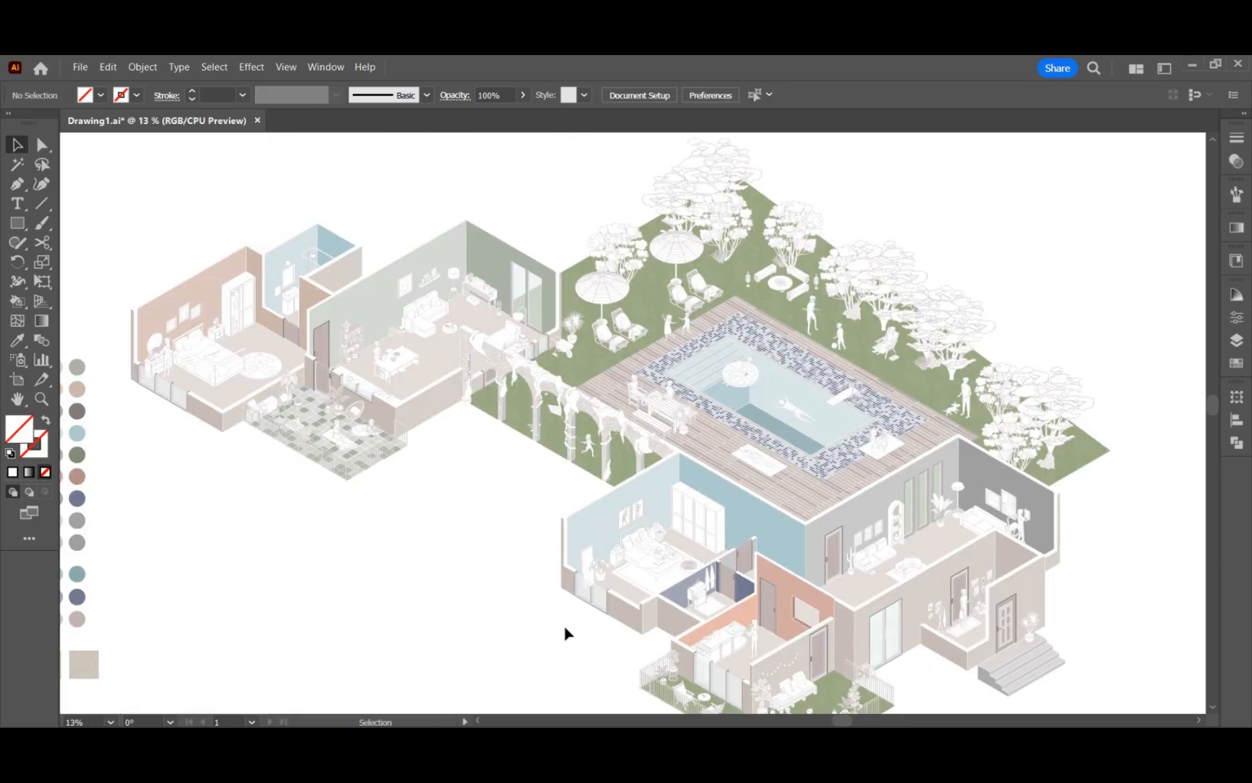
- Select all the furniture, people and plants on Layer 7 and set their opacity to 80%
left_click(1236, 340)
left_click(1205, 355)
left_click(1236, 162)
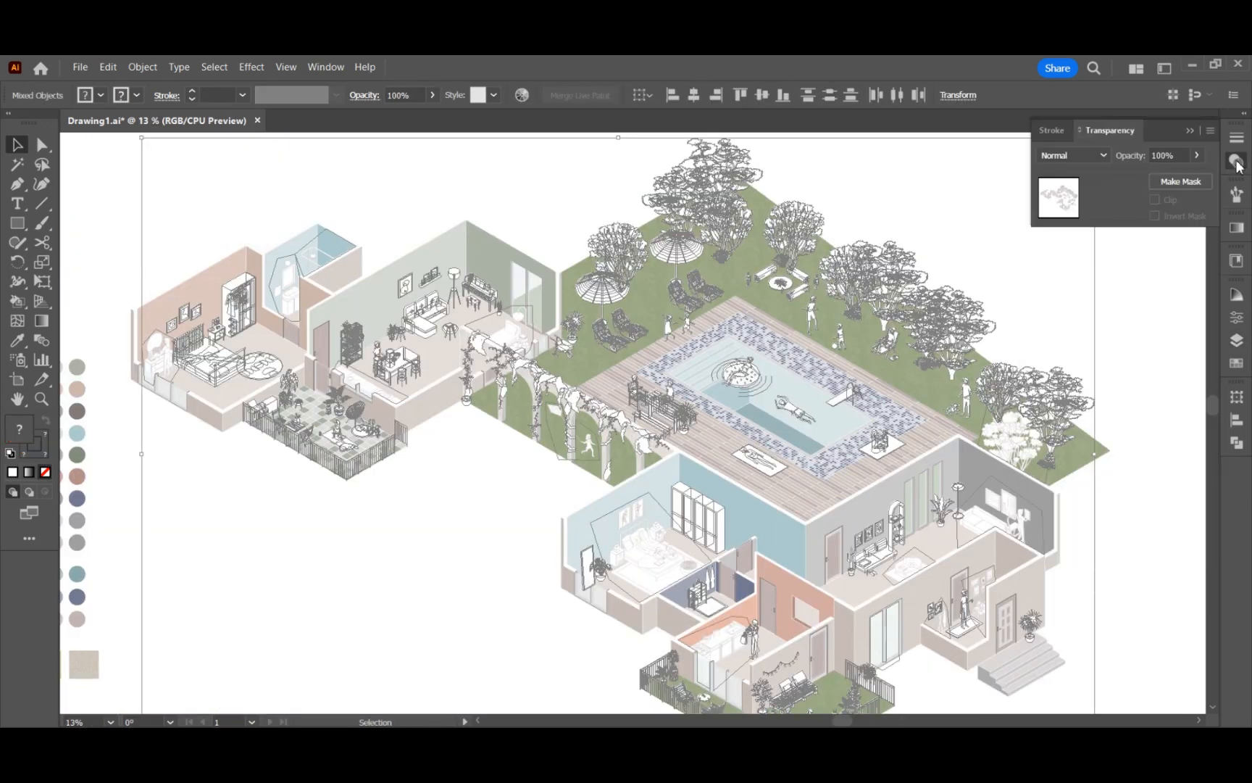
type("80")
key("Return")
left_click(1140, 500)
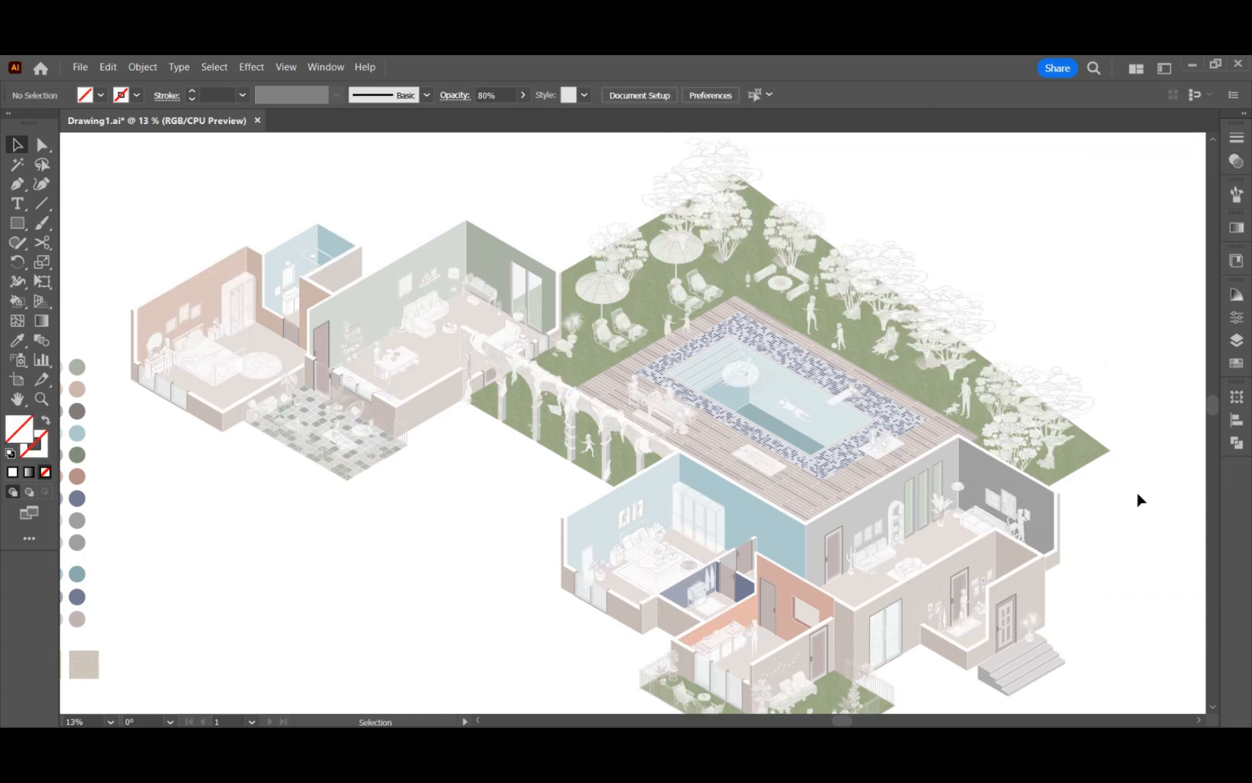
- Examine how the semi-transparent furniture and plants look in the rooms and gardens of the house
scroll(1134, 503, "up", 1)
key("ctrl+=")
key("ctrl+=")
left_click_drag(316, 450, 221, 427)
left_click_drag(608, 646, 584, 292)
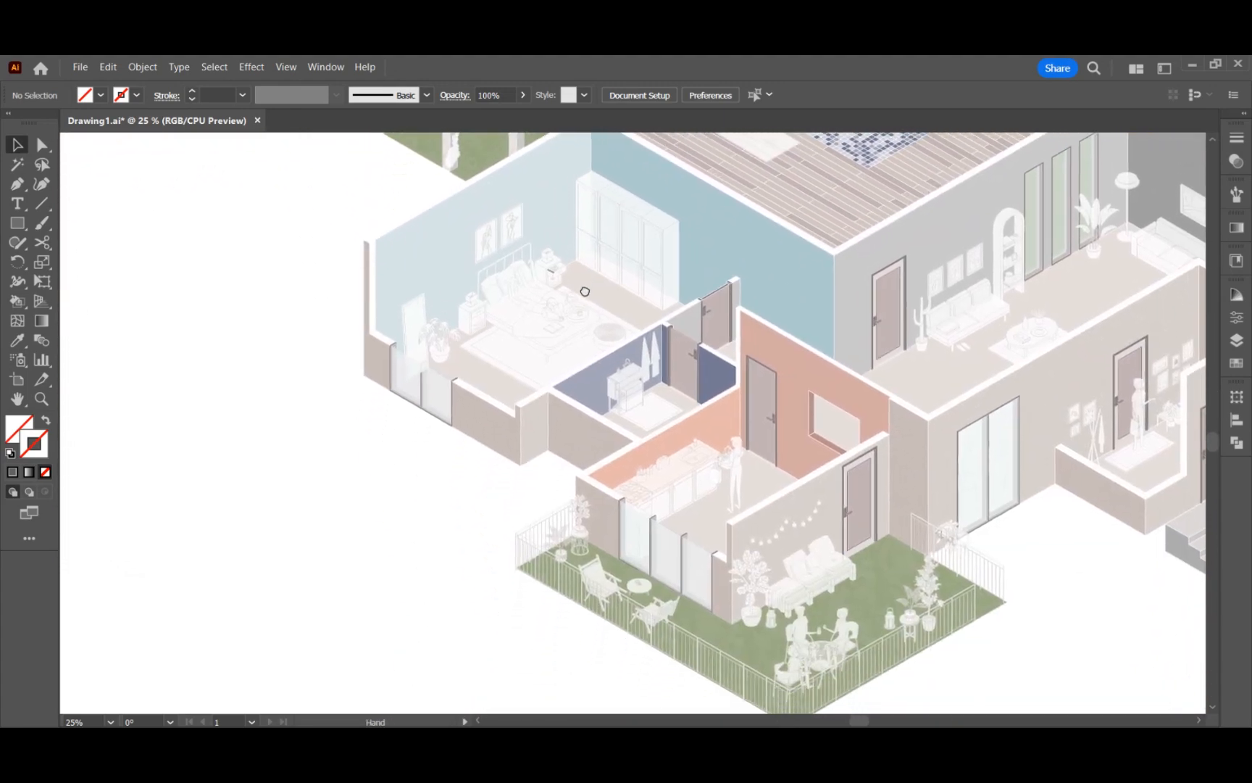
key("ctrl+-")
key("ctrl+-")
key("ctrl+-")
key("ctrl+-")
key("ctrl+-")
- Move the color swatches off the artboard and extend the artboard's upper and lower edges
left_click_drag(305, 368, 326, 503)
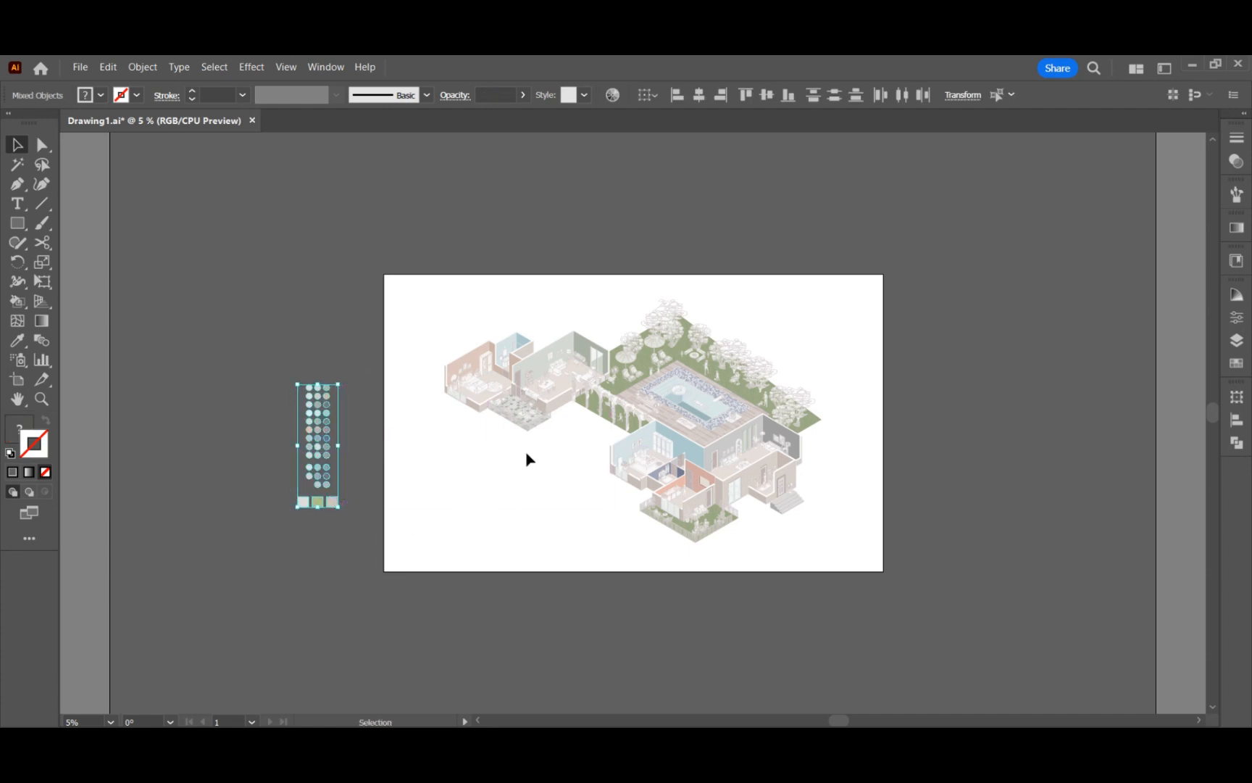
left_click(17, 379)
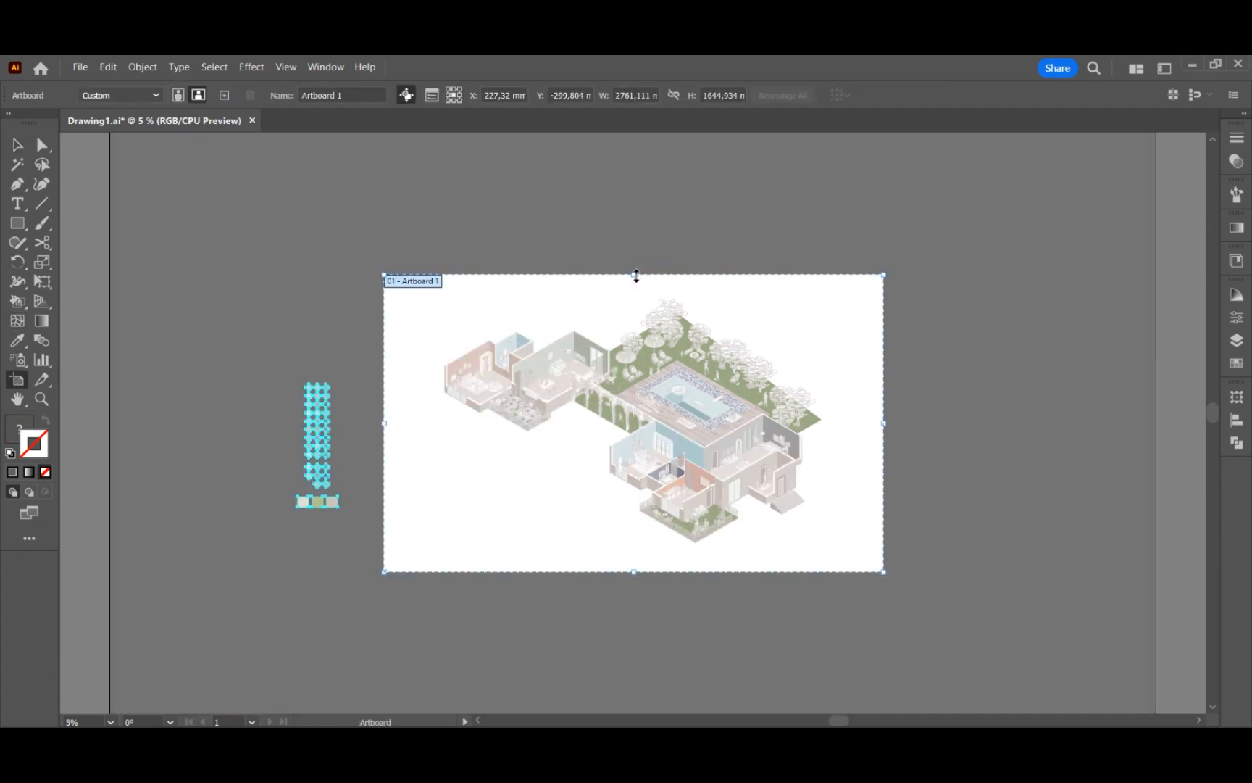
left_click_drag(634, 275, 638, 143)
left_click_drag(636, 574, 638, 699)
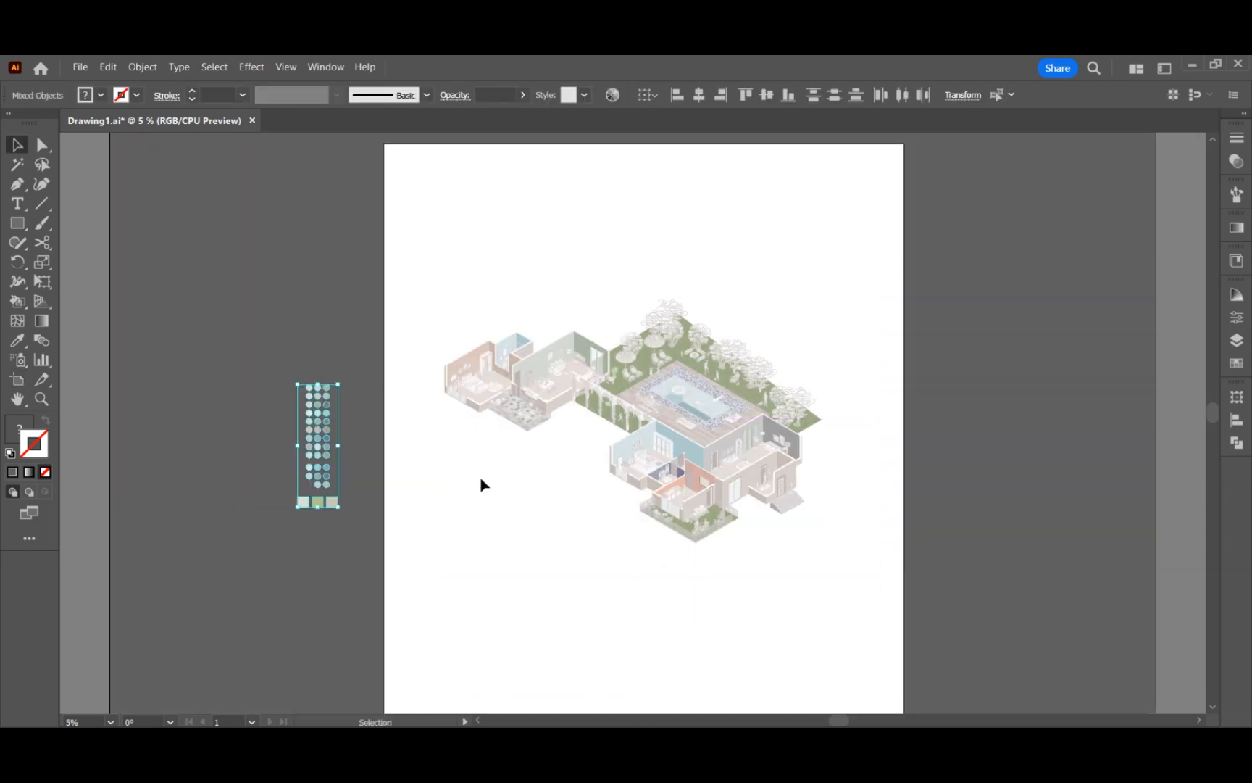
- Move the color swatch palette next to the artboard's left edge
left_click(481, 477)
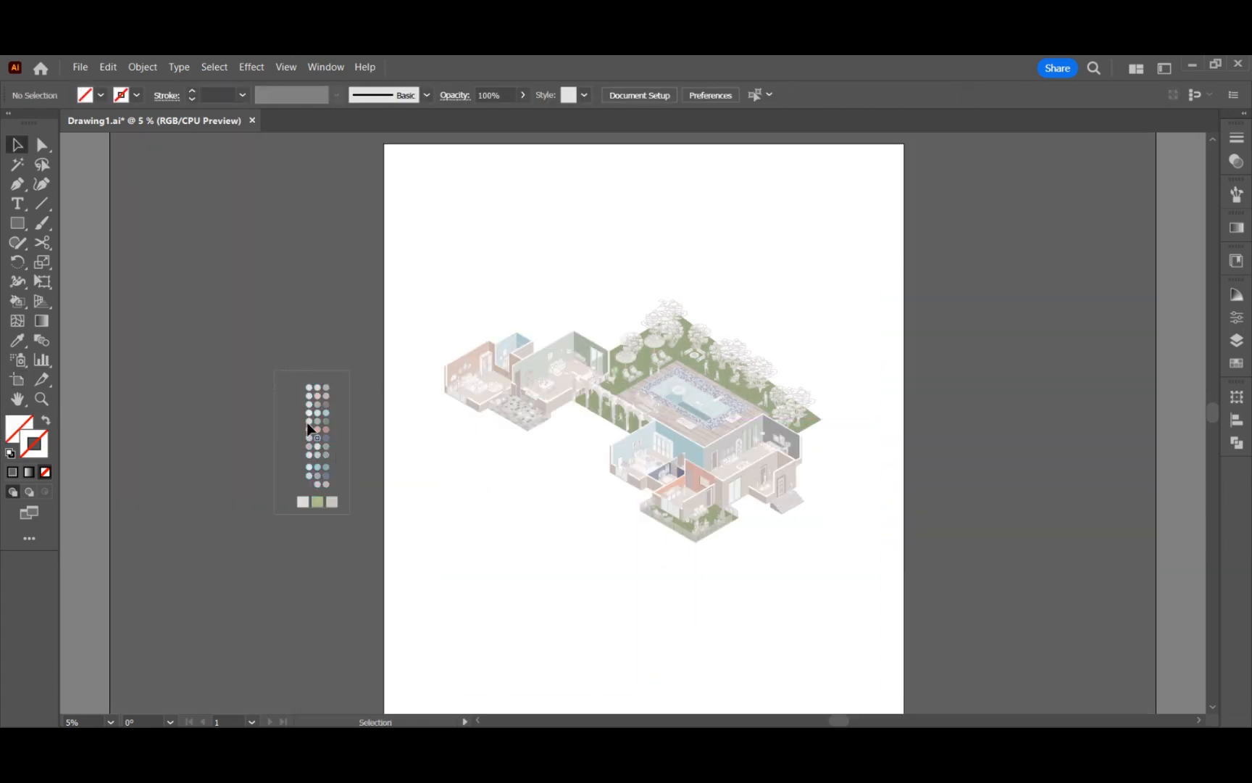
left_click_drag(321, 500, 365, 451)
left_click(507, 508)
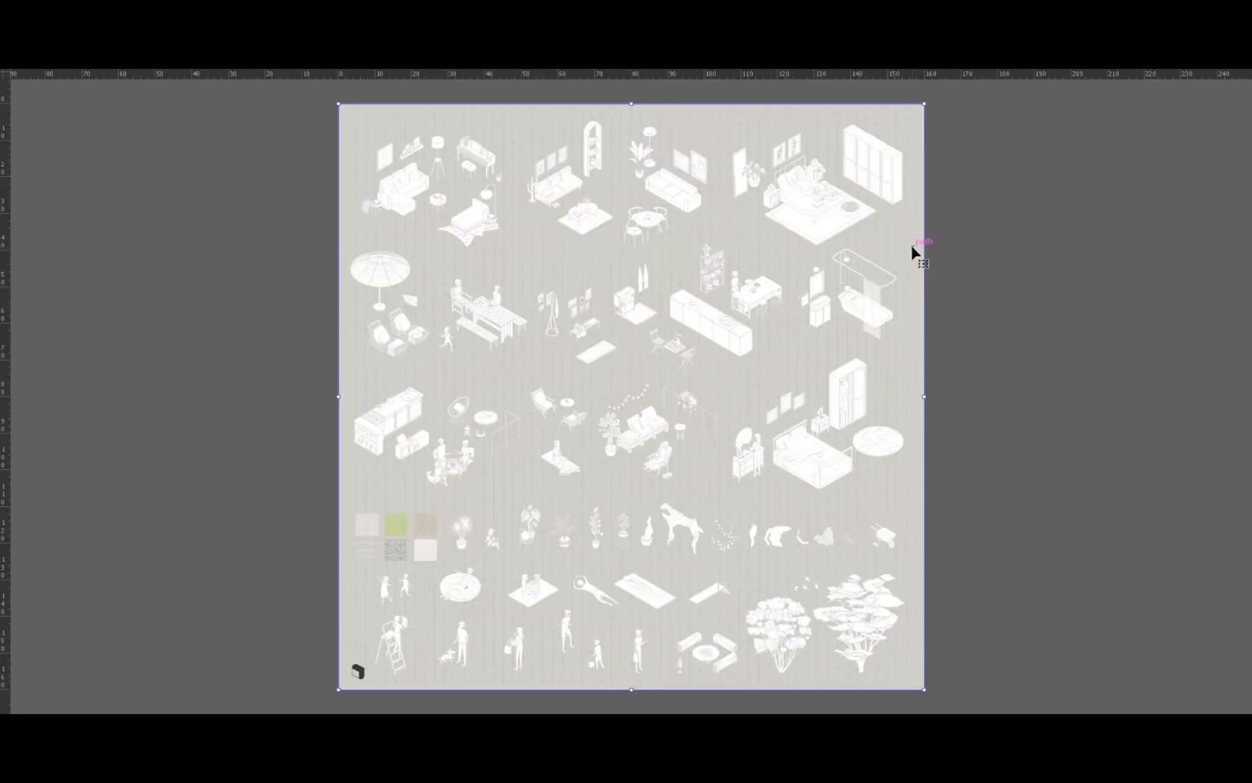
- Copy the isometric grid from the asset sheet document and paste it into the house drawing
mouse_move(911, 245)
left_mouse_down()
mouse_move(922, 260)
mouse_move(959, 262)
left_mouse_up()
right_click(958, 262)
left_click(980, 287)
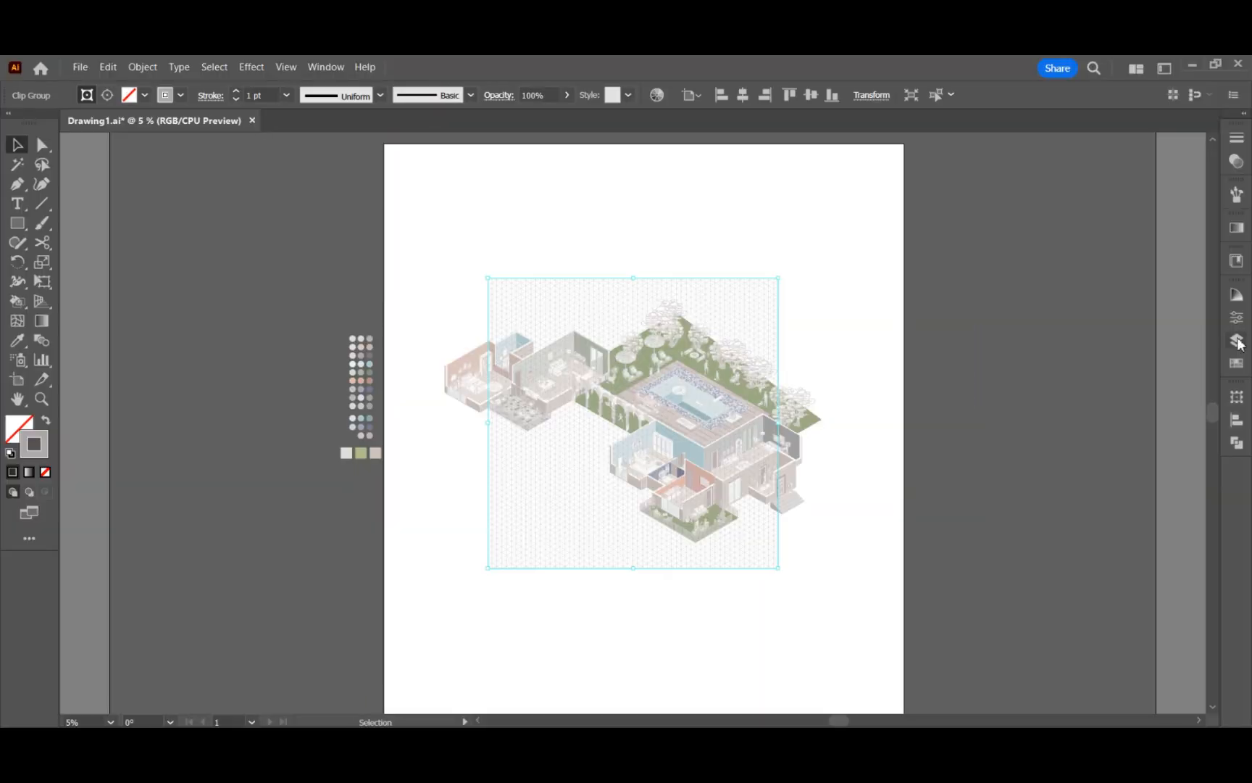
- Create a new layer above Layer 6, move the pasted grid onto it and name the layer "grid"
left_click(1236, 340)
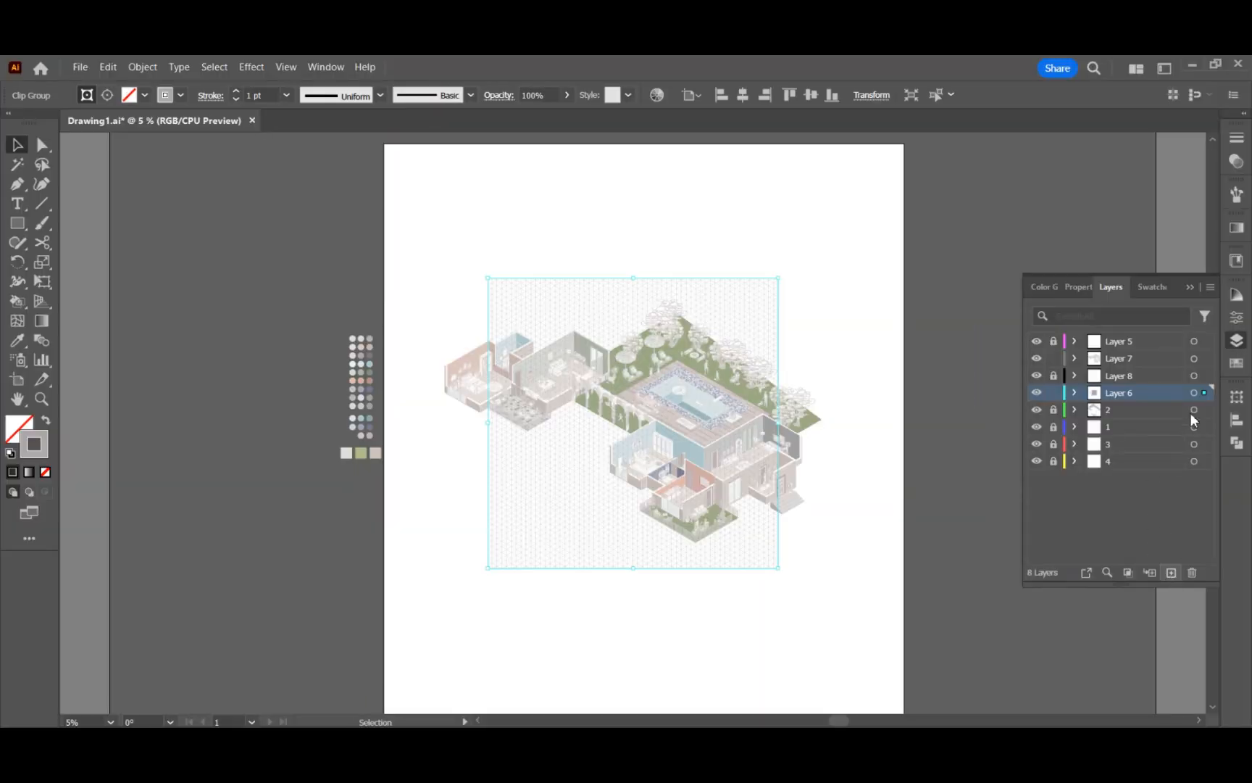
key("ctrl+l")
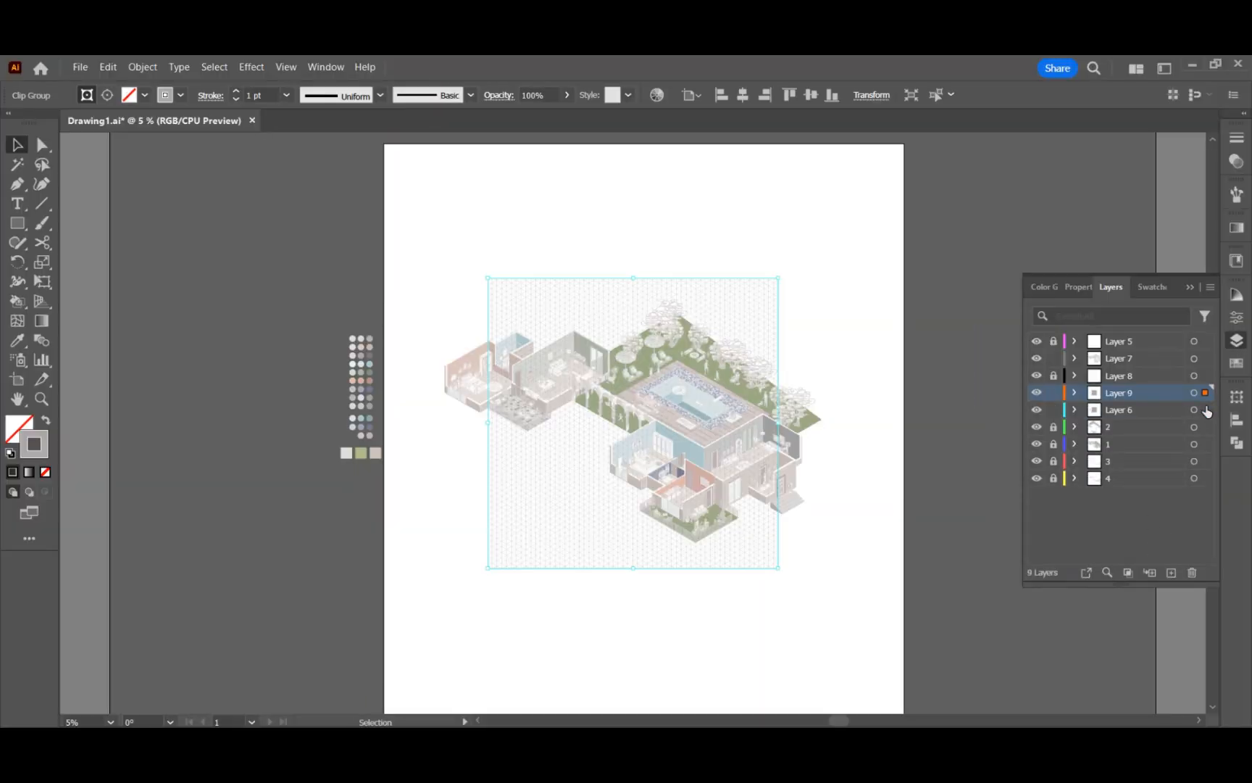
left_click_drag(1207, 410, 1205, 392)
double_click(1119, 392)
type("grid")
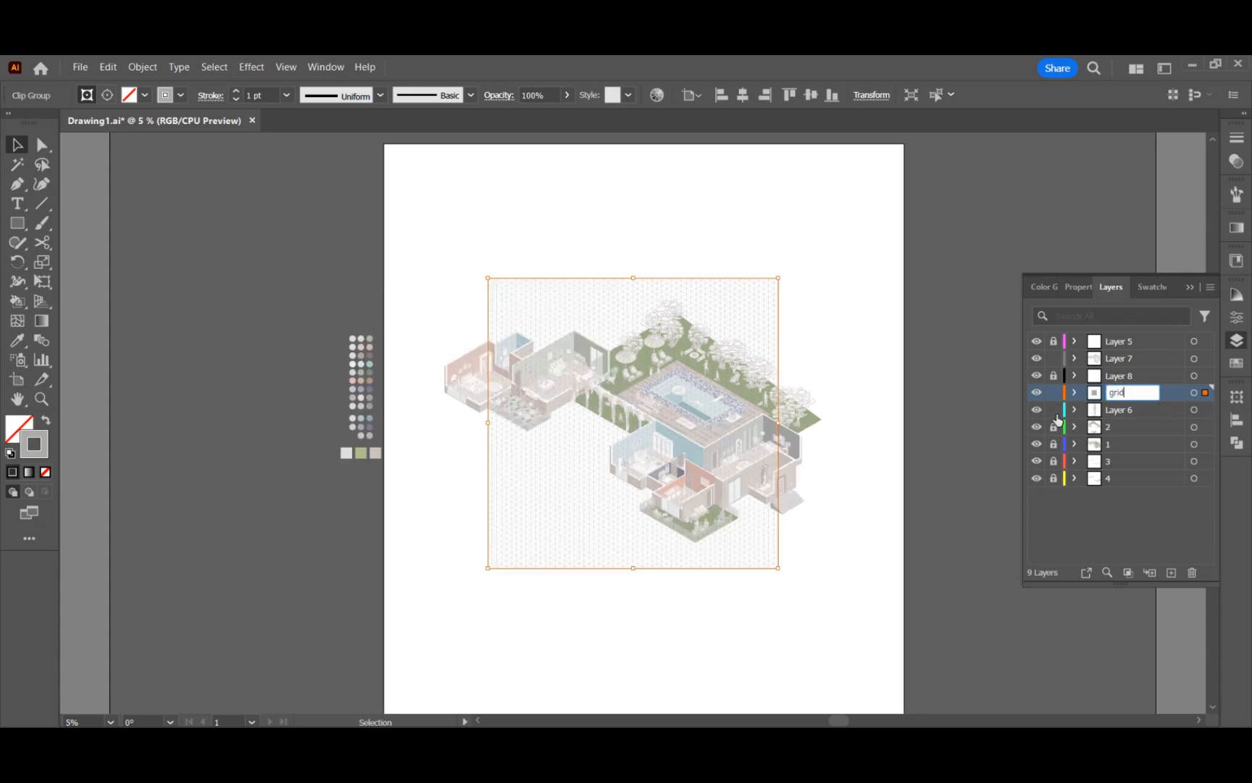
key("Return")
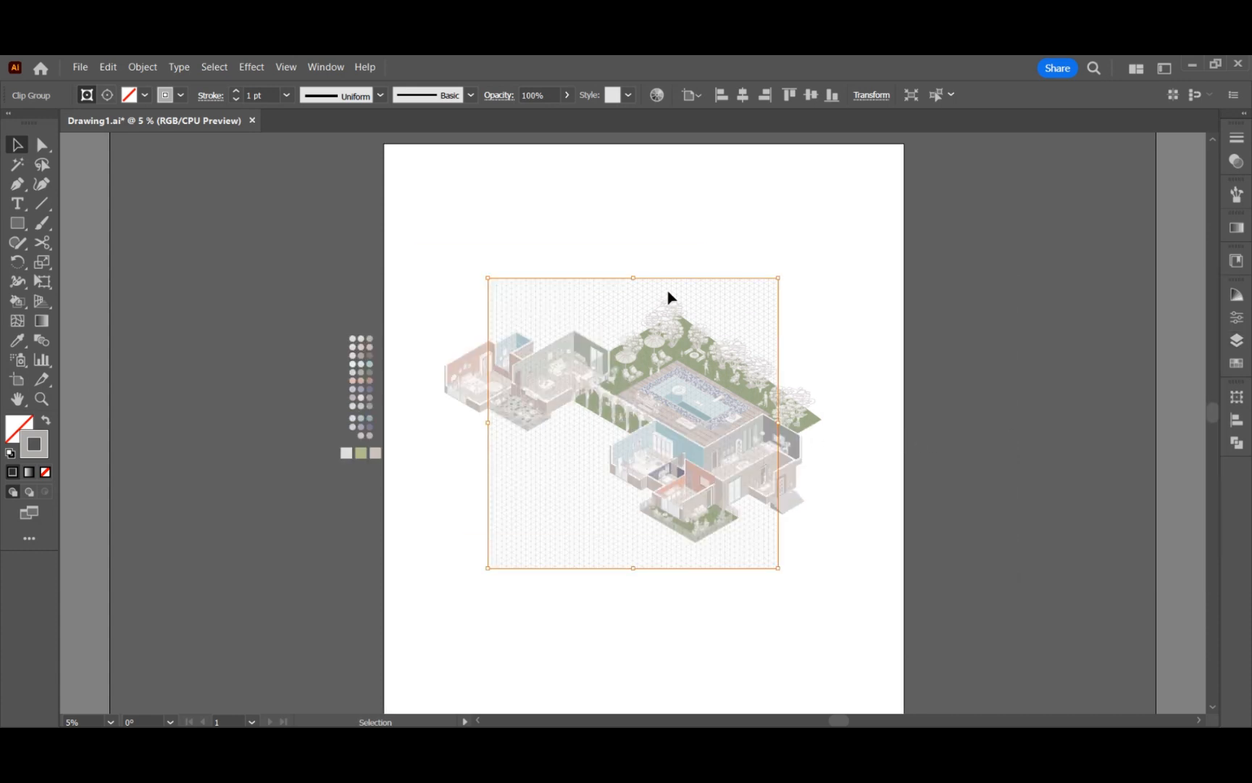
- Scale the isometric grid up to nearly the artboard's full width and center it behind the house
left_click_drag(670, 300, 637, 261)
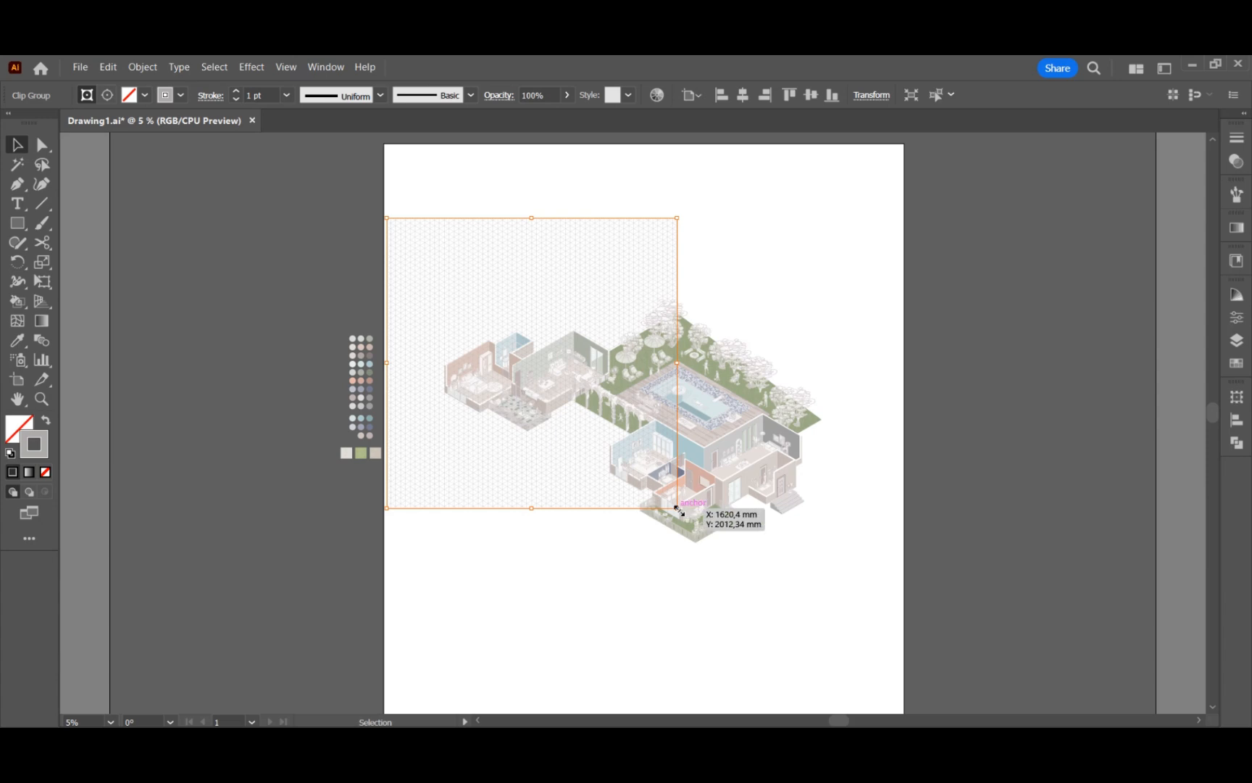
left_click_drag(676, 508, 1073, 706)
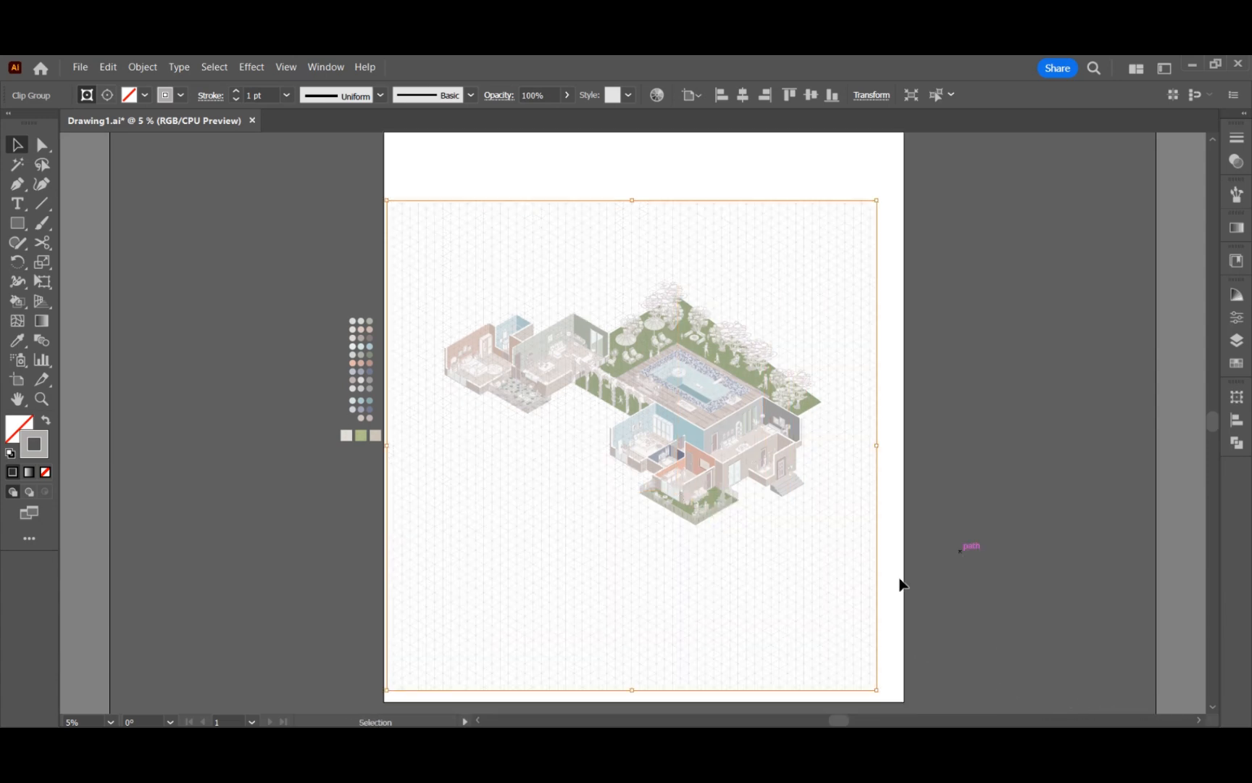
left_click_drag(877, 585, 889, 554)
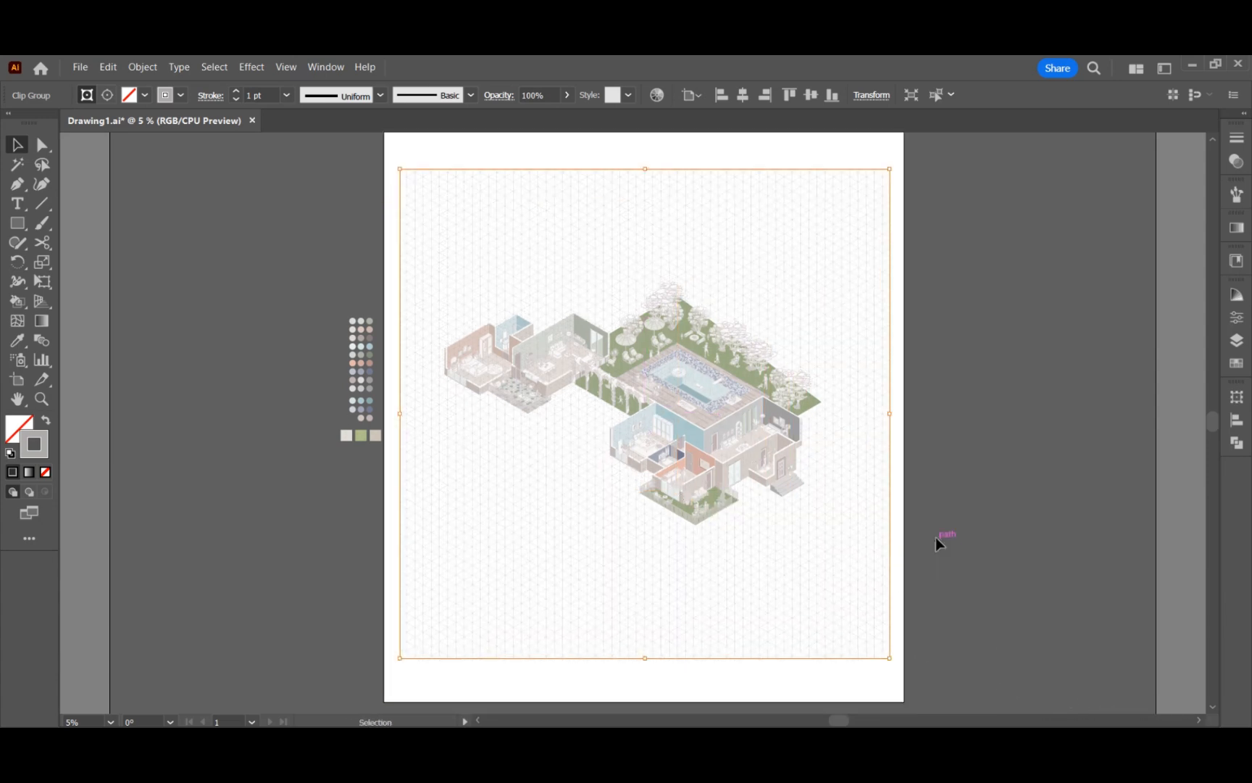
left_click(977, 536)
- Lock the grid layer, then add a new layer beneath layer 4 and name it "topography"
left_click(1234, 344)
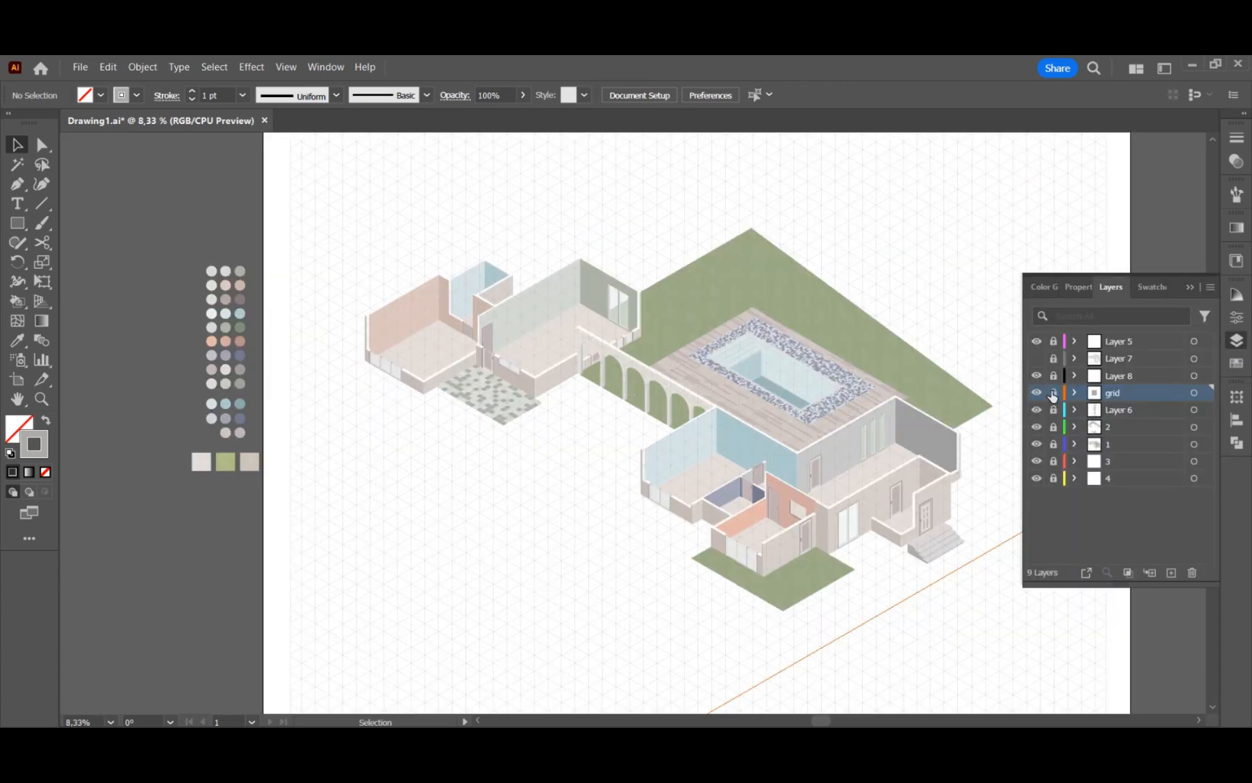
left_click(1171, 578)
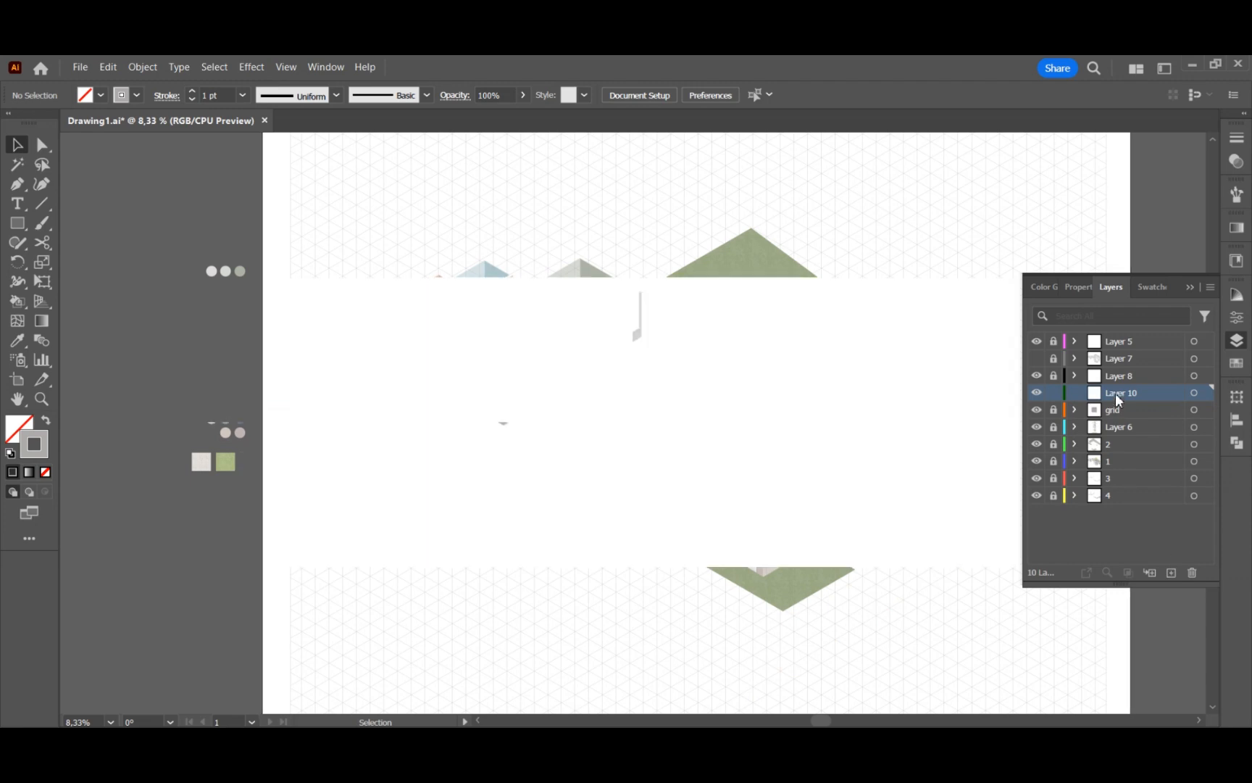
left_click_drag(1116, 392, 1111, 505)
double_click(1119, 494)
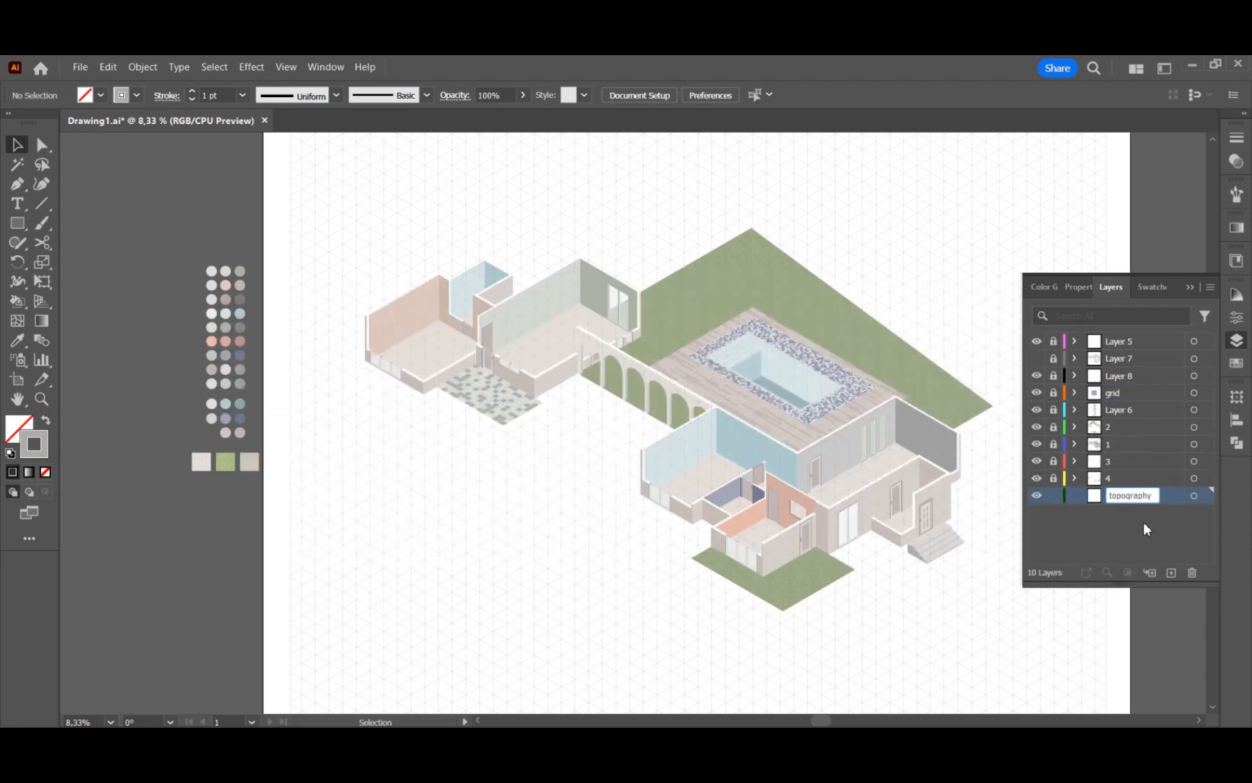
left_click(1168, 496)
left_click(978, 539)
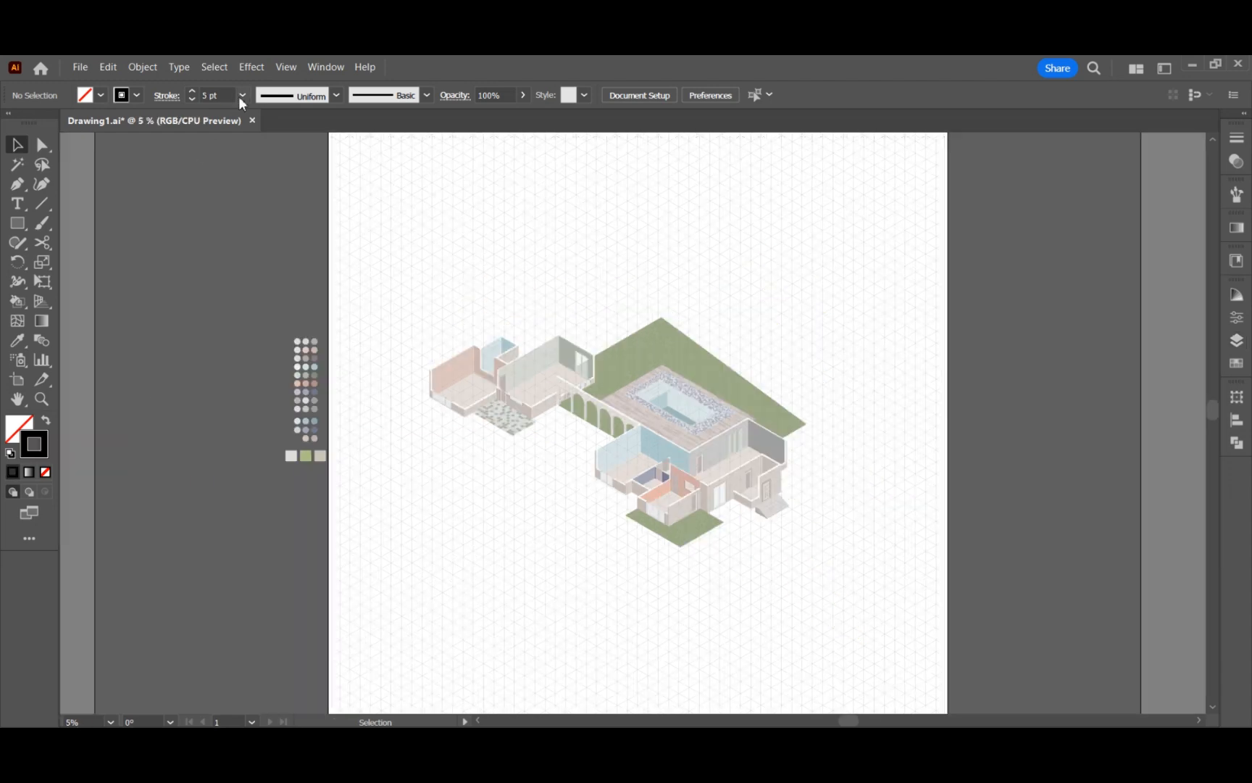
- With an 8 pt black stroke, start the front terrain outline: a vertical left edge and a jagged slope descending in front of the house
left_click(241, 96)
left_click(260, 291)
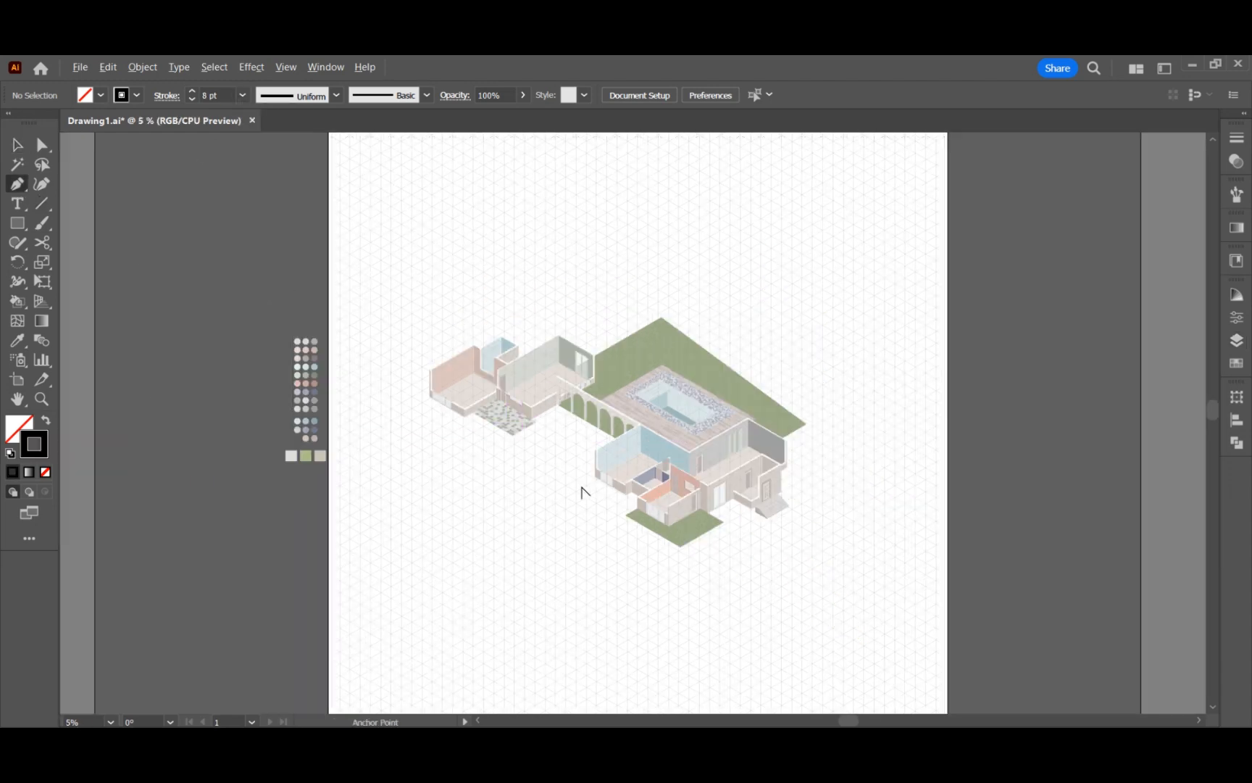
scroll(581, 492, "up", 1)
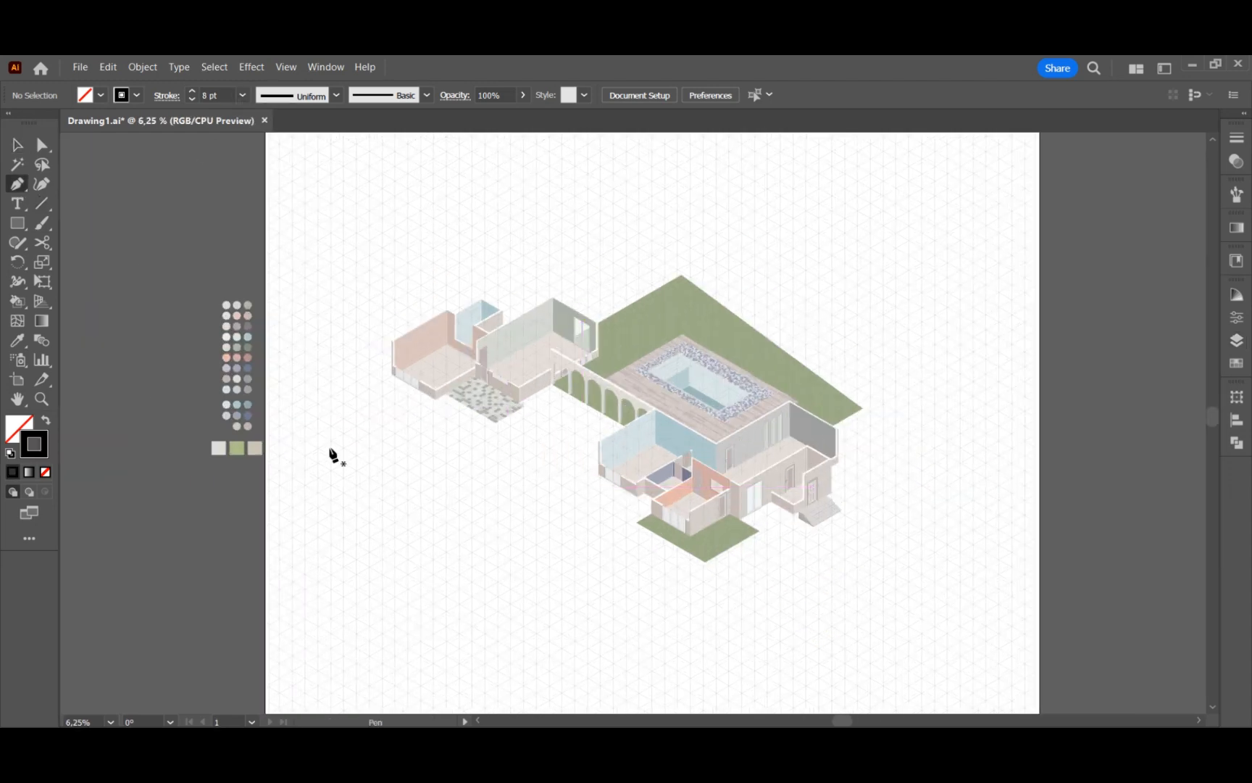
left_click(293, 478)
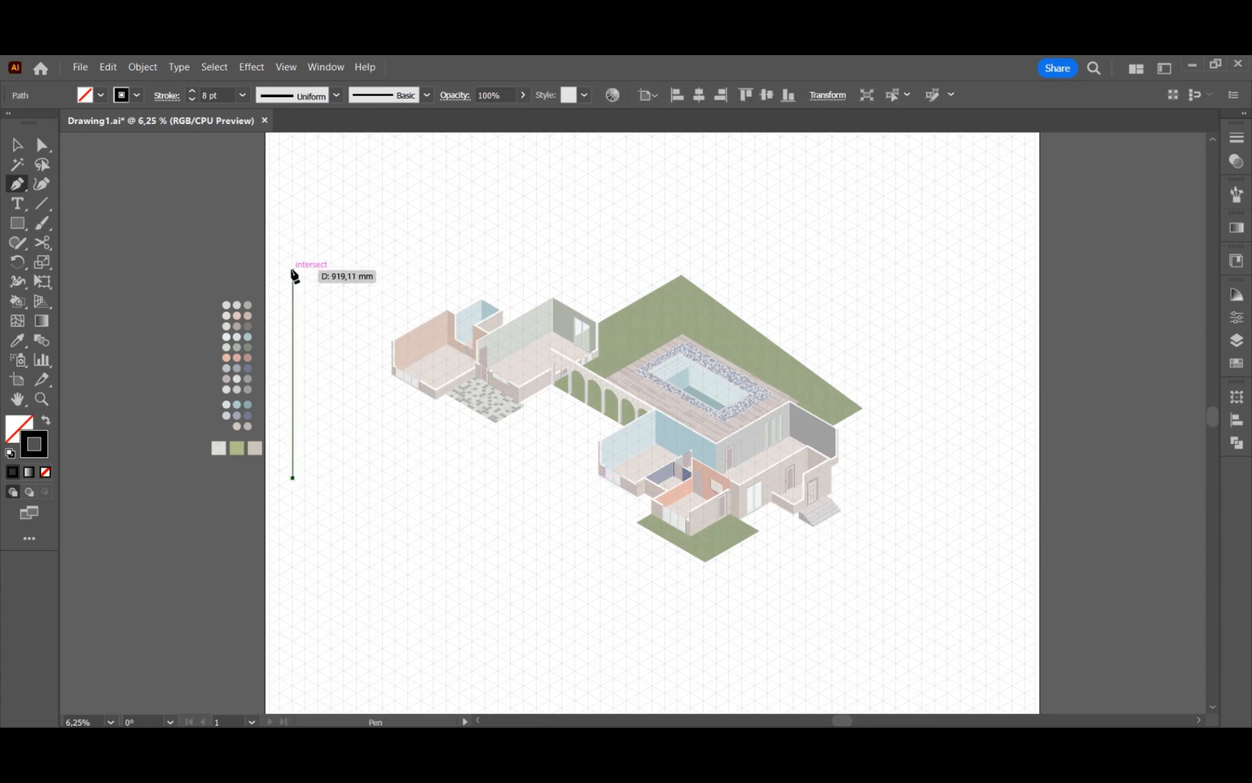
left_click(293, 270)
left_click(318, 285)
left_click(330, 307)
left_click(326, 324)
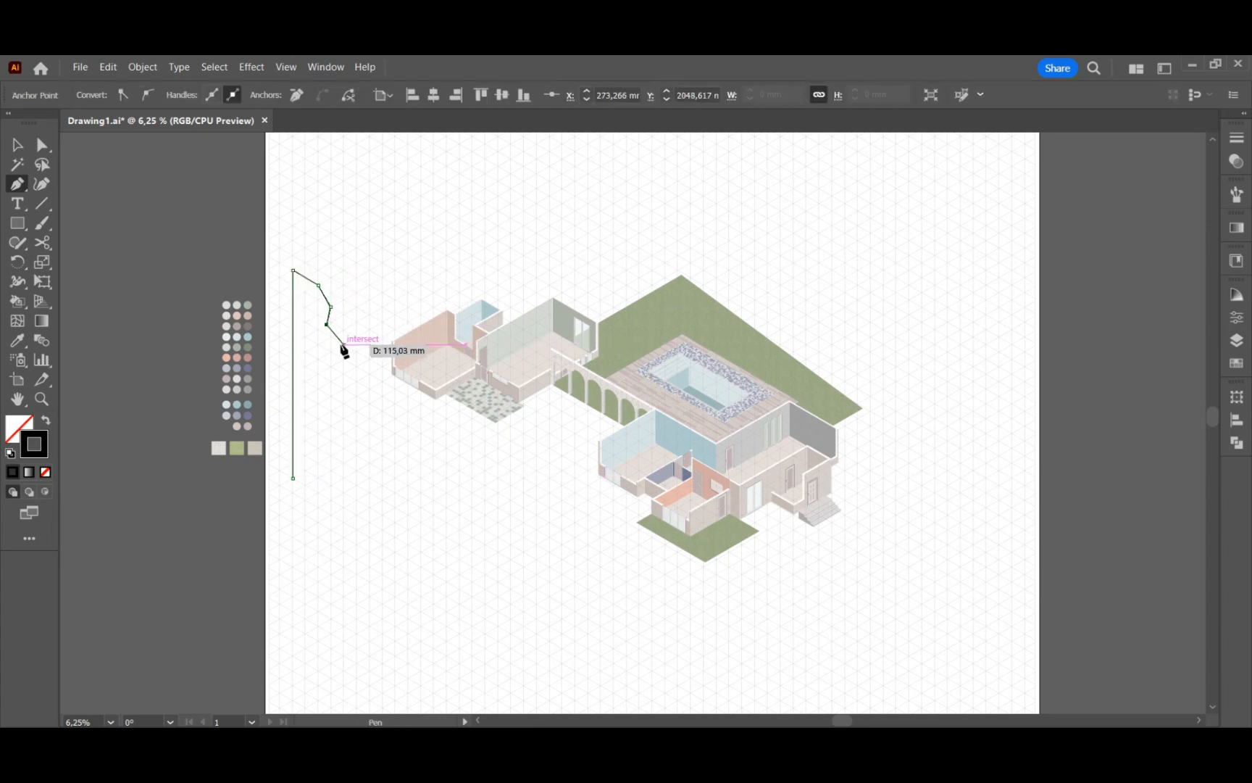
left_click(343, 345)
left_click(356, 381)
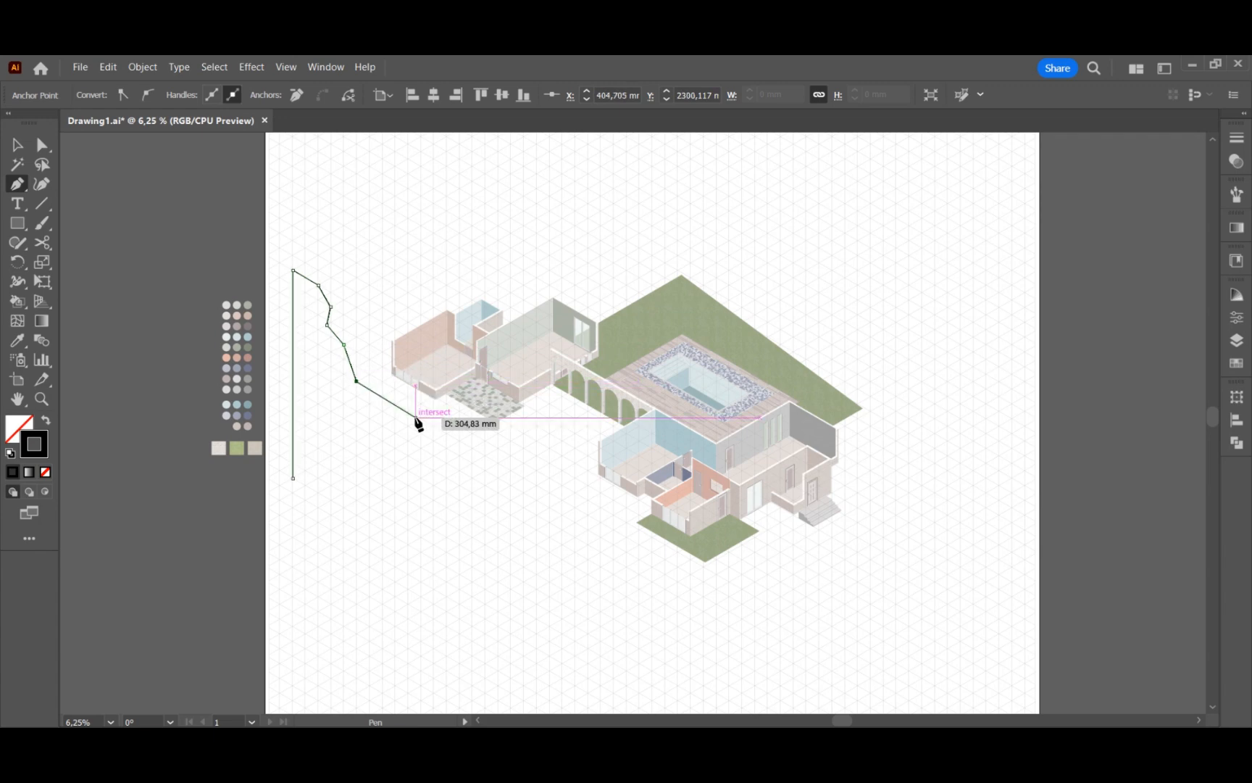
left_click(485, 470)
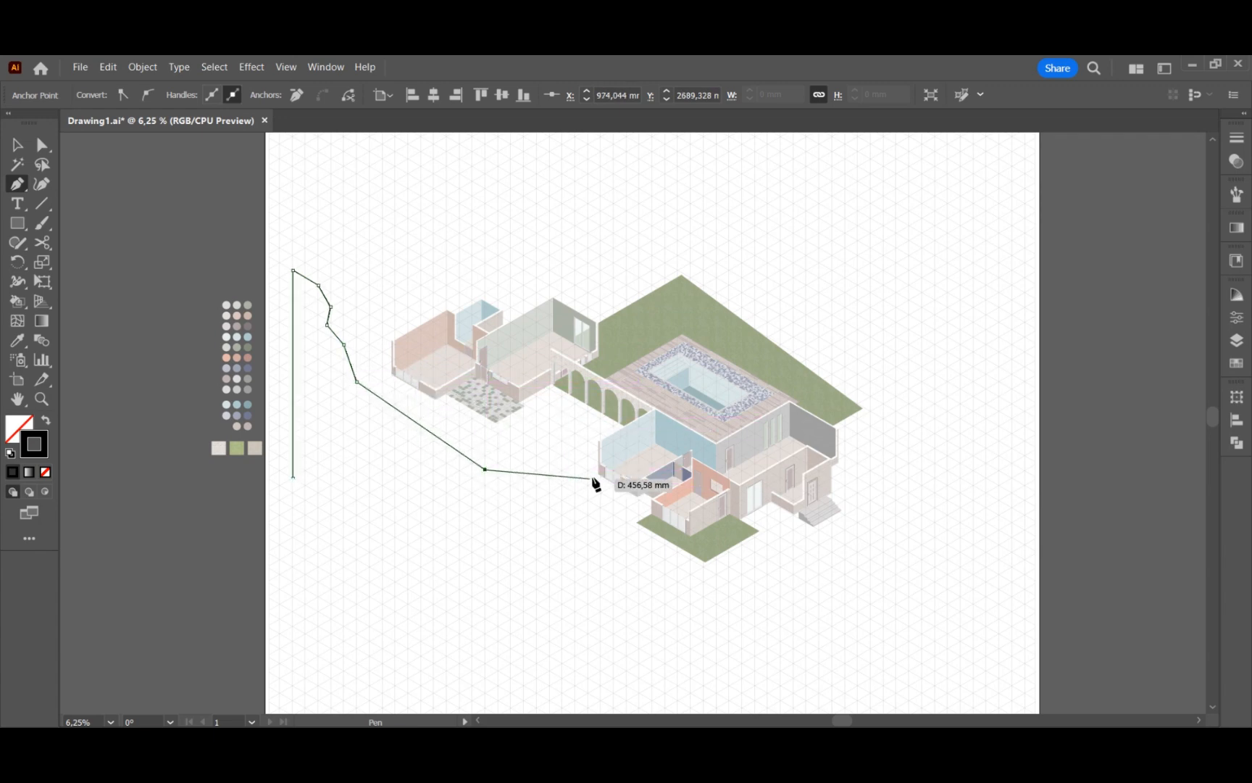
left_click(547, 491)
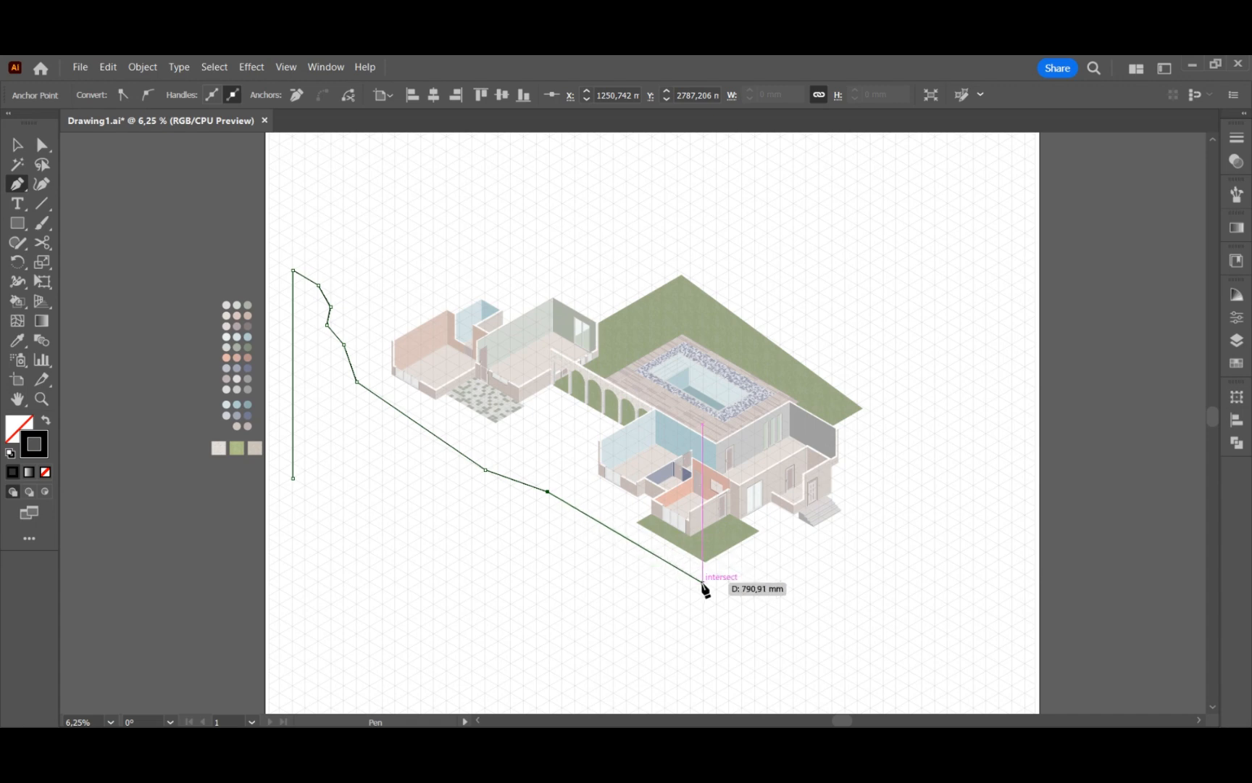
- Continue the terrain outline past the front lawn with a jagged drop, a short vertical edge and a straight isometric bottom edge running back
scroll(805, 605, "up", 3)
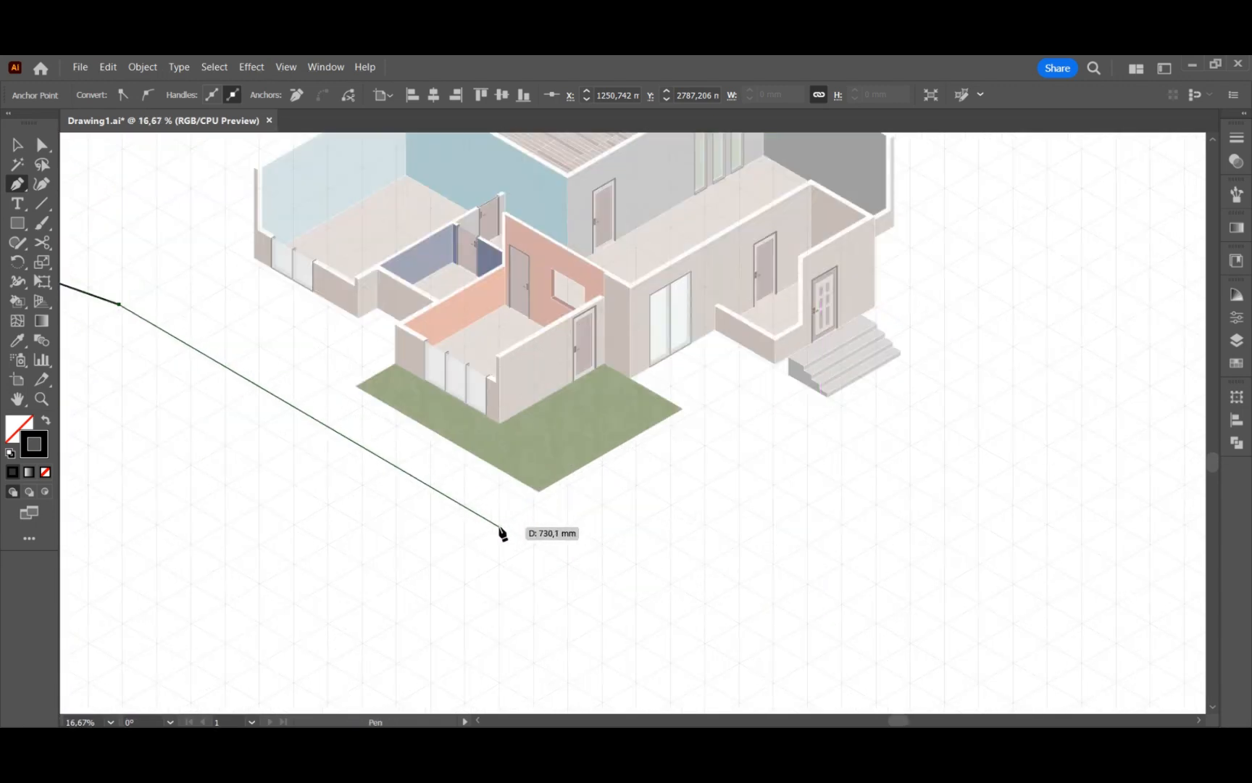
left_click(500, 523)
left_click(514, 542)
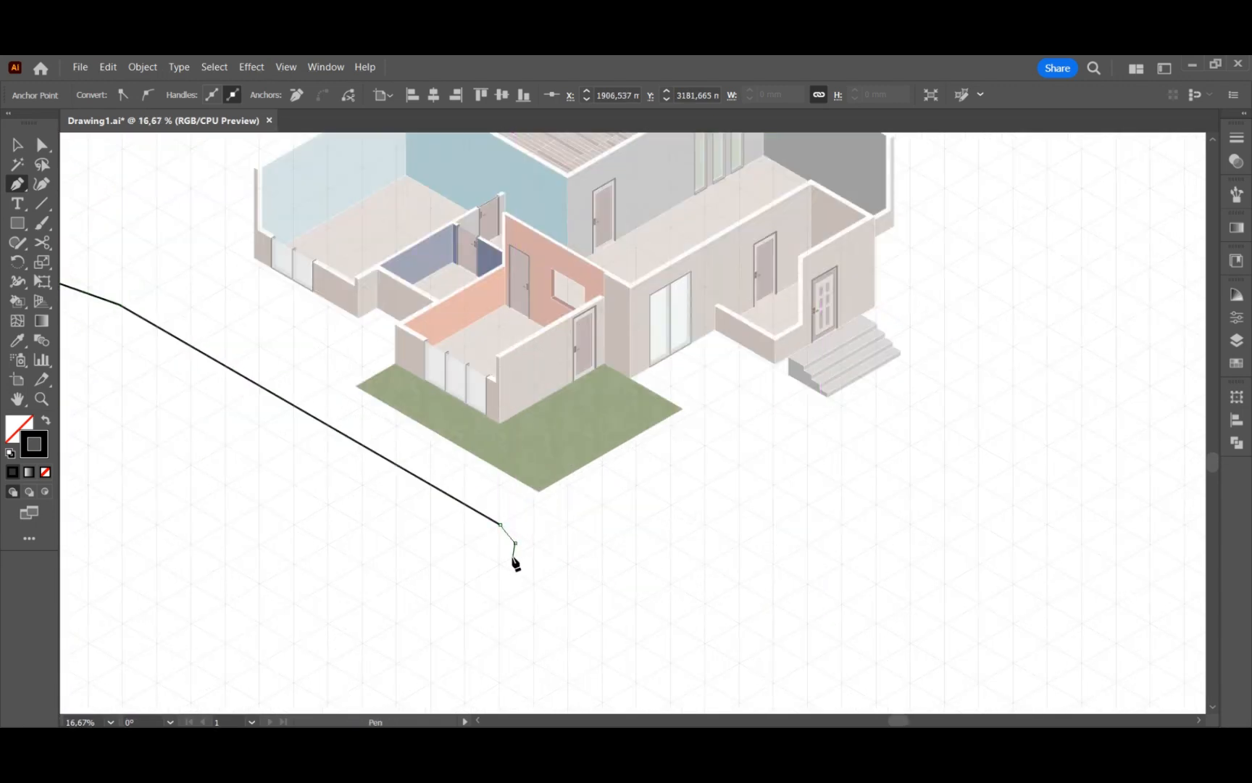
left_click(507, 558)
left_click(524, 577)
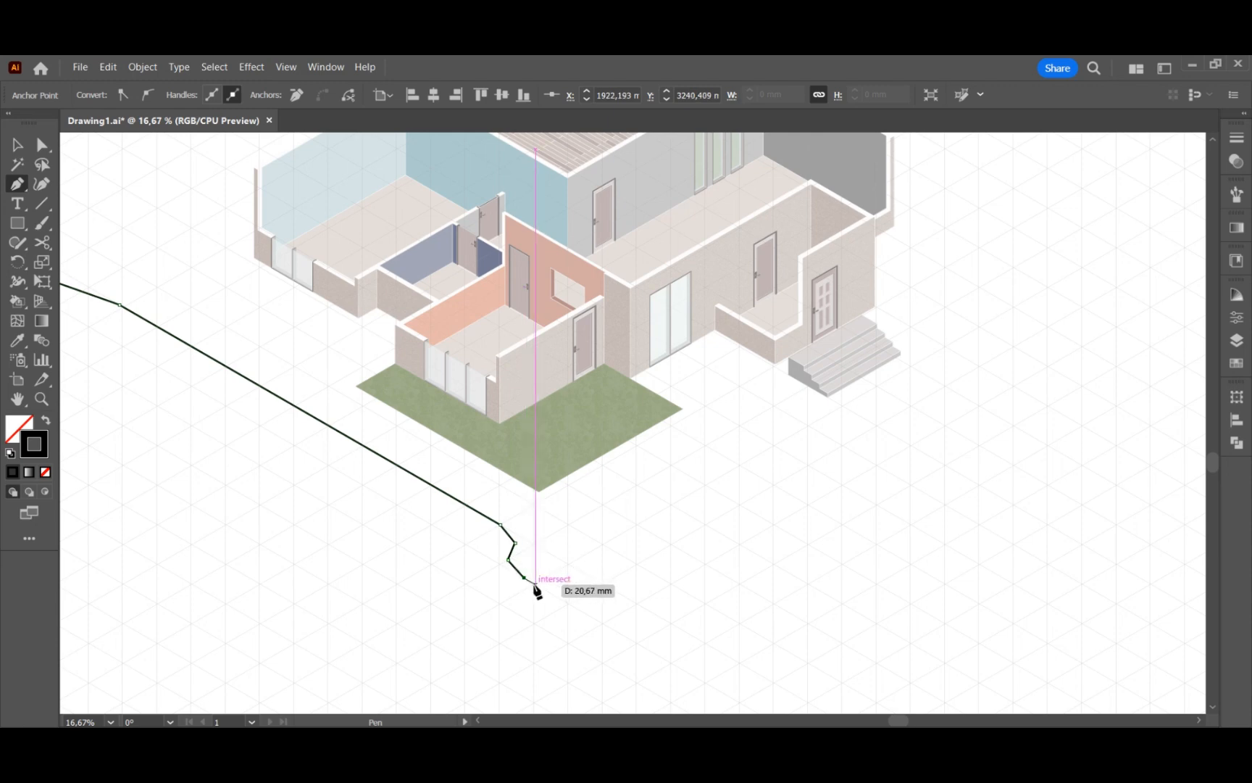
left_click(526, 618)
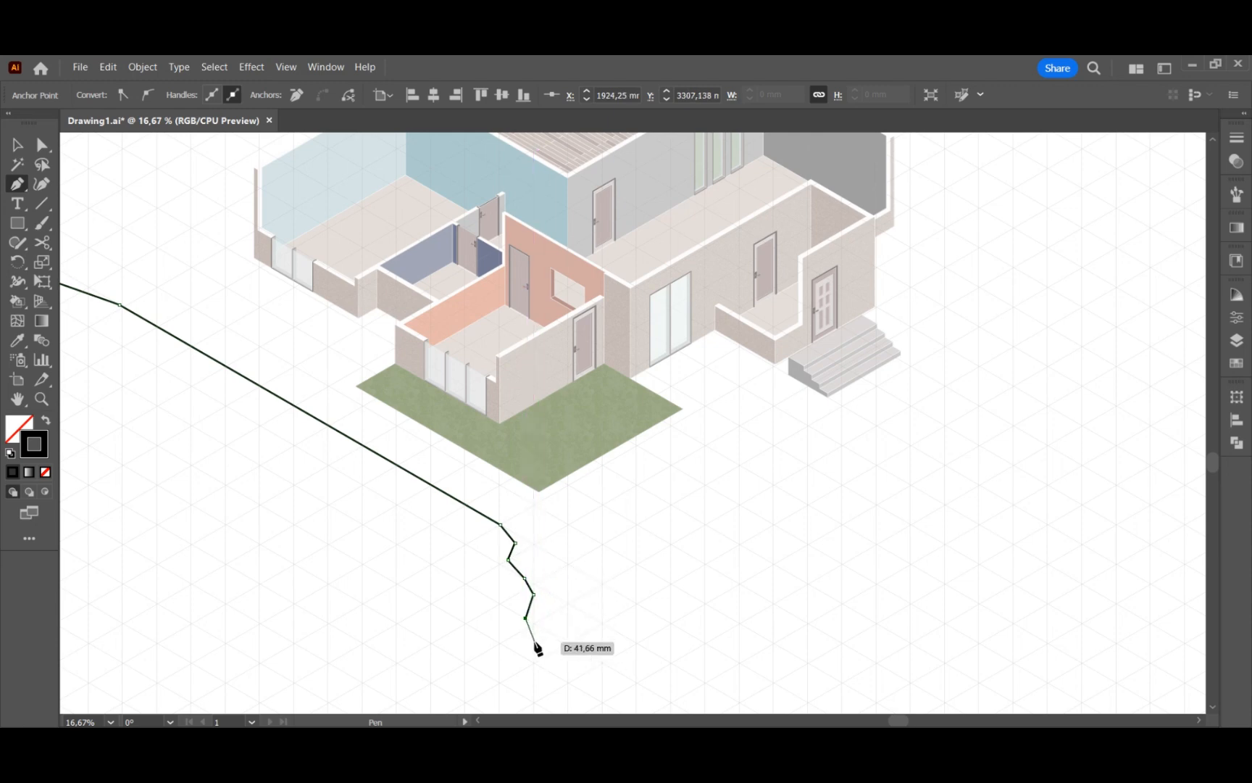
left_click(533, 632)
scroll(534, 696, "down", 3)
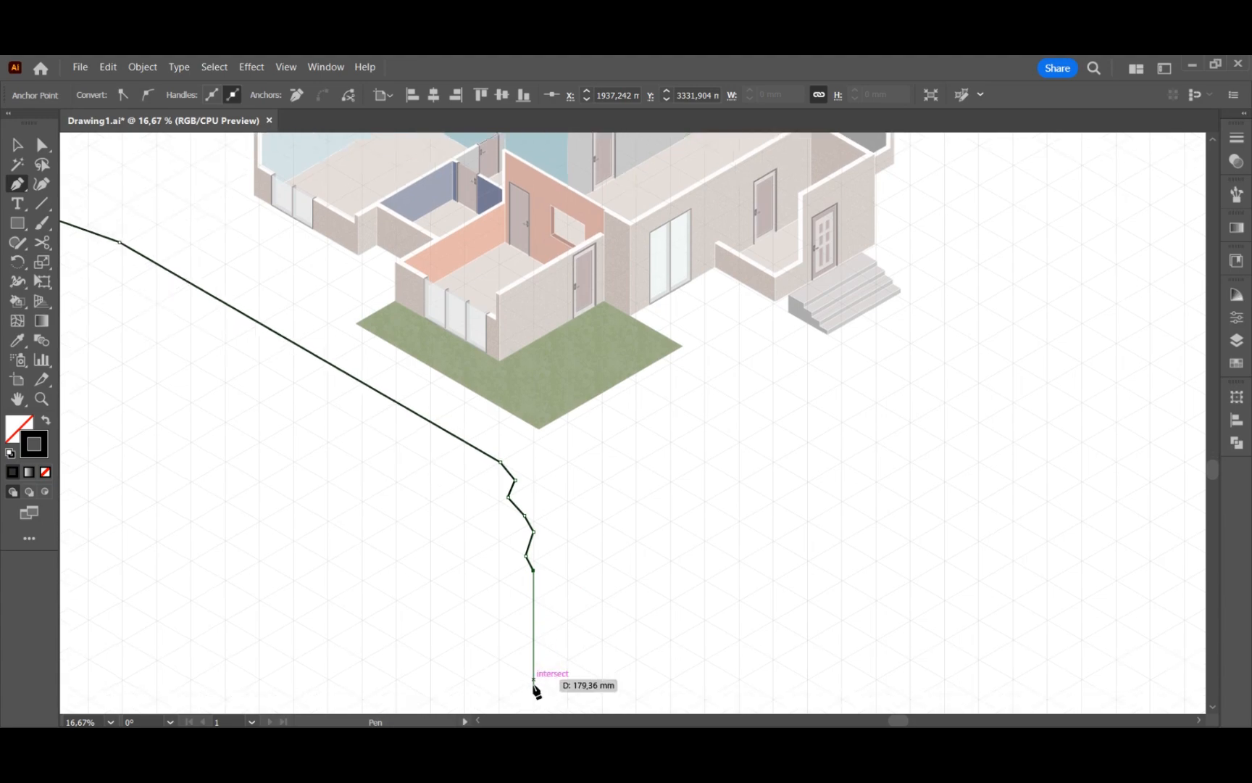
left_click(534, 647)
scroll(611, 632, "down", 3)
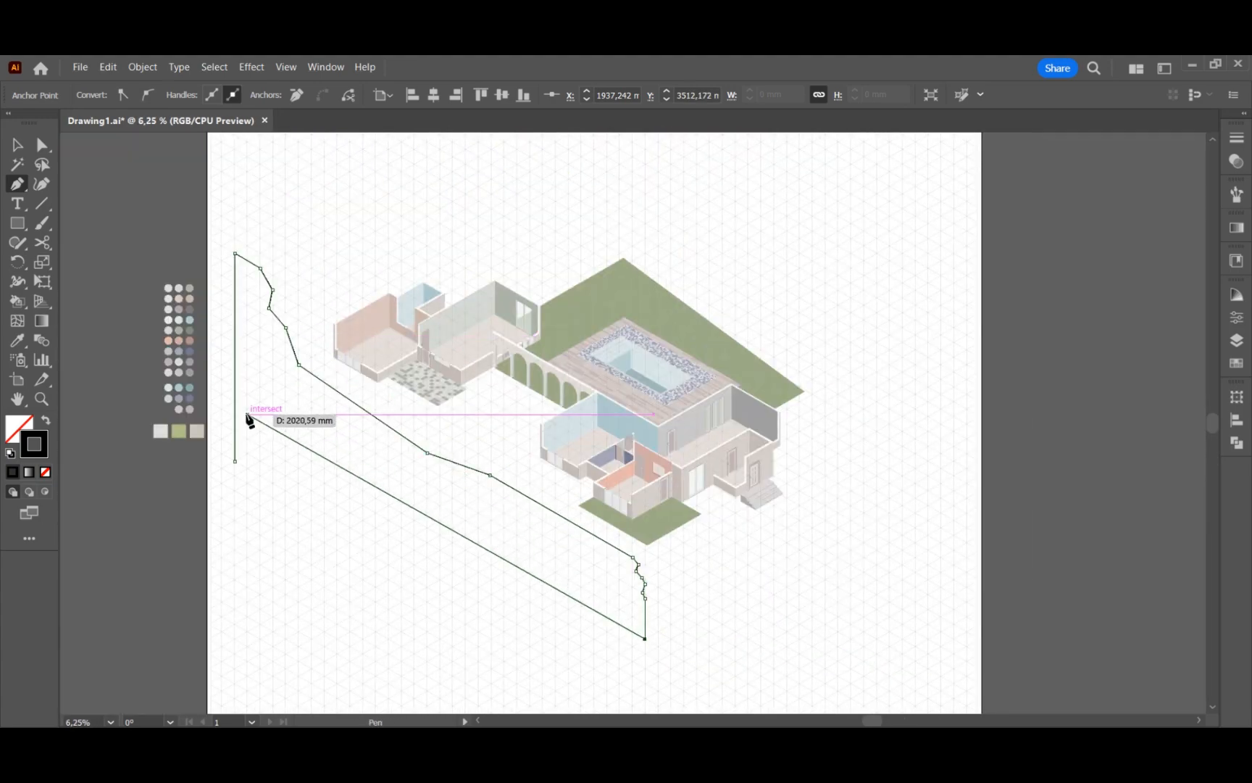
left_click(241, 410)
- Close the front terrain outline by joining its two open ends at the lower left corner
key("v")
scroll(229, 405, "up", 4)
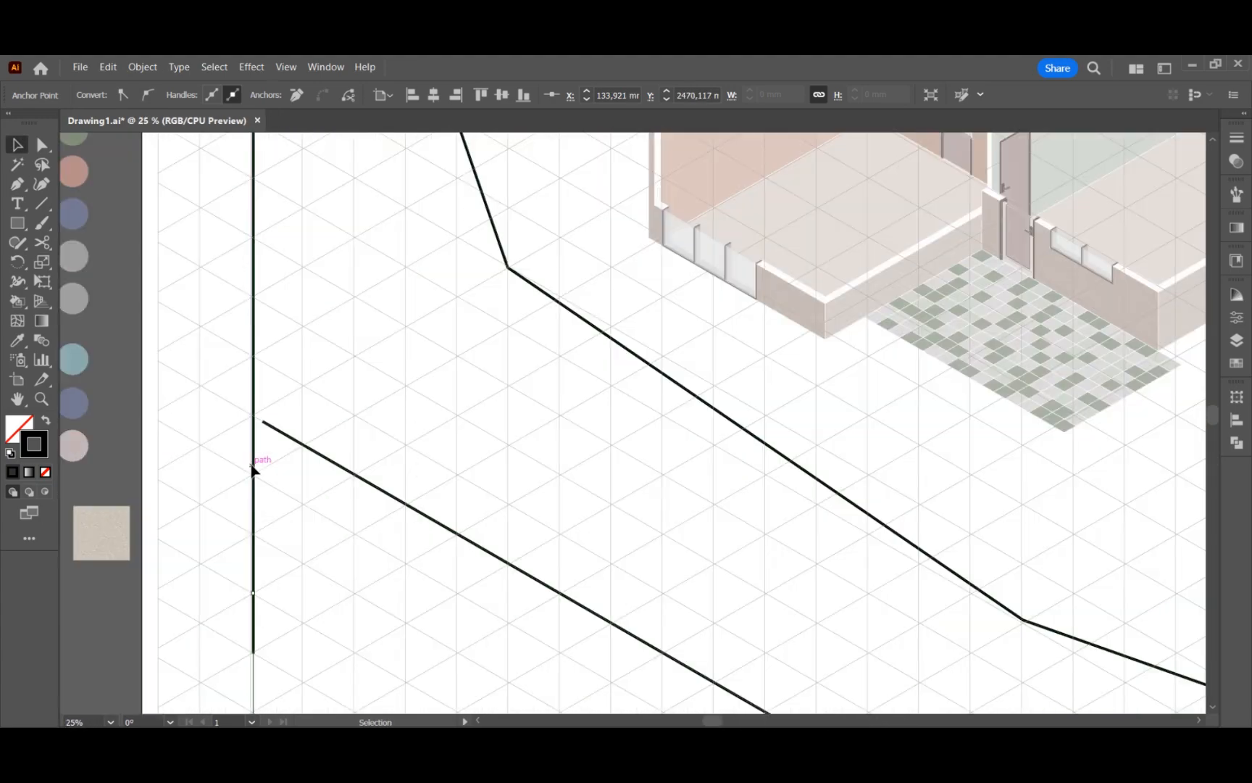
left_click_drag(253, 650, 264, 421)
mouse_move(263, 420)
left_mouse_down()
mouse_move(246, 417)
mouse_move(266, 434)
left_mouse_up()
right_click(266, 434)
left_click(278, 457)
left_click(280, 463)
scroll(280, 458, "down", 3)
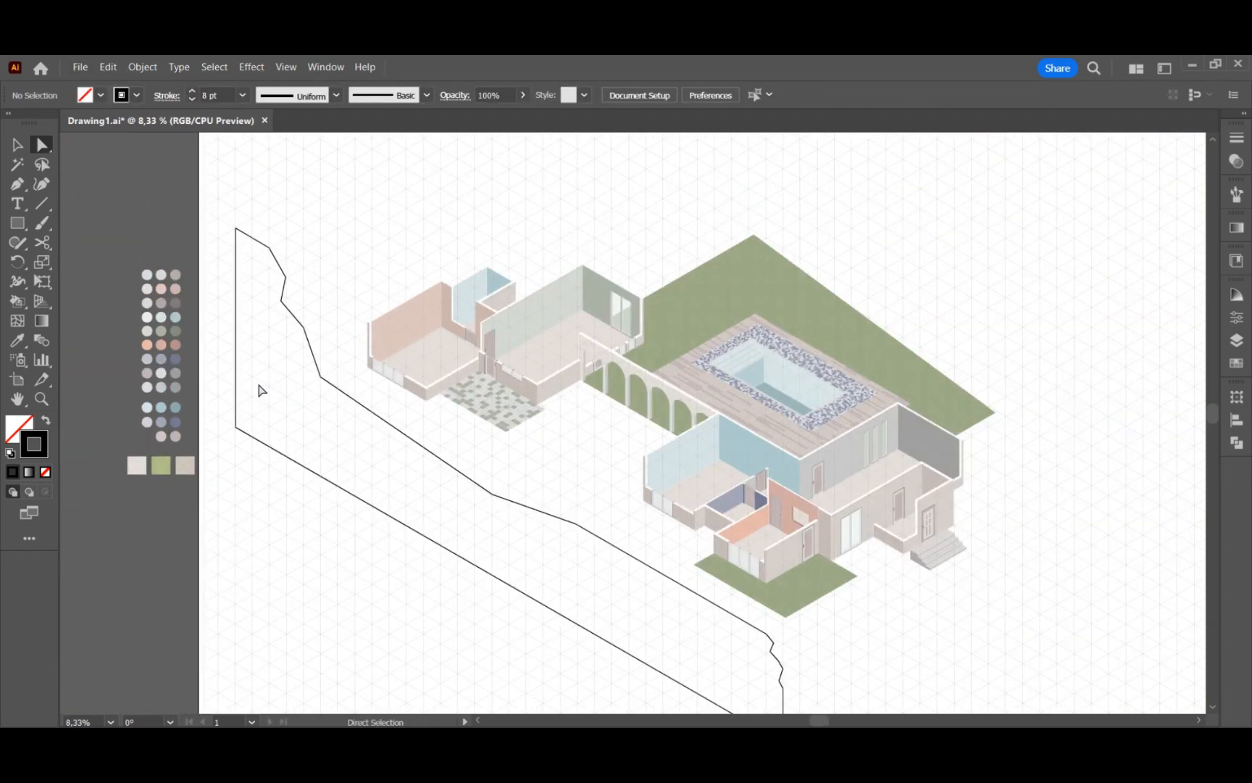
- Reshape the right end of the front terrain outline by moving its lower anchor points and corner on the grid
scroll(261, 390, "down", 1)
scroll(831, 681, "down", 1)
scroll(873, 685, "down", 3)
left_click_drag(772, 604, 757, 614)
scroll(894, 642, "up", 1)
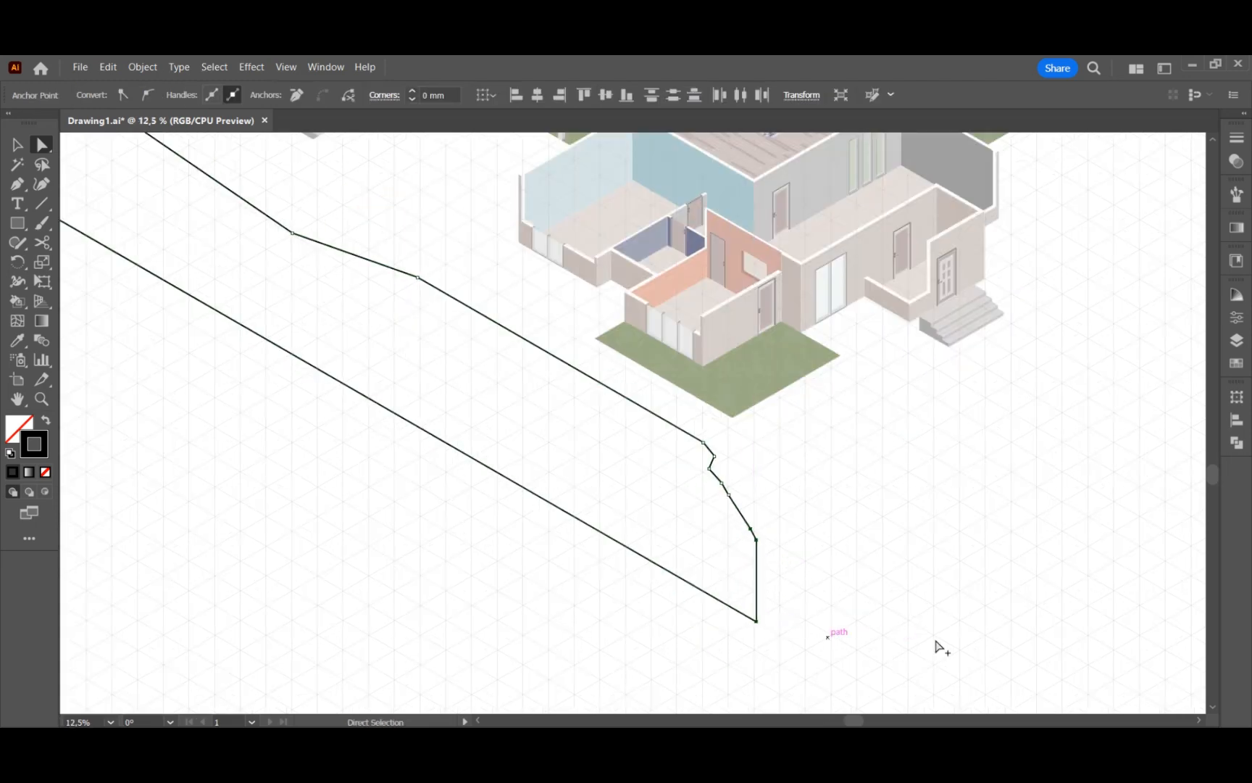
scroll(936, 642, "up", 1)
left_click_drag(688, 493, 669, 481)
left_click_drag(692, 617, 689, 615)
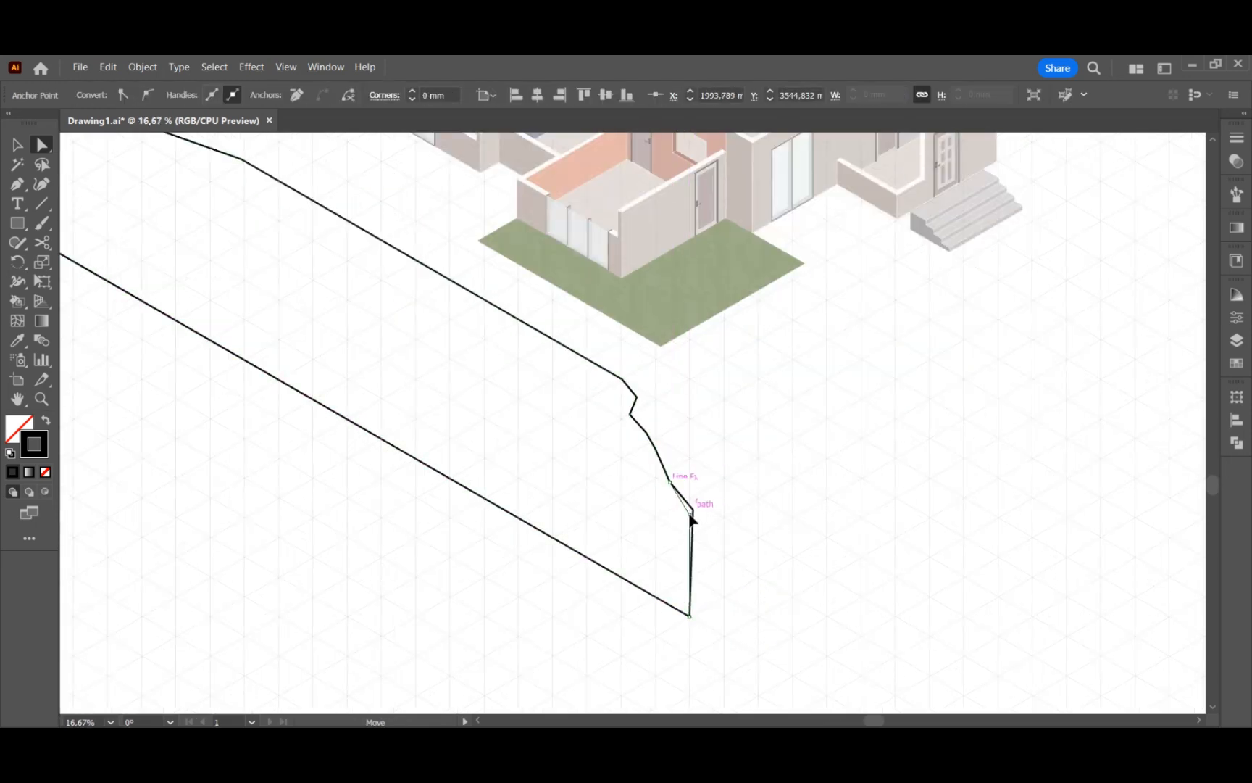
left_click(719, 544)
- Refine the jagged right end of the front outline and slightly raise the bend point in the middle of its slope
scroll(646, 430, "up", 1)
scroll(645, 430, "up", 2)
left_click(681, 531)
left_click_drag(681, 531, 645, 478)
left_click(774, 584)
scroll(723, 546, "down", 2)
scroll(366, 558, "down", 2)
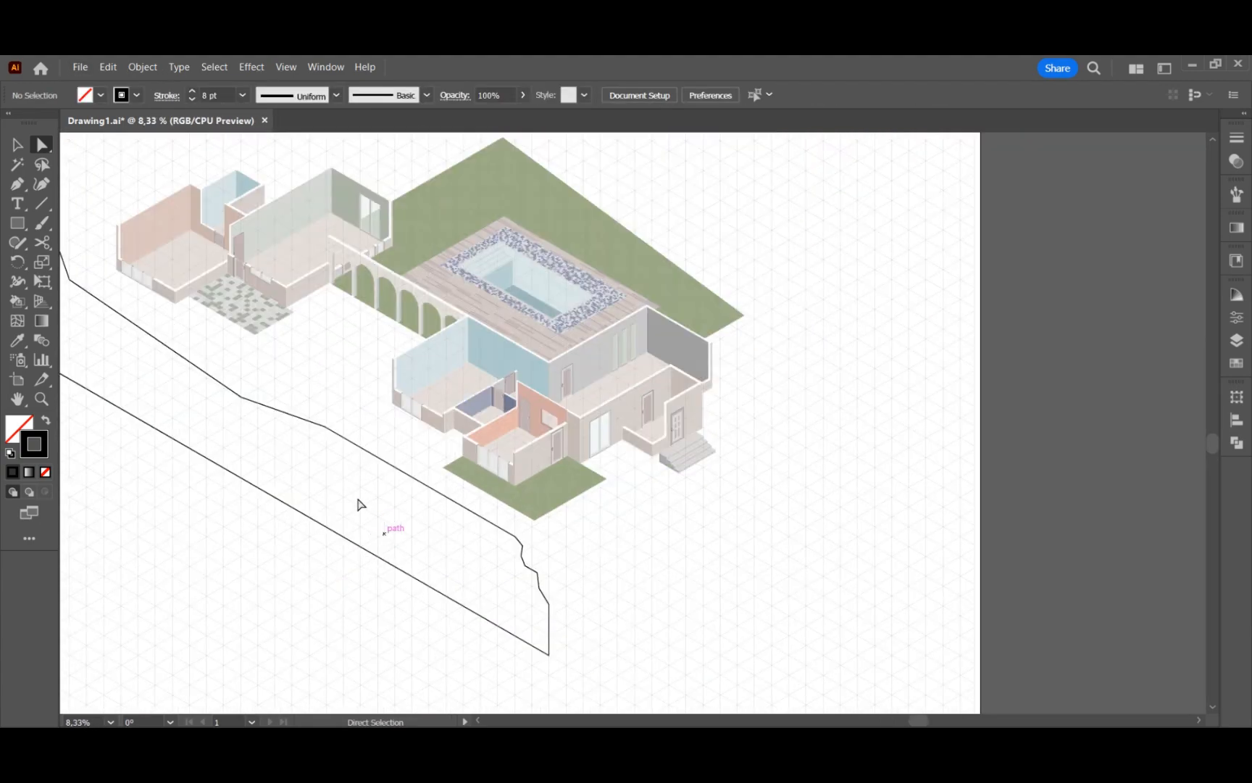
left_click_drag(327, 429, 326, 420)
left_click(115, 194)
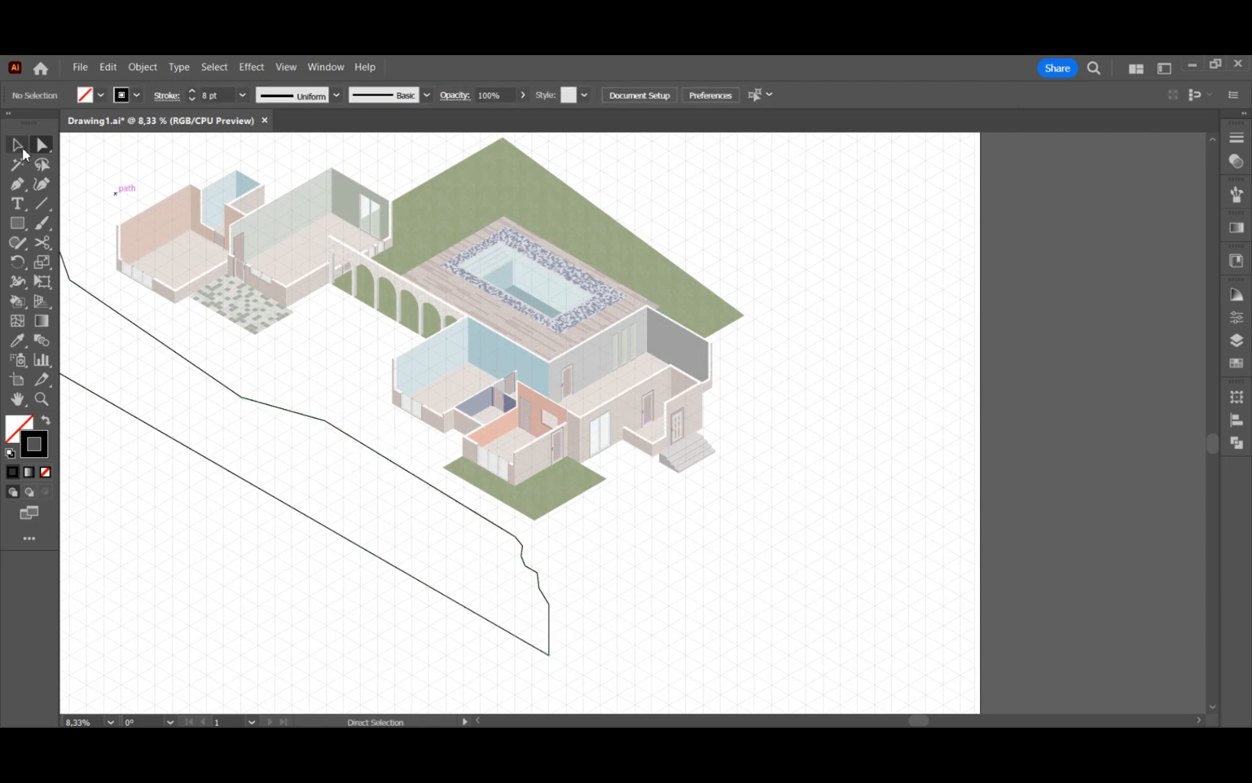
- Draw a straight isometric base edge from the front outline's lower right corner toward the artboard's right edge
key("p")
left_click(549, 654)
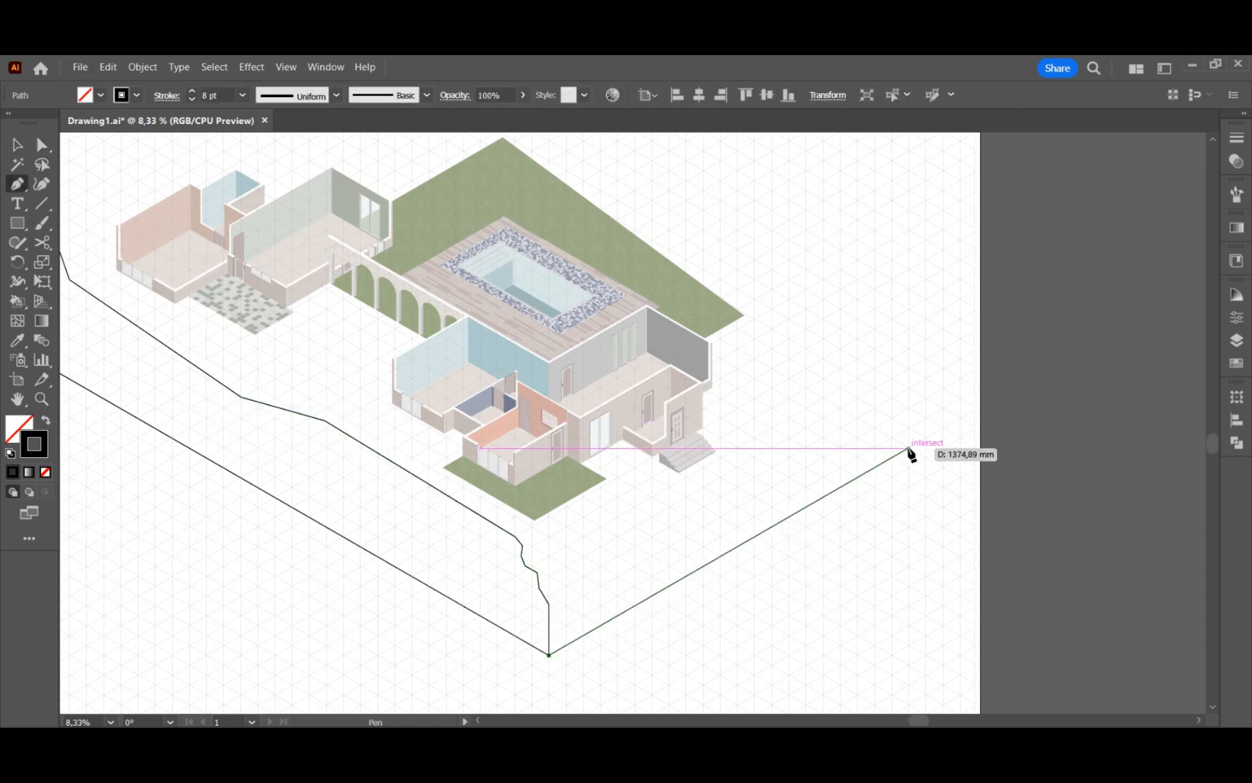
left_click(924, 439)
key("v")
- Duplicate the front terrain outline to the far end of the base edge as the terrain's back outline
right_click(549, 611)
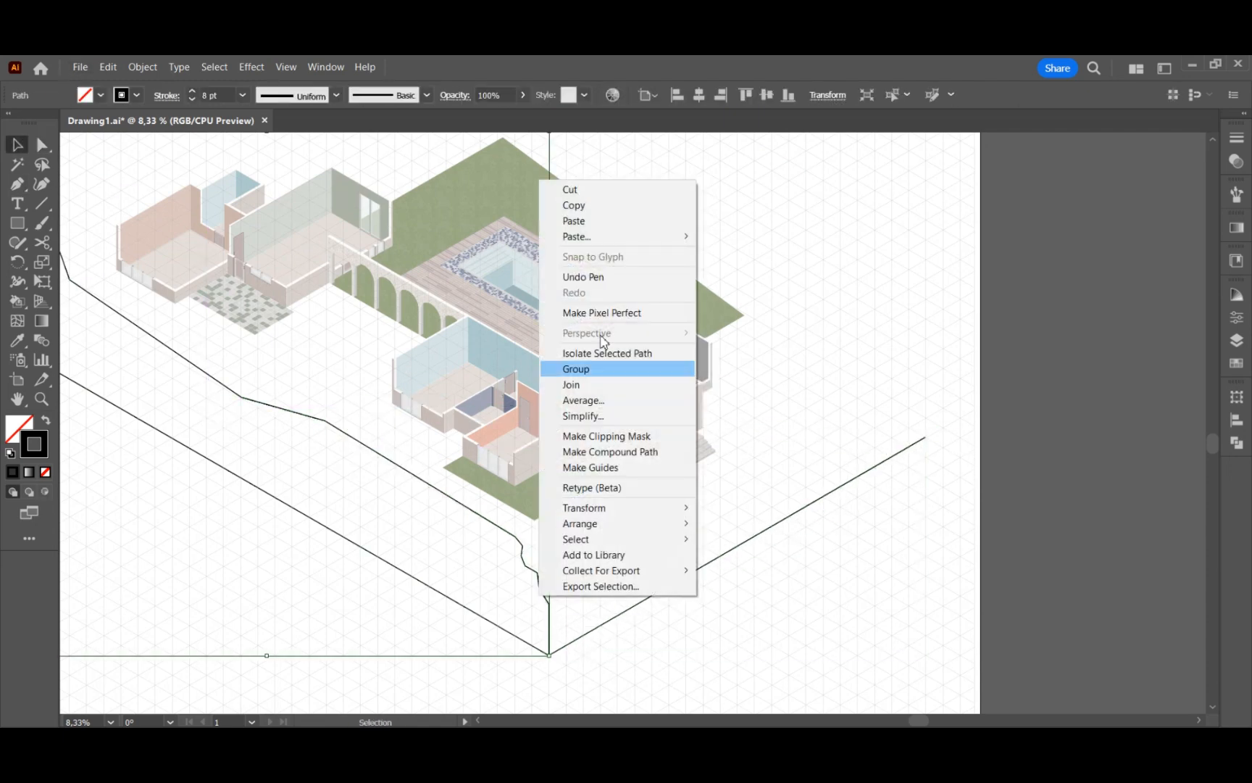
left_click(601, 353)
left_click(642, 521)
left_click_drag(549, 604, 953, 355)
left_click(894, 545)
- Shift the back terrain outline and the base edge's far end a little closer to the artboard's right edge
scroll(894, 545, "up", 3)
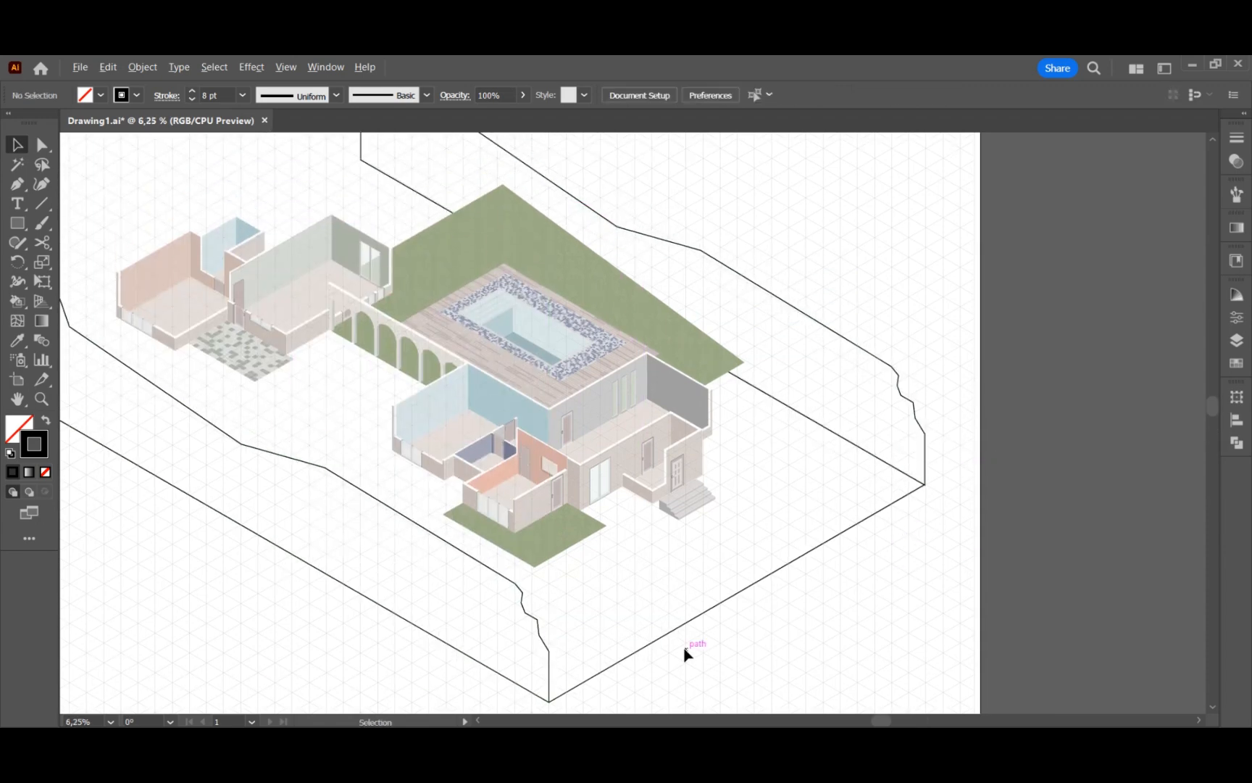
scroll(685, 650, "down", 1)
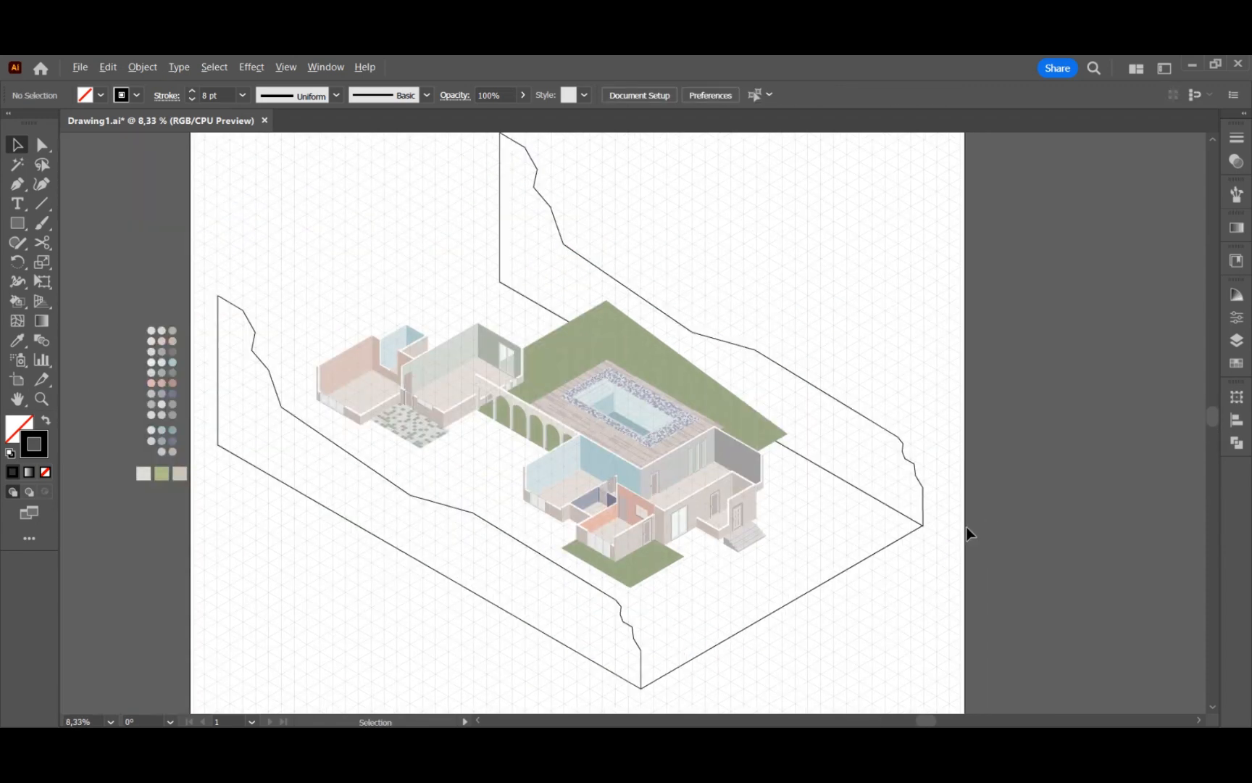
scroll(966, 529, "up", 3)
left_click_drag(876, 529, 906, 508)
left_click(912, 527)
key("a")
left_click(925, 558)
- Lower the anchor points at the right end of the back outline to shorten its vertical edge
scroll(752, 429, "down", 1)
left_click_drag(867, 411, 867, 448)
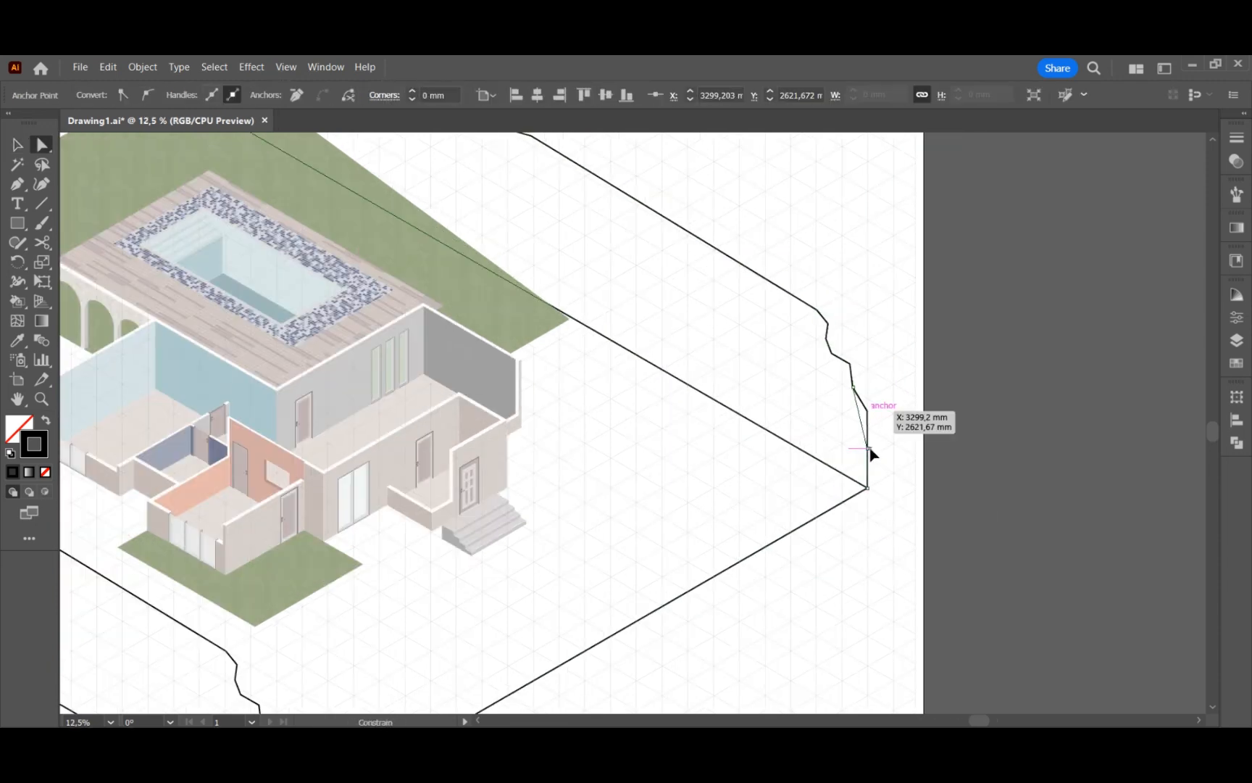
left_click_drag(853, 388, 867, 425)
left_click_drag(850, 364, 837, 428)
scroll(897, 427, "up", 1)
left_click_drag(844, 410, 818, 429)
- Rearrange the remaining anchors at the back outline's right end into a smaller, tighter jagged drop
scroll(822, 399, "up", 1)
left_click_drag(799, 360, 816, 407)
left_click_drag(801, 338, 786, 400)
left_click_drag(802, 385, 816, 419)
mouse_move(818, 430)
left_mouse_down()
mouse_move(827, 440)
mouse_move(804, 410)
mouse_move(810, 427)
left_mouse_up()
left_click_drag(827, 439, 816, 447)
left_click_drag(834, 449, 838, 463)
left_click(872, 486)
scroll(877, 486, "down", 2)
scroll(877, 487, "up", 2)
- Reshape the back outline's slope by moving its upper jagged anchors and long-slope bend points into a different, smoother descent
left_click(325, 192)
mouse_move(358, 226)
left_mouse_down()
mouse_move(336, 216)
mouse_move(359, 236)
left_mouse_up()
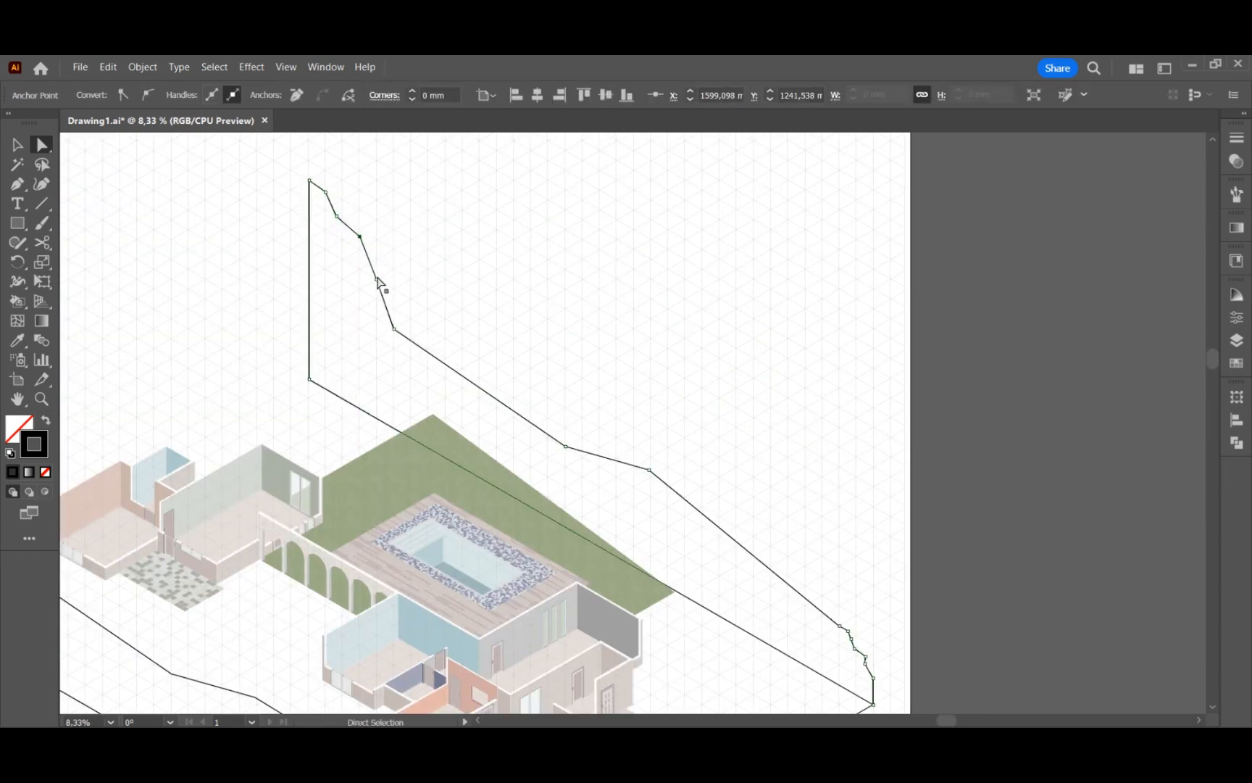
left_click_drag(395, 329, 394, 280)
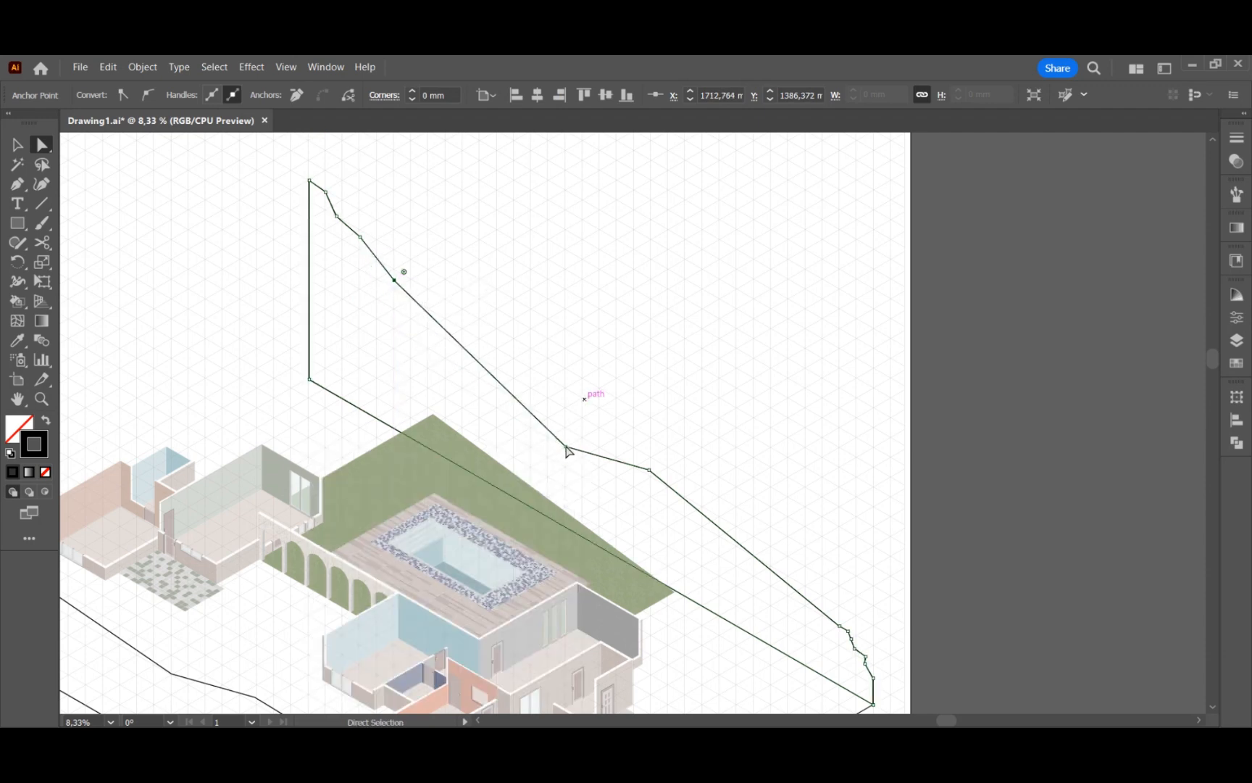
left_click_drag(566, 448, 546, 377)
left_click_drag(649, 471, 667, 471)
left_click_drag(839, 625, 839, 615)
left_click(856, 583)
scroll(844, 507, "down", 1)
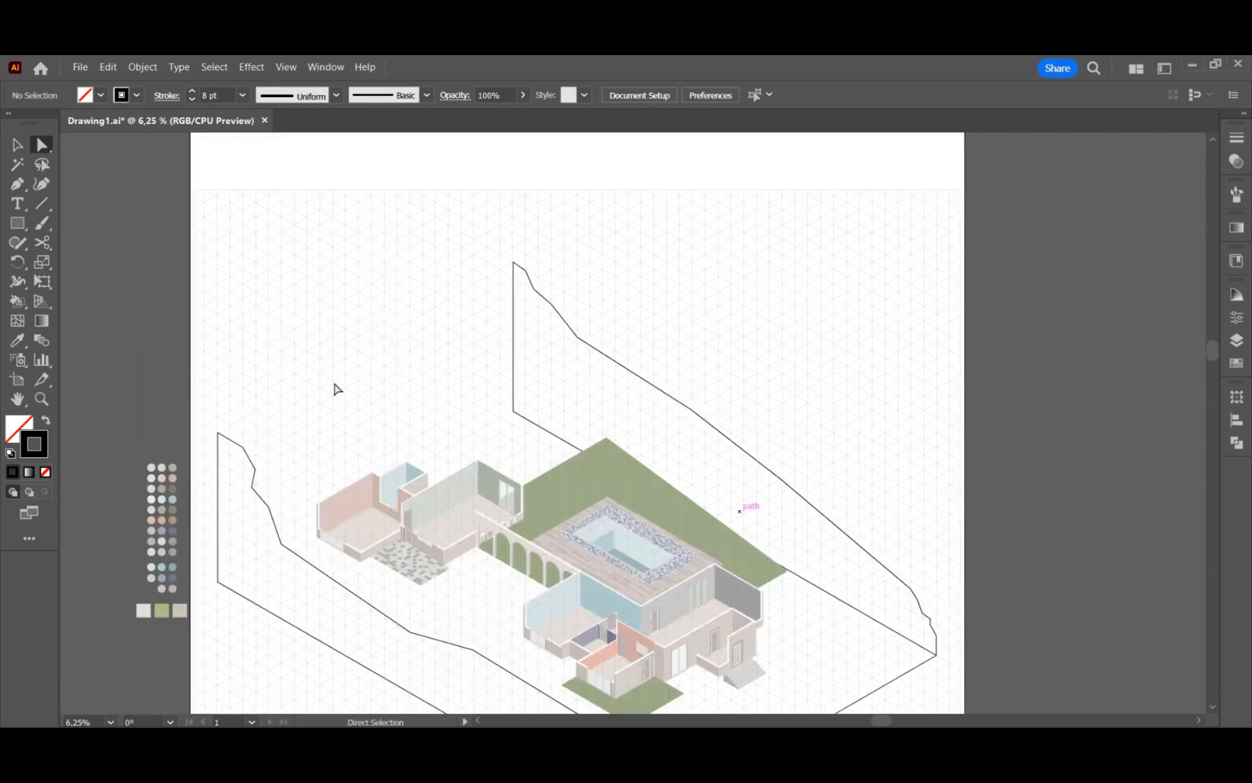
- Connect the top left corners of the front and back terrain outlines with a straight isometric edge
key("p")
left_click(217, 432)
left_click(513, 262)
scroll(561, 350, "down", 2)
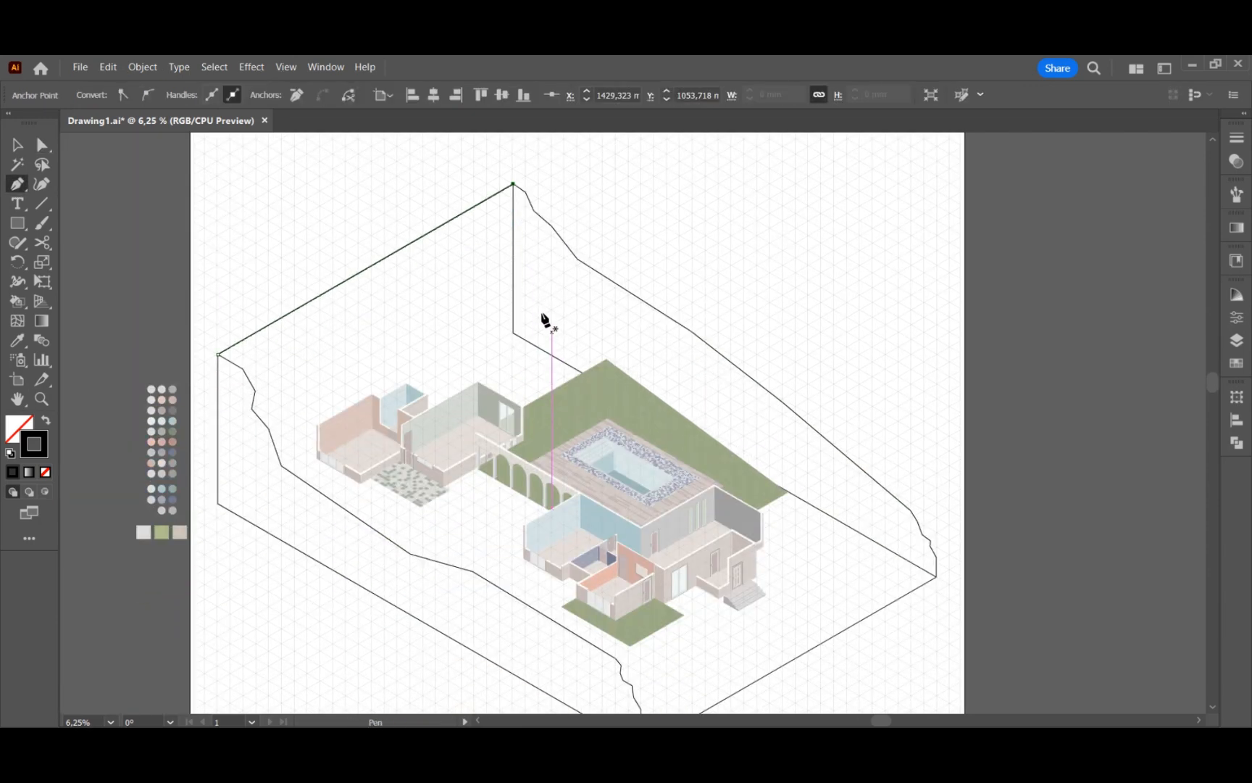
scroll(545, 324, "down", 1)
- Delete the back outline's straight left and bottom edges, keeping only its sloped contour and short right edge
key("v")
left_click(542, 319)
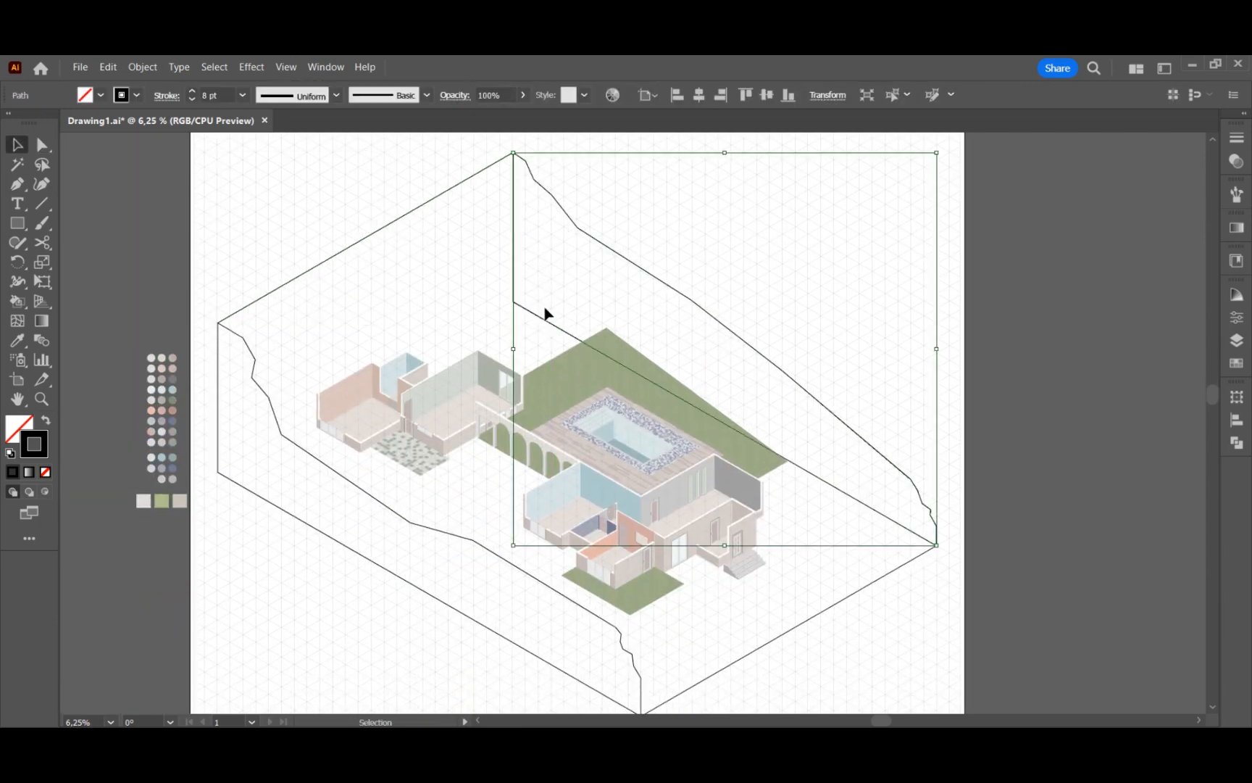
key("c")
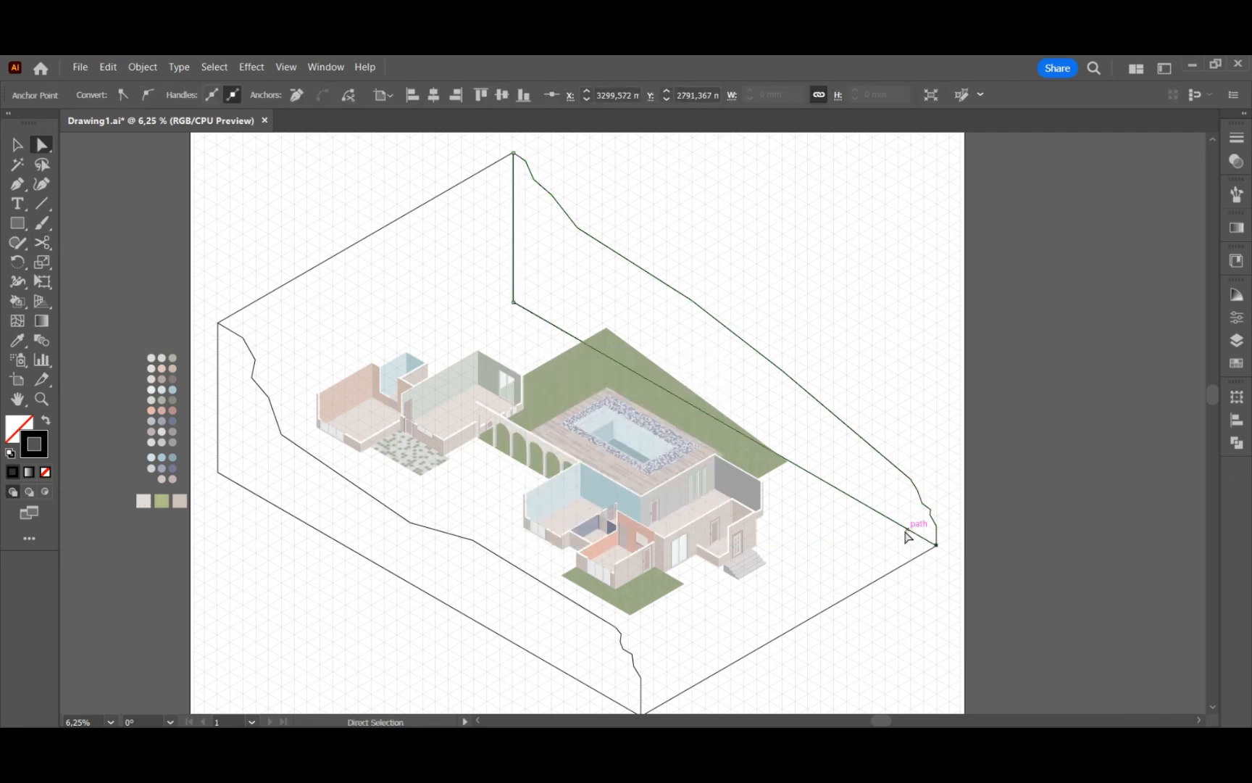
key("Delete")
left_click(782, 370)
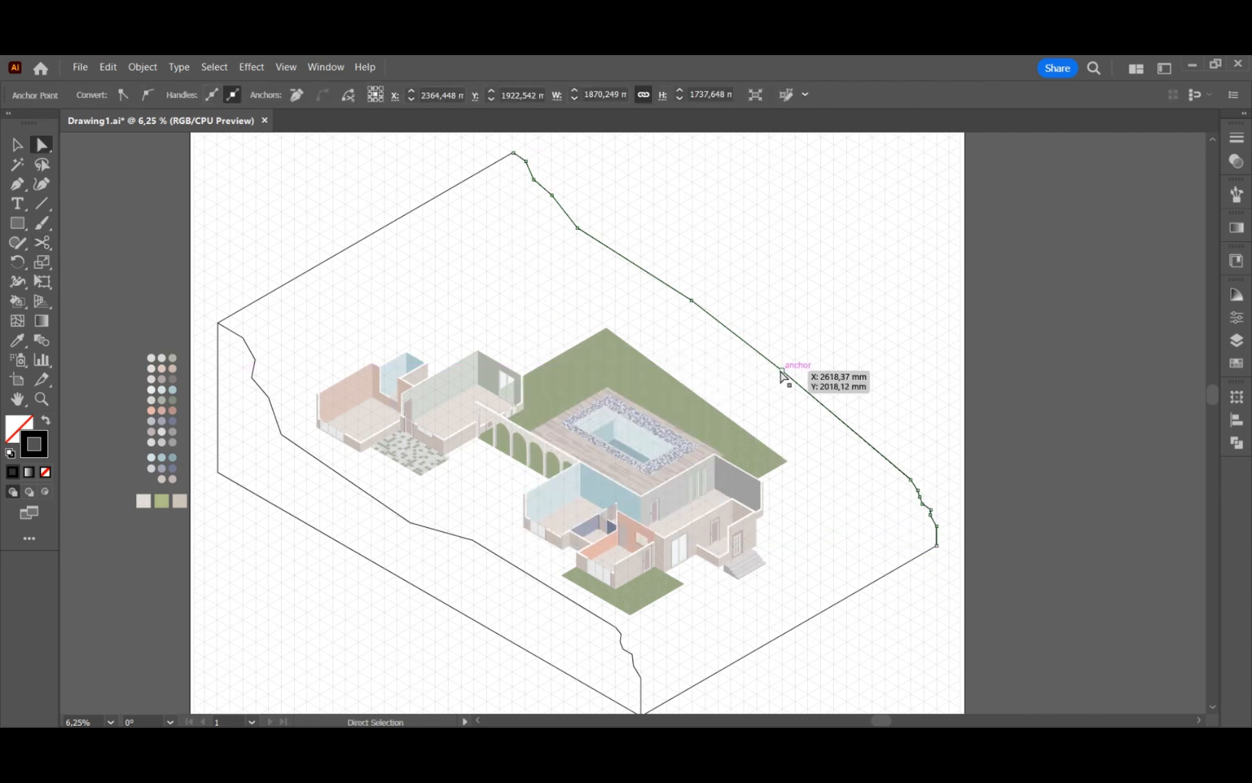
- Remove the selected anchor from the back outline's long slope and lower the neighbouring mid-slope anchor slightly
left_click(297, 95)
left_click_drag(691, 299, 692, 311)
left_click(742, 279)
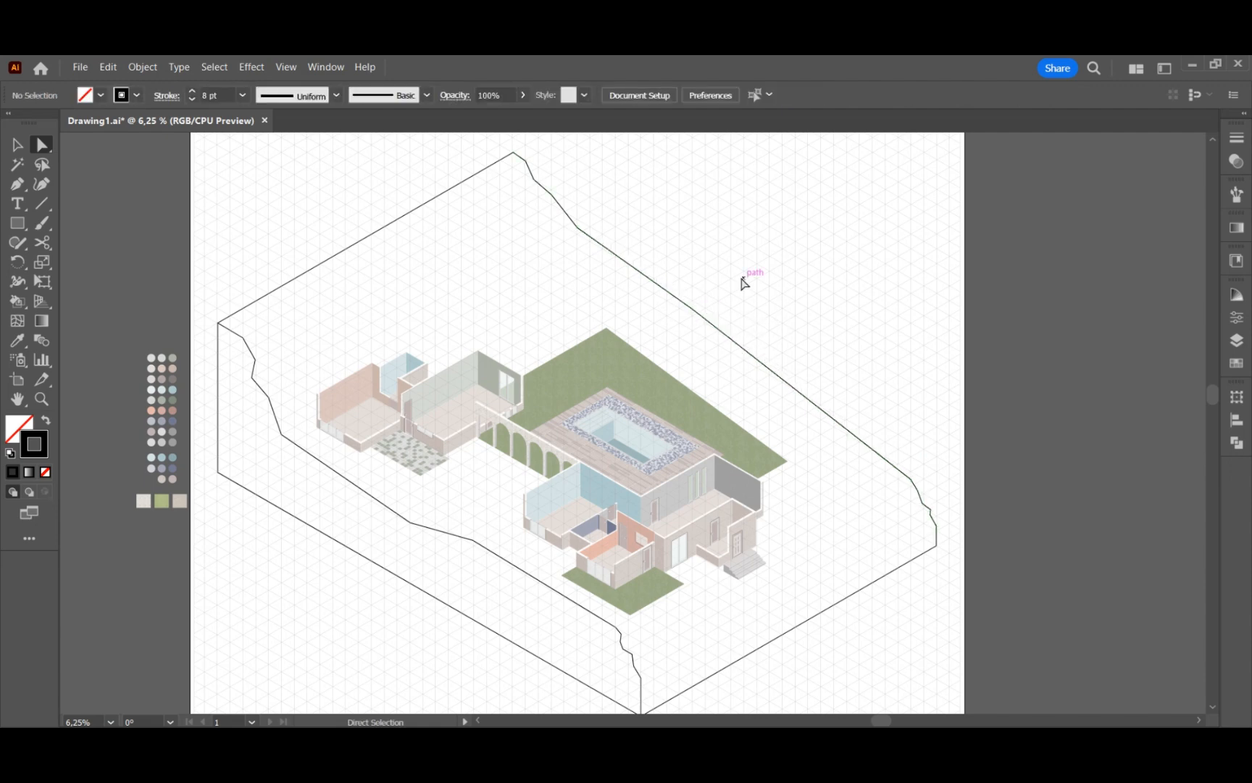
- Draw the topmost contour between the outlines' first upper bends, and offset its middle anchor to give the line a slight bend
scroll(940, 531, "left", 3)
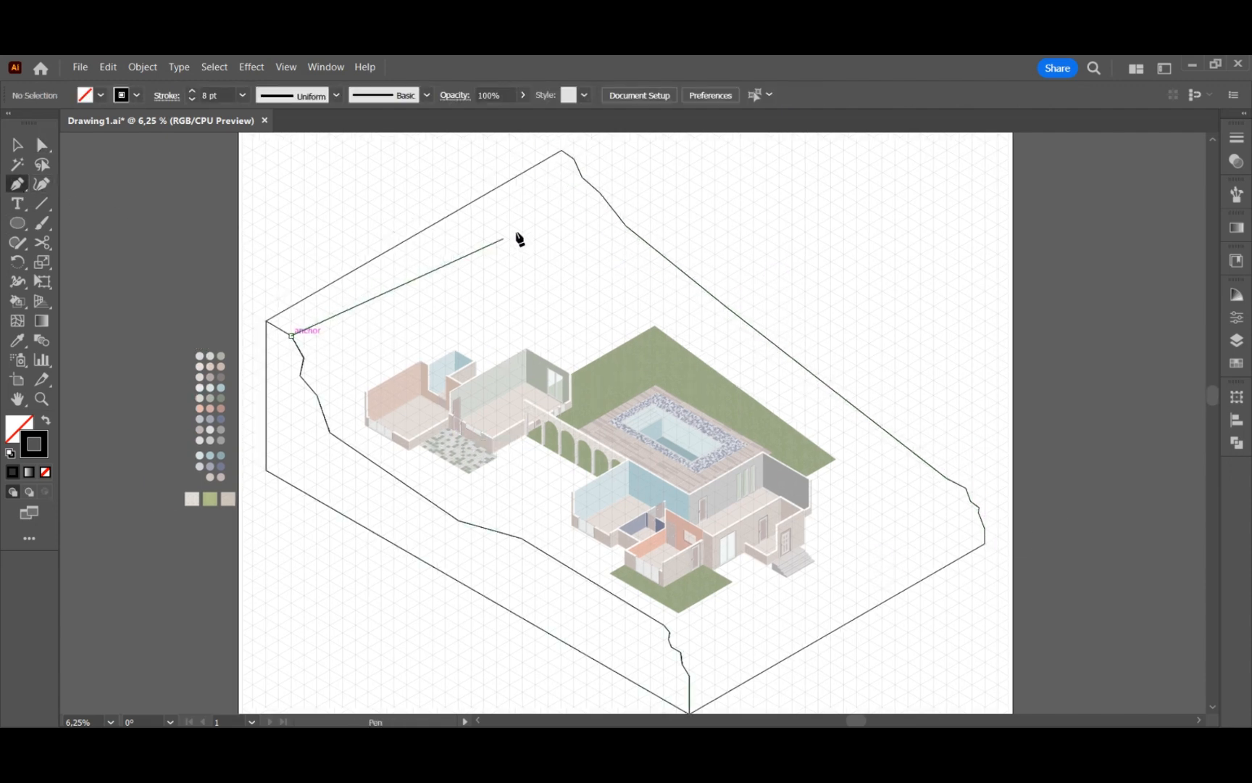
left_click(574, 159)
left_click(498, 206)
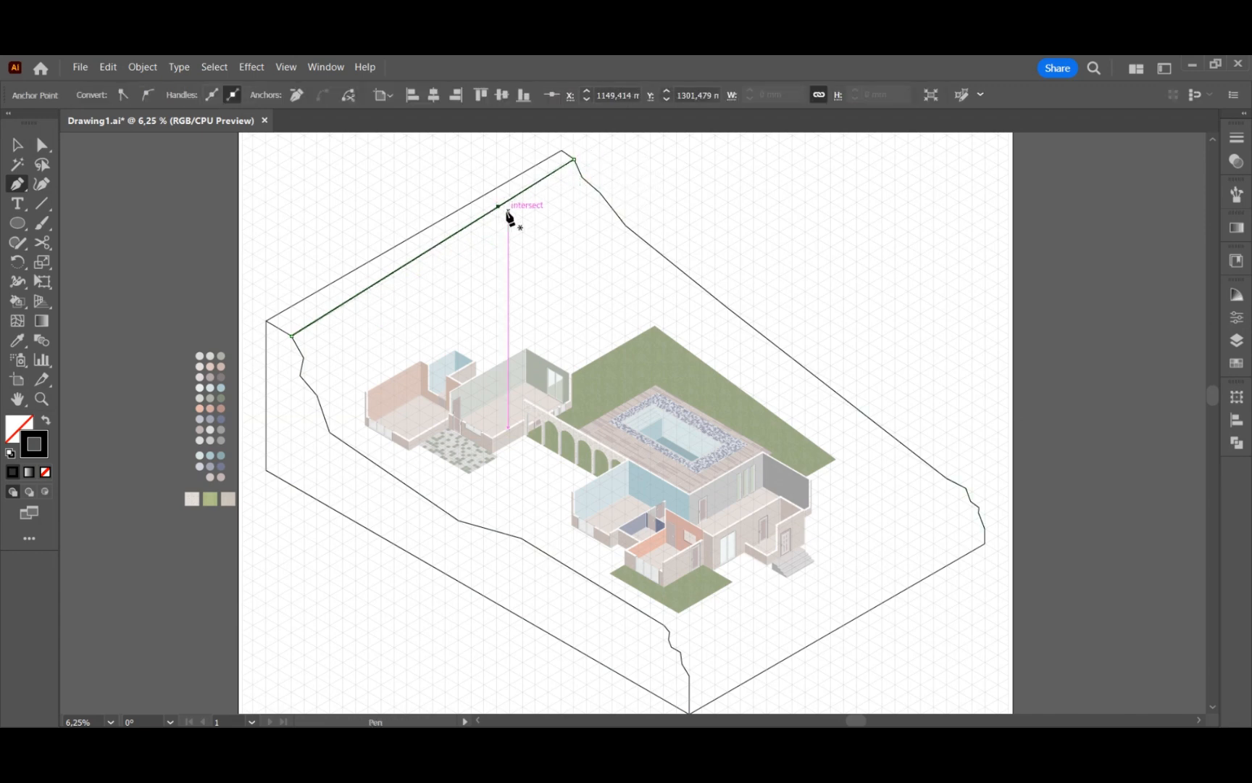
key("a")
left_click_drag(499, 205, 508, 208)
key("ctrl+shift+a")
scroll(514, 335, "up", 2)
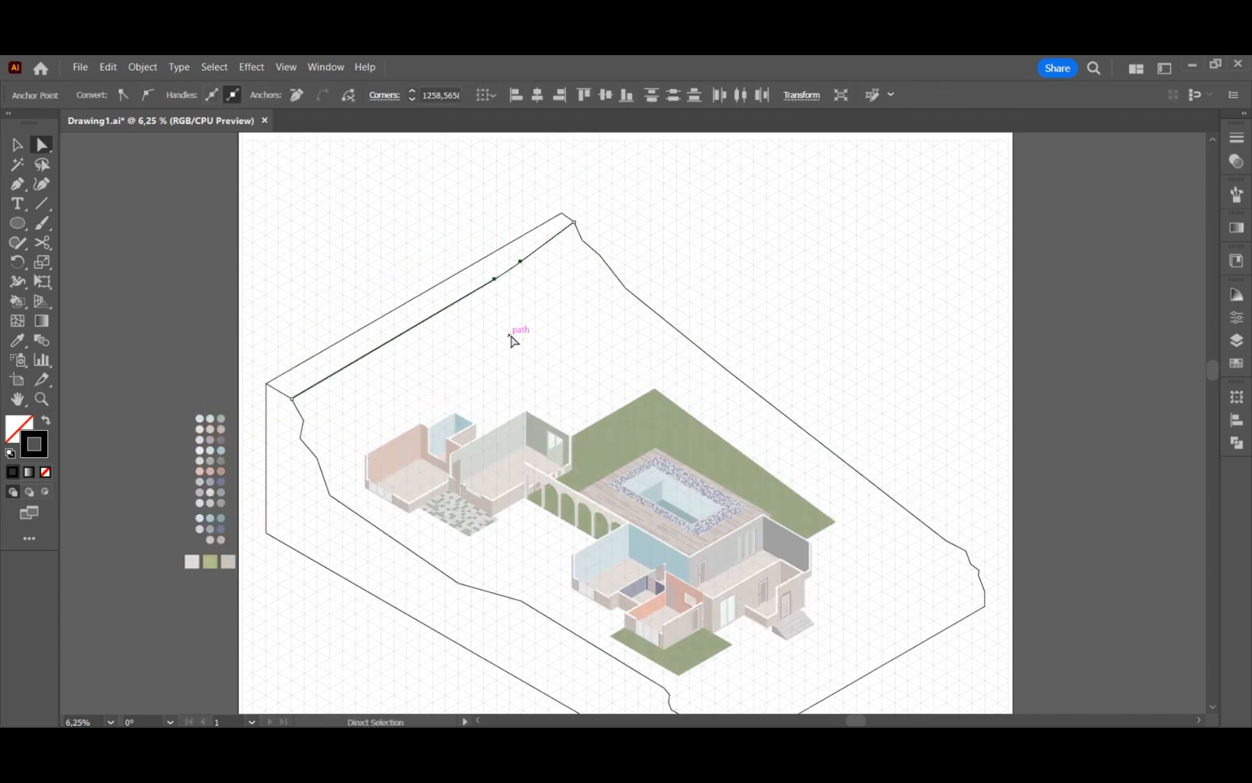
- Draw three more curved contour lines across the upper slope, connecting matching bends of the front and back outlines
left_click(308, 415)
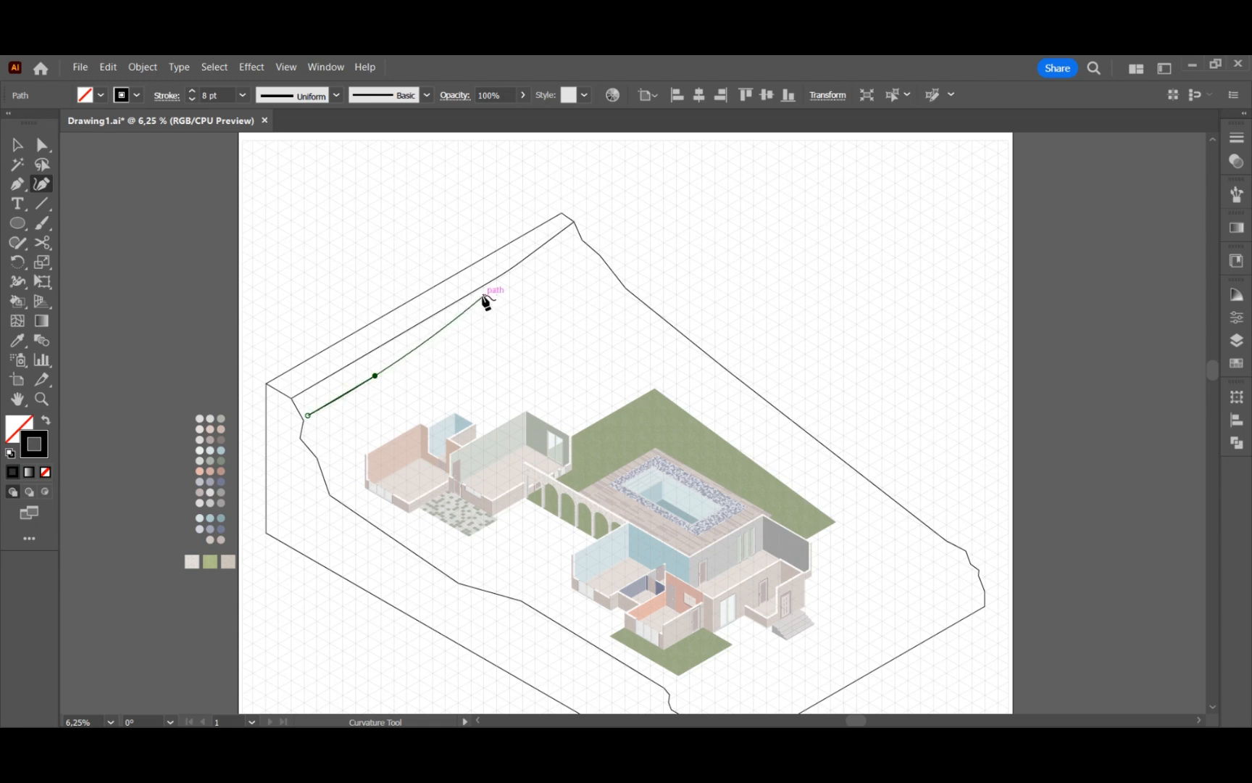
left_click_drag(308, 415, 304, 421)
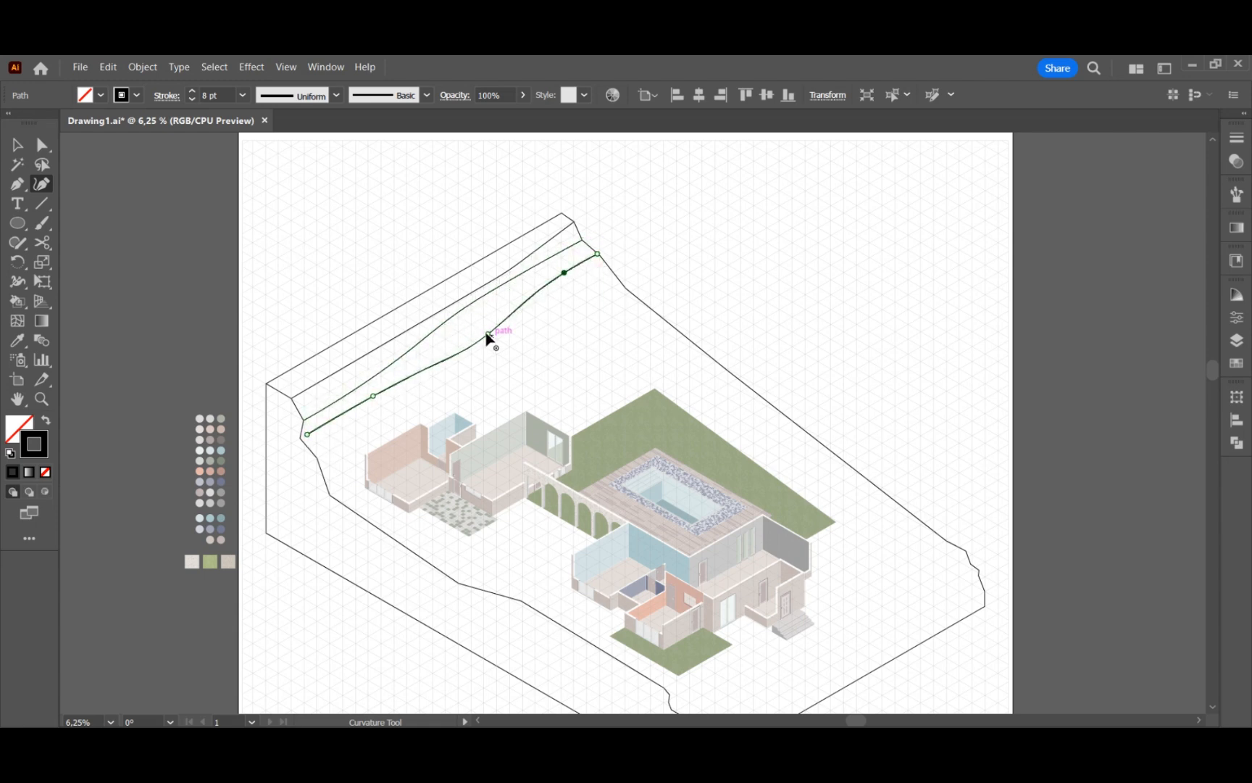
left_click(488, 334)
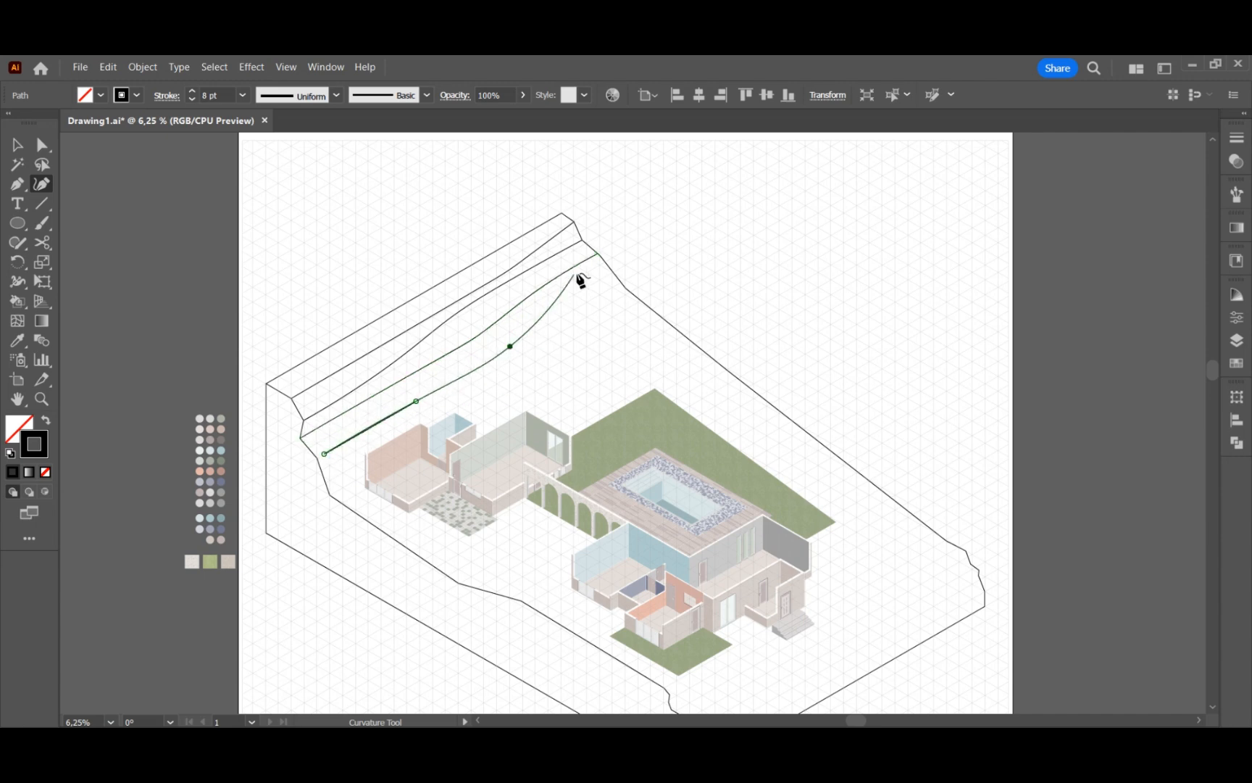
left_click_drag(587, 294, 584, 306)
mouse_move(510, 346)
left_mouse_down()
mouse_move(493, 363)
mouse_move(493, 349)
left_mouse_up()
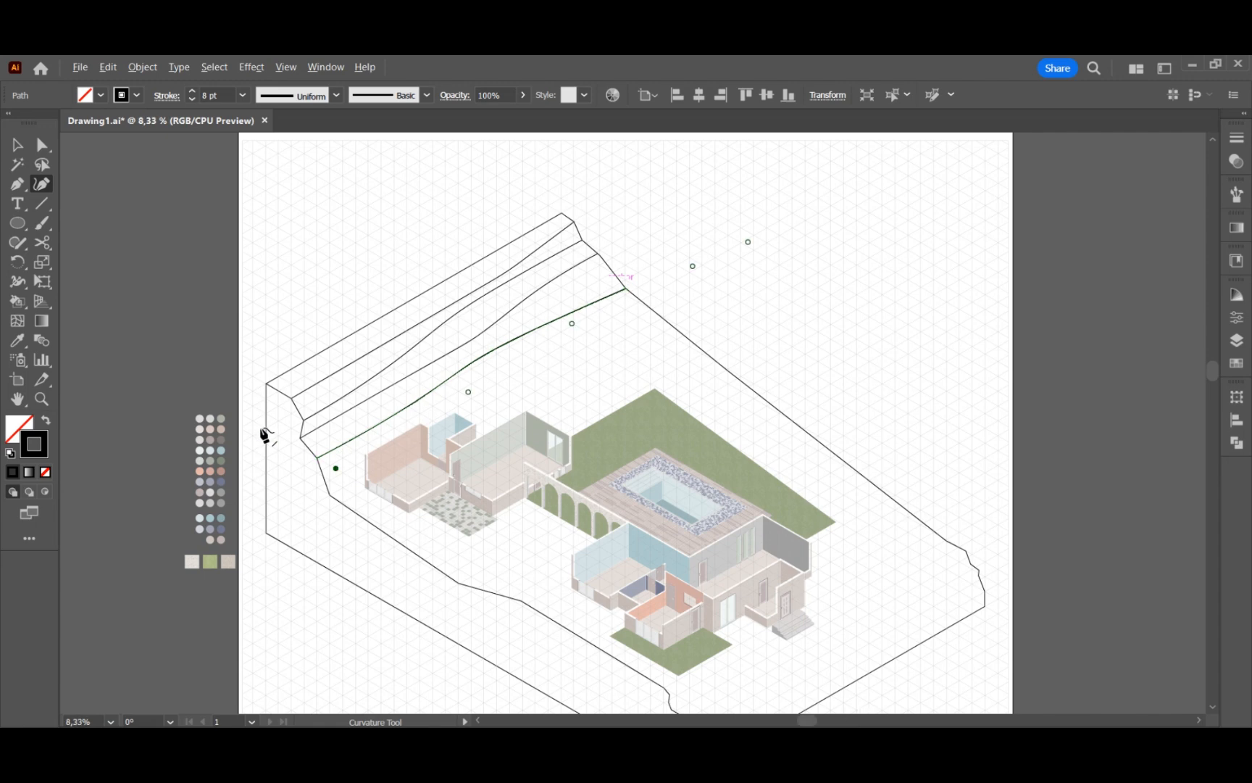
- Simplify the front outline's upper drop and reshape the lowest upper-slope contour so it starts at the repositioned bend
key("a")
left_click_drag(353, 518, 349, 501)
left_click(335, 470)
left_click(574, 363)
left_click(463, 406)
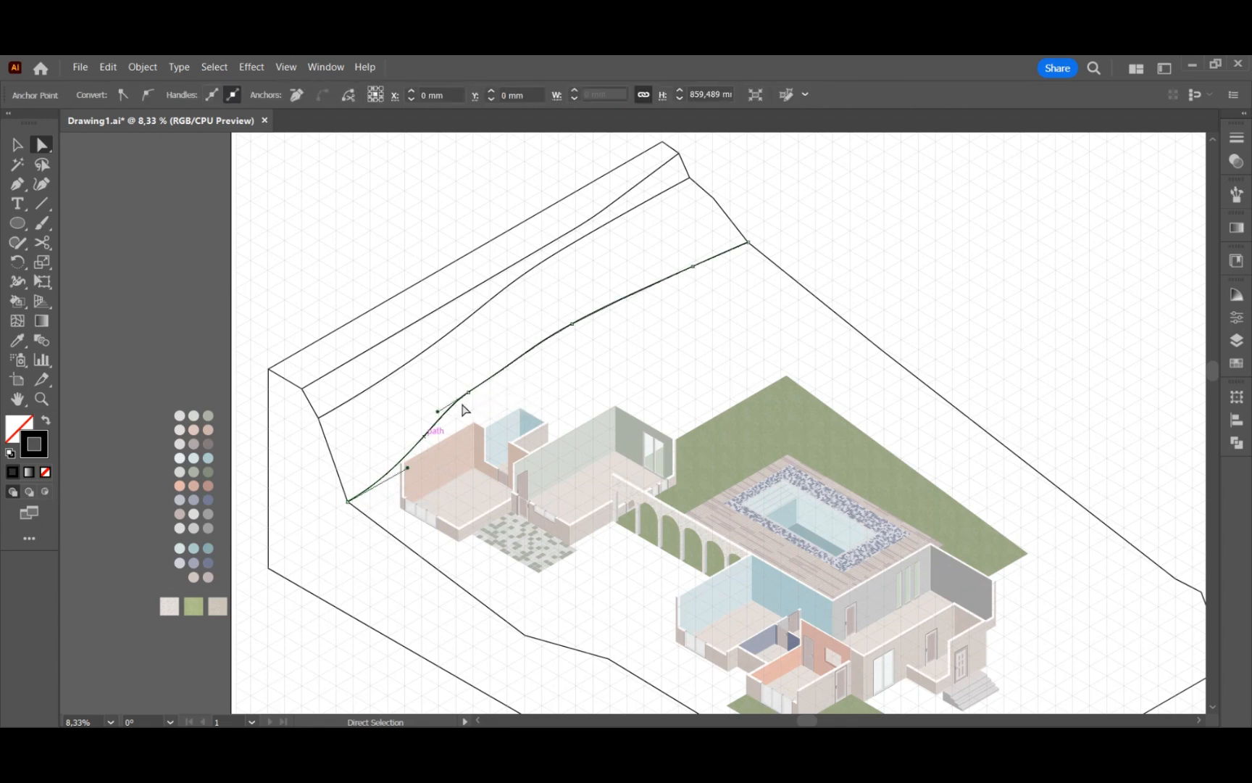
left_click_drag(573, 324, 579, 335)
left_click(641, 334)
- Draw a curved contour from the front outline's middle bend, across the arcade area, to the back outline
scroll(640, 334, "down", 1)
left_click(527, 583)
left_click(589, 522)
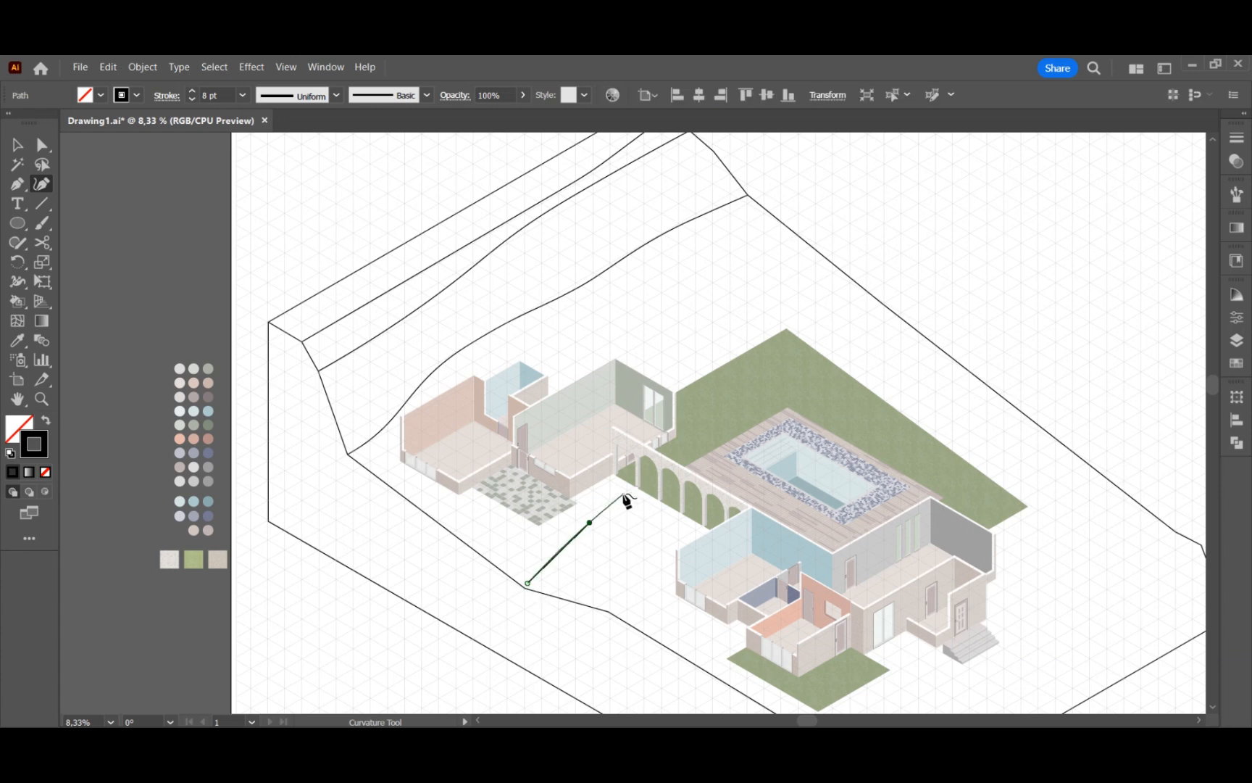
left_click(808, 305)
left_click(854, 279)
- Reshape the contour across the arcade to run along the lawn's upper edge, and delete its anchor near the lawn's back corner
left_click_drag(809, 306, 707, 374)
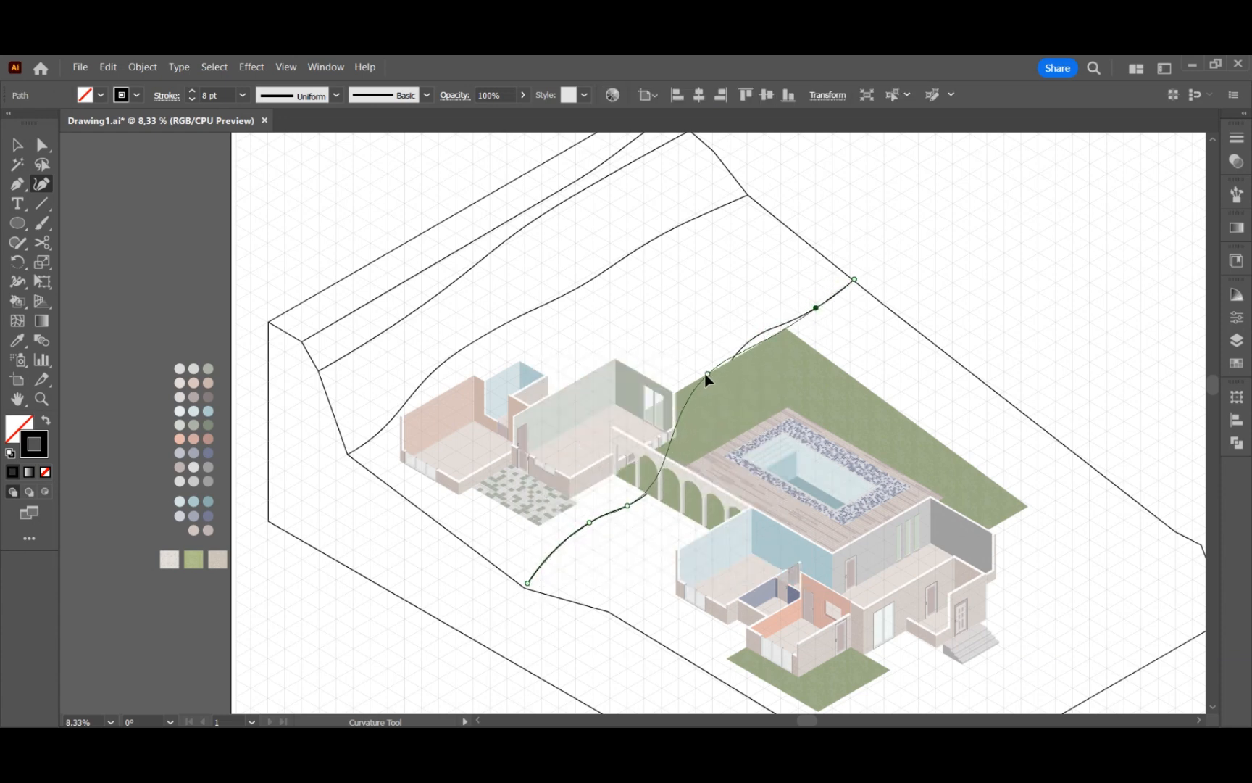
left_click(811, 308)
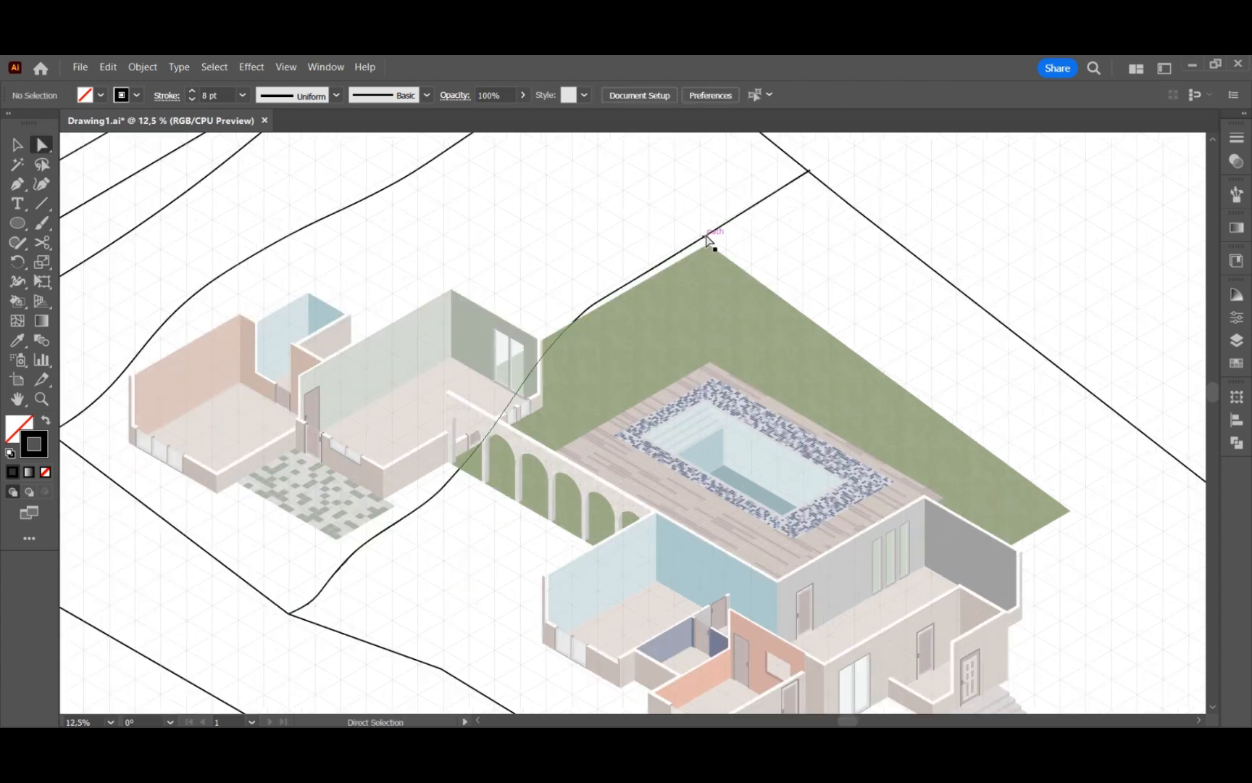
left_click(710, 238)
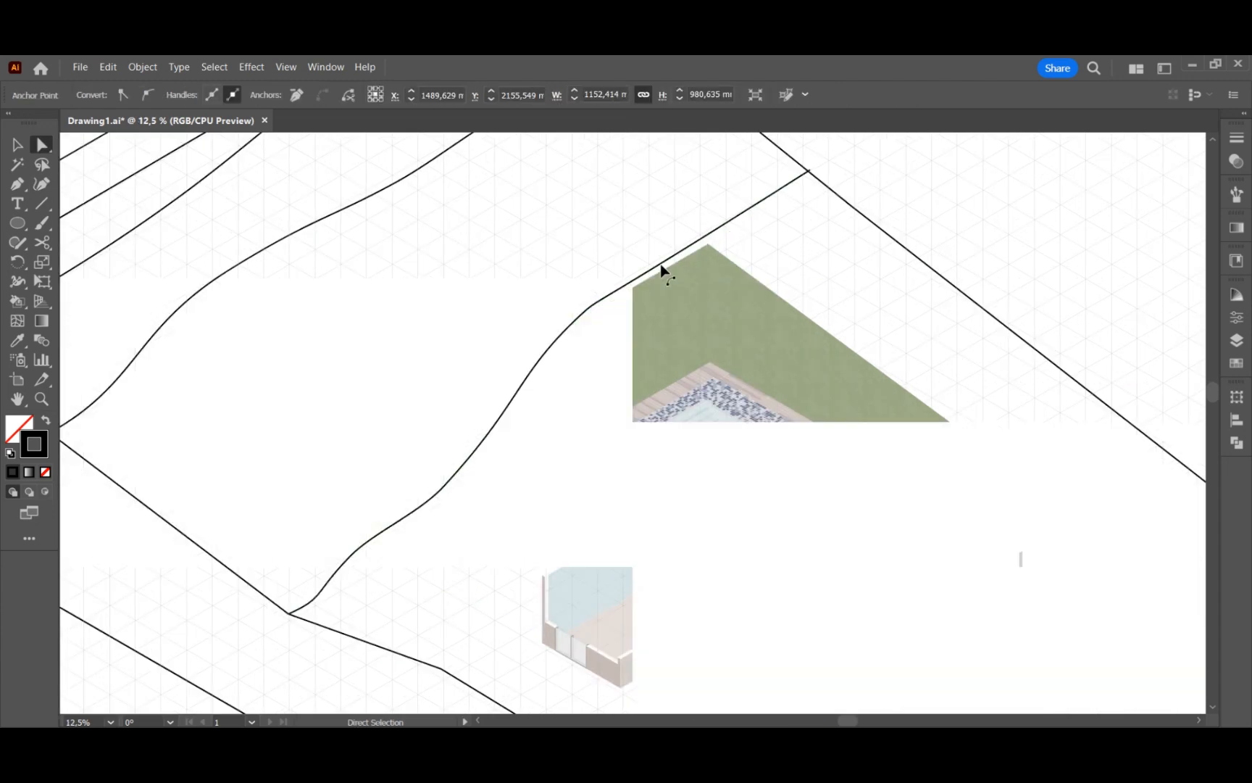
key("Delete")
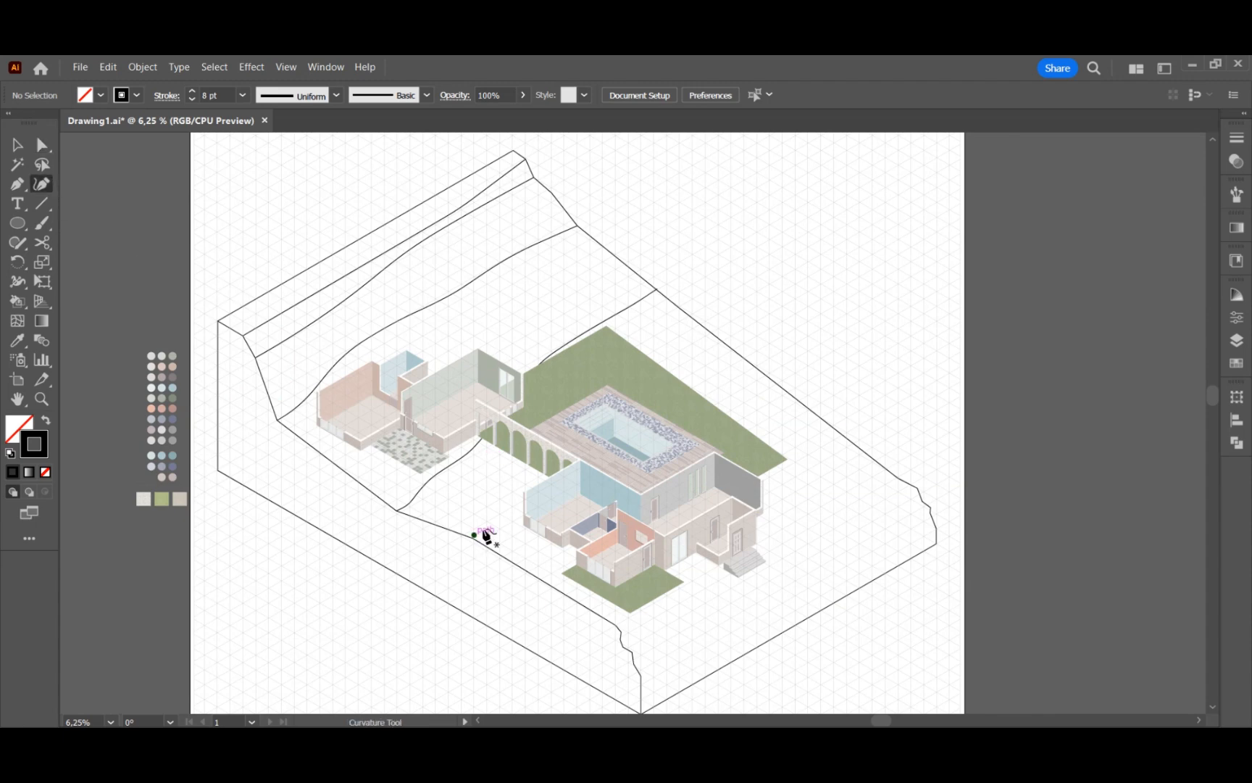
- Draw a curved contour from the front outline's next bend, across the pool house, to the back outline and align its start with the bend
left_click(474, 535)
left_click(508, 518)
left_click(799, 401)
key("a")
scroll(480, 566, "up", 1)
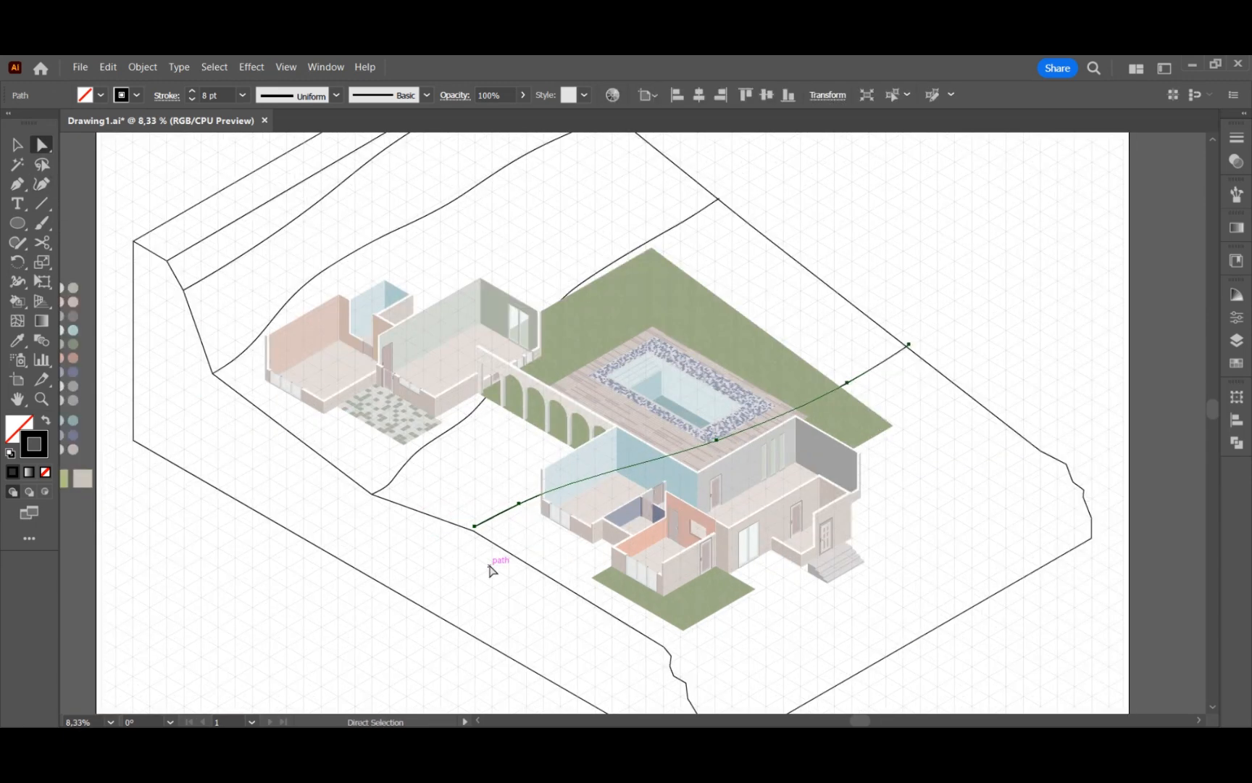
left_click_drag(475, 526, 473, 530)
left_click(479, 566)
- Draw two curved contours near the entrance steps, linking the upper bends of the front and back outlines' lower jagged drops
scroll(479, 566, "down", 1)
scroll(479, 566, "down", 2)
scroll(819, 567, "right", 4)
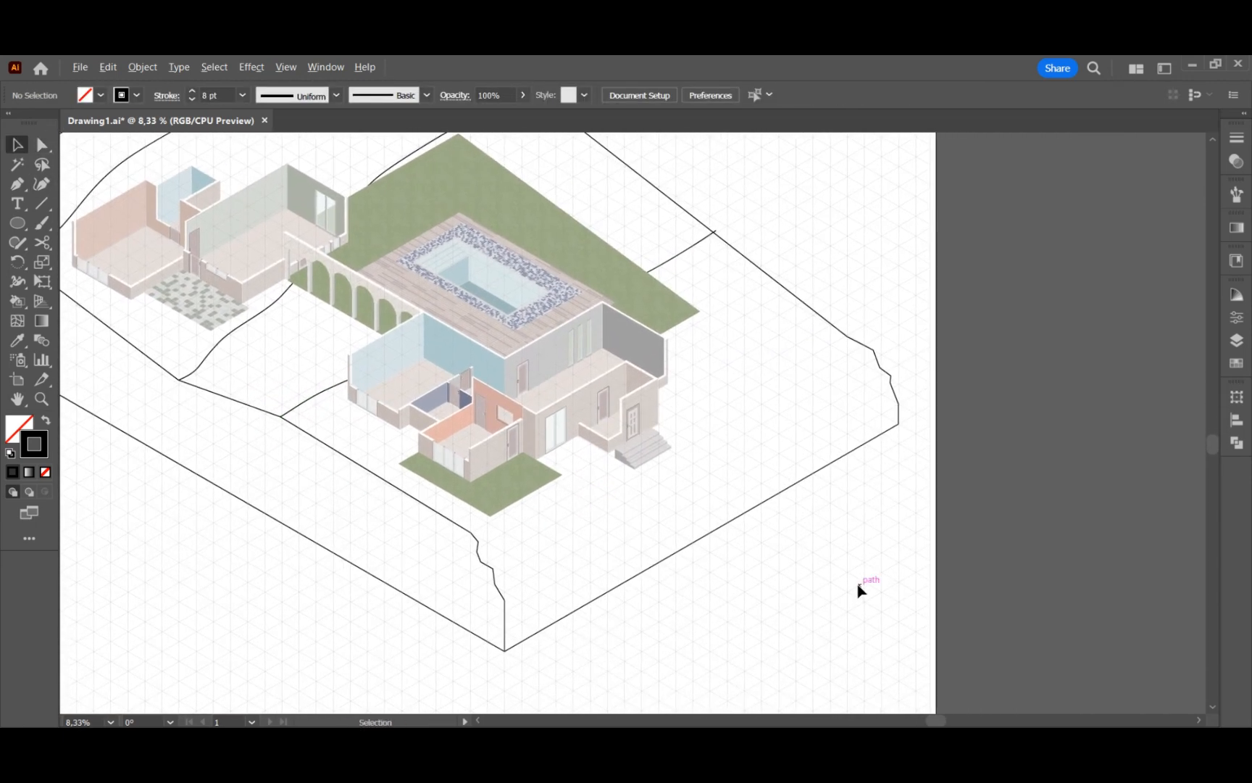
scroll(857, 594, "up", 4)
scroll(668, 413, "down", 3)
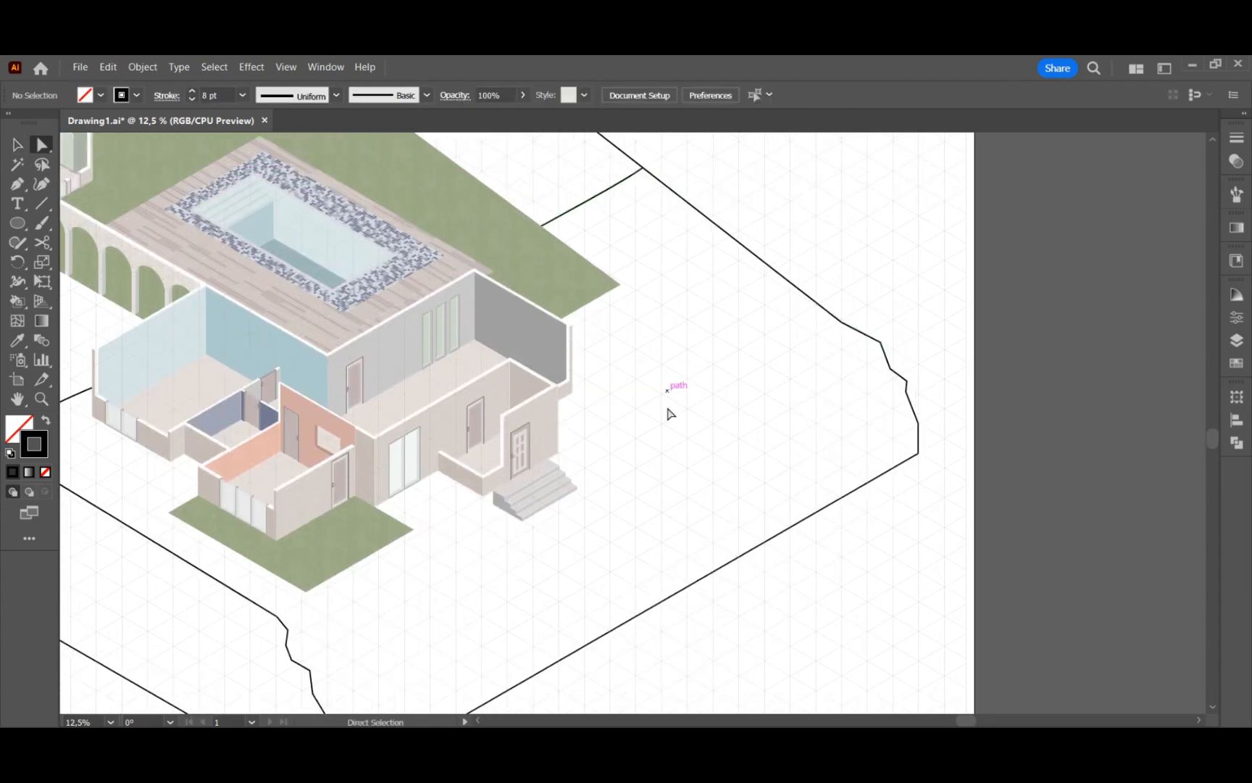
key("shift+grave")
left_click(282, 535)
left_click(343, 494)
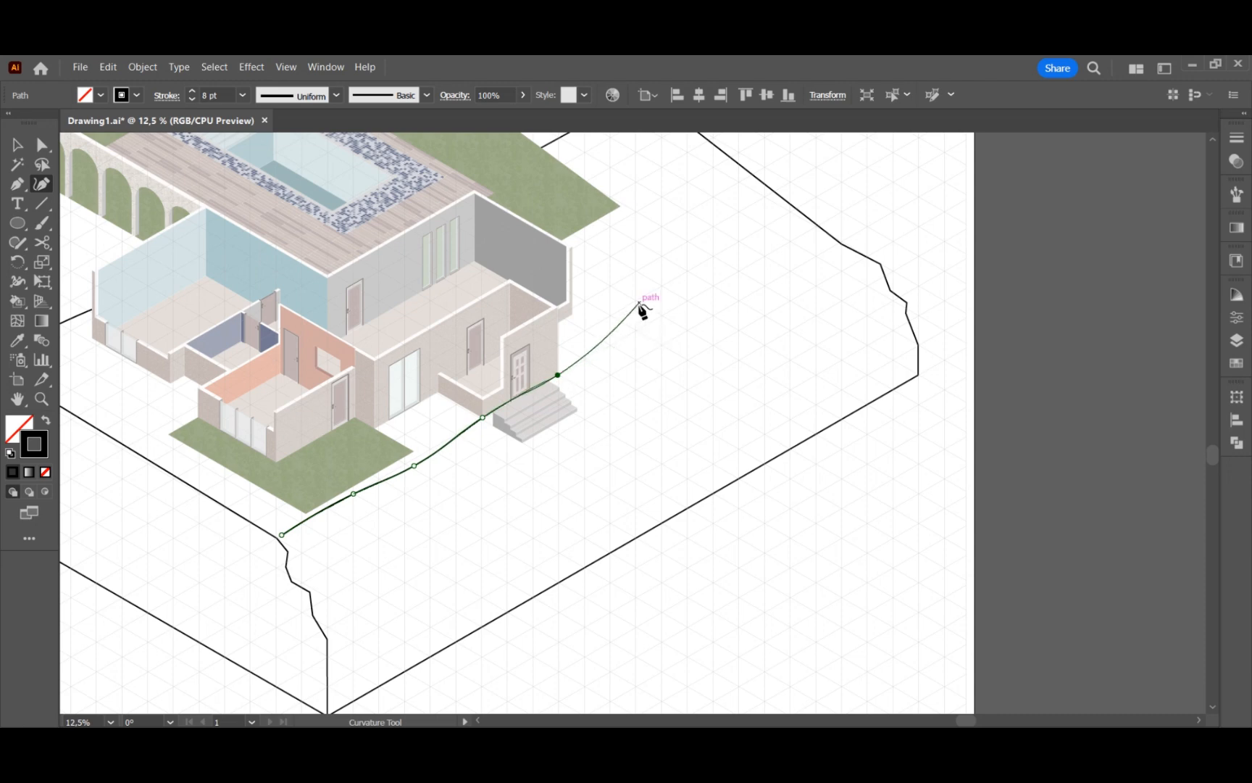
left_click(752, 283)
left_click(841, 244)
key("Escape")
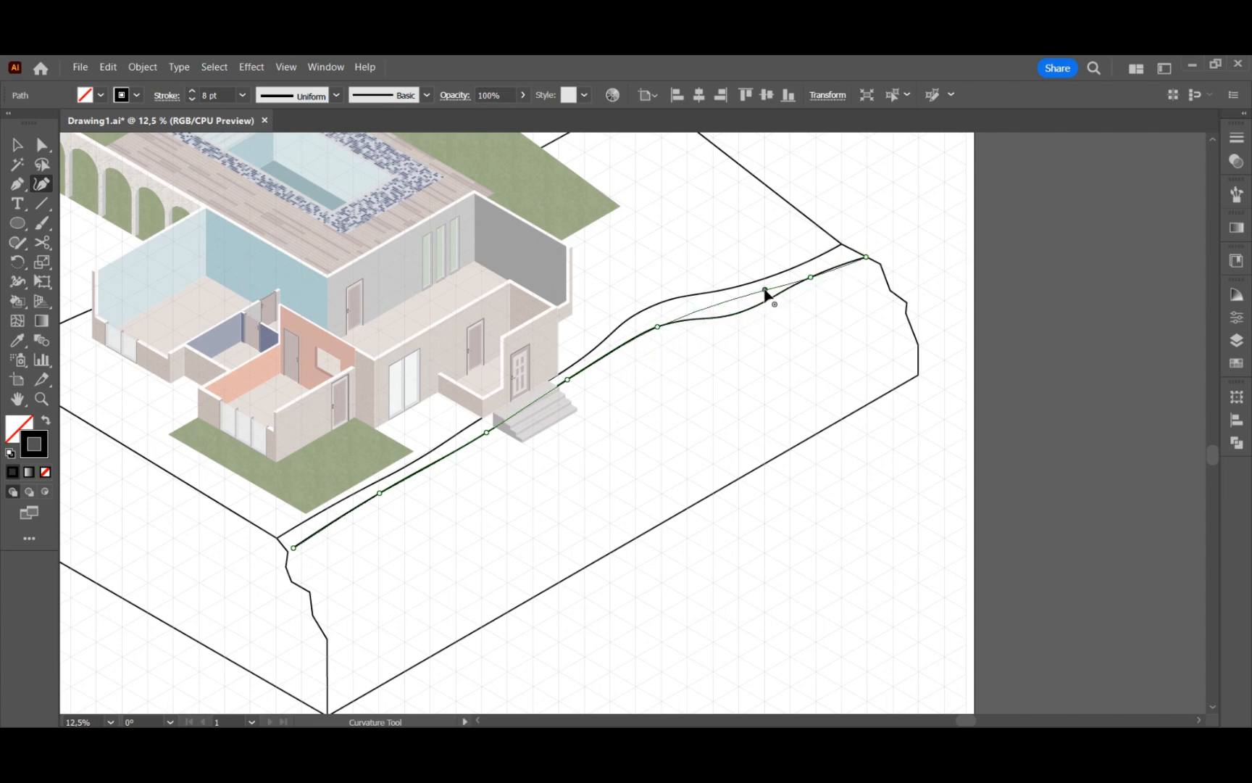
left_click_drag(764, 289, 765, 289)
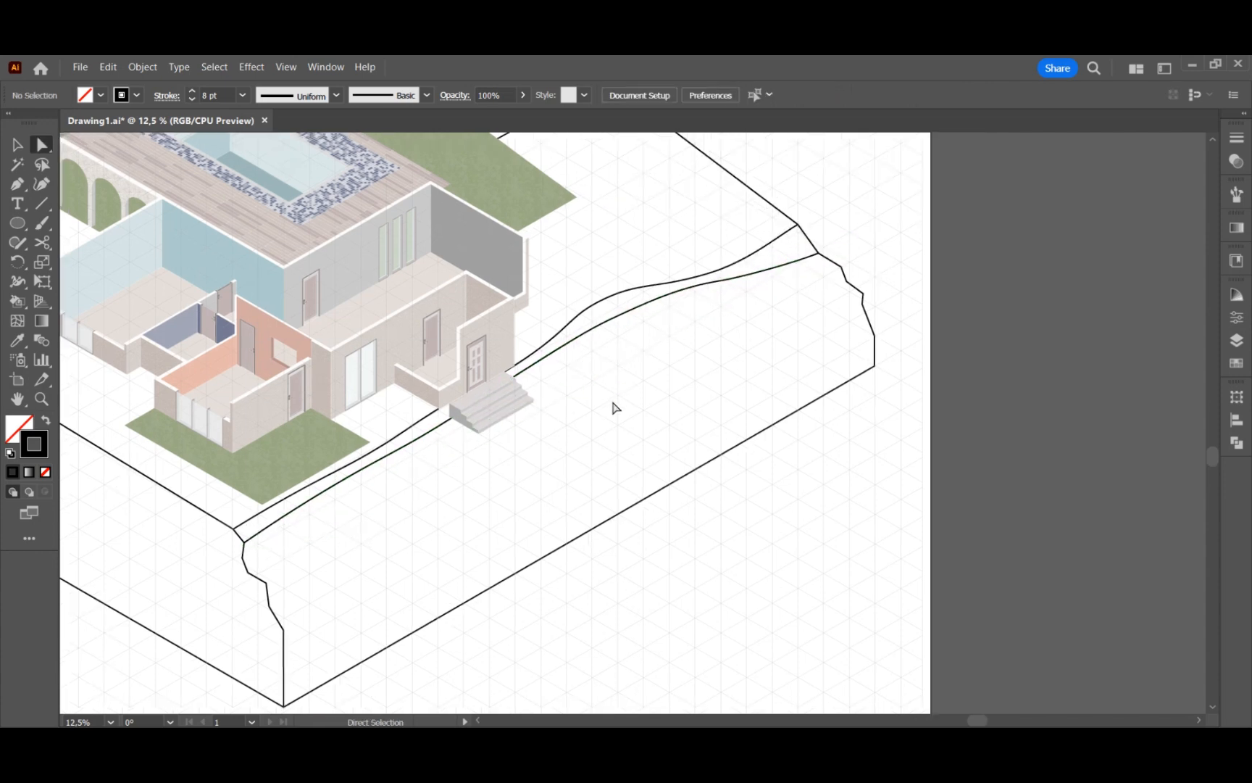
- Draw a third curved contour below the entrance steps and snap its start onto the front outline's jagged edge
left_click(246, 555)
left_click(304, 523)
left_click(555, 371)
left_click(689, 305)
left_click(769, 289)
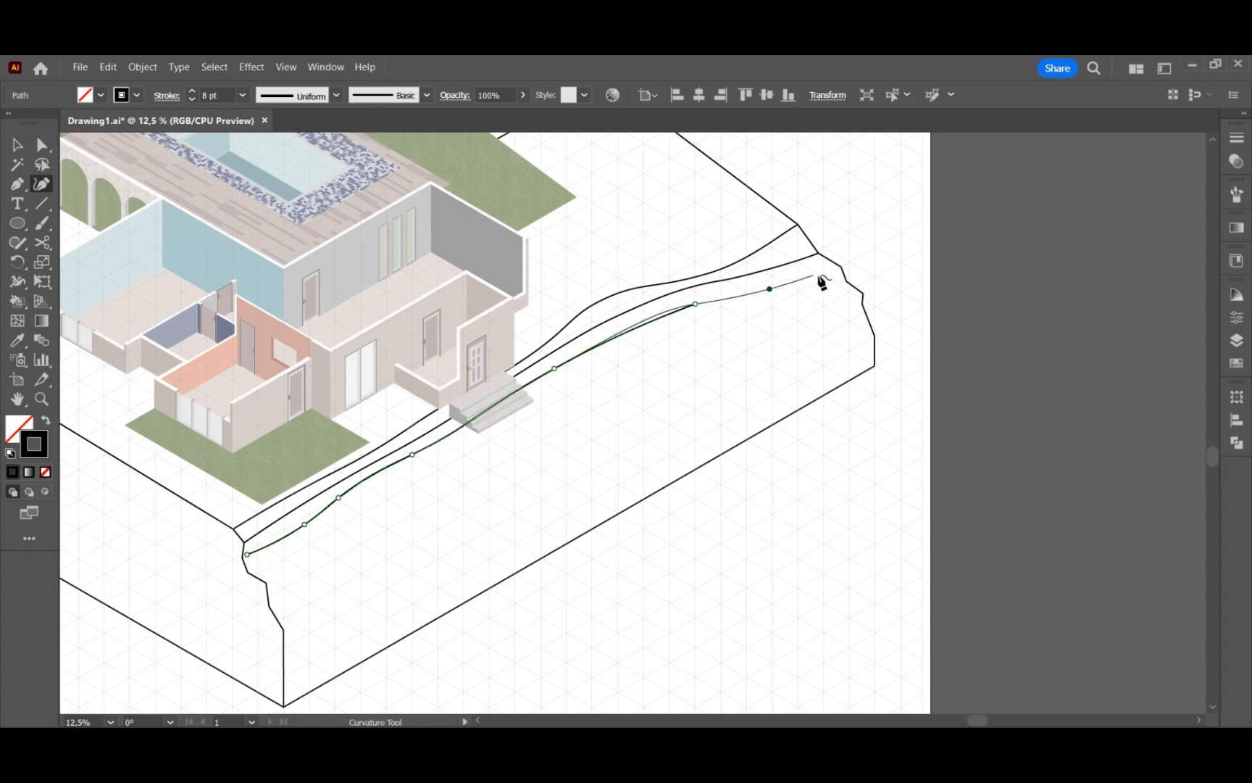
left_click(840, 266)
key("Escape")
left_click_drag(246, 555, 242, 557)
key("v")
left_click(384, 548)
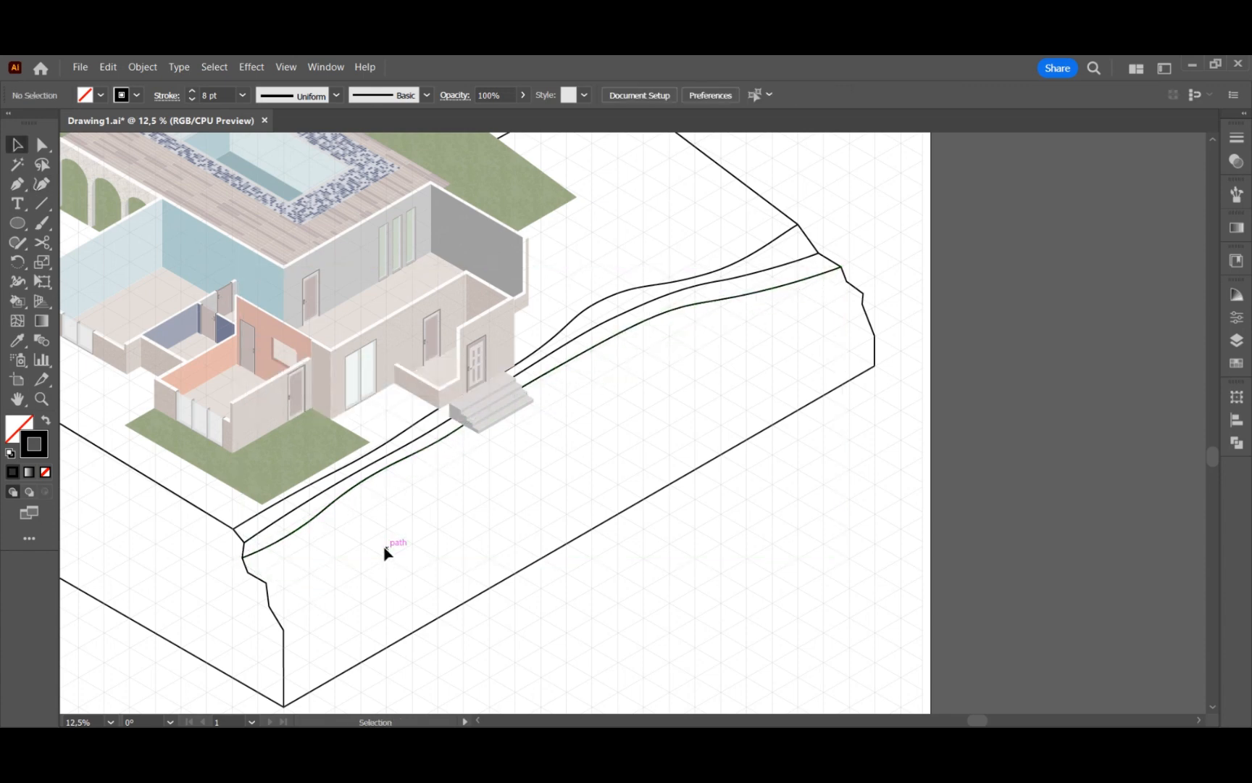
- Draw the lowest curved contour just above the terrain block's straight bottom edge, with its ends on the front and back outlines
scroll(590, 449, "down", 1)
left_click(41, 186)
left_click(288, 612)
left_click(467, 548)
left_click_drag(466, 548, 443, 538)
left_click(560, 502)
left_click(717, 419)
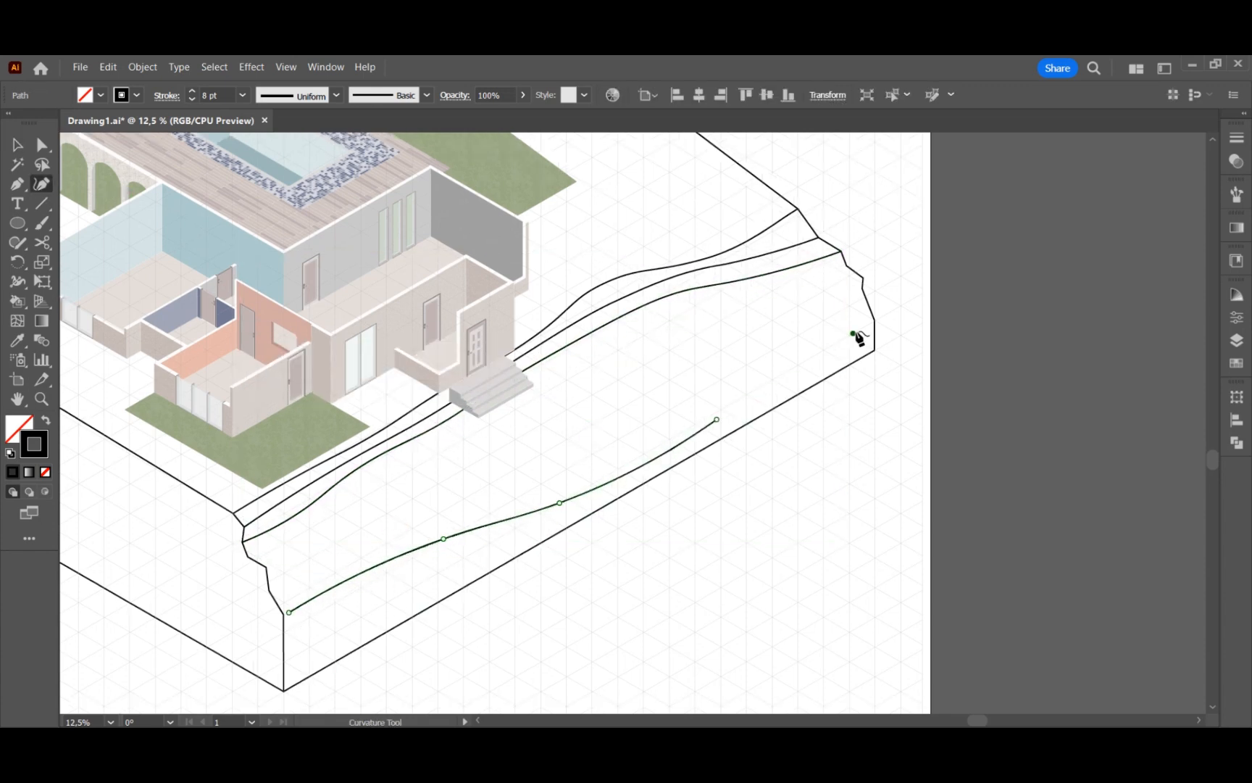
left_click(875, 320)
key("Escape")
left_click_drag(289, 612, 284, 614)
key("v")
left_click(329, 637)
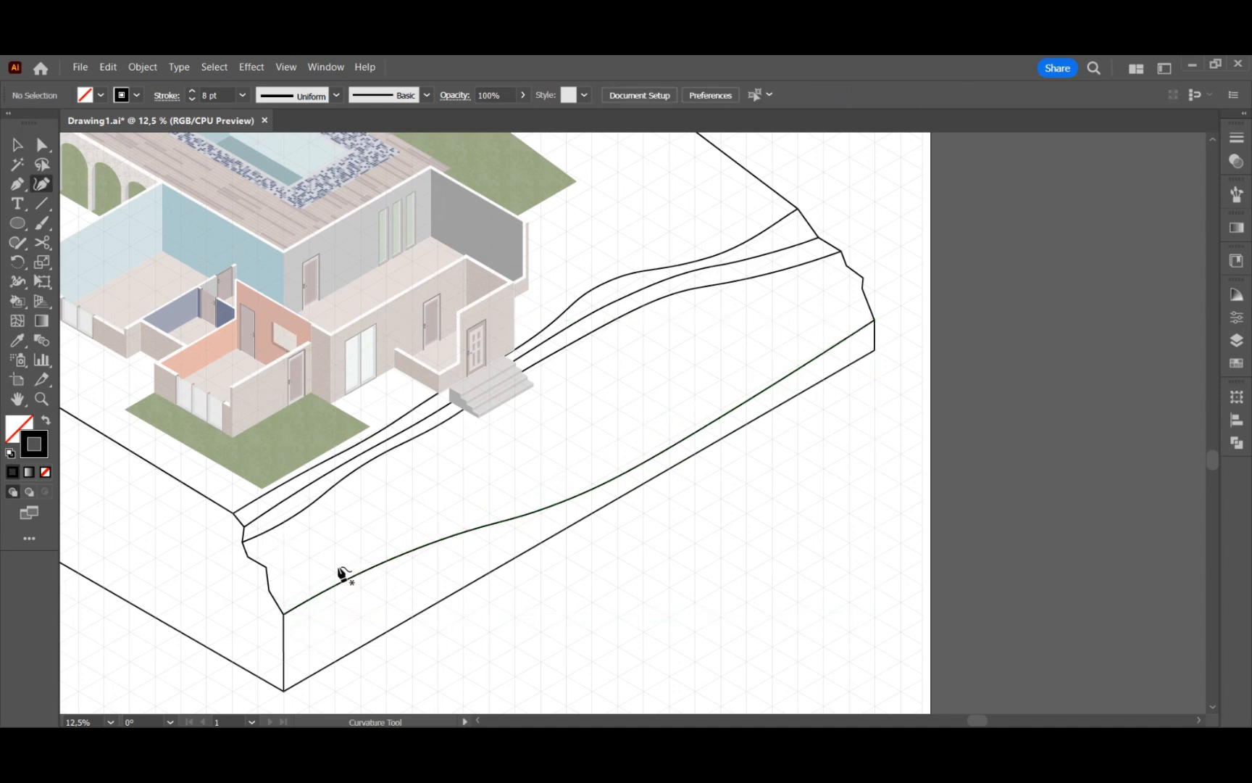
- Add a wavy contour directly above the lowest one, ending on the back outline's jagged drop
left_click(274, 588)
left_click(382, 533)
left_click(536, 498)
left_click(625, 465)
left_click(732, 387)
left_click(862, 288)
key("Escape")
- Draw another wavy contour through the middle of the front slope, between the next anchors up on both jagged drops
left_click_drag(273, 587, 266, 567)
left_click(615, 416)
left_click(740, 363)
left_click(791, 323)
left_click(863, 277)
key("Escape")
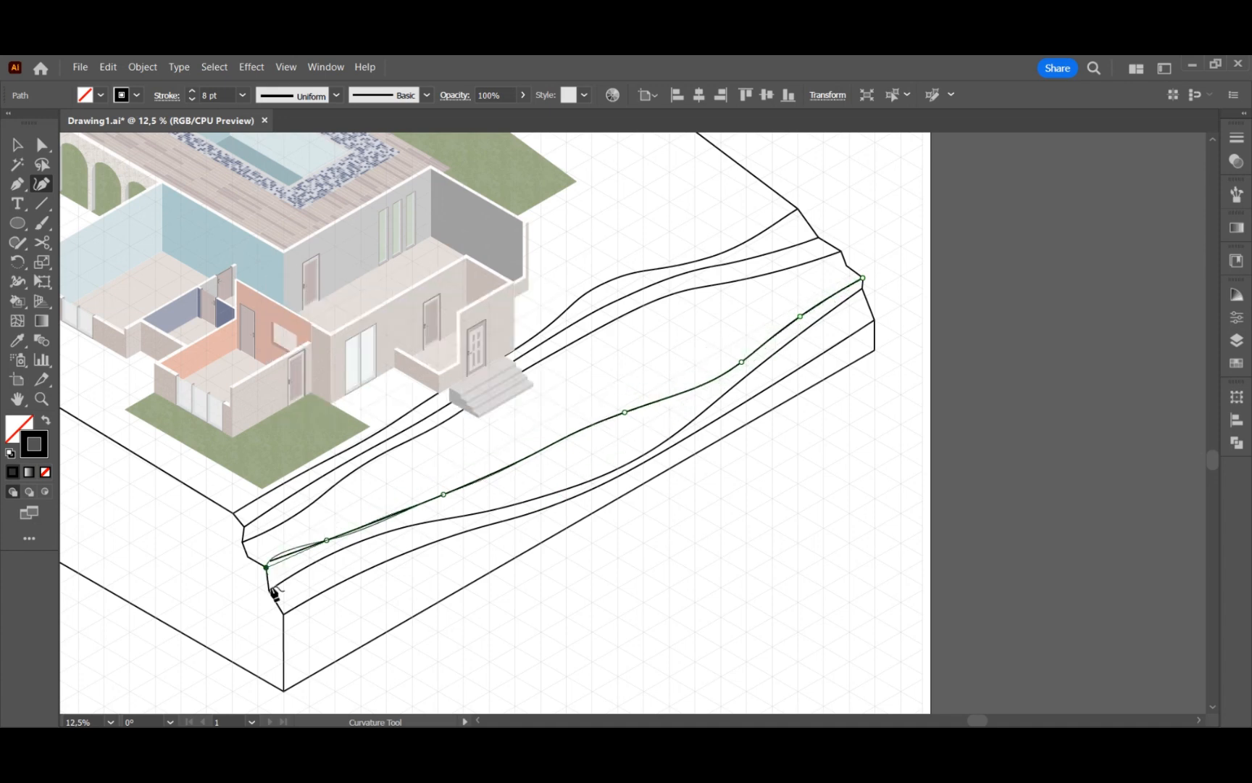
- Fill the remaining gap on the front slope with one more contour, adjusting its middle anchor and its start on the front outline
left_click(253, 555)
left_click(847, 265)
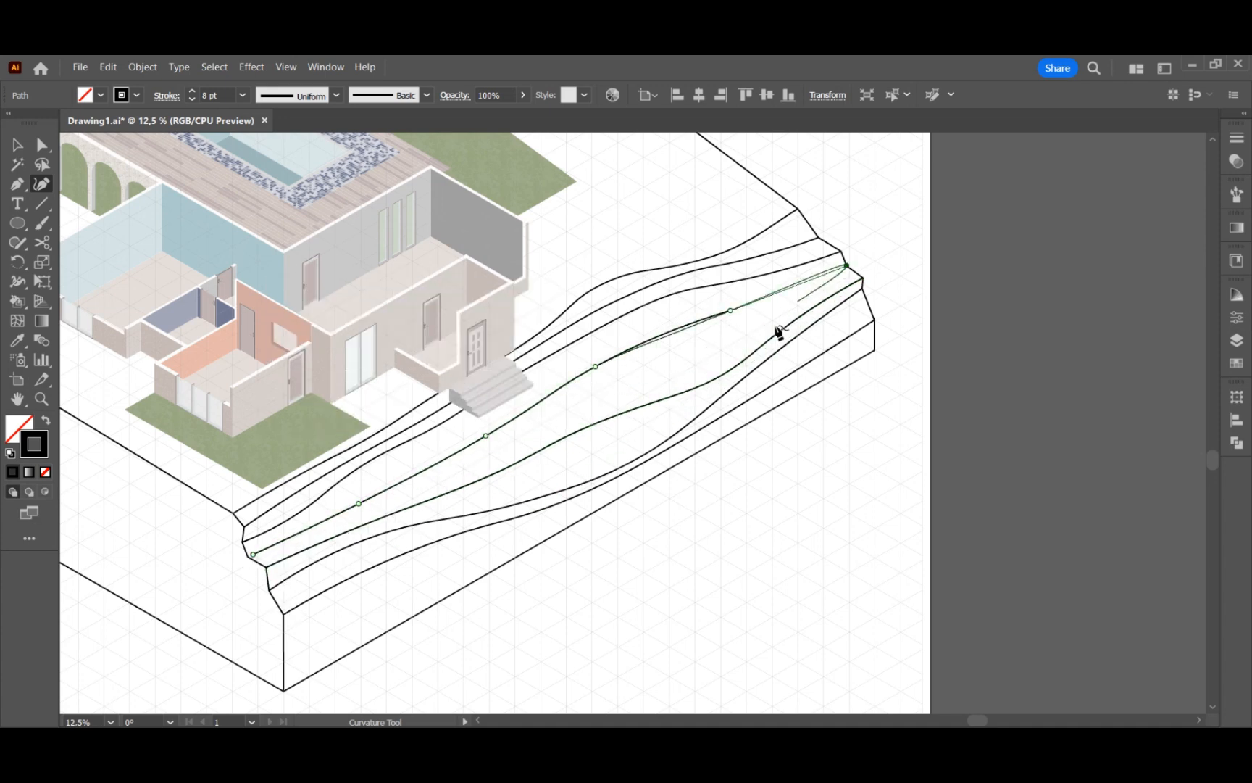
key("Escape")
left_click_drag(596, 367, 639, 373)
left_click_drag(253, 554, 248, 557)
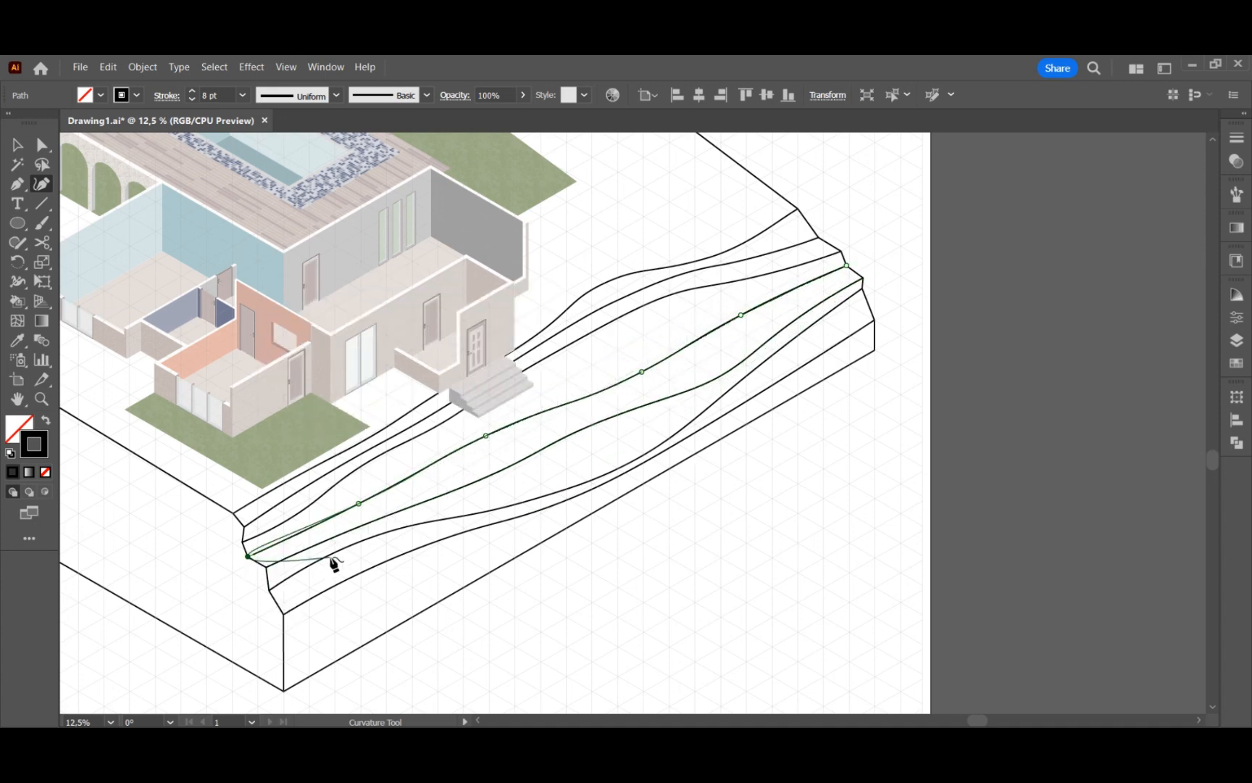
key("v")
left_click(270, 519)
- Hide the house artwork layers to isolate the terrain linework
scroll(784, 568, "down", 2)
left_click_drag(784, 568, 888, 638)
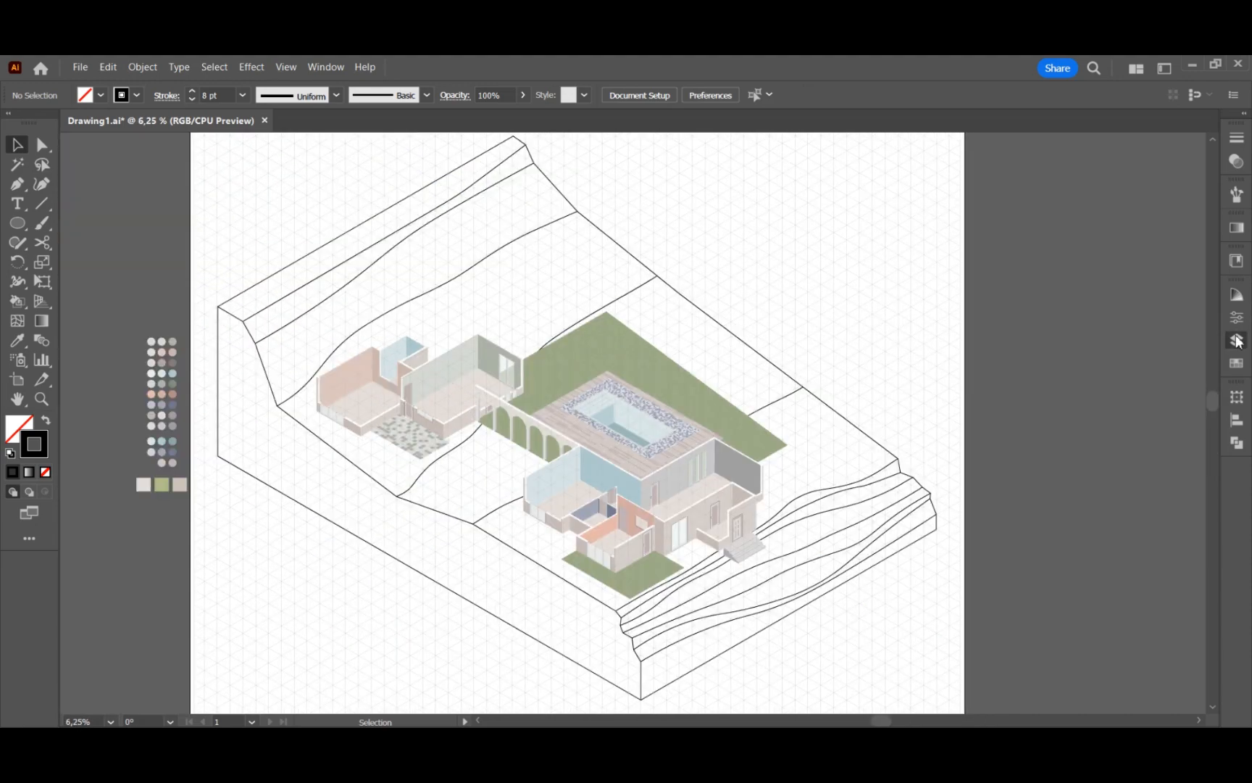
left_click(1235, 340)
left_click(909, 592)
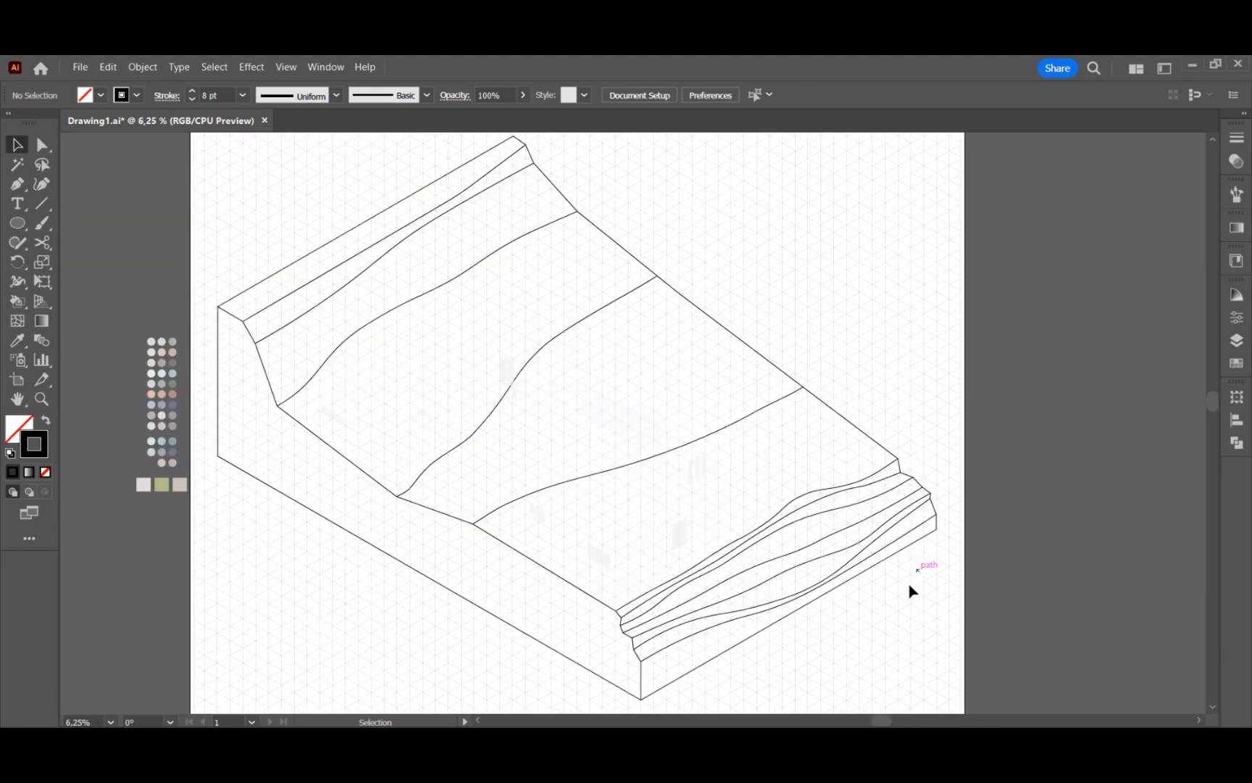
- Select the inner contour lines across the terrain and set their stroke weight to 5 pt
scroll(909, 592, "down", 1)
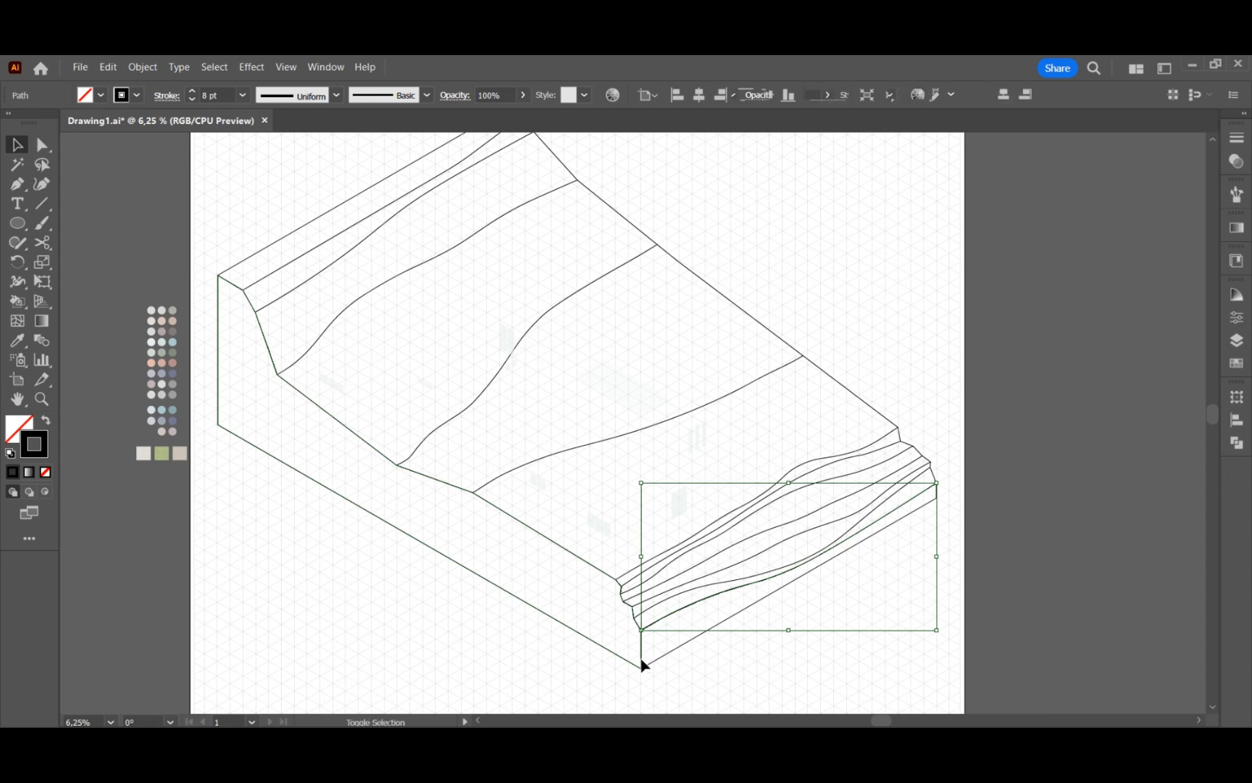
left_click(900, 441)
scroll(531, 280, "up", 1)
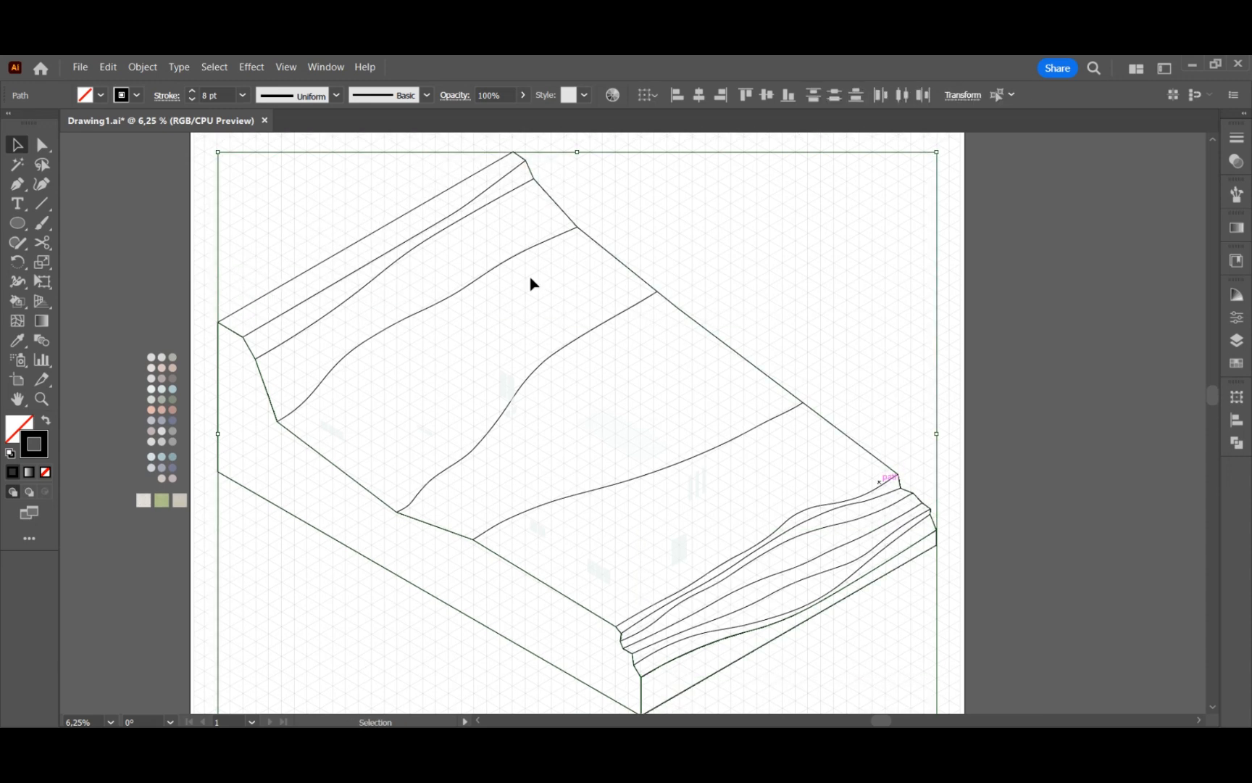
left_click_drag(308, 286, 359, 371)
left_click(515, 398, "shift")
left_click(727, 441, "shift")
left_click_drag(653, 660, 689, 579)
left_click(242, 95)
left_click(262, 241)
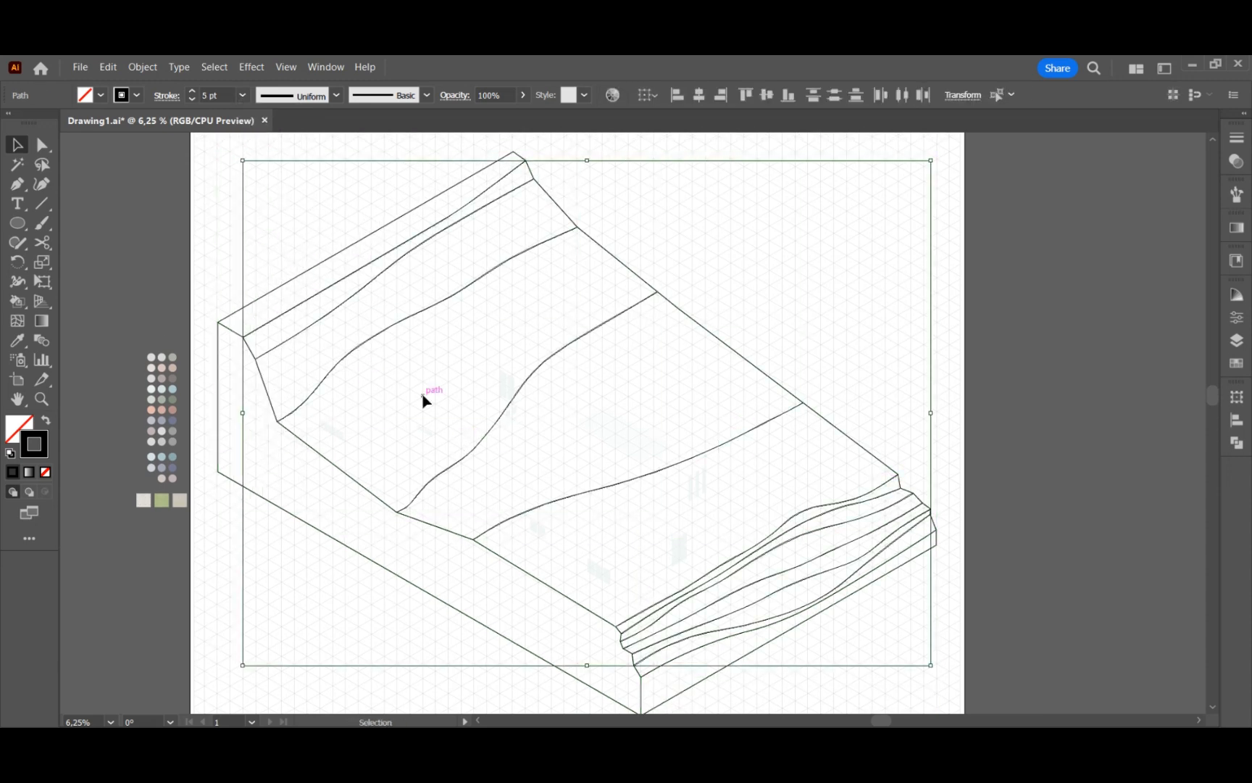
- Apply a heavier stroke weight to the lowest contour above the terrain block's front face
left_click(424, 396)
scroll(464, 410, "down", 3)
left_click(726, 592)
left_click(242, 95)
left_click(262, 313)
mouse_move(808, 694)
left_mouse_down()
mouse_move(214, 184)
mouse_move(323, 290)
left_mouse_up()
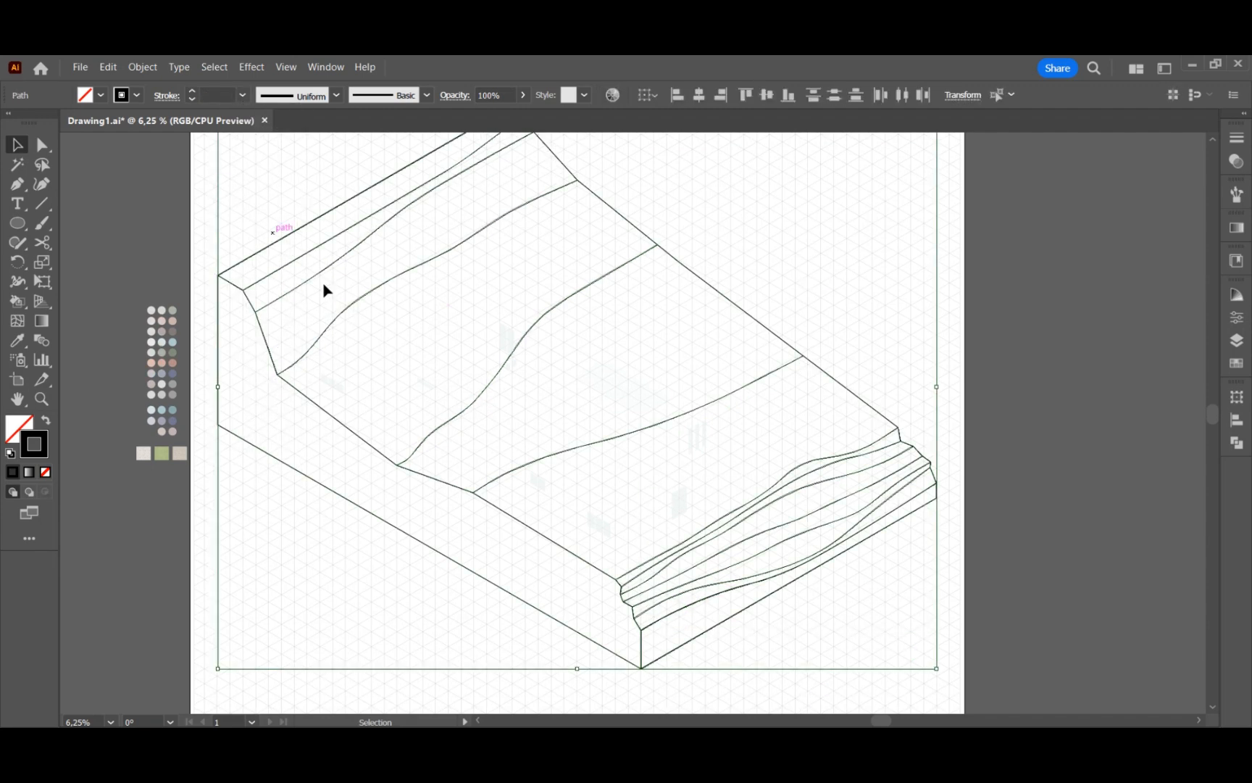
left_click(516, 408)
- Paste the green swatch group and place it beside the existing colour palette outside the artboard
scroll(515, 408, "up", 1)
key("ctrl+v")
left_click_drag(638, 416, 120, 389)
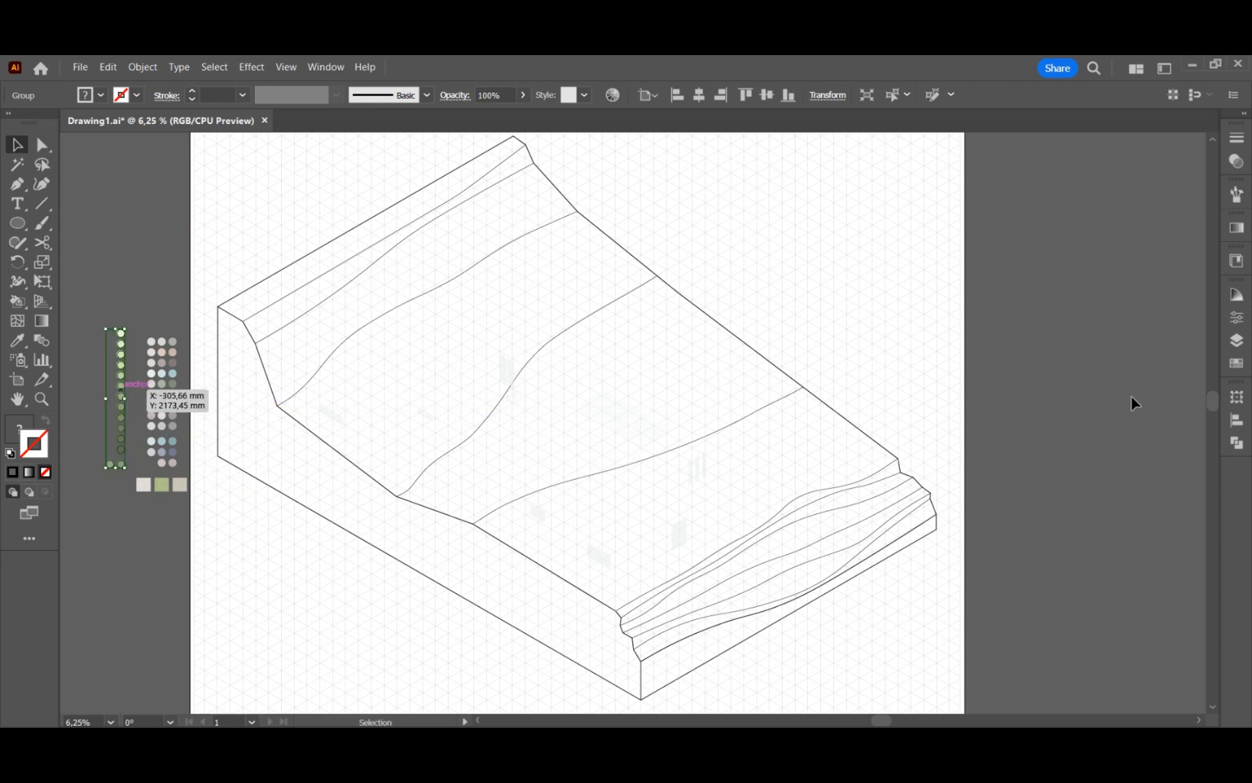
- Select all the terrain outlines and contour lines and group them
key("F7")
left_click_drag(1205, 495, 1204, 409)
left_click(1053, 409)
left_click_drag(947, 675, 227, 180)
right_click(387, 326)
left_click(461, 480)
- Copy the grouped terrain linework, paste it in front, and hide and lock the upper copy in the topography layer
right_click(510, 492)
left_click(576, 171)
right_click(581, 373)
mouse_move(649, 432)
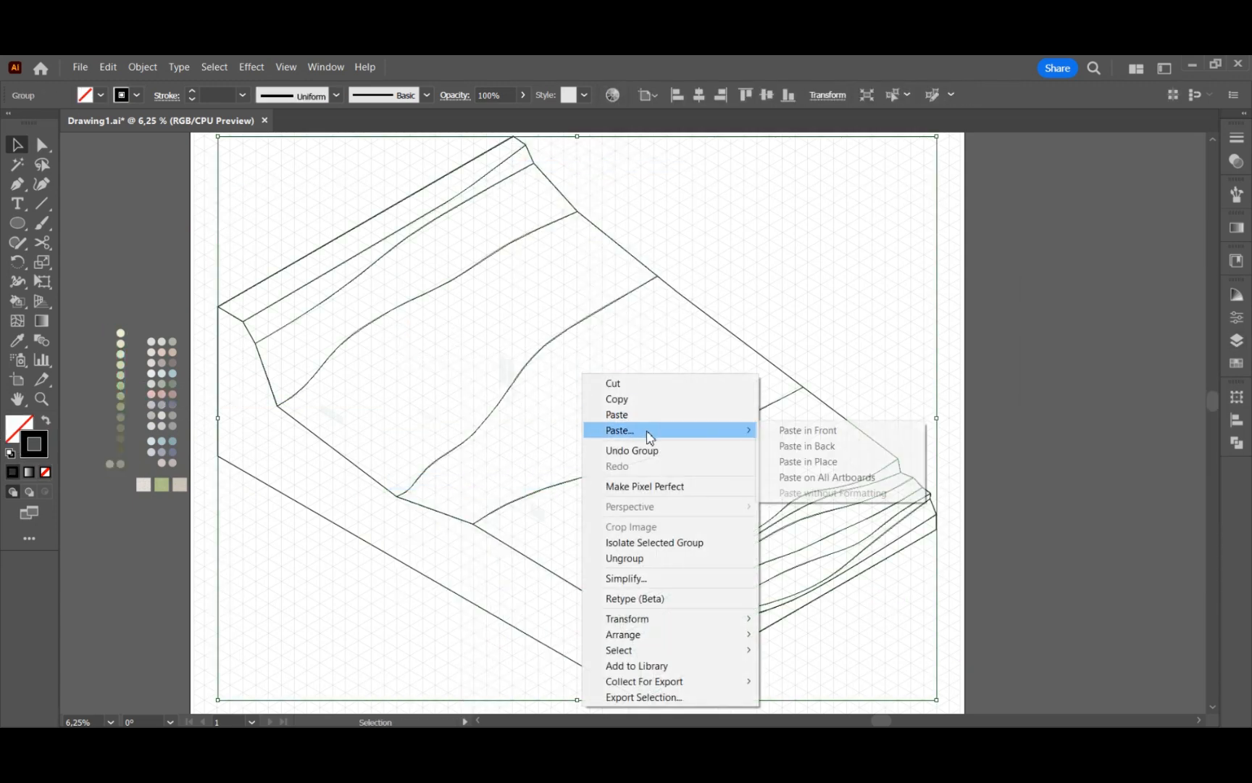
left_click(806, 429)
left_click(1235, 340)
left_click(1074, 494)
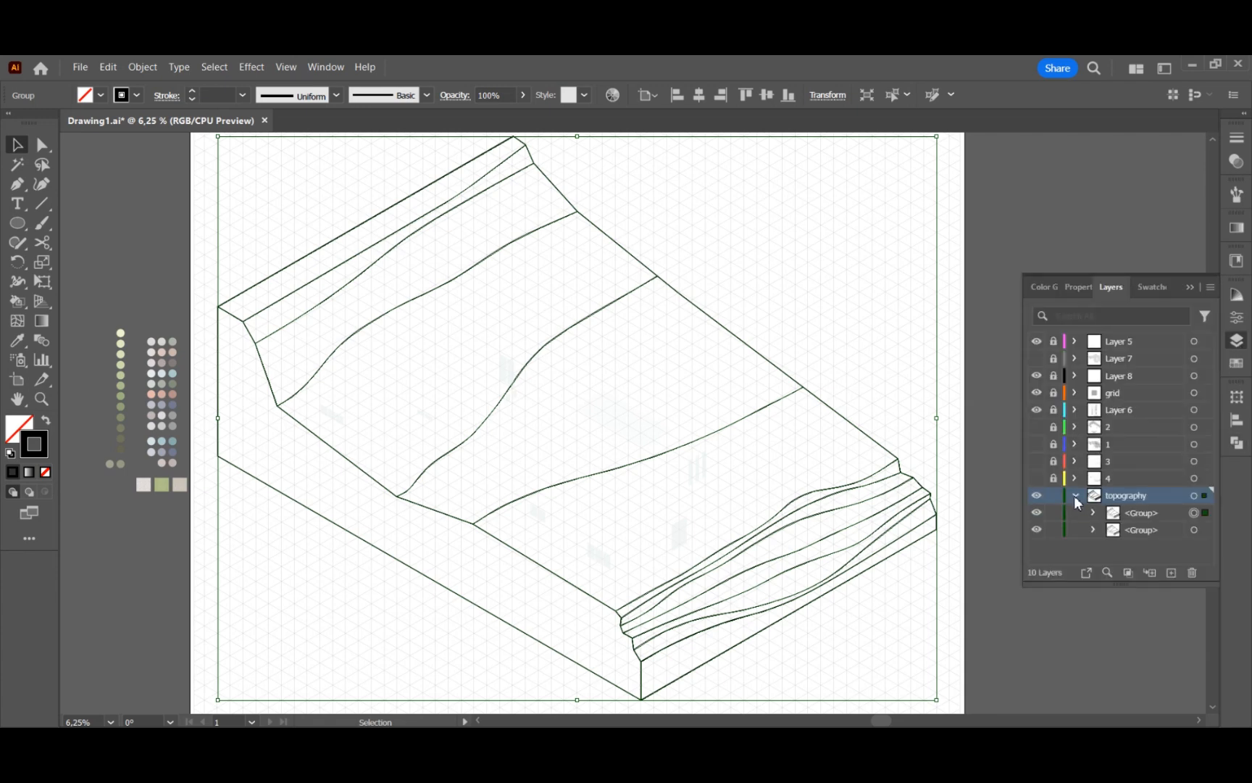
- Turn the visible terrain linework into a Live Paint group and fill its two vertical side faces with the two grey-green swatches
left_click(696, 515)
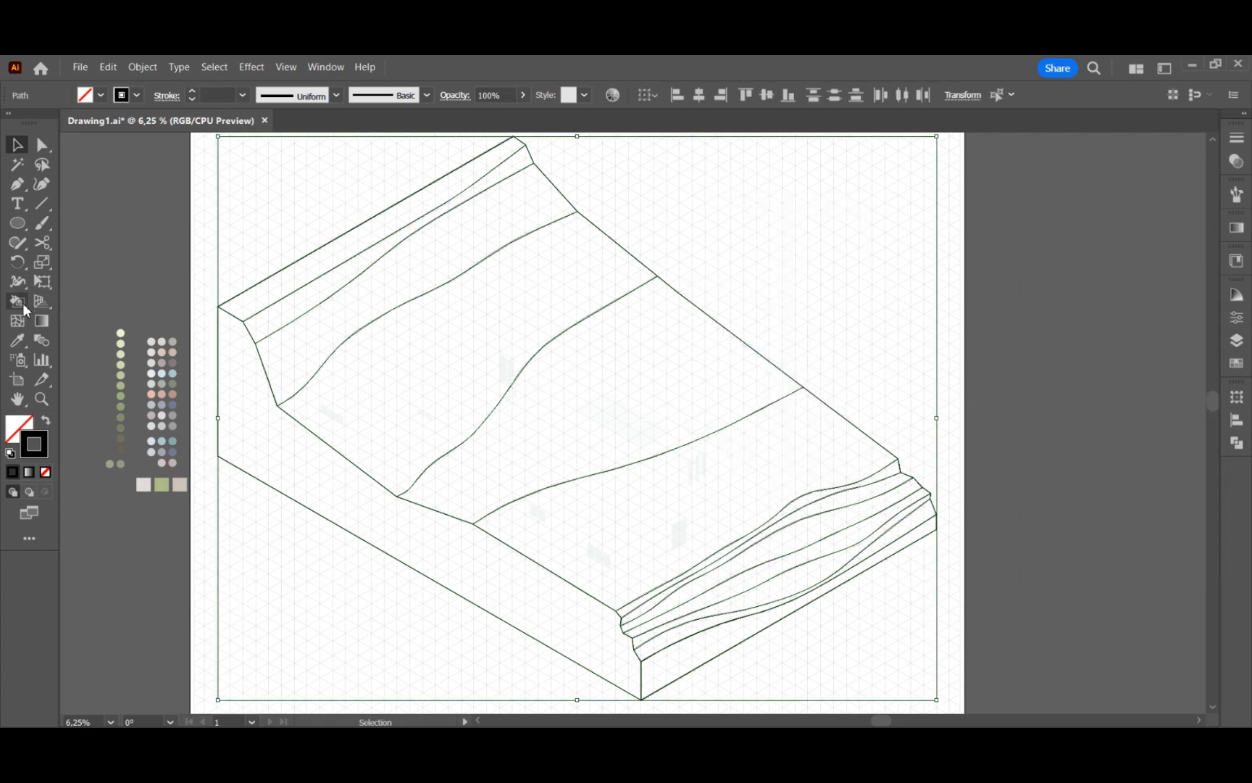
left_click(20, 303)
left_click(120, 463, "alt")
left_click(507, 587)
left_click(110, 463, "alt")
left_click(682, 659)
scroll(456, 605, "up", 1)
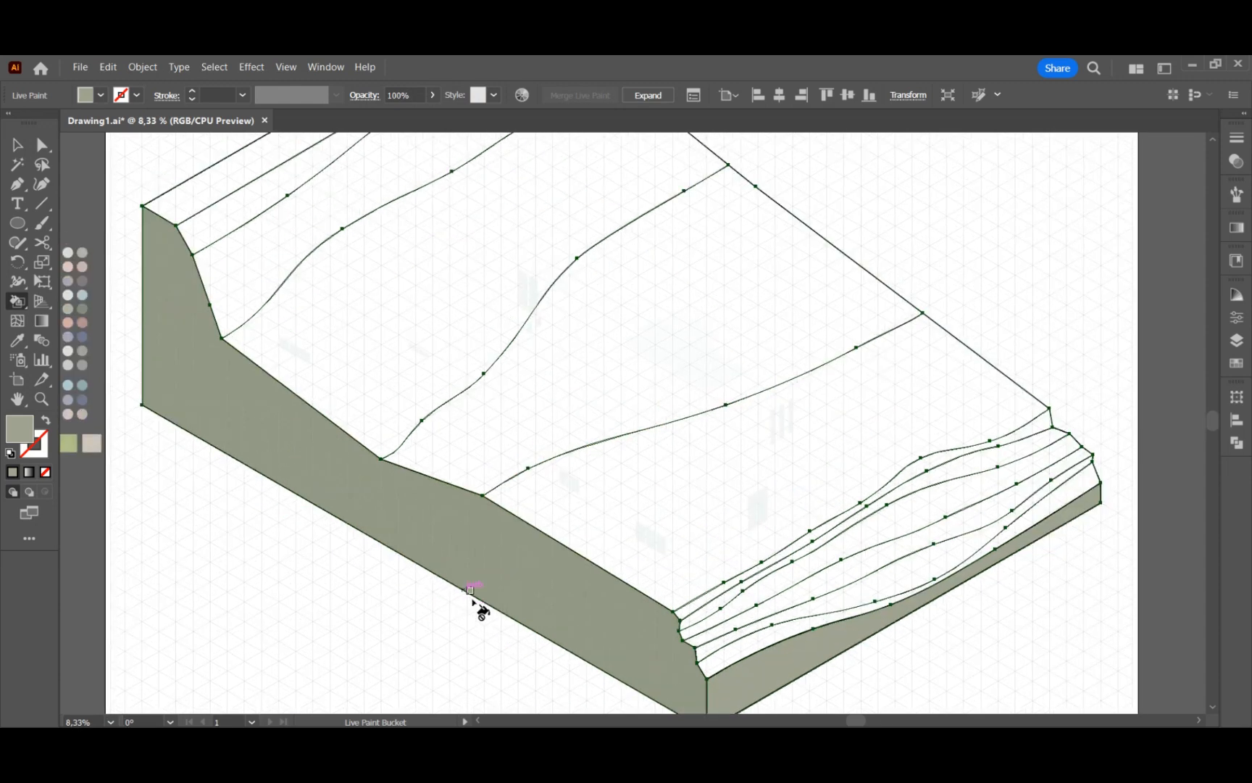
left_click_drag(409, 615, 520, 648)
left_click(124, 276, "alt")
left_click(283, 237)
left_click(124, 288, "alt")
left_click(312, 265)
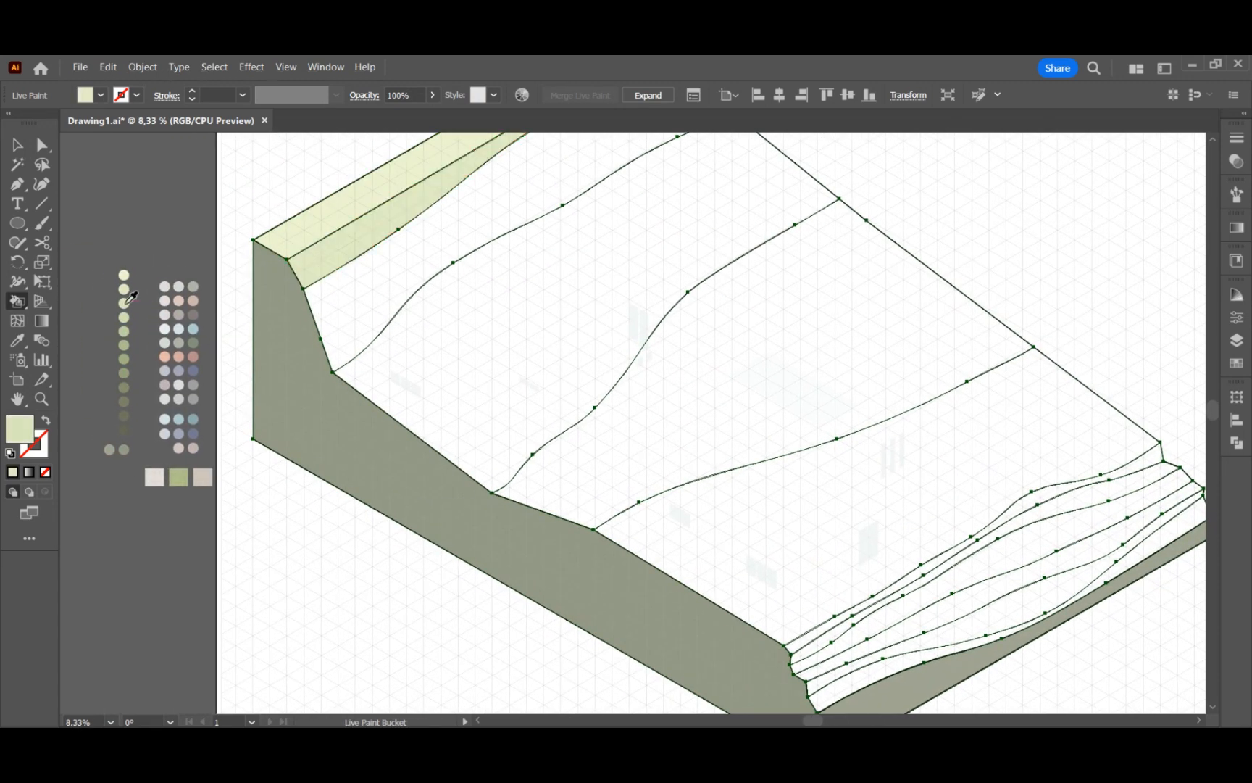
left_click(125, 303, "alt")
left_click(406, 276)
key("ctrl+z")
key("ctrl+z")
key("ctrl+z")
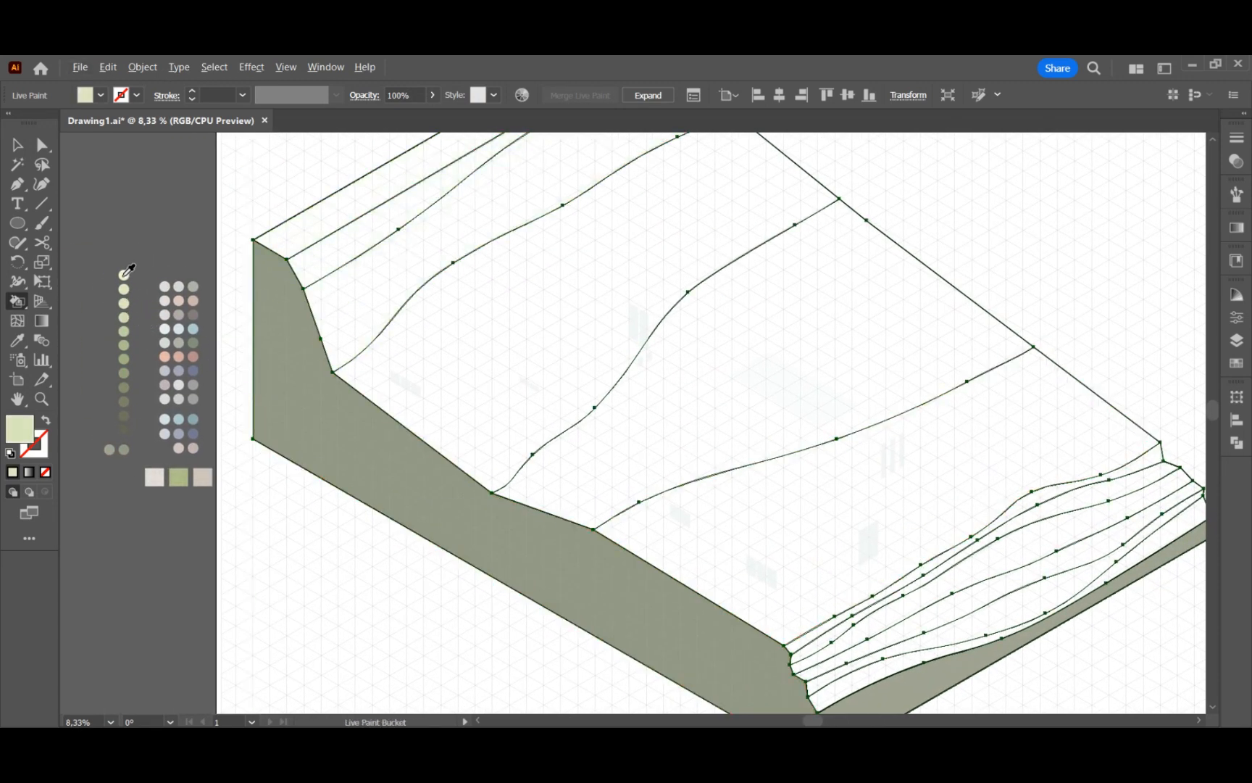
- Fill the five uppermost terrain bands with the five lightest greens in order, going darker down the slope
left_click(124, 274, "alt")
left_click(290, 239)
left_click(124, 288, "alt")
left_click(305, 266)
left_click(124, 303, "alt")
left_click(333, 304)
left_click(125, 317, "alt")
left_click(450, 341)
left_click(125, 331, "alt")
left_click(599, 437)
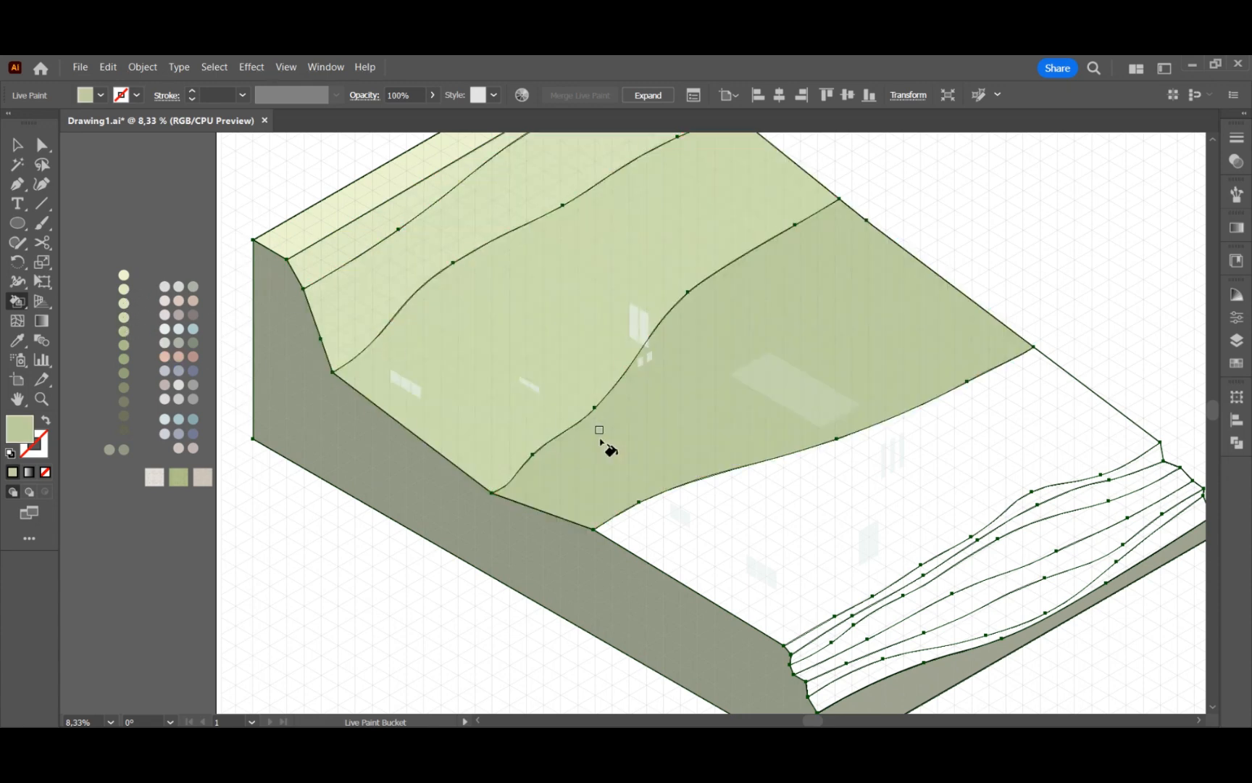
- Fill the large lower terrain band and the thin strip below it with the following mid-green swatches
left_click(124, 345, "alt")
left_click(681, 522)
scroll(167, 326, "down", 1)
left_click(124, 344, "alt")
left_click(992, 510)
scroll(166, 394, "down", 1)
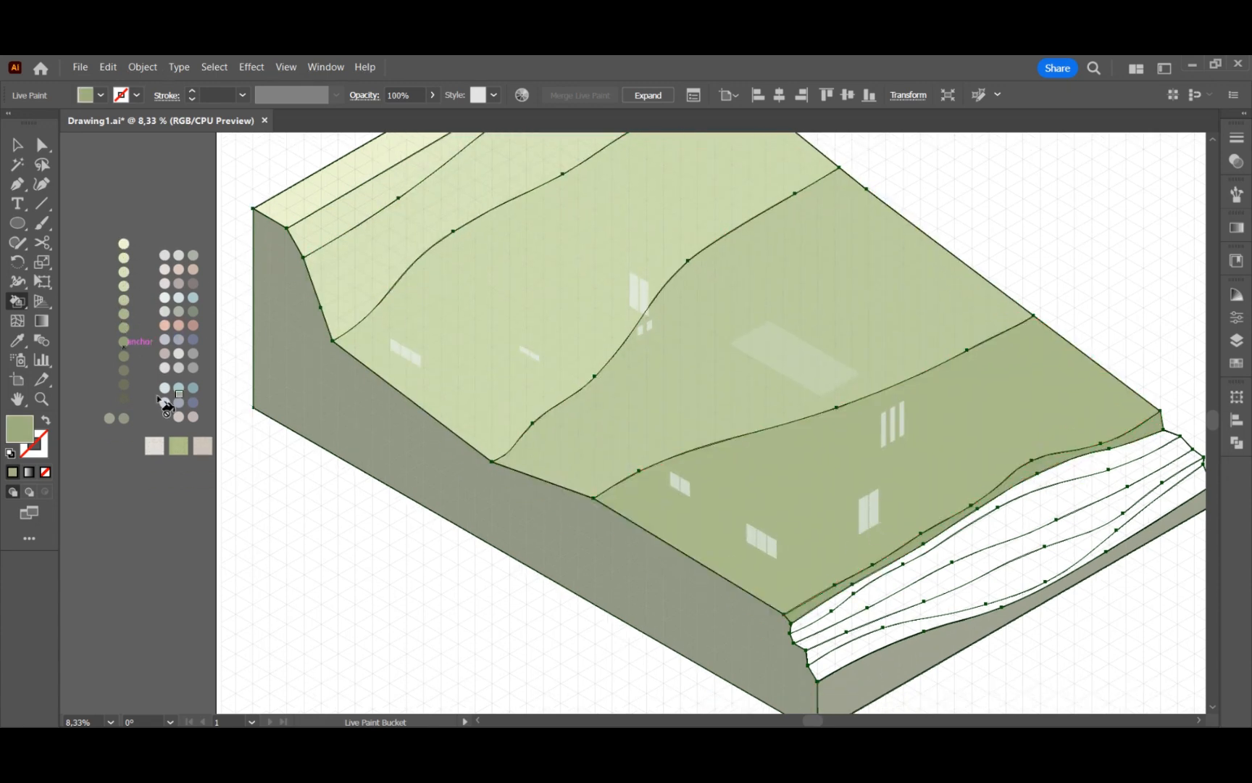
- Fill the remaining contour strips on the lower slope with the dark greens, starting with the darkest on the lowest strip
left_click(124, 398, "alt")
left_click(855, 650)
left_click(124, 384, "alt")
left_click(886, 622)
left_click(124, 369, "alt")
left_click(855, 617)
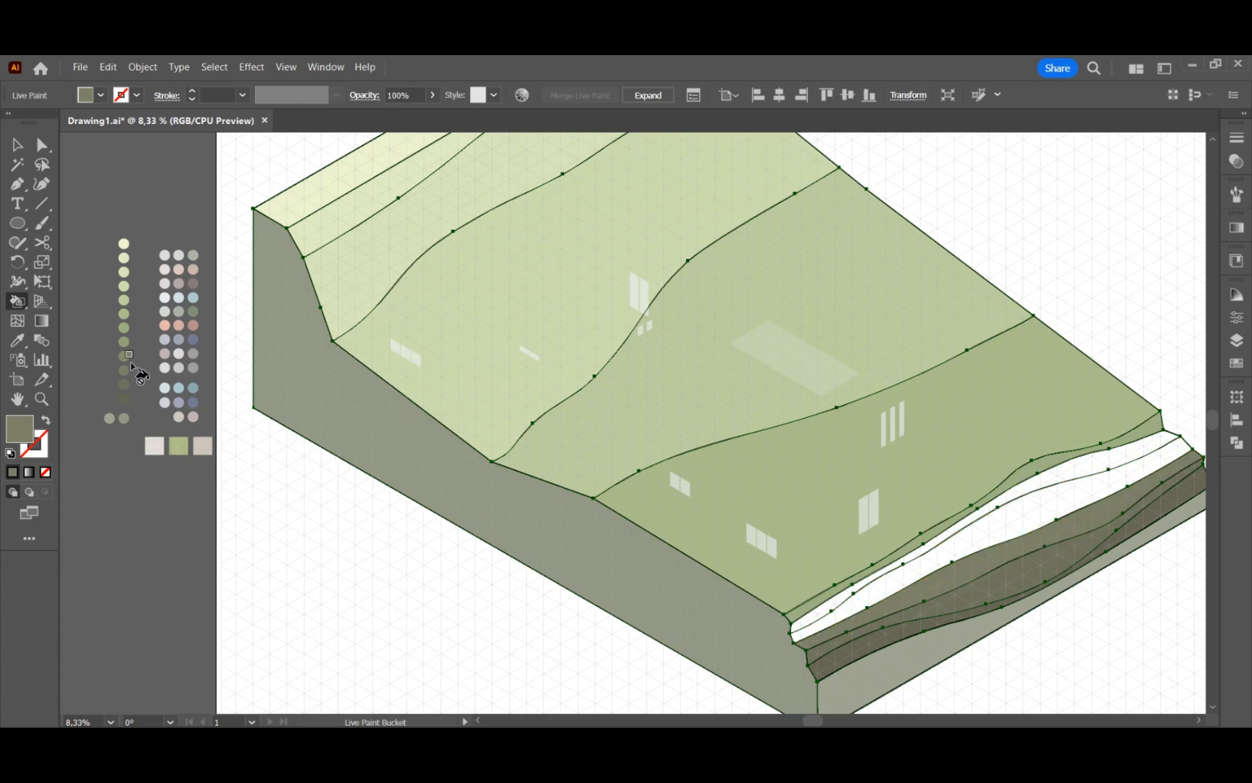
left_click(123, 356, "alt")
left_click(1015, 523)
left_click(124, 342, "alt")
left_click(1029, 486)
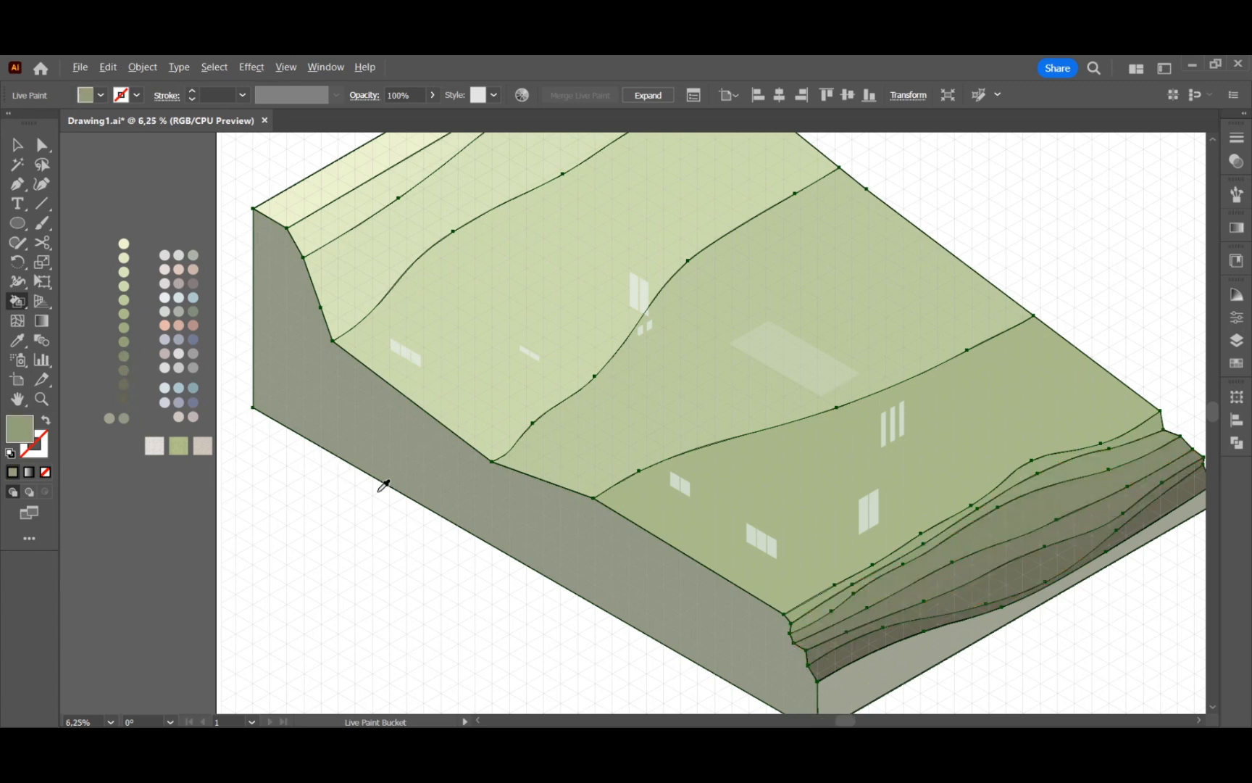
- Copy the terrain linework group, paste it in place, and put the copy beneath the Live Paint group in the topography layer
scroll(387, 497, "down", 1)
key("v")
left_click(948, 630)
left_click(1237, 340)
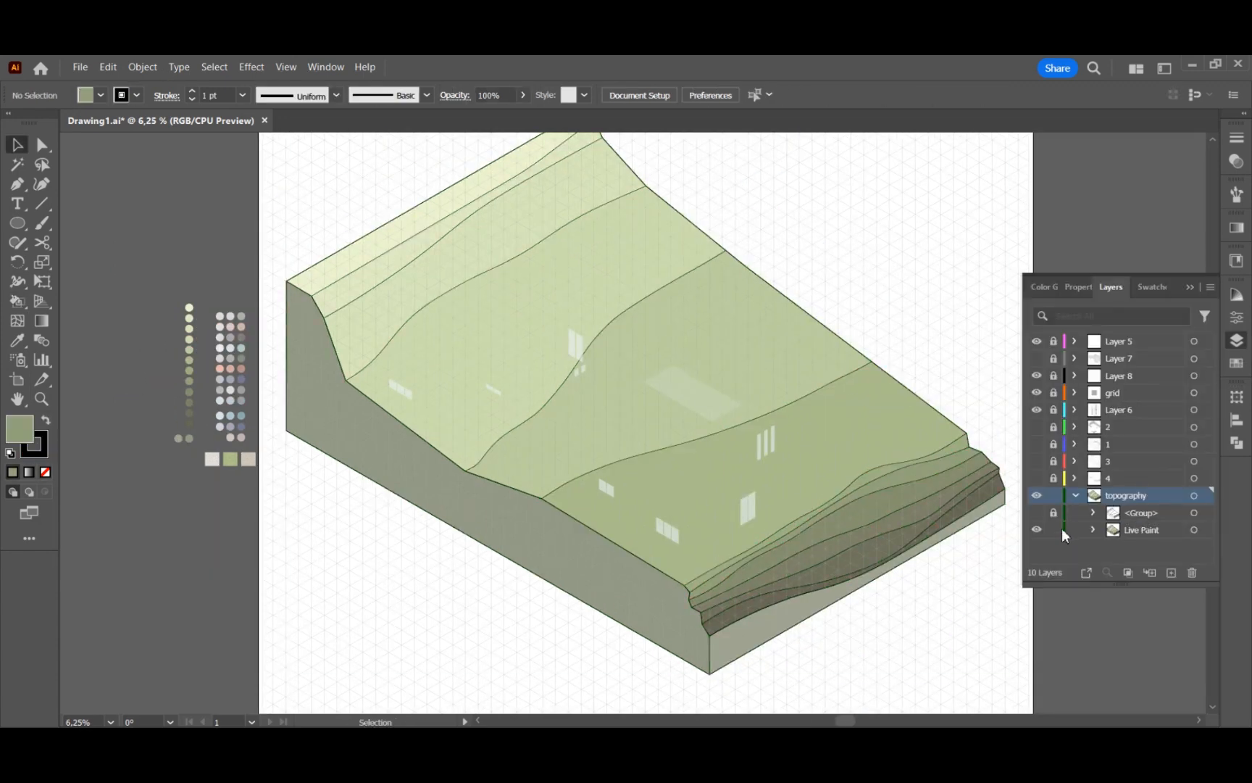
left_click(787, 484)
right_click(784, 484)
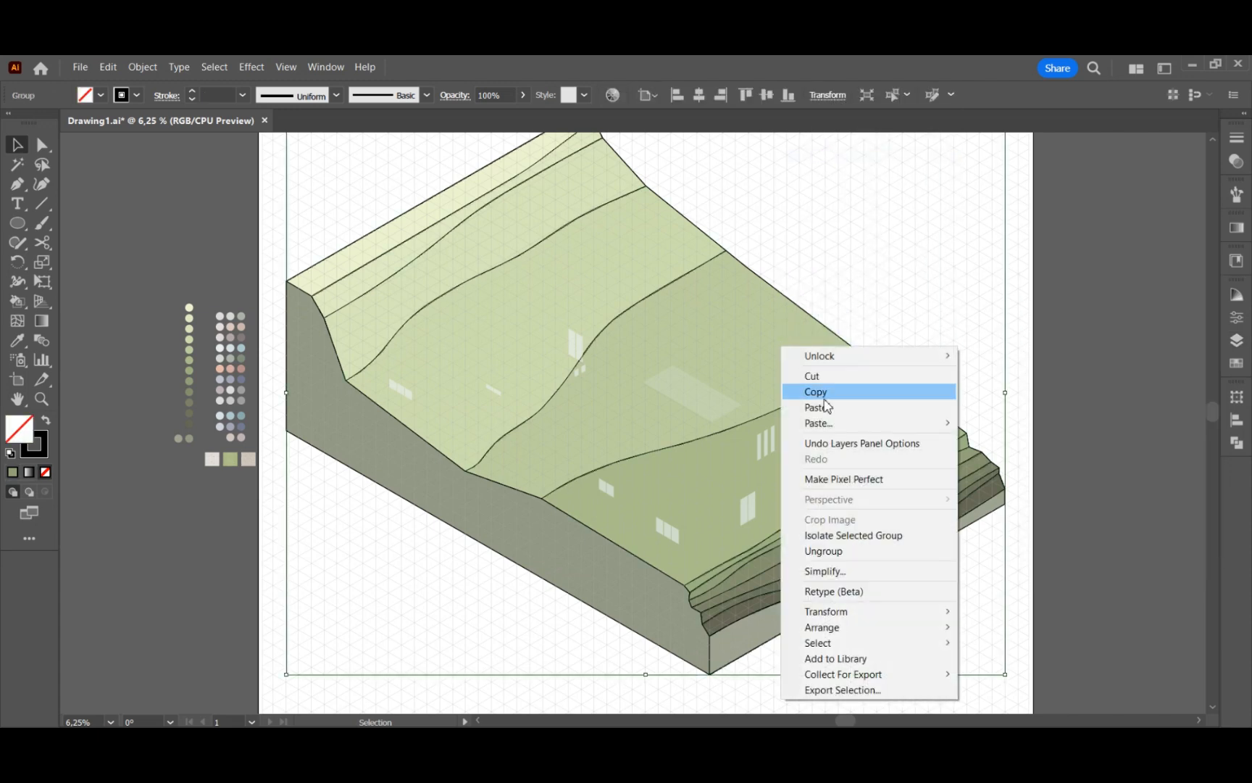
mouse_move(826, 424)
left_click(997, 457)
left_click(1235, 342)
left_click(1234, 342)
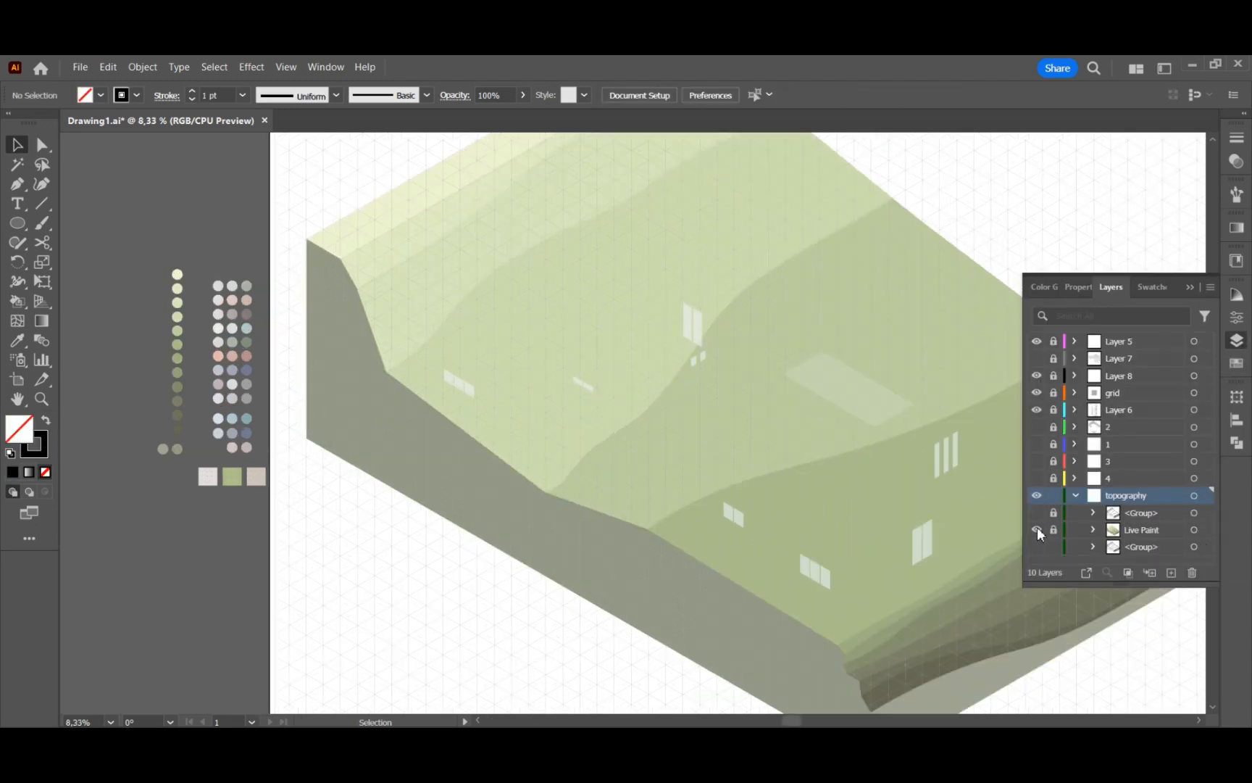
- Hide the coloured Live Paint group, then show and select the linework copy beneath it
left_click(1036, 529)
left_click(1037, 546)
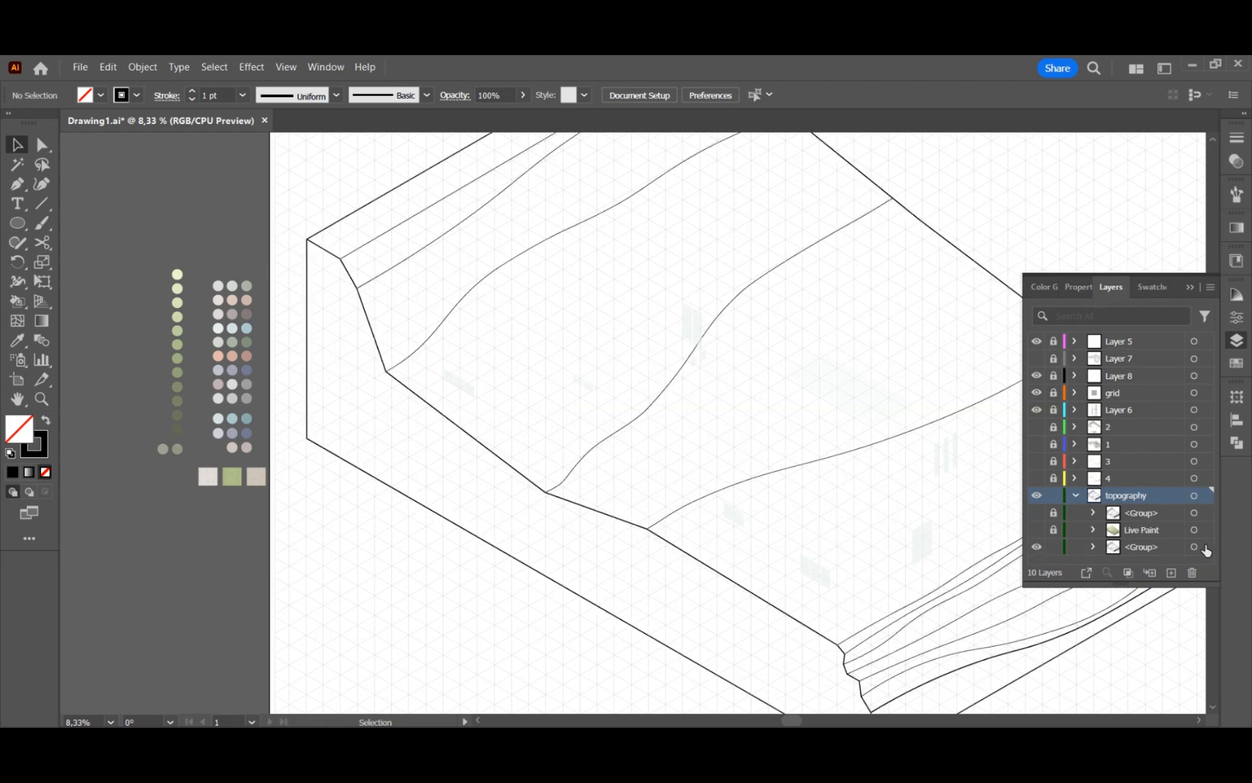
left_click(1204, 547)
- Fill every face of the linework copy with the green grass pattern using Live Paint and remove its stroke
left_click(18, 302)
left_click(233, 472)
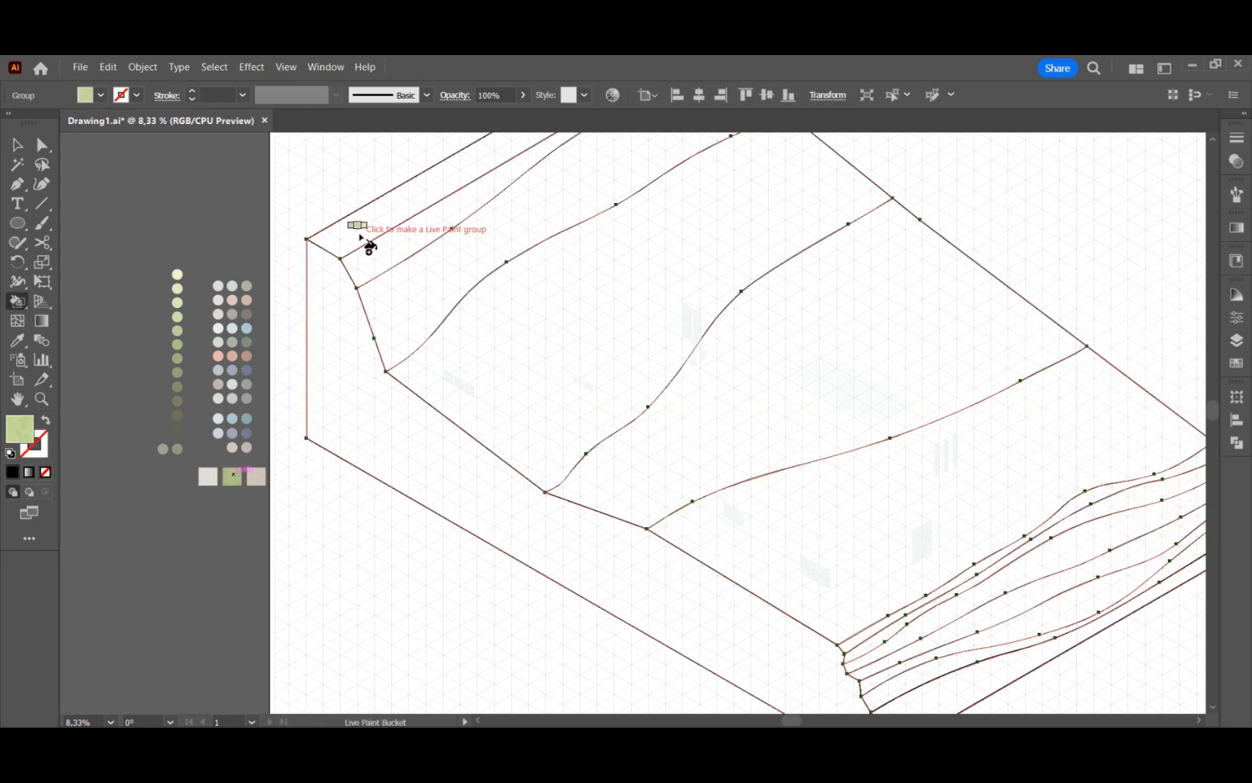
left_click(360, 235)
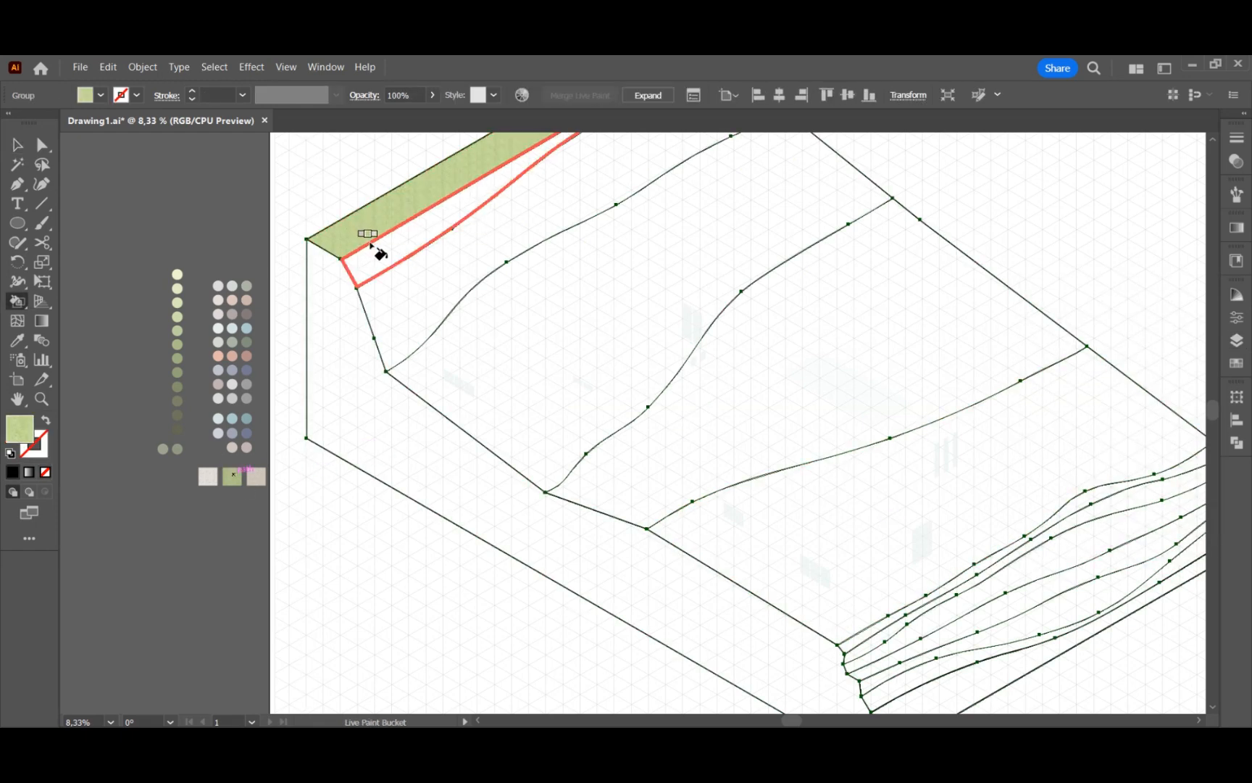
triple_click(760, 525)
left_click(35, 453)
left_click(1176, 473)
key("v")
left_click(512, 587)
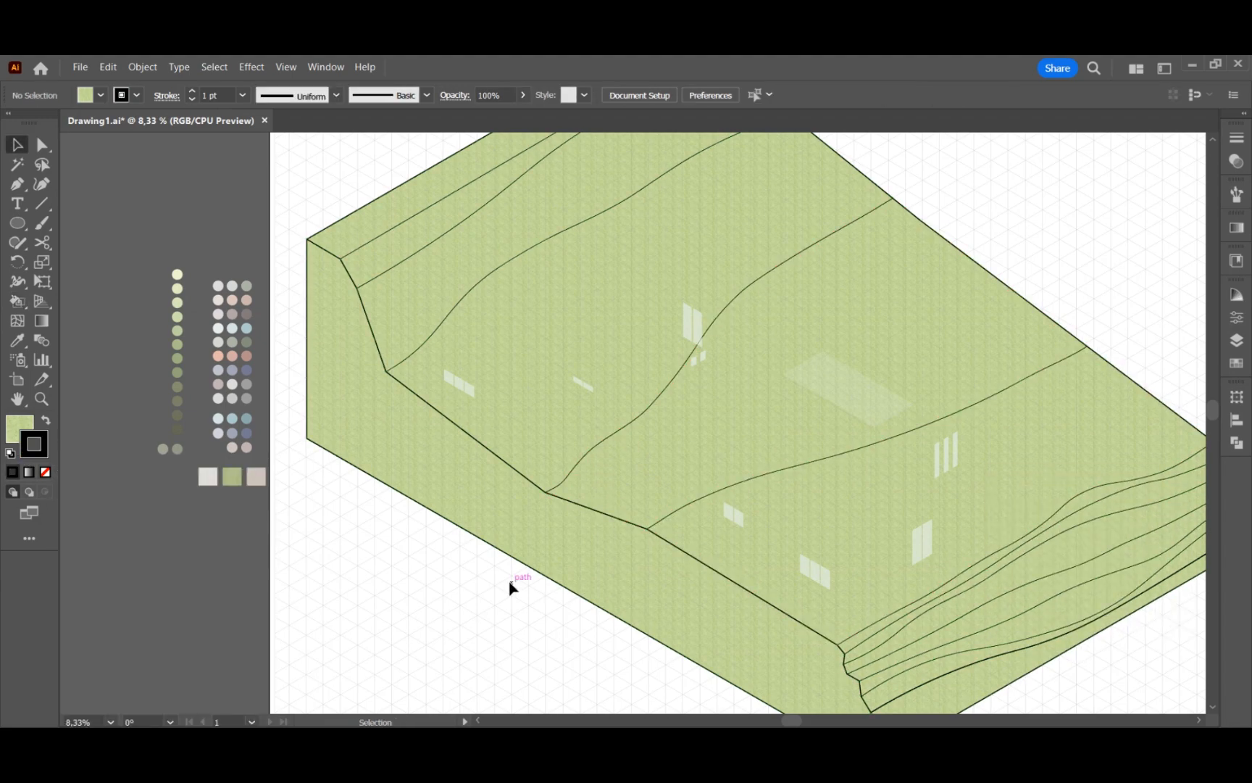
left_click(585, 506)
left_click(45, 471)
- Scale the grass pattern uniformly to 540%, transforming only the pattern and not the objects
left_click(143, 66)
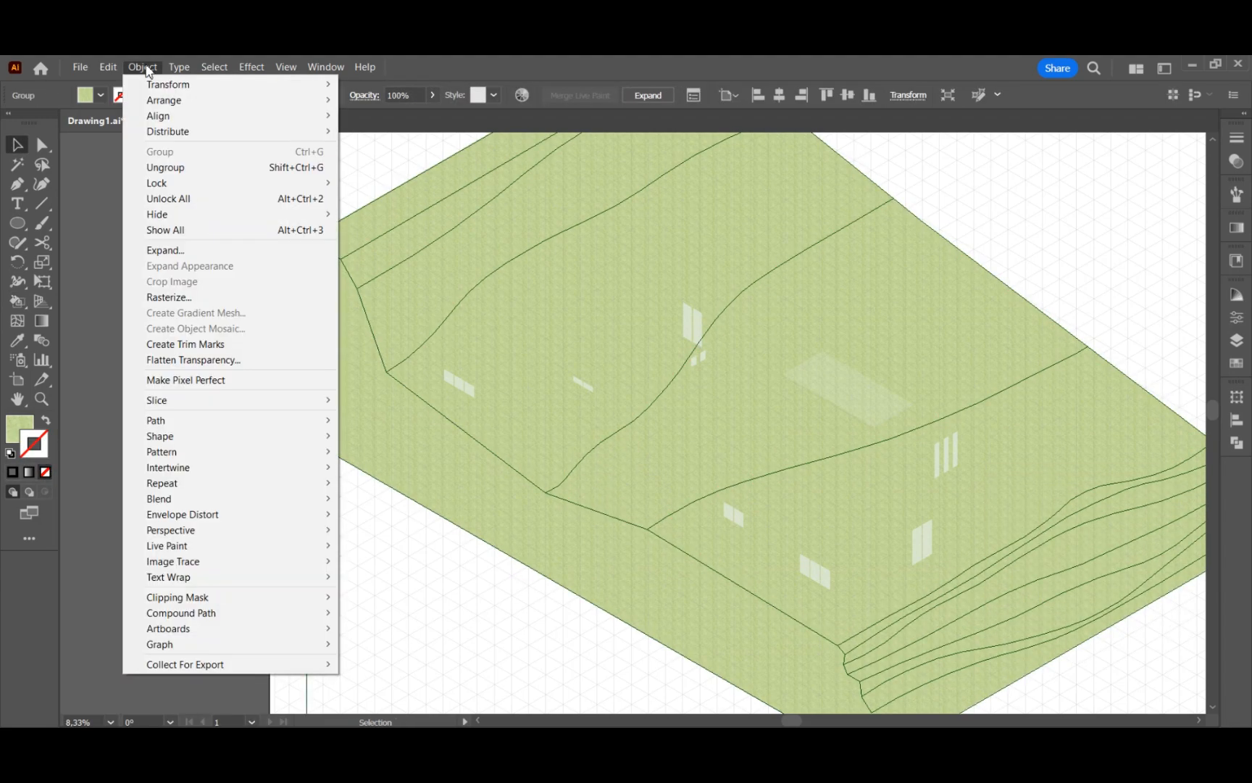
mouse_move(235, 87)
left_click(395, 145)
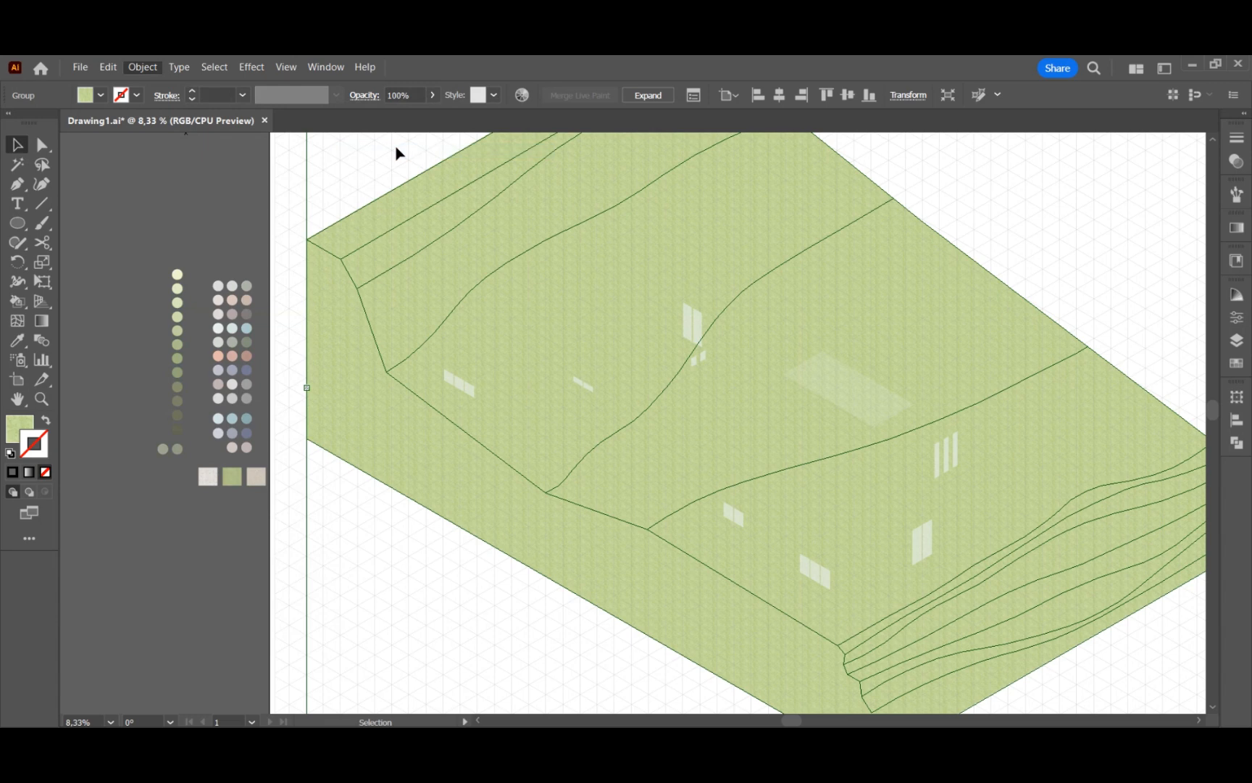
left_click(259, 290)
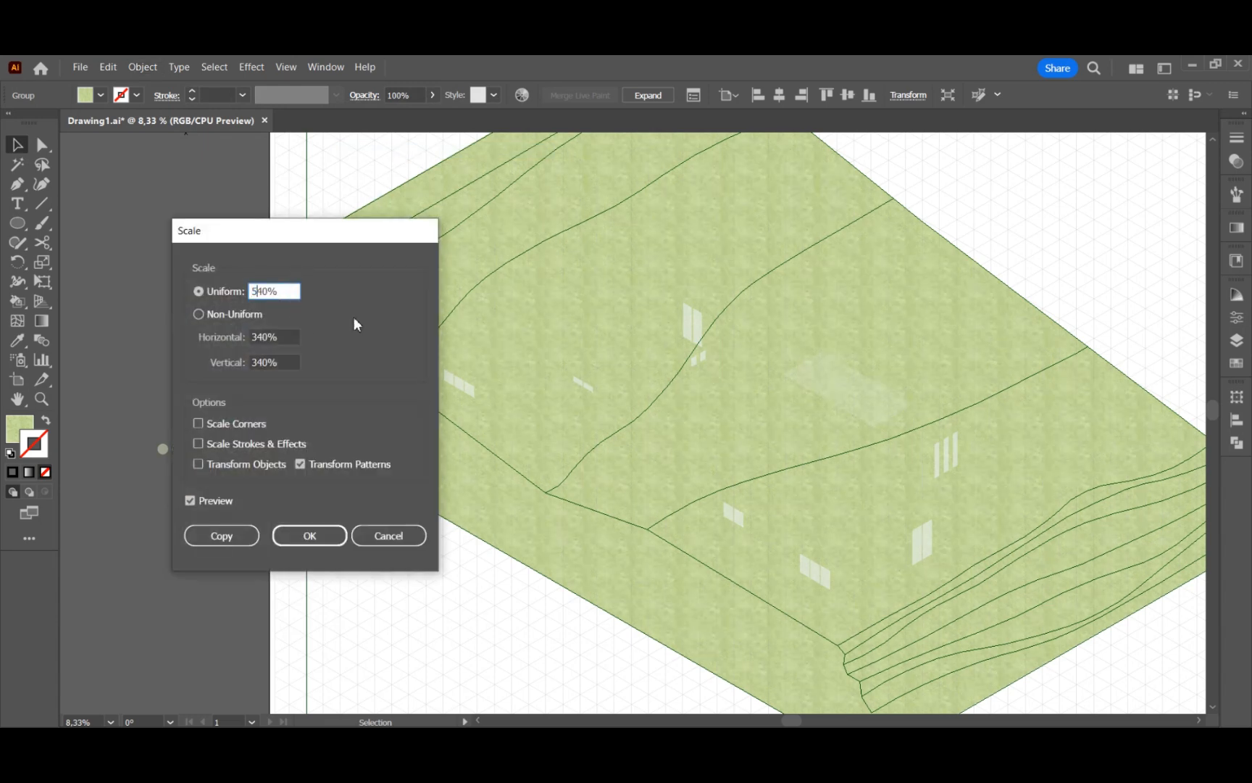
left_click(312, 536)
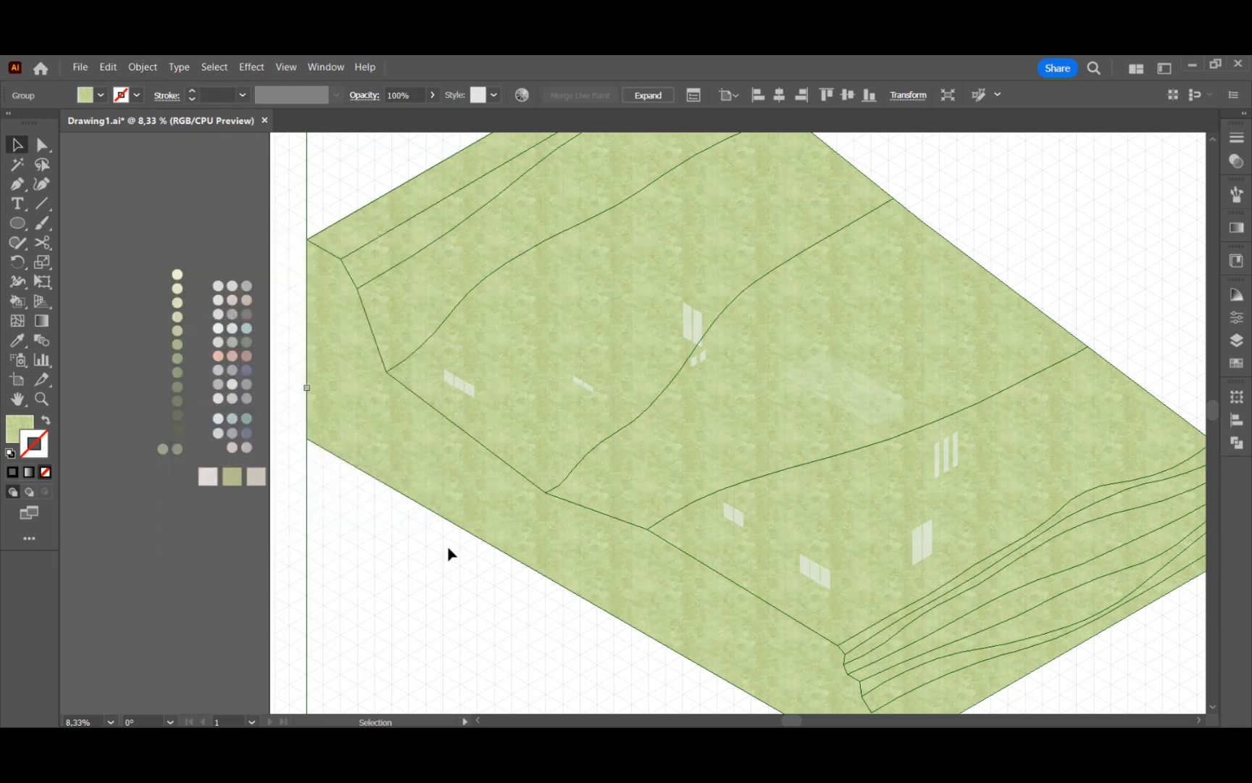
- Enlarge the grass pattern further with a second uniform Scale applied to the pattern only
left_click(142, 67)
mouse_move(168, 84)
left_click(385, 153)
left_click(330, 535)
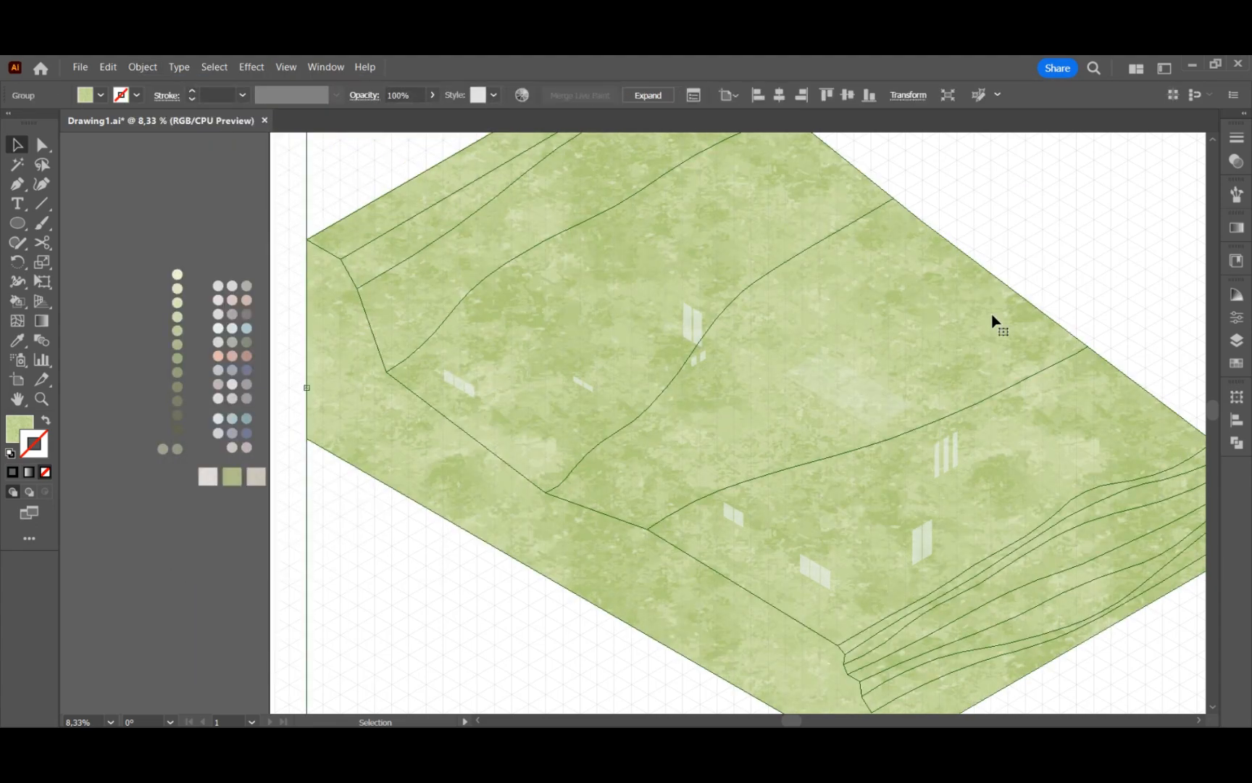
- Set the opacity of the grass-patterned group to 60%
left_click(1236, 161)
left_click(1168, 155)
type("60")
left_click(1194, 313)
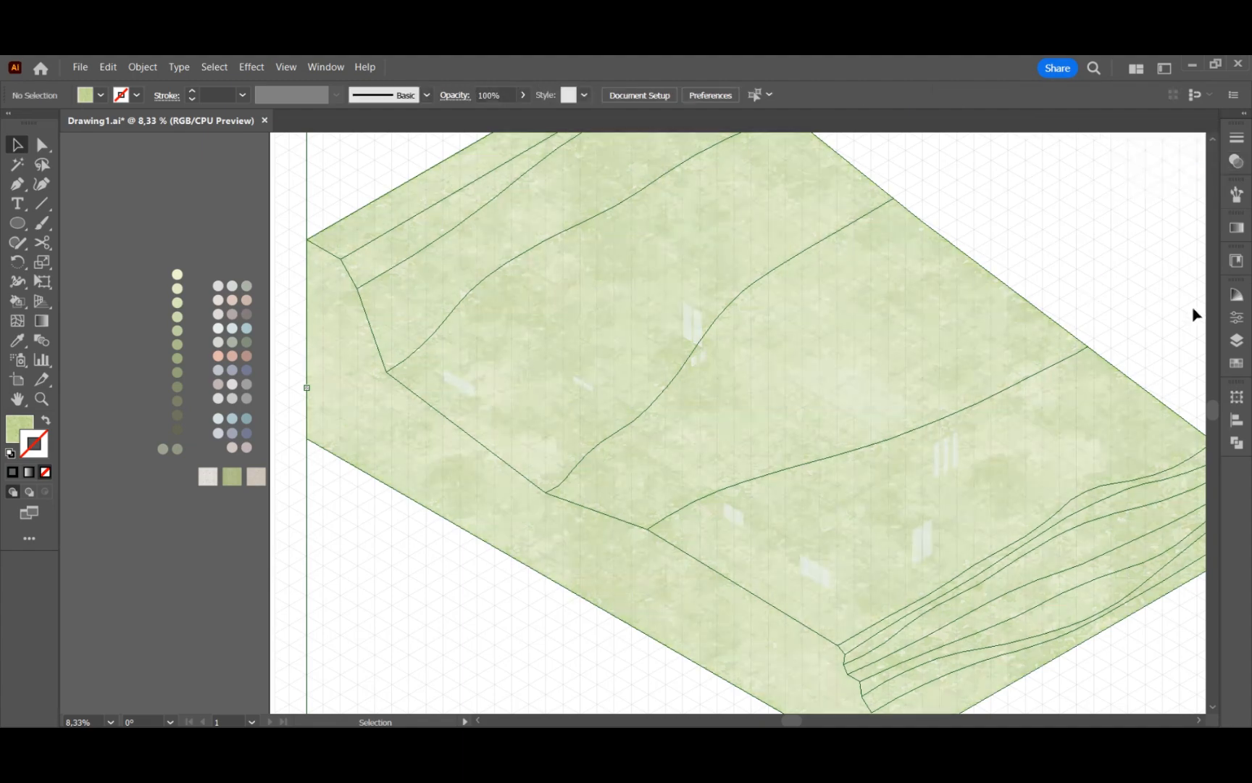
- Show and unlock the Live Paint colour group and set its opacity to 62%
left_click(1236, 340)
left_click(1037, 530)
left_click(1054, 530)
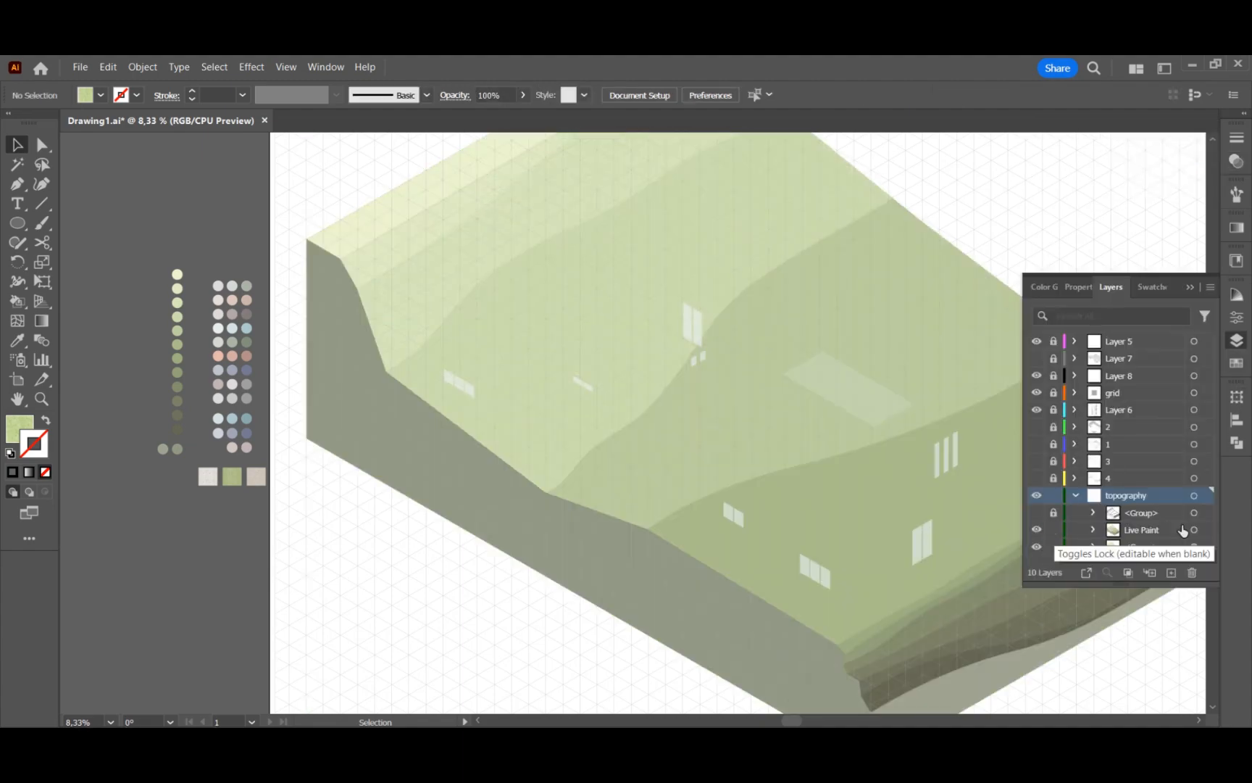
left_click(1194, 530)
left_click(1236, 160)
left_click(1137, 158)
type("62")
key("Return")
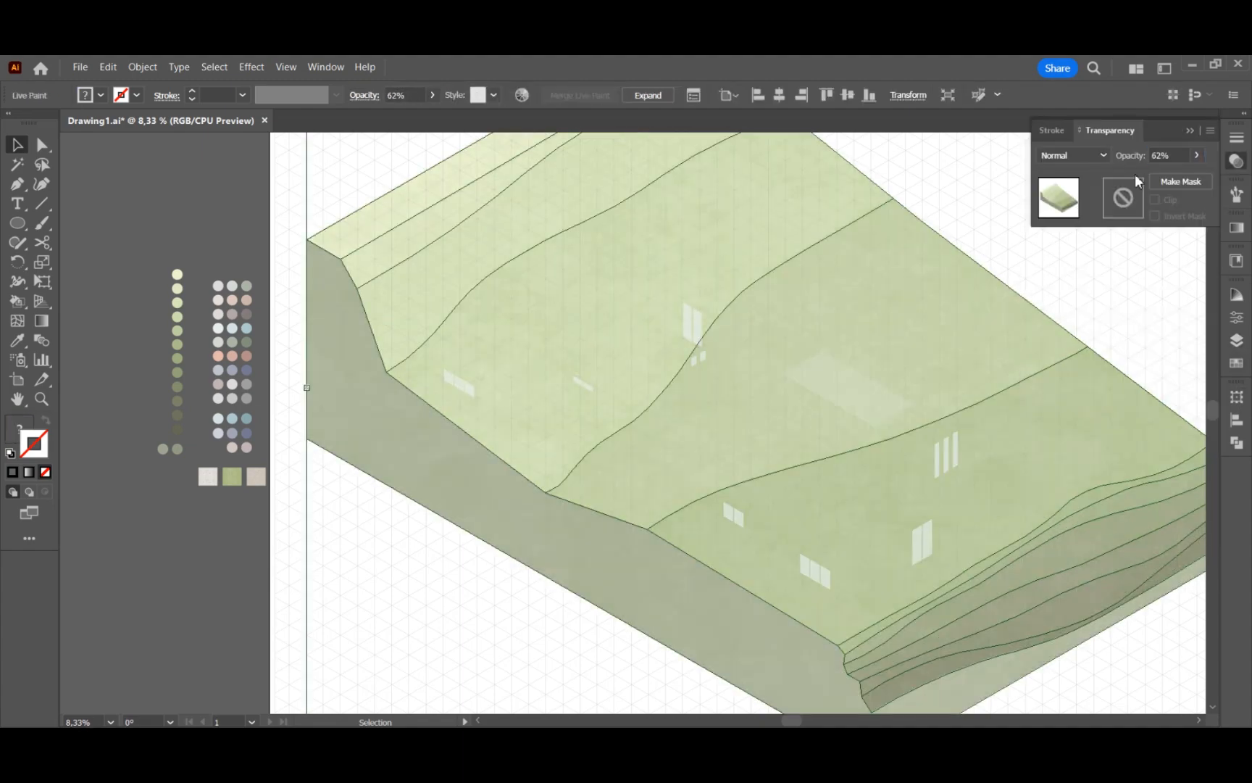
- Set the opacity of the grass-patterned group beneath the Live Paint group to 68%
left_click(1236, 339)
left_click(1197, 548)
left_click(1237, 161)
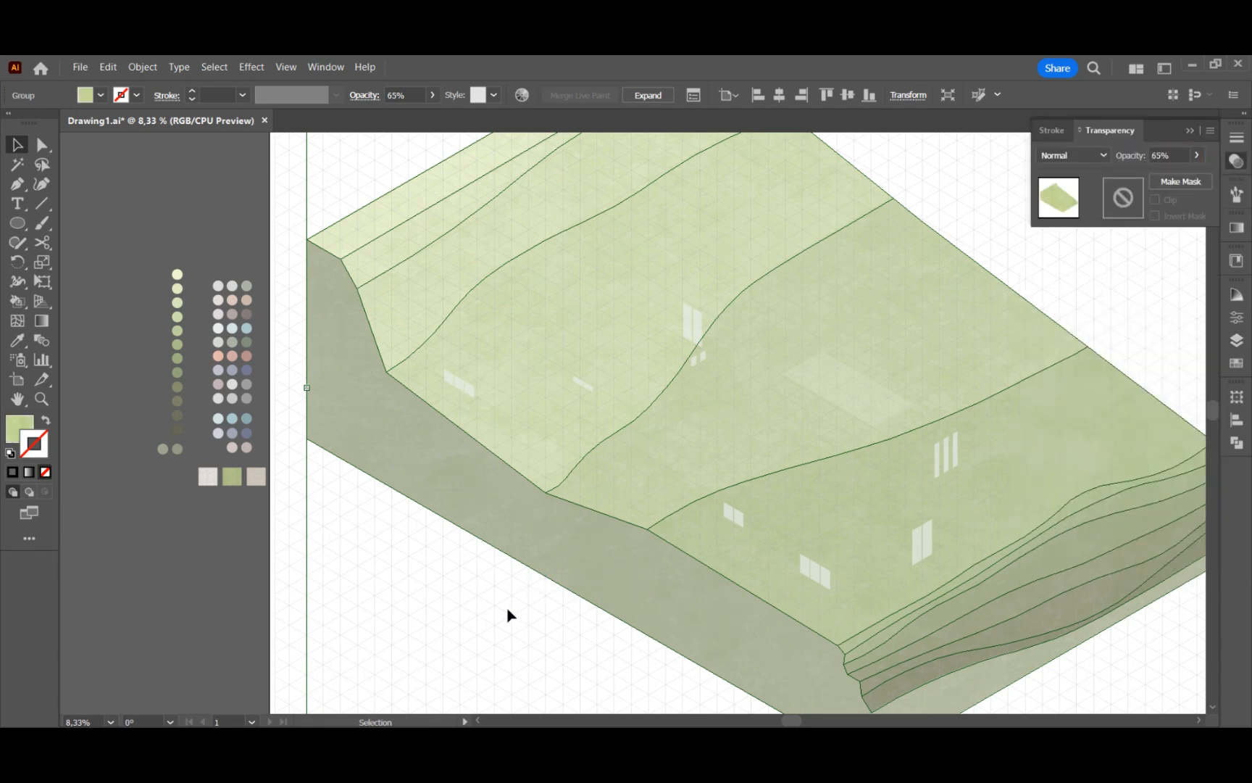
left_click(545, 629)
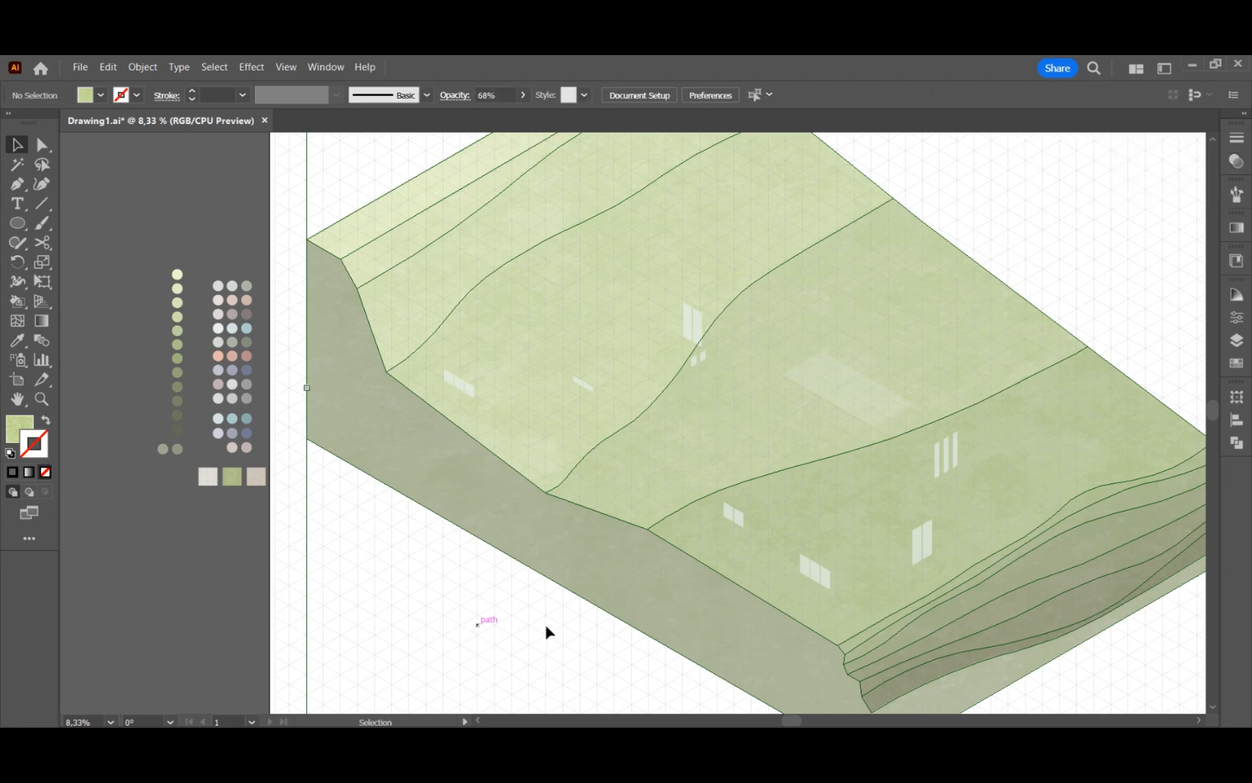
- Show the top terrain linework group and change its stroke colour to white
left_click(1236, 340)
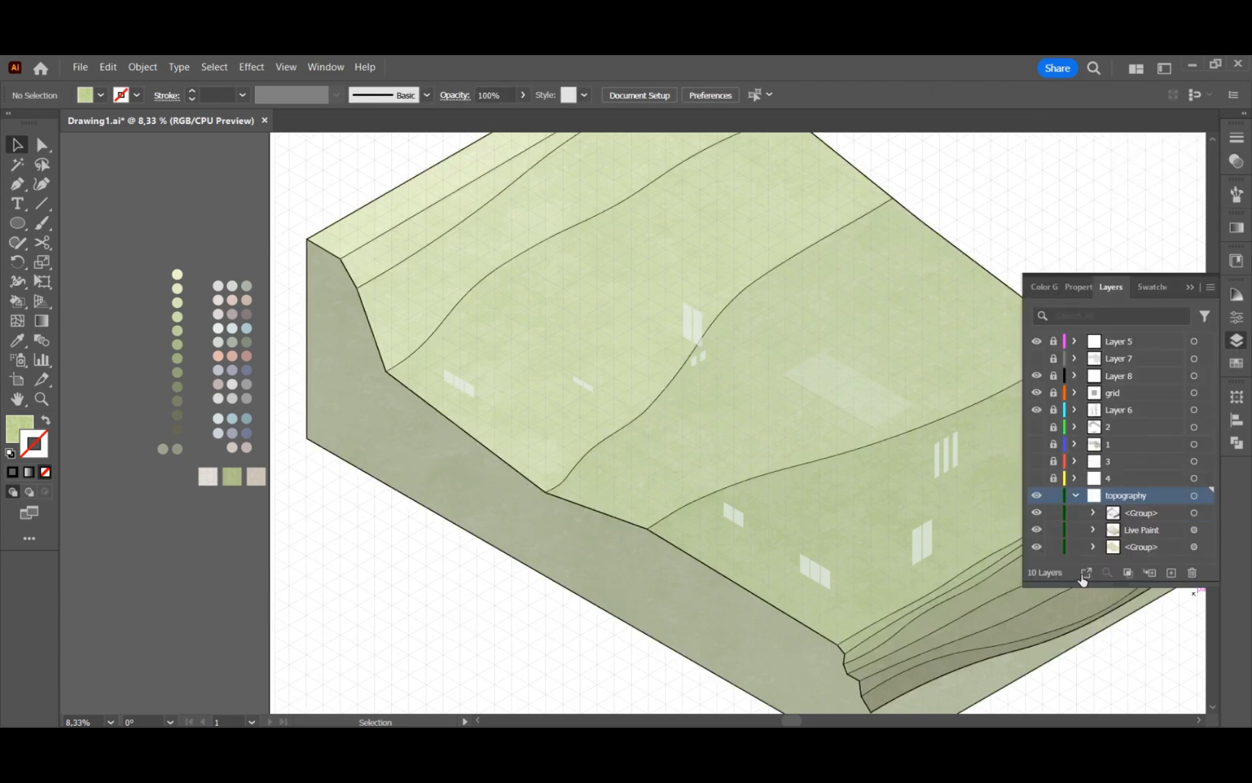
double_click(41, 445)
left_click_drag(217, 348, 188, 307)
left_click(580, 332)
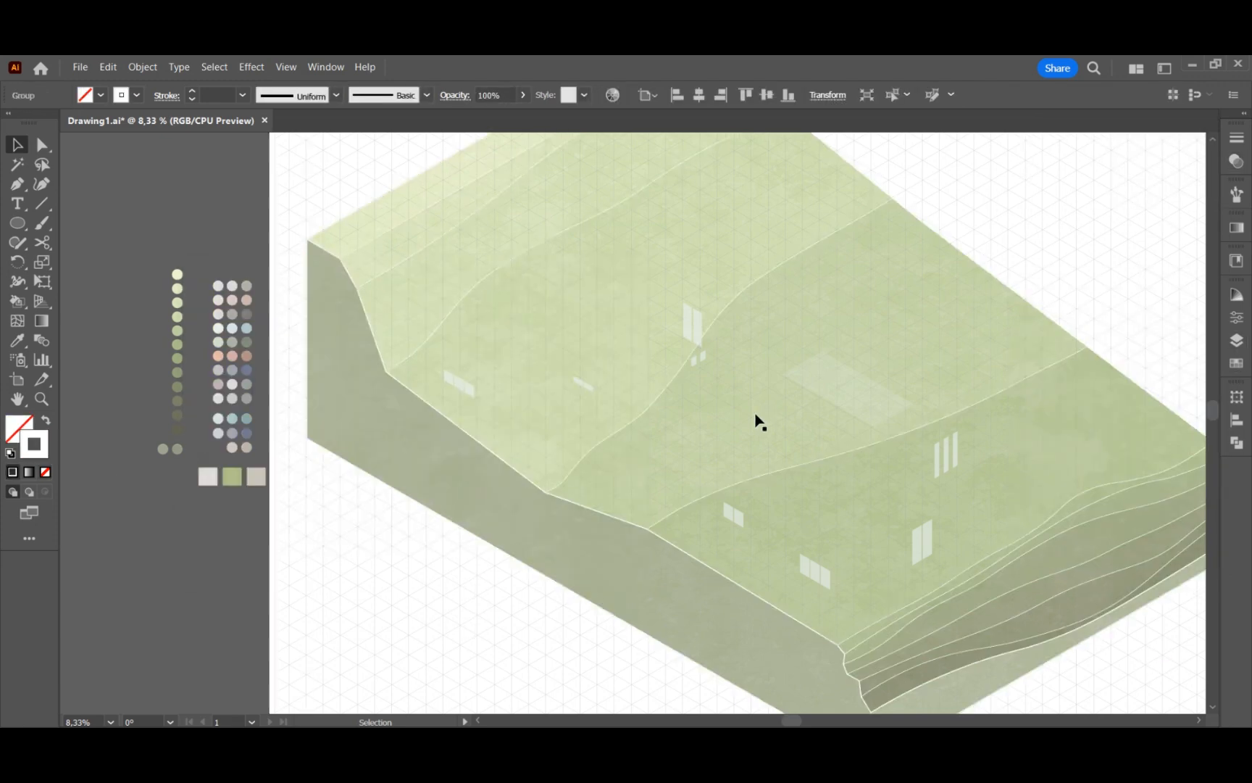
- Show the house layers 1 to 4 together with the terrain and hide the grid layer
left_click(524, 611)
key("ctrl+z")
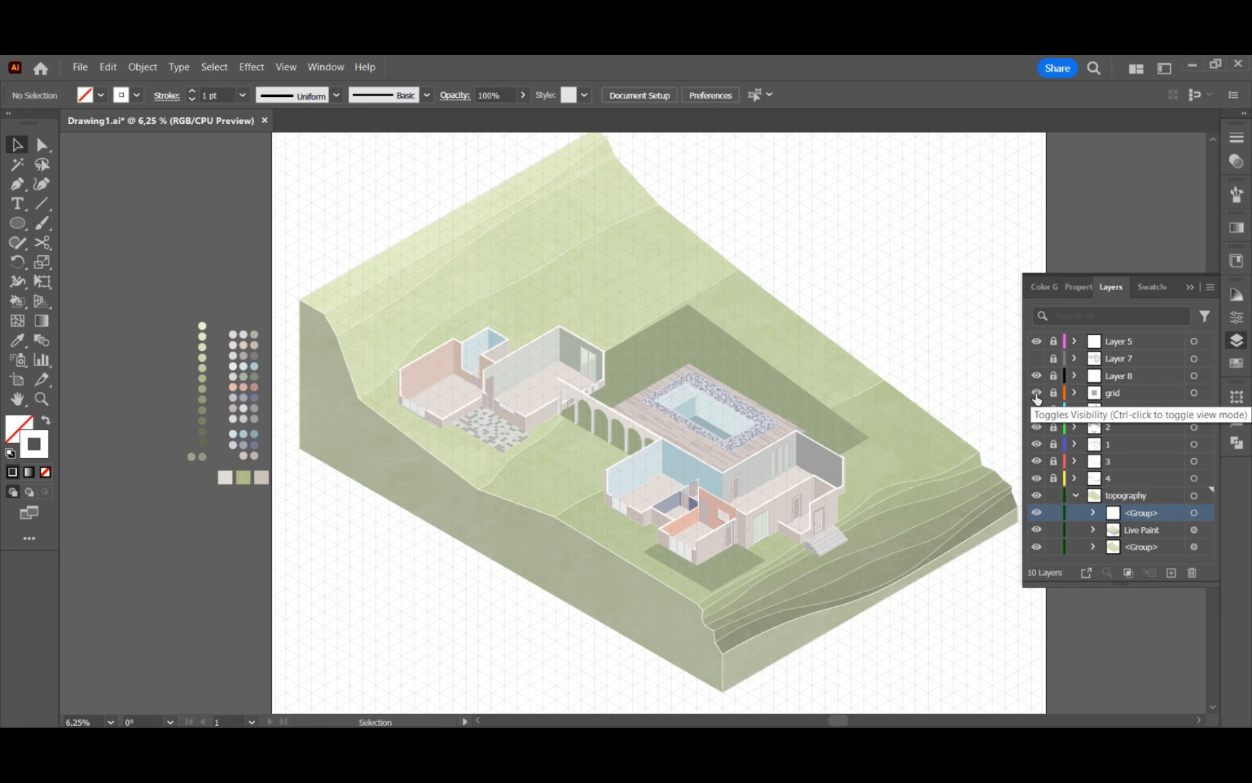
left_click(1036, 395)
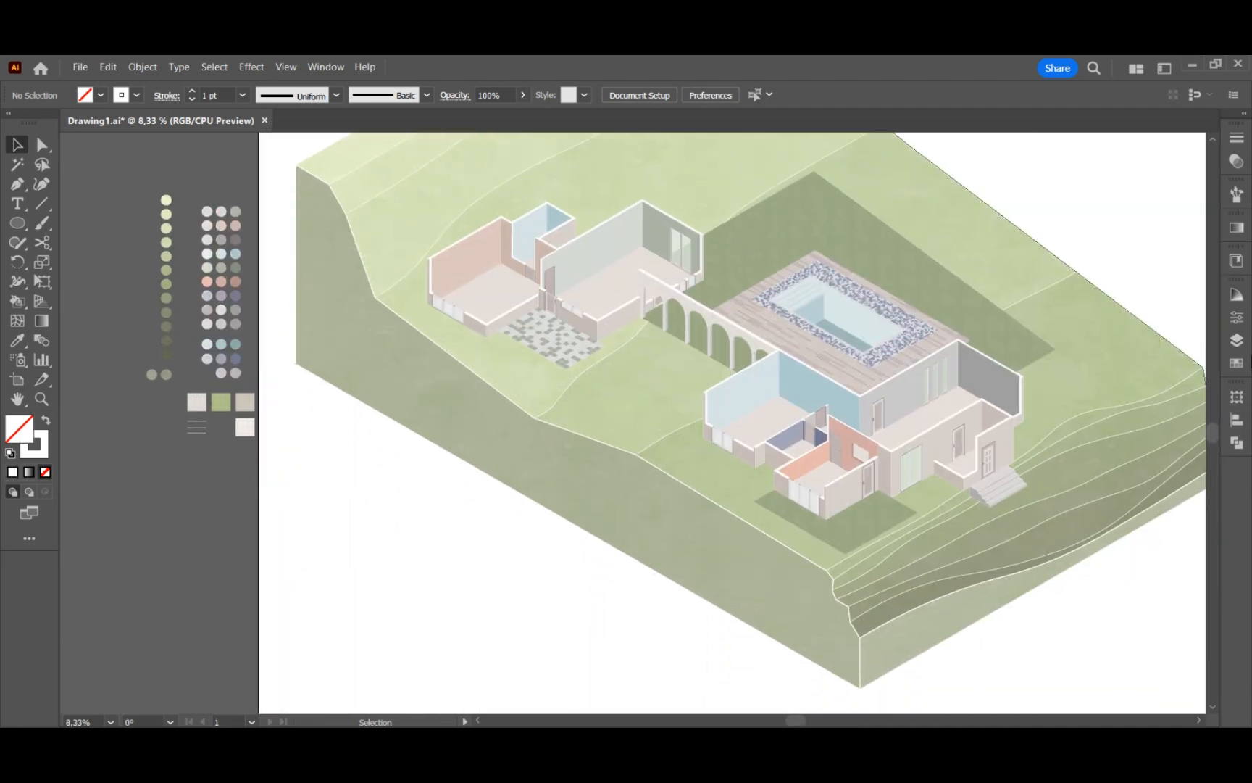
- Copy the white terrain linework group, paste it in place, and lock the original linework and the Live Paint group beneath it
left_click(1237, 341)
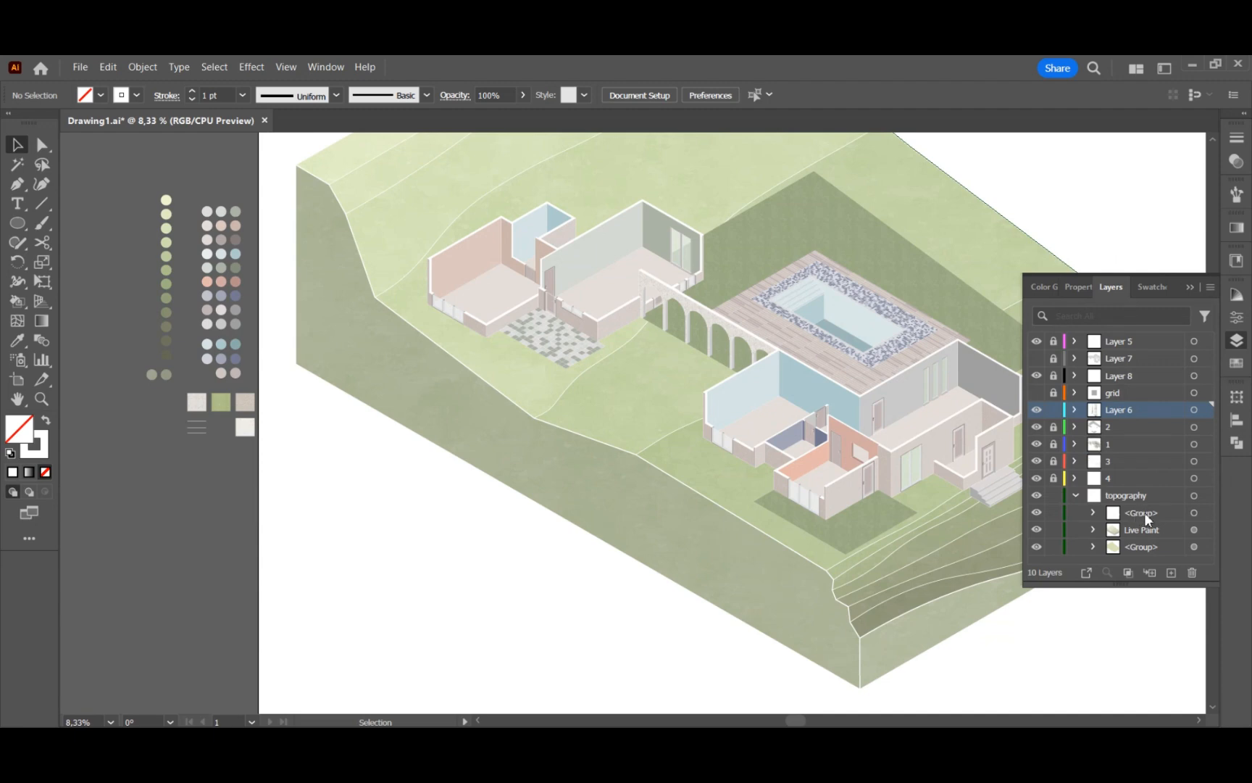
left_click(1194, 512)
right_click(826, 553)
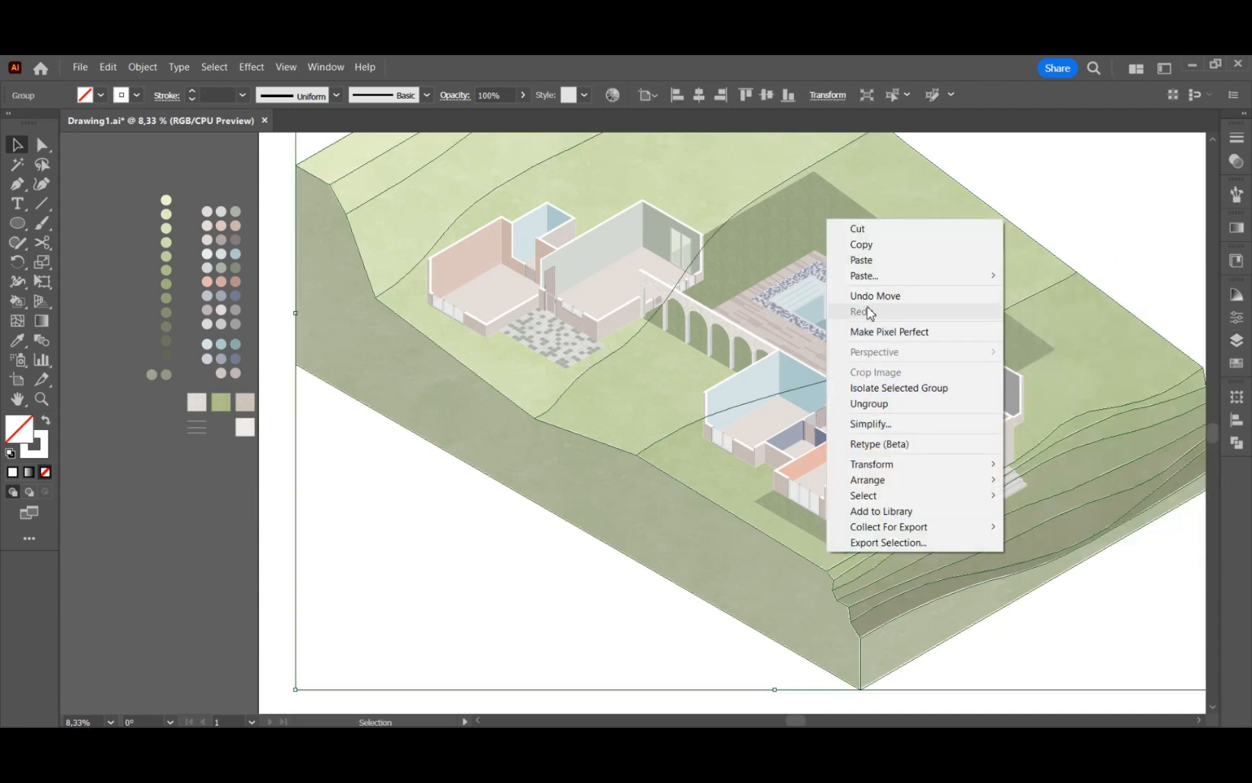
left_click(862, 244)
right_click(717, 426)
mouse_move(862, 147)
left_click(944, 176)
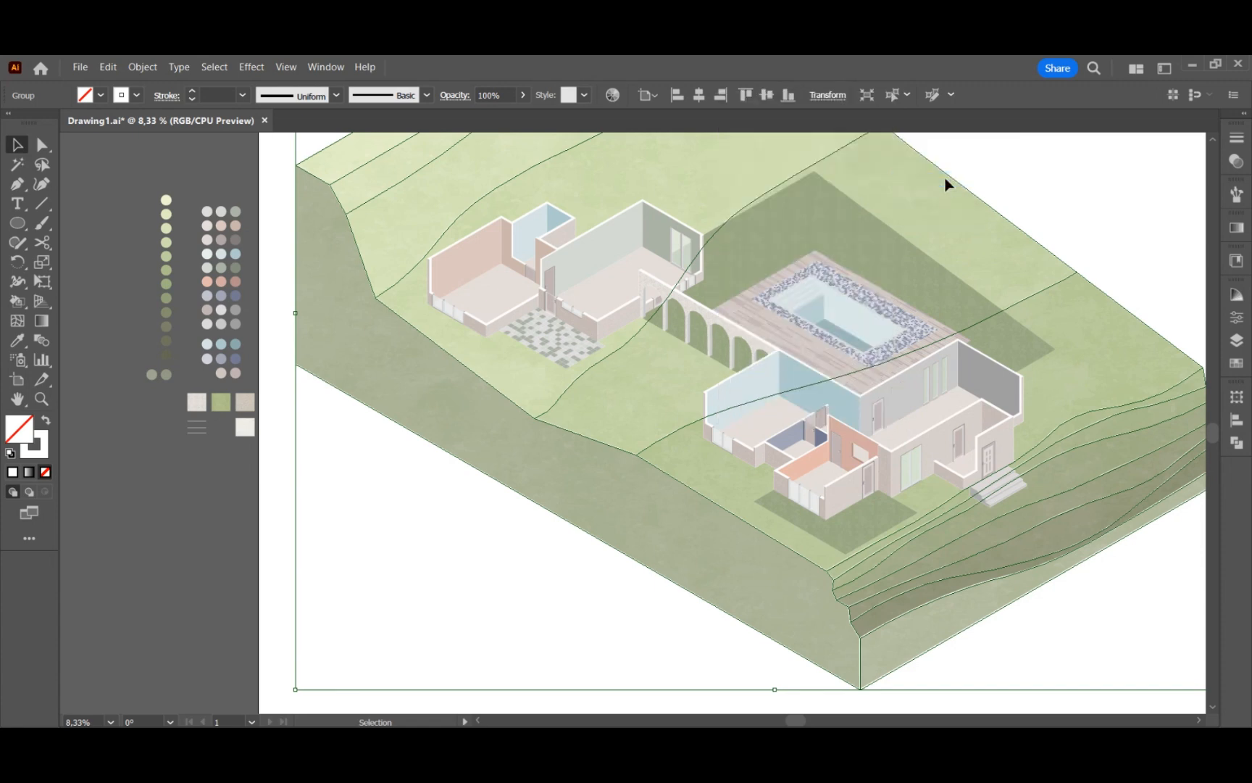
left_click(1236, 340)
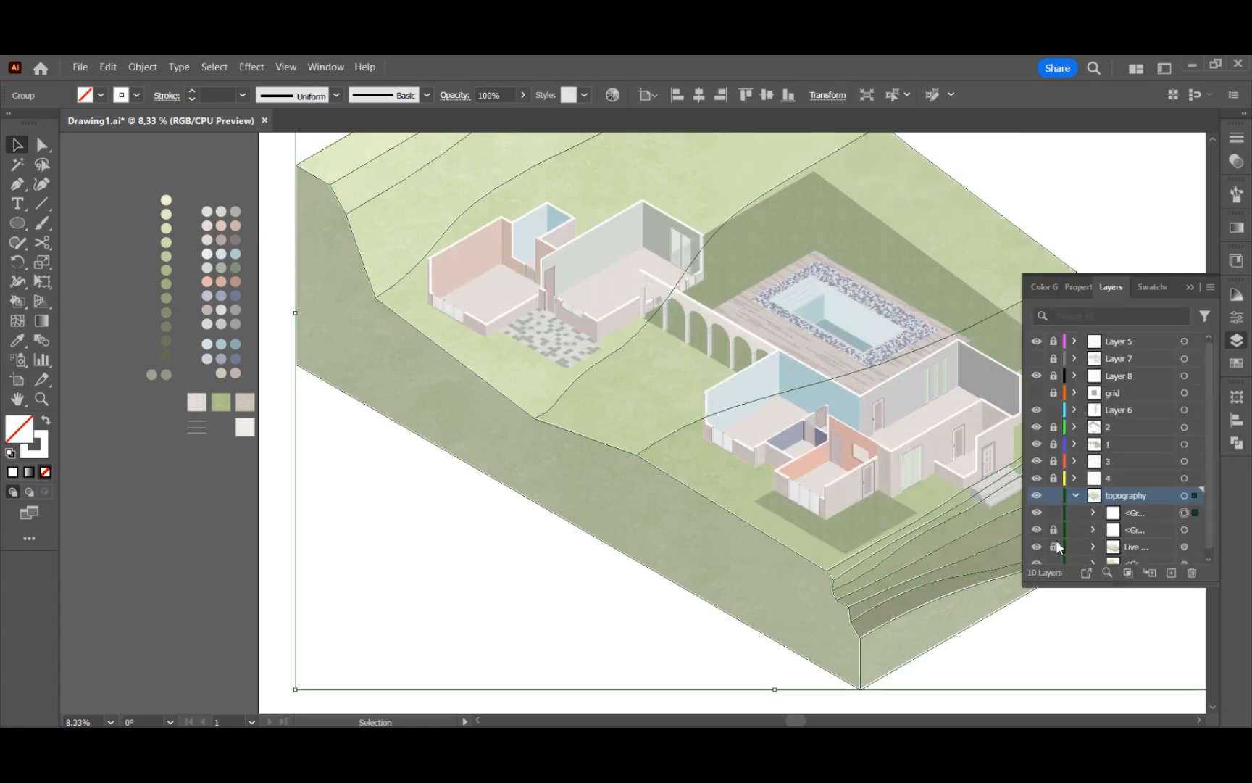
- Remove the stroke from the copied terrain linework group and Live Paint the block's two vertical side faces with the pebble-pattern swatch
scroll(1056, 545, "down", 1)
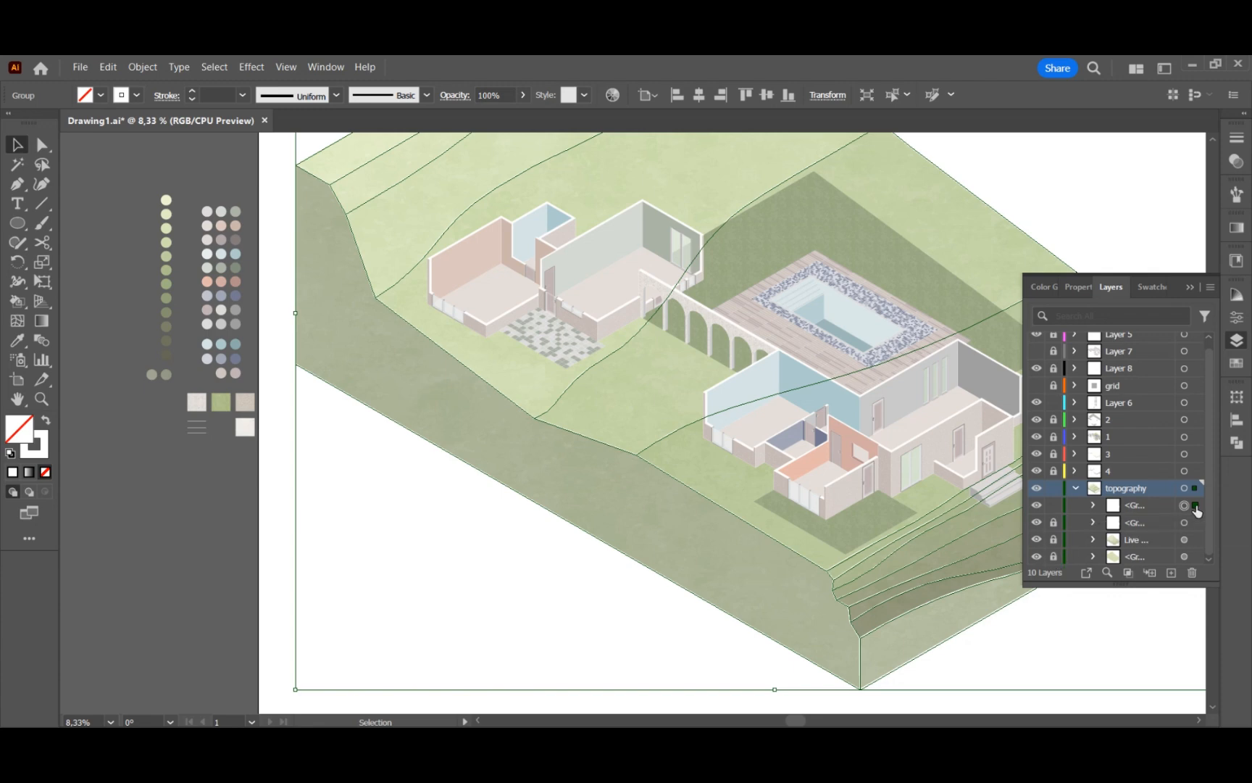
left_click(45, 462)
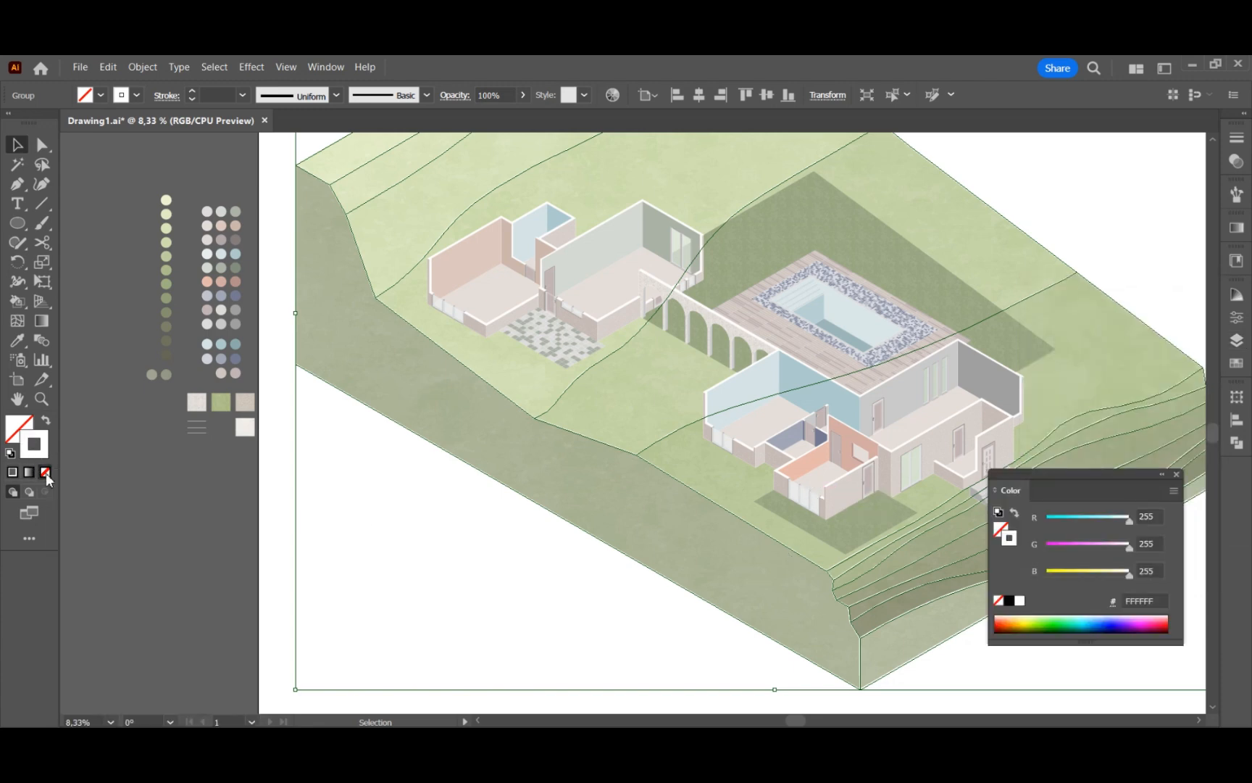
left_click(45, 472)
key("k")
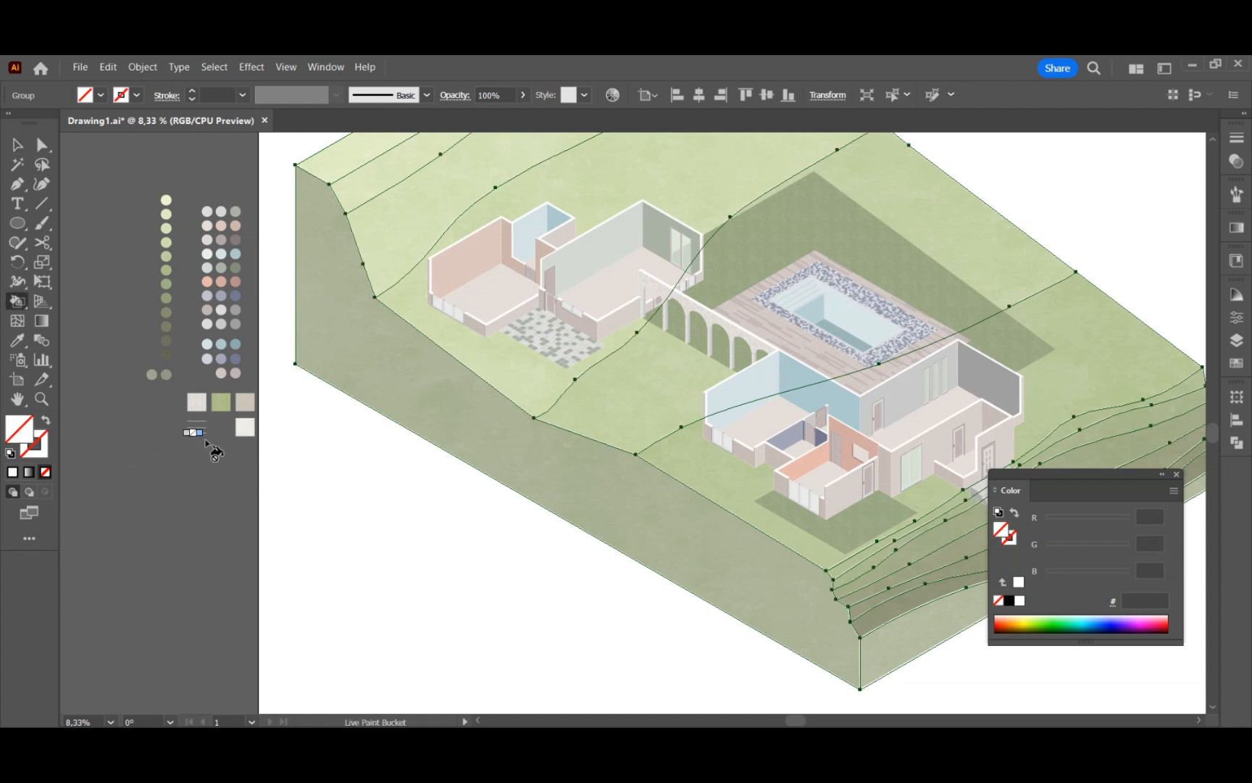
left_click(221, 426)
left_click(406, 387)
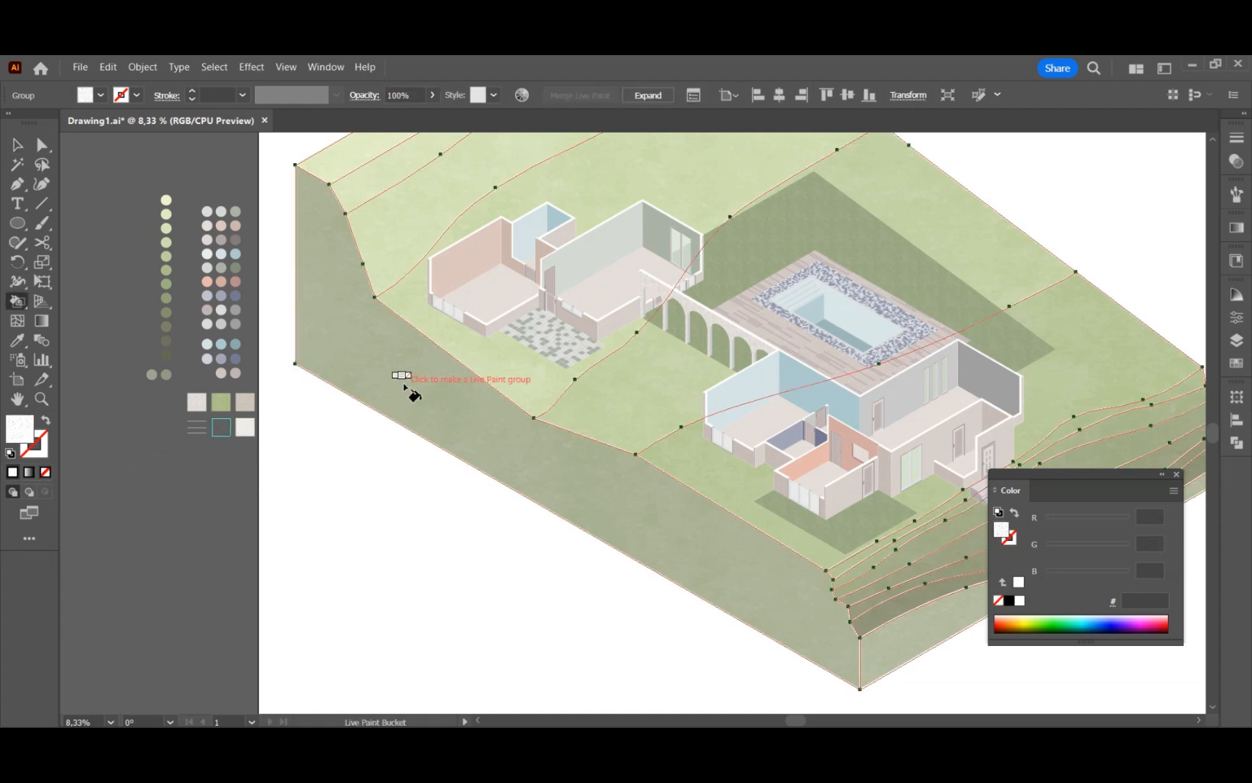
left_click(874, 643)
key("v")
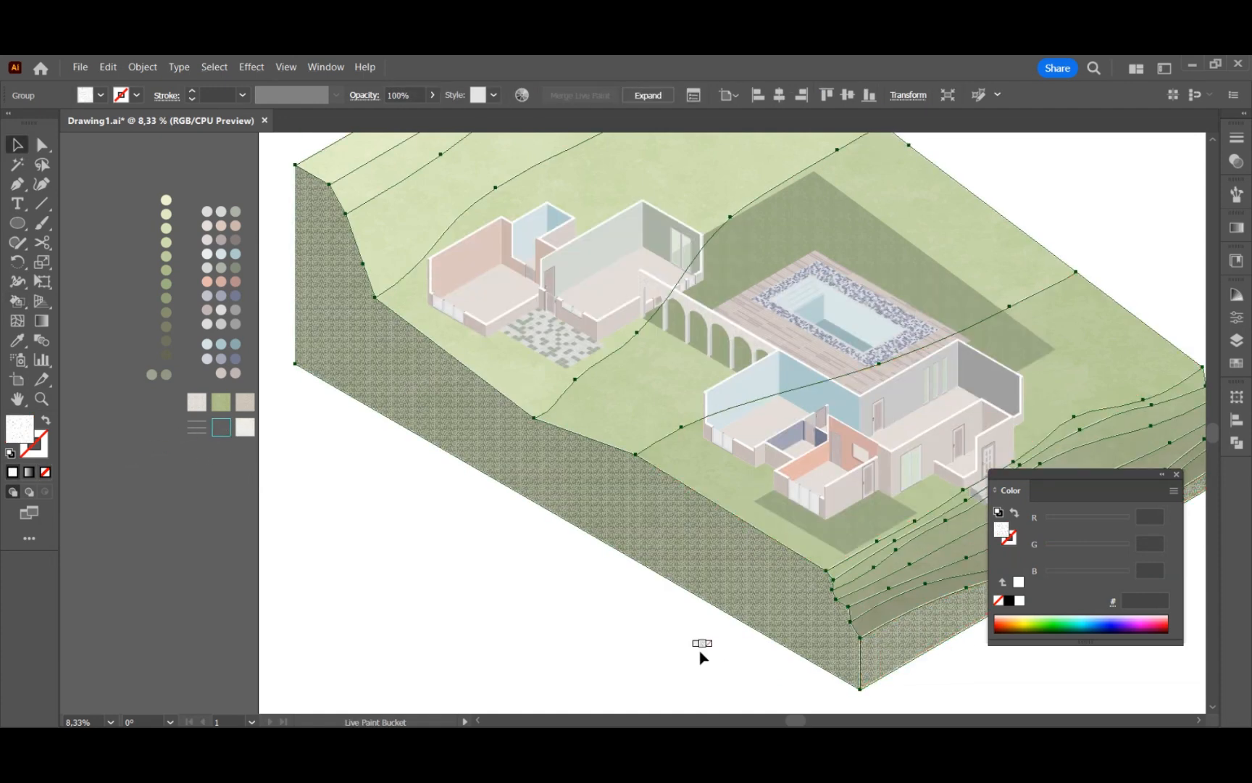
- Scale only the pebble pattern of the side faces uniformly to 250%, with Transform Objects off and Transform Patterns on
left_click(143, 66)
mouse_move(202, 85)
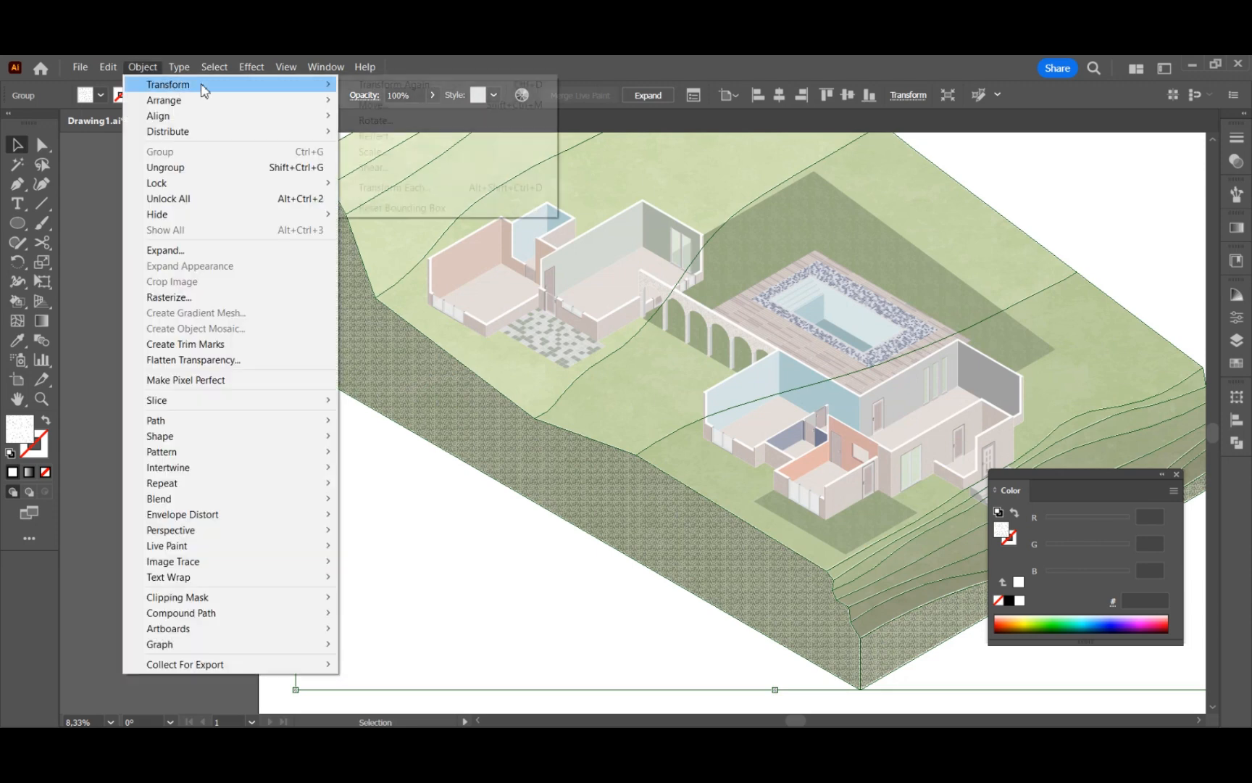
left_click(405, 144)
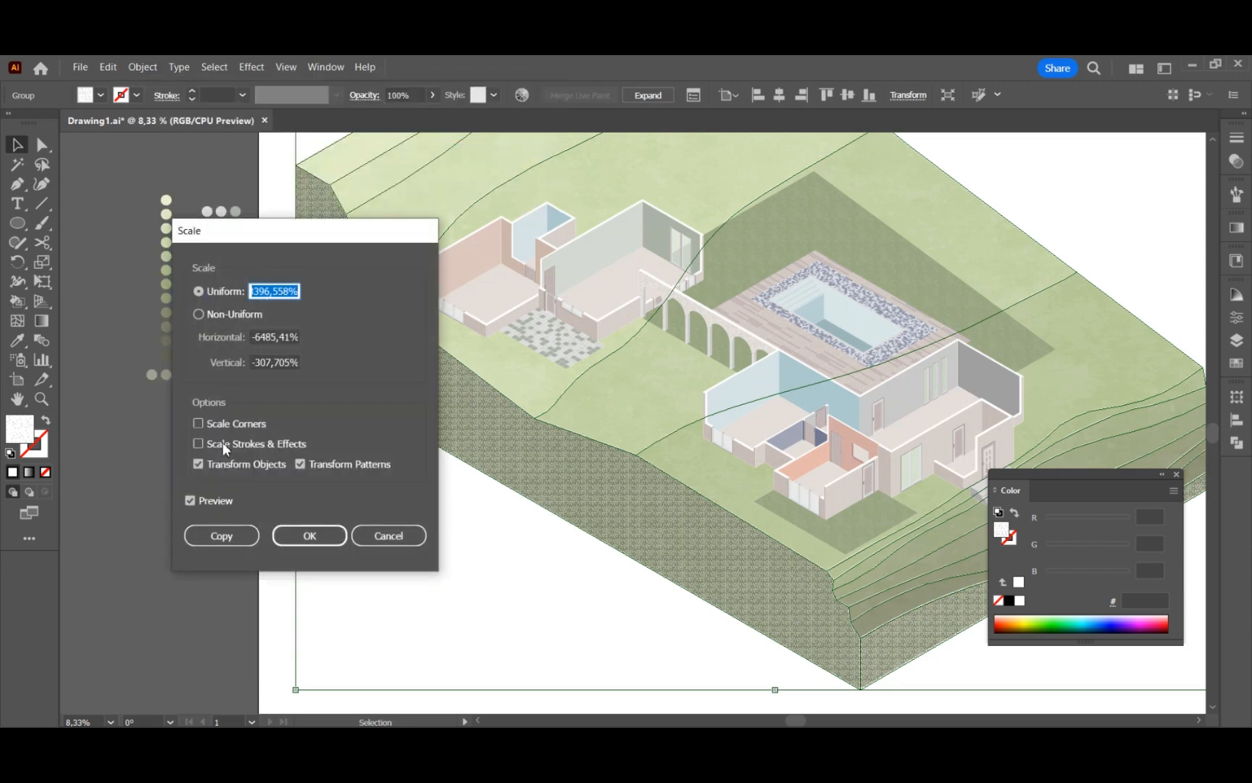
left_click(198, 464)
left_click(461, 427)
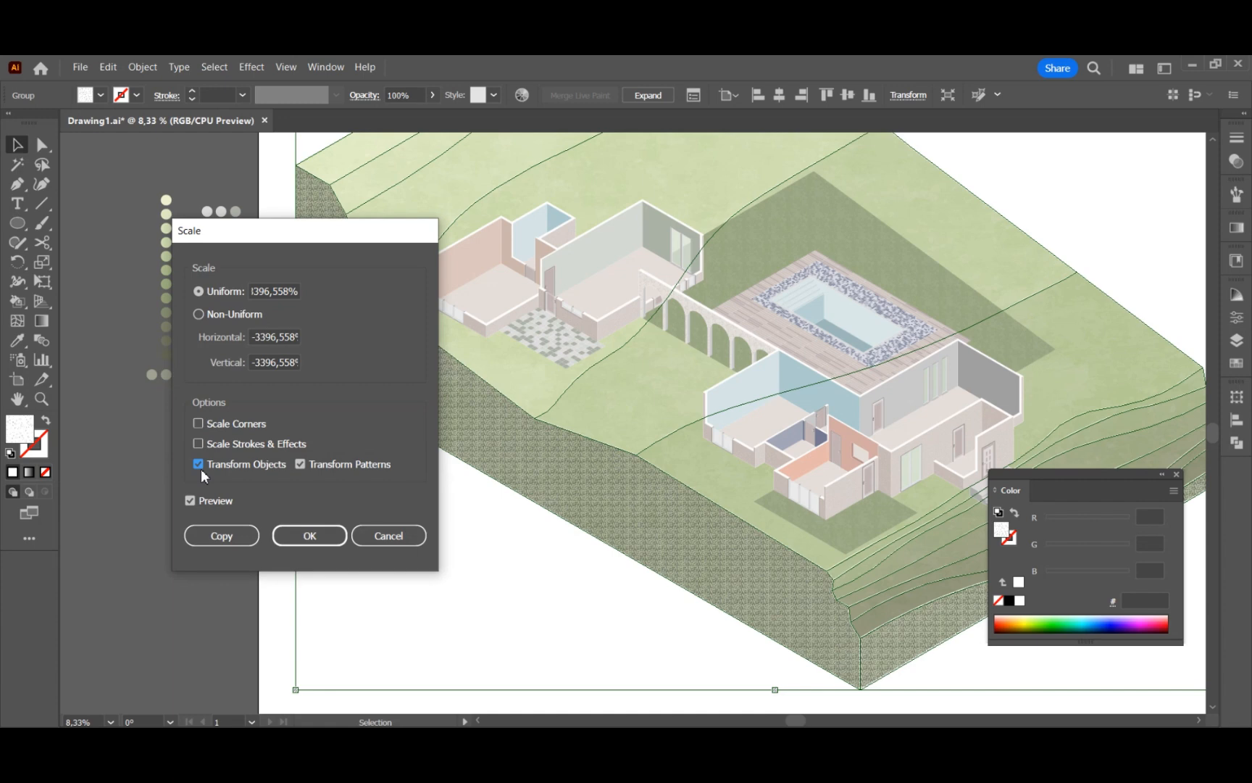
left_click(201, 470)
left_click(274, 292)
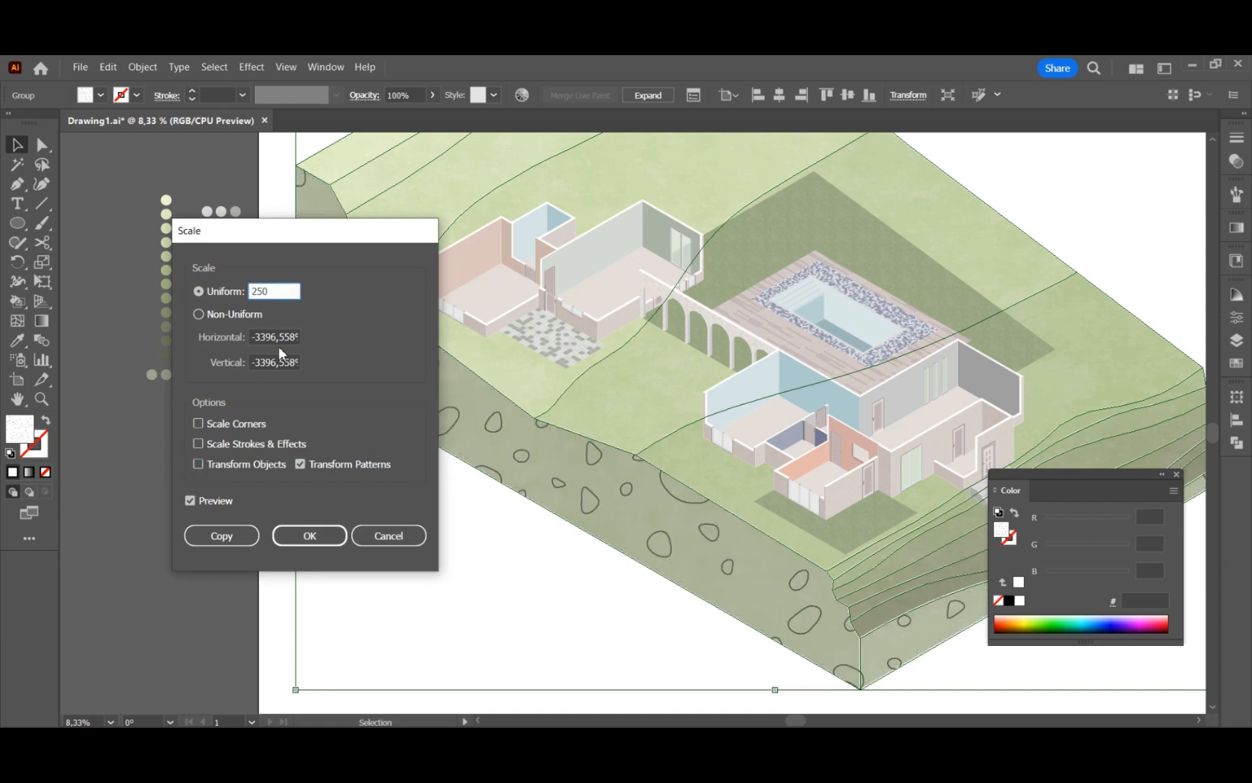
left_click(189, 500)
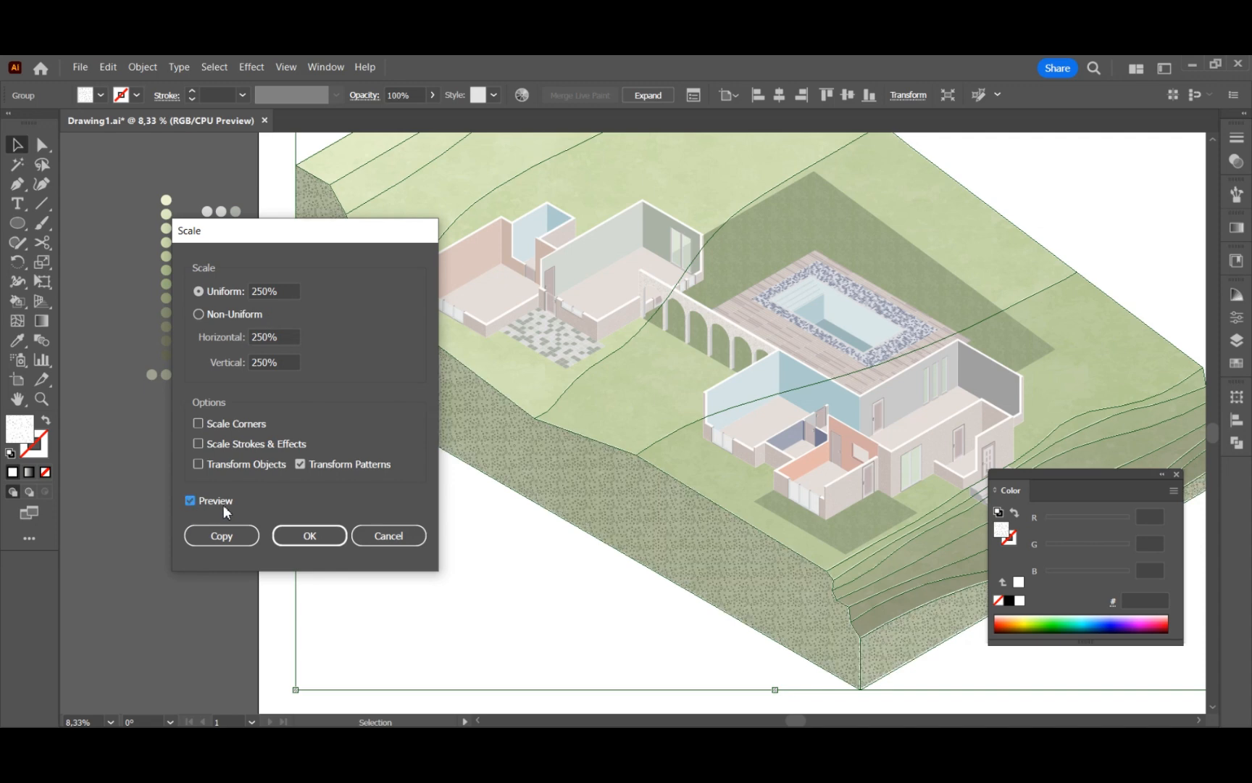
left_click(335, 535)
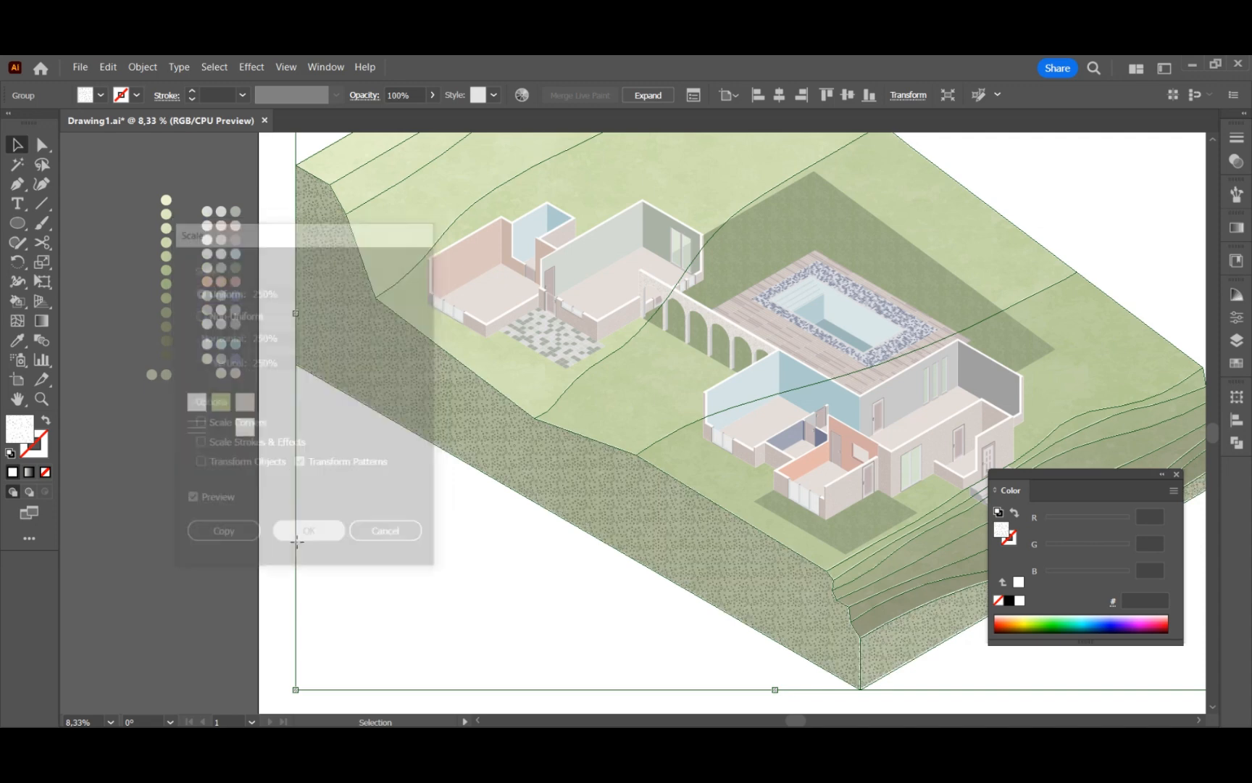
- Set the opacity of the pebble-patterned Live Paint group in the topography layer to 90%
left_click(1176, 475)
left_click(1050, 622)
scroll(899, 638, "left", 5)
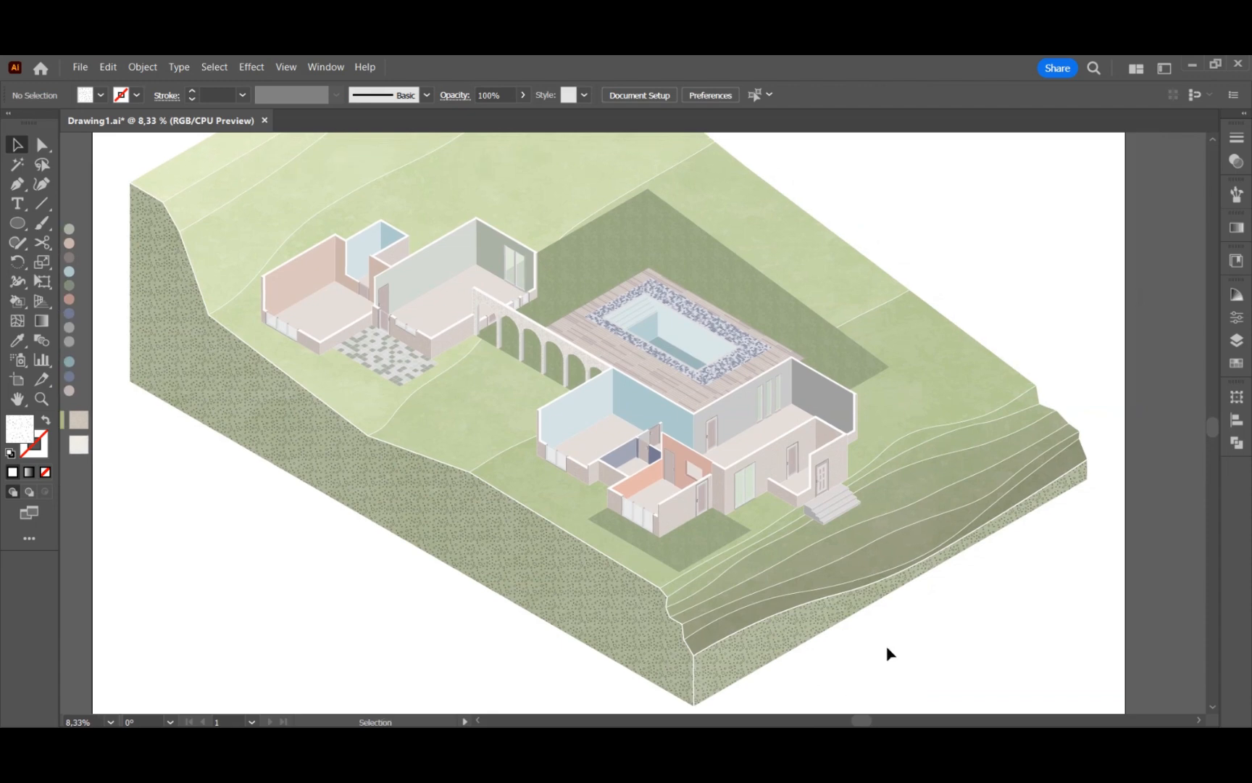
left_click(1236, 340)
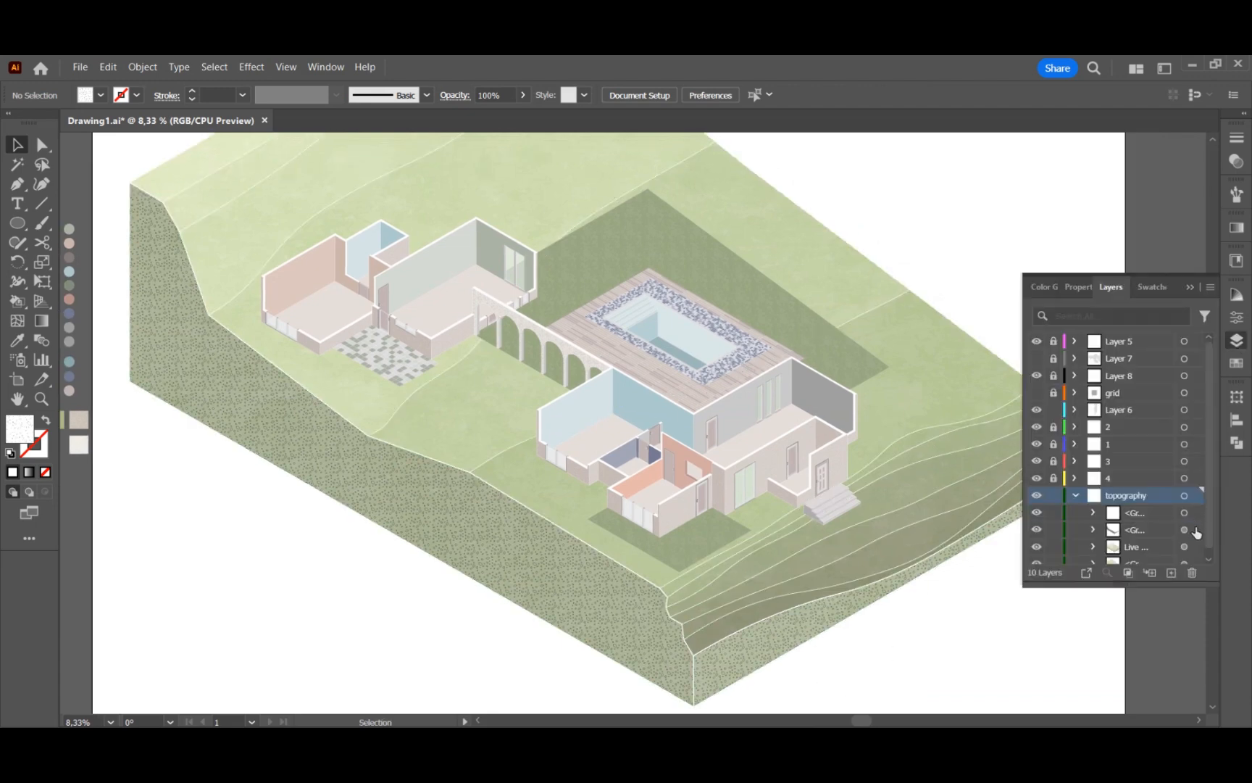
left_click(1195, 530)
left_click(1236, 161)
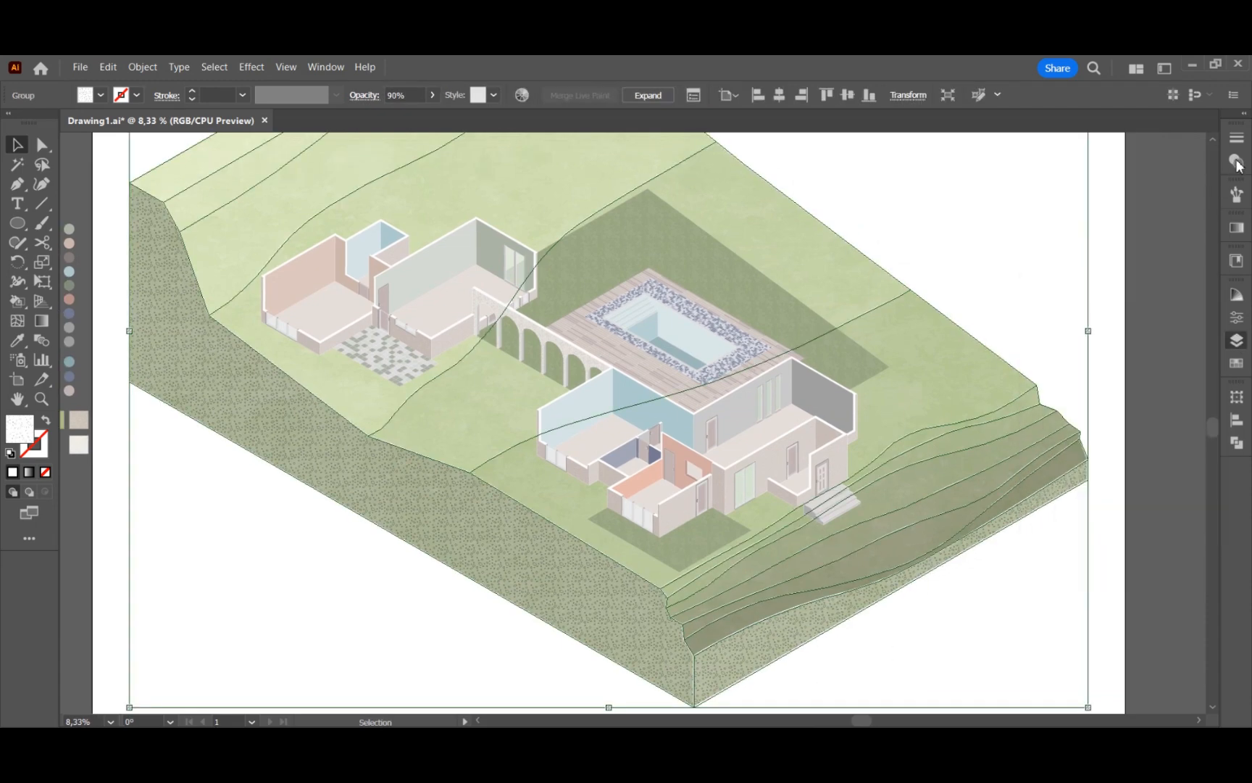
left_click(929, 671)
- Lock the groups beneath the white topography linework and hide house layers 1 to 4, Layer 5 and Layer 8
left_click(1236, 340)
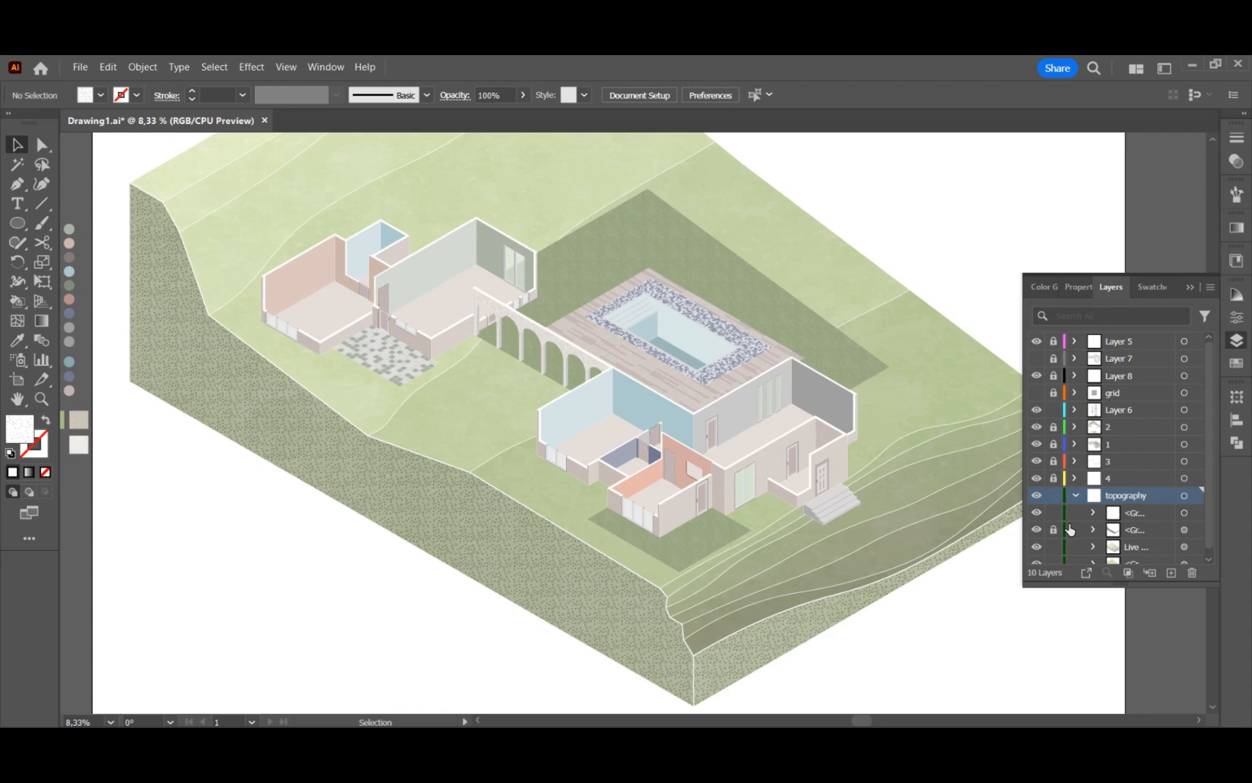
scroll(1071, 530, "down", 1)
left_click(1054, 556)
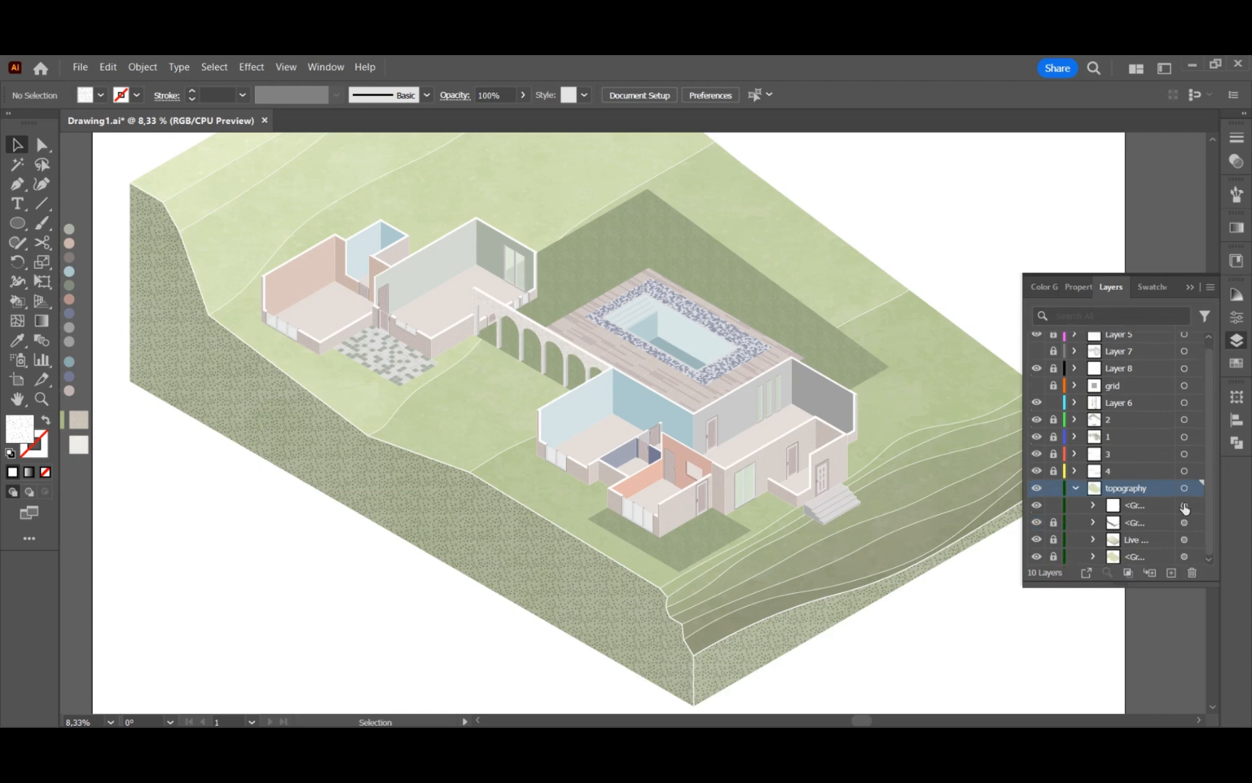
left_click(1036, 471)
left_click(1037, 368)
left_click(1036, 335)
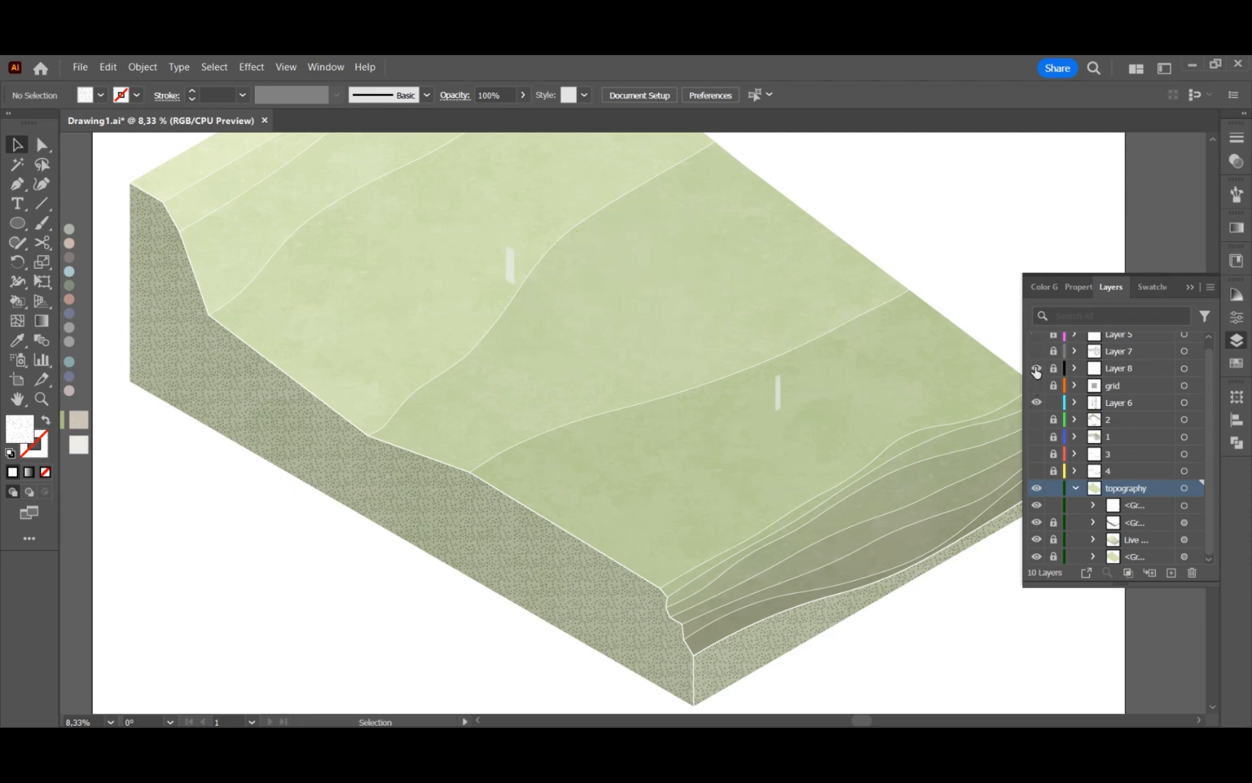
left_click(1036, 368)
- Ungroup the white terrain linework group into separate paths
left_click(690, 581)
left_click(676, 577)
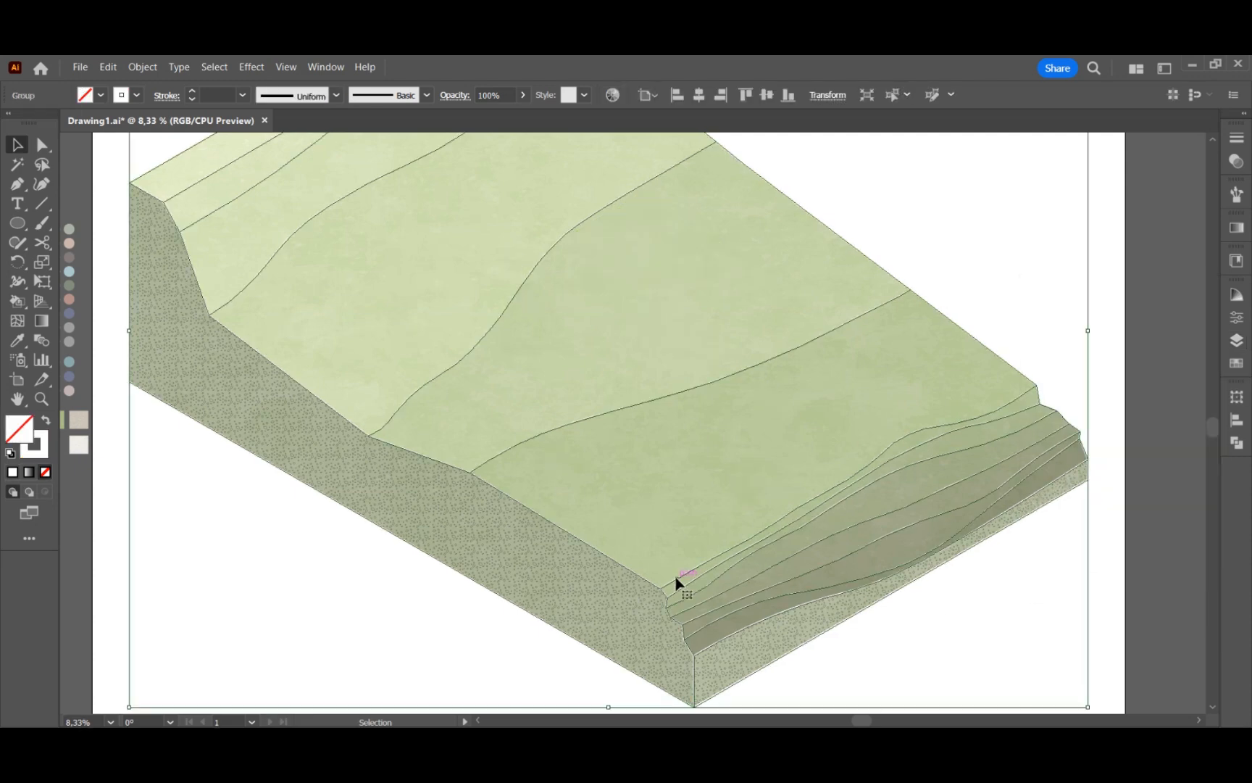
right_click(676, 578)
left_click(728, 432)
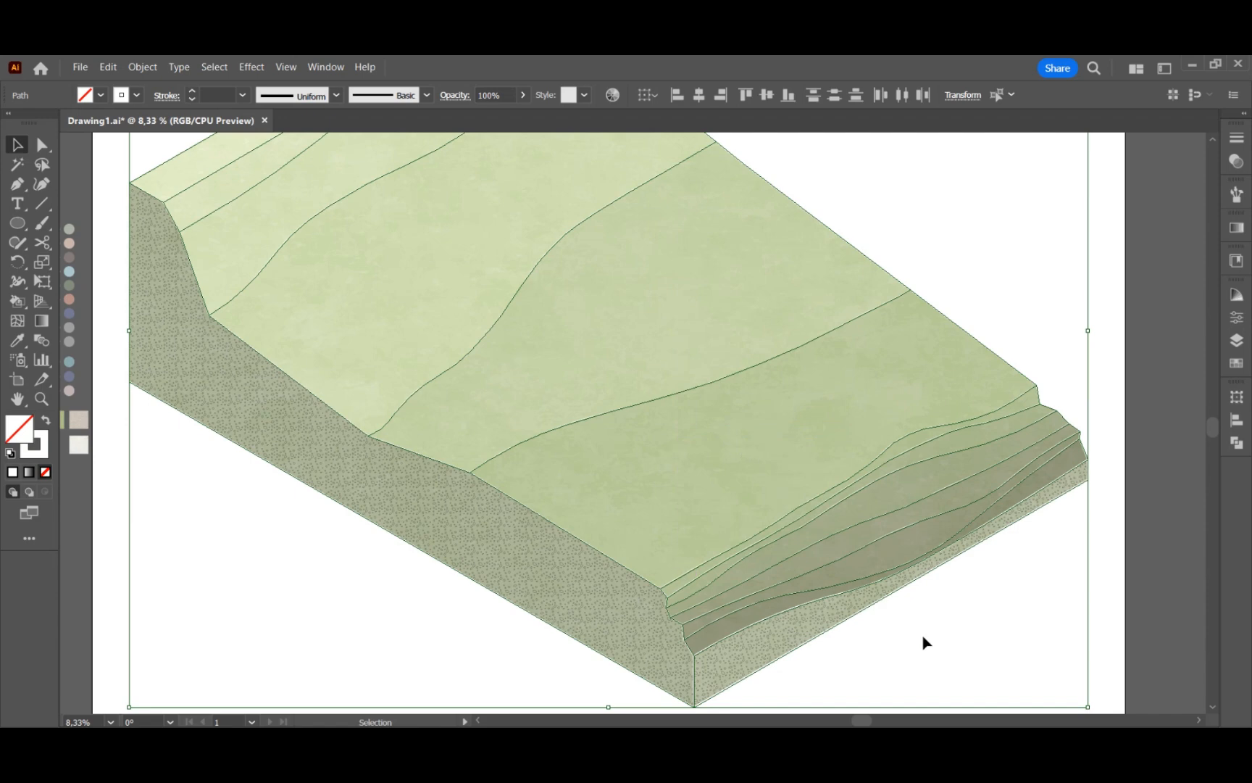
left_click(922, 642)
- Apply a Multiply drop shadow in dark grey 494949 to all the contour lines across the terrain's upper surface
left_click(684, 572)
left_click(675, 592, "shift")
left_click(678, 601, "shift")
left_click(682, 611, "shift")
left_click(689, 621, "shift")
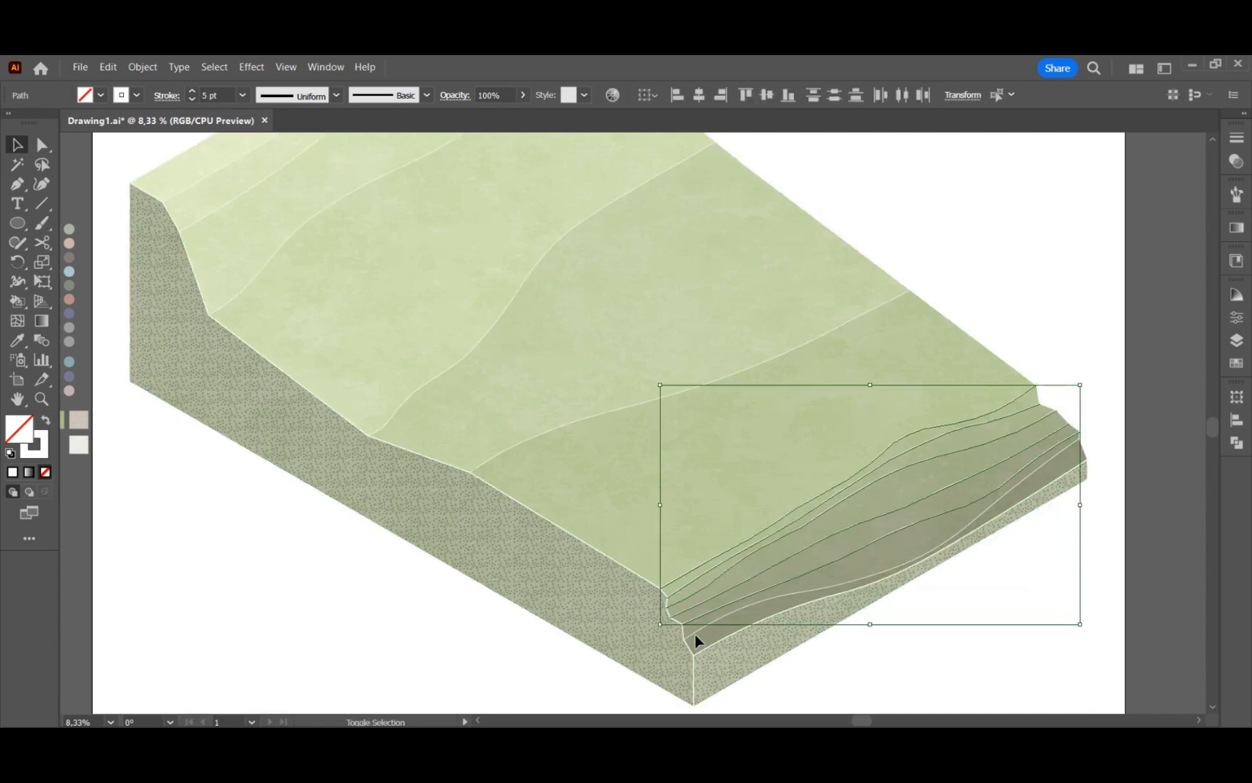
left_click(695, 634, "shift")
left_click(702, 648, "shift")
left_click(488, 460, "shift")
left_click(402, 408, "shift")
scroll(348, 424, "up", 1)
left_click(238, 356, "shift")
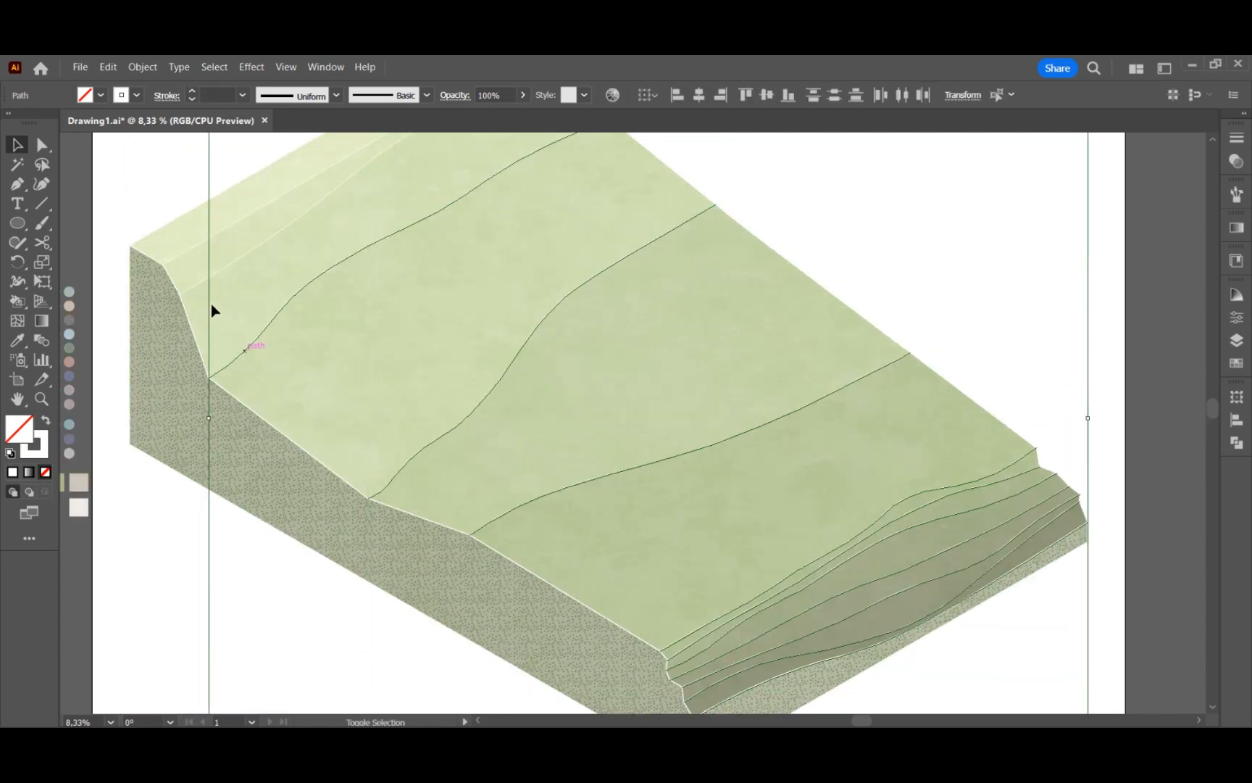
left_click(194, 286, "shift")
scroll(176, 239, "up", 1)
scroll(730, 534, "down", 1)
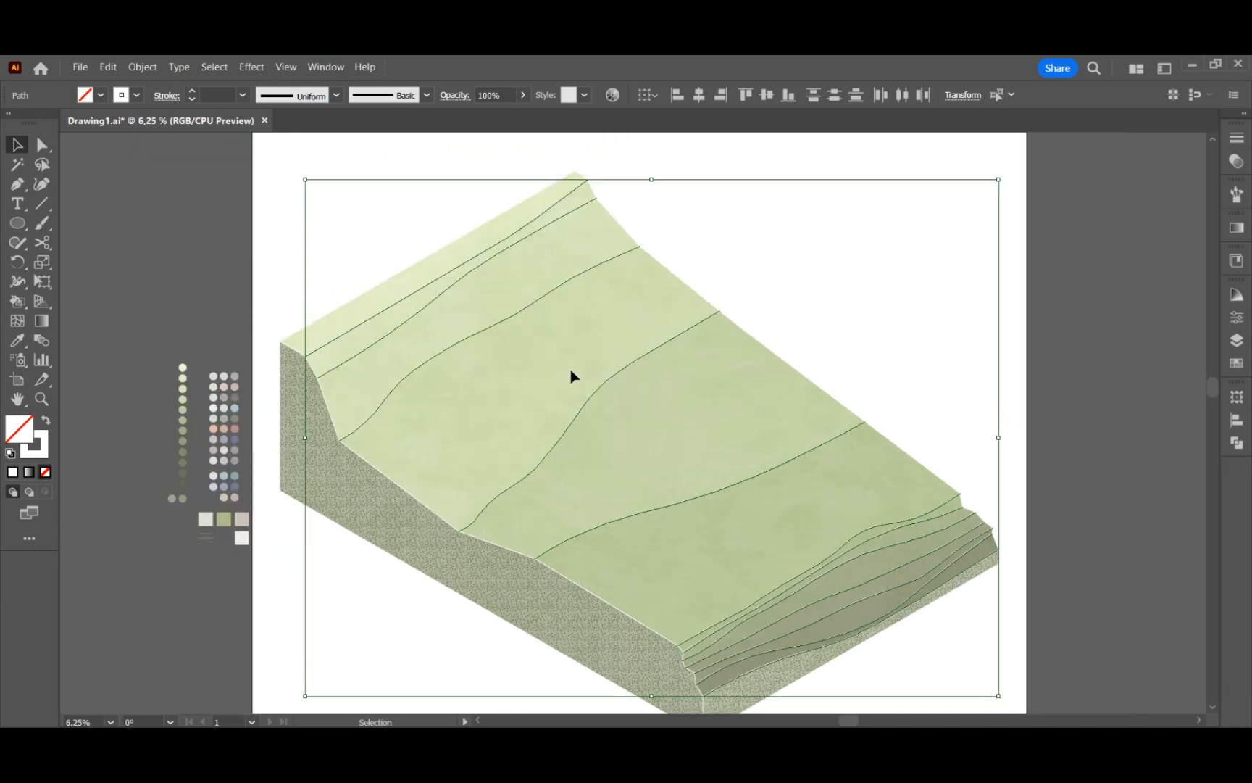
left_click(252, 70)
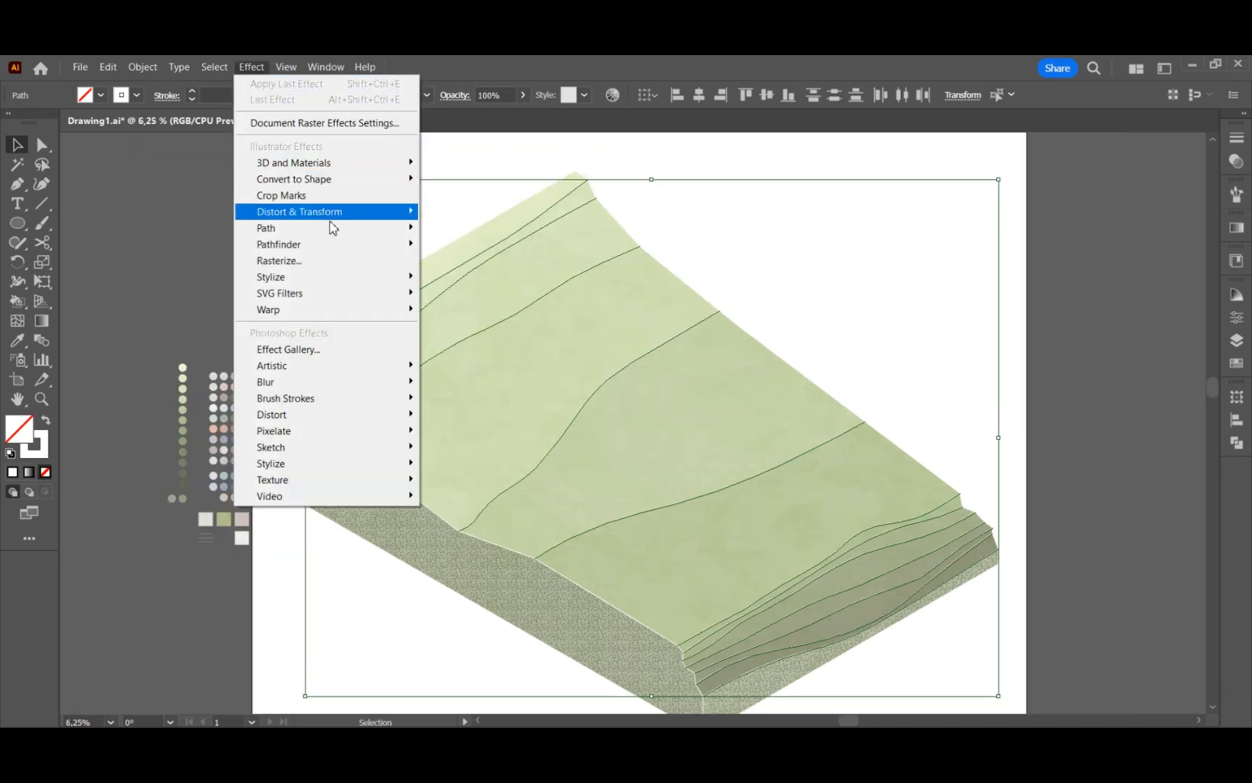
mouse_move(351, 280)
left_click(461, 283)
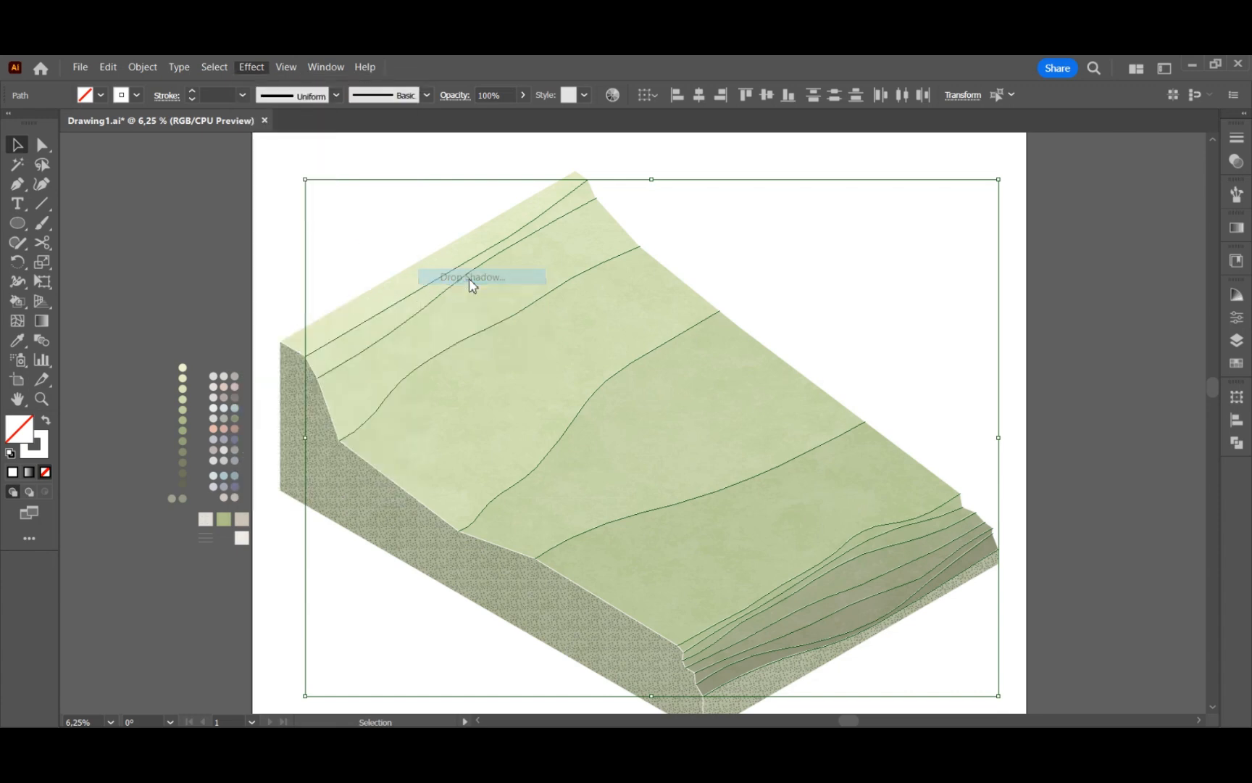
left_click(609, 441)
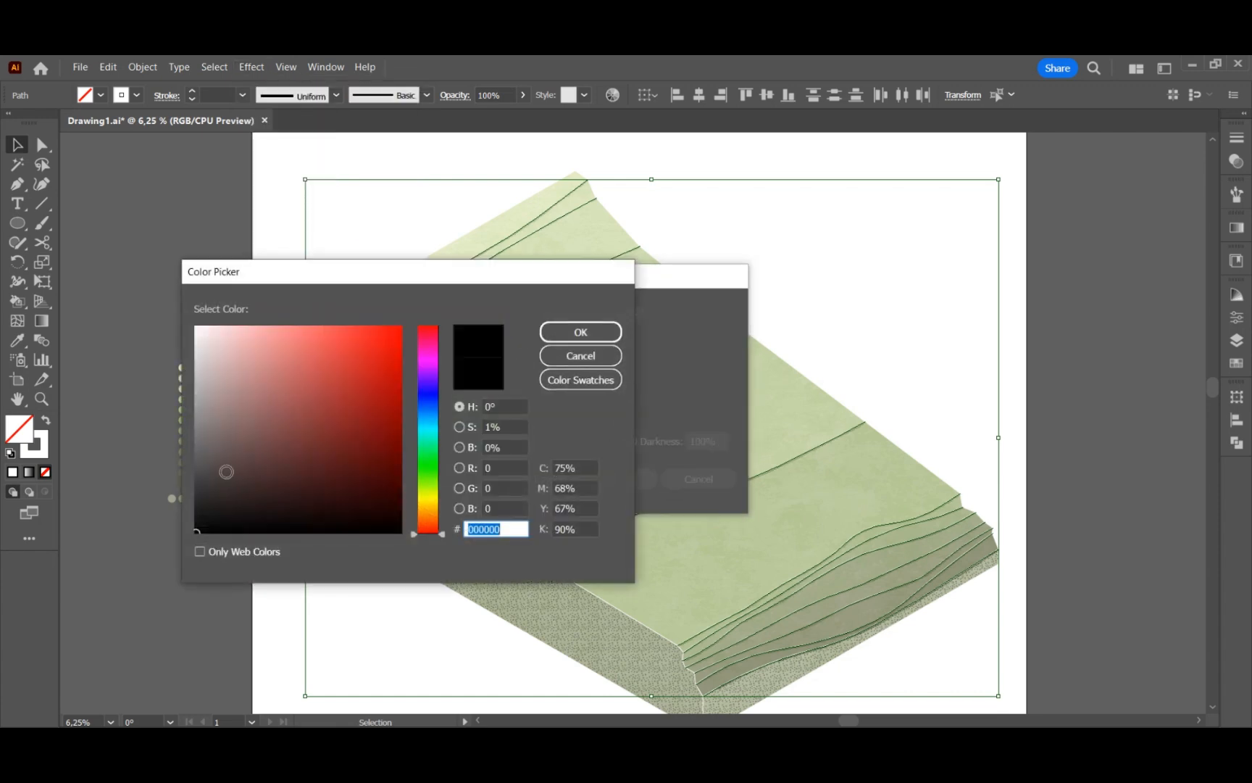
left_click_drag(226, 469, 189, 472)
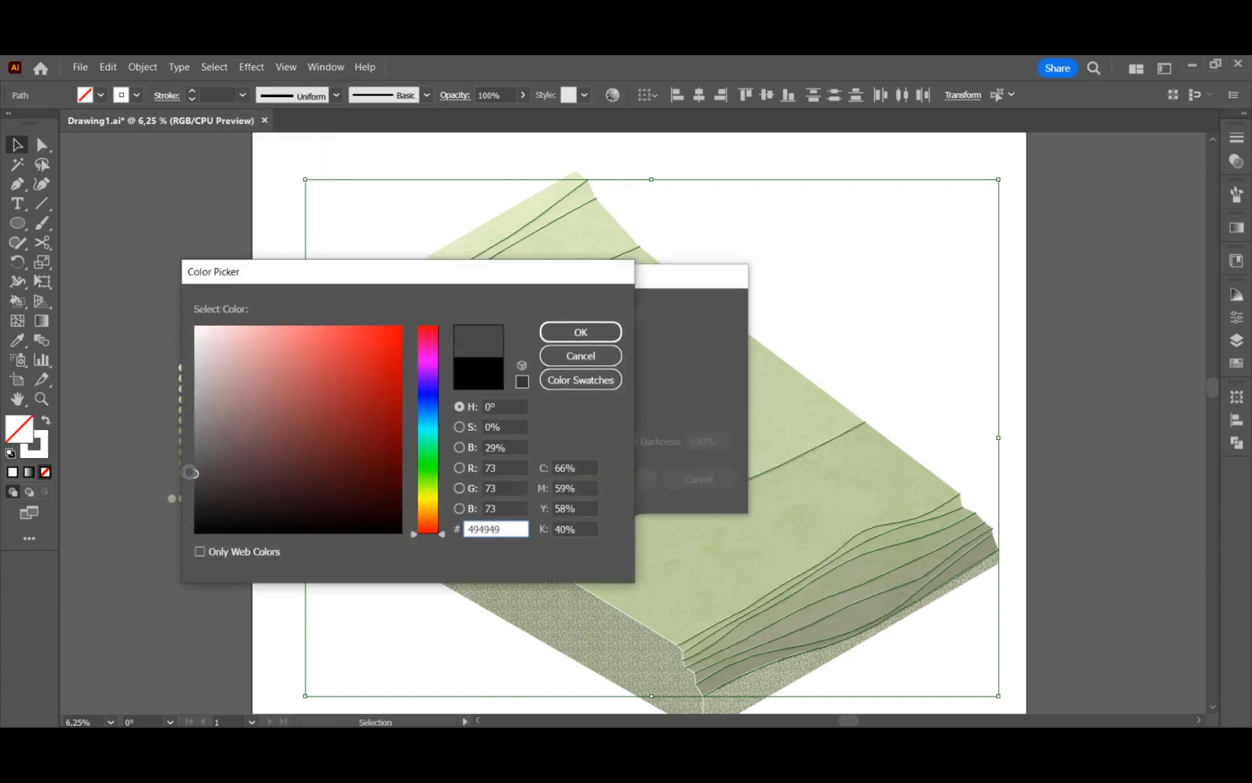
left_click(579, 332)
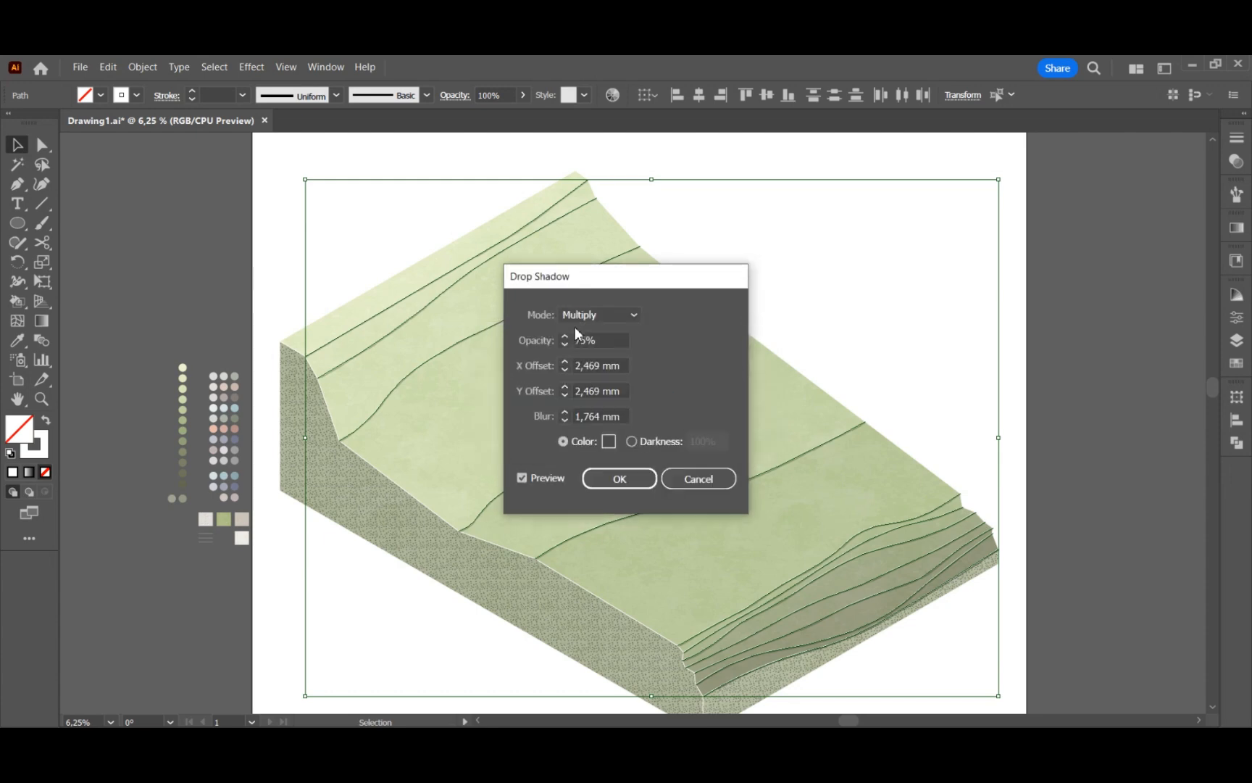
left_click(625, 478)
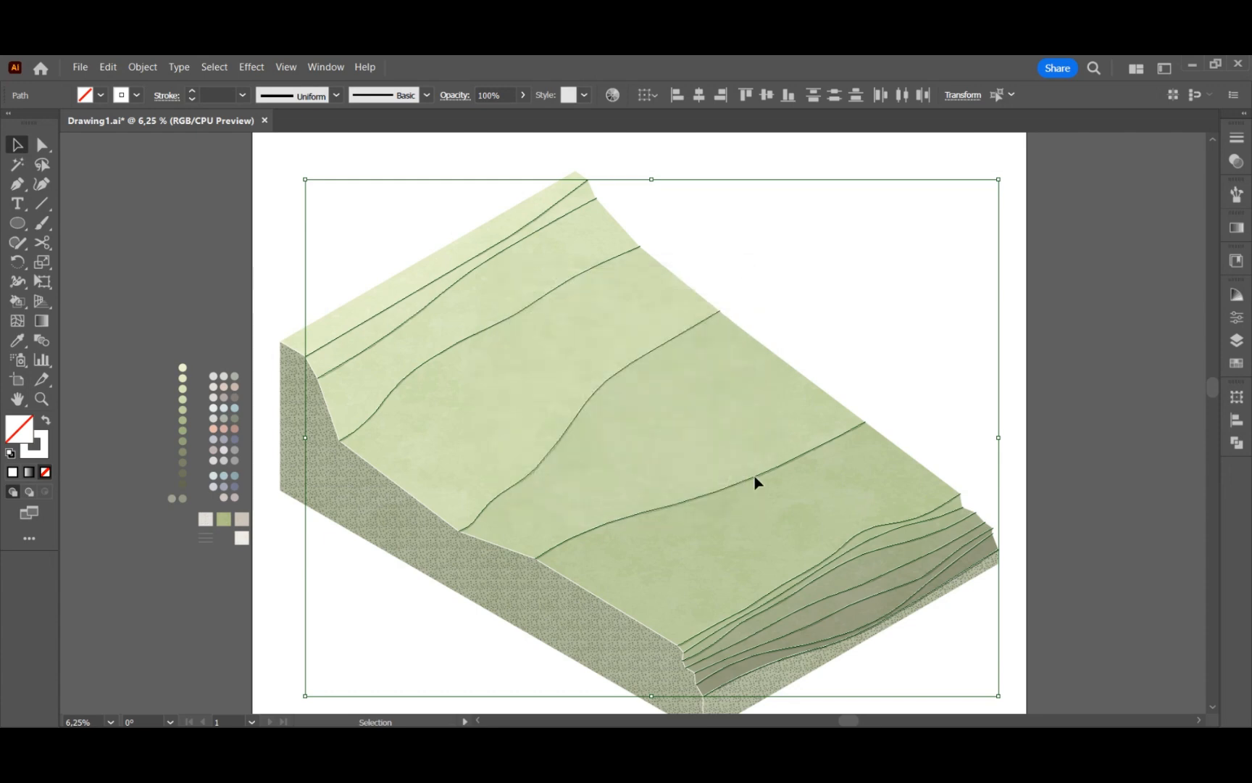
- Show house layers 1 to 4, Layer 5 and Layer 8 again over the terrain
left_click(1036, 498)
left_click(1237, 340)
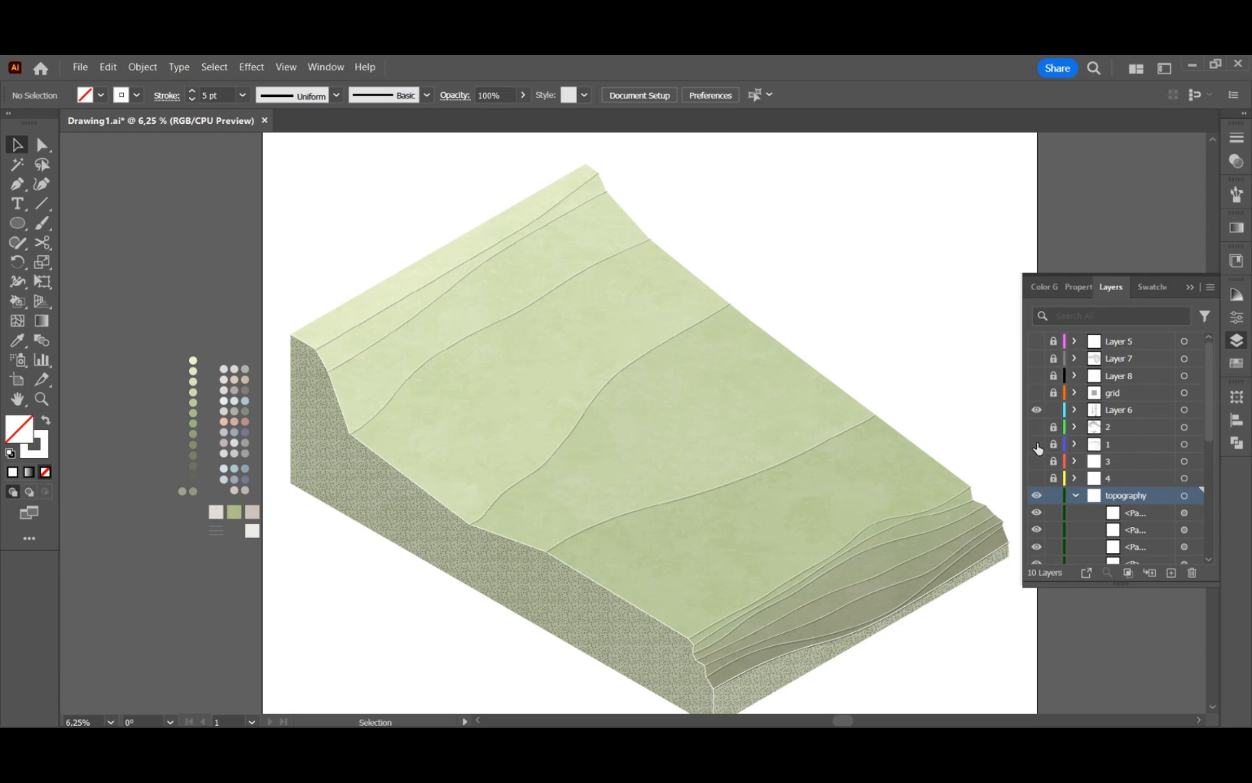
left_click_drag(1036, 427, 1036, 478)
left_click(1036, 340)
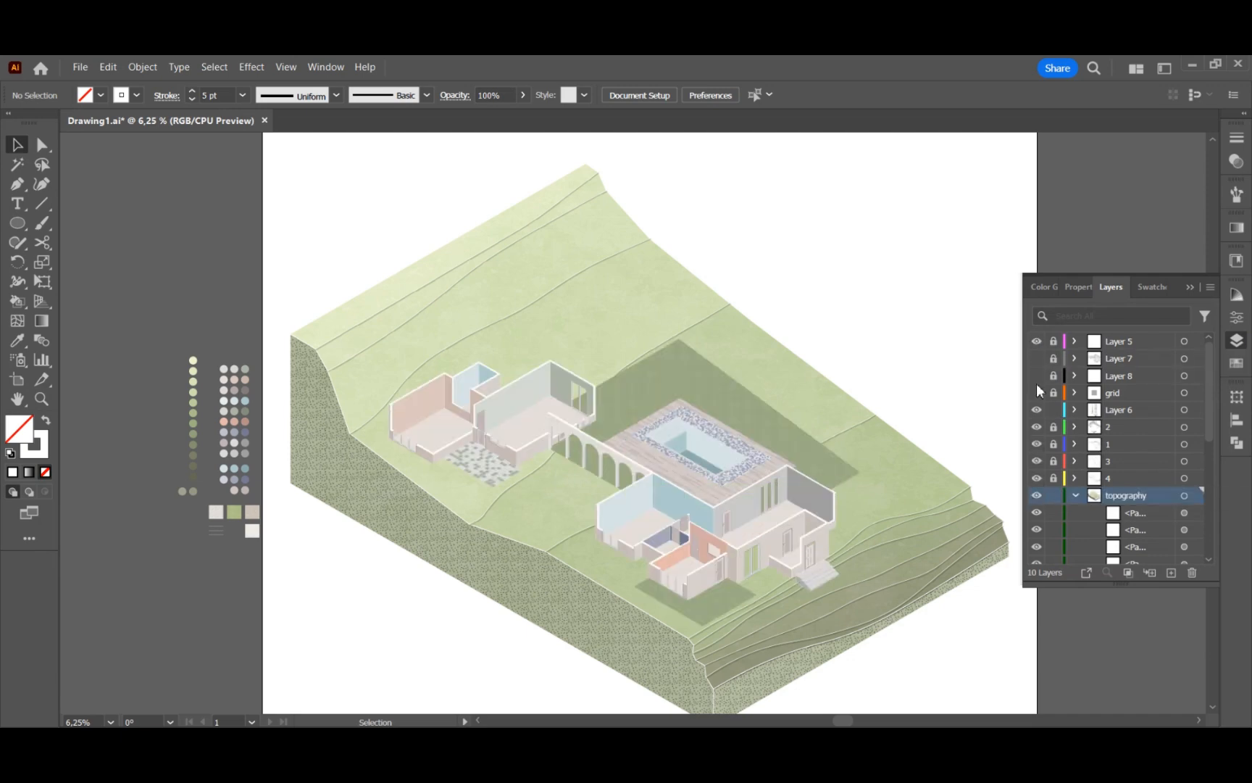
left_click(1037, 379)
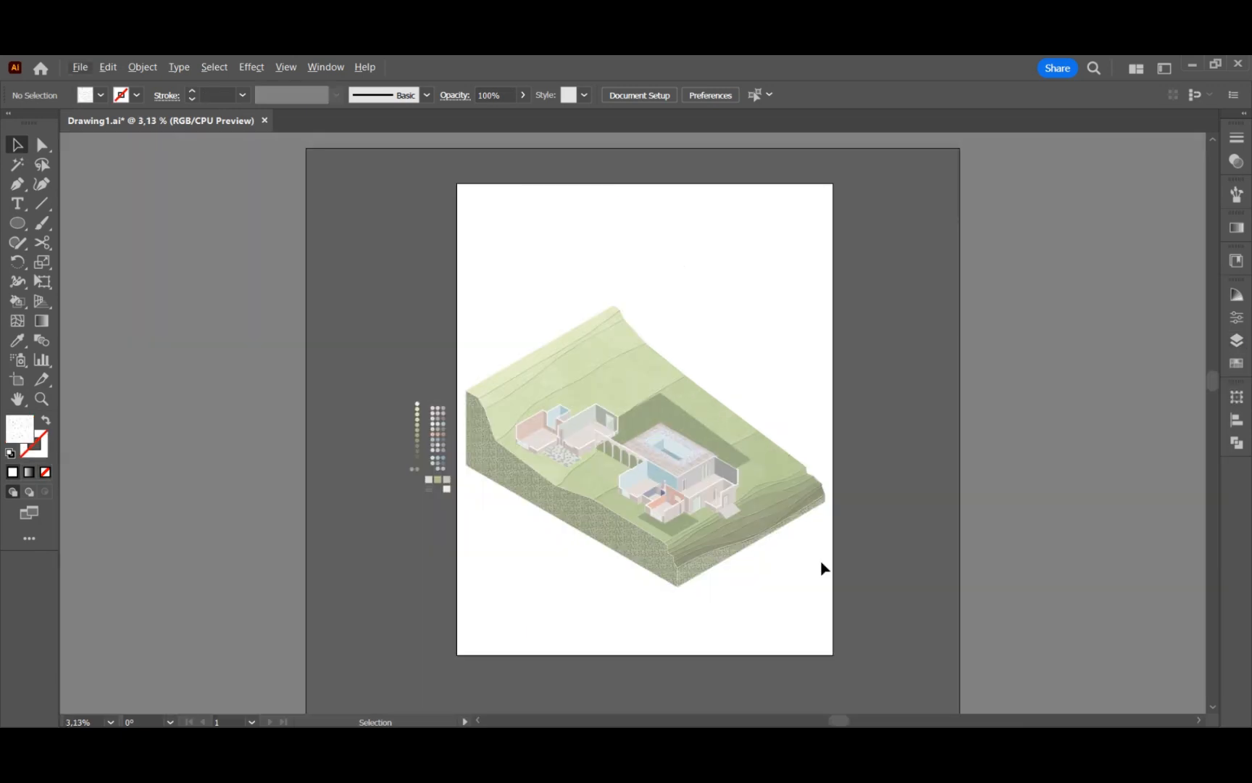
- On the background layer, use the Pen tool to outline the upper backdrop along the artboard's left, top and right edges
left_click(1236, 340)
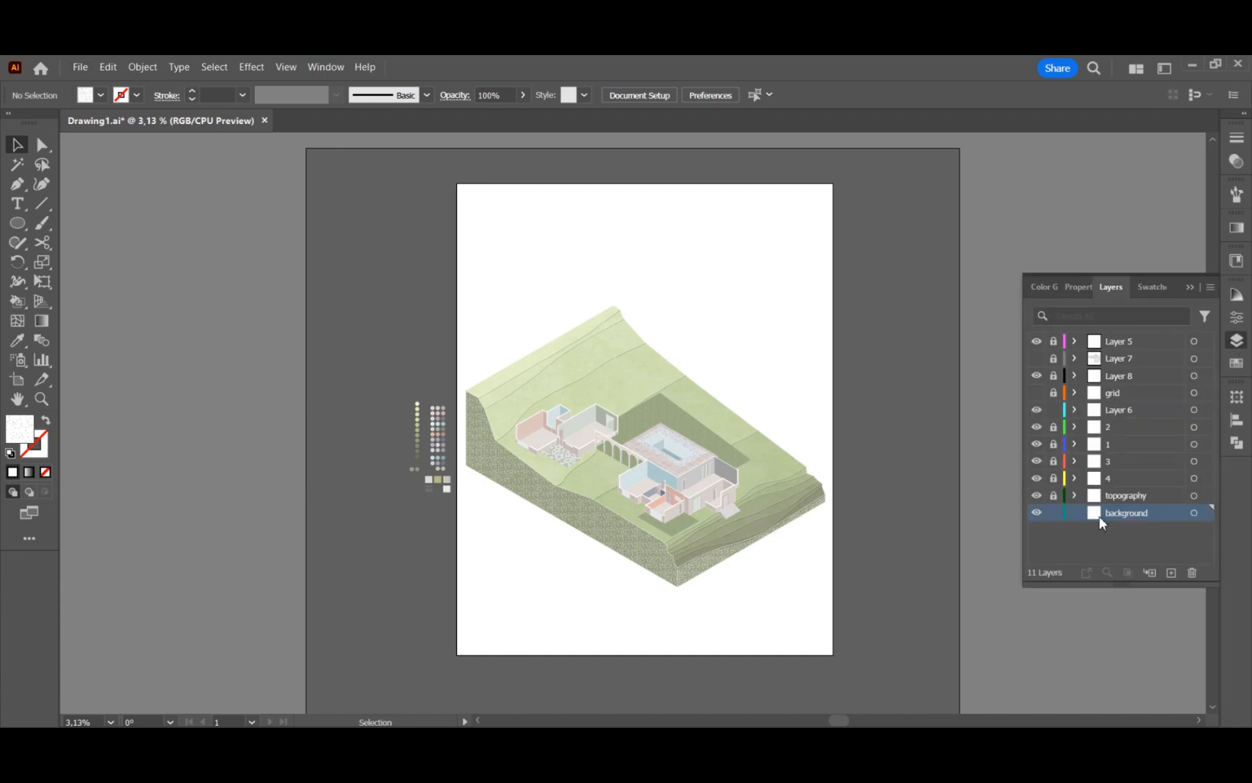
left_click(557, 576)
scroll(550, 438, "up", 1)
key("ctrl+equal")
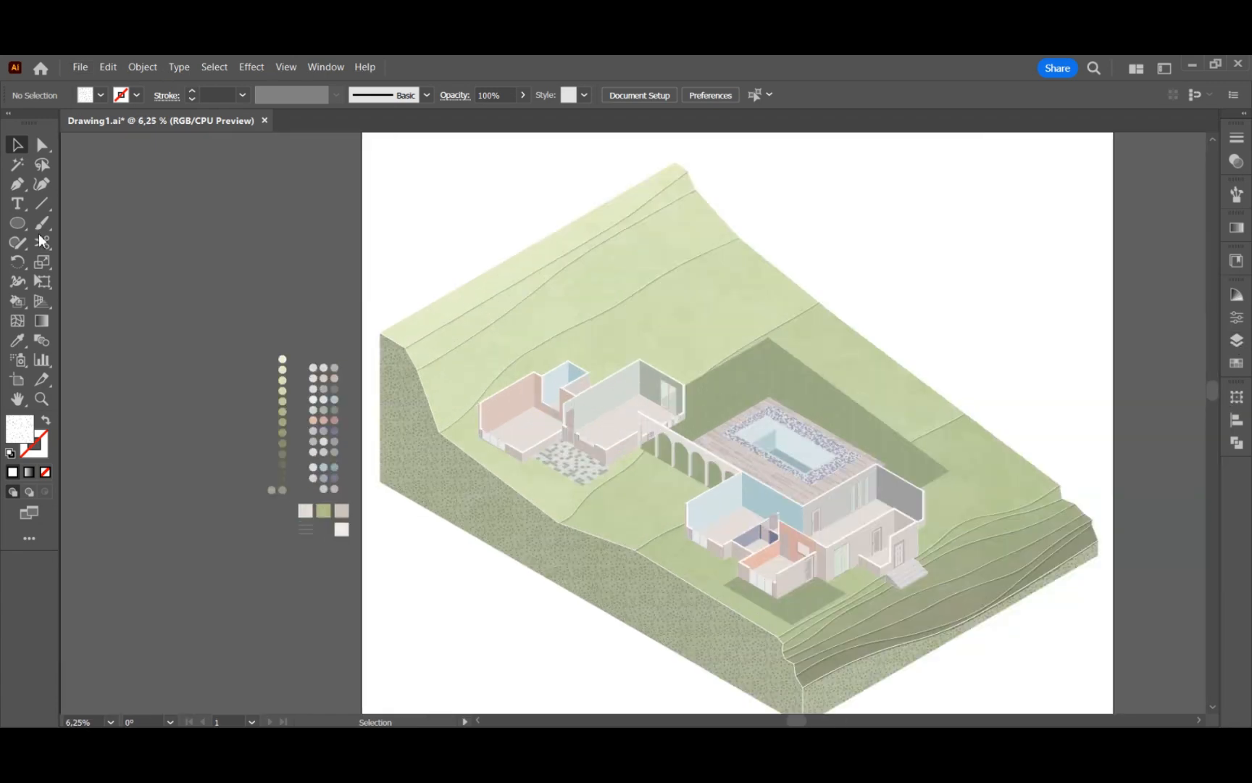
key("p")
left_click(362, 482)
scroll(370, 486, "up", 3)
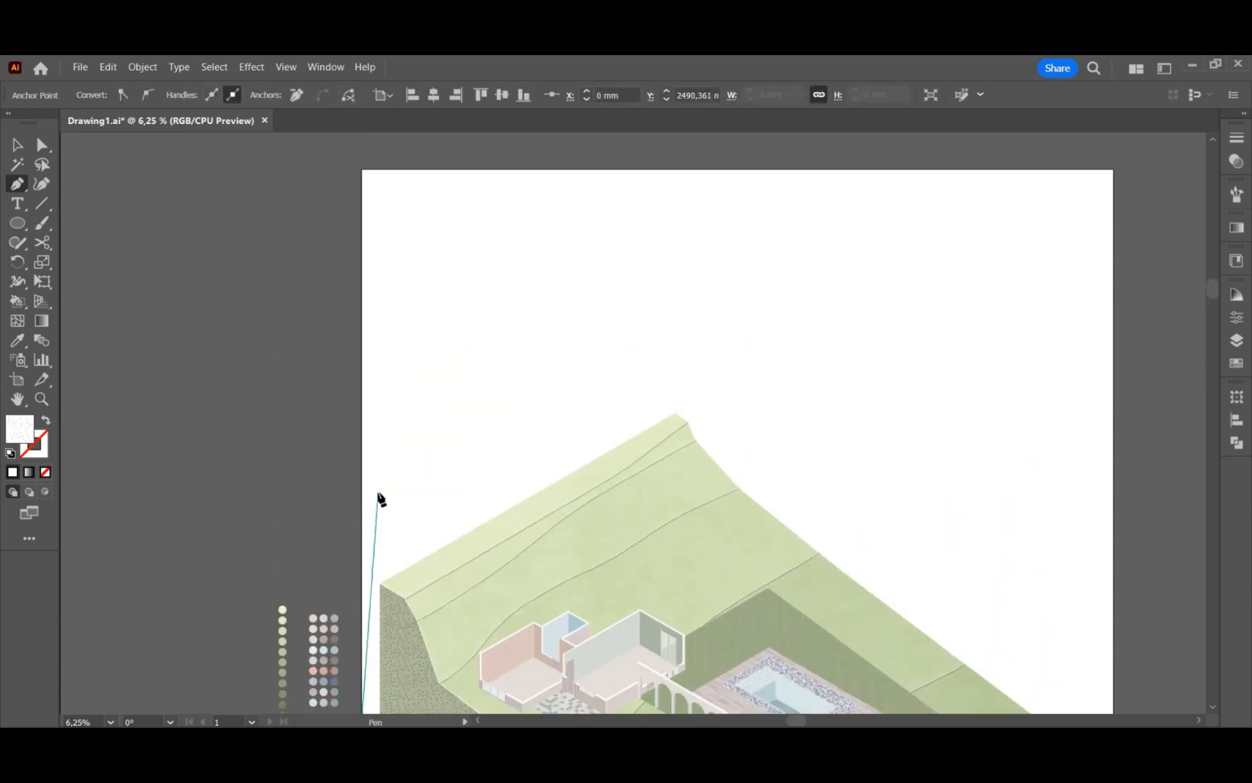
left_click(362, 170)
left_click(1113, 169)
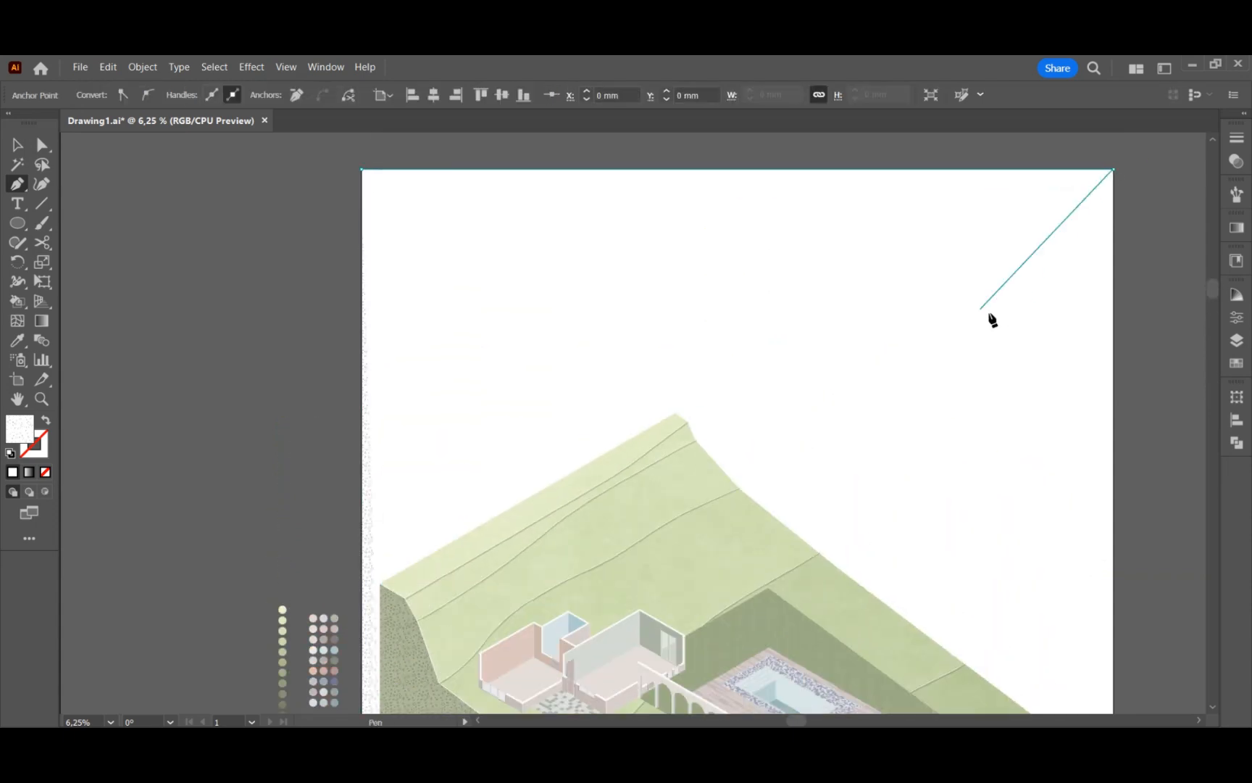
scroll(98, 466, "down", 3)
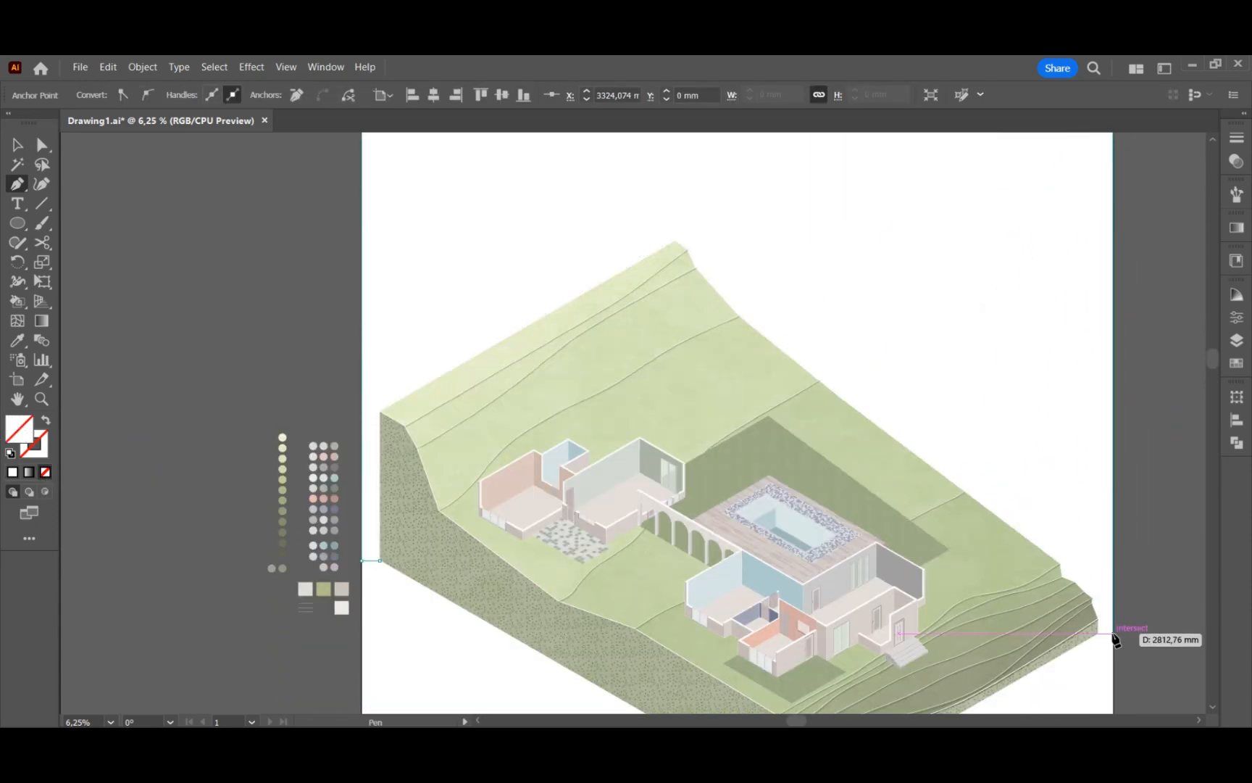
left_click(1113, 634)
- Continue the backdrop outline inward to the terrain and trace its stepped right-hand corner up to the uppermost contour there
scroll(1119, 637, "up", 3)
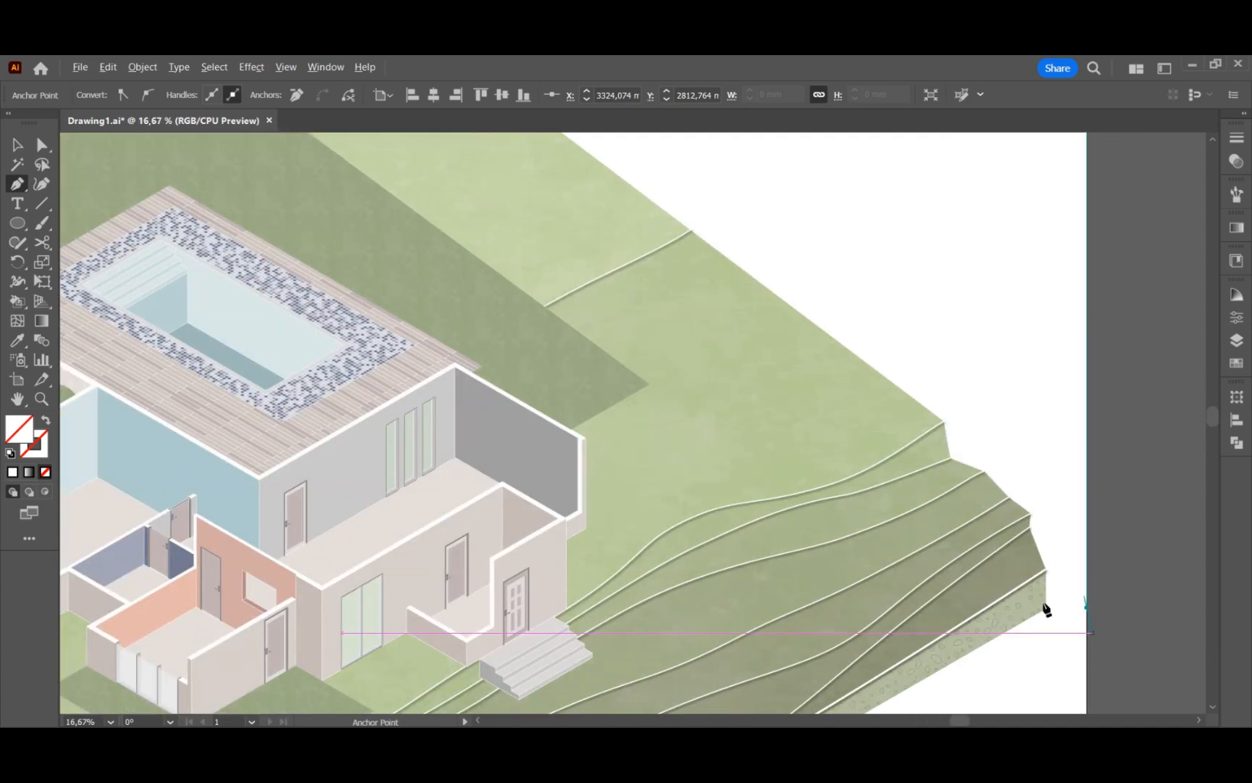
scroll(1046, 608, "up", 1)
left_click(1024, 612)
left_click(1022, 554)
left_click(999, 490)
left_click(1001, 468)
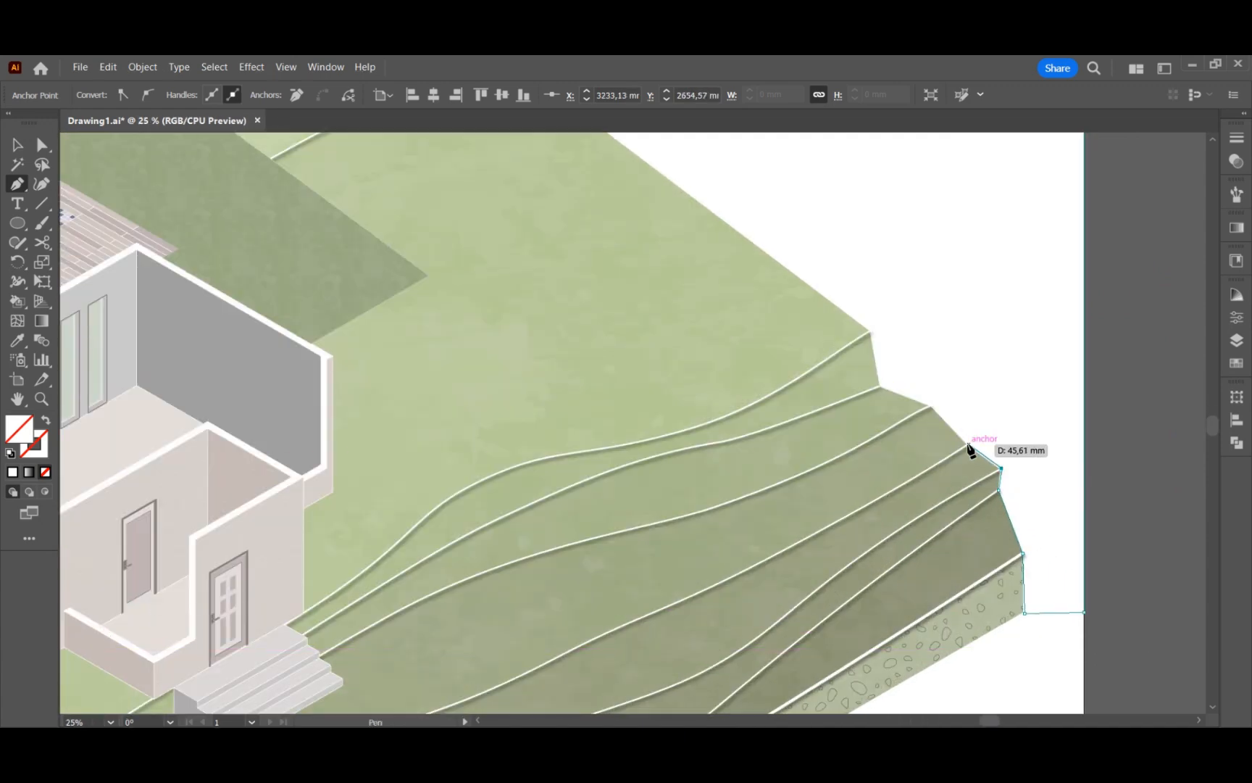
left_click(969, 445)
left_click(932, 405)
left_click(881, 386)
left_click(871, 330)
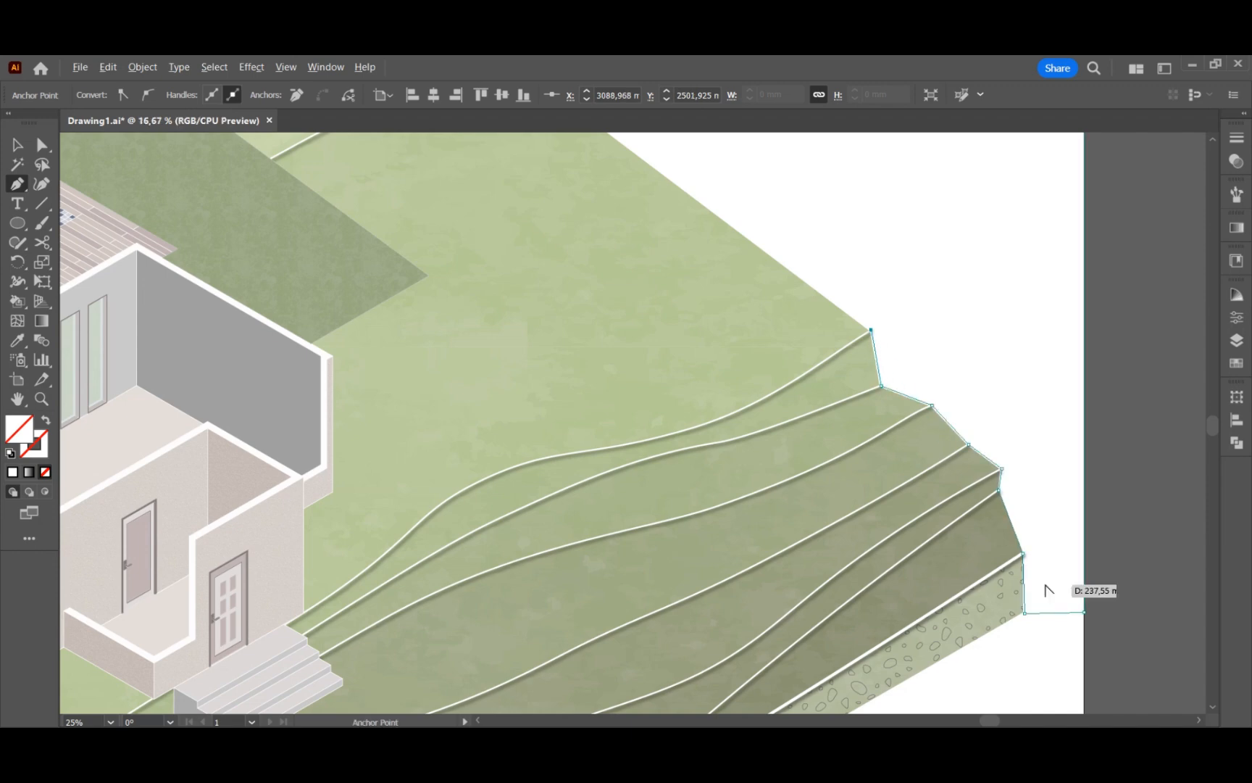
- Trace the backdrop outline along the terrain's long slope to its peak and down the far left side, closing the path
scroll(1046, 591, "down", 1)
left_click(767, 308)
scroll(456, 302, "up", 3)
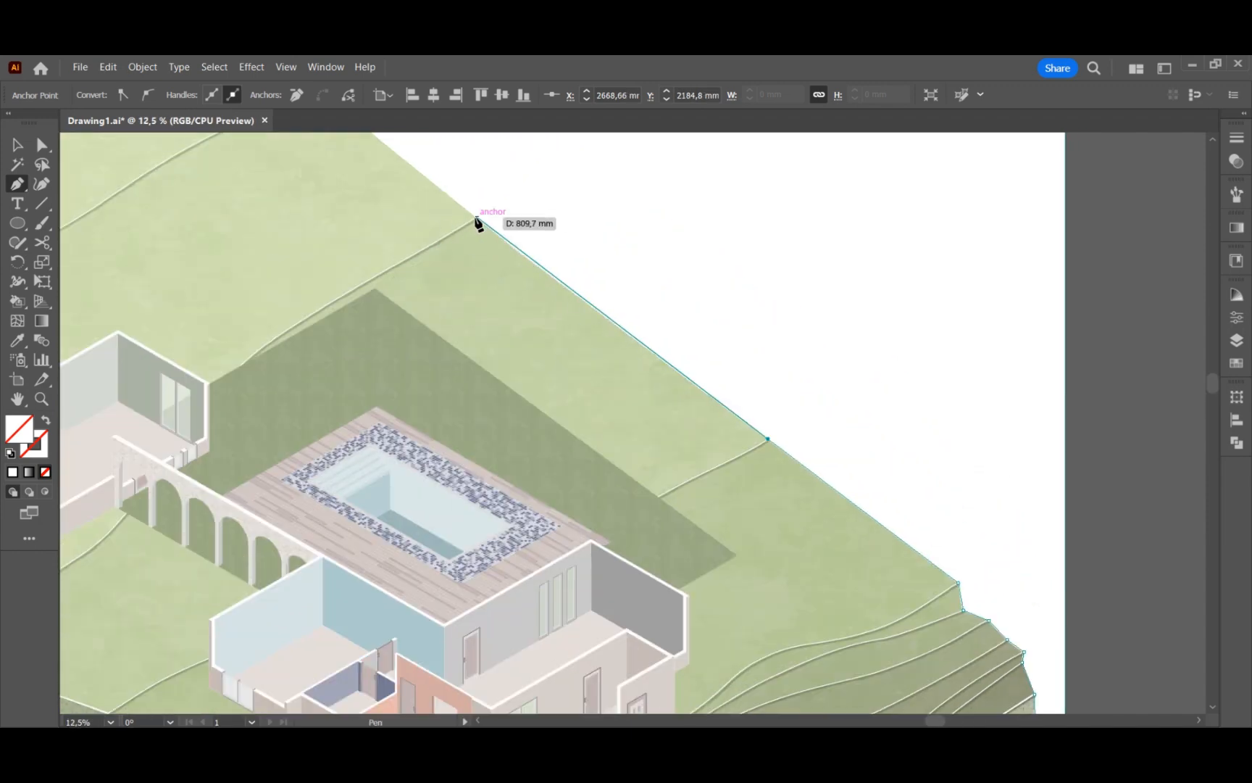
left_click(477, 218)
scroll(406, 218, "up", 2)
left_click(317, 213)
scroll(978, 540, "down", 1)
scroll(433, 216, "up", 1)
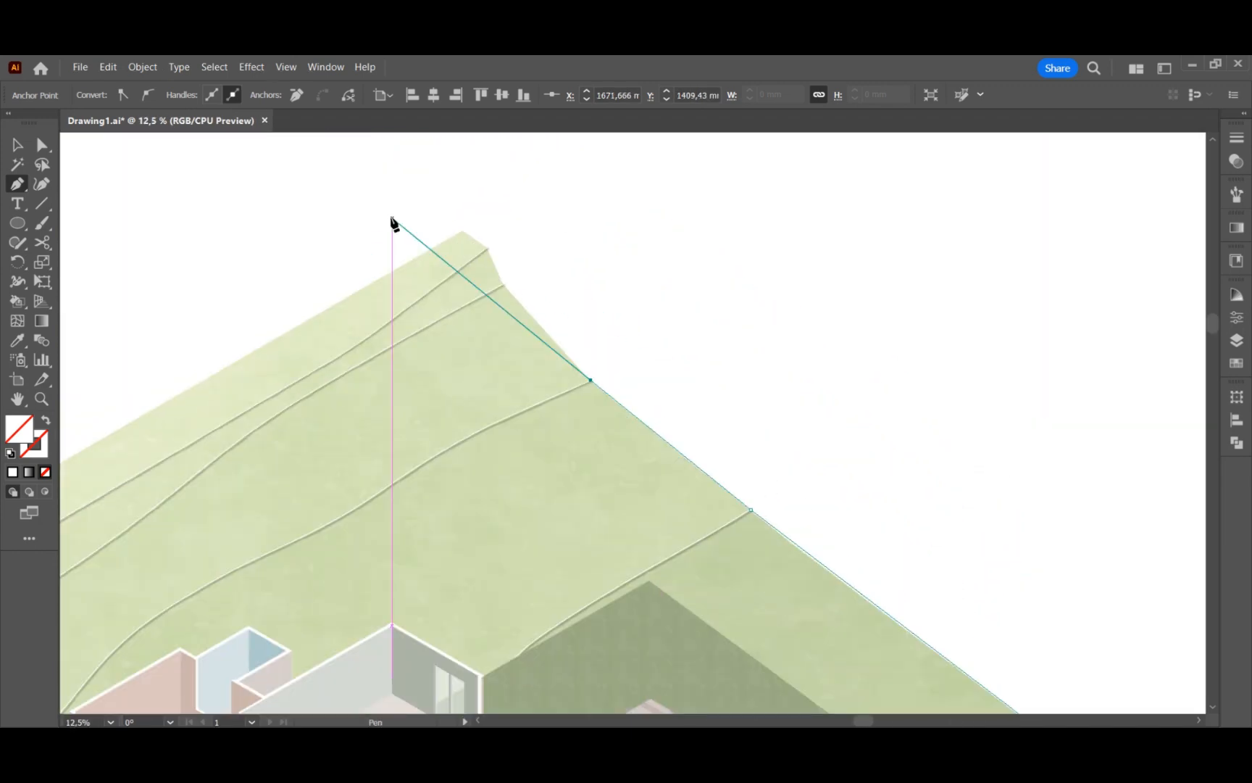
left_click(504, 283)
left_click(488, 247)
left_click(462, 229)
scroll(932, 271, "down", 1)
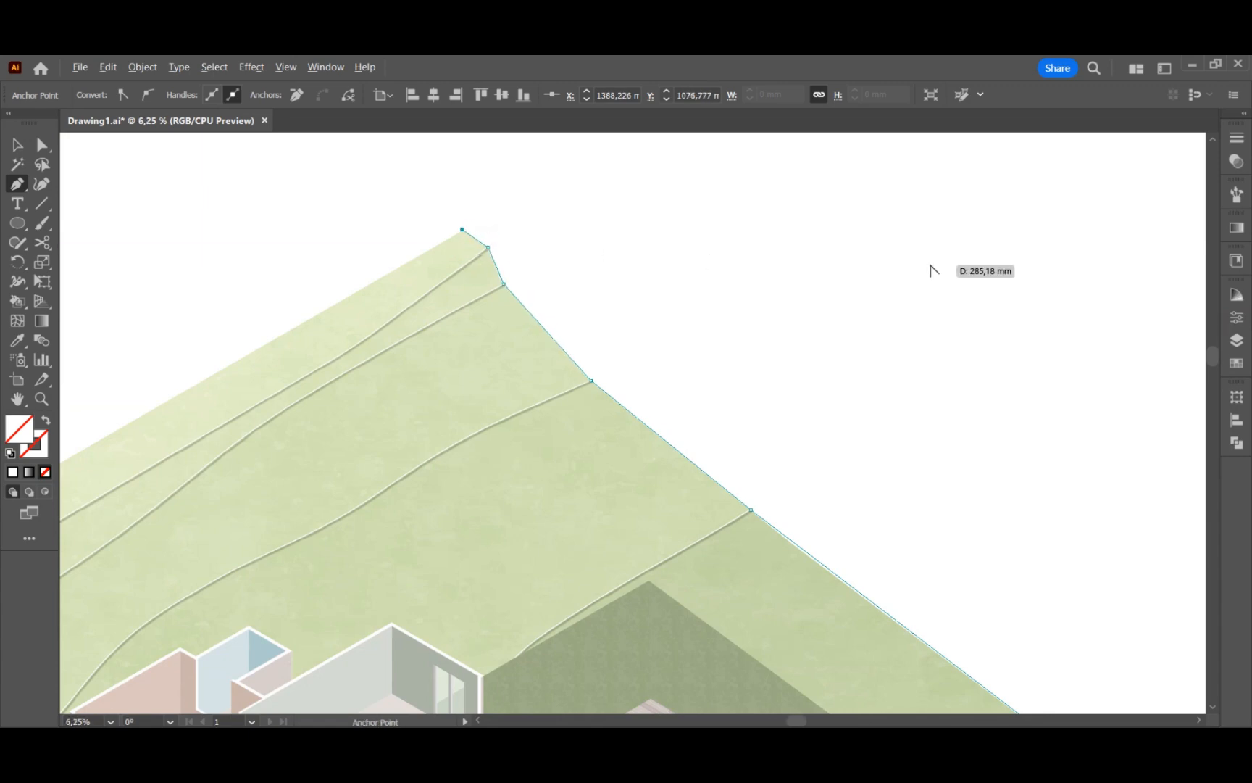
key("v")
- Fill the upper backdrop shape with the off-white texture sampled from the palette swatch
scroll(162, 484, "up", 1)
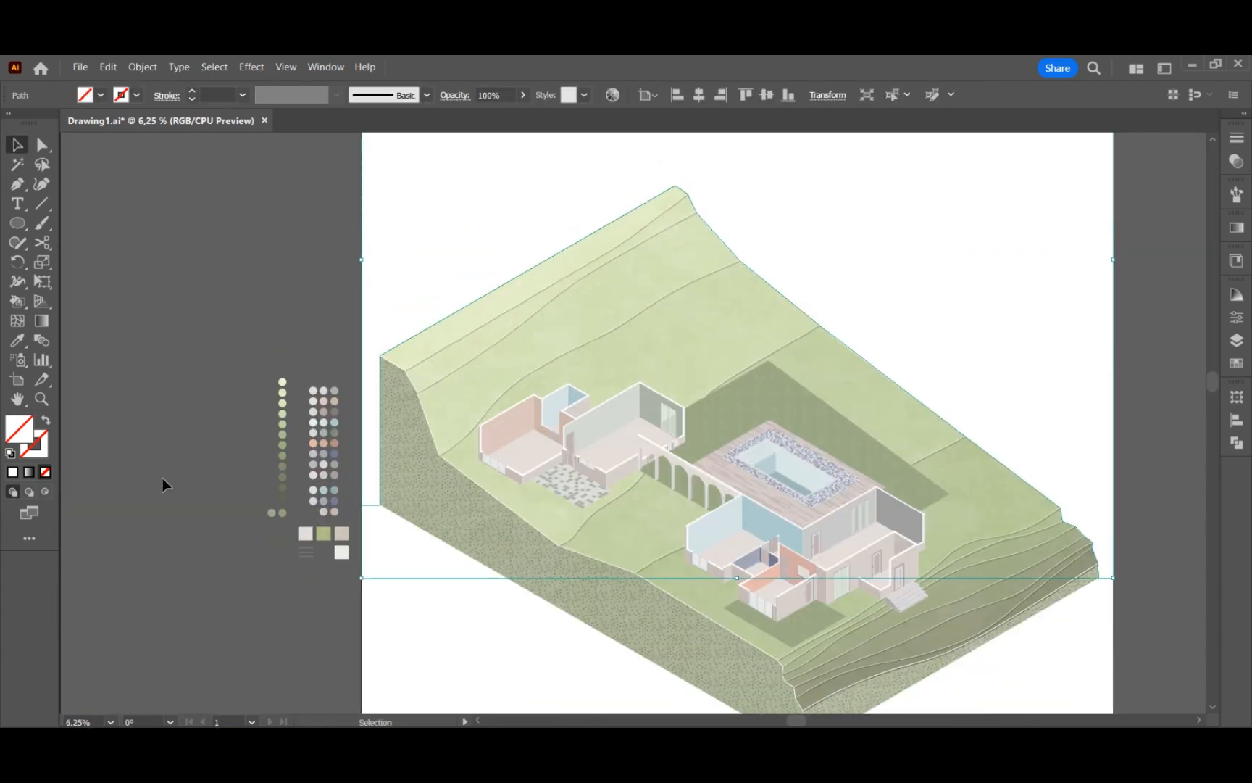
left_click(17, 340)
left_click(342, 552)
scroll(486, 534, "up", 1)
left_click(15, 145)
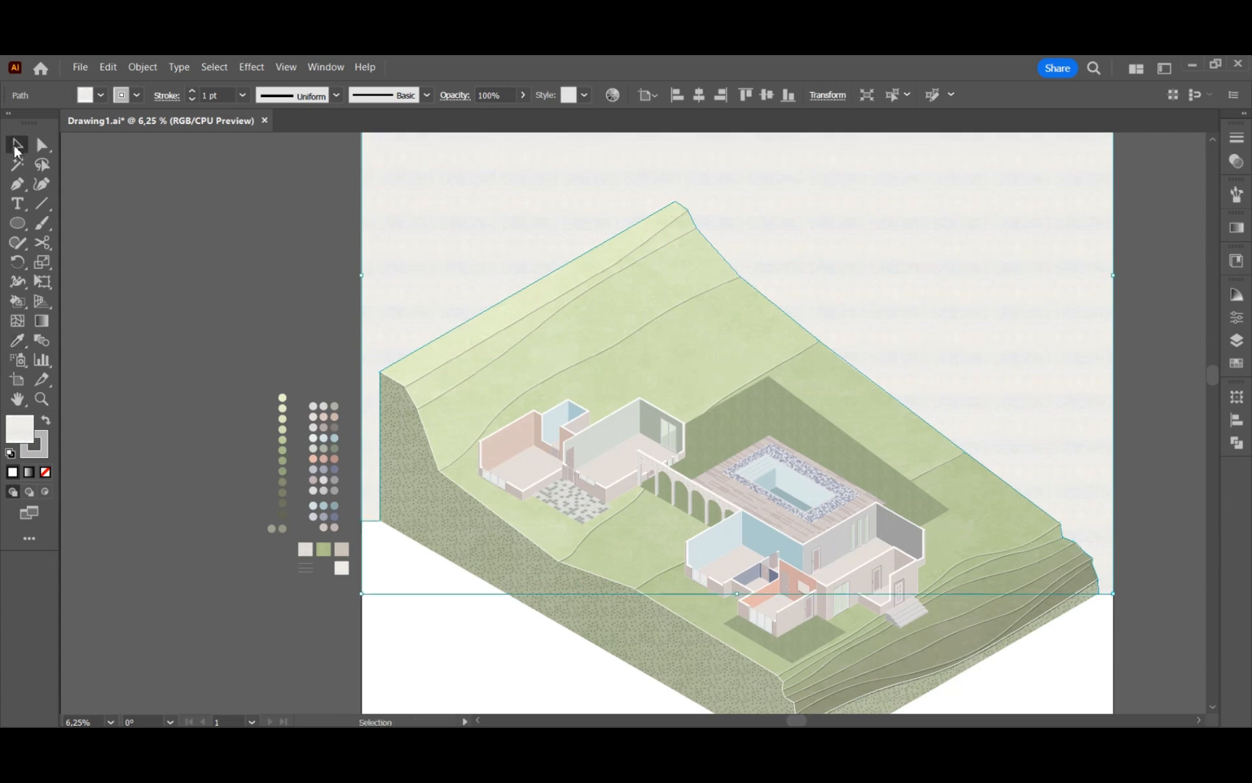
left_click(1188, 399)
- Add a new layer inside the background layer and lock the upper backdrop path
left_click(1237, 340)
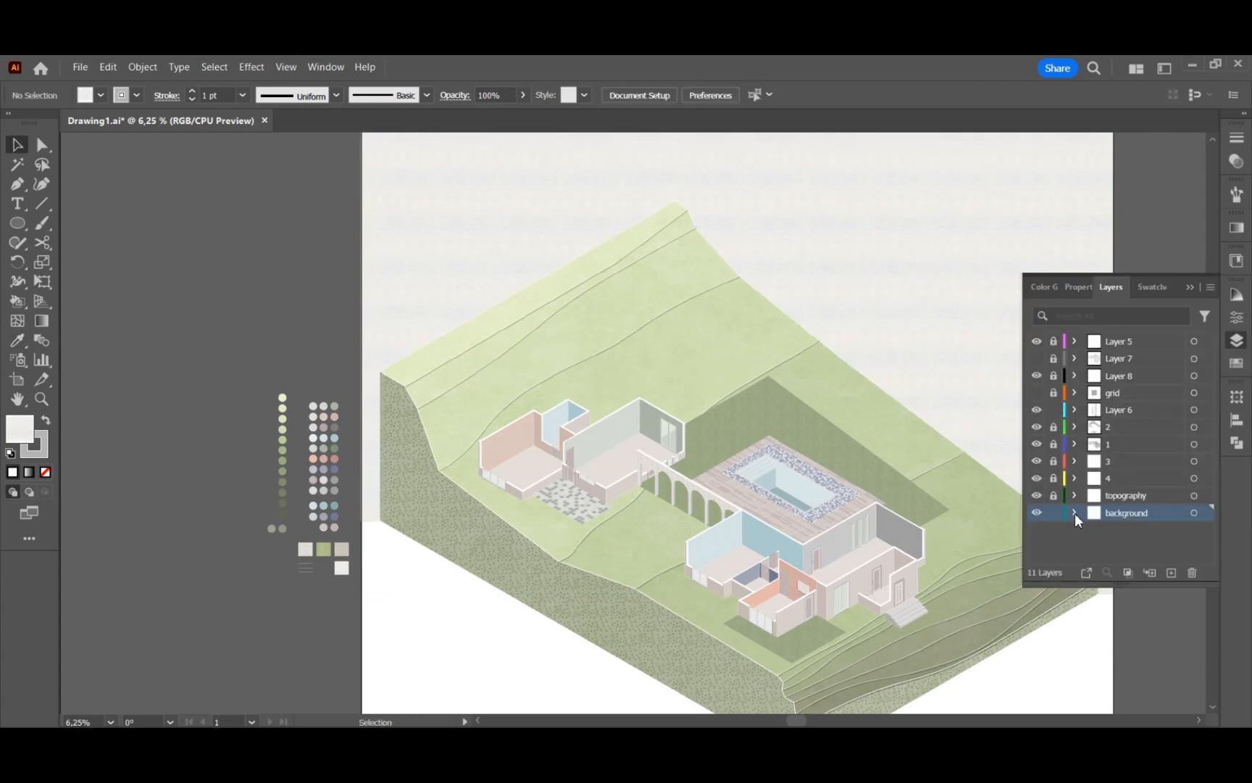
left_click(1075, 513)
left_click(1171, 573)
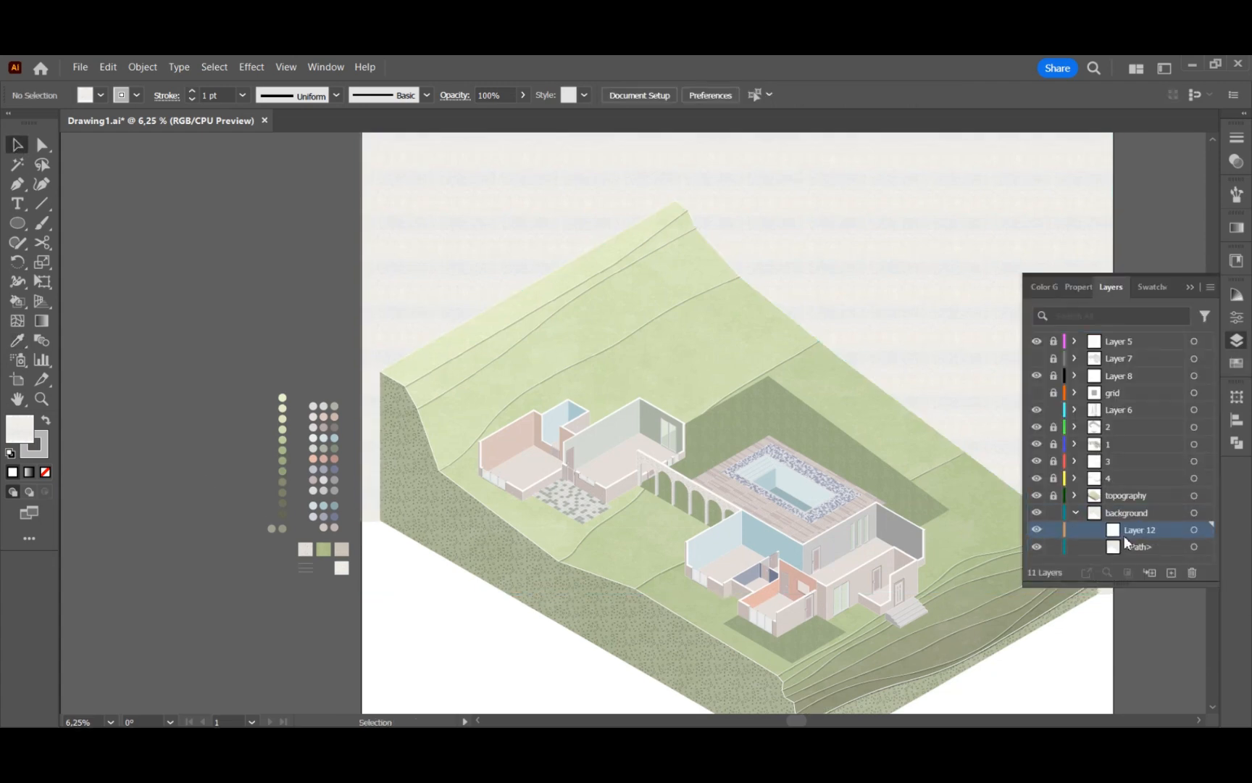
left_click(1053, 546)
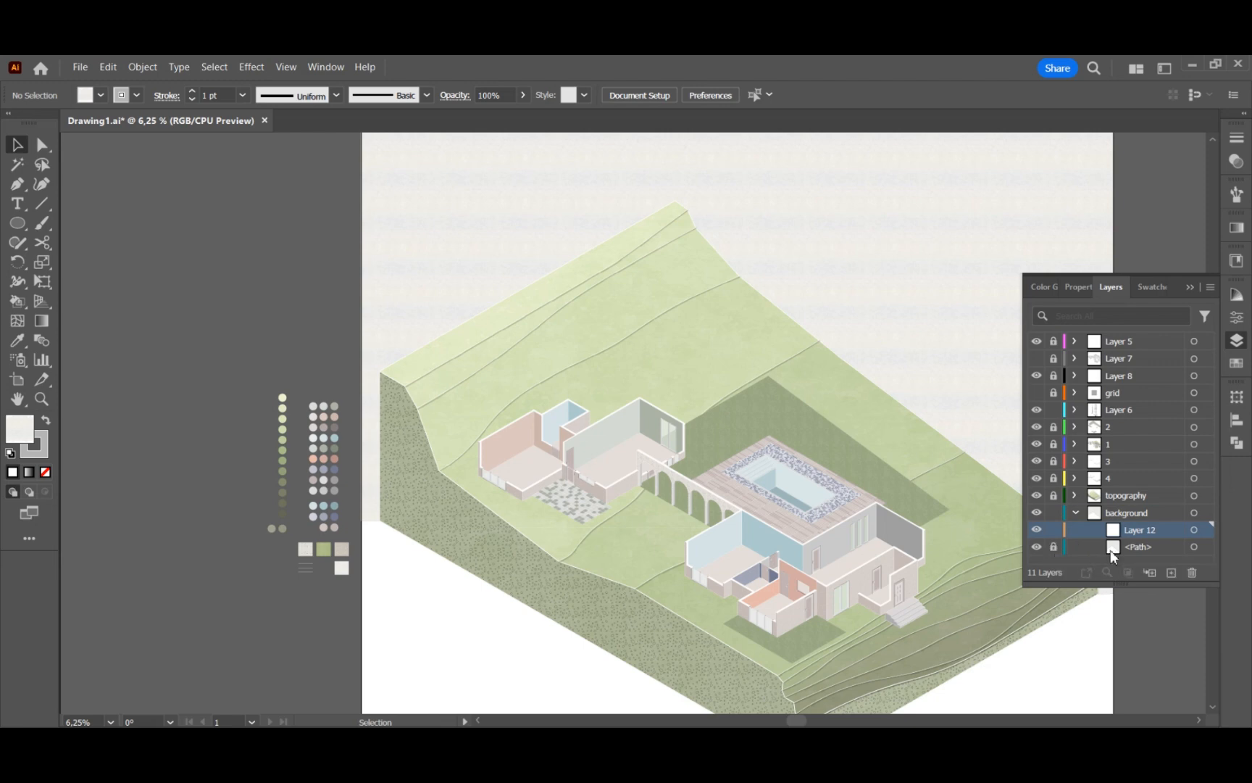
left_click(1189, 287)
- Draw a closed Pen shape filling the artboard below the terrain, following the terrain's lower edges and bottom corner
scroll(986, 550, "down", 4)
key("p")
left_click(361, 270)
left_click(362, 649)
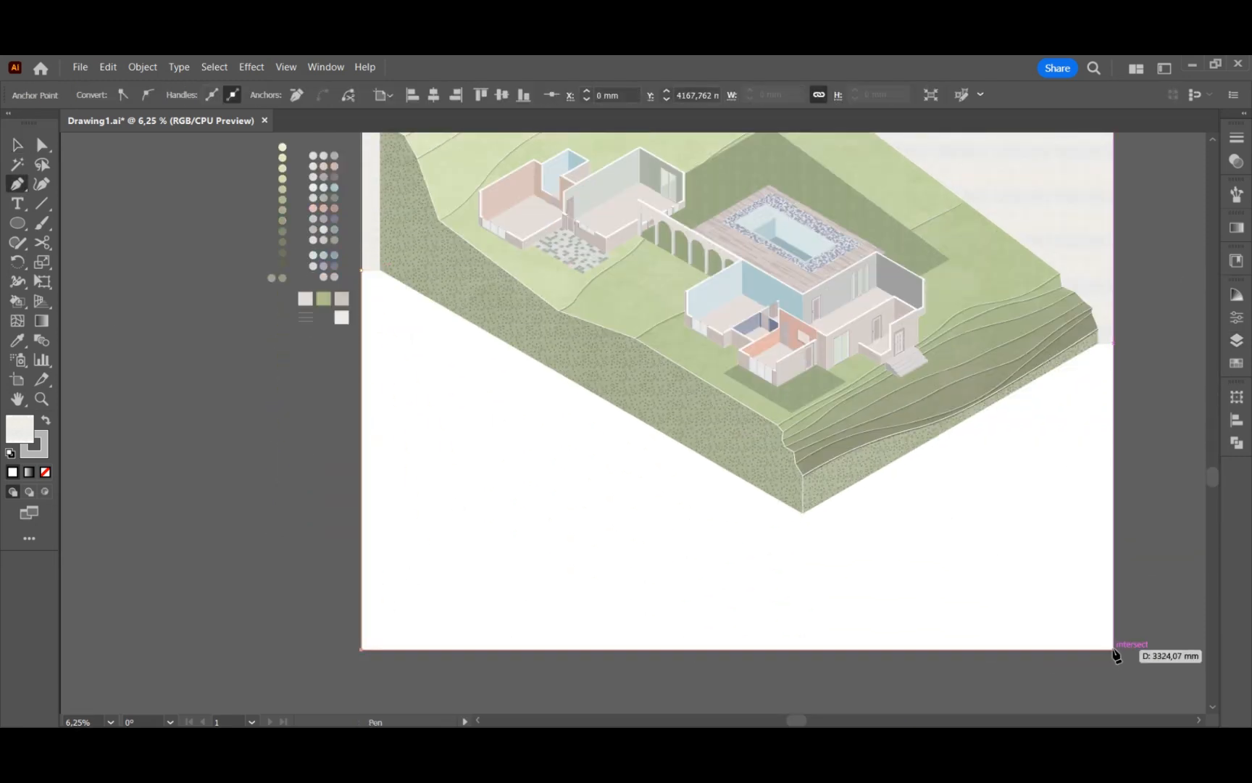
left_click(1114, 649)
left_click(1113, 343)
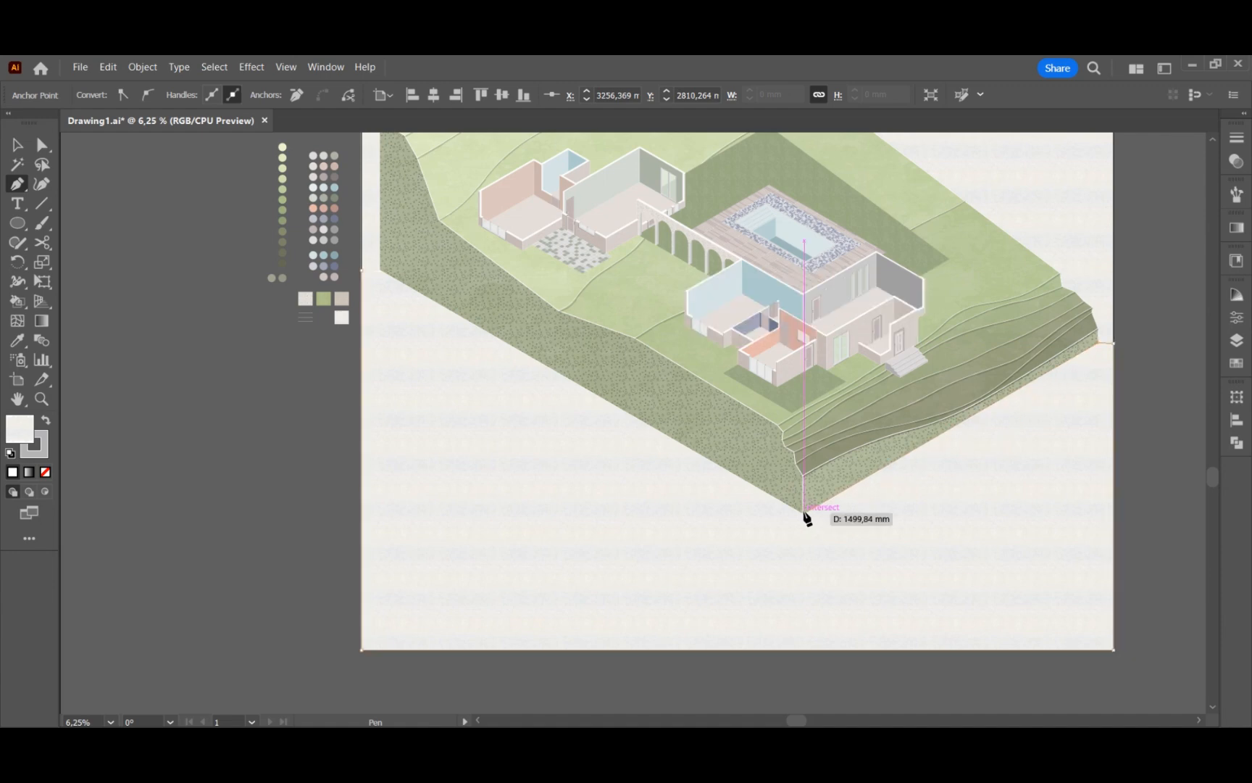
left_click(803, 512)
left_click(362, 270)
scroll(347, 246, "up", 3)
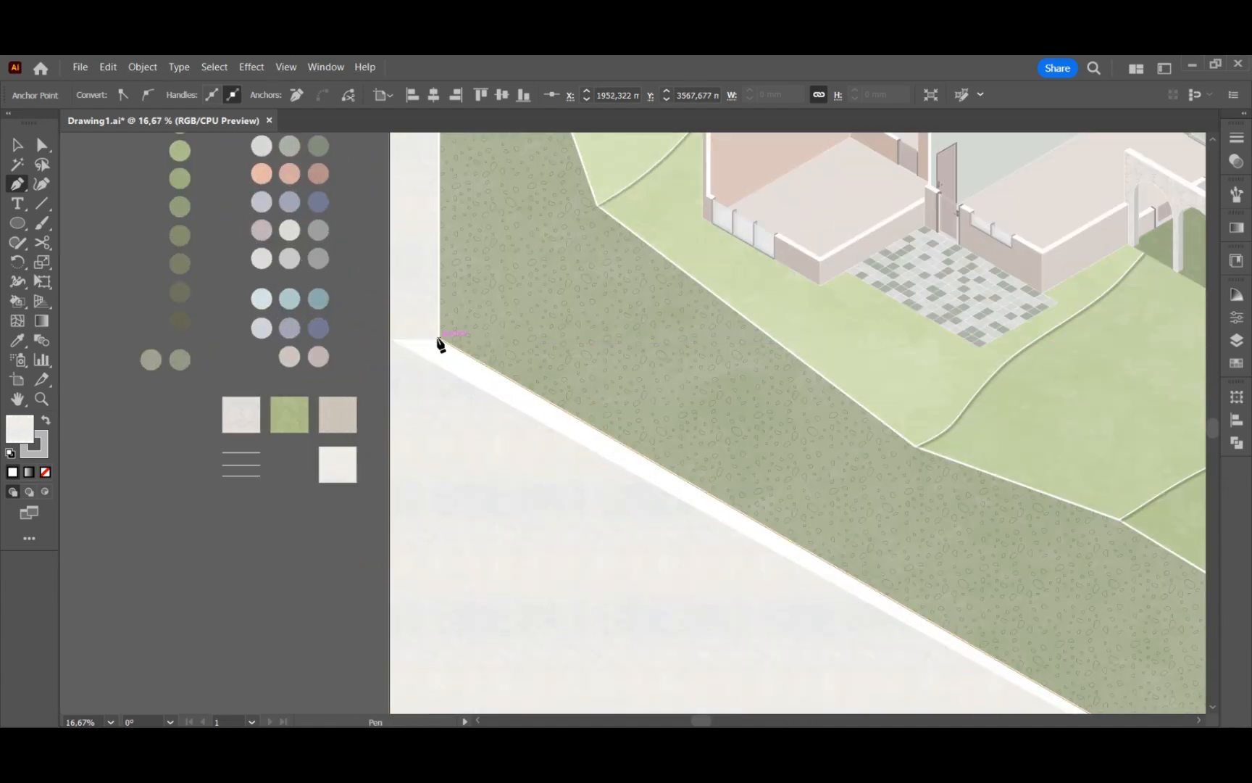
left_click(439, 338)
left_click(389, 339)
- Give the lower backdrop shape the white horizontal line pattern sampled from the palette and deselect it
key("i")
left_click(245, 463)
left_click(18, 144)
left_click(154, 426)
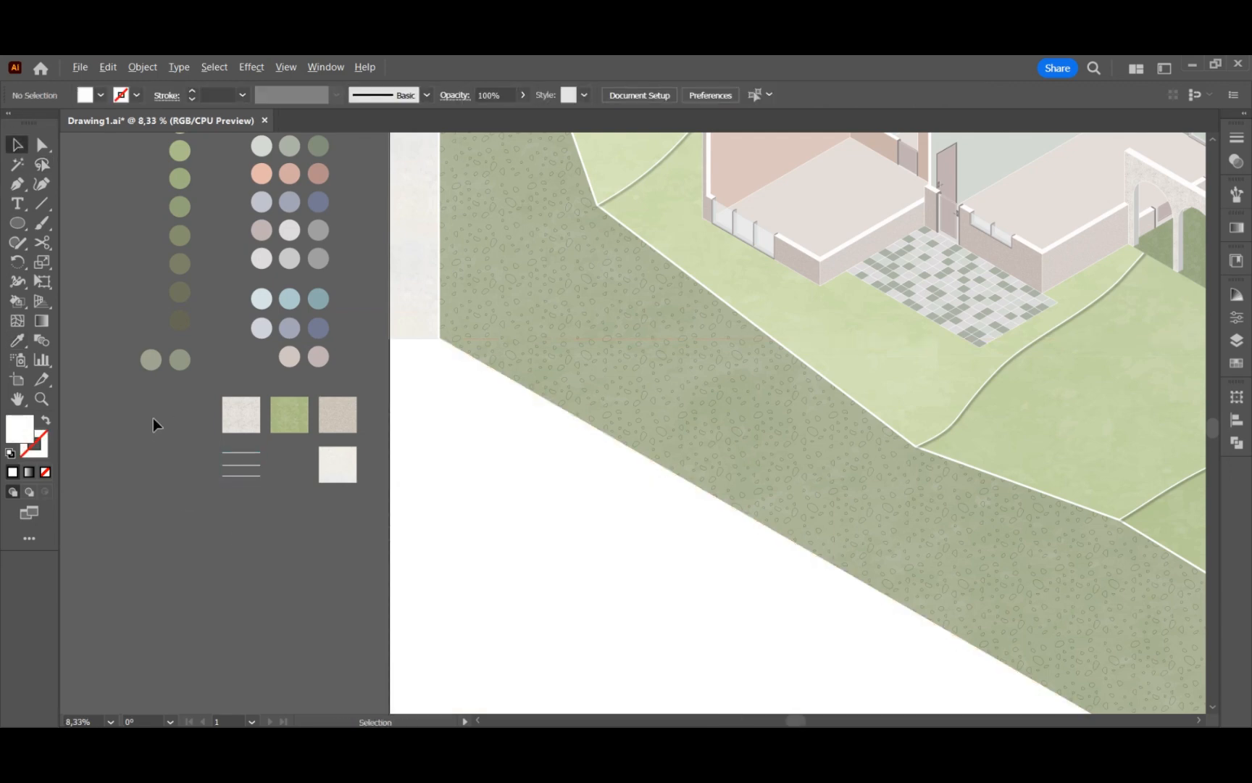
- Draw a rectangle covering the whole artboard
scroll(419, 525, "down", 3)
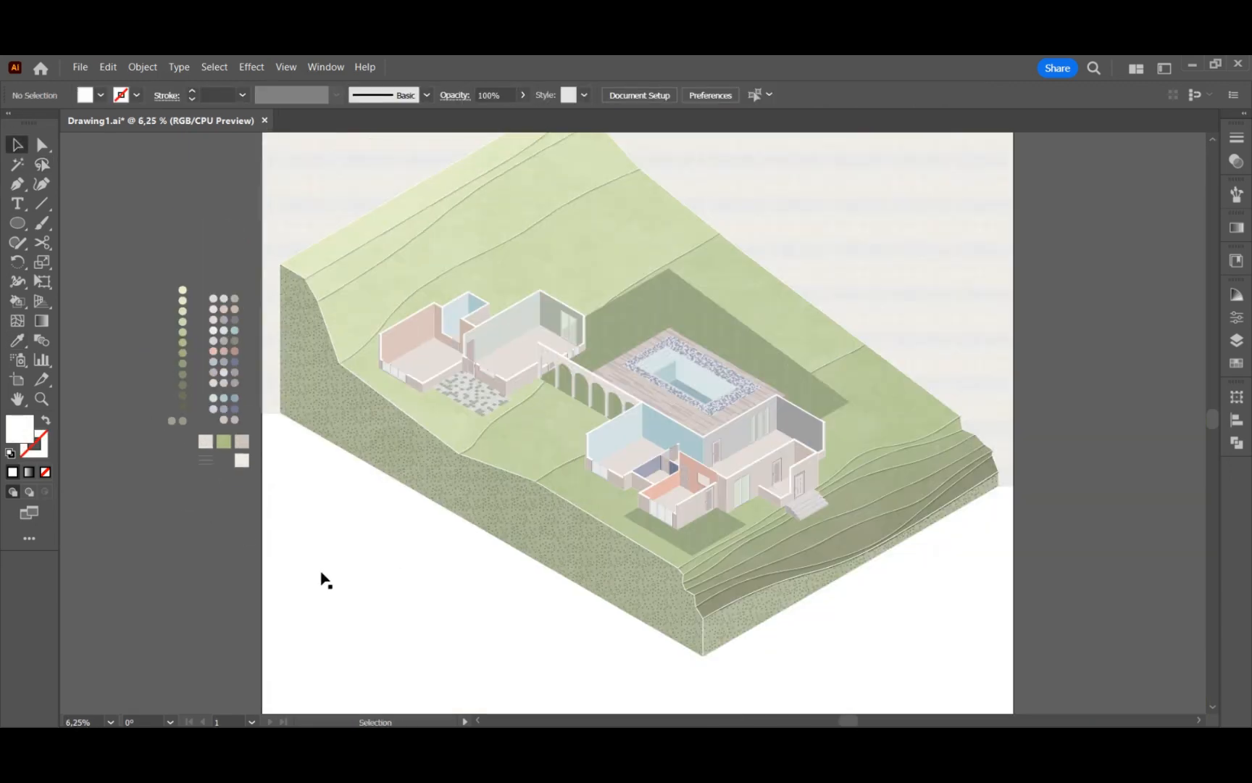
scroll(322, 567, "down", 1)
scroll(275, 444, "up", 1)
left_click_drag(18, 222, 59, 222)
scroll(289, 416, "up", 3)
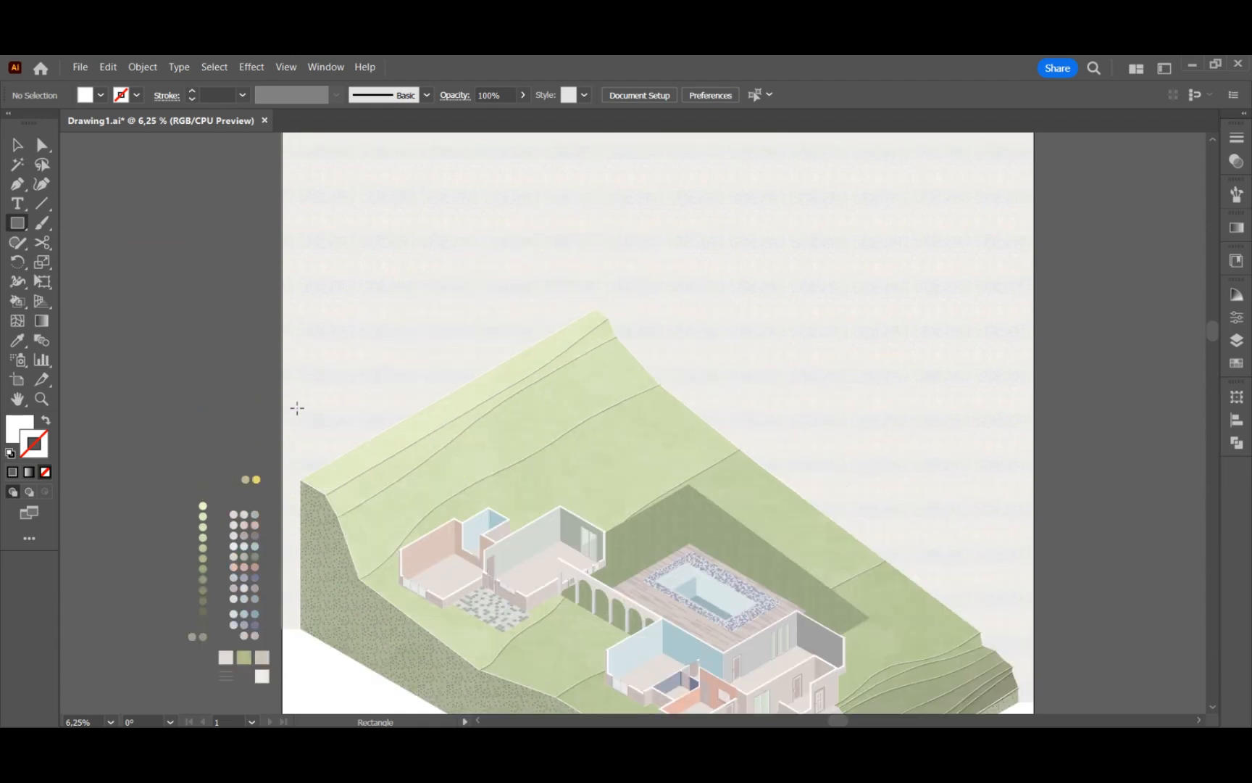
mouse_move(282, 144)
left_mouse_down()
mouse_move(927, 710)
mouse_move(1034, 639)
left_mouse_up()
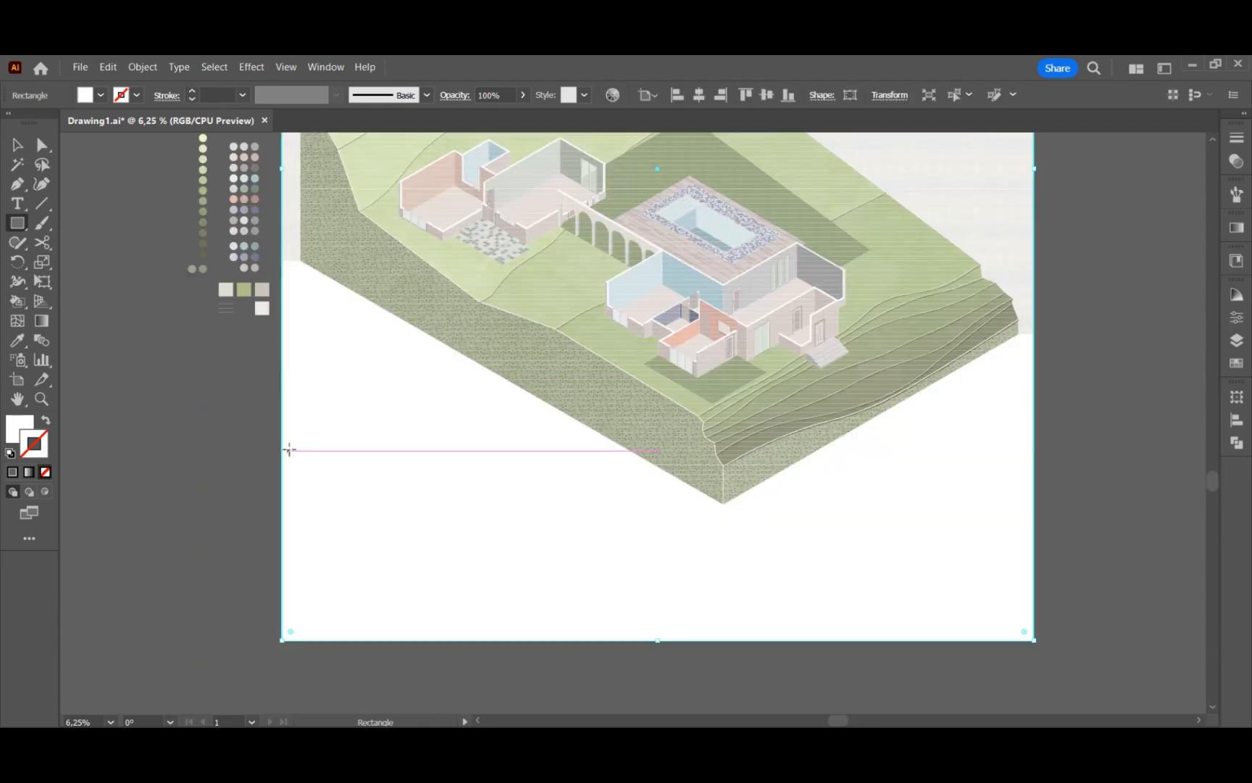
- Fill the rectangle with the yellow palette colour and set its opacity to 30%
scroll(287, 450, "up", 2)
left_click(17, 340)
left_click(256, 221)
key("v")
key("ctrl+shift+F10")
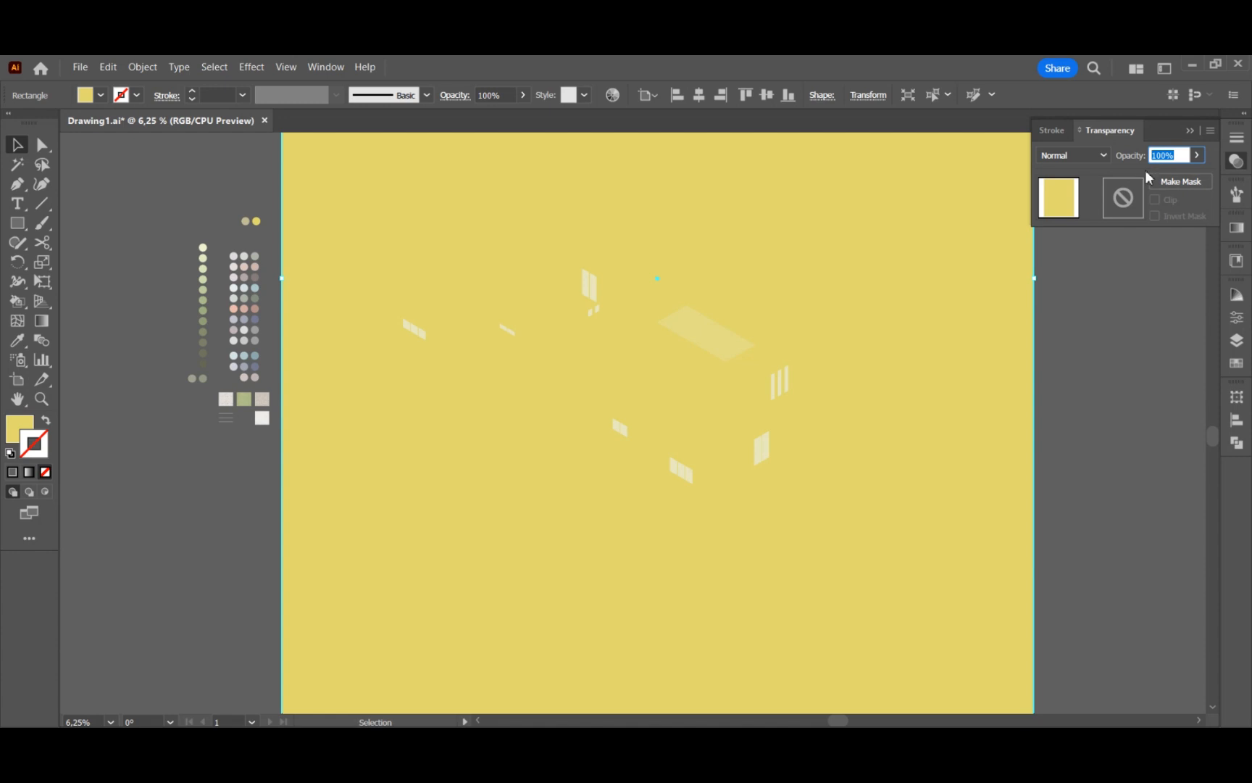
type("30")
key("Return")
- Move the yellow rectangle into the background layer and place it behind the line-patterned shape
left_click(1236, 340)
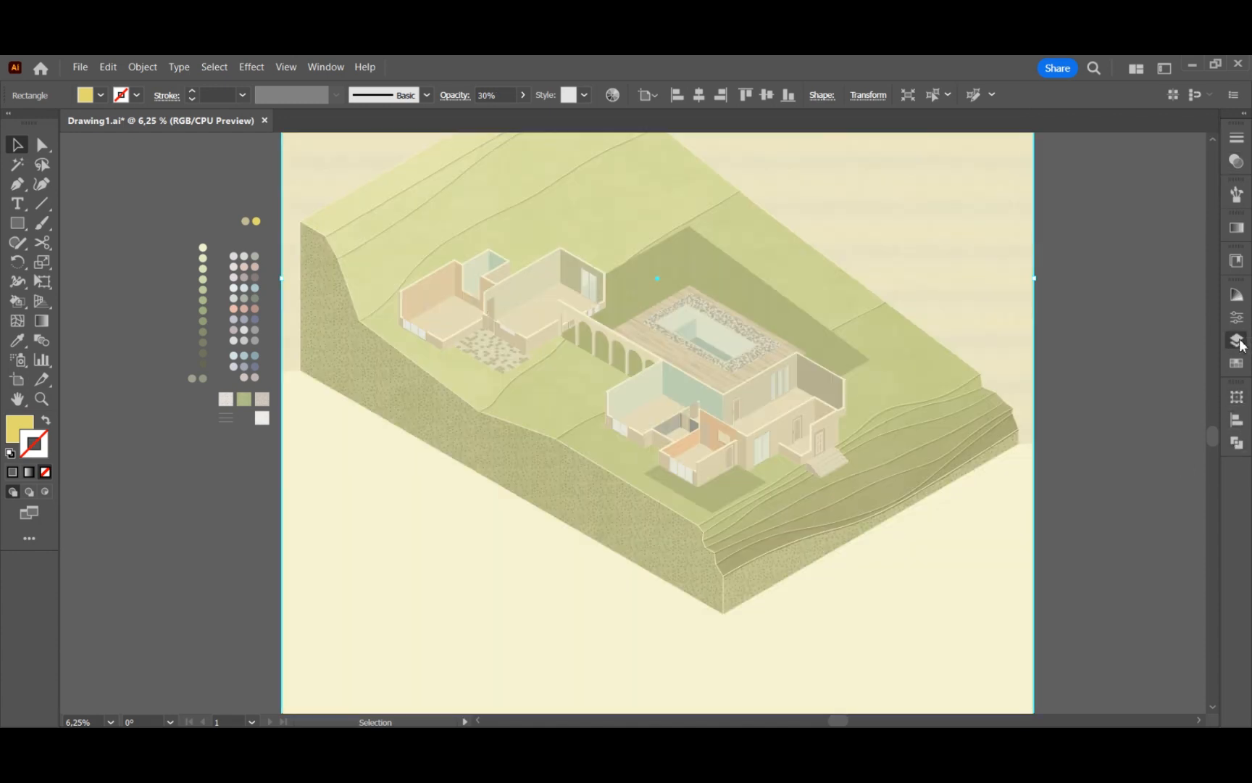
left_click_drag(1203, 517, 1195, 513)
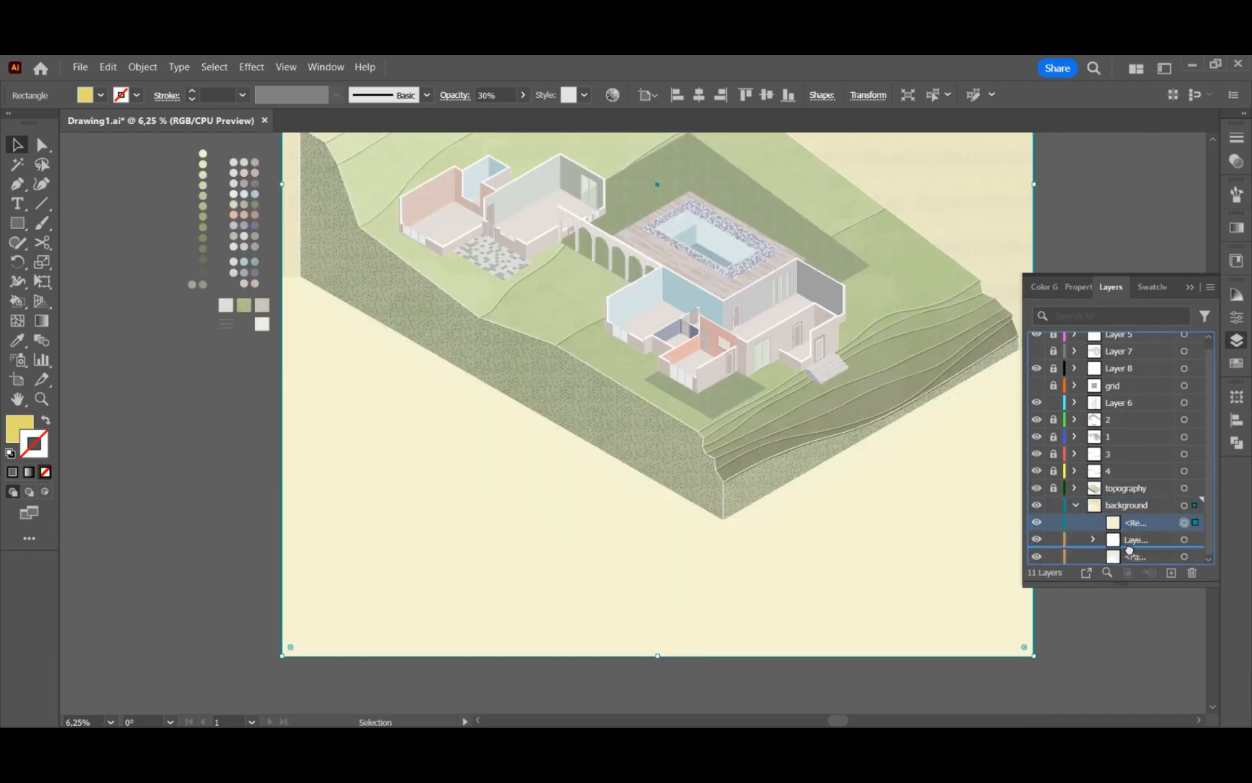
left_click_drag(1129, 549, 1128, 550)
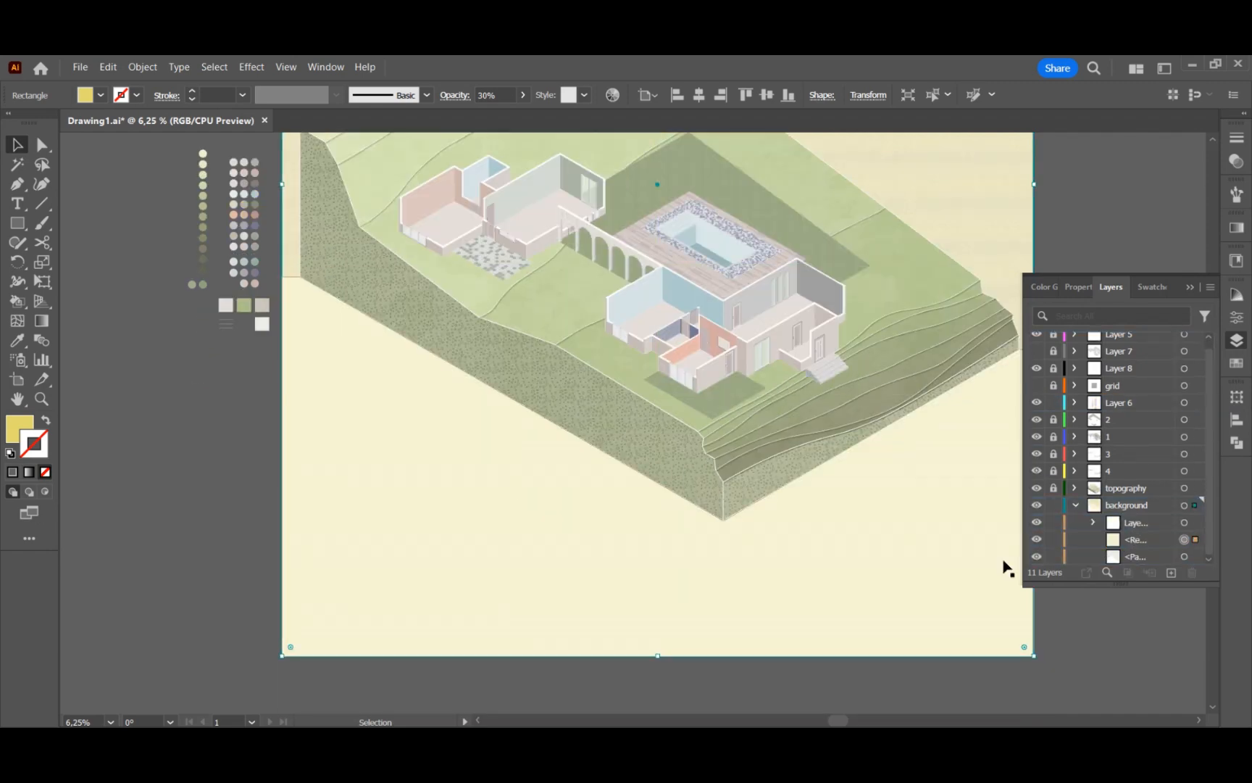
- Rotate only the line pattern inside the lower backdrop shape by 210°, leaving object transformation off
left_click(1185, 523)
left_click(1189, 287)
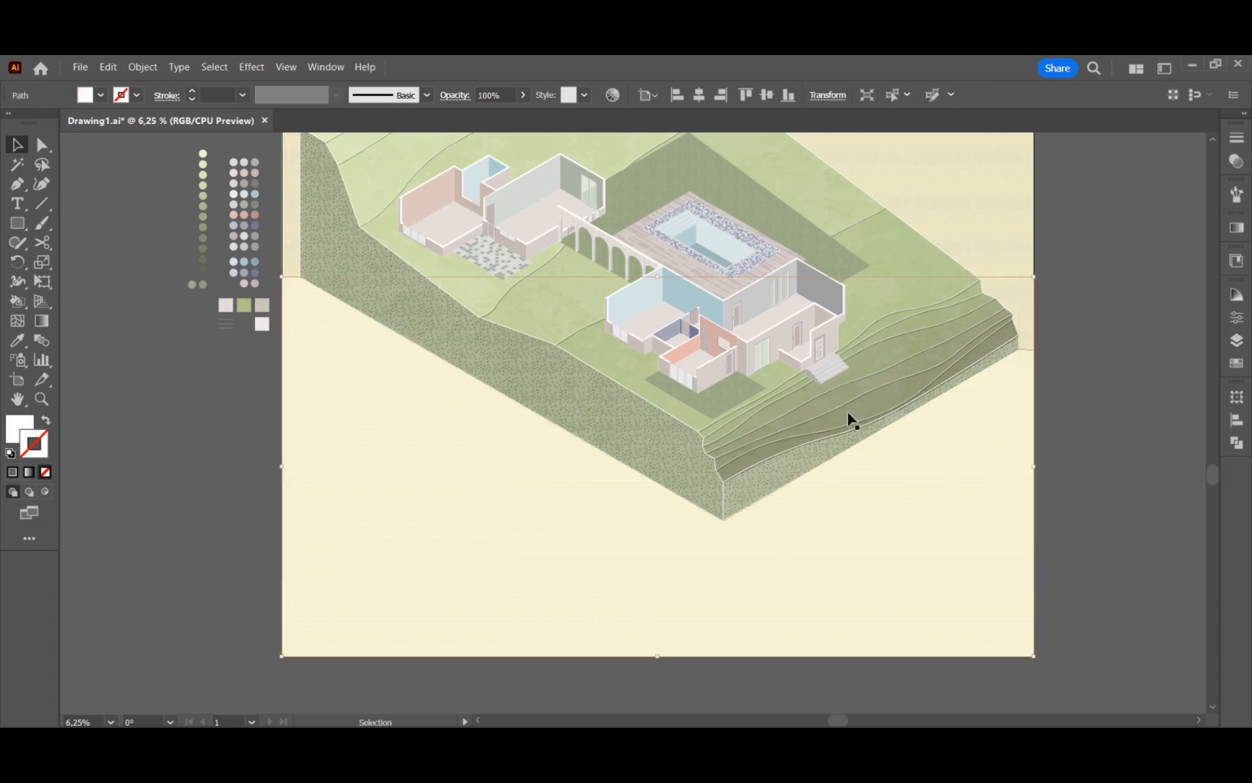
scroll(766, 528, "up", 1, "alt")
scroll(721, 542, "up", 2, "alt")
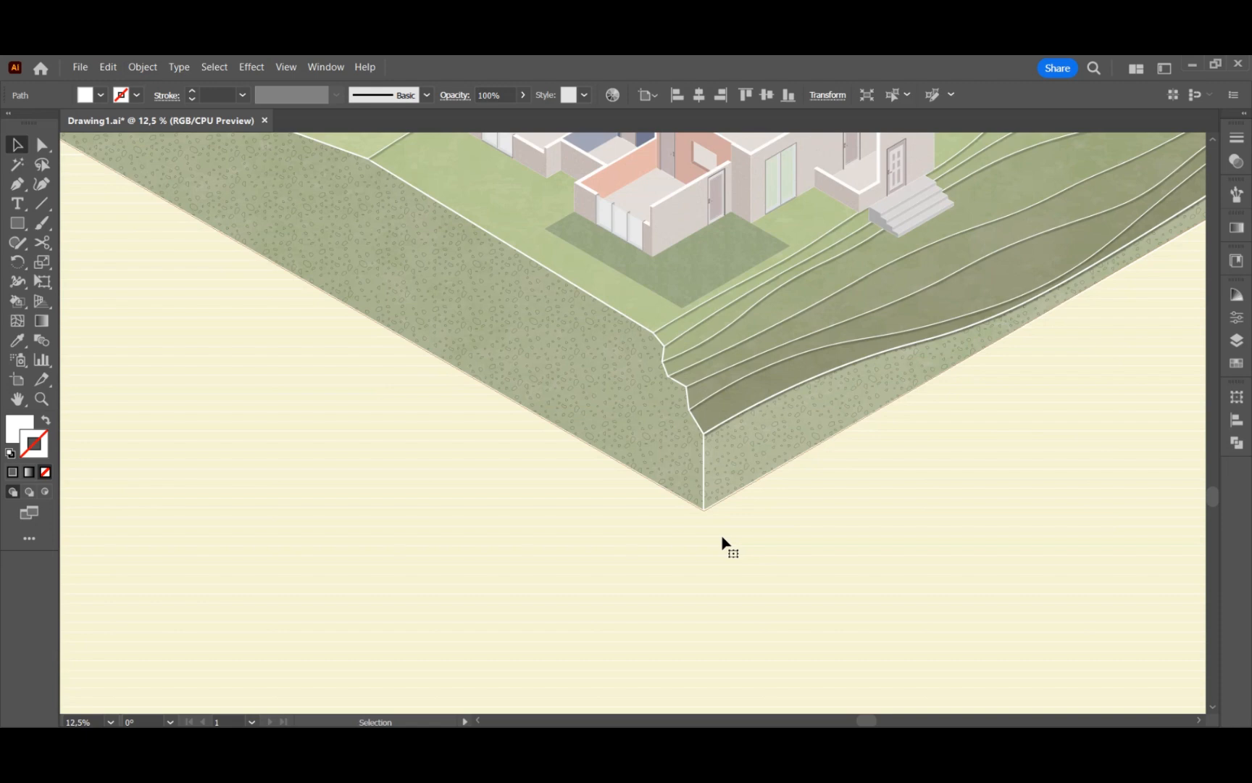
left_click(142, 67)
mouse_move(194, 89)
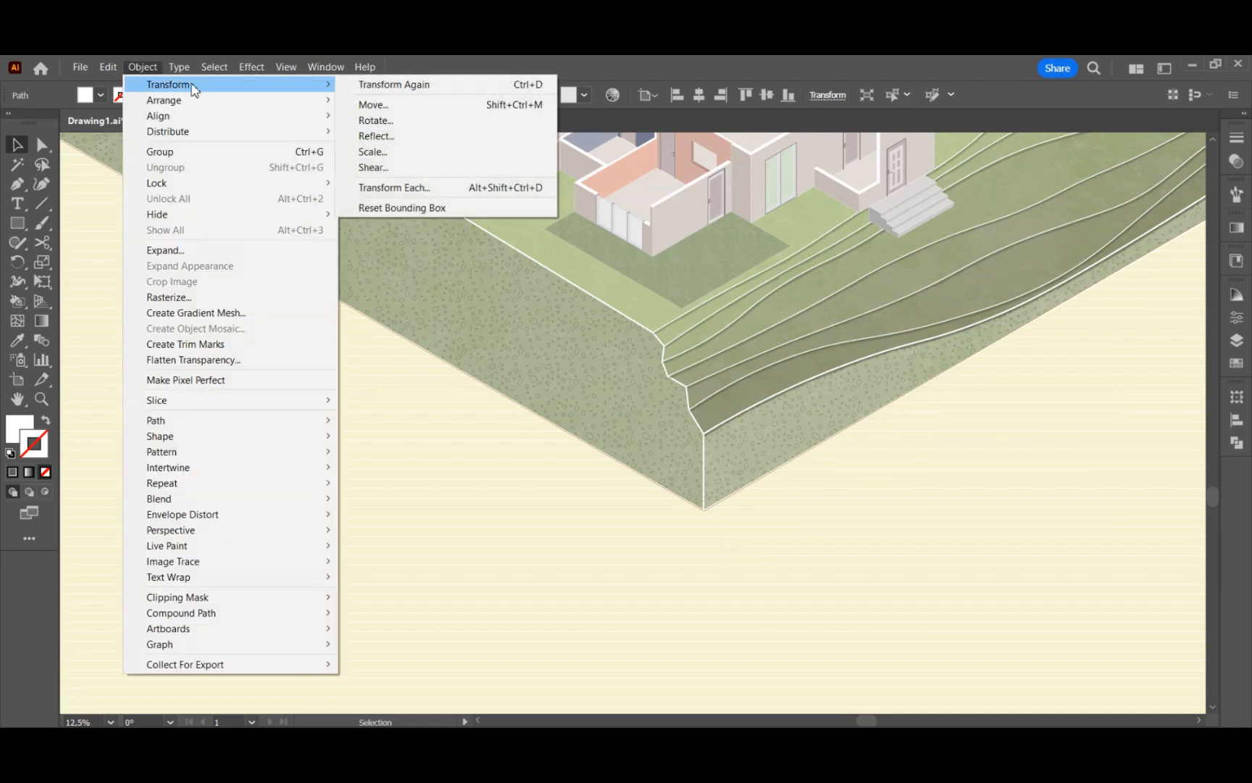
left_click(404, 121)
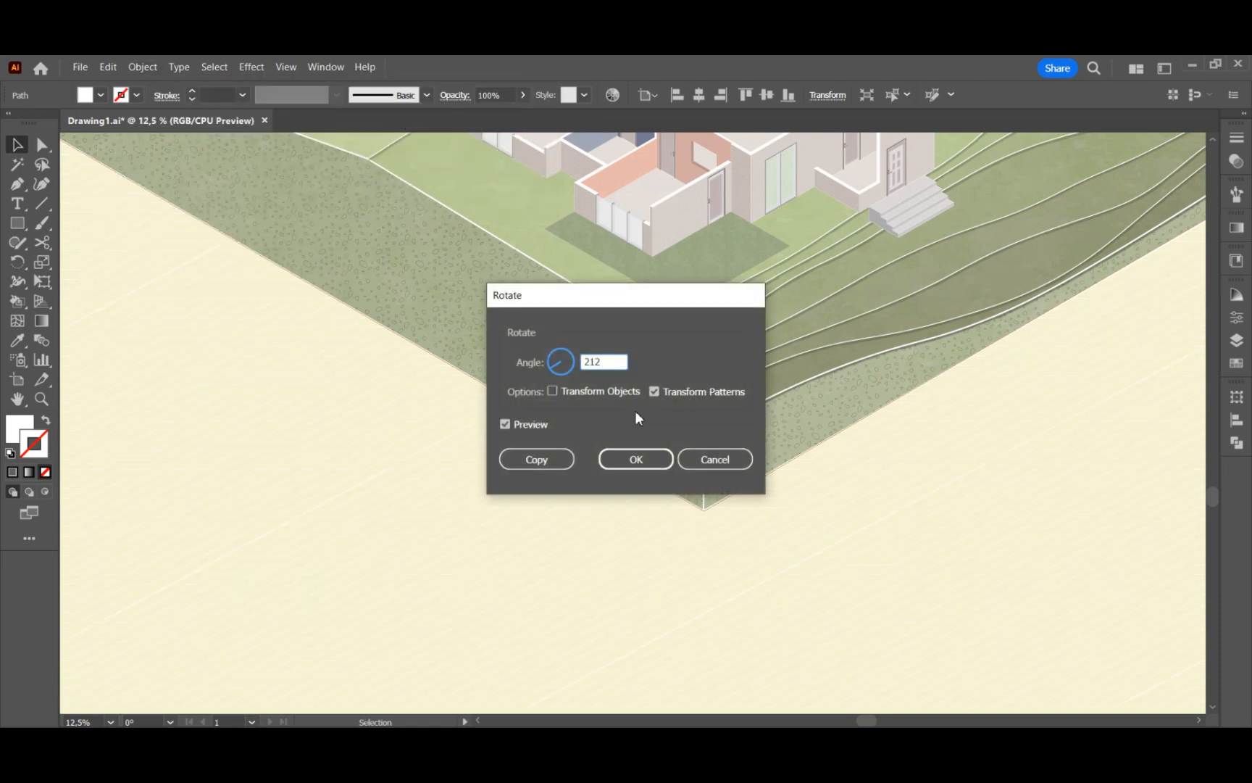
left_click(506, 425)
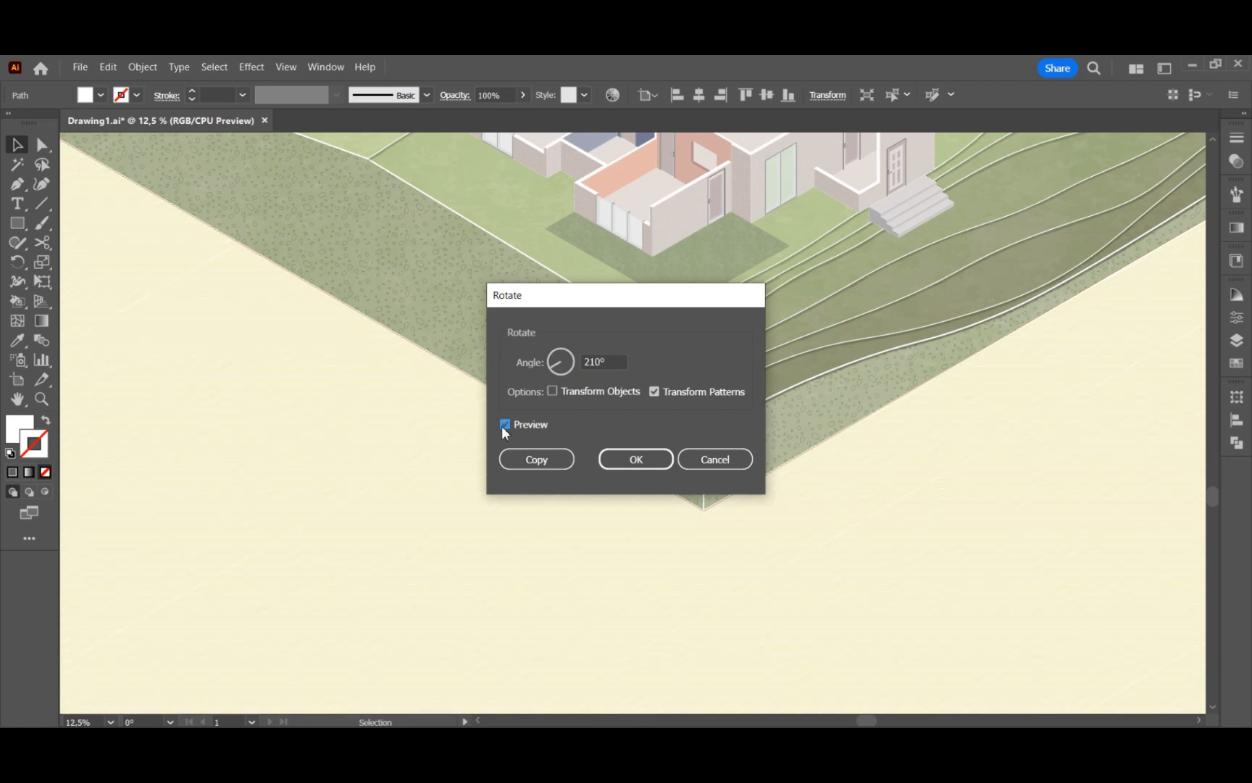
left_click(647, 461)
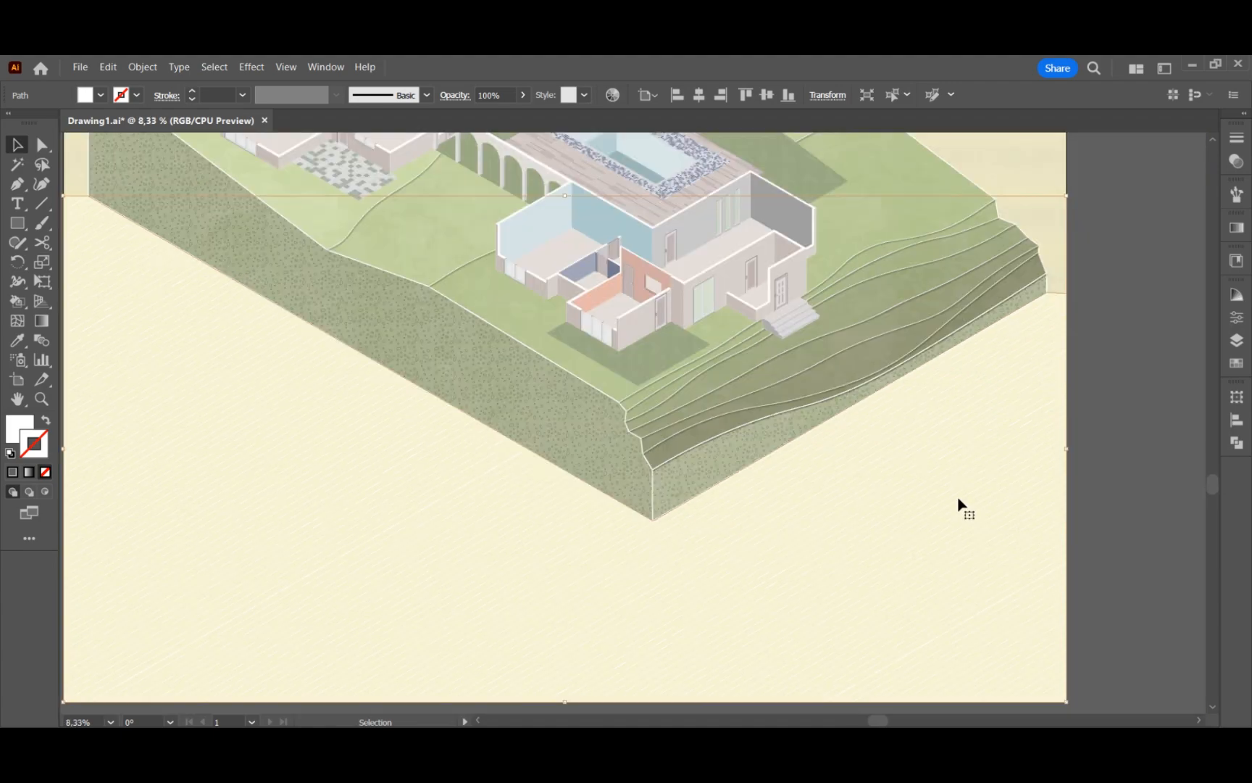
- Fill the background shape below the terrain with the muted tan colour C1BC95
right_click(959, 502)
left_click(996, 109)
right_click(951, 456)
mouse_move(991, 372)
left_click(899, 401)
key("i")
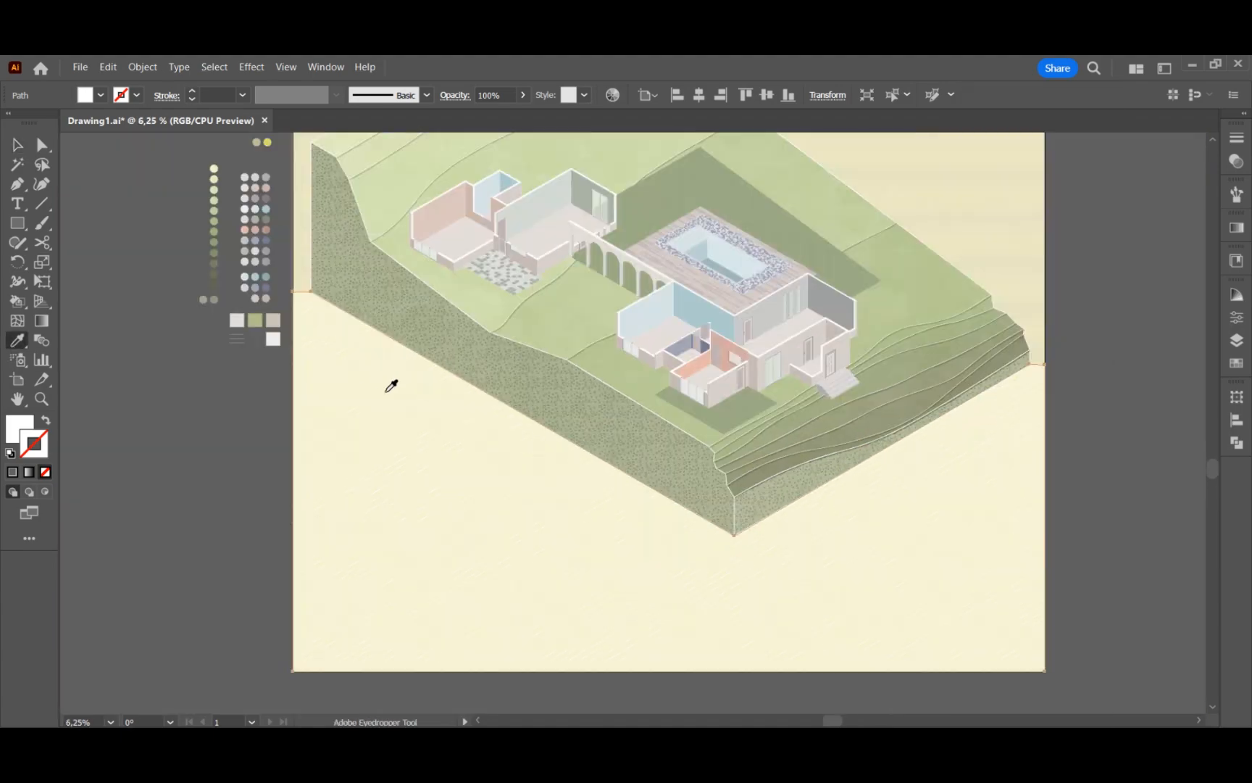
left_click(17, 145)
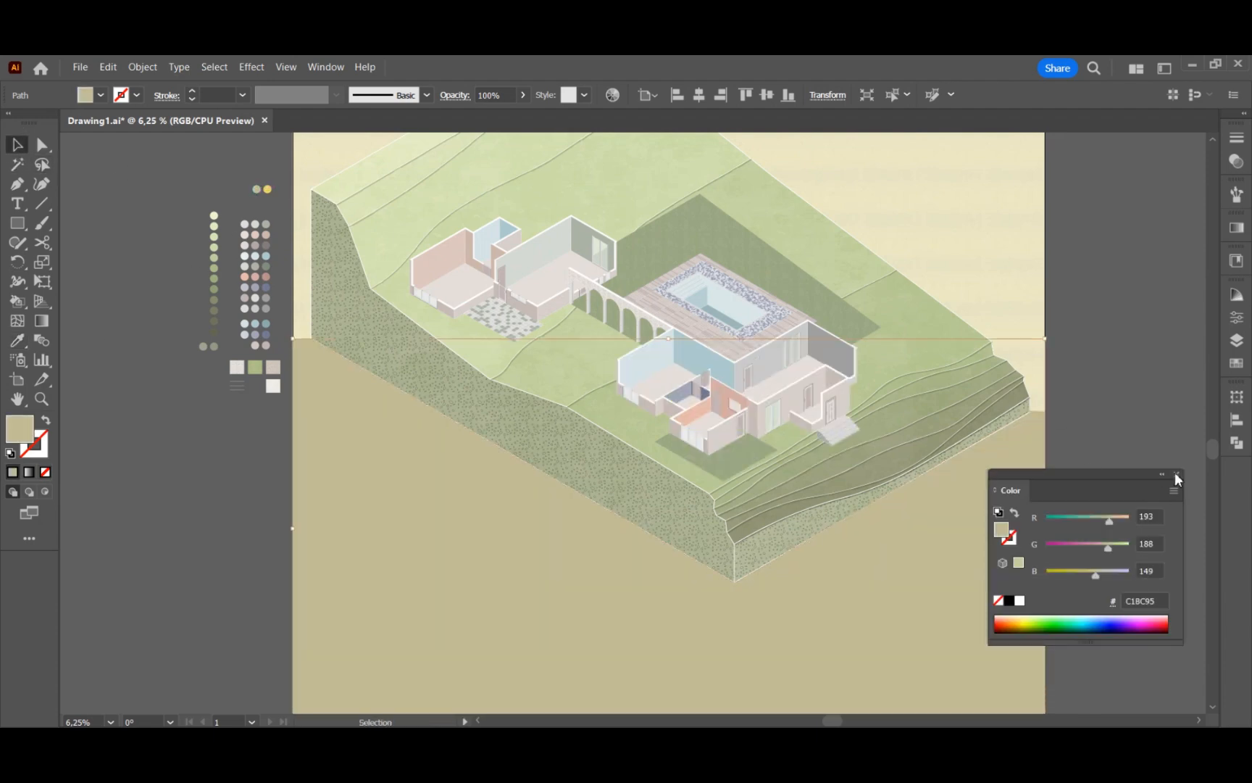
- Set the opacity of the tan background shape to 28%
left_click(1176, 475)
left_click(1236, 162)
left_click(1168, 156)
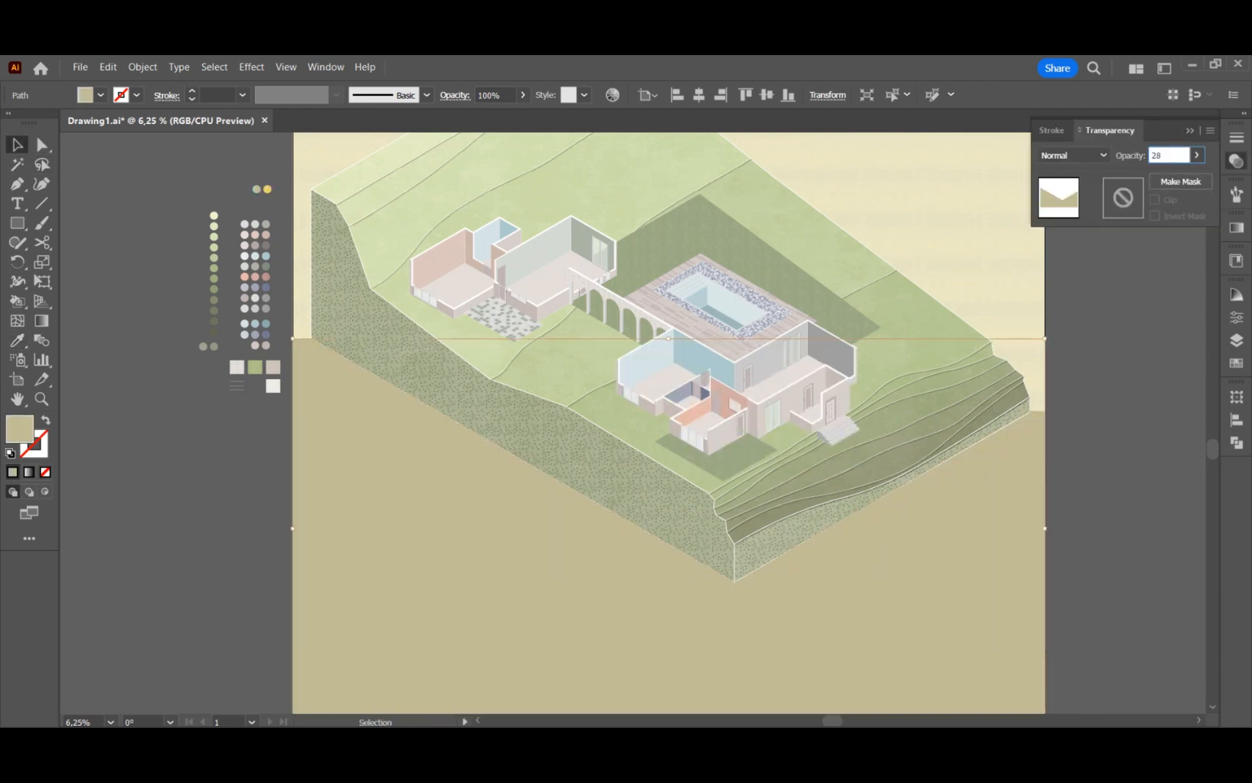
type("28")
key("Return")
- Move the tan shape to the bottom of Layer 12 inside the background layer, behind the line pattern
left_click(1236, 340)
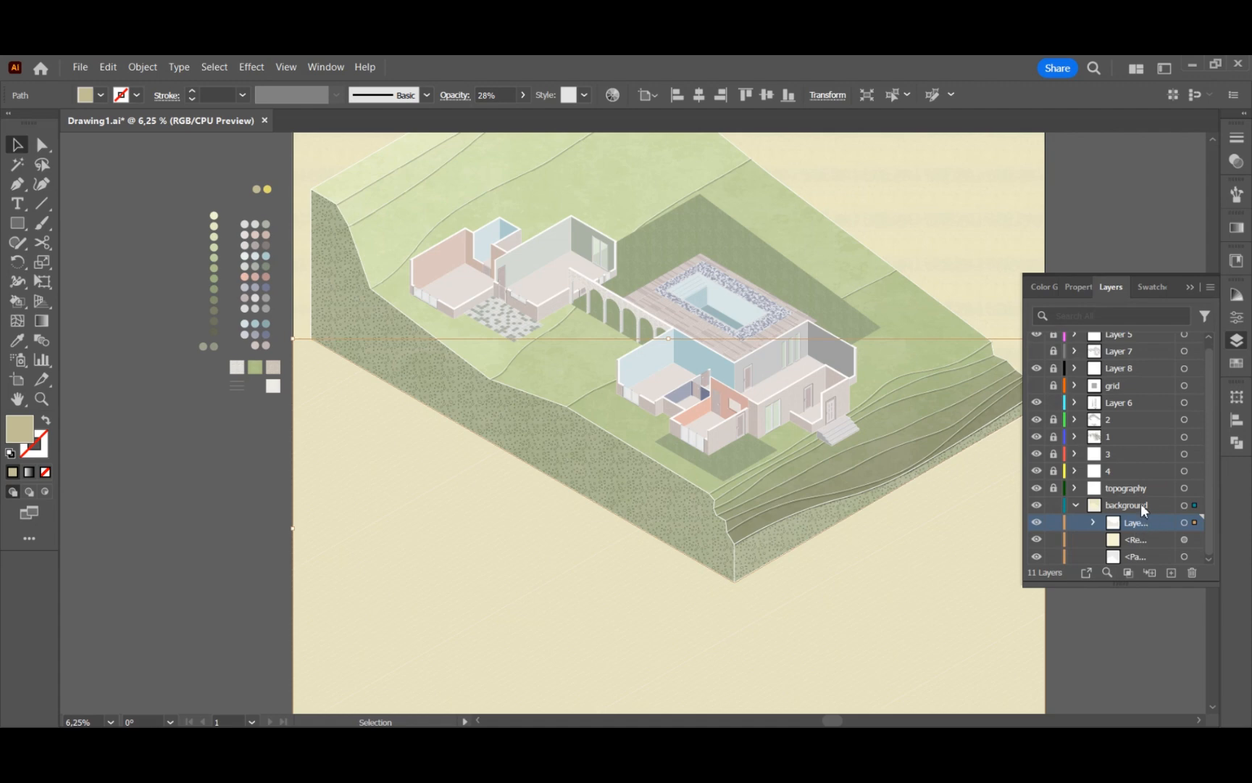
left_click_drag(1126, 587, 1126, 629)
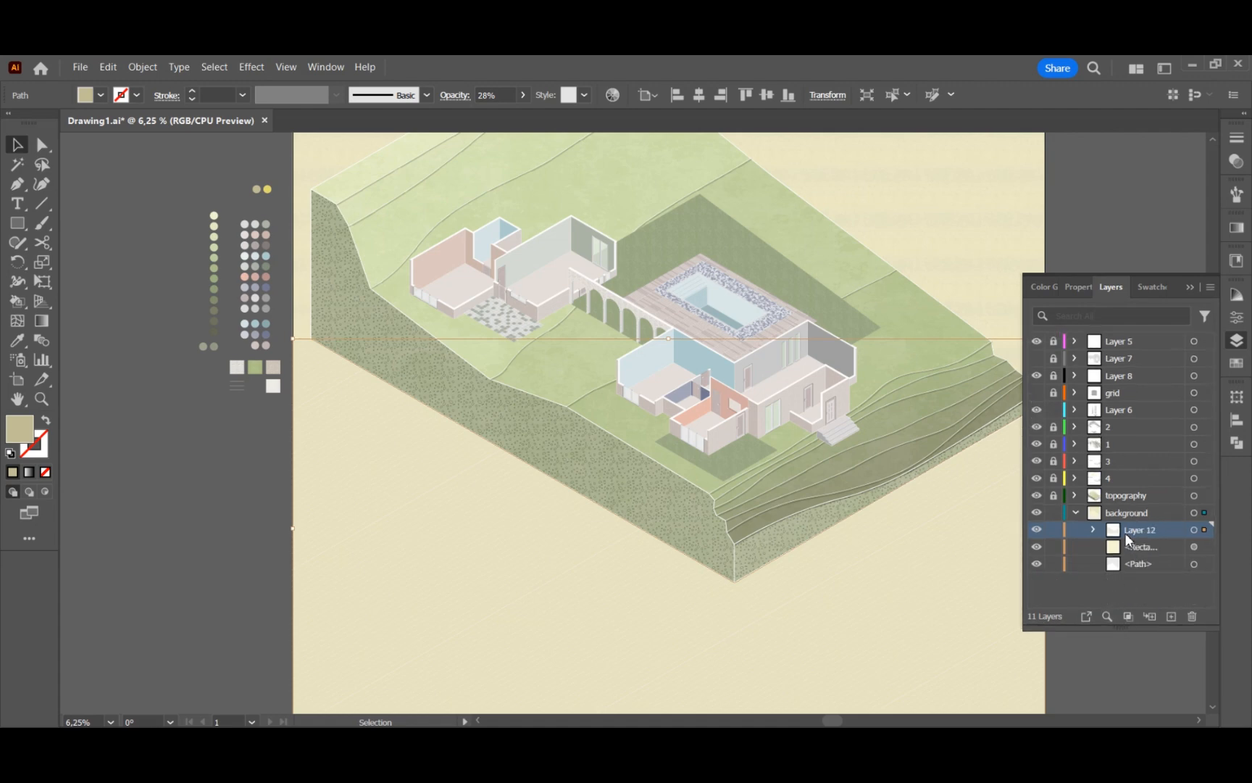
left_click(1092, 530)
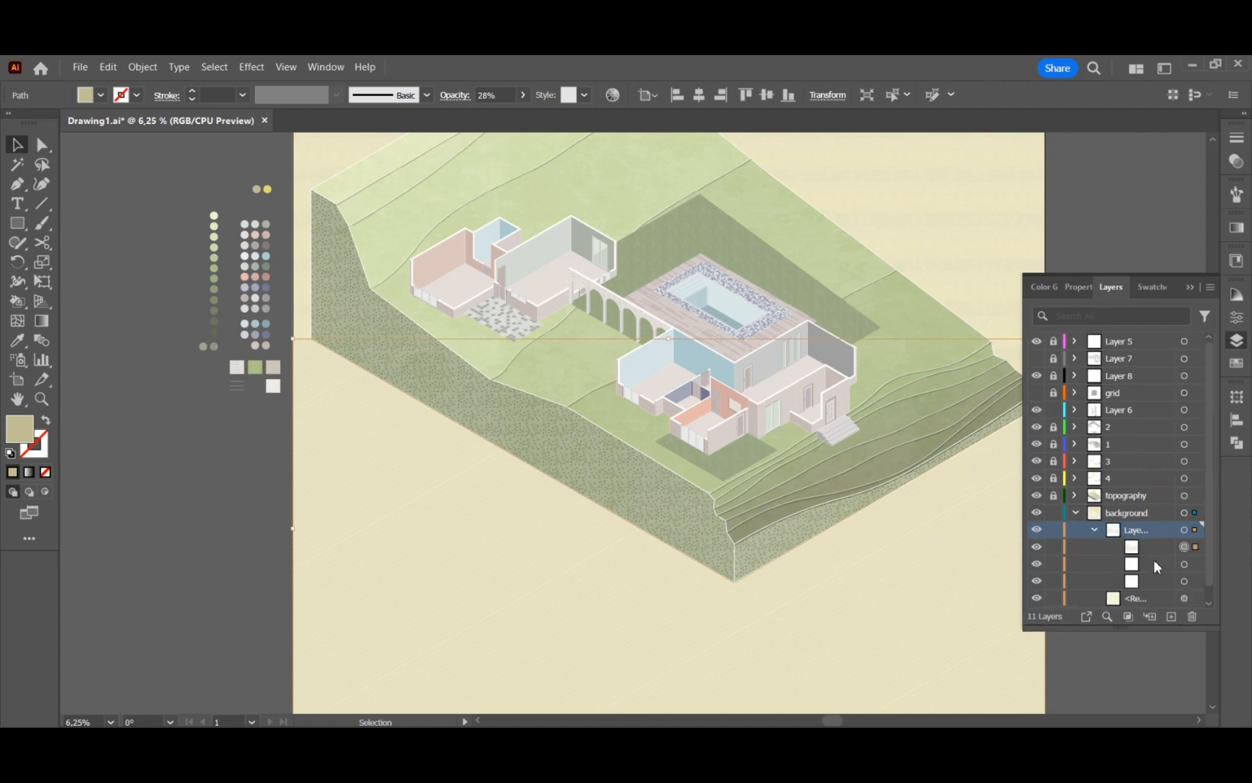
left_click_drag(1147, 548, 1143, 590)
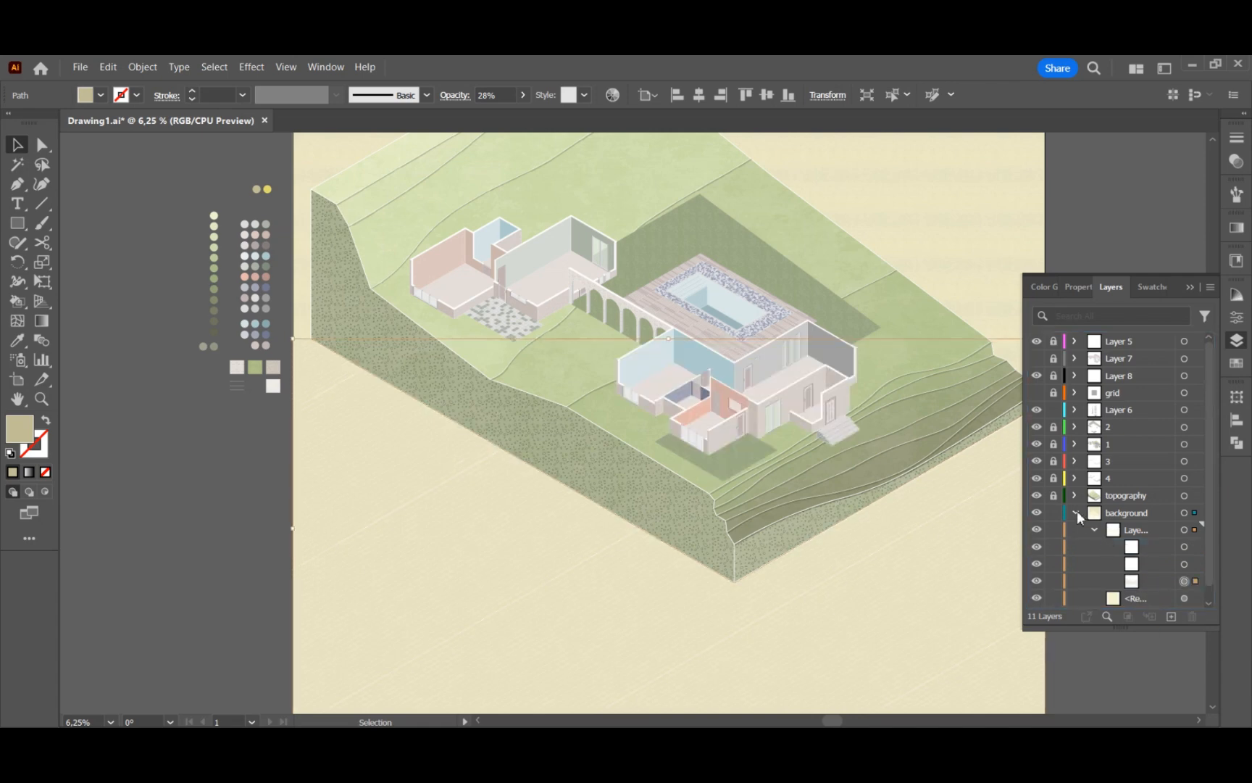
left_click(1096, 637)
scroll(1080, 613, "up", 4)
scroll(1130, 624, "down", 1)
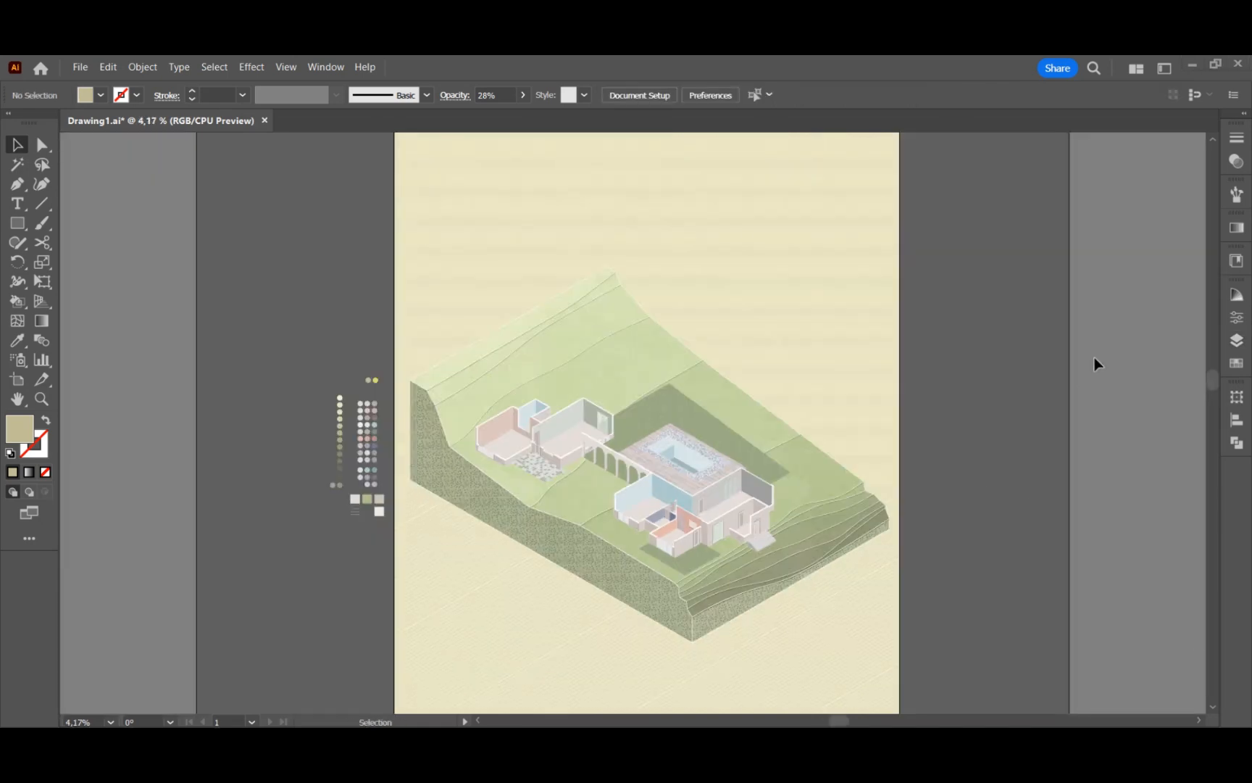
- Sample the yellow palette colour and draw a yellow circle as the sun in the sky above the terrain
left_click(17, 223)
left_click(73, 261)
left_click(18, 340)
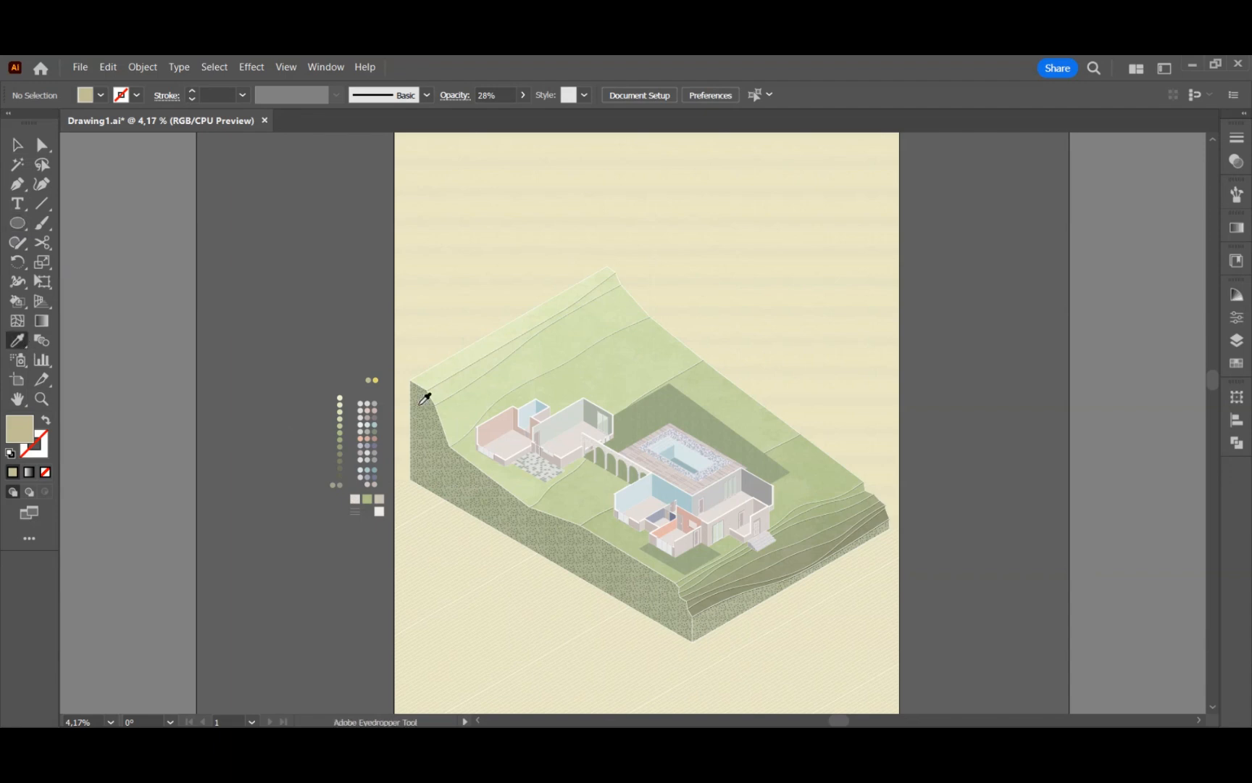
left_click(373, 380)
key("l")
left_click_drag(423, 174, 505, 197)
left_click_drag(507, 261, 513, 264)
left_click(18, 145)
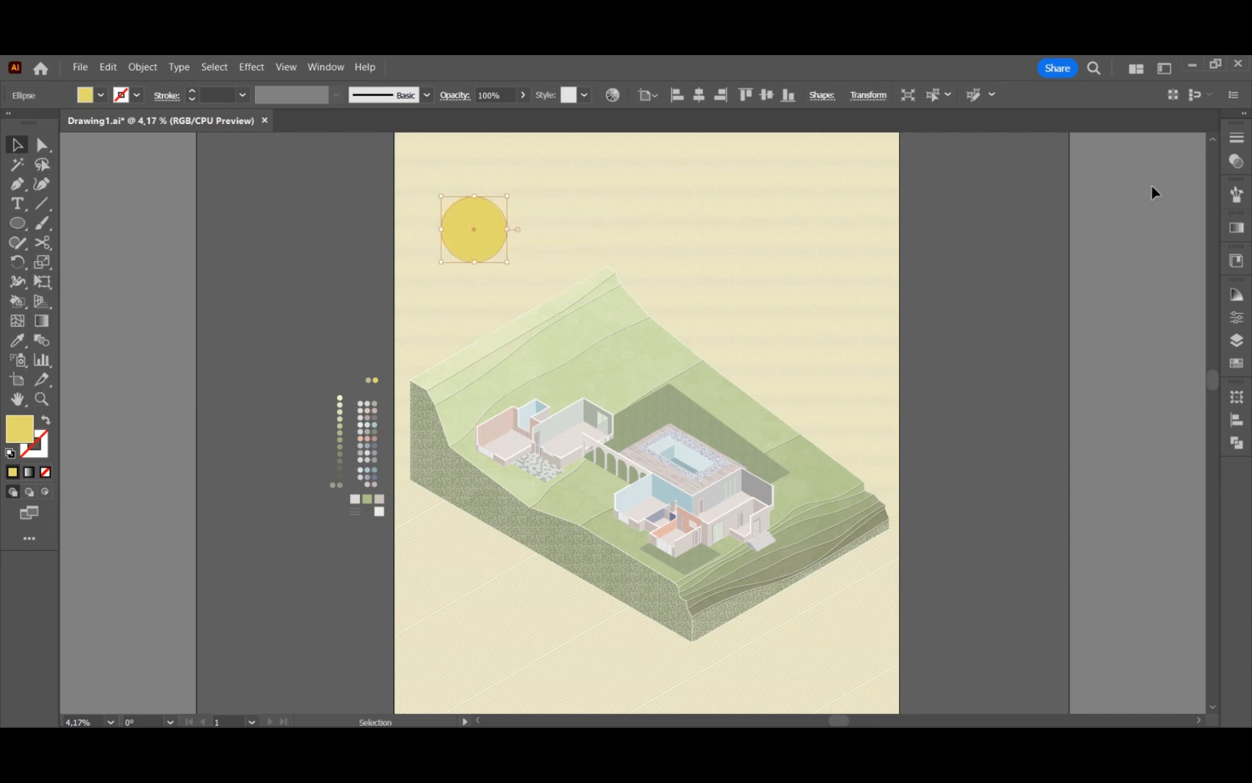
- Set the sun's opacity to 32% and nudge it slightly lower
left_click(1236, 161)
left_click(1168, 155)
type("32")
key("Return")
left_click(973, 391)
scroll(972, 391, "up", 1)
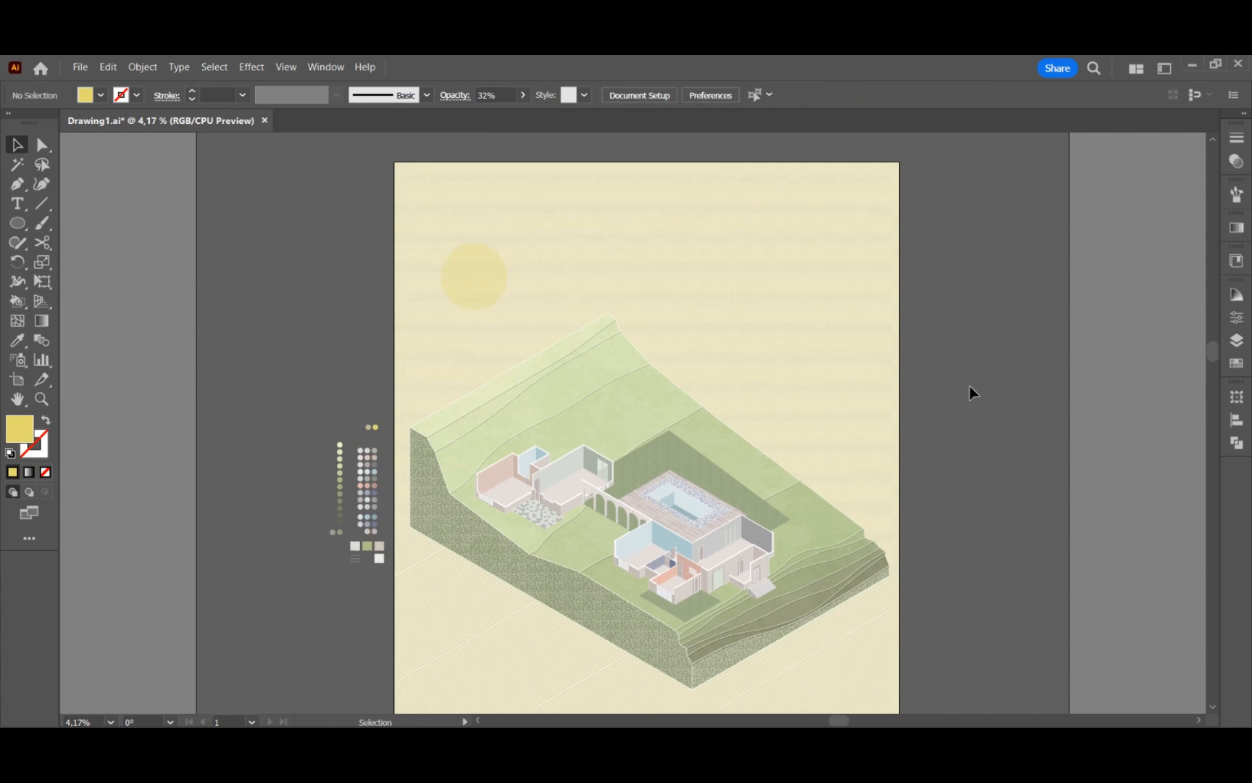
left_click_drag(489, 289, 489, 297)
left_click(880, 366)
- Make Layer 7 with the trees and furniture visible and set its artwork's opacity to 85%
left_click(1236, 340)
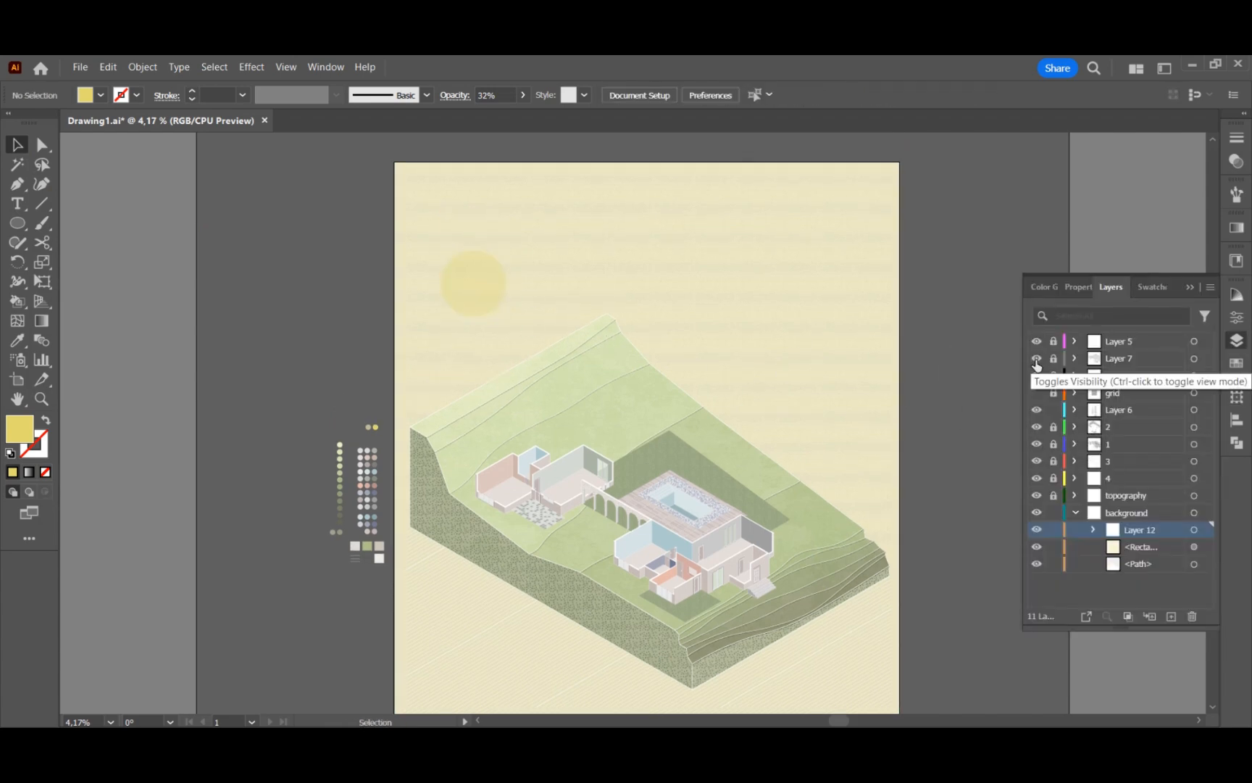
left_click(1076, 512)
left_click(1193, 358)
left_click(1236, 161)
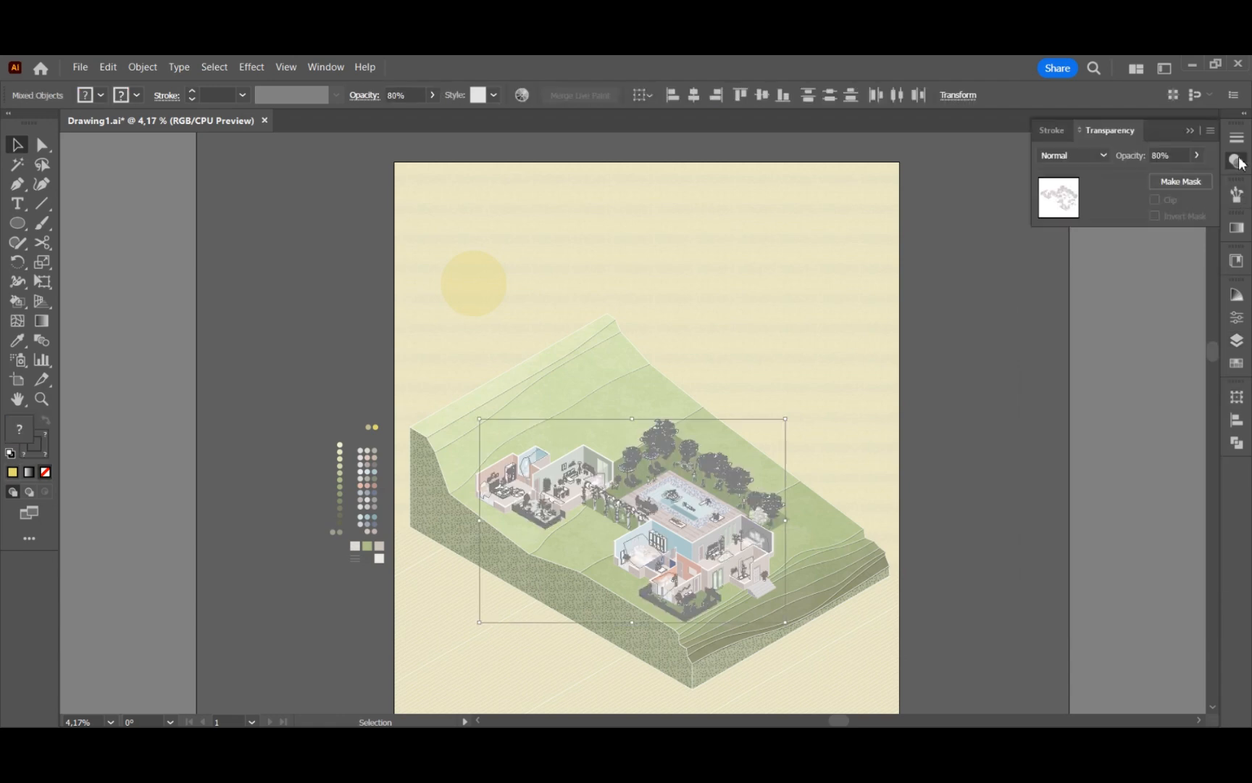
left_click(881, 596)
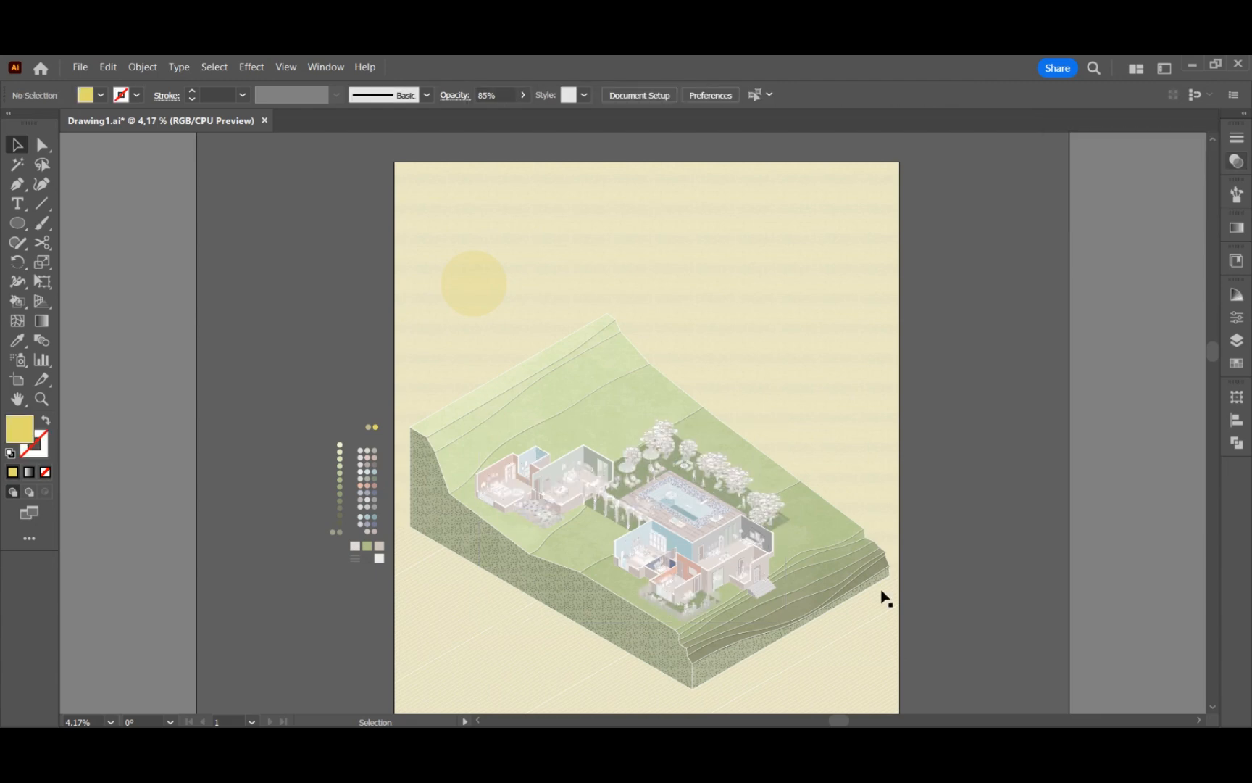
scroll(653, 440, "up", 1)
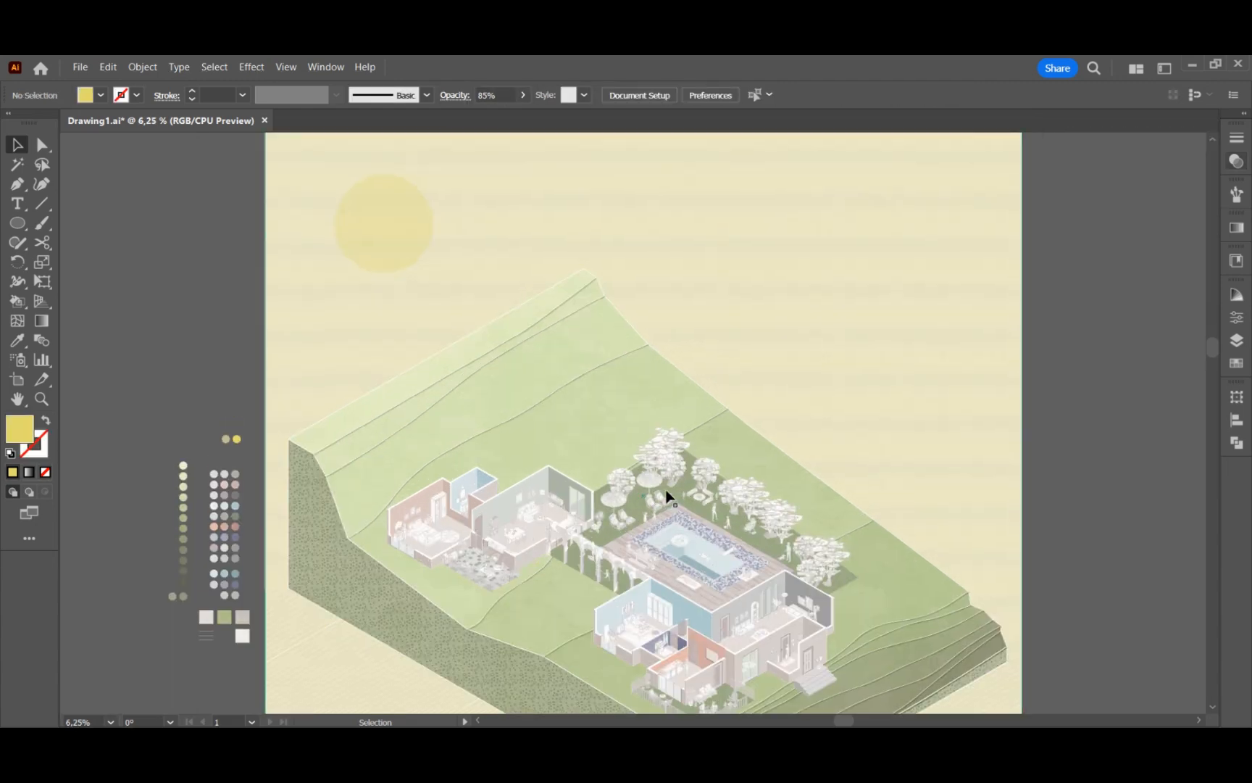
- Paste the group of four birds and place it in the sky just below the sun
key("ctrl+v")
left_click_drag(642, 428, 527, 355)
right_click(455, 304)
left_click(512, 489)
left_click(472, 337)
scroll(360, 257, "up", 1)
- Set the opacity of the four birds to 85%
left_click(1237, 161)
left_click(1170, 157)
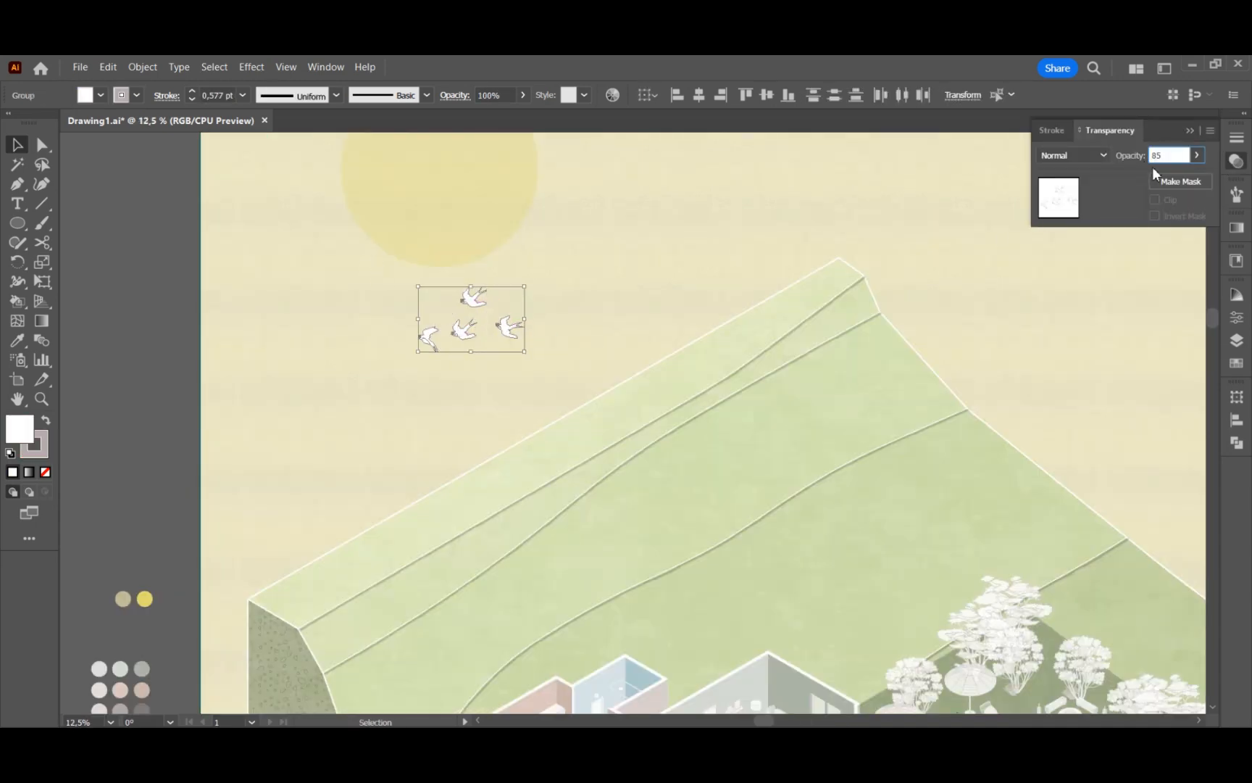
key("Return")
left_click(638, 366)
- Shift the sun slightly up and right, away from the birds, and lock the background layer
scroll(638, 365, "up", 1)
left_click(1236, 340)
left_click(1053, 513)
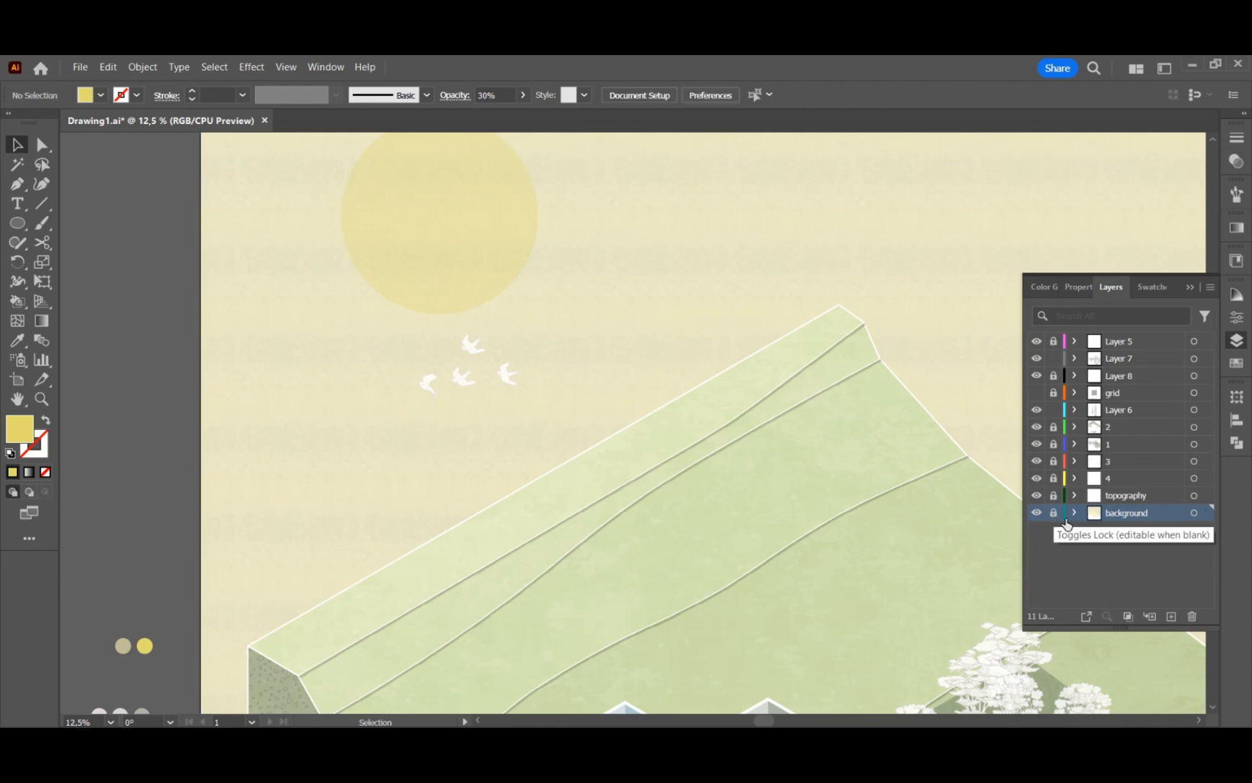
left_click(506, 379)
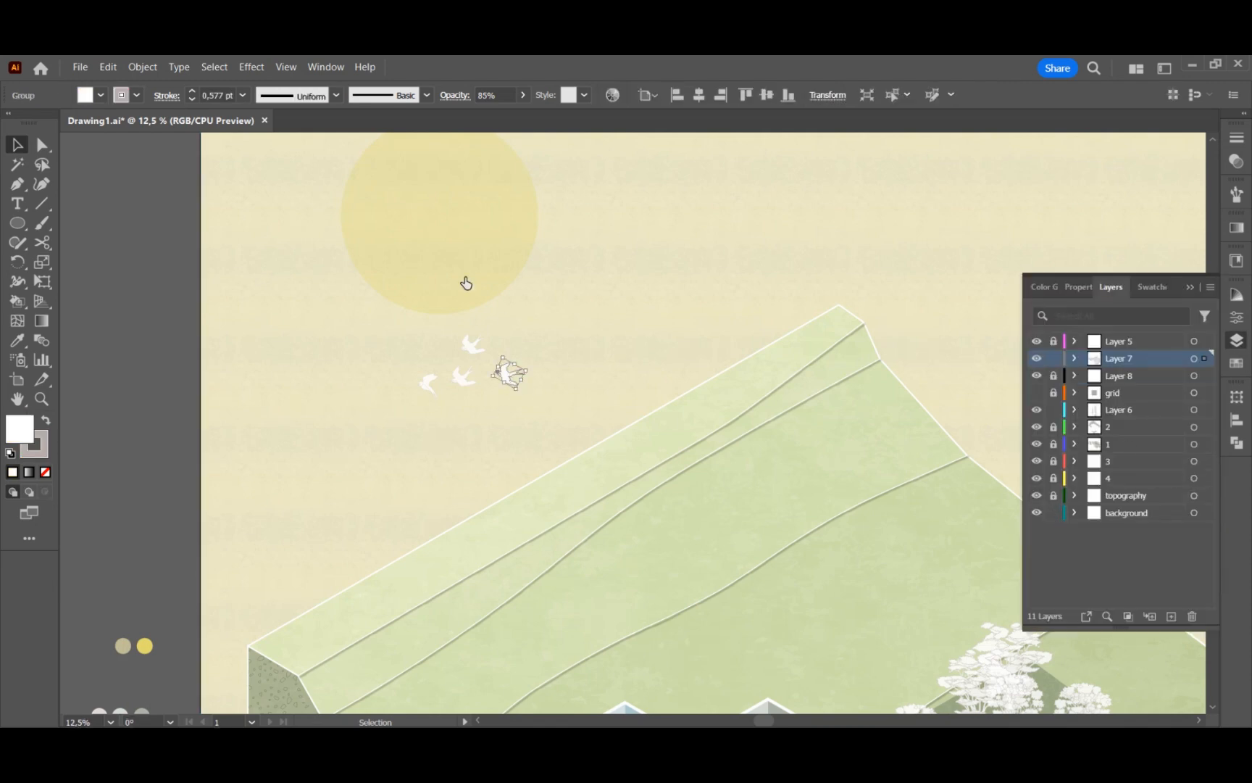
left_click_drag(478, 279, 512, 257)
left_click(1237, 341)
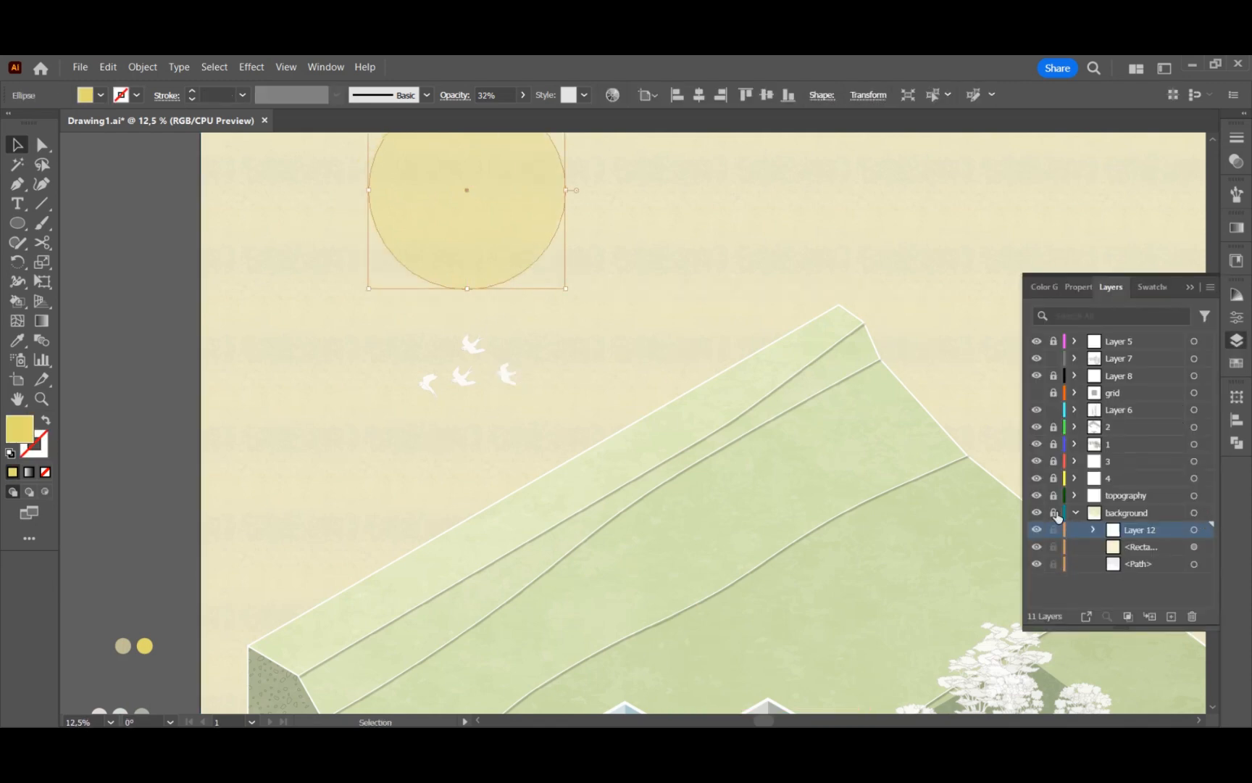
key("ctrl+shift+a")
- Spread the birds individually around the sun, two near its lower edge and one to its left
left_click(1123, 363)
left_click_drag(424, 385, 489, 272)
left_click_drag(465, 377, 474, 307)
left_click_drag(463, 347, 266, 186)
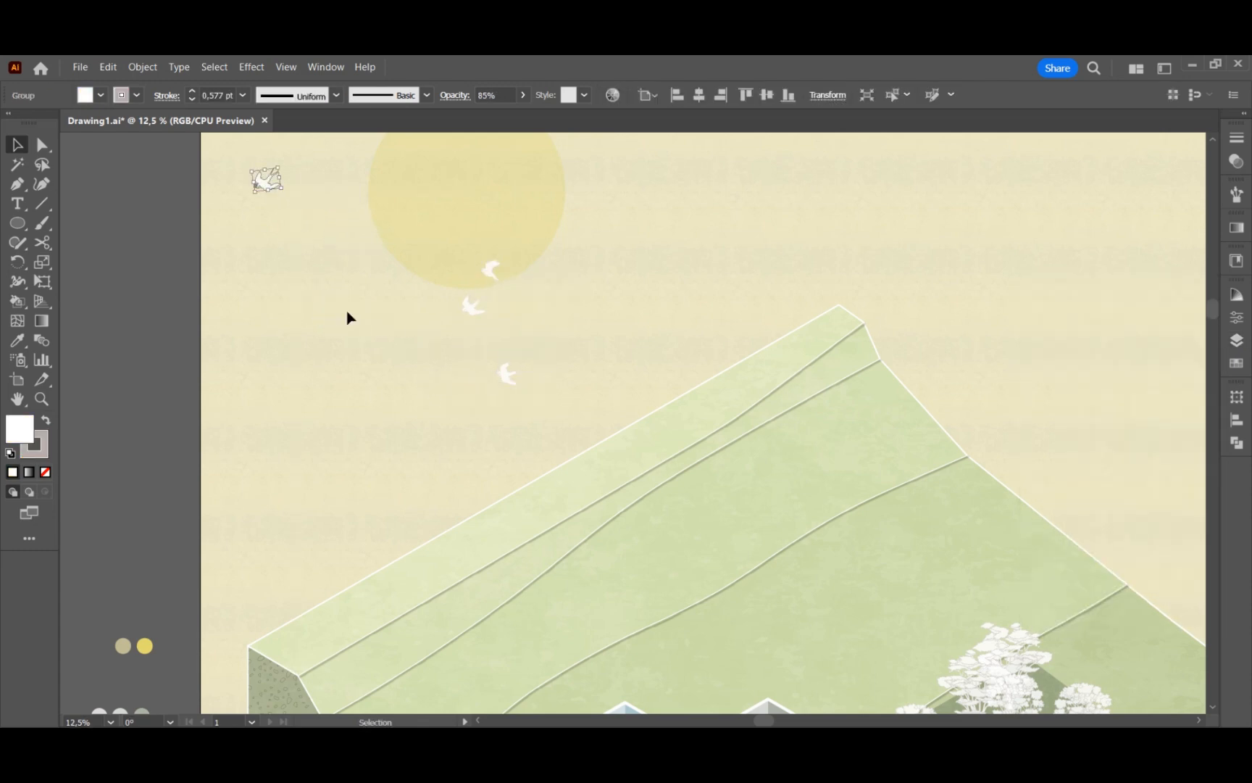
left_click(347, 316)
scroll(311, 304, "up", 3)
left_click_drag(275, 300, 298, 314)
left_click(337, 395)
- Scatter the remaining bird and three additional birds across the sky between the sun and the terrain's peak
left_click_drag(507, 482, 683, 378)
left_click_drag(490, 384, 740, 337)
left_click(729, 397)
left_click_drag(683, 384, 632, 400)
left_click(688, 410)
left_click(712, 418)
left_click_drag(643, 385, 614, 417)
left_click(639, 417)
scroll(670, 442, "up", 1)
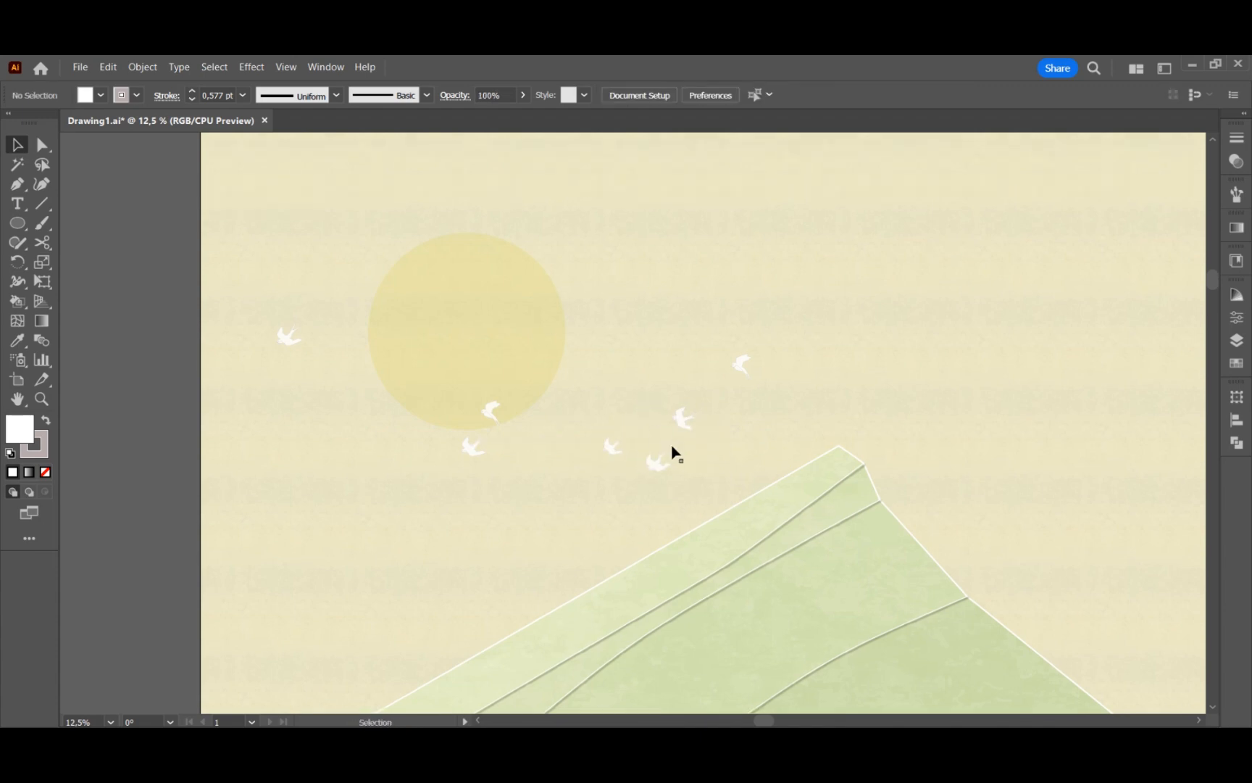
- Place two small birds higher in the sky beyond the flock and set their opacity to 45%
left_click_drag(739, 382, 730, 254)
left_click(758, 224, "shift")
left_click(1236, 161)
left_click(1167, 156)
type("45")
key("Return")
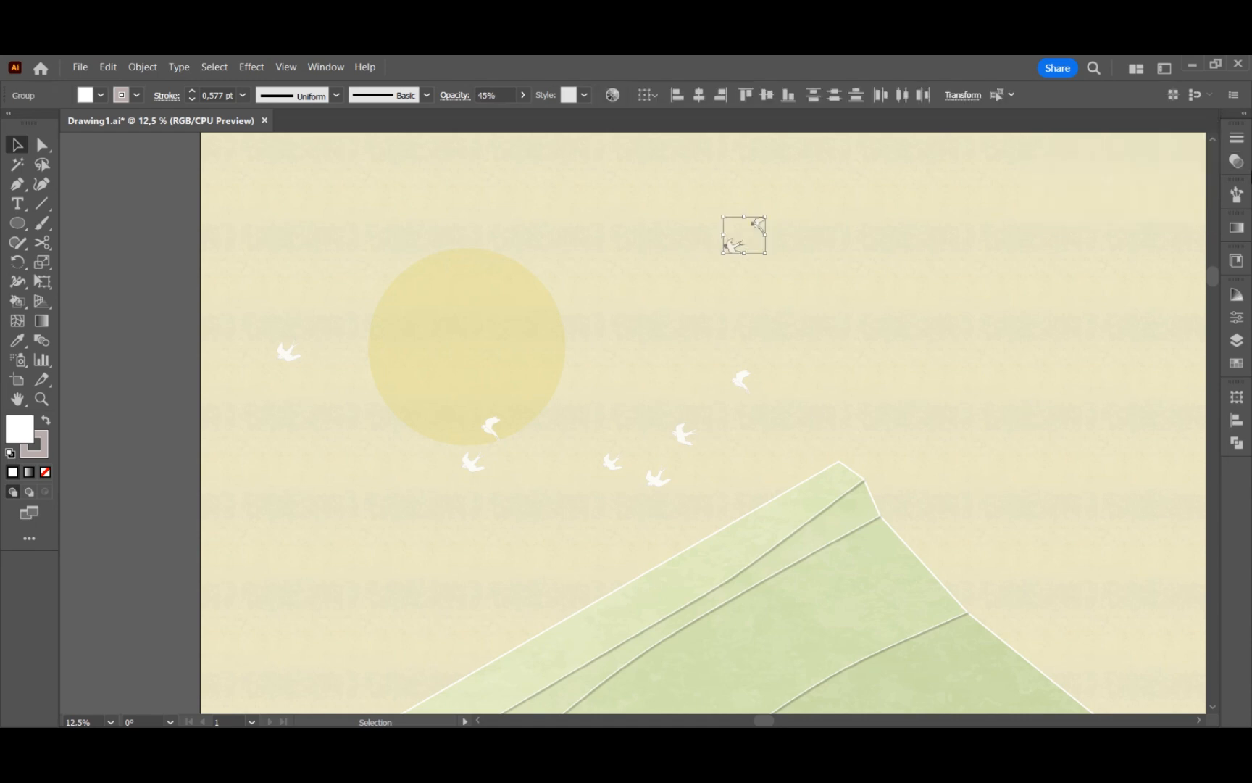
- Set the opacity of the two small upper birds to 75%
left_click(1236, 161)
left_click(1180, 156)
type("75")
key("Return")
scroll(1108, 236, "up", 1)
left_click(1108, 230)
scroll(420, 433, "down", 1)
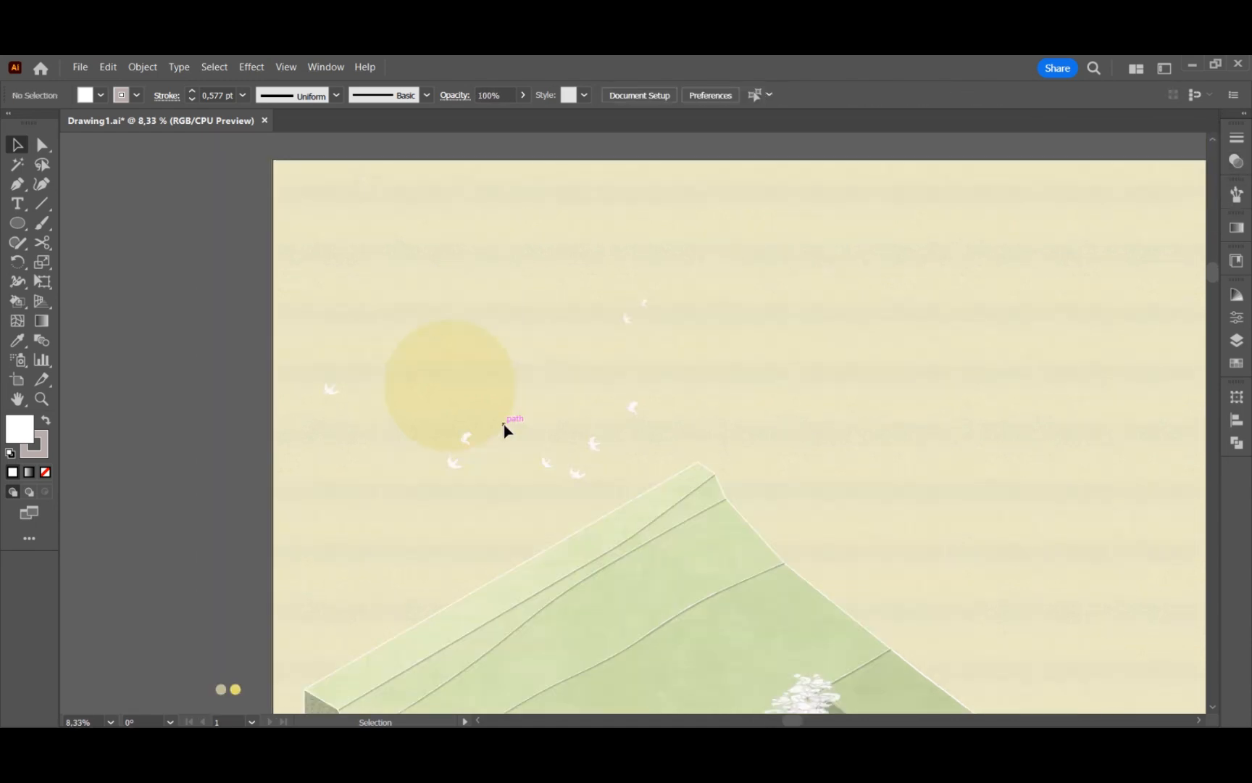
- Bring the leftmost bird closer to the sun and shift the sun with its three nearest birds slightly down and left
scroll(503, 425, "down", 2)
scroll(200, 328, "down", 2)
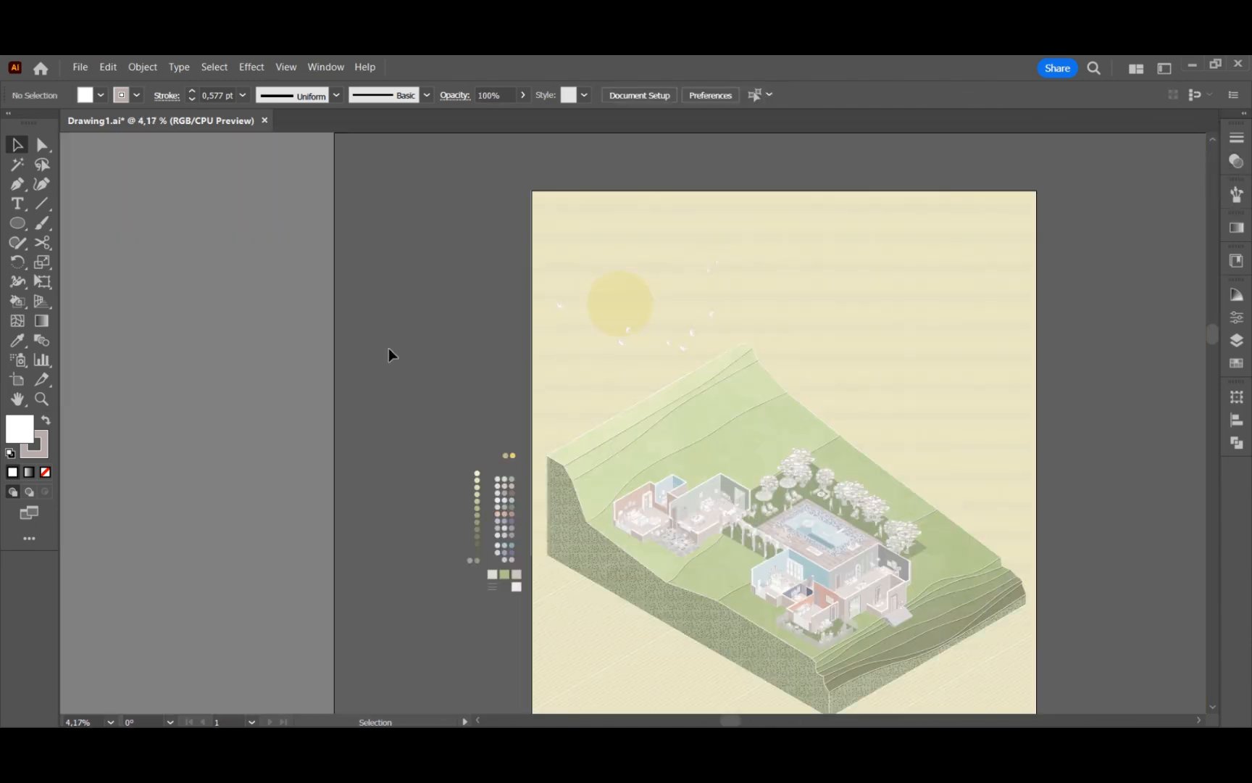
left_click_drag(559, 306, 640, 369)
left_click(594, 192, "shift")
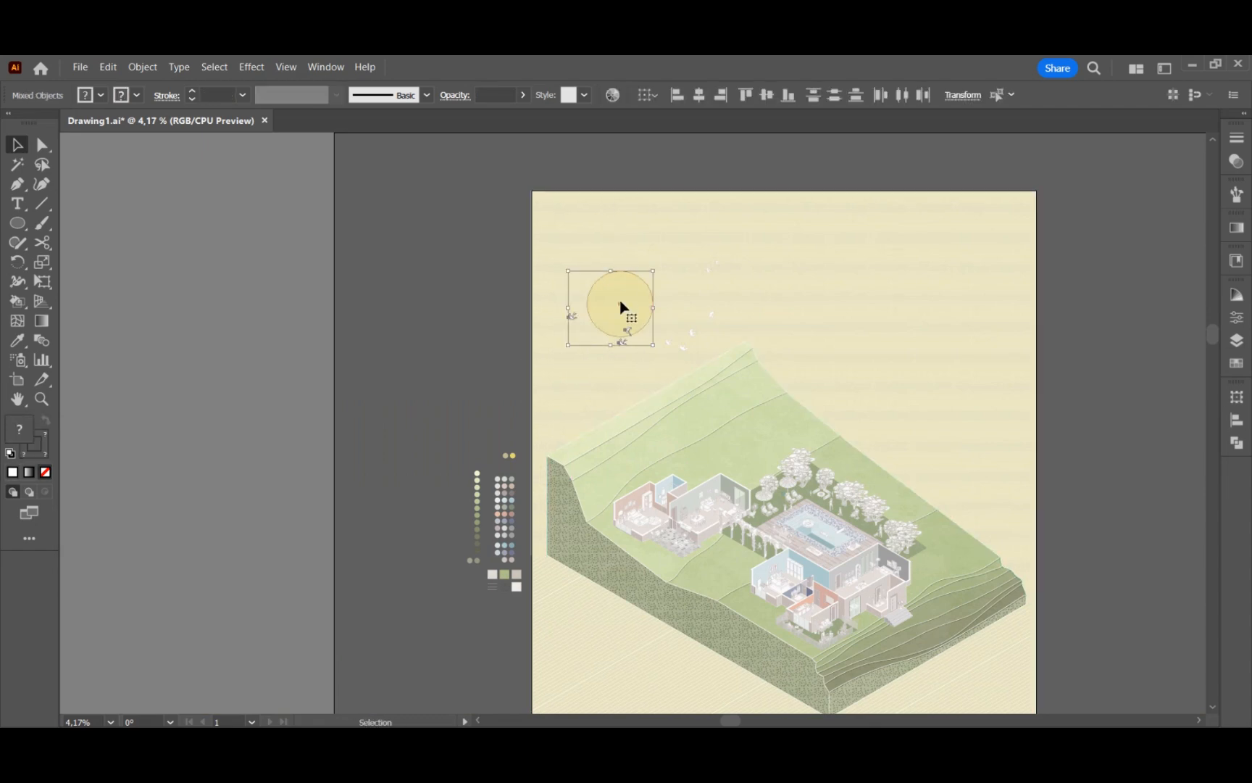
left_click(677, 185)
scroll(861, 447, "down", 2)
- Delete Layer 6 from the document
left_click(1237, 340)
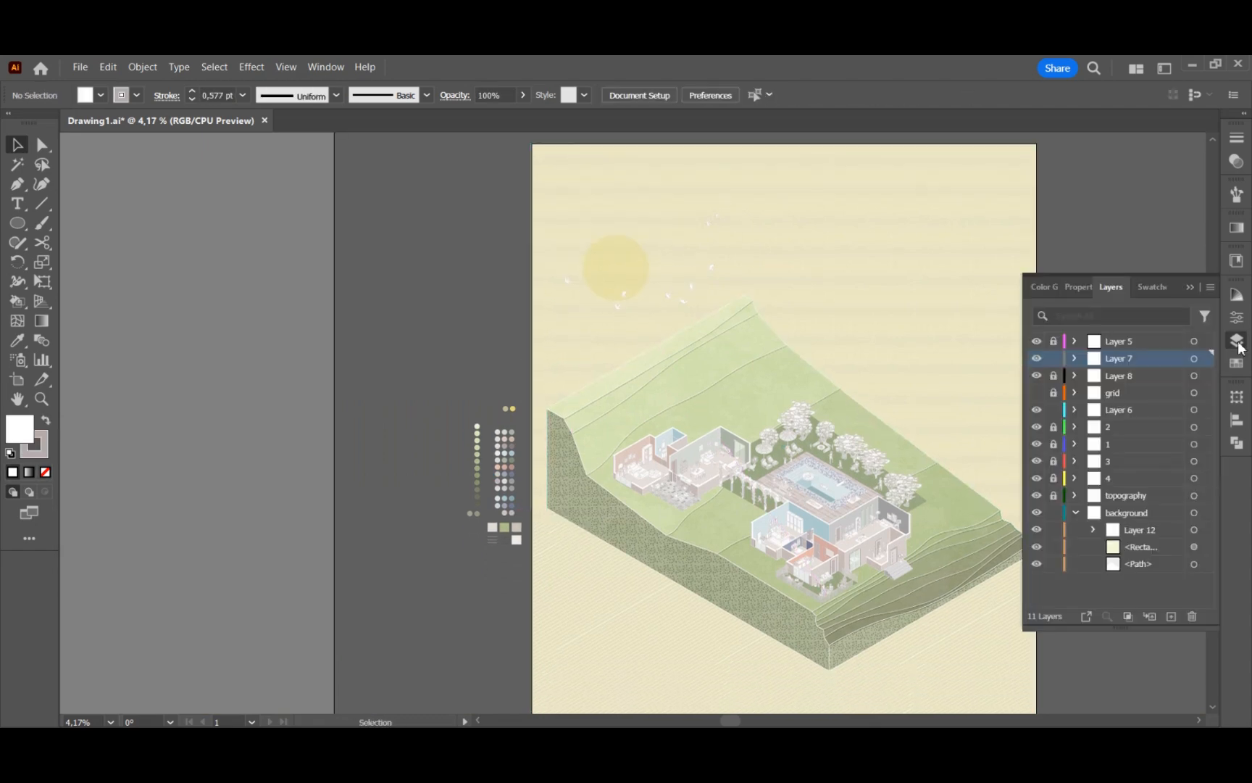
left_click(1141, 410)
left_click(1192, 617)
left_click(681, 424)
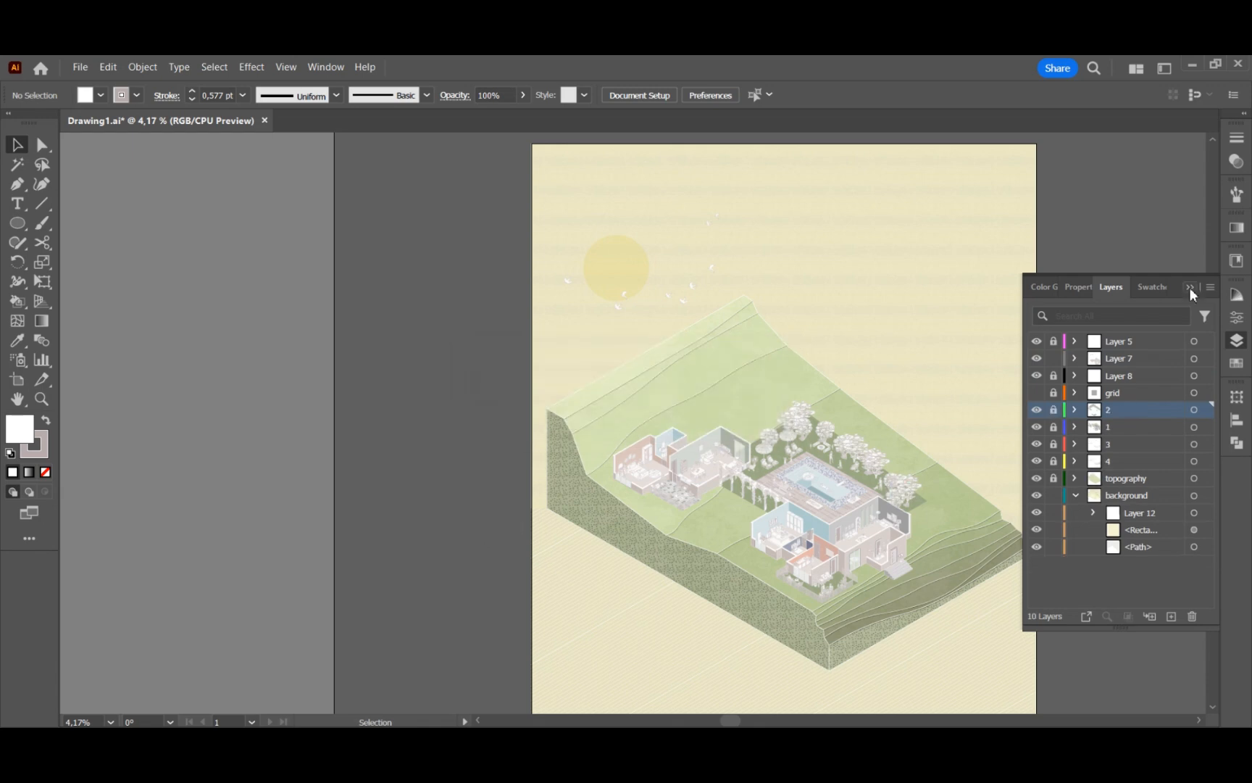
left_click(1190, 287)
scroll(963, 456, "right", 3)
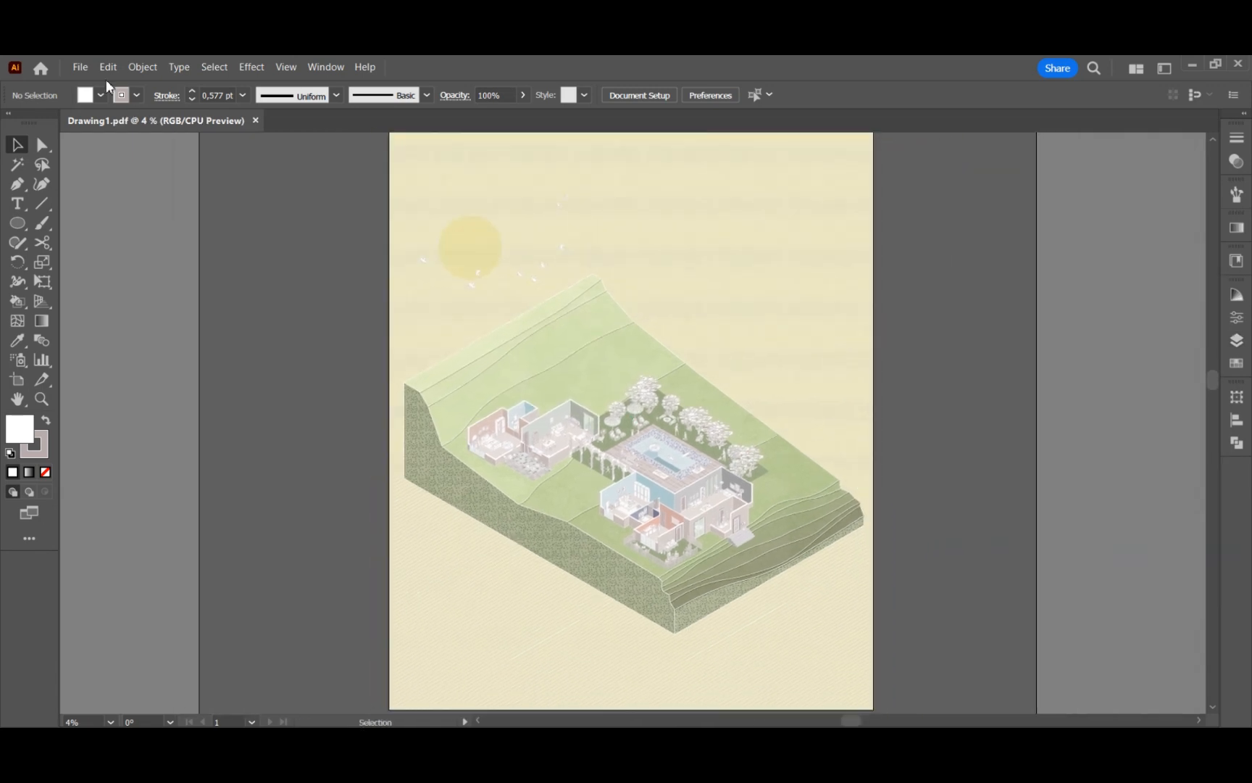
- Export the illustration as a JPEG in the YouTube folder with quality 8 and Art Optimized (Supersampling) anti-aliasing
left_click(80, 66)
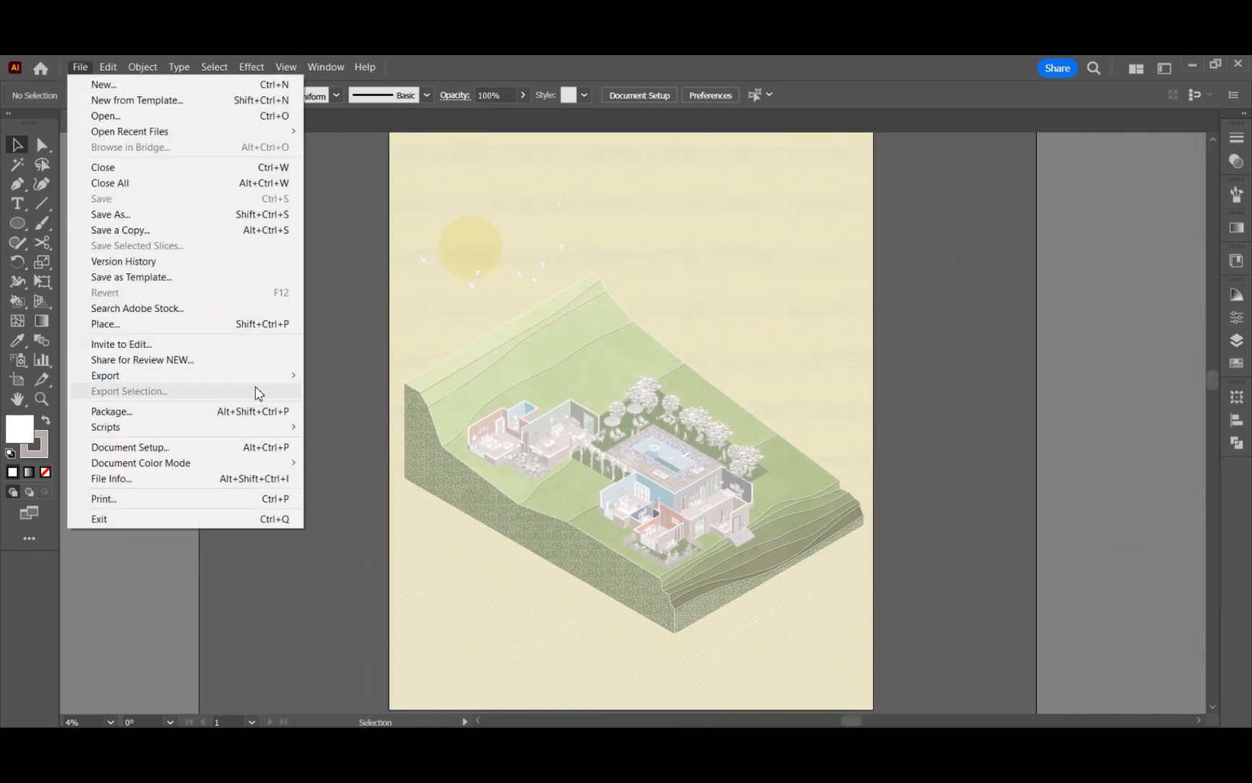
mouse_move(239, 374)
left_click(353, 393)
left_click(449, 460)
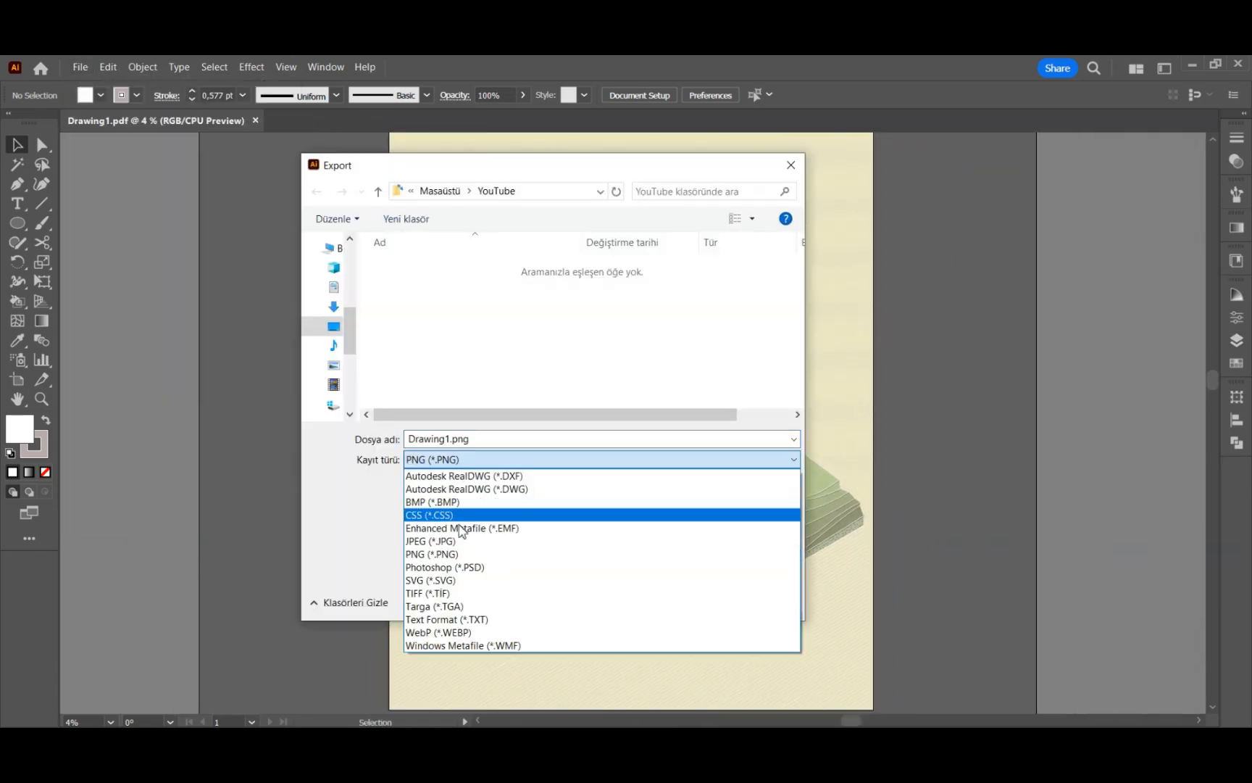
left_click(441, 509)
left_click(673, 600)
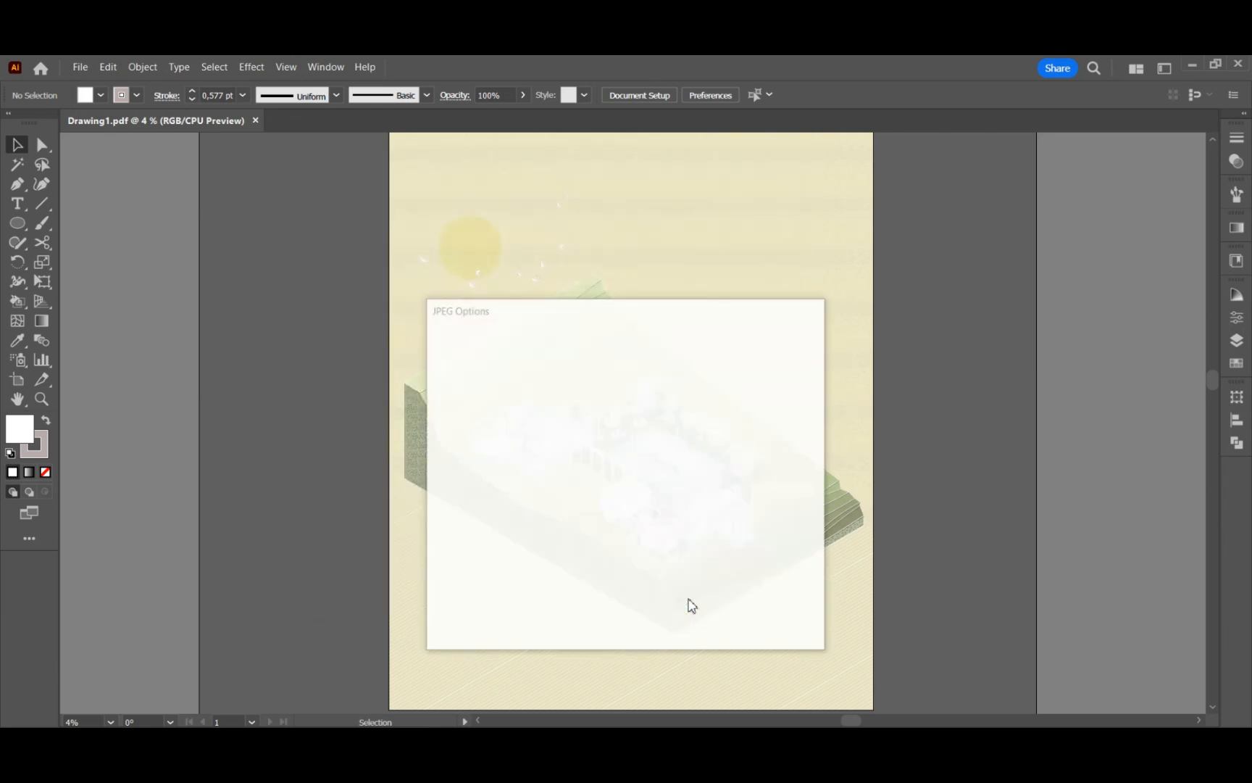
left_click(639, 403)
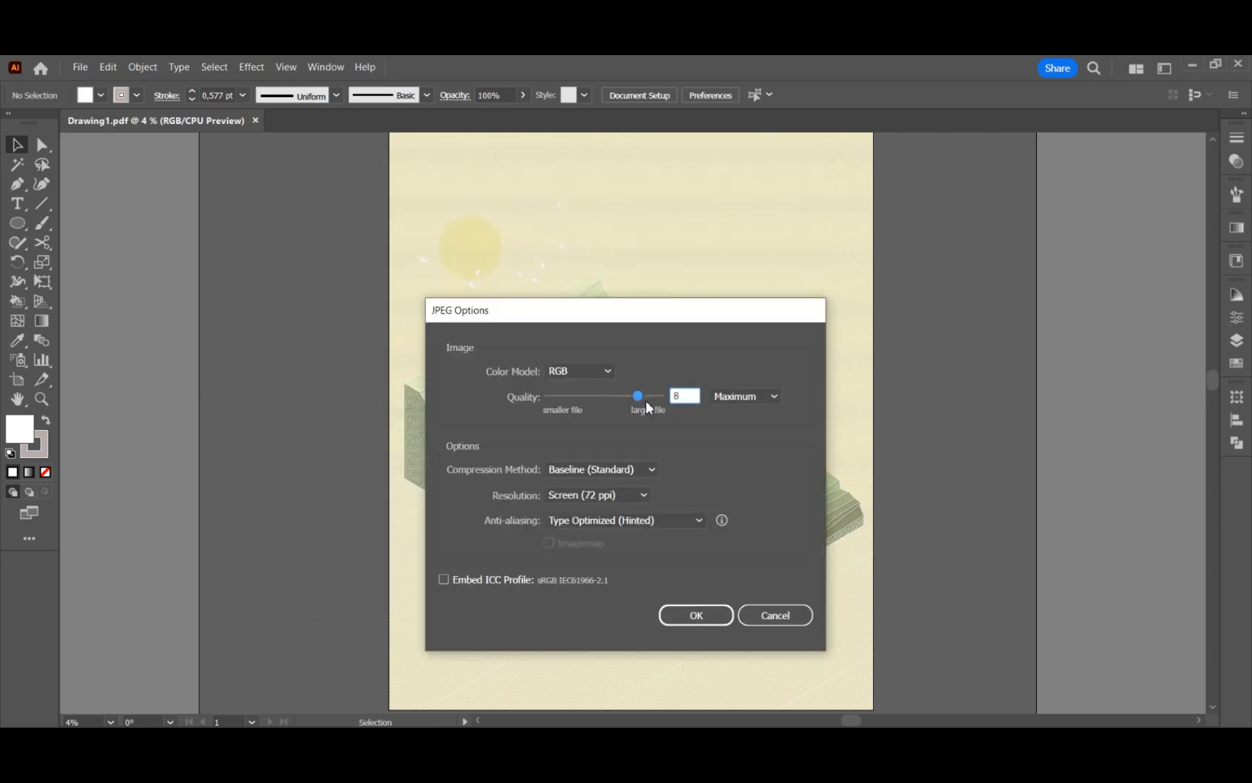
left_click(631, 519)
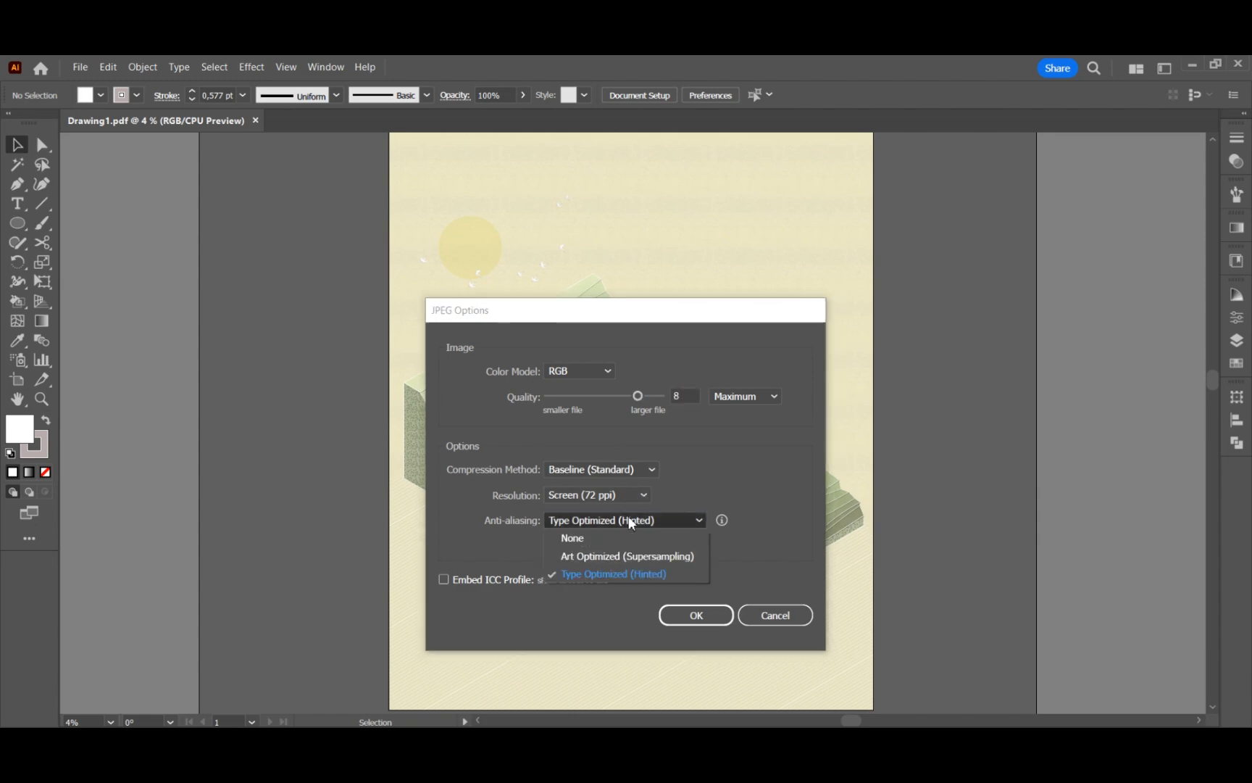
left_click(640, 556)
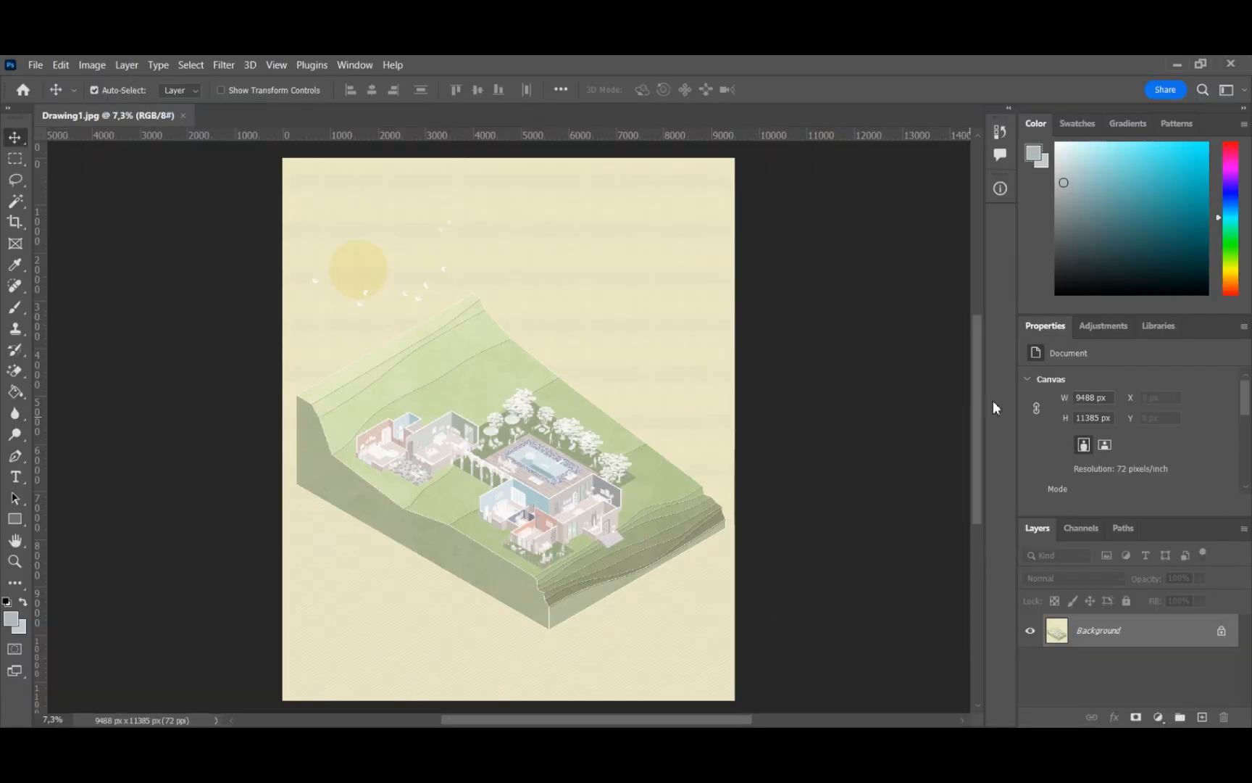
- In Photoshop, apply the Creative adjustment preset Dark Fade to Drawing1.jpg
left_click(1096, 327)
scroll(1108, 432, "down", 4)
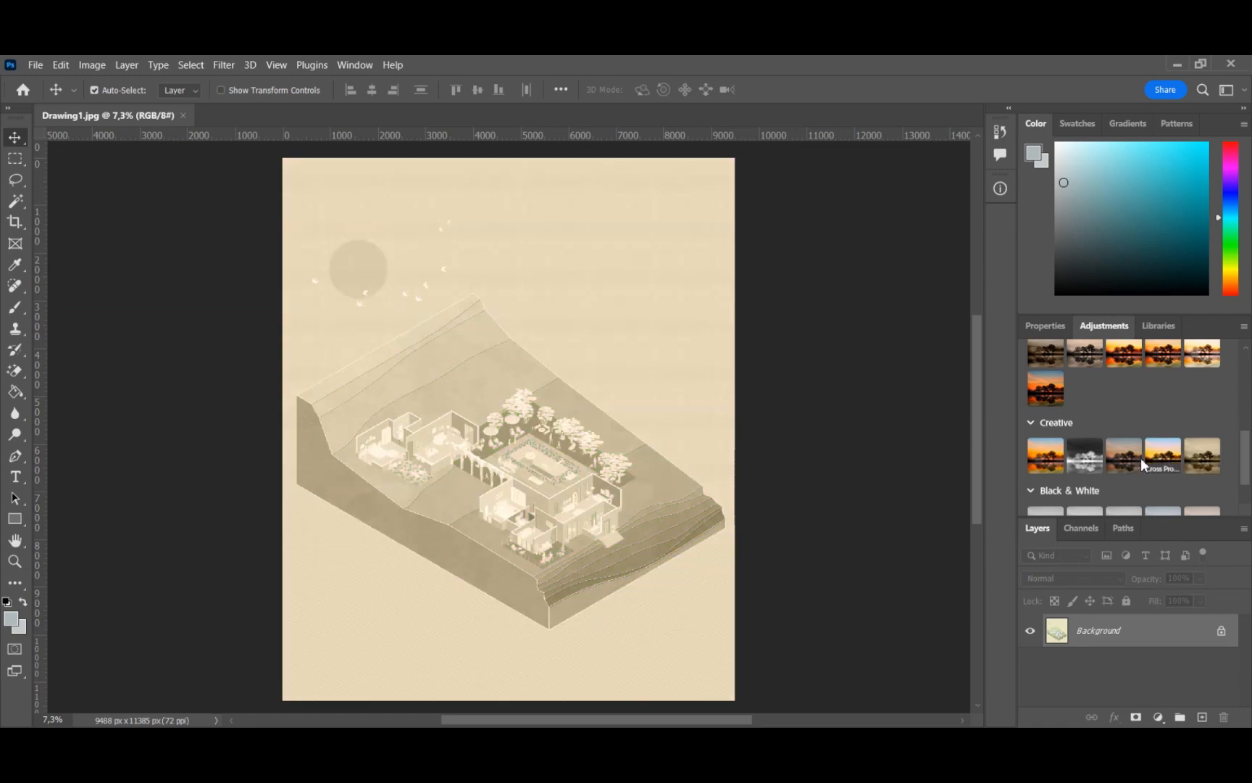
left_click(1126, 460)
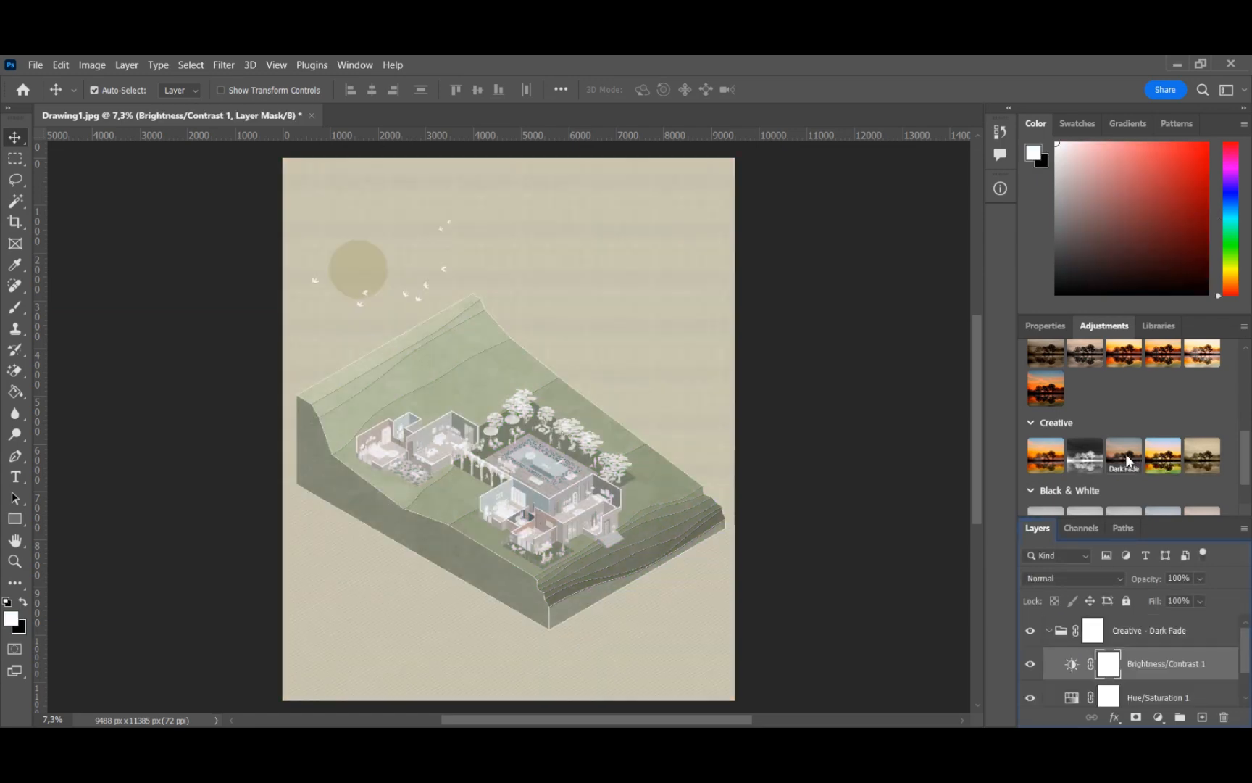
- Open the Camera Raw Filter on Layer 0 and add grain of about 19, checking it at 66% magnification
left_click(223, 67)
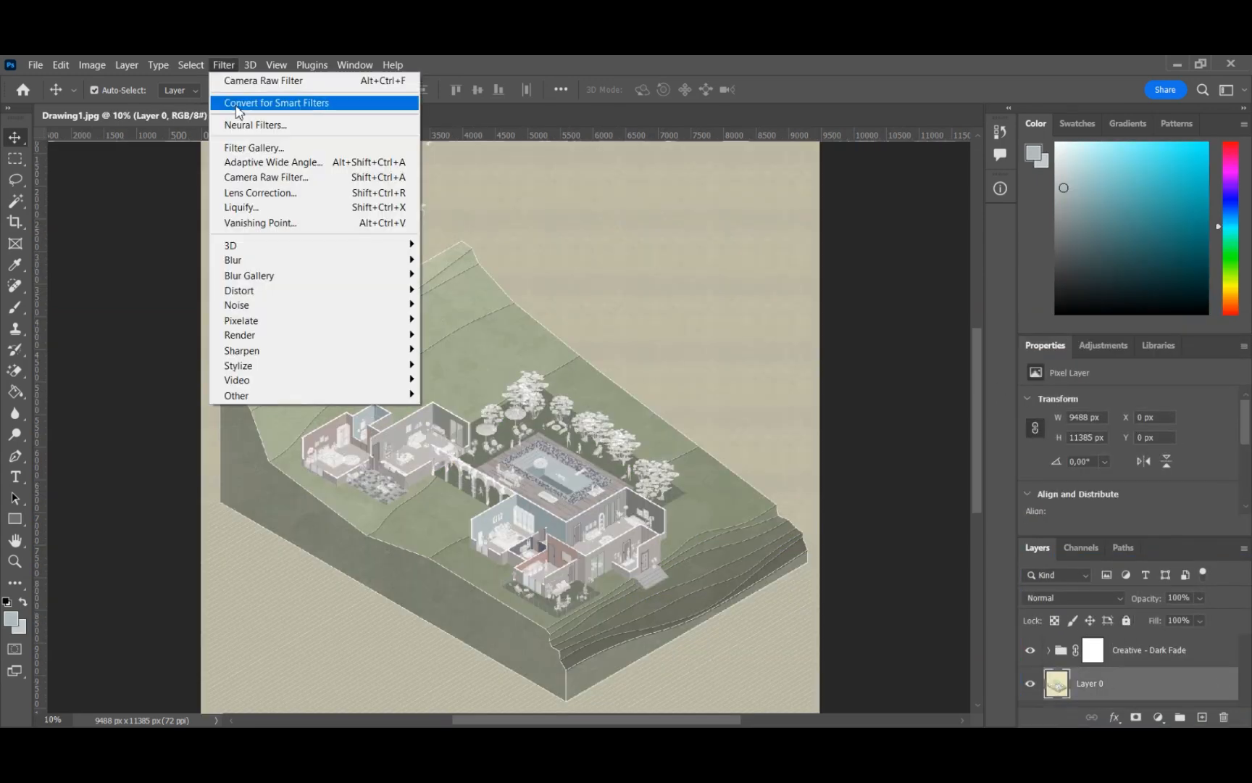
left_click(265, 175)
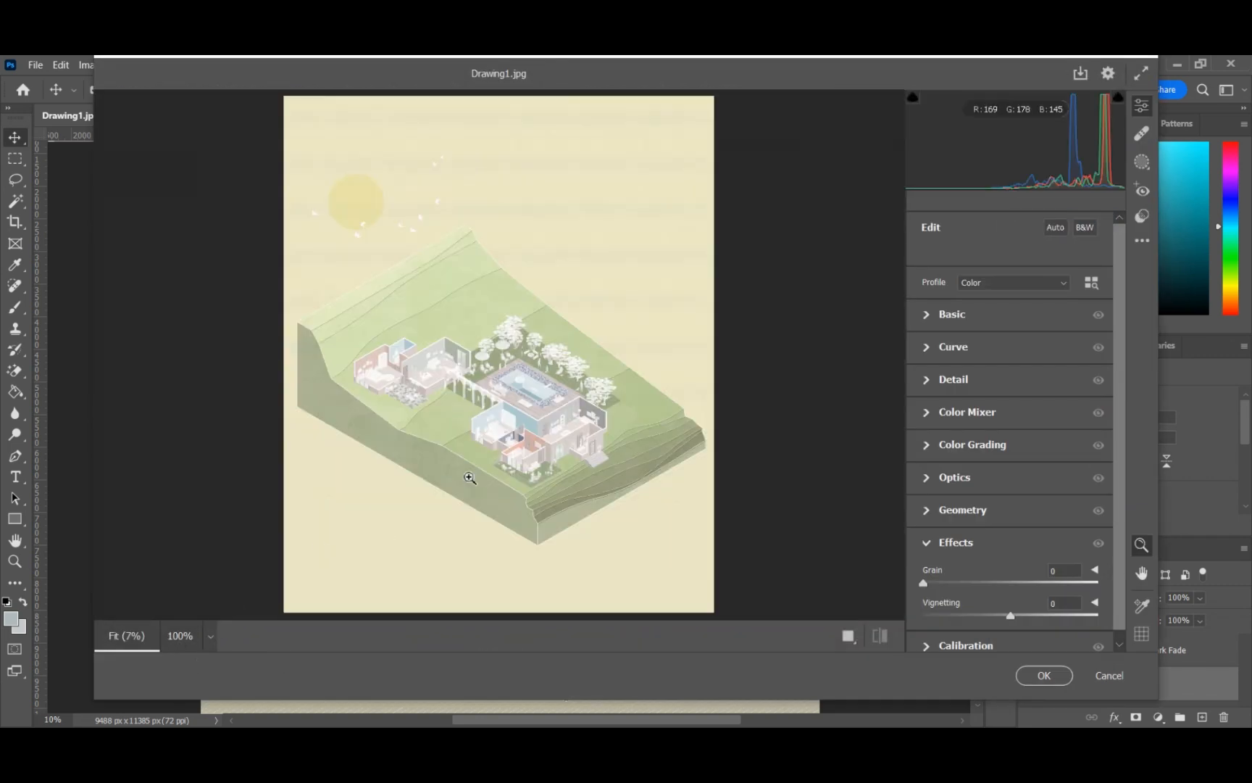
left_click(479, 481)
scroll(471, 482, "up", 5)
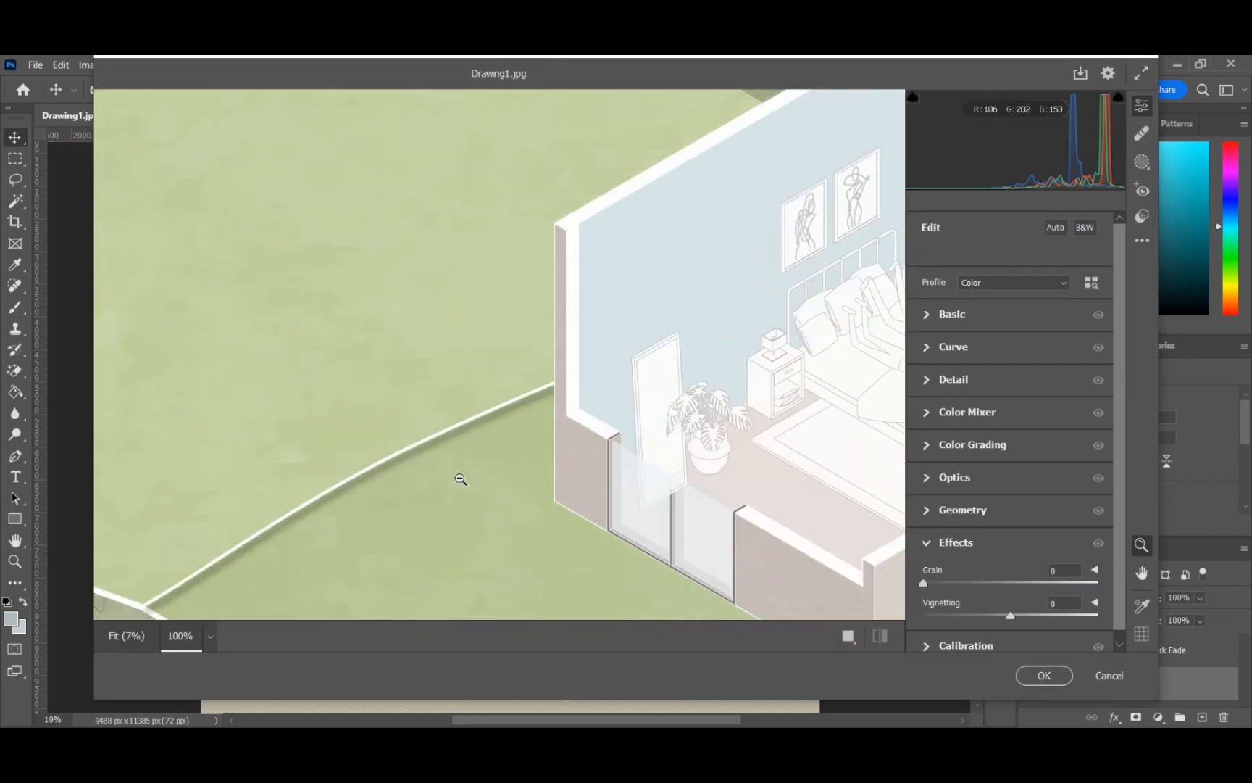
left_click(210, 636)
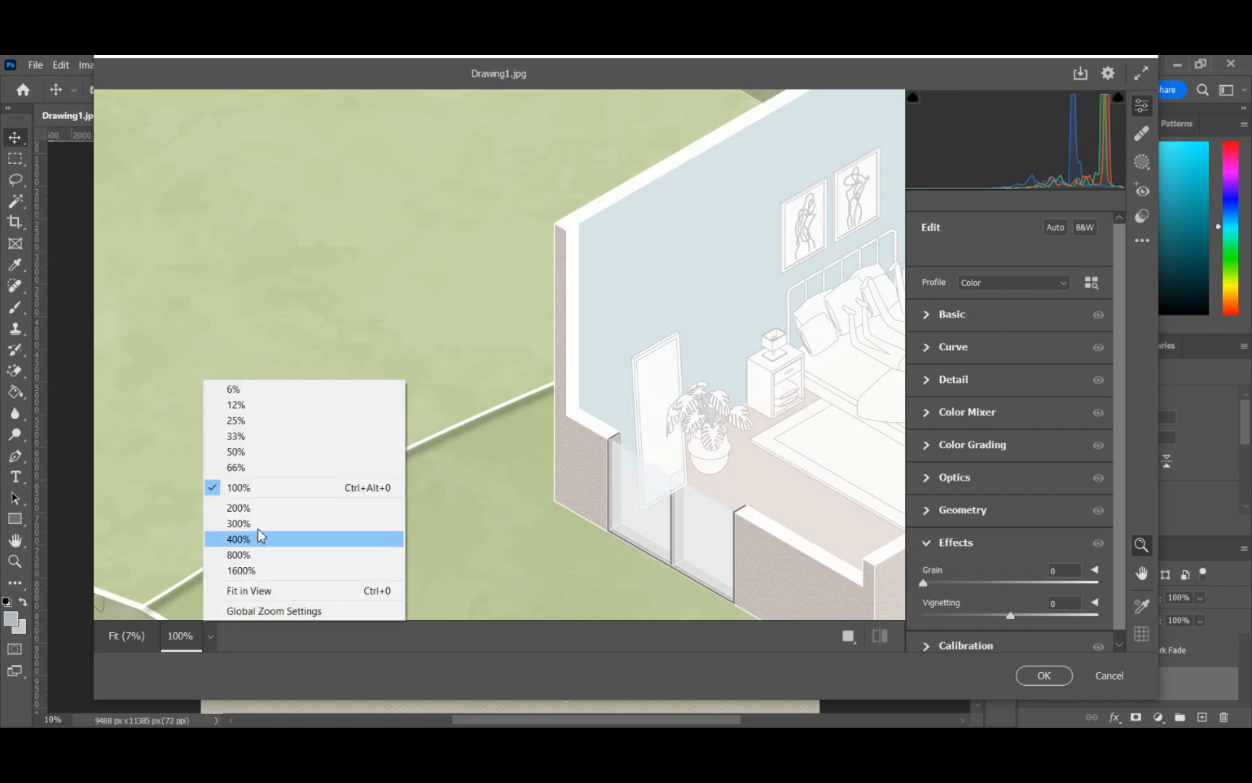
left_click(291, 469)
scroll(447, 349, "up", 2)
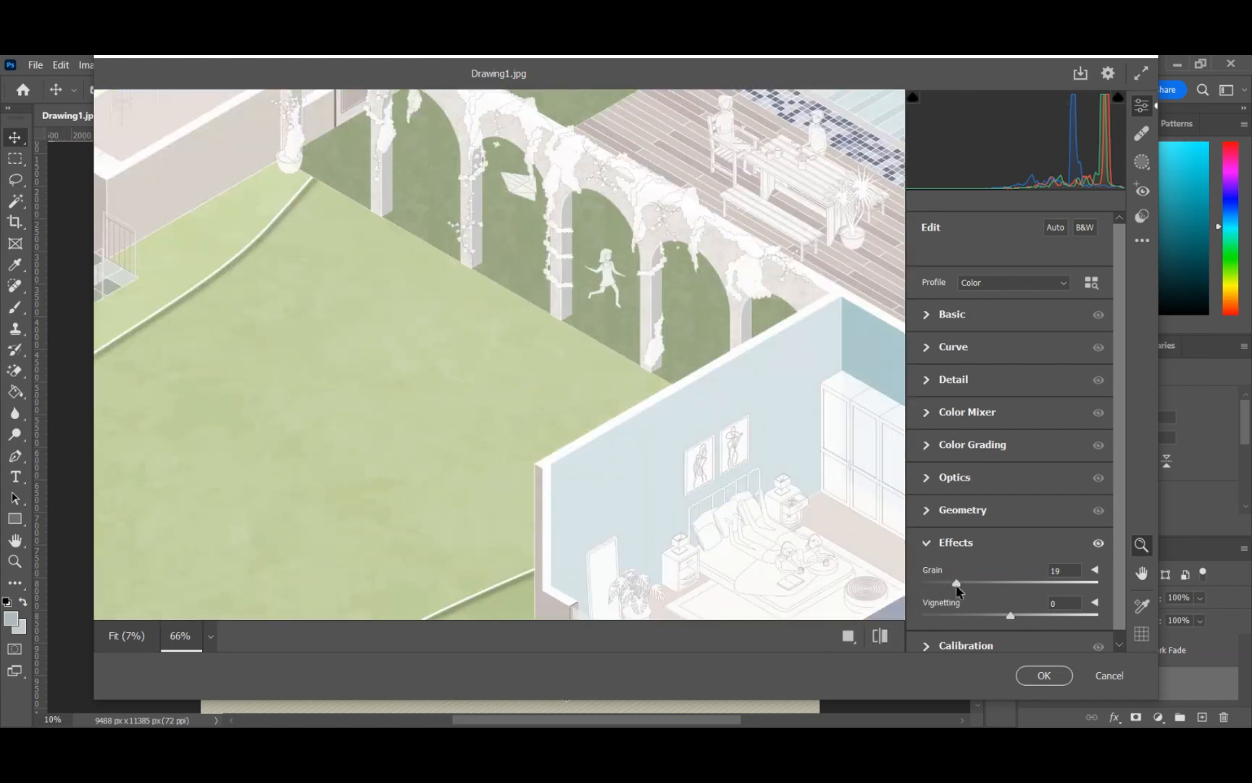
left_click(932, 545)
- Set Exposure to -0.15, Contrast to -6, Highlights to -14, Shadows to +3 and Whites to -8, and apply the filter
left_click(926, 314)
left_click_drag(1010, 358, 1040, 460)
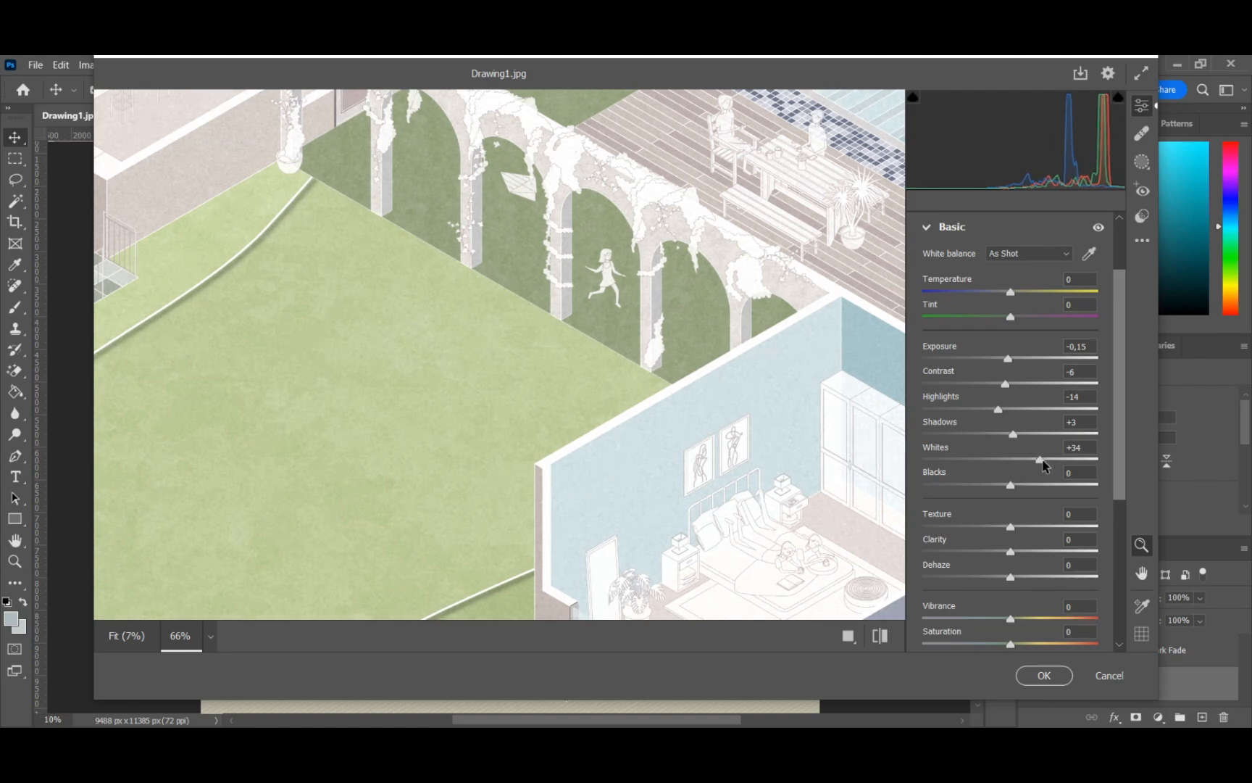
left_click(210, 636)
left_click(264, 443)
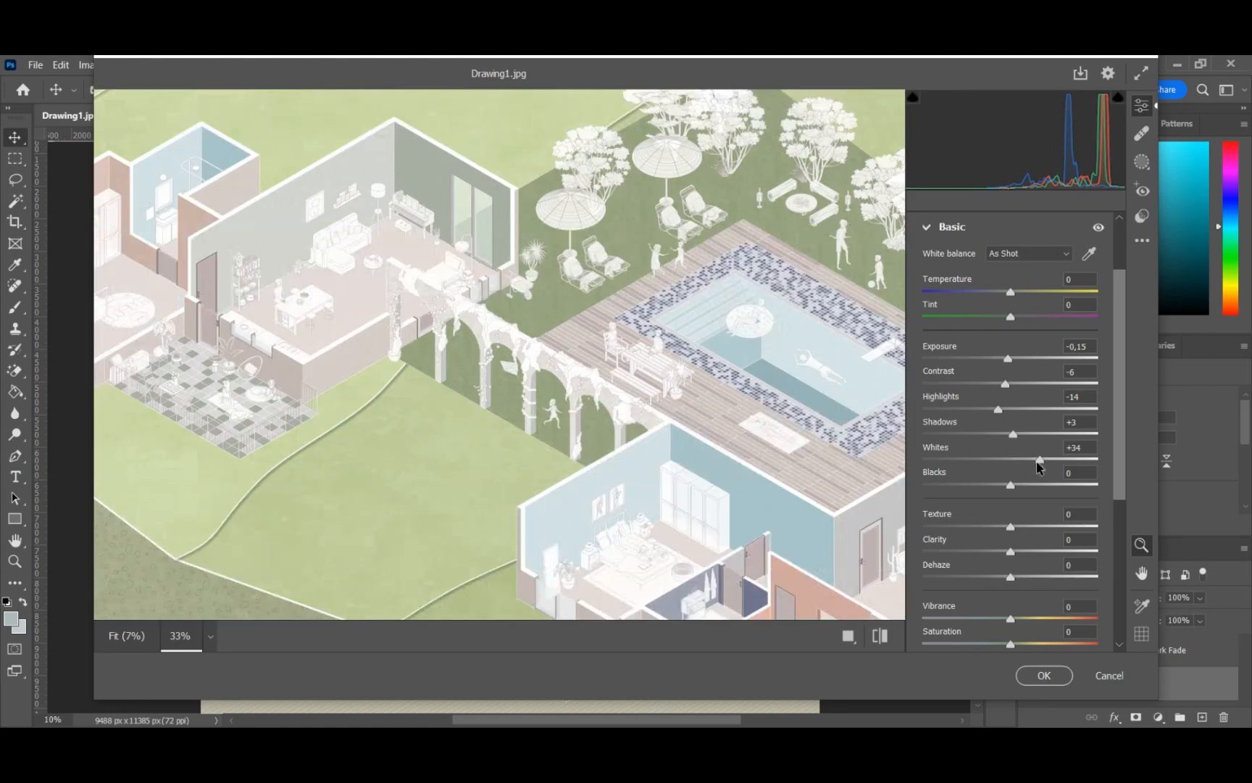
left_click_drag(1038, 461, 1005, 461)
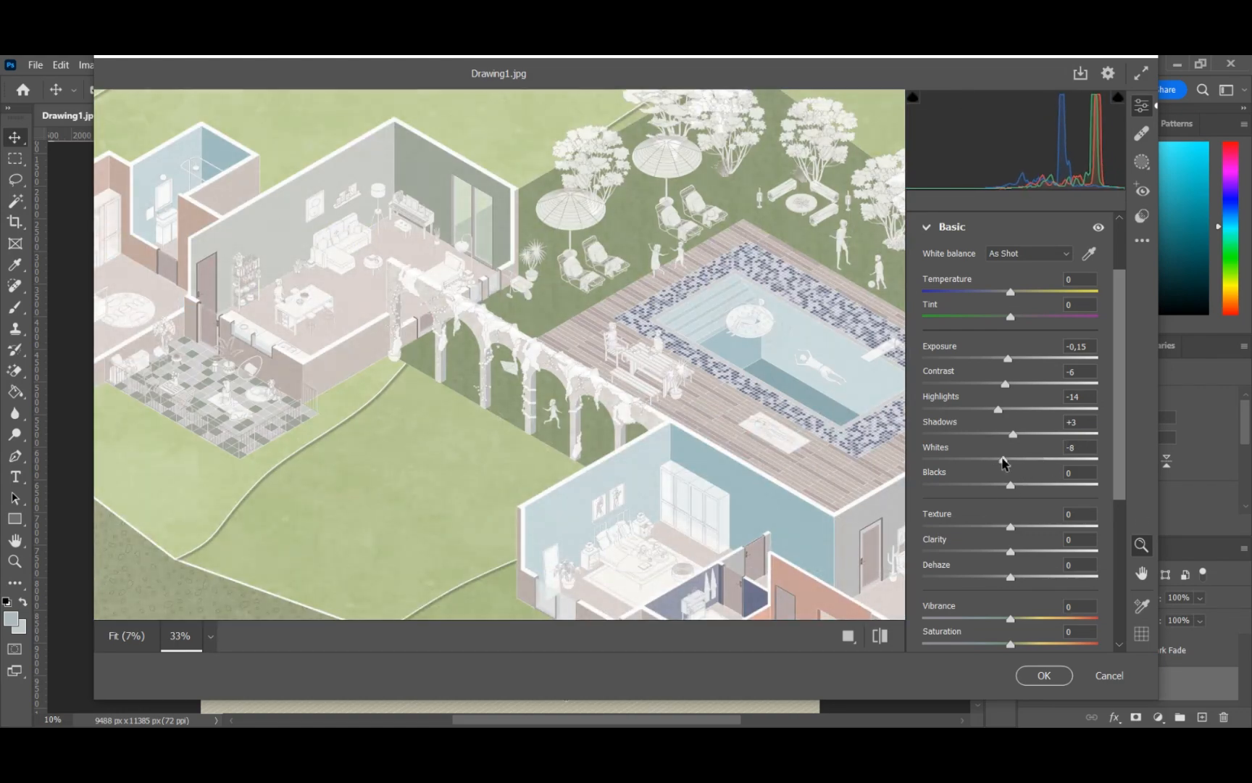
left_click(1056, 676)
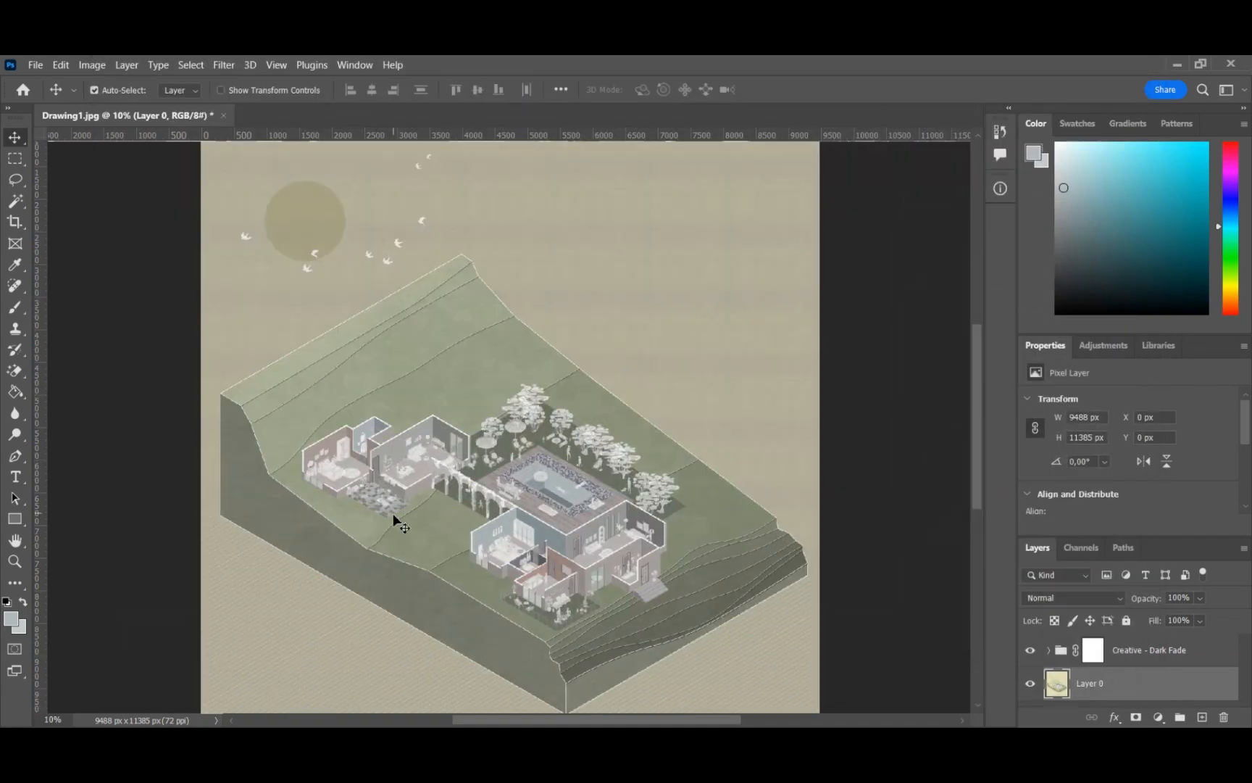
- Export the colour-graded illustration as a JPG using Export As and inspect the exported Drawing1.jpg up close in the image viewer
scroll(397, 529, "up", 2)
scroll(397, 528, "down", 1)
left_click(35, 65)
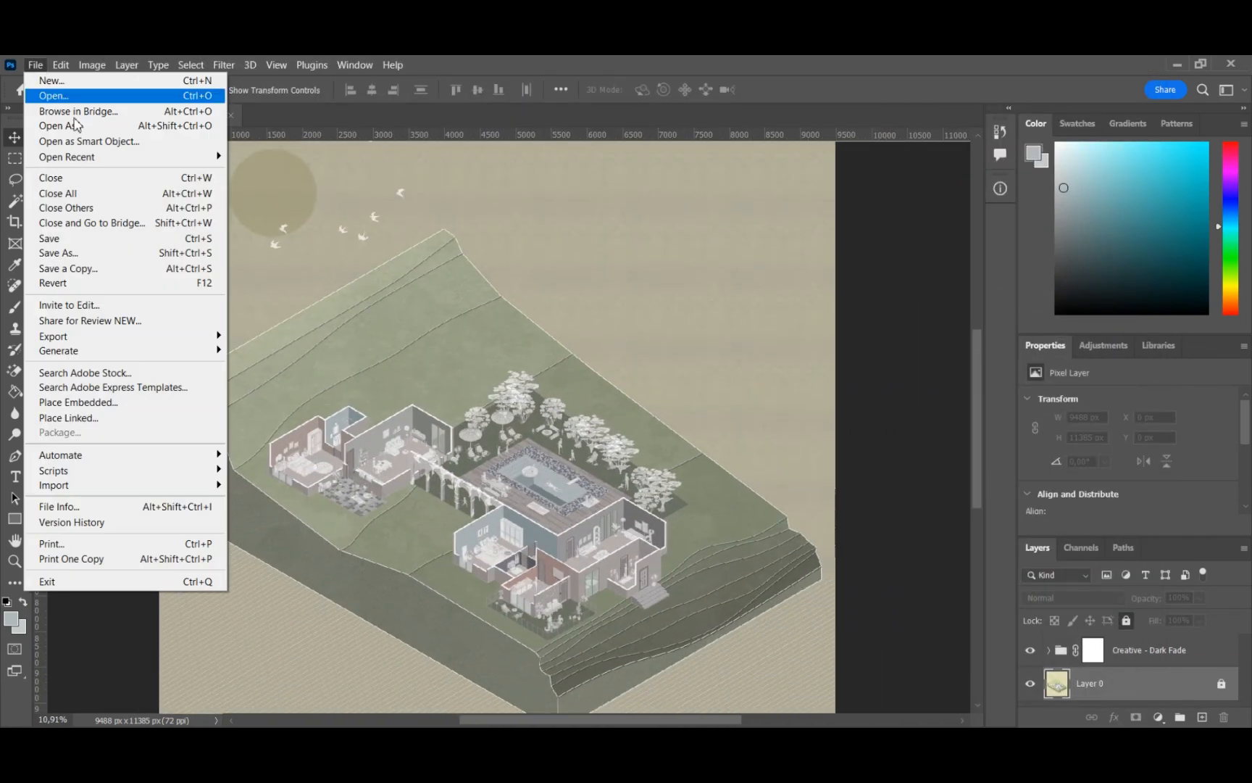
left_click(375, 293)
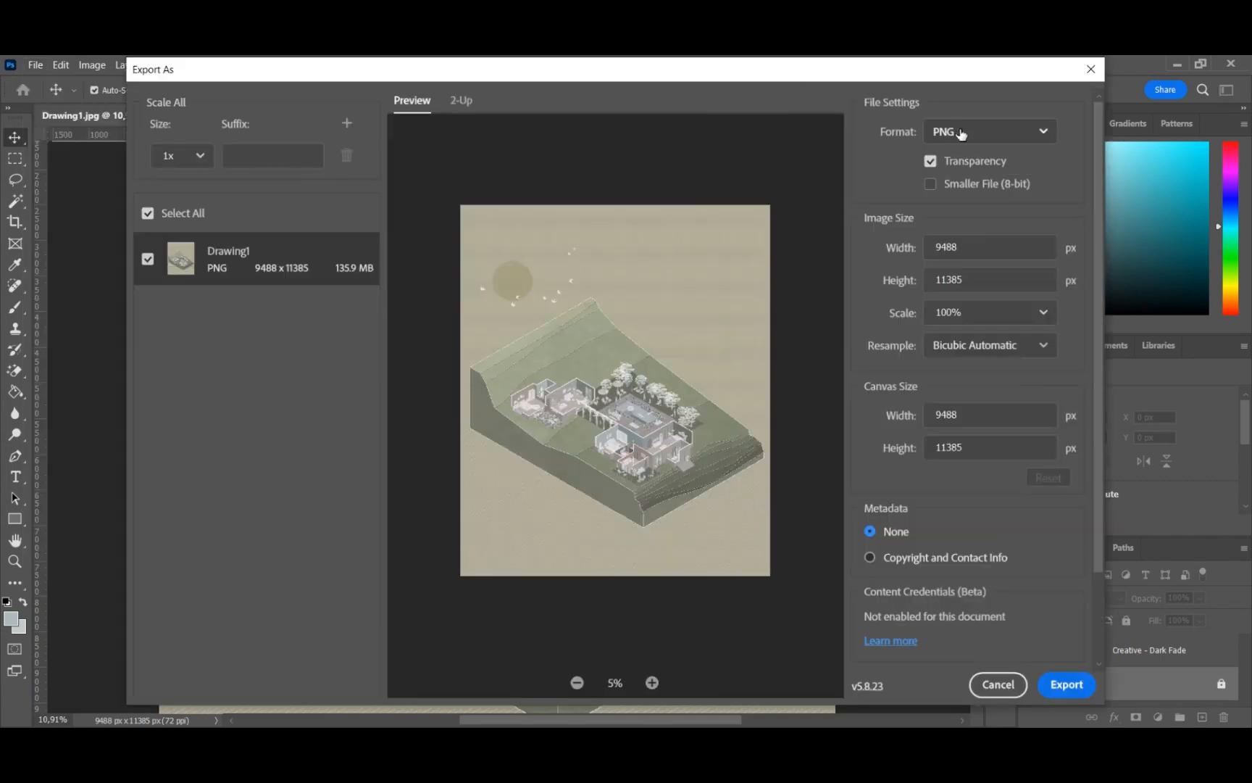
left_click(1045, 132)
left_click(1018, 190)
left_click(1063, 682)
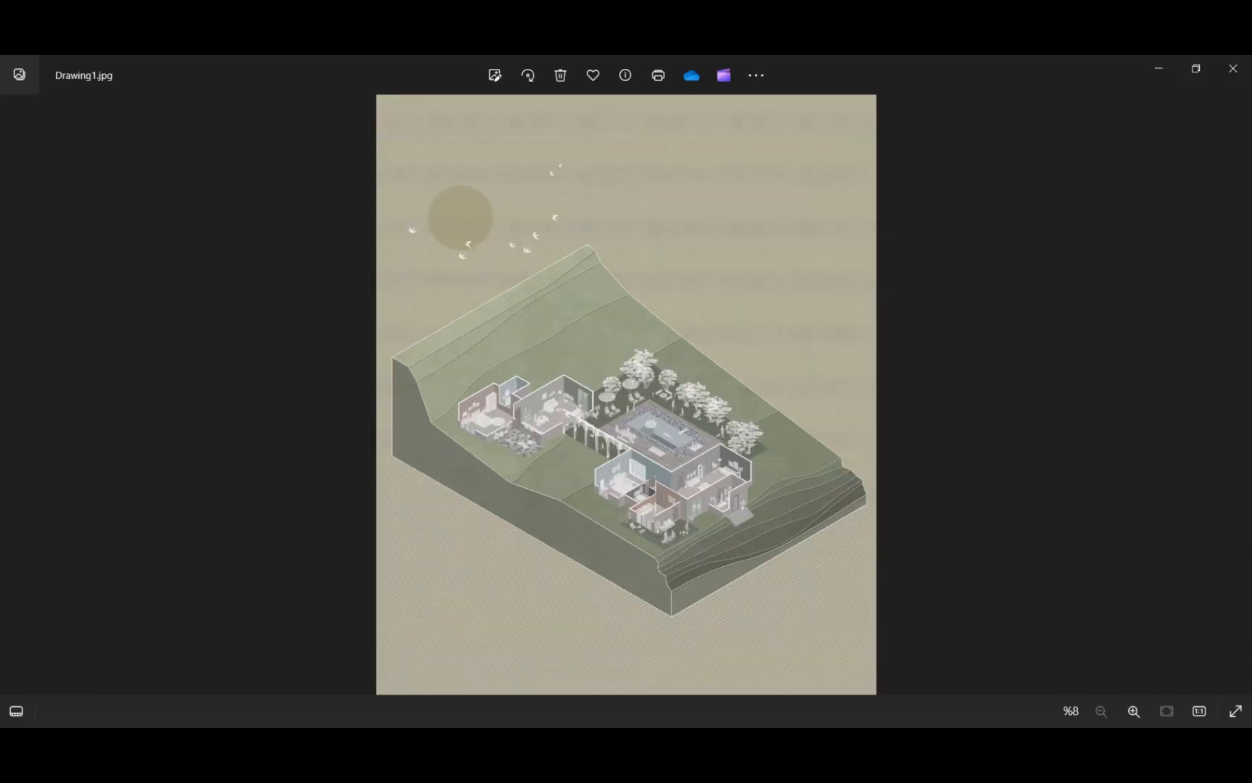
left_click_drag(1249, 657, 1248, 225)
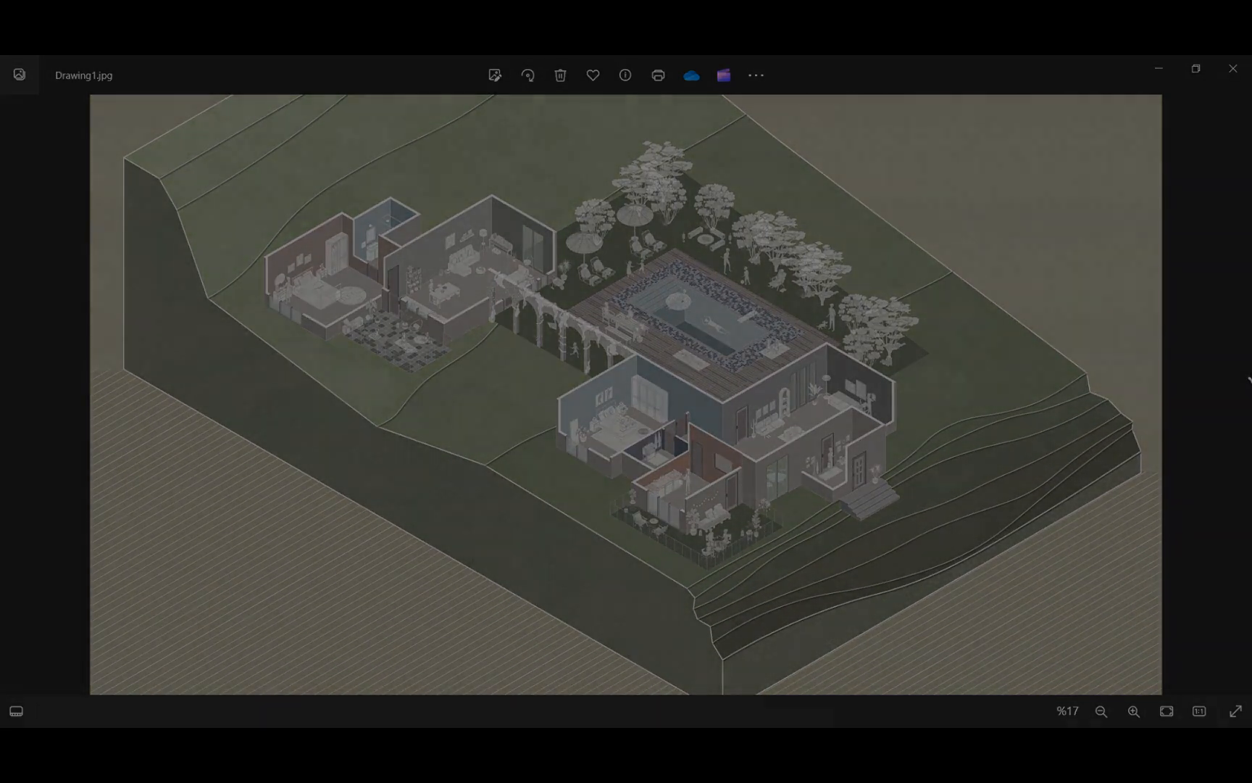